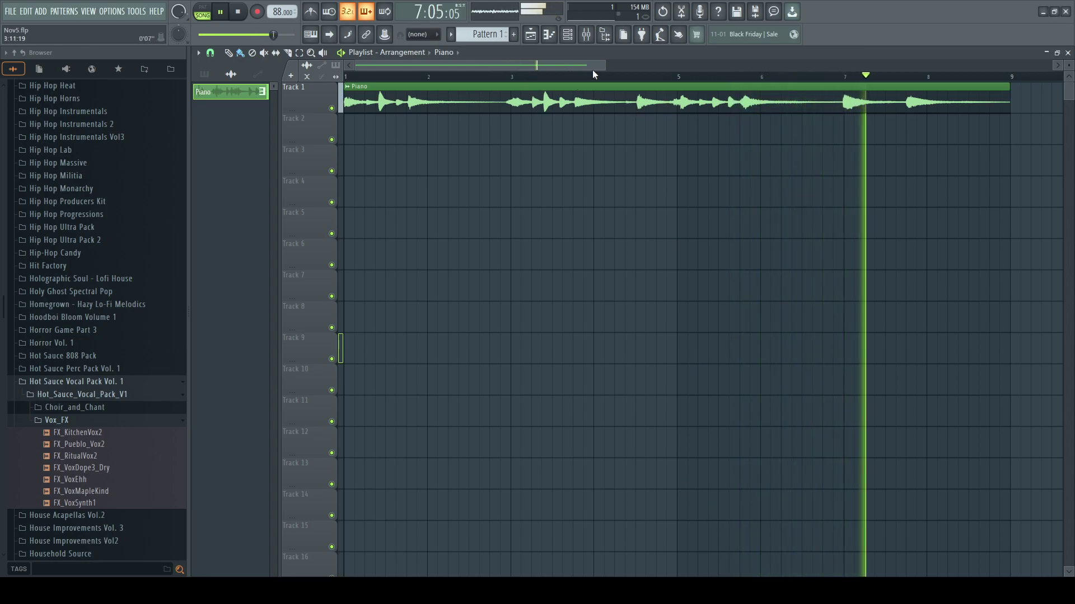
- Add a snare sample and a kick sample to the channel rack as the Snare and Kick channels
left_click_drag(605, 65, 587, 70)
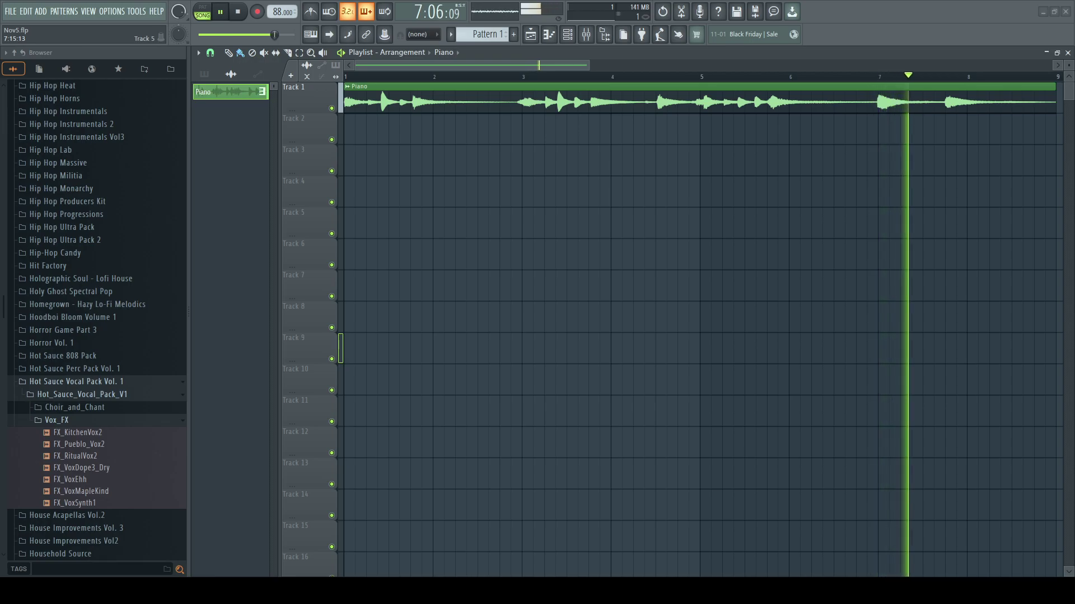
left_click(567, 35)
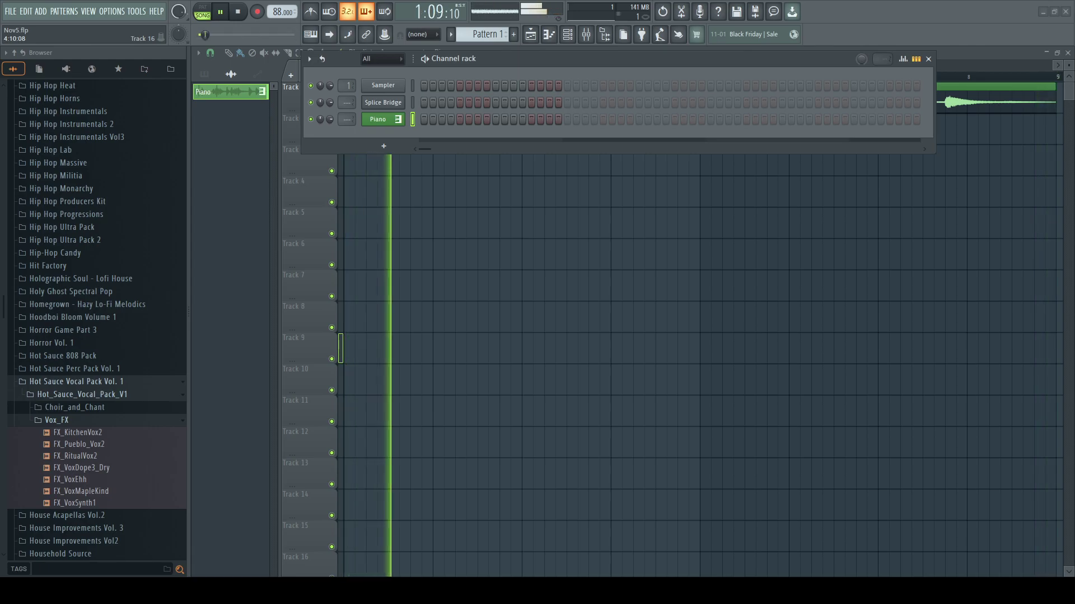
left_click_drag(459, 348, 436, 147)
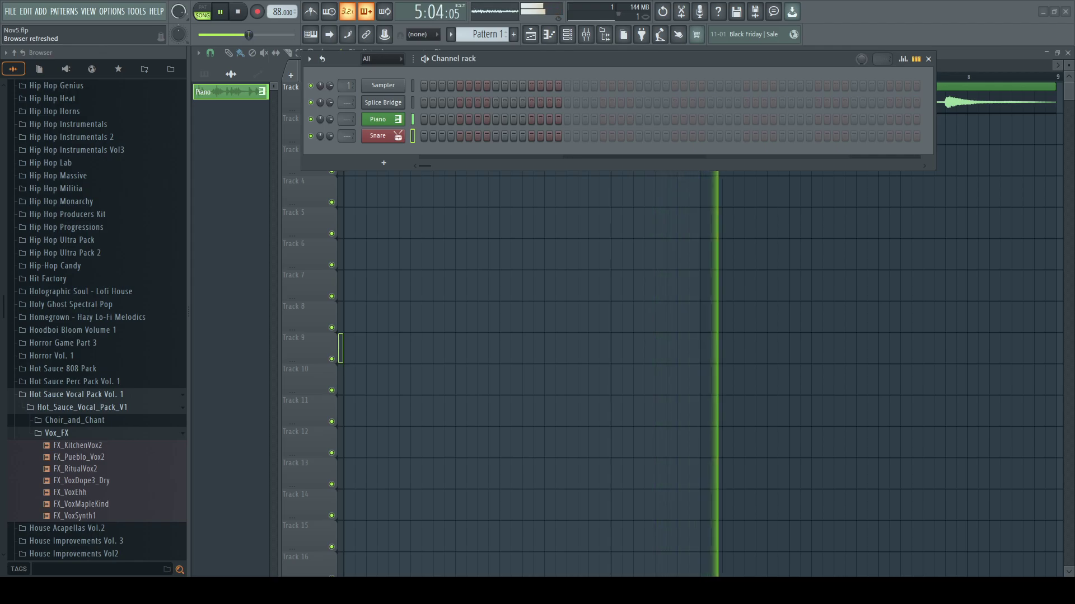
left_click_drag(456, 336, 455, 178)
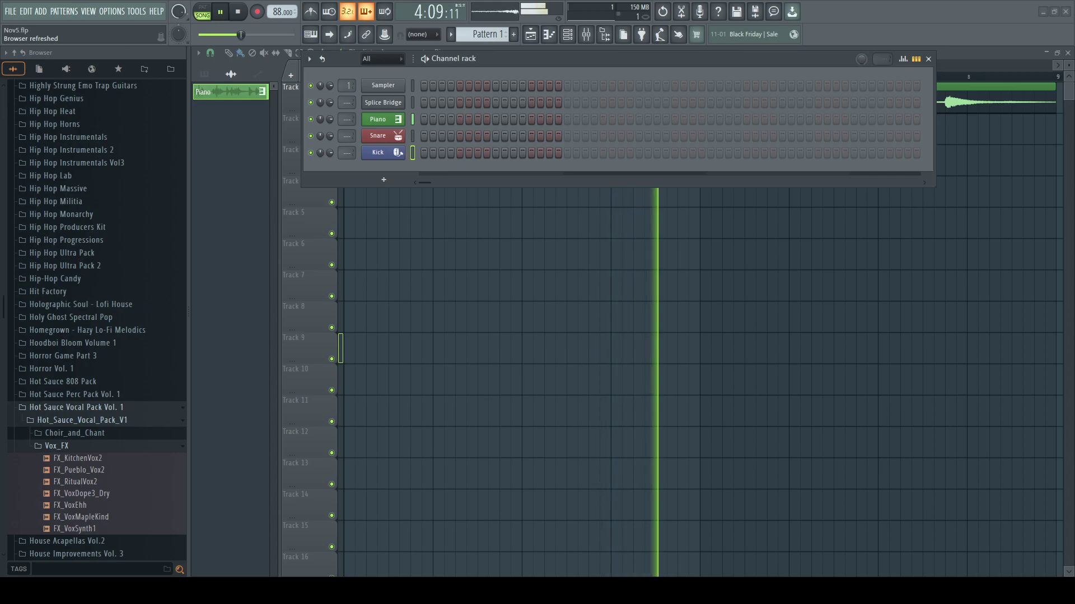
- Place the LEX hat_loop_Big_1xDawBpm sample on Track 3, cut it to two bars and repeat it through bar 8
left_click_drag(582, 348, 377, 157)
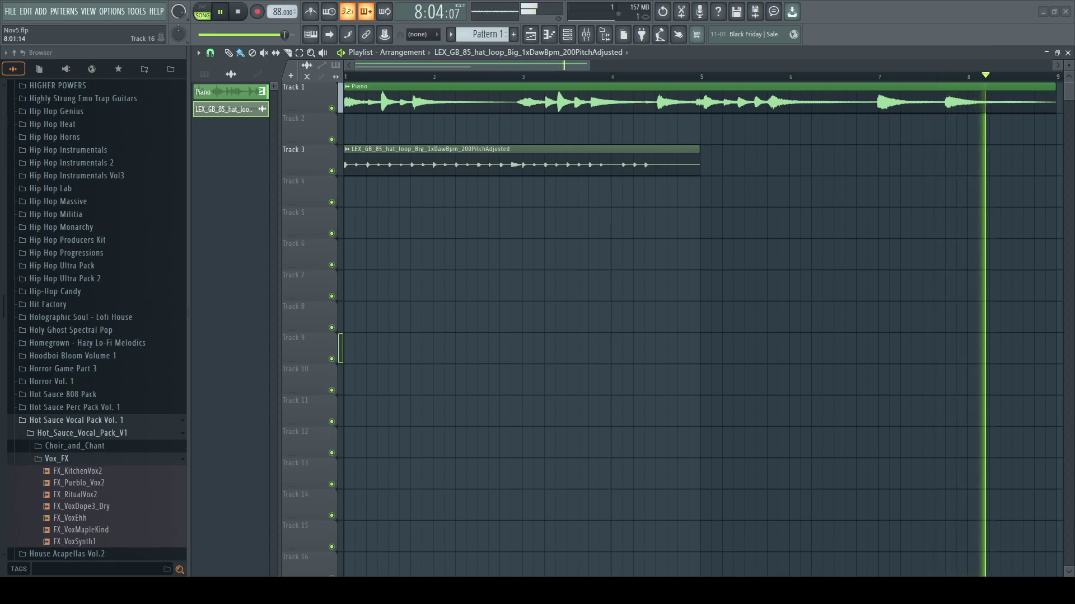
left_click_drag(420, 192, 405, 164)
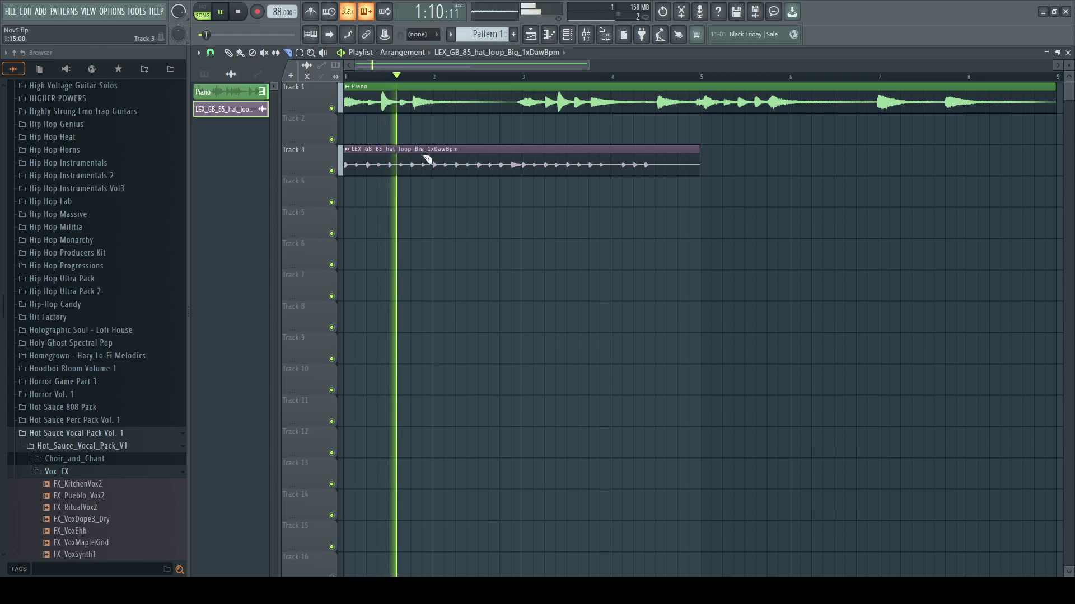
mouse_move(527, 152)
left_mouse_down()
mouse_move(528, 169)
mouse_move(644, 168)
mouse_move(835, 192)
mouse_move(912, 215)
mouse_move(851, 245)
left_mouse_up()
left_click(241, 53)
right_click(551, 155)
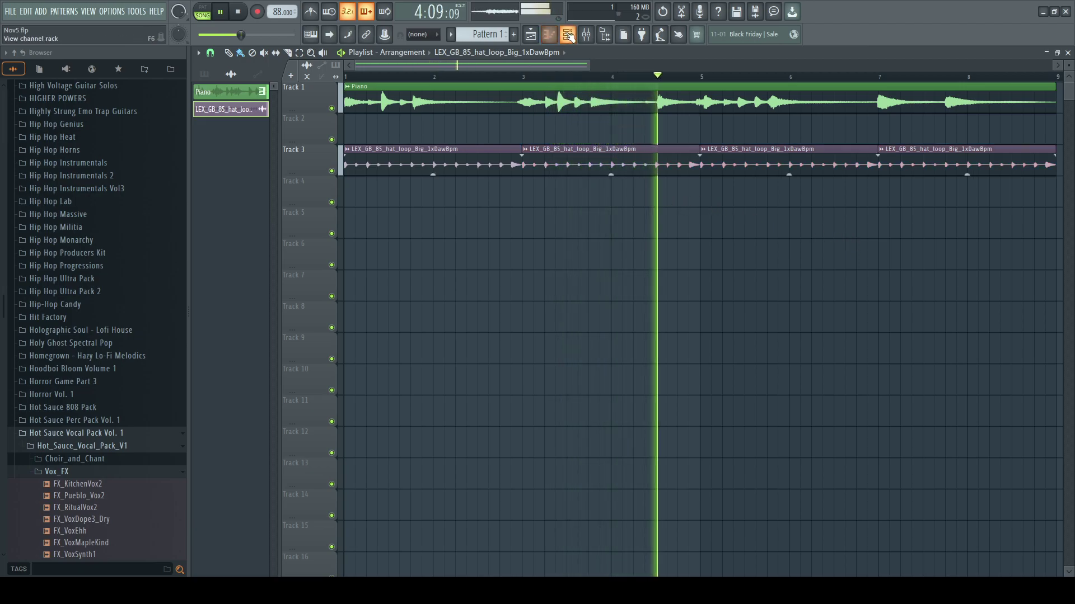
- Rename the hat loop channel as Hat with its preset icon and color, and show all channels in the channel rack
key("F6")
right_click(376, 106)
left_click(438, 123)
left_click(332, 128)
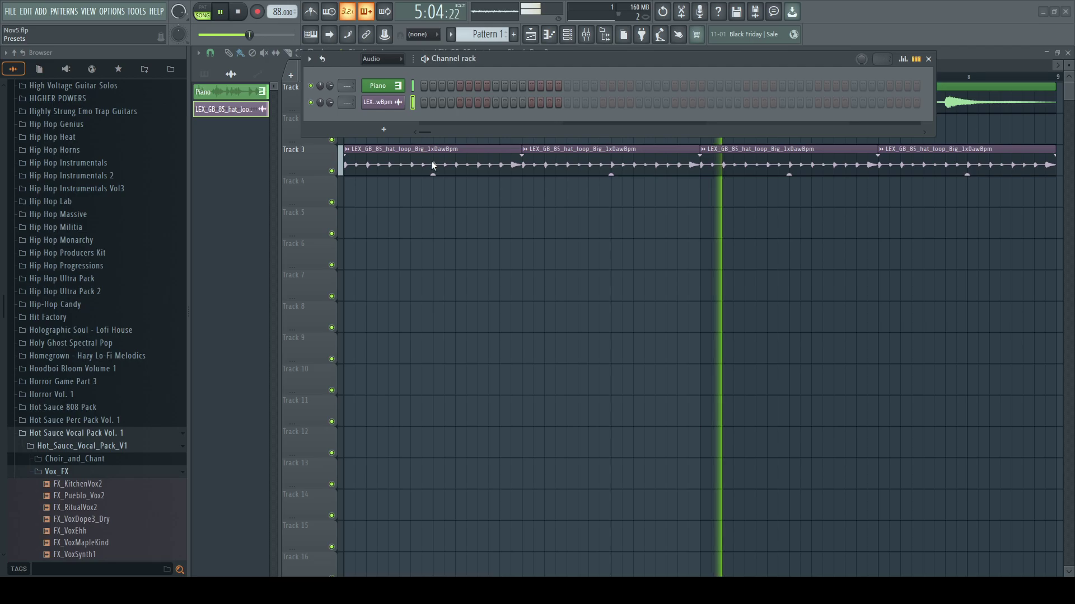
left_click(430, 161)
key("Return")
scroll(385, 61, "up", 1)
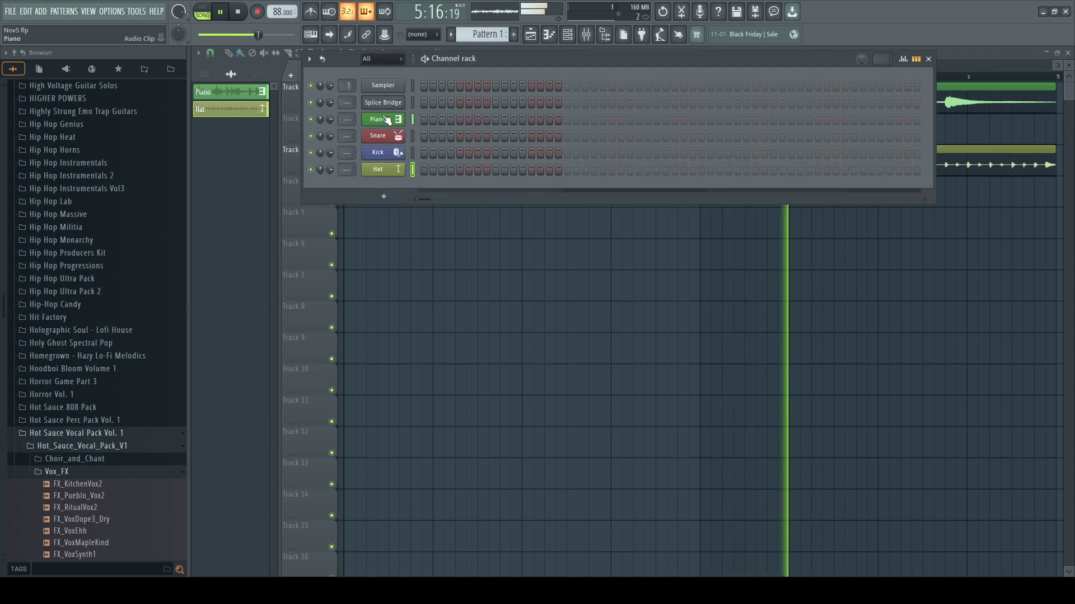
- Adjust the levels-adjustment volume in the miscellaneous functions of the Kick and Snare samplers
left_click(397, 155)
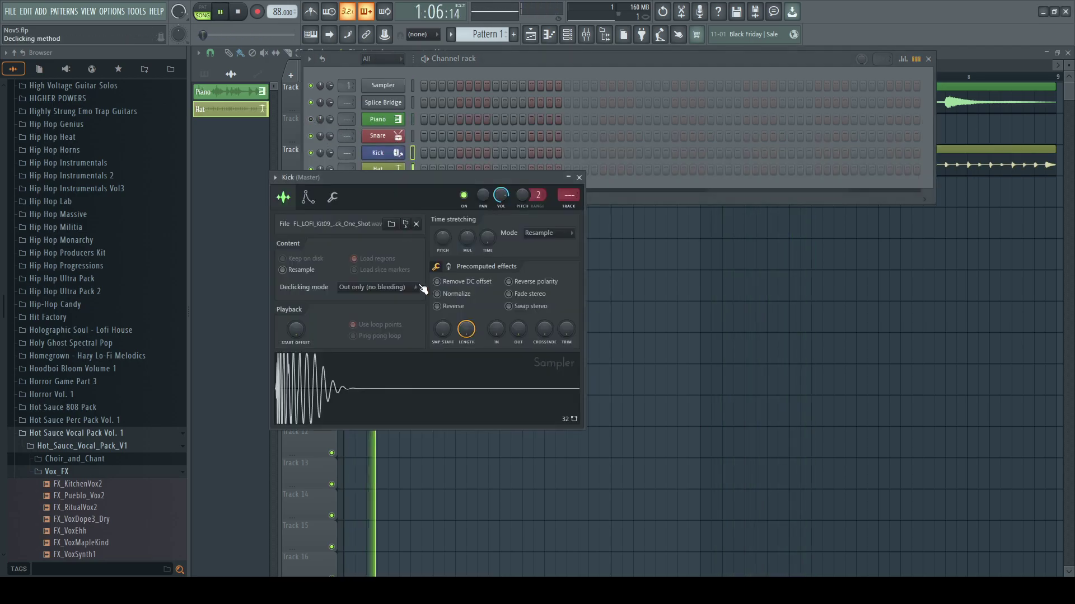
left_click(332, 197)
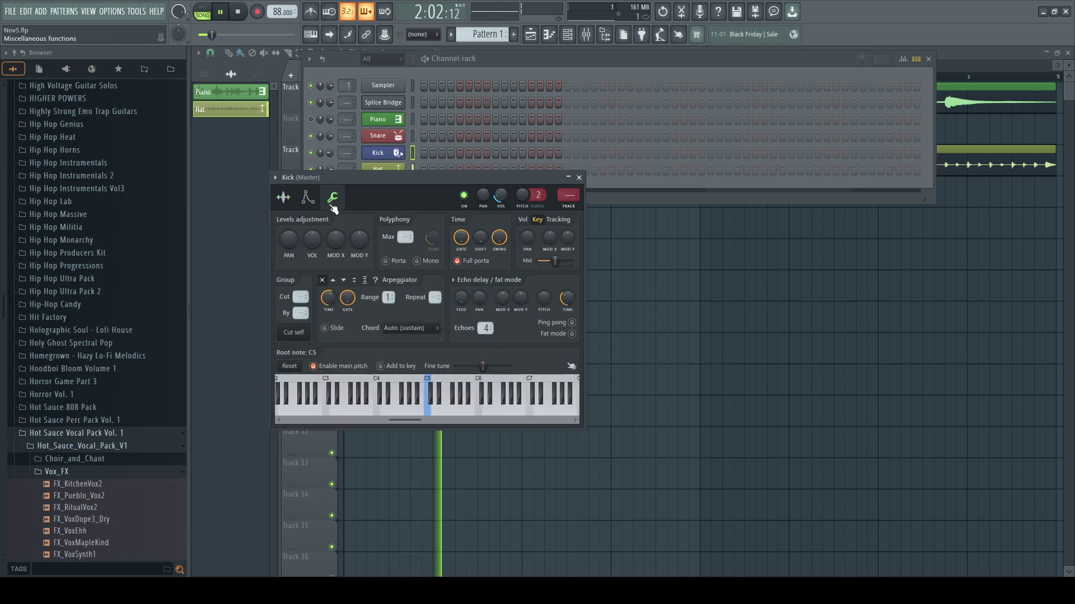
left_click(385, 137)
left_click(386, 137)
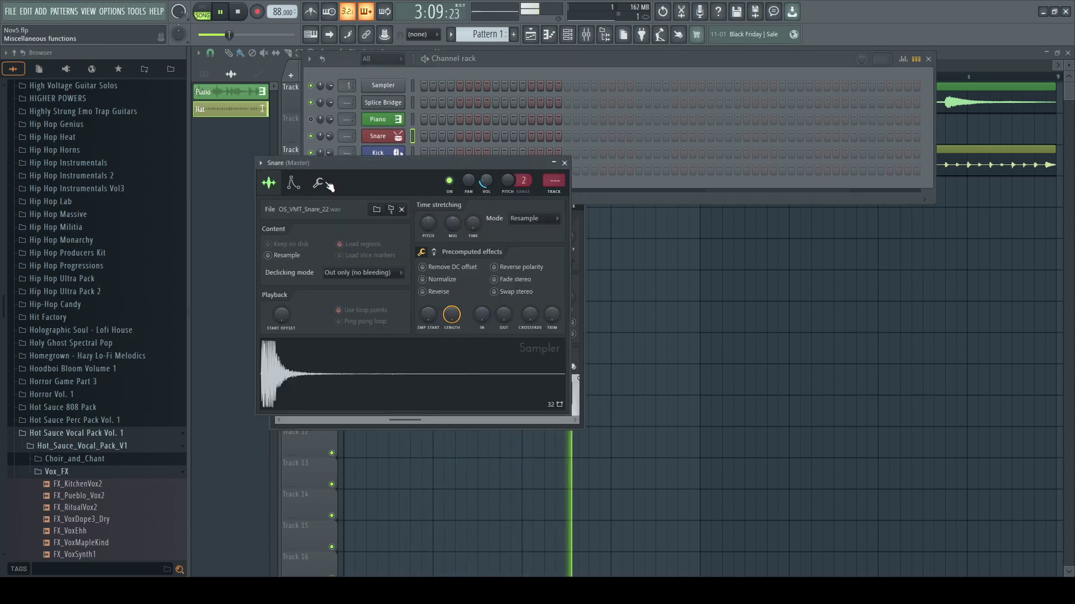
left_click(329, 186)
- Route Snare and Kick to mixer tracks 1 and 2 and load a Fruity soft clipper on each track
left_click(410, 150)
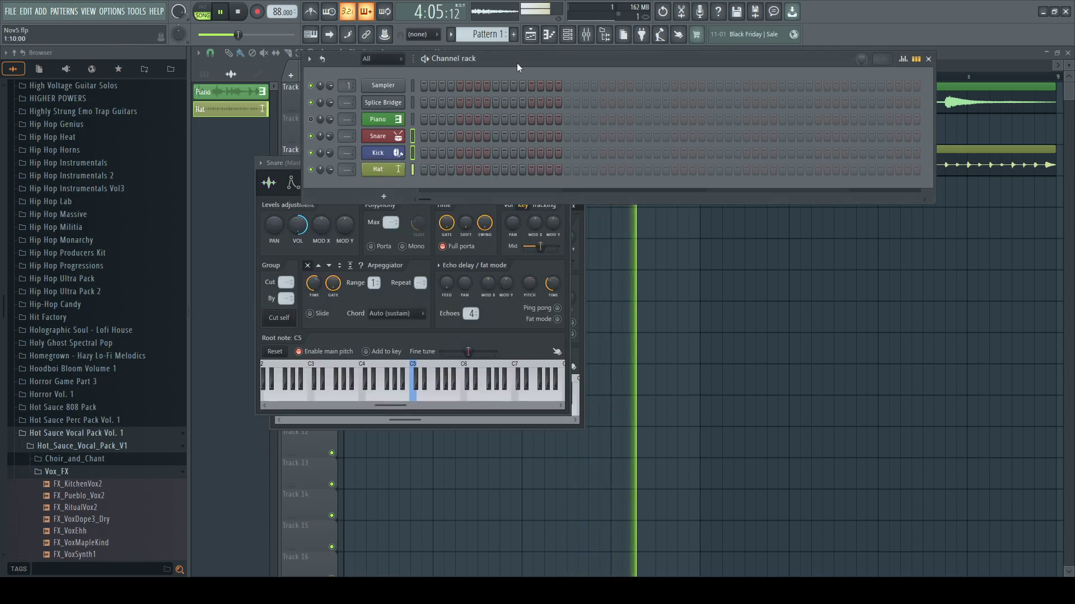
left_click(586, 35)
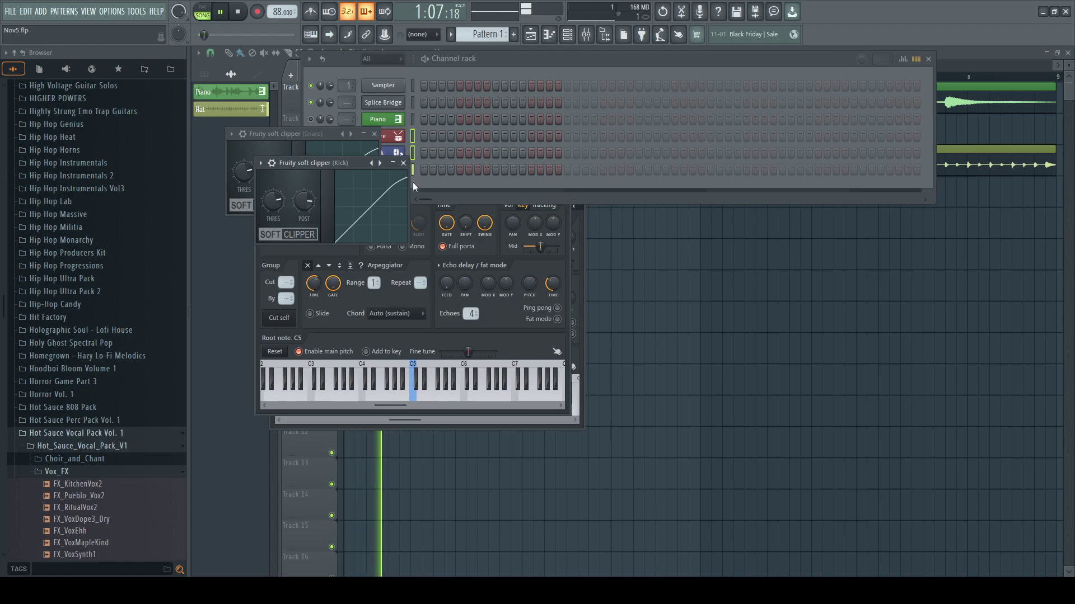
- Draw C5 snare notes on beats 2 and 4 of bar 1 and duplicate them through bar 8
left_click(550, 35)
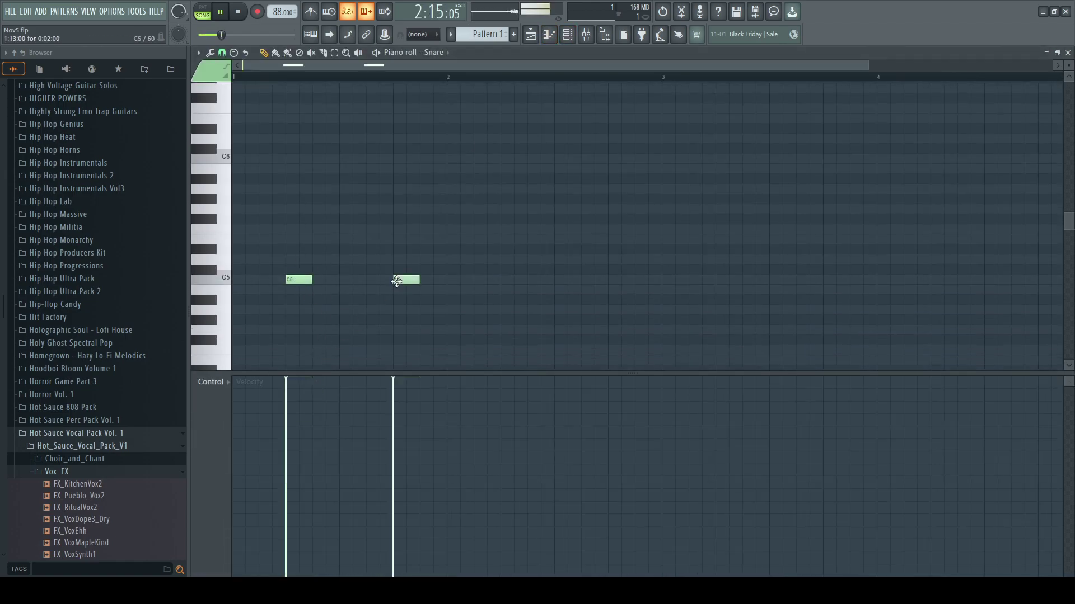
key("ctrl+b")
key("ctrl+b")
key("ctrl+b")
key("ctrl+b")
key("ctrl+b")
key("ctrl+b")
key("ctrl+b")
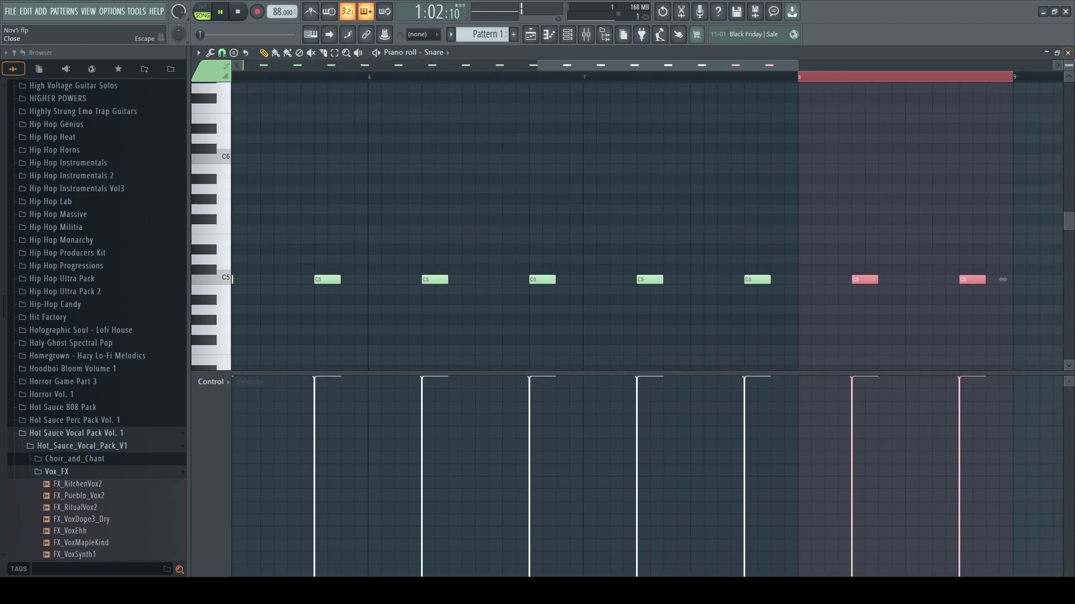
- Place Pattern 1 on Track 4 of the playlist, starting at bar 1
key("F5")
left_click(354, 198)
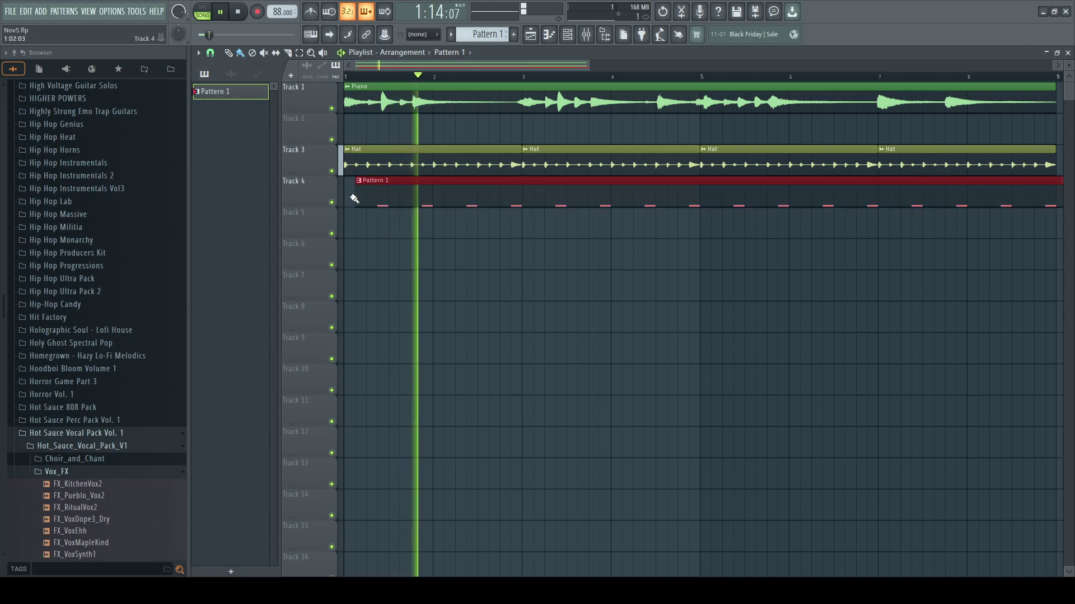
- Program C5 kick notes in bar 1 of the Kick piano roll at steps 1, 10 and 11
key("F6")
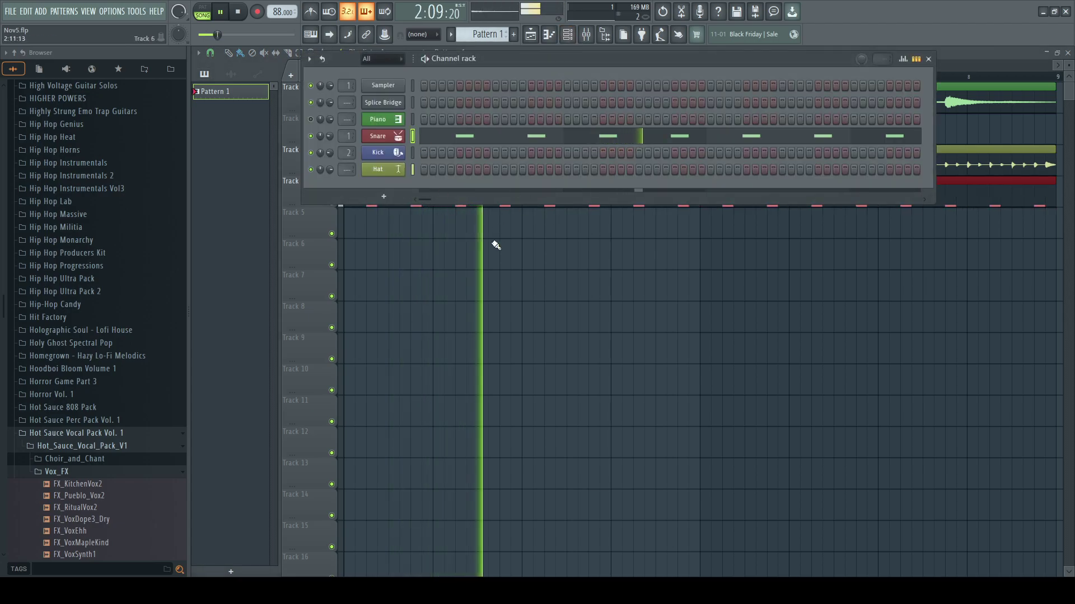
left_click(386, 152)
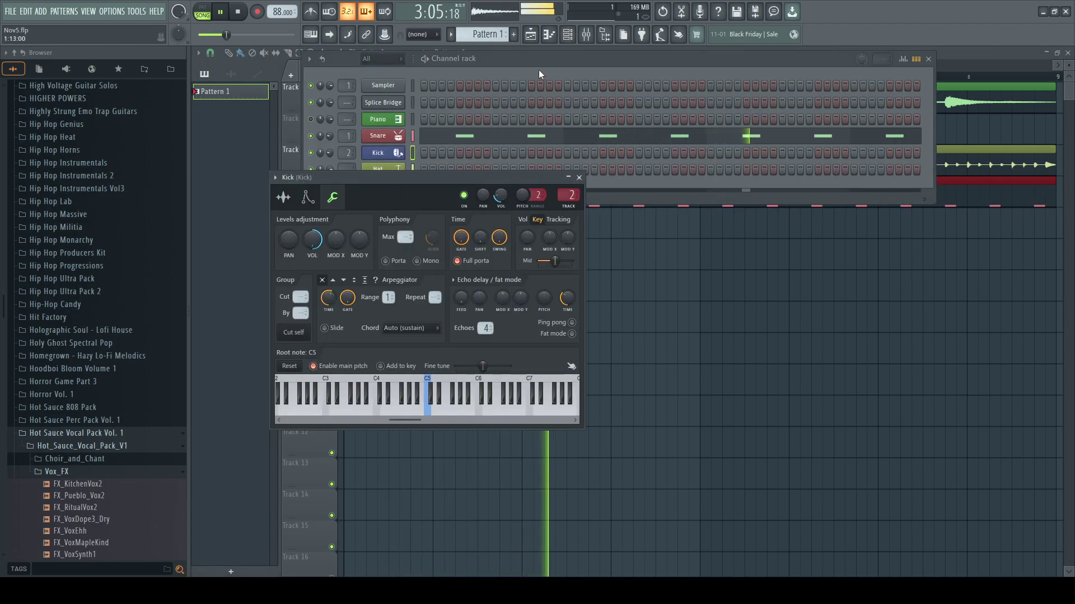
left_click(549, 35)
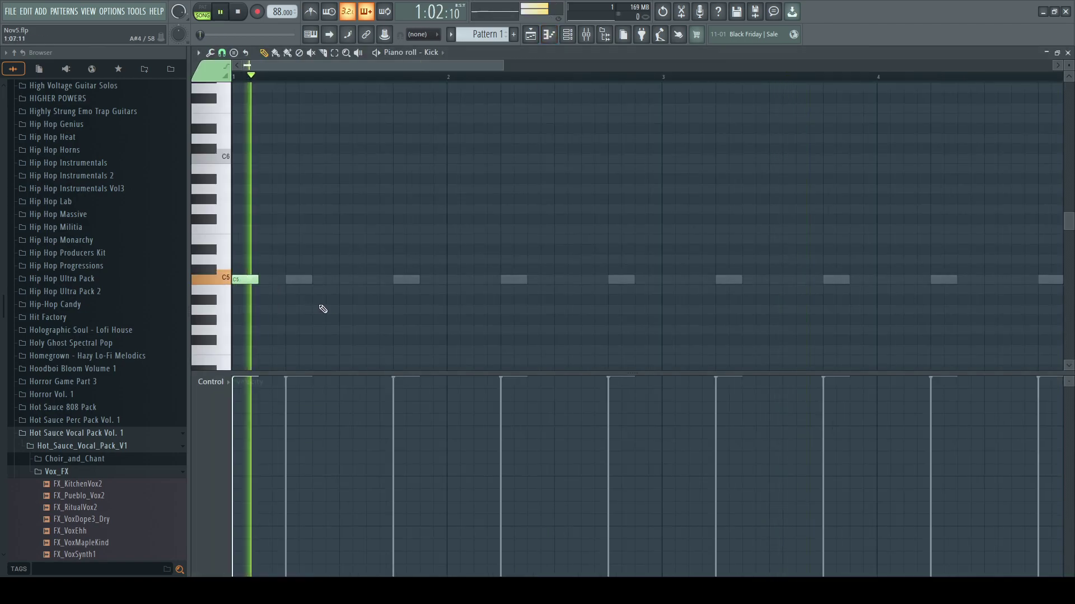
left_click(386, 279)
key("space")
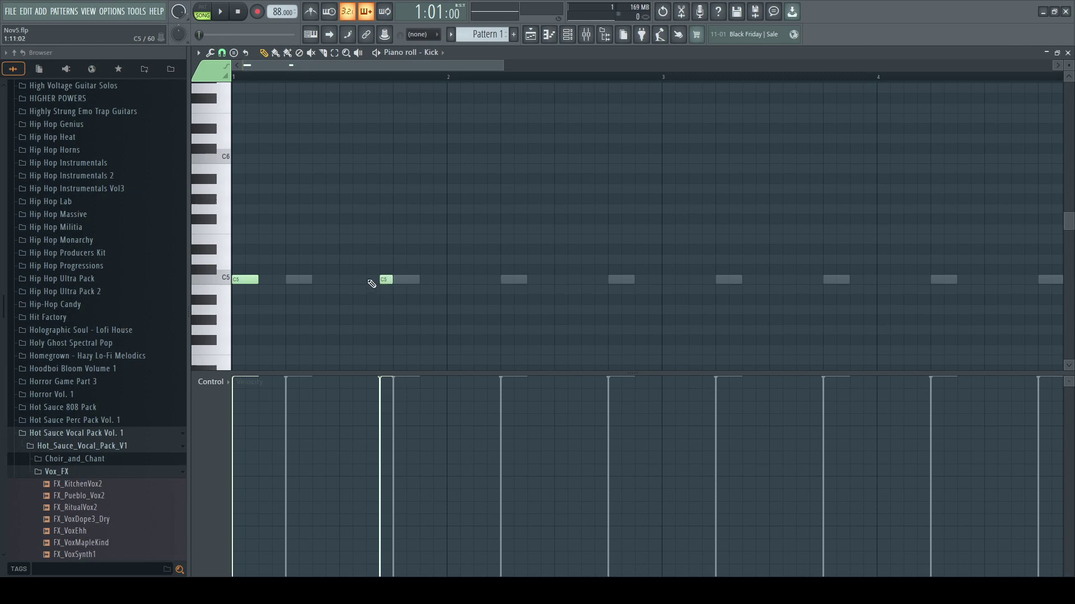
left_click_drag(377, 279, 361, 279)
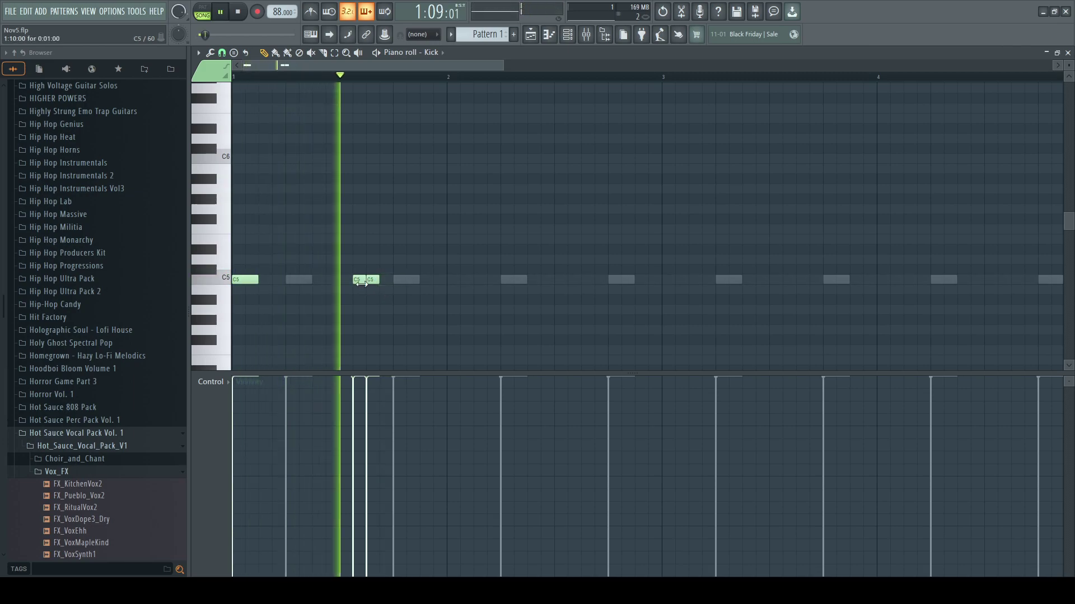
key("space")
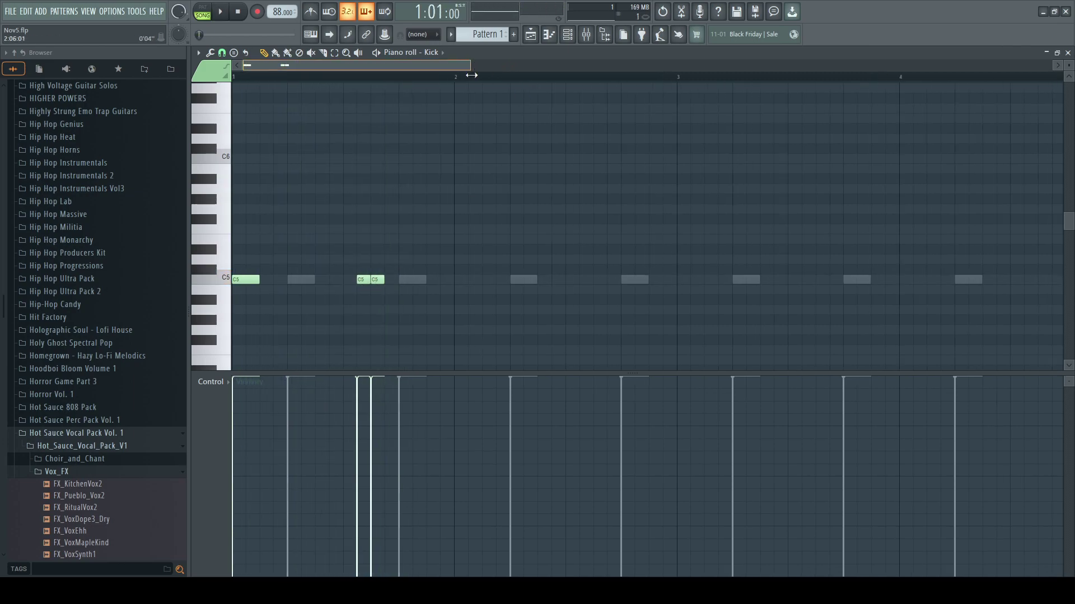
- Shorten the step 10 kick note to 0:00:06 and start it at 1:10:08 as a quick grace hit
left_click_drag(513, 66, 382, 66)
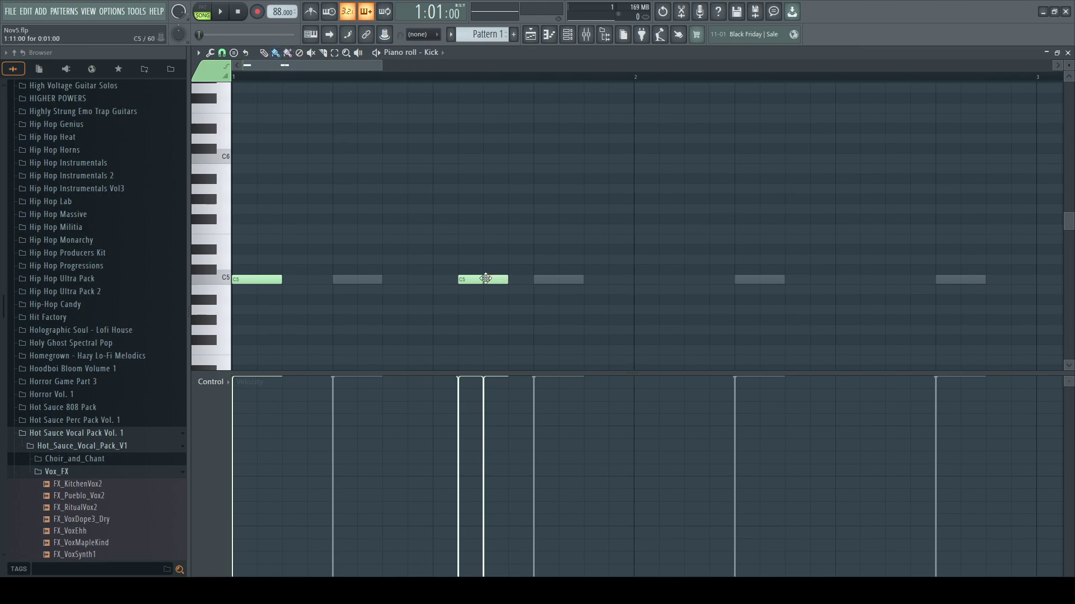
left_click_drag(467, 282, 470, 283)
key("space")
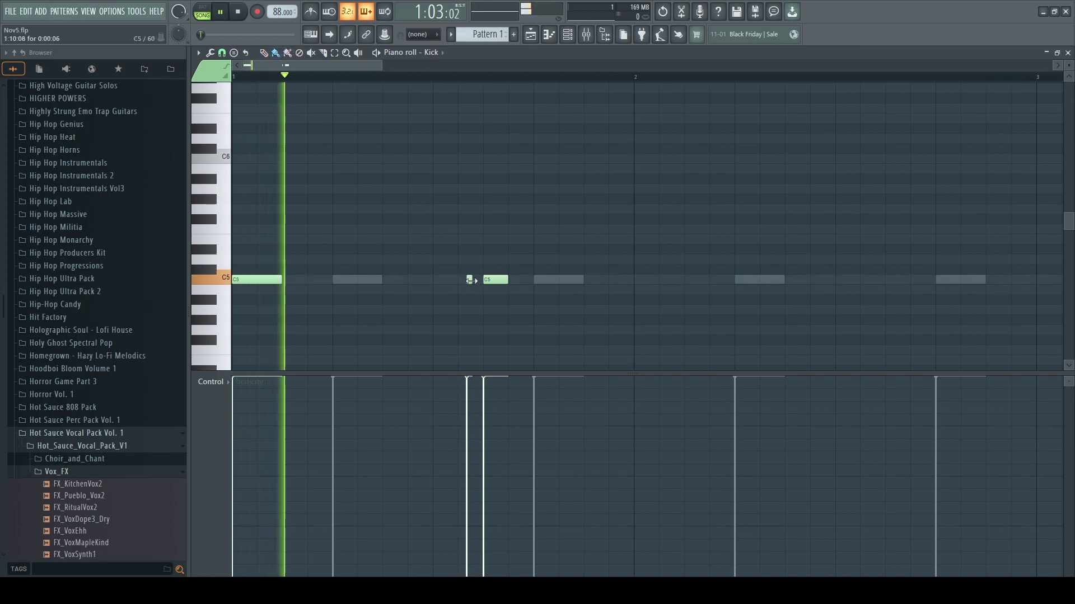
- Add one-step C5 kick notes in bar 2 at steps 1 and 11
left_click(643, 279)
left_click(892, 280)
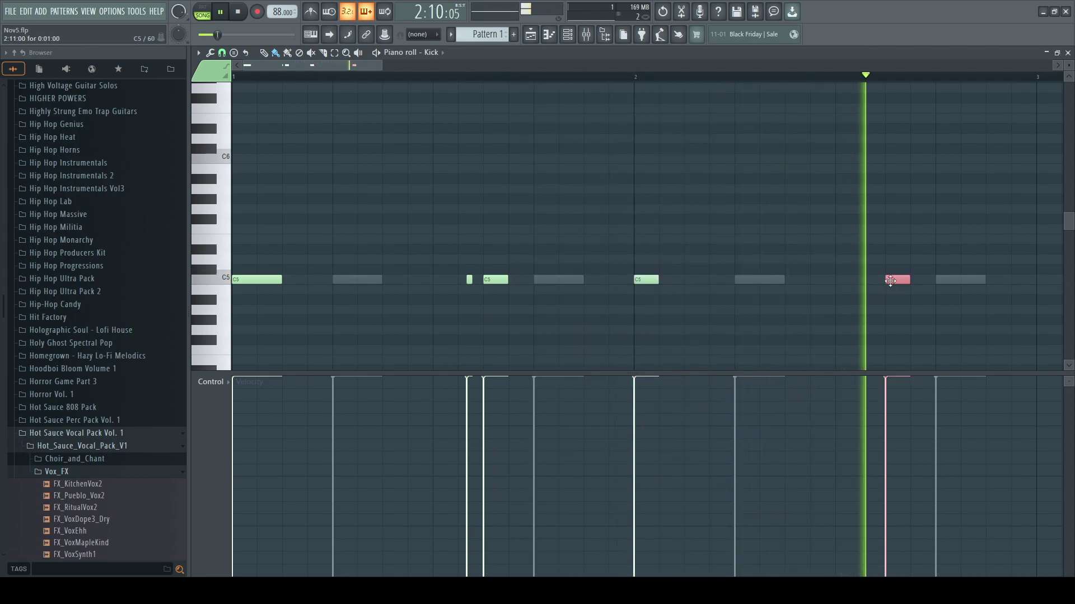
left_click_drag(384, 66, 645, 121)
key("space")
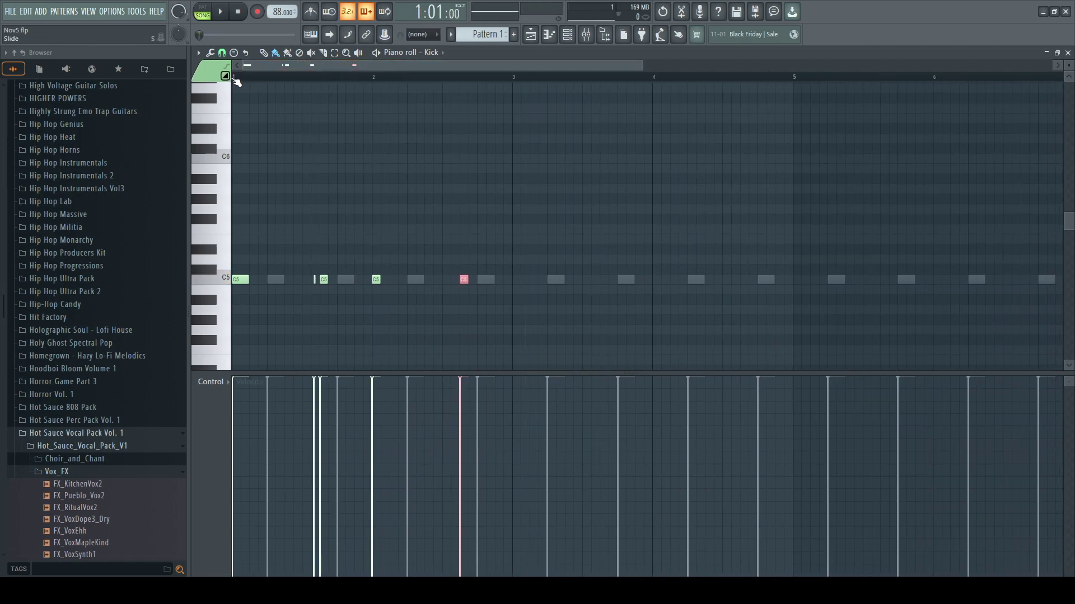
- Add a very short C5 kick note just before the start of bar 3
left_click_drag(235, 81, 566, 132)
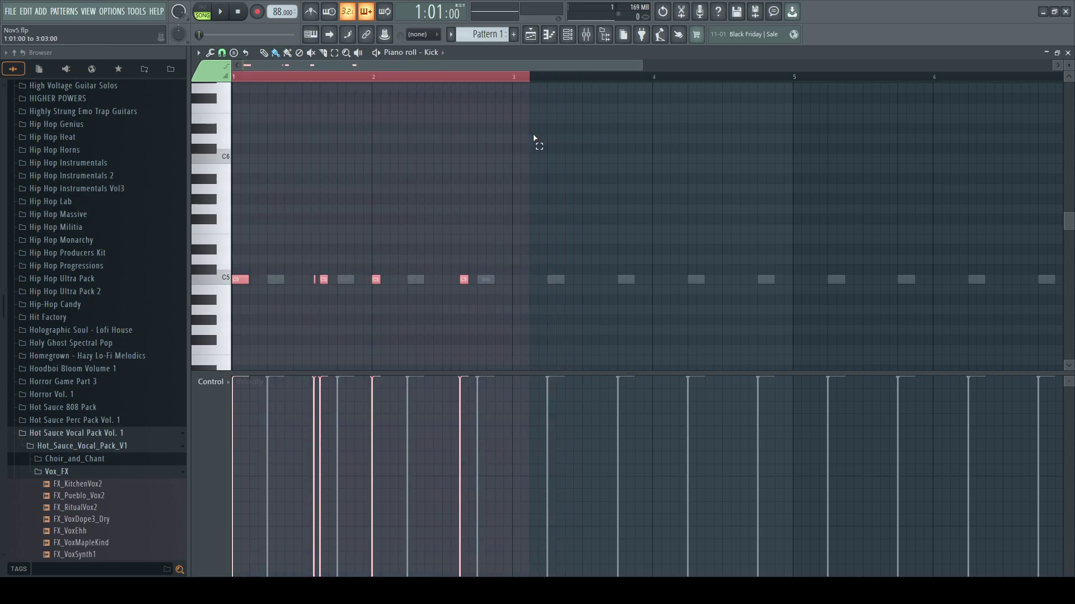
left_click_drag(604, 66, 433, 65)
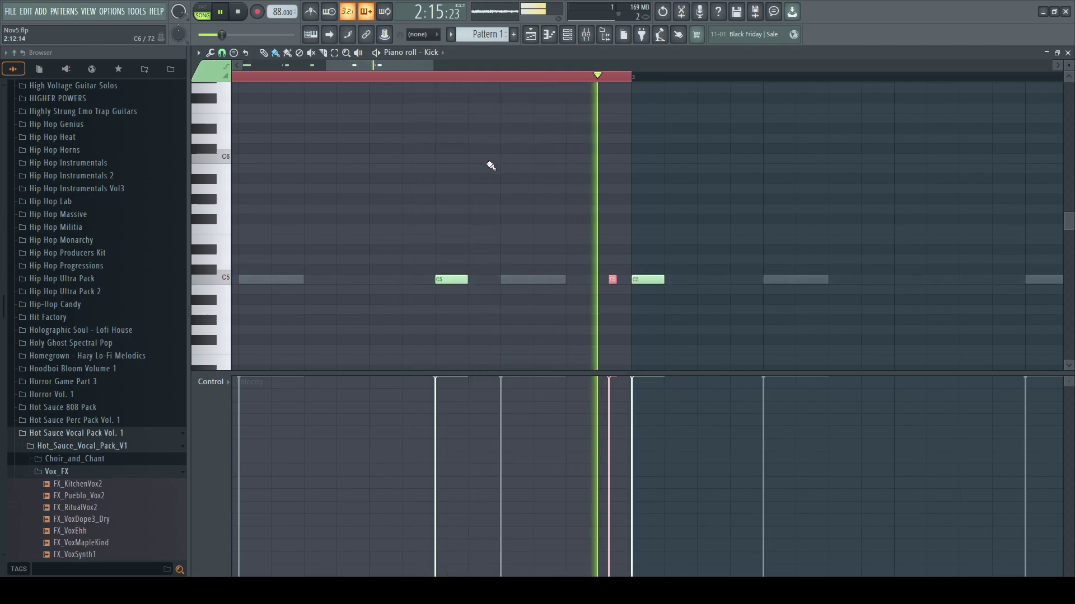
key("space")
left_click_drag(432, 66, 726, 65)
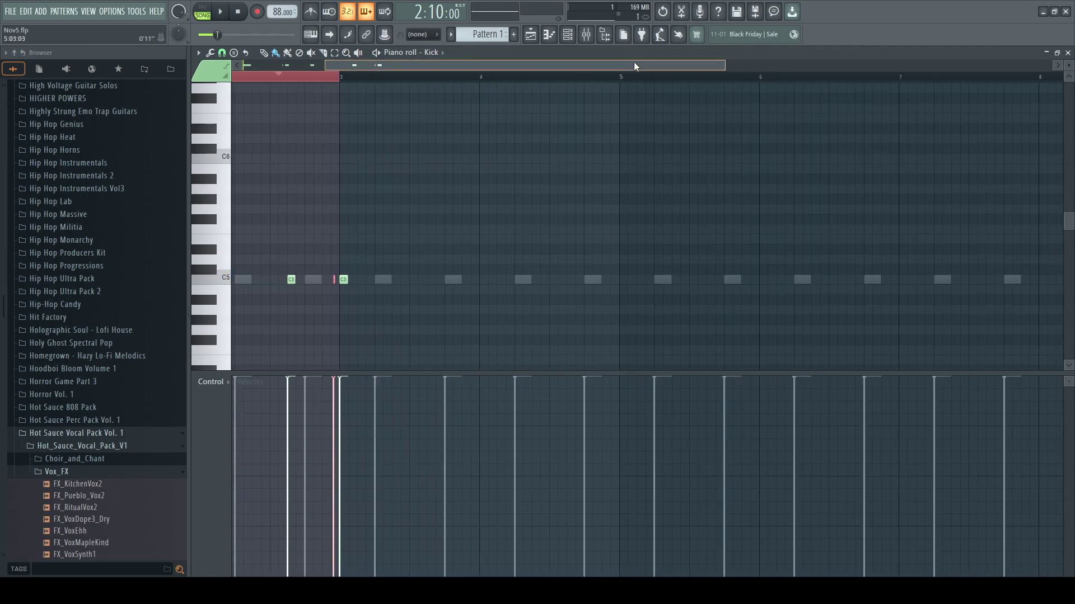
left_click_drag(634, 65, 548, 66)
left_click_drag(645, 65, 973, 66)
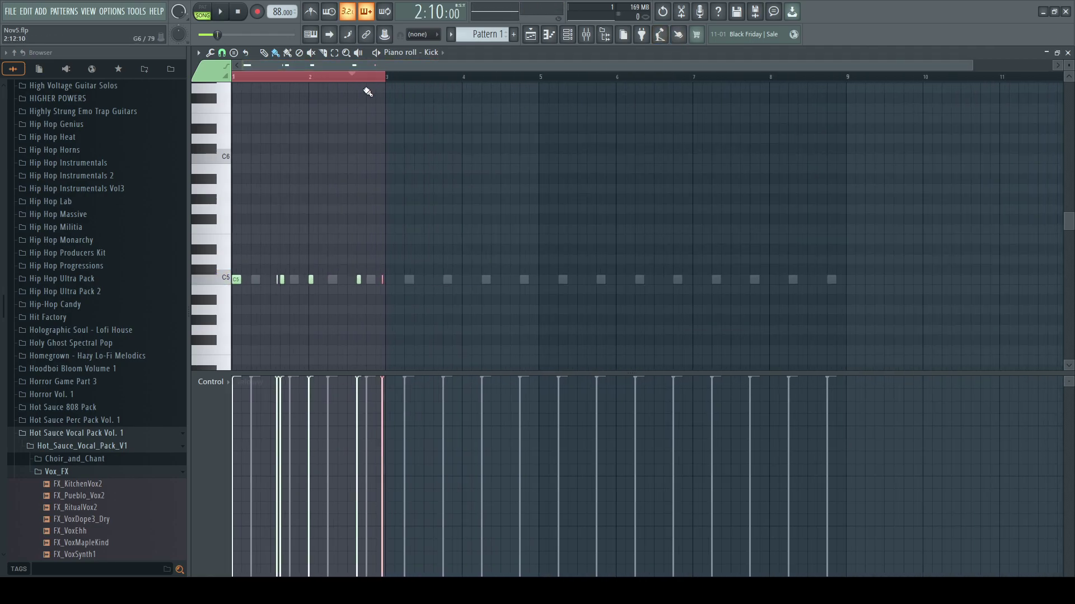
- Copy the two-bar kick pattern into bars 3 and 4 without its final short note, and duplicate the four bars into bars 5 to 8
left_click_drag(235, 80, 549, 88)
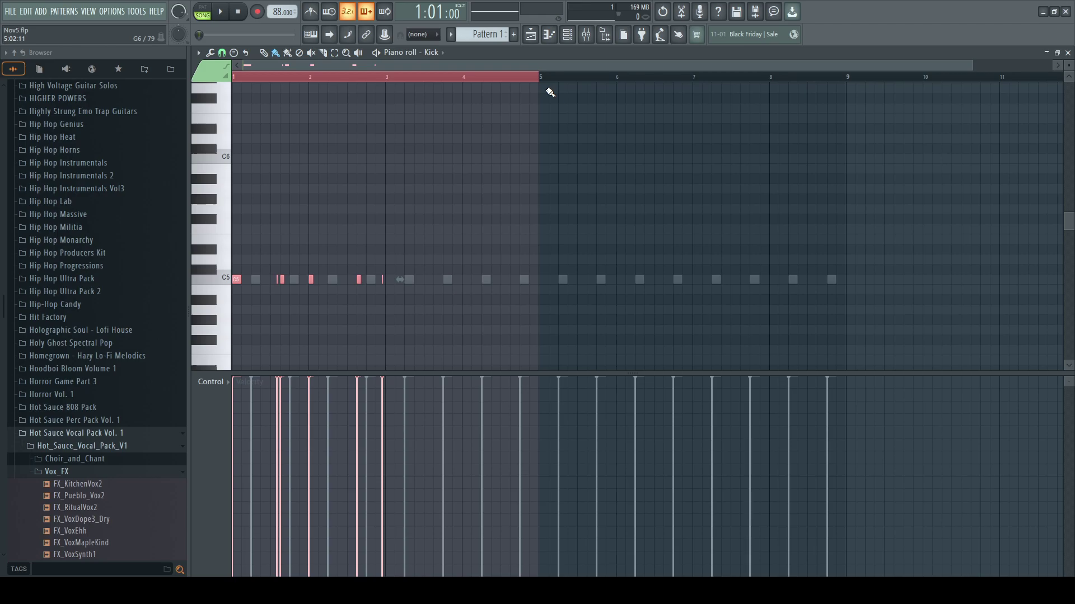
key("ctrl+b")
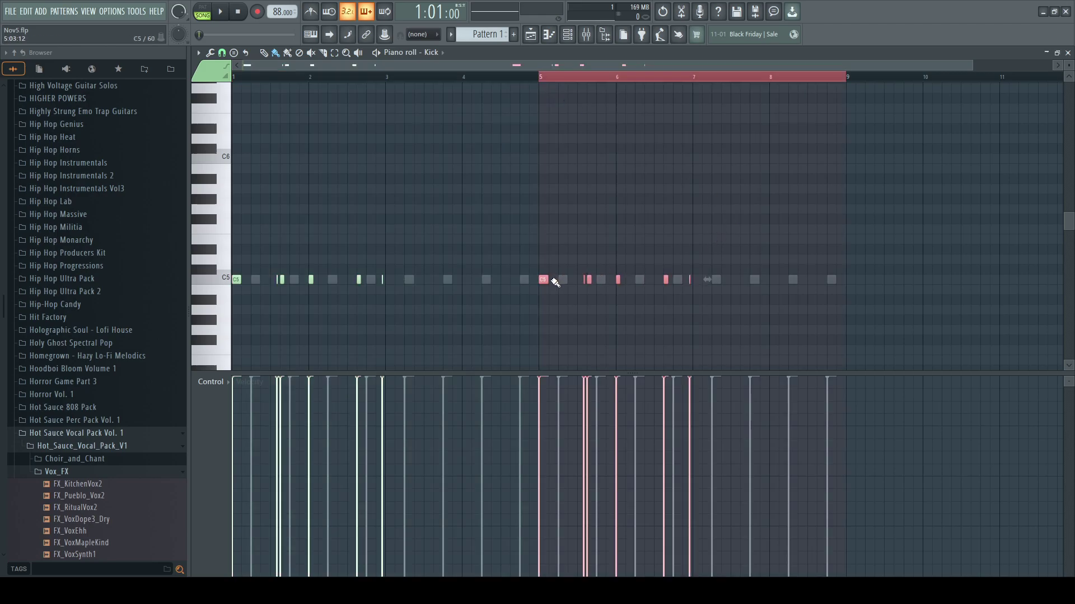
left_click_drag(403, 284, 391, 288)
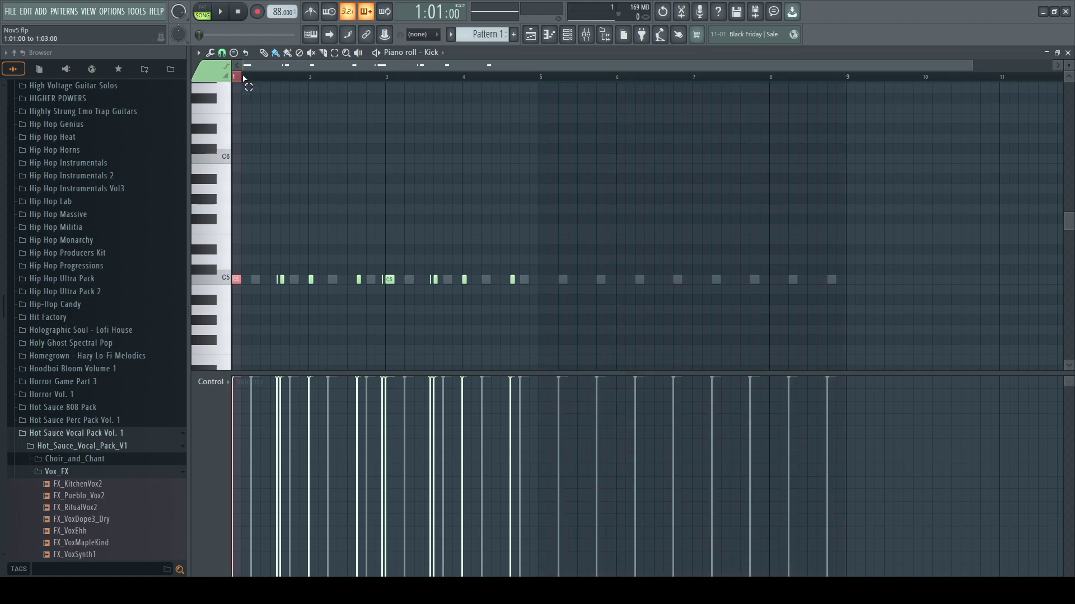
left_click_drag(237, 78, 537, 102)
key("ctrl+b")
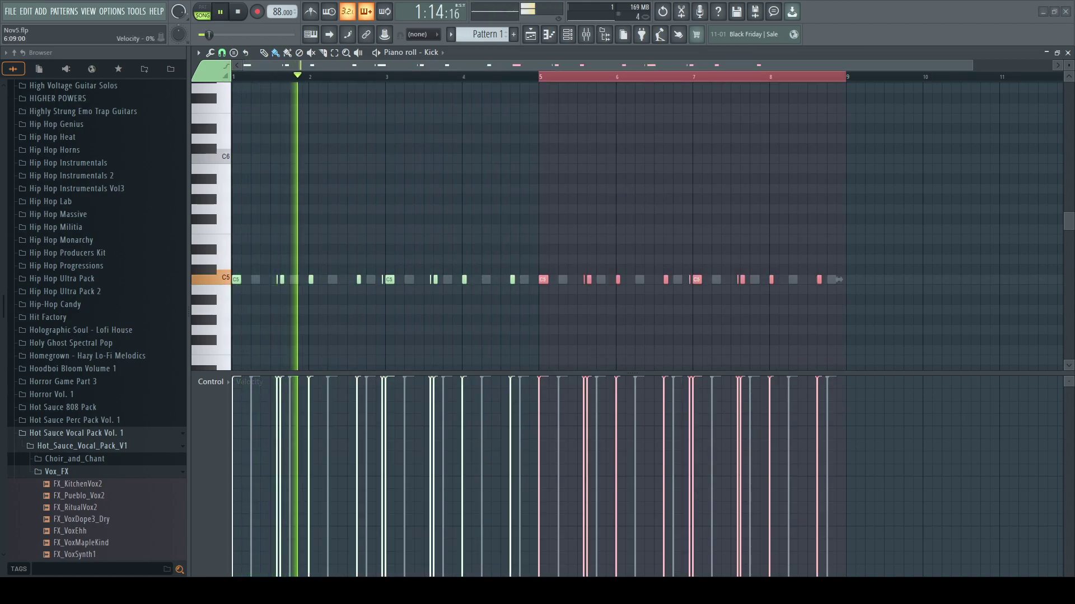
- Close the Kick piano roll and channel settings, and open the Hat channel's sample settings
left_click(1068, 52)
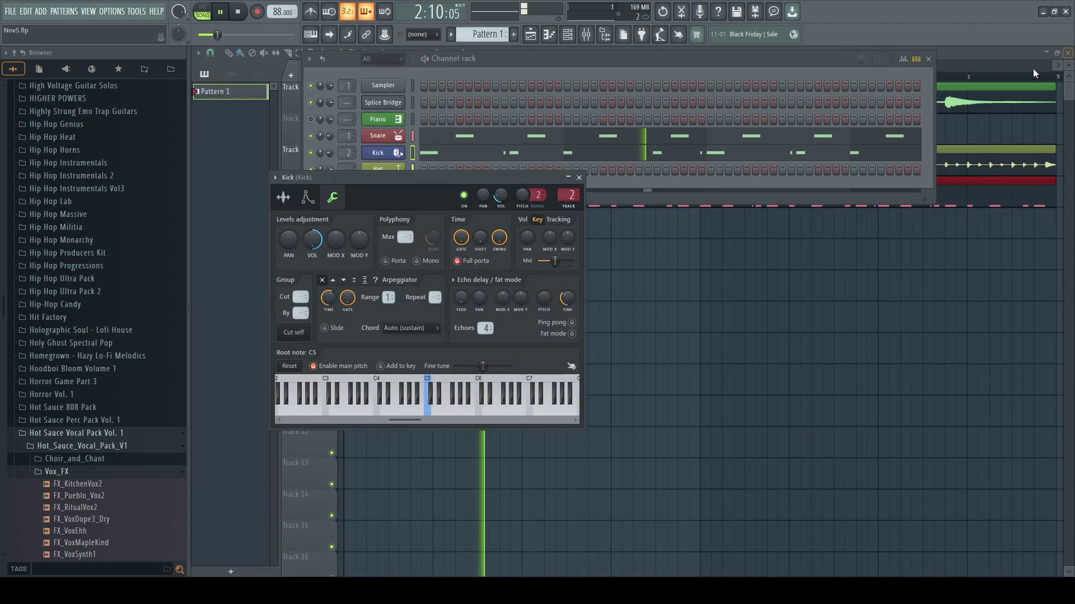
left_click(580, 178)
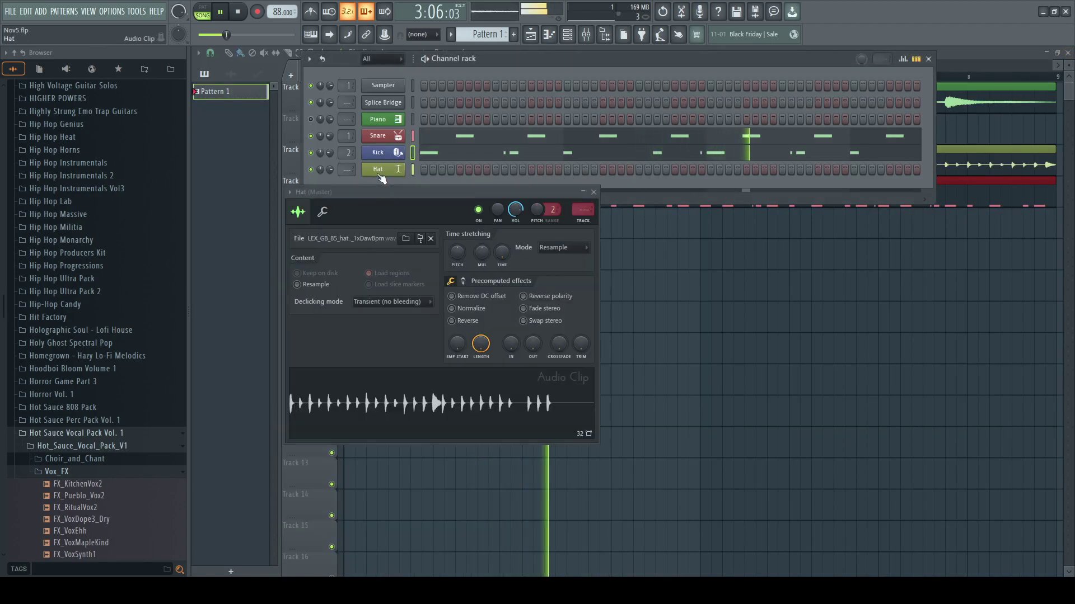
left_click(379, 174)
right_click(732, 299)
right_click(489, 162)
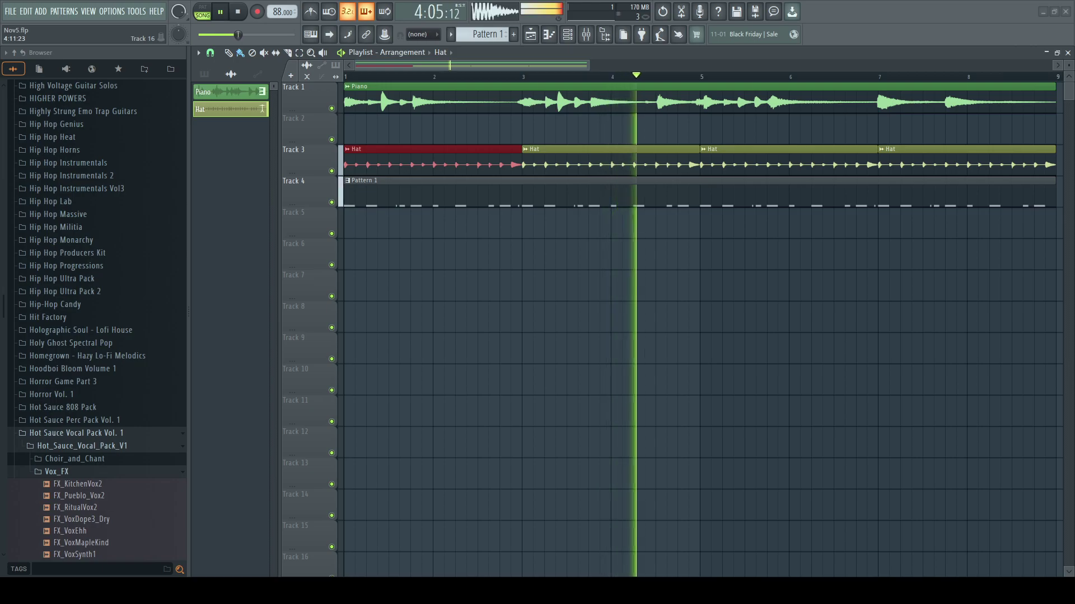
- Replace the Hat channel's sample with LEX_GB_85_hat_loop_Big_1xDawBpm_200PitchAdjusted
key("F6")
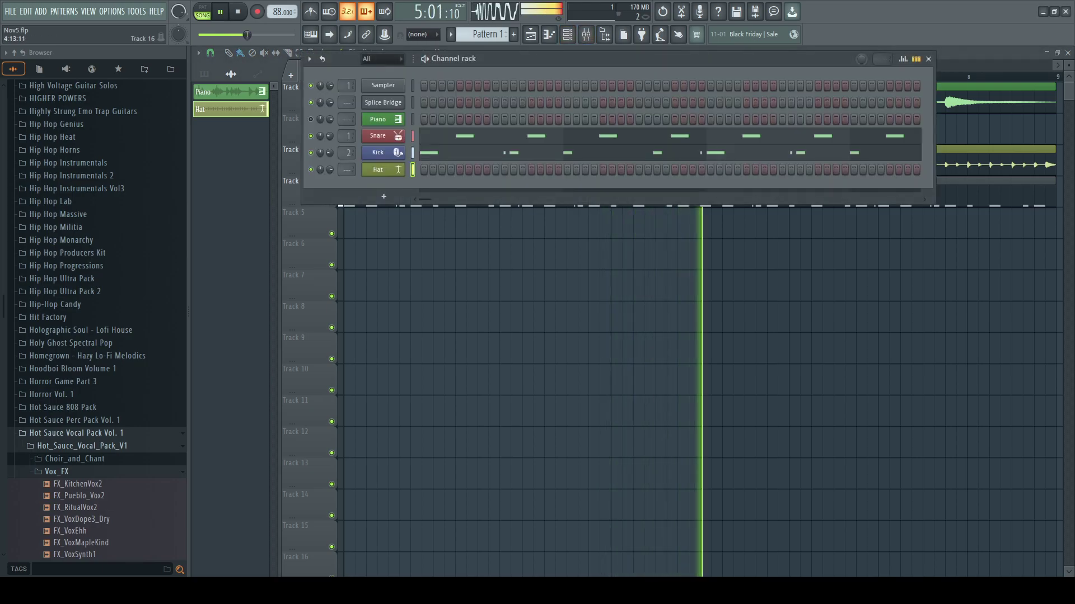
key("ctrl+z")
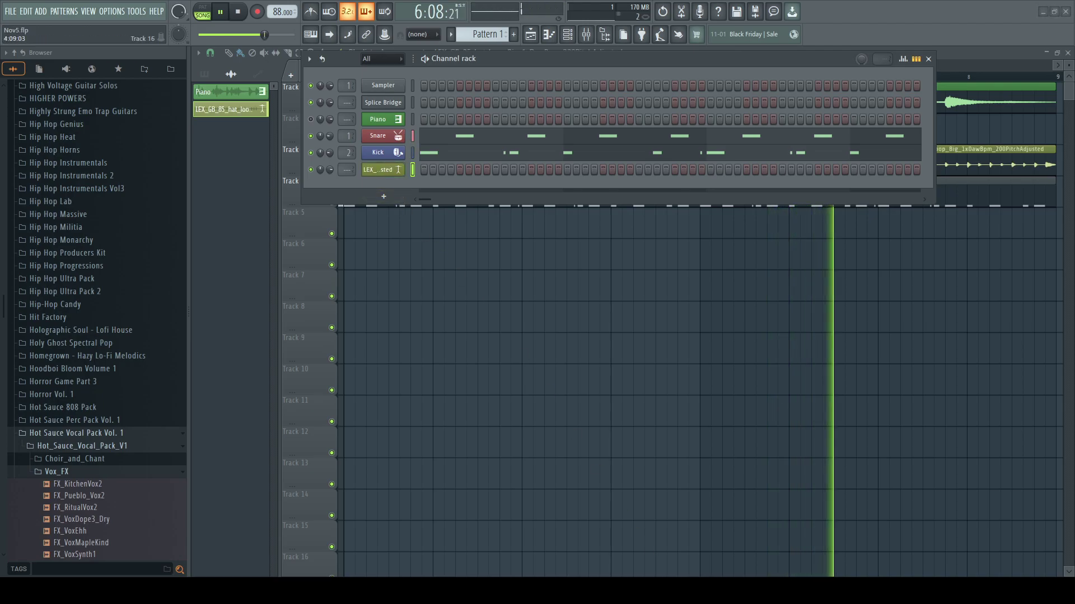
key("F6")
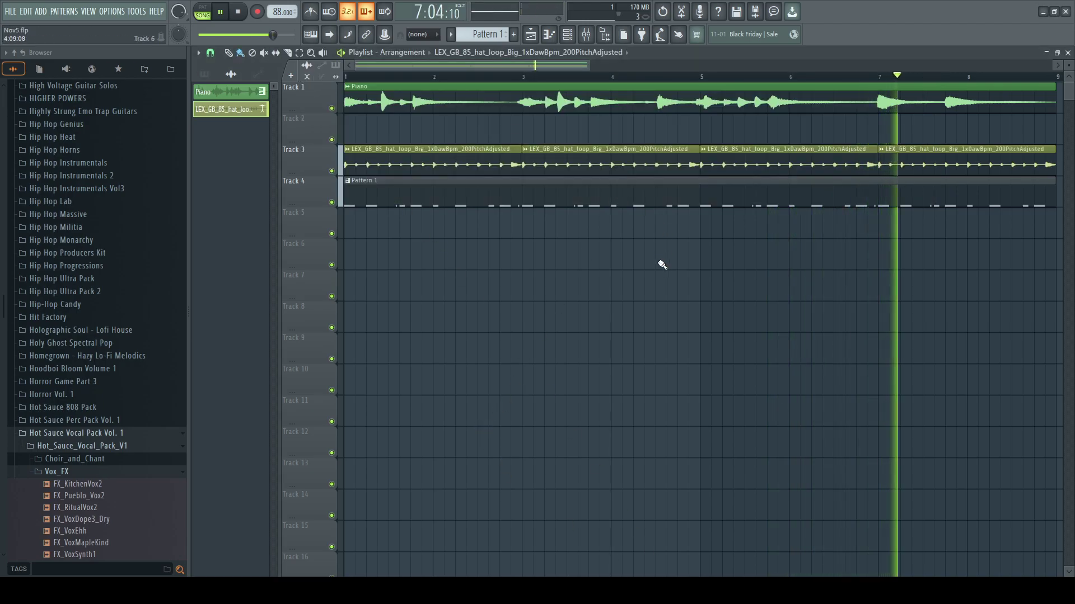
- Set the channel rack's main swing to 35% and unmute the Hat channel
key("F6")
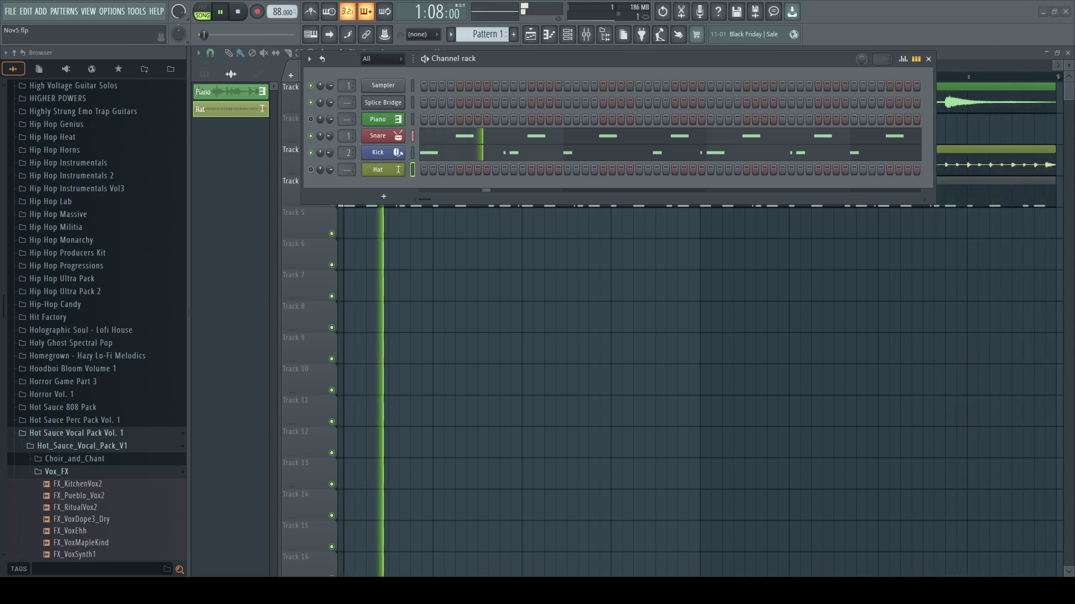
left_click(567, 34)
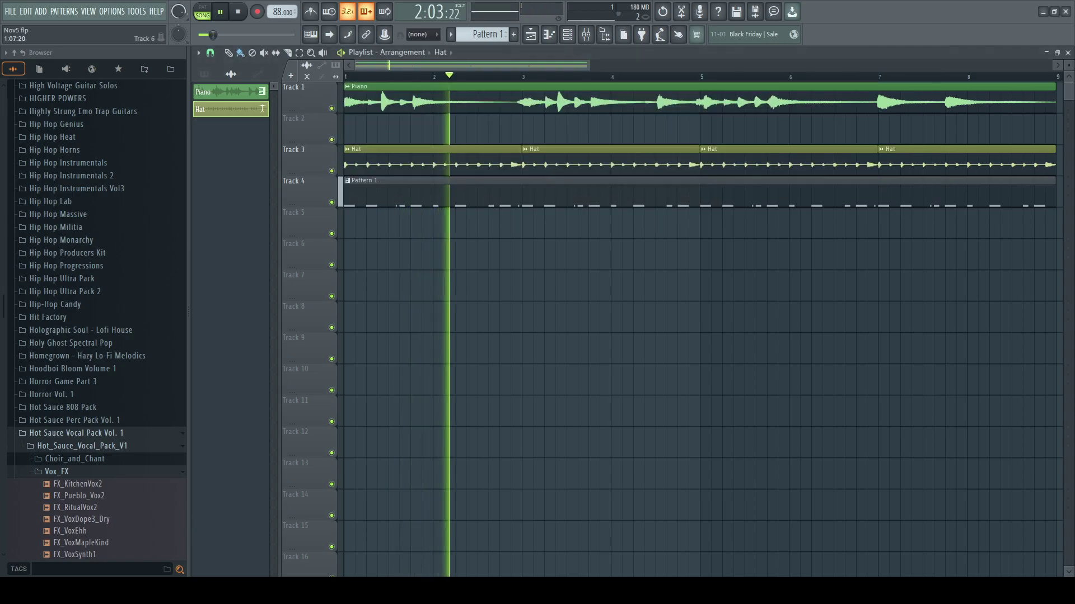
left_click(567, 35)
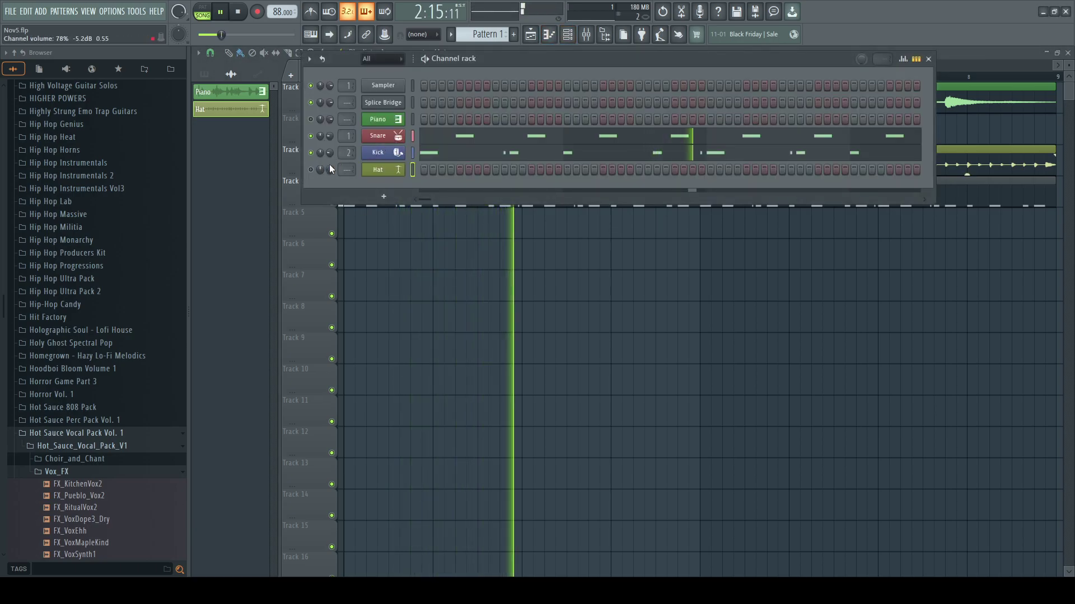
left_click_drag(859, 60, 858, 43)
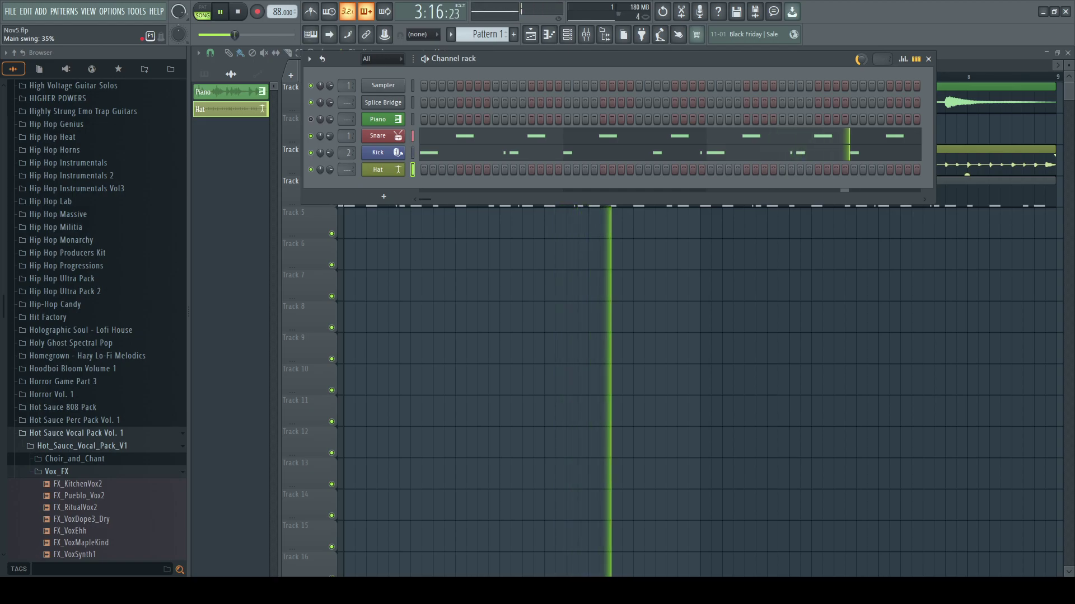
- Normalize the hat loop sample and route the Hat channel to mixer track 3
left_click(382, 170)
left_click(470, 310)
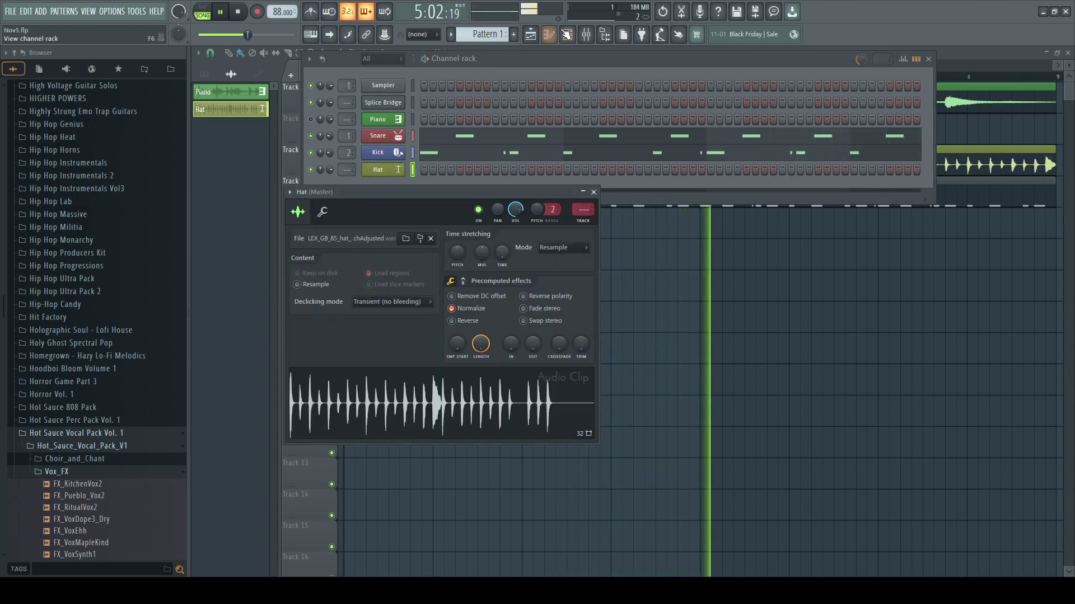
key("F9")
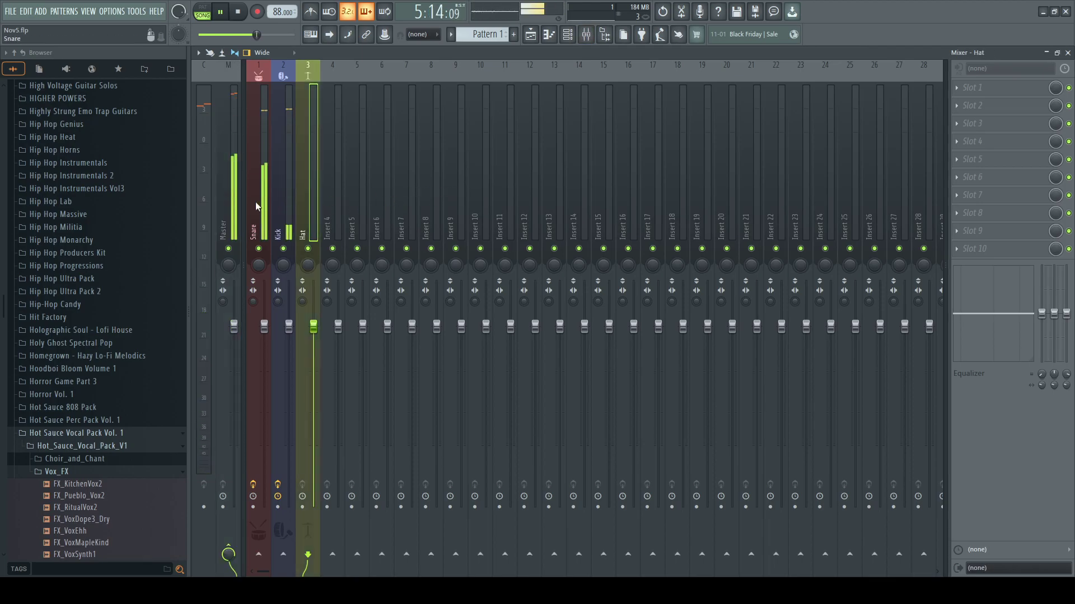
- Add Fruity soft clipper to the Master and Hat mixer tracks, plus Gross Beat on Hat, and lower the Hat track's fader
left_click(227, 204)
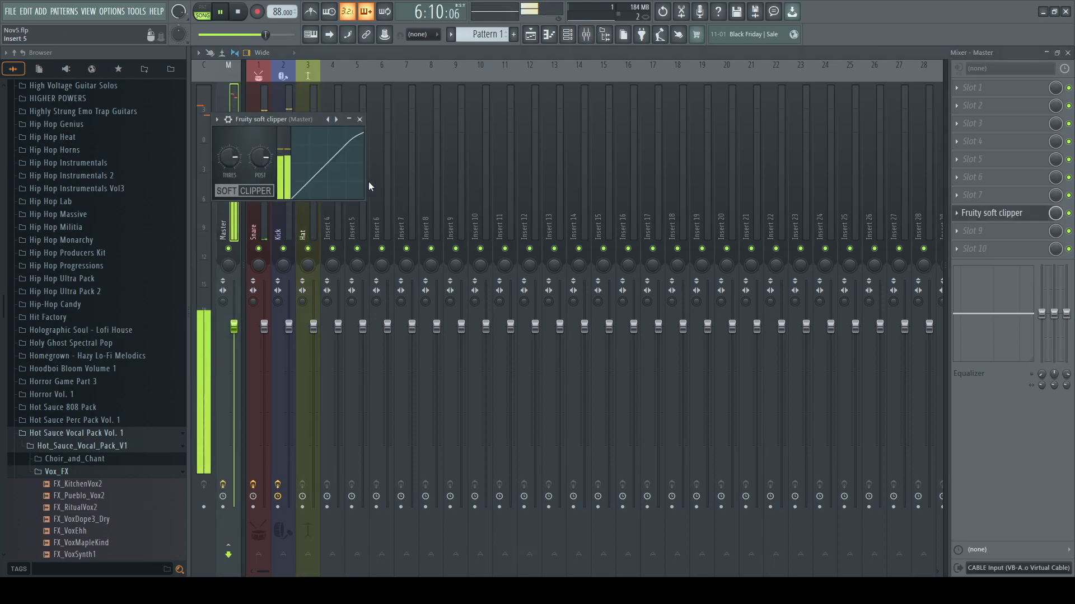
left_click(304, 203)
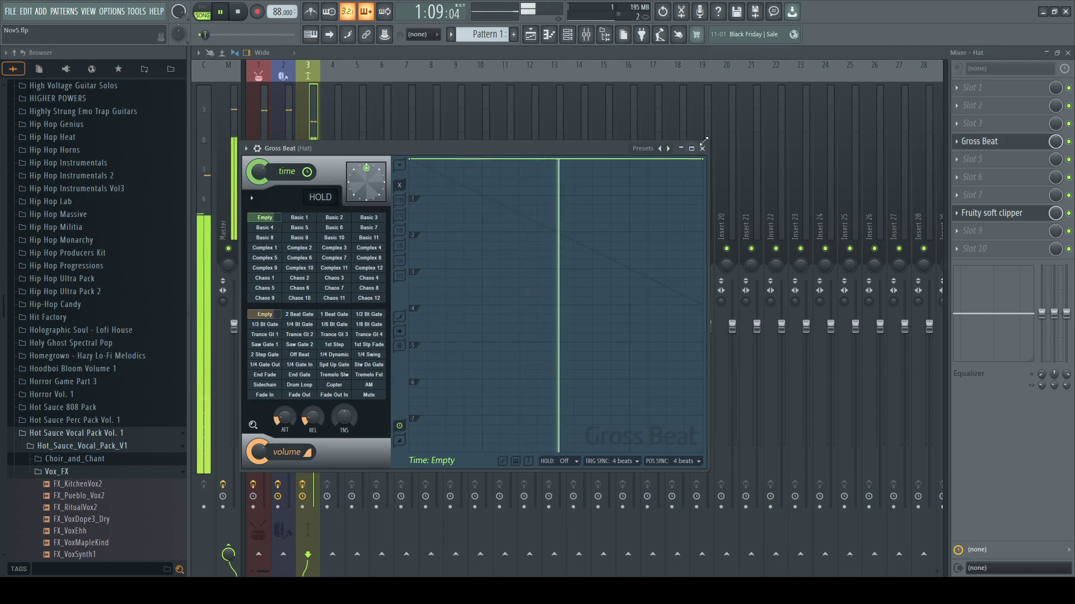
left_click(702, 149)
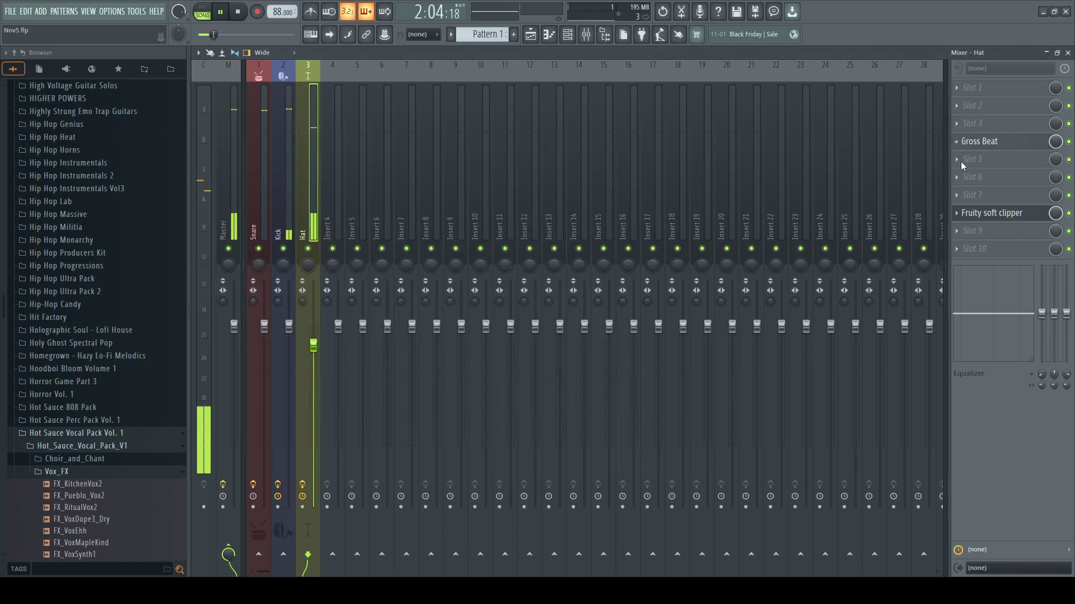
left_click(1068, 52)
- Unmute the Piano channel and slice the piano clip at its two later note attacks in bar 1
right_click(786, 303)
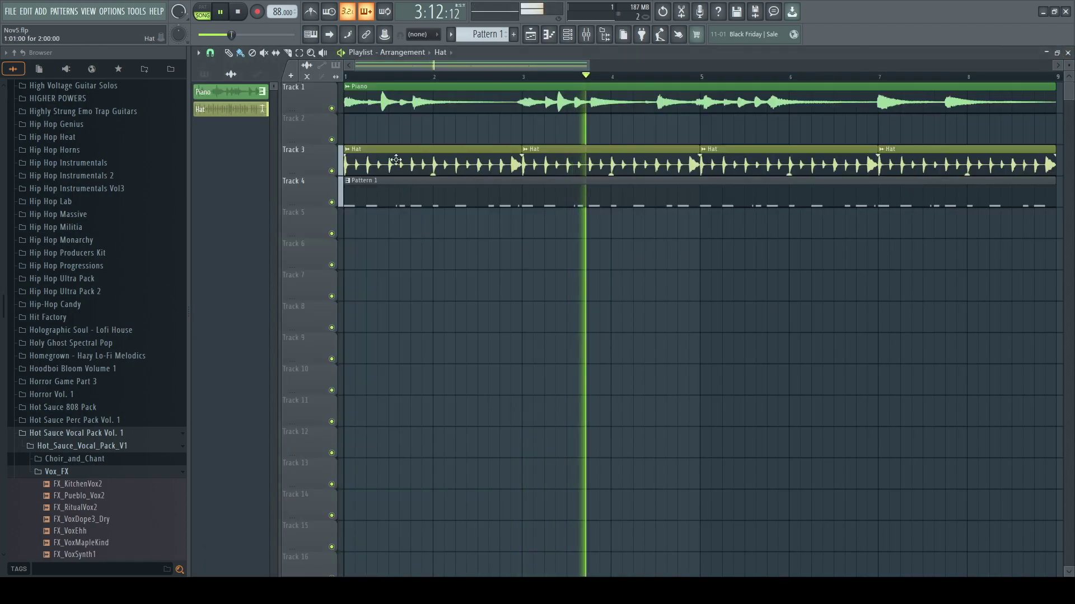
left_click(567, 35)
key("space")
right_click(474, 292)
key("space")
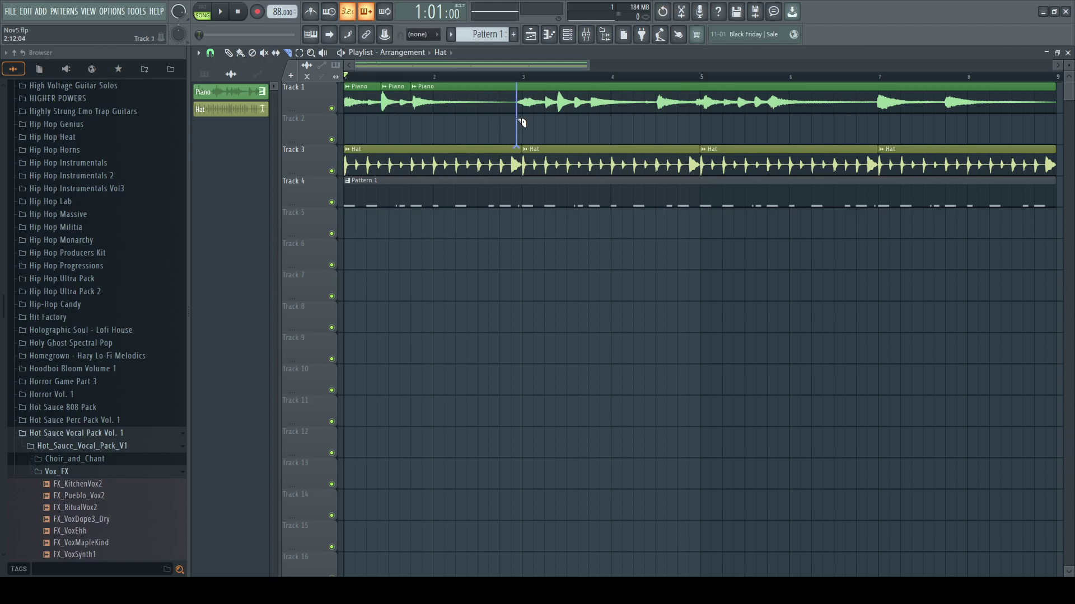
- Slice the piano clip at the main note attacks from just before bar 3 through late bar 7
left_click(521, 79)
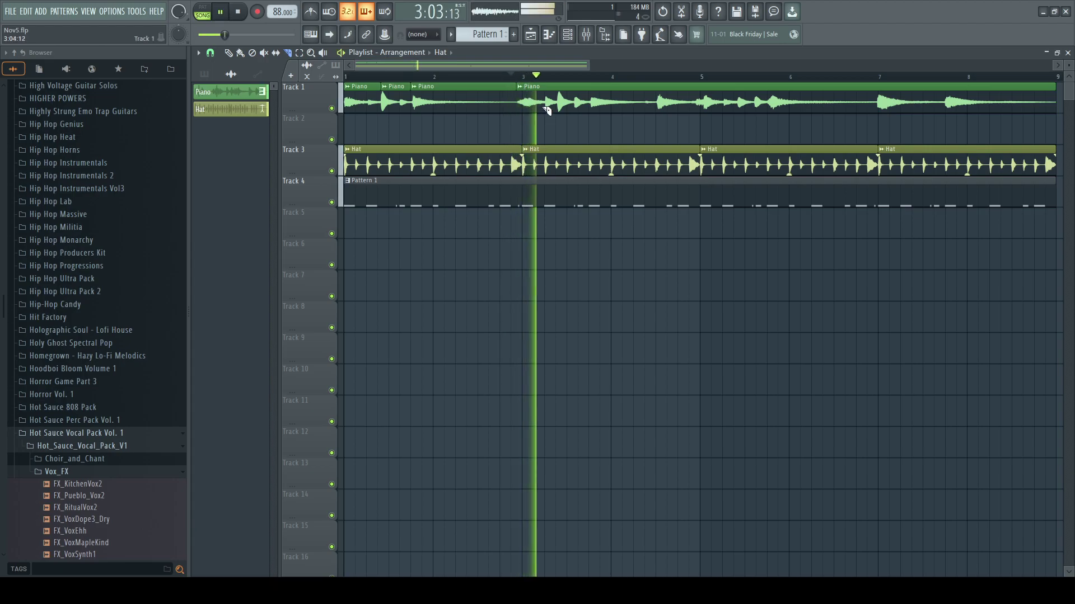
left_click(560, 108)
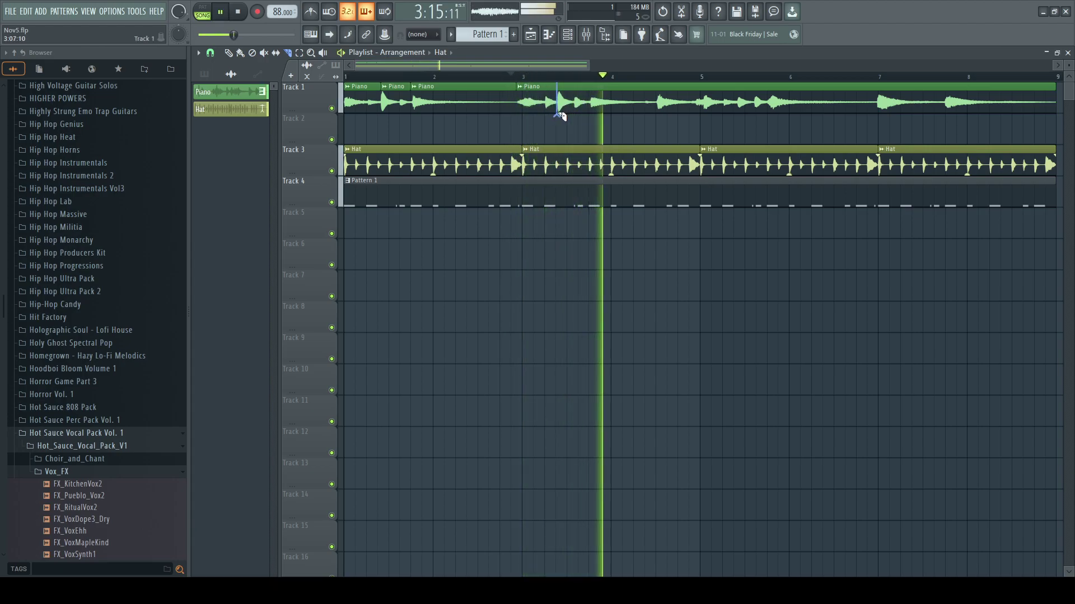
left_click(592, 112)
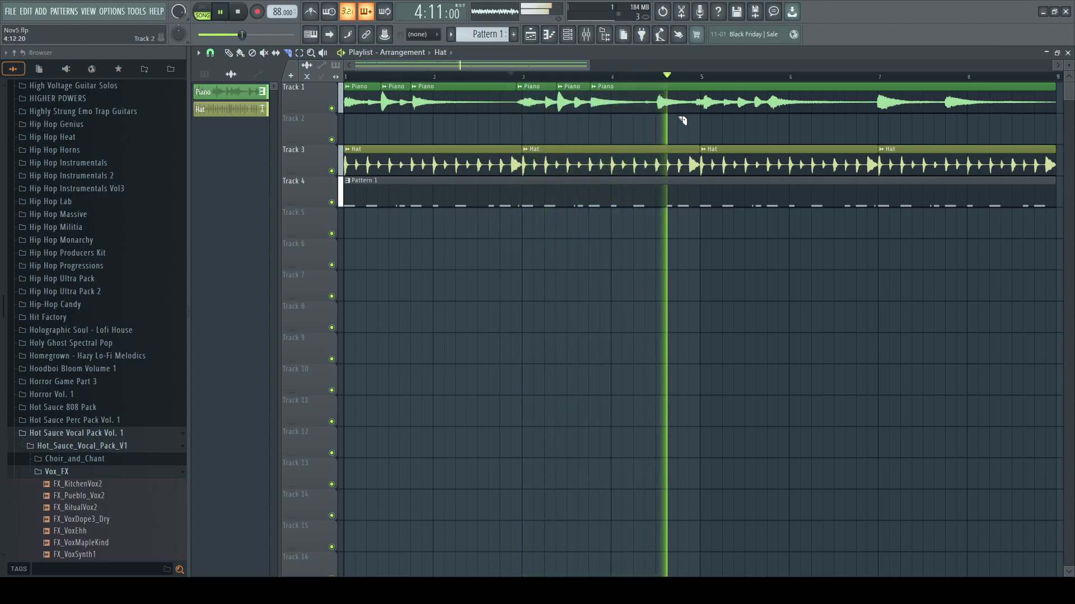
left_click(657, 113)
left_click(696, 110)
left_click(769, 109)
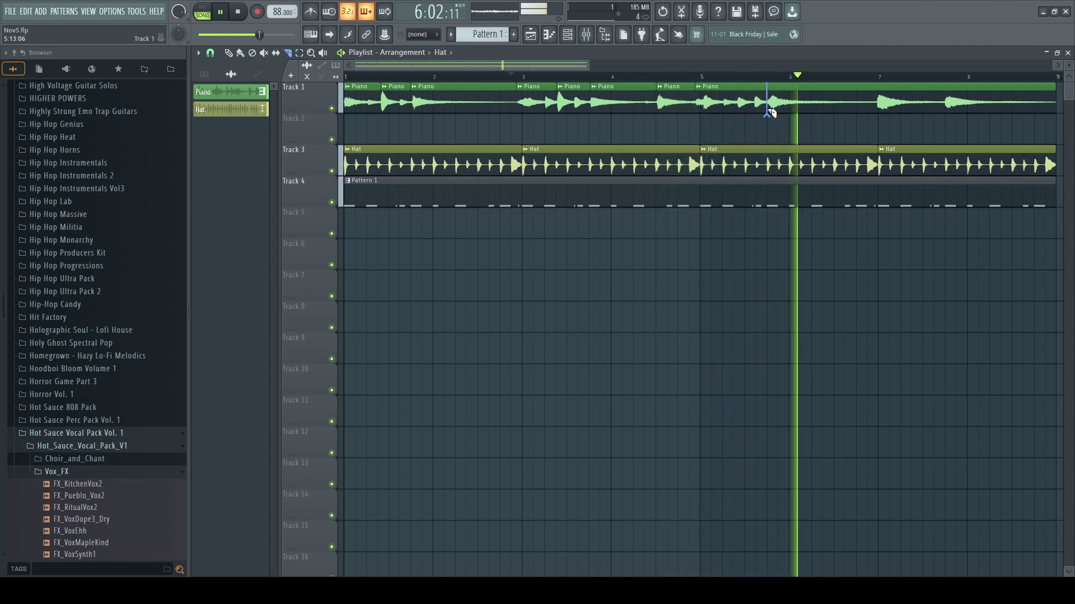
left_click(880, 114)
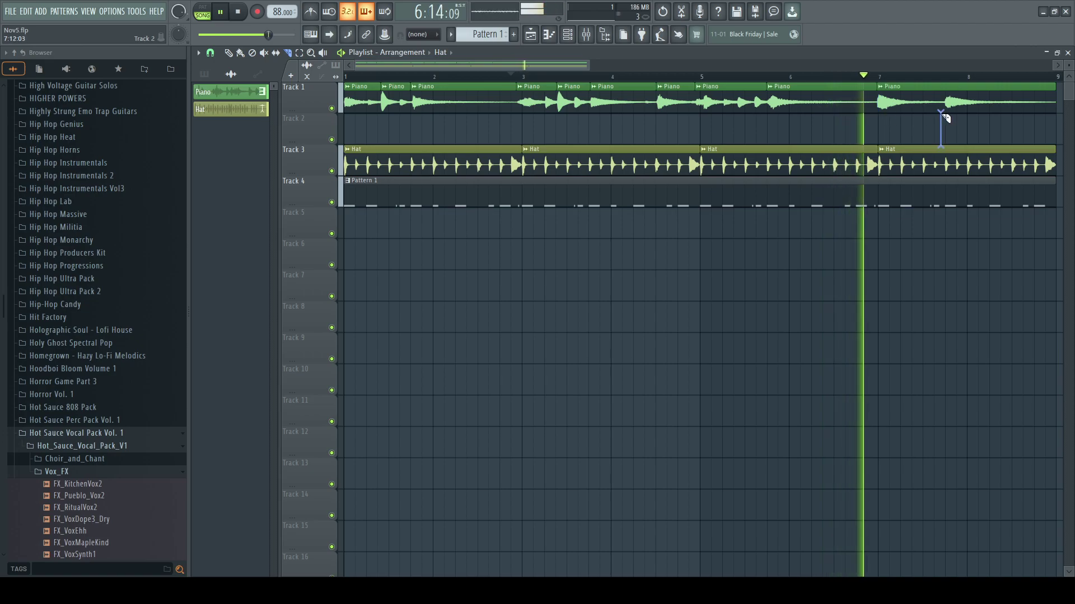
left_click(950, 113)
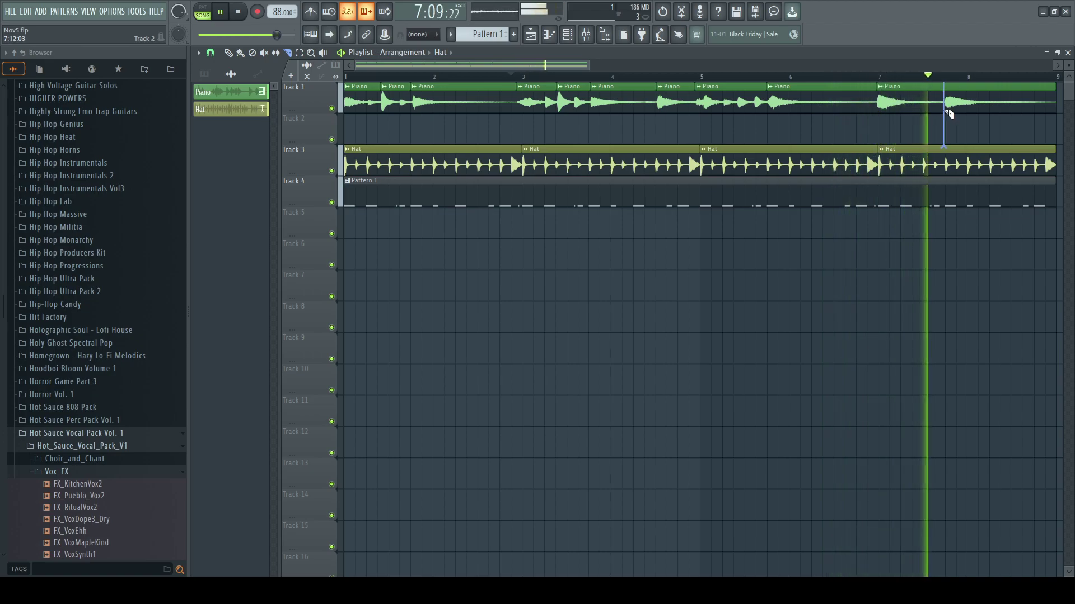
- Check the Piano channel's settings and return to the playlist
key("F6")
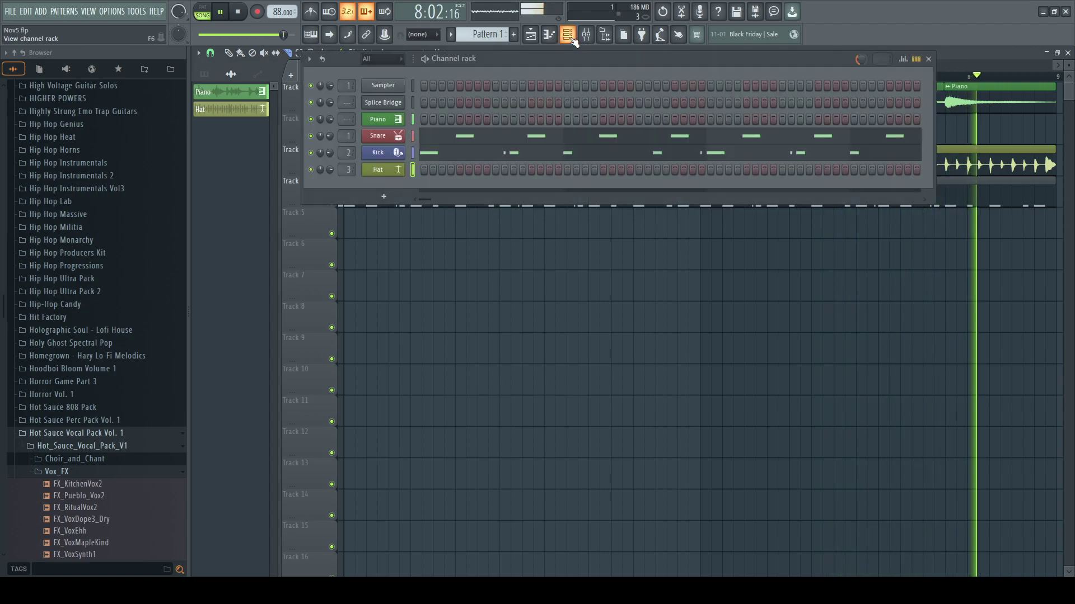
left_click(378, 119)
key("F5")
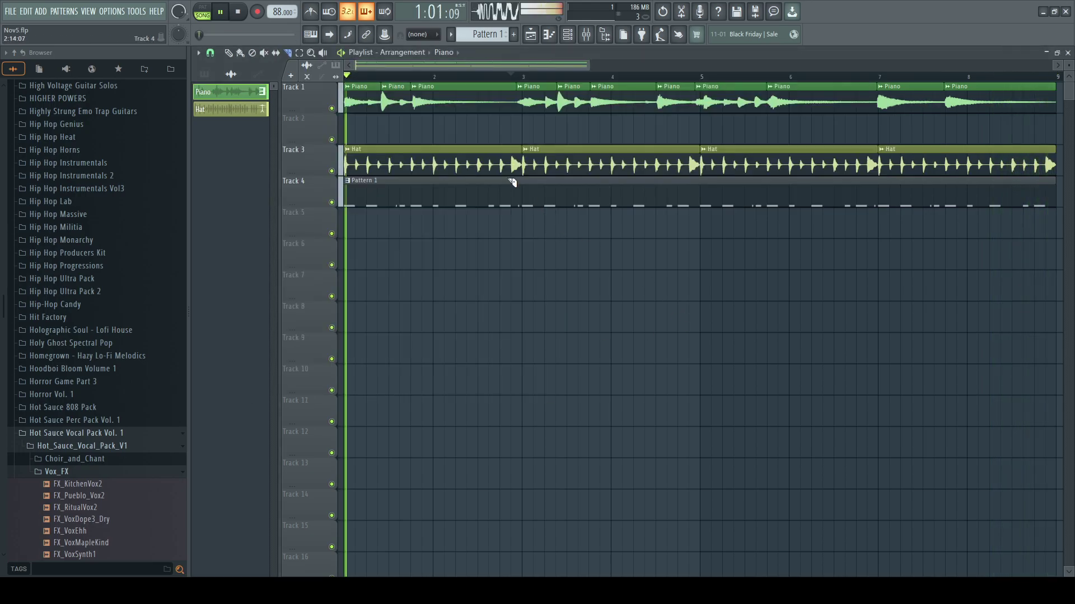
- Move the first two piano slices onto muted Track 2, and place the final slice at bar 1 and the third slice at bar 2
key("space")
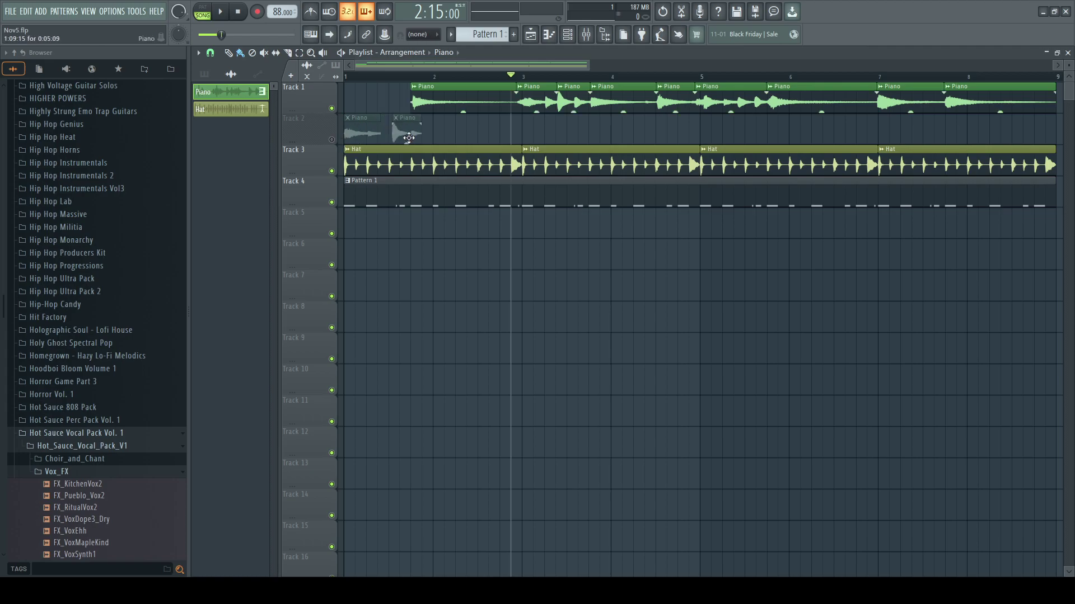
left_click_drag(992, 98, 371, 109)
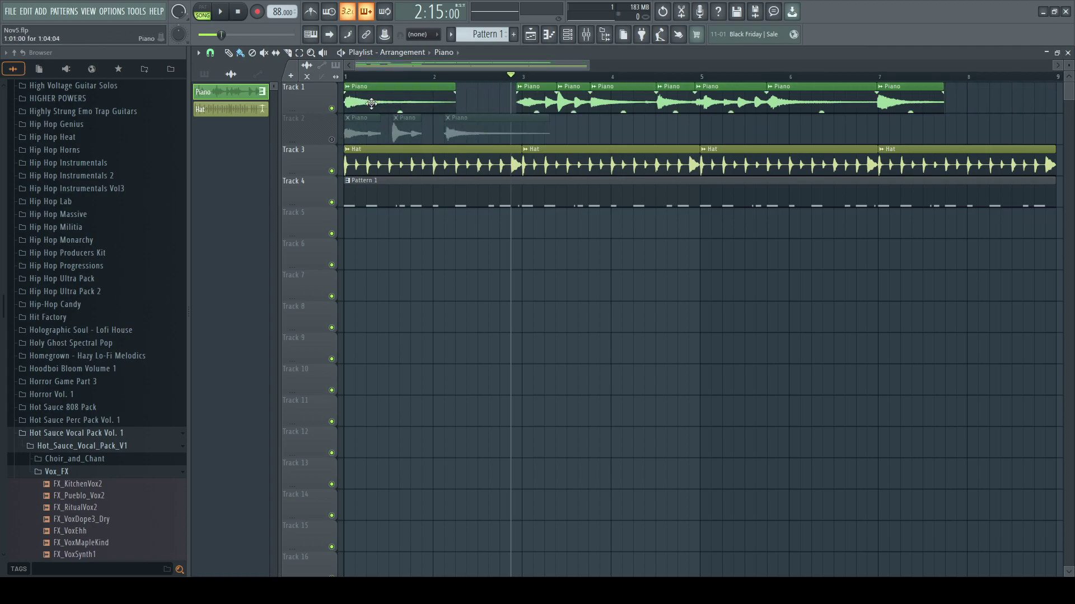
key("space")
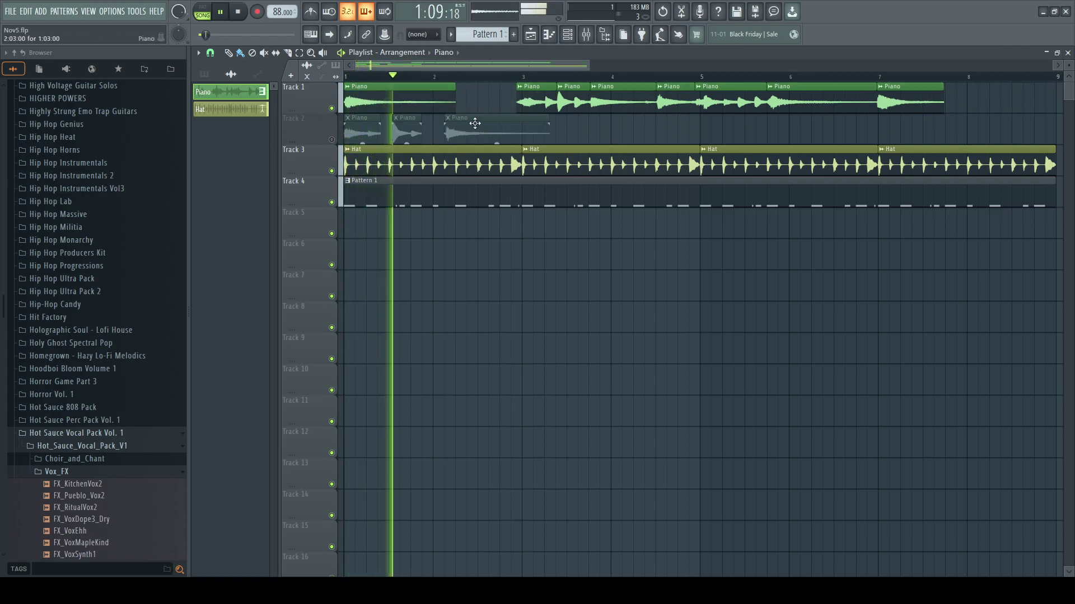
left_click_drag(465, 109, 458, 94)
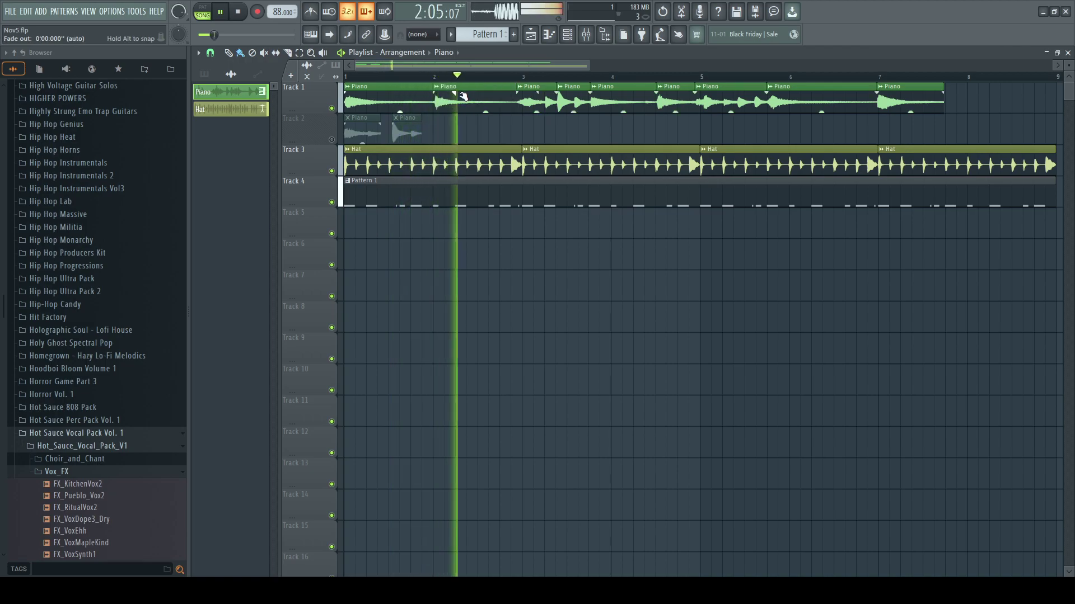
- Try shortening the piano slices' playback through the Piano channel's settings
left_click(565, 39)
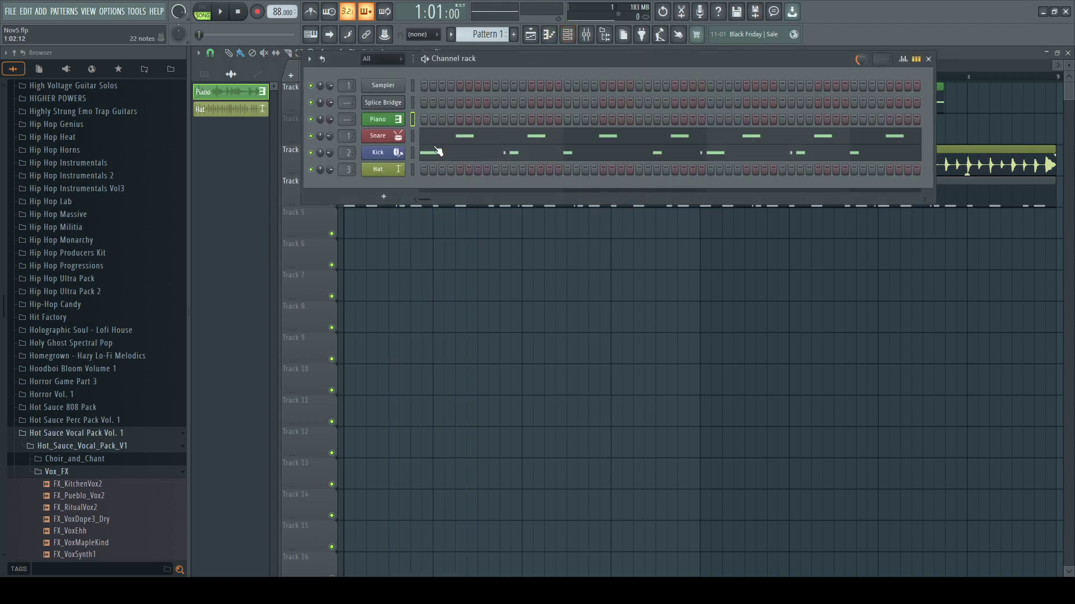
left_click(379, 121)
right_click(607, 316)
key("space")
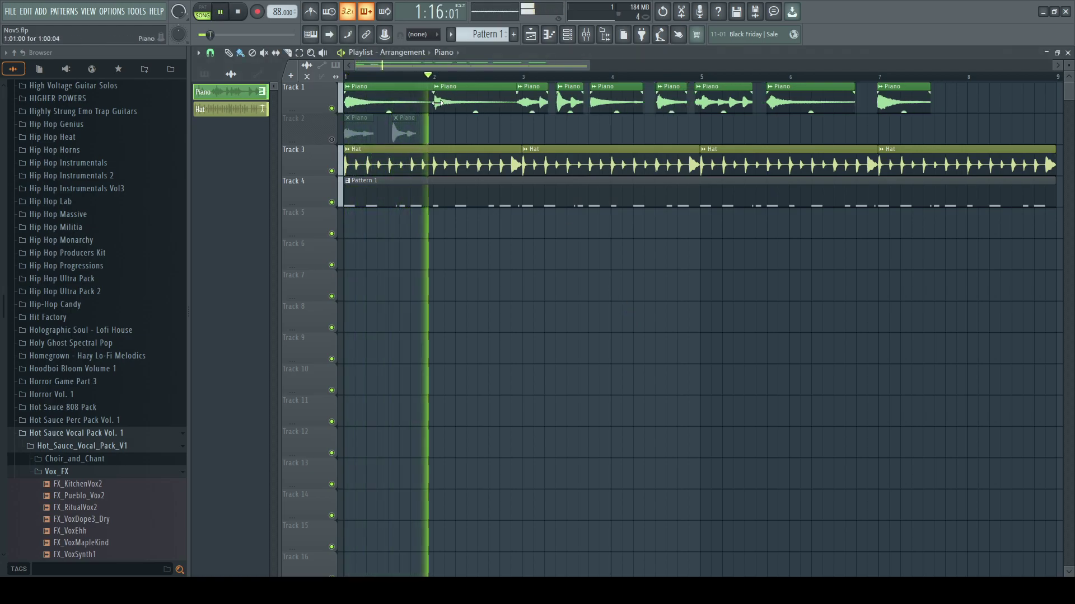
- Move the second piano slice on Track 1 to 1:13 and the slice just before bar 3 onto Track 2
left_click_drag(471, 95, 464, 91)
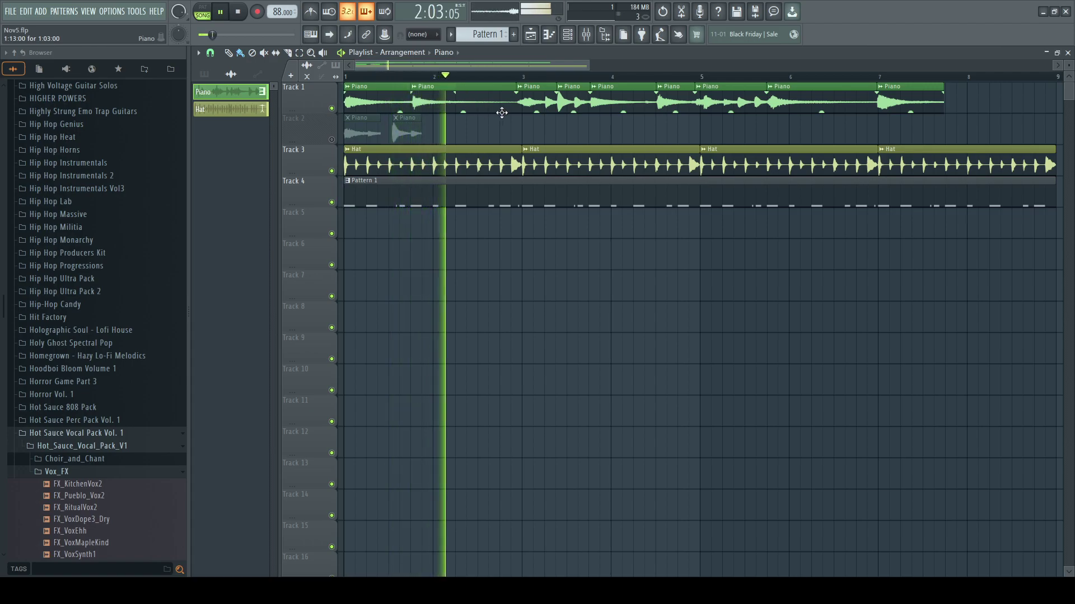
left_click_drag(525, 108, 413, 104)
key("space")
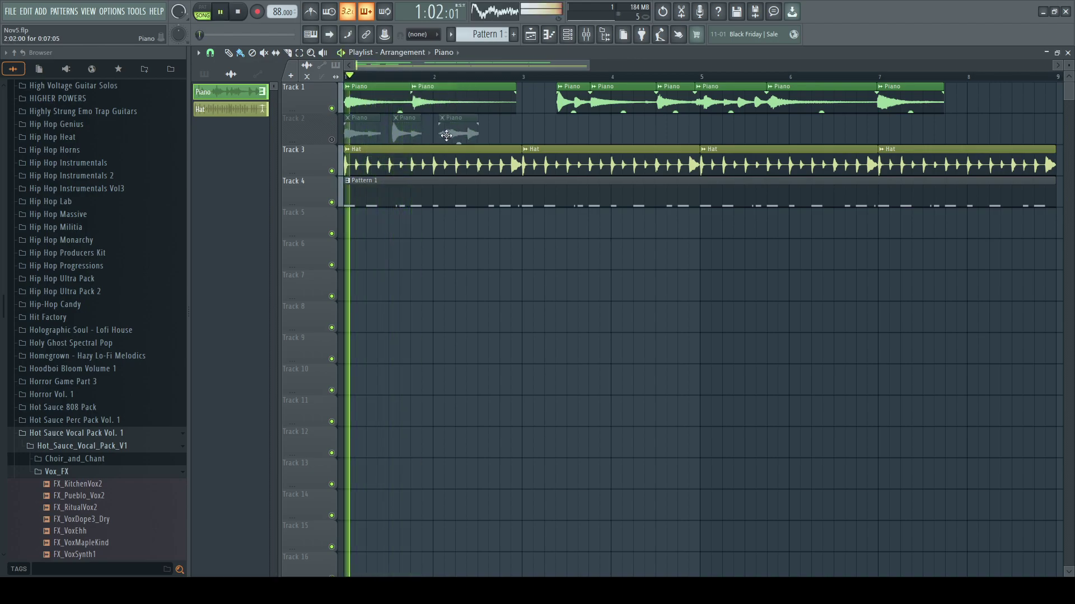
- Place the late bar 5 piano slice at the start of bar 3, park the two following slices on Track 2, and replay from bar 1
left_click_drag(614, 104, 538, 100)
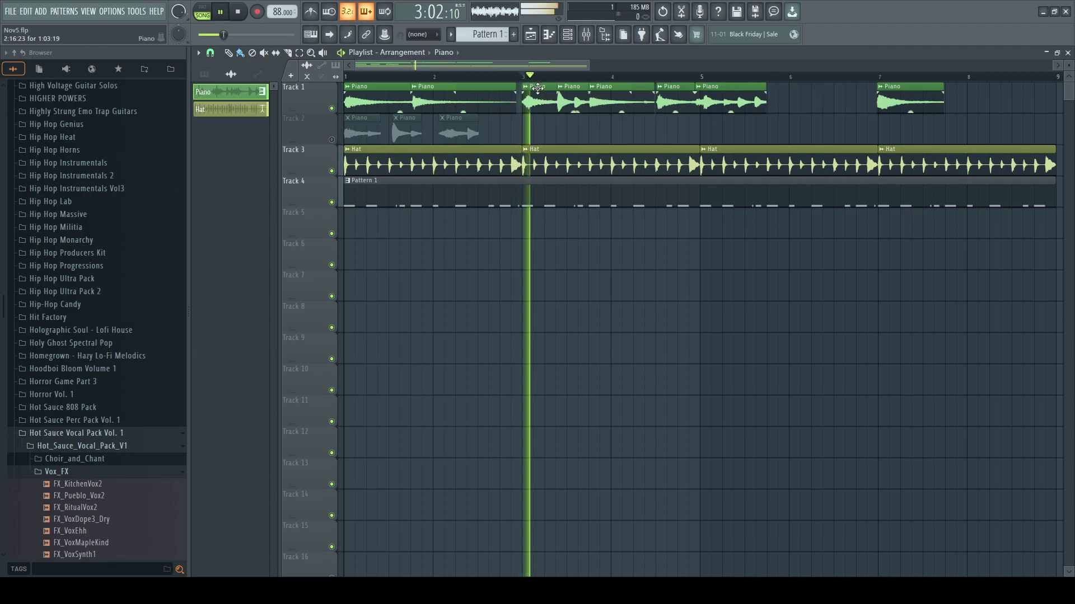
left_click_drag(565, 102, 627, 136)
key("space")
key("space")
left_click_drag(361, 76, 345, 76)
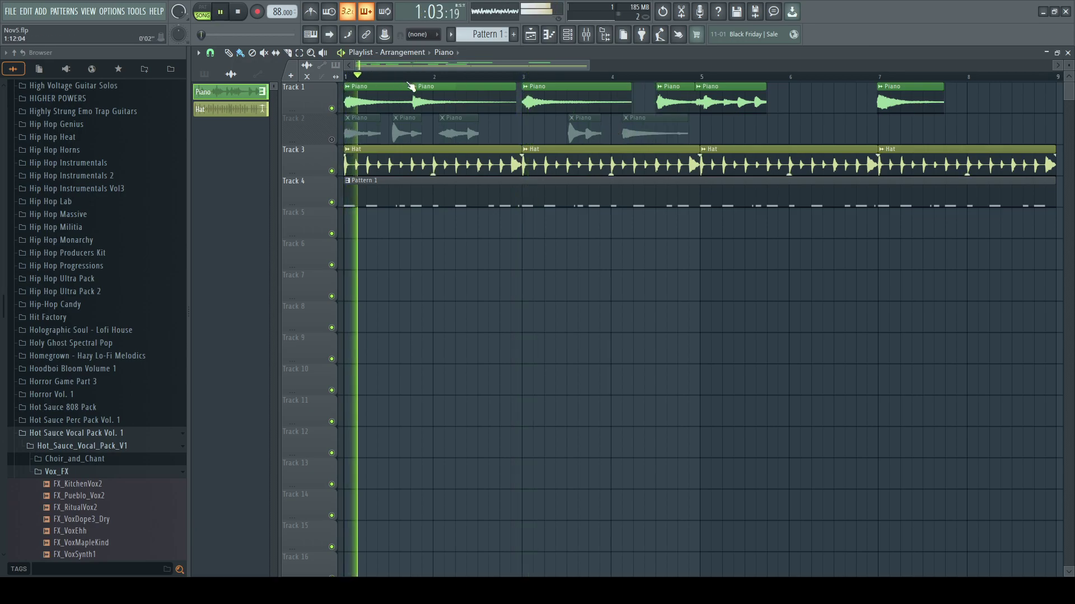
- Park the bar 3 piano slice on Track 2, then fill bar 3 of Track 1 with the bar 7 slice and a Track 2 slice at 3:13
left_click_drag(577, 110, 800, 142)
left_click_drag(886, 104, 554, 102)
left_click(541, 107, "ctrl")
key("ctrl+q")
key("space")
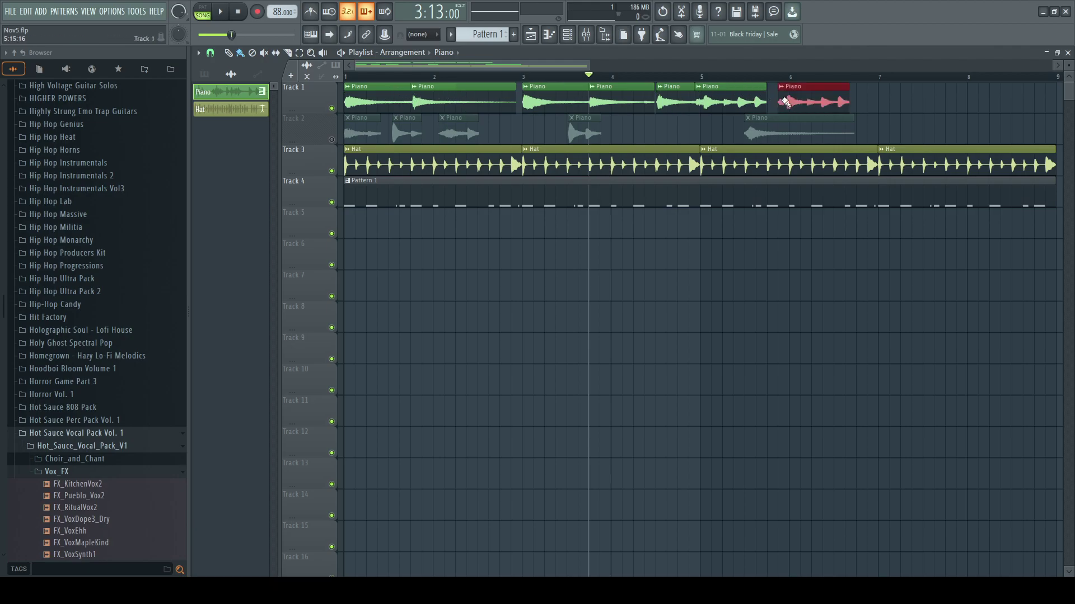
- Try a copy of the piano slice before bar 5 at 5:13, listening from bar 5
left_click(704, 67)
left_click(679, 76)
key("space")
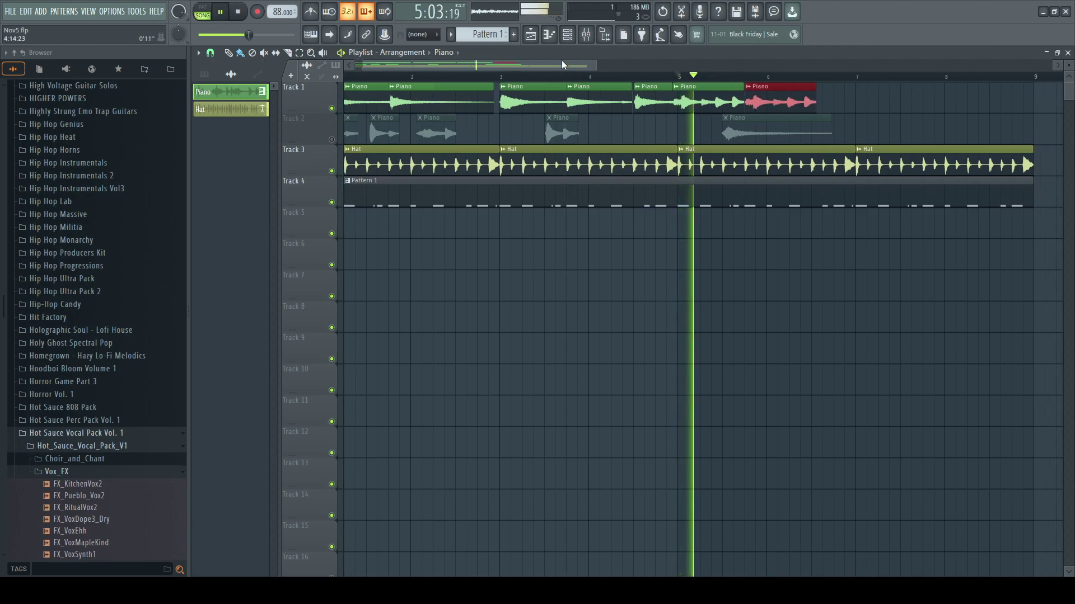
left_click_drag(563, 65, 546, 66)
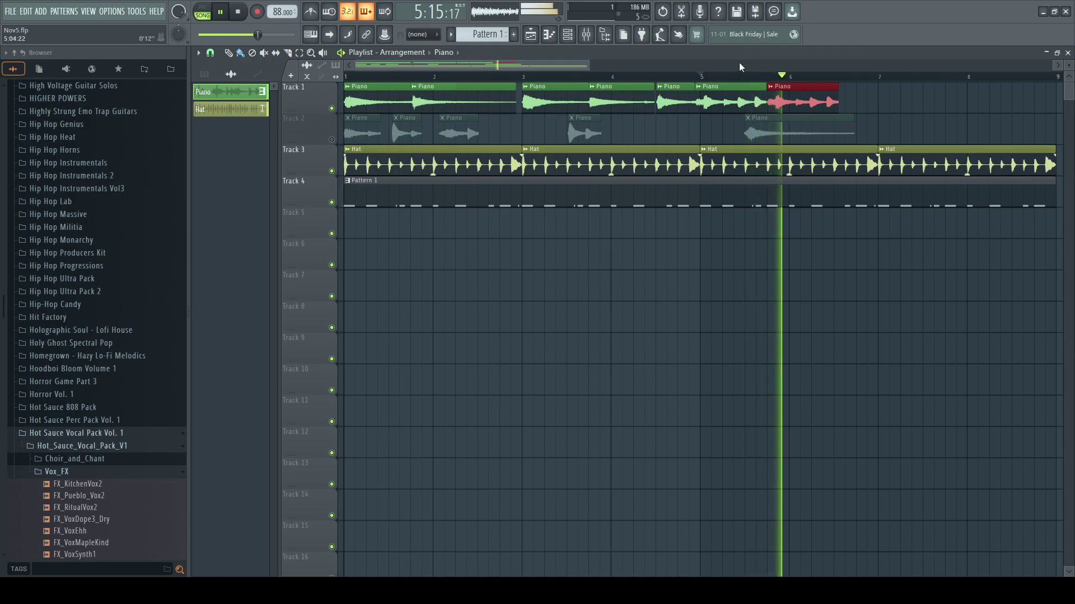
key("space")
right_click(797, 102)
- Place piano copies on Track 1: the 1:13 slice at 5:13, the opening slice at bar 7, and the parked bar 5 Track 2 slice at 7:13
key("space")
left_click(487, 101)
left_click(777, 102)
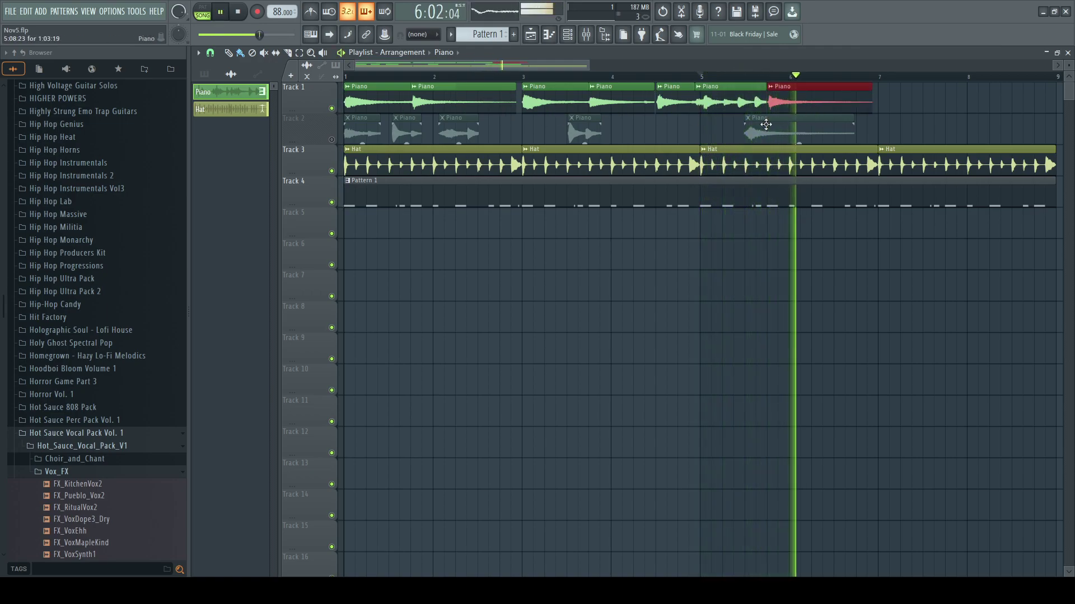
left_click(883, 102)
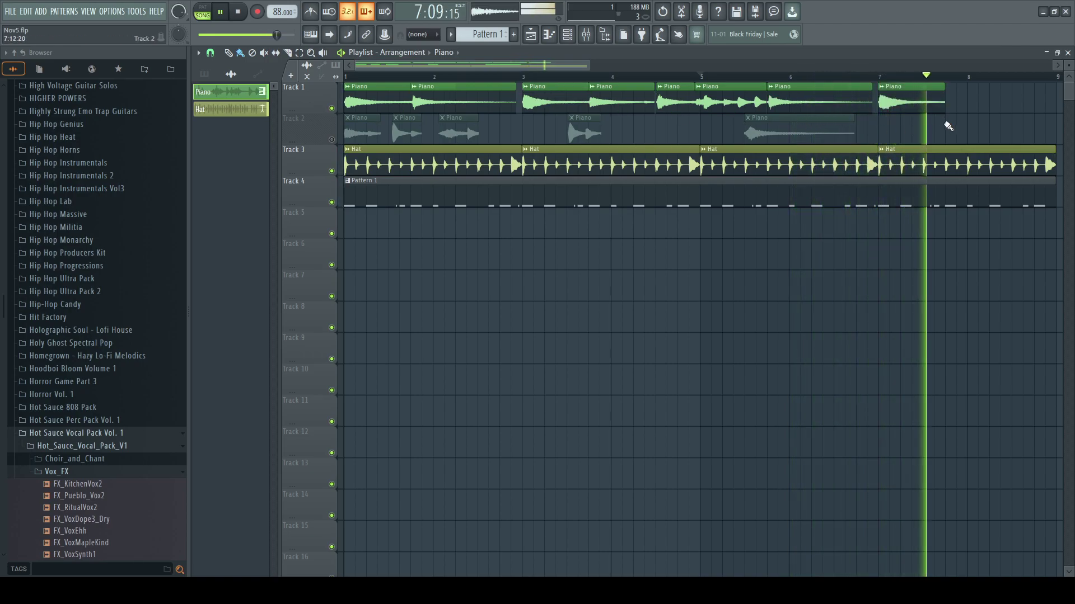
left_click(955, 109)
left_click(949, 79)
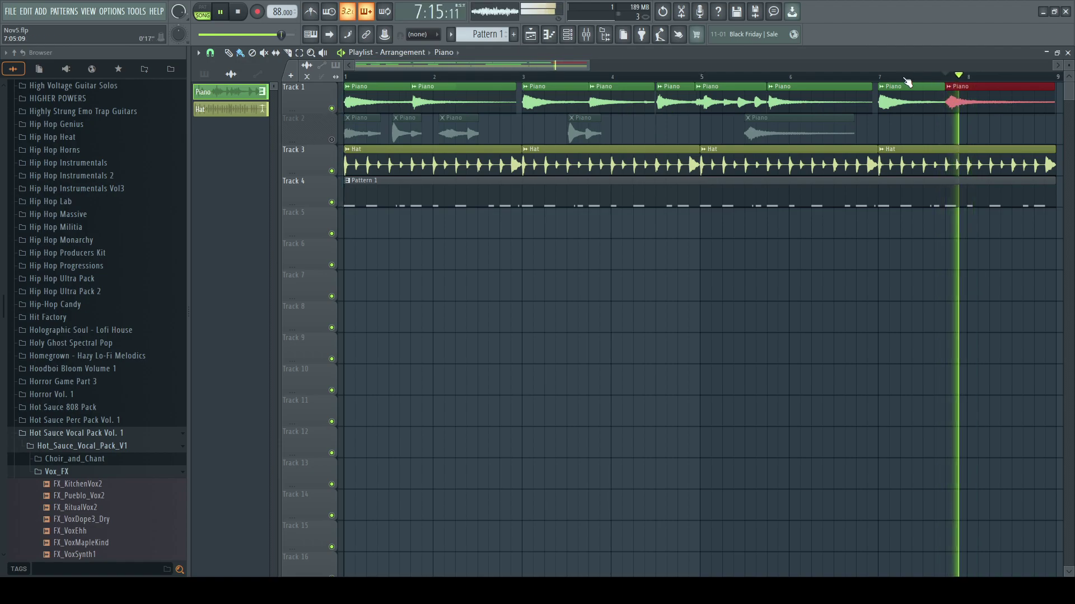
- Move a short piano slice from Track 2 to 8:13 on Track 1 and try other short slices just after it
key("space")
left_click_drag(403, 135, 1047, 101)
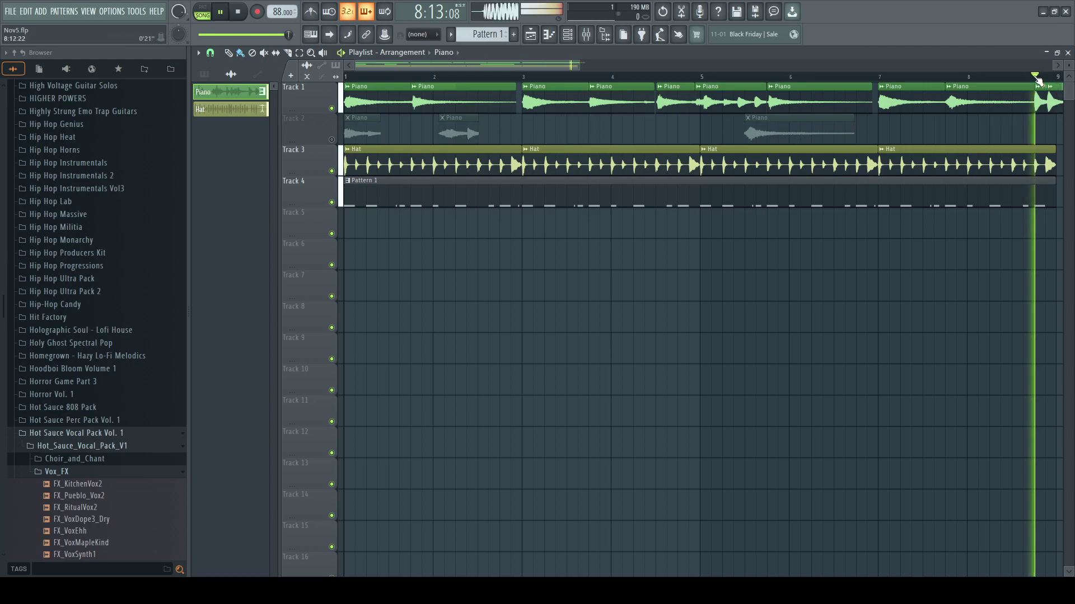
key("space")
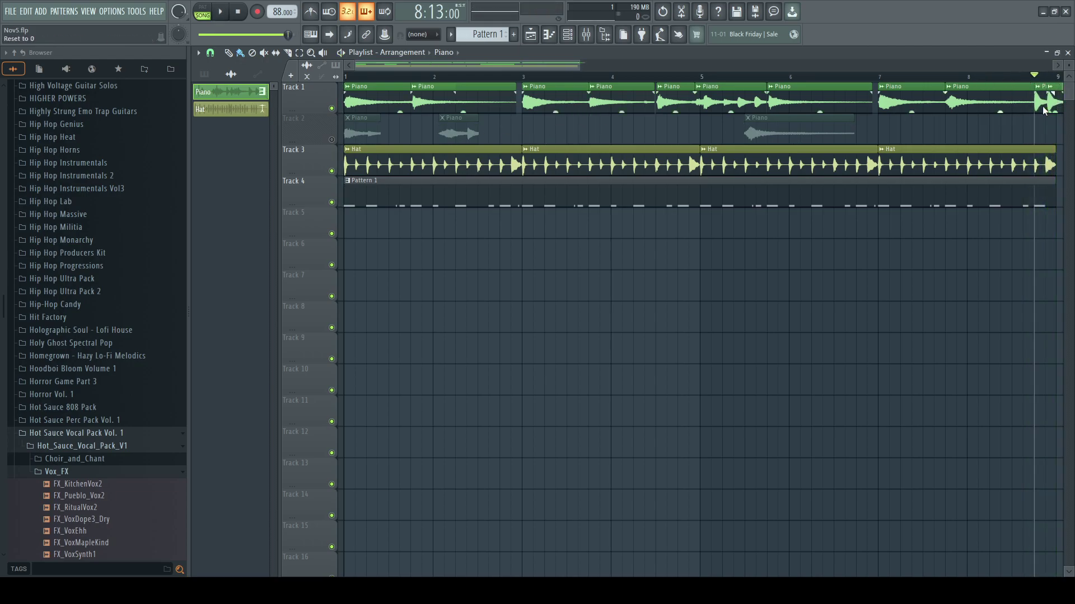
key("space")
key("space")
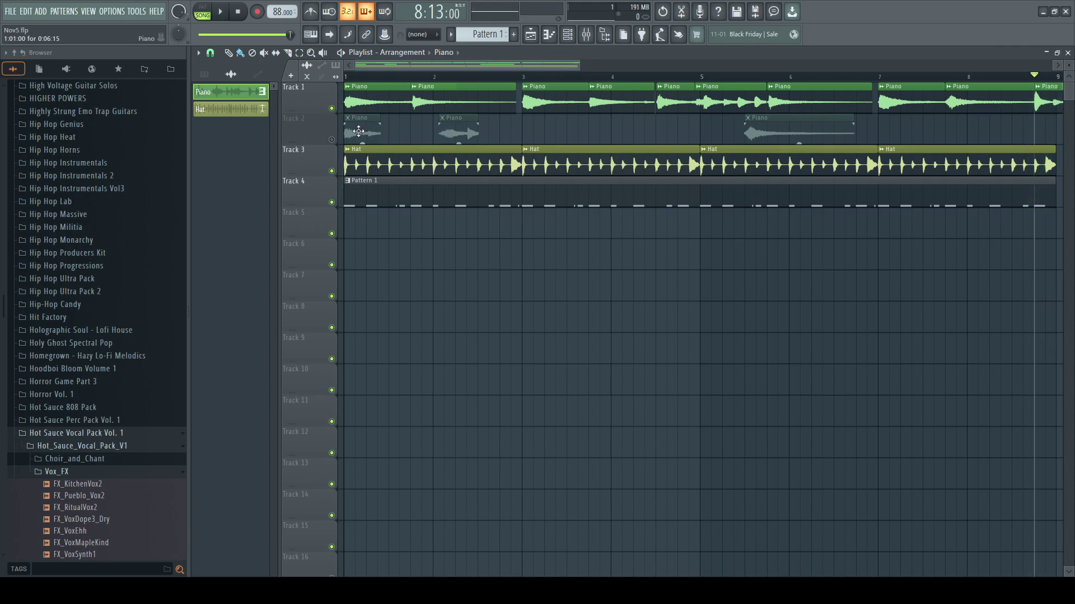
left_click_drag(982, 78, 1062, 98)
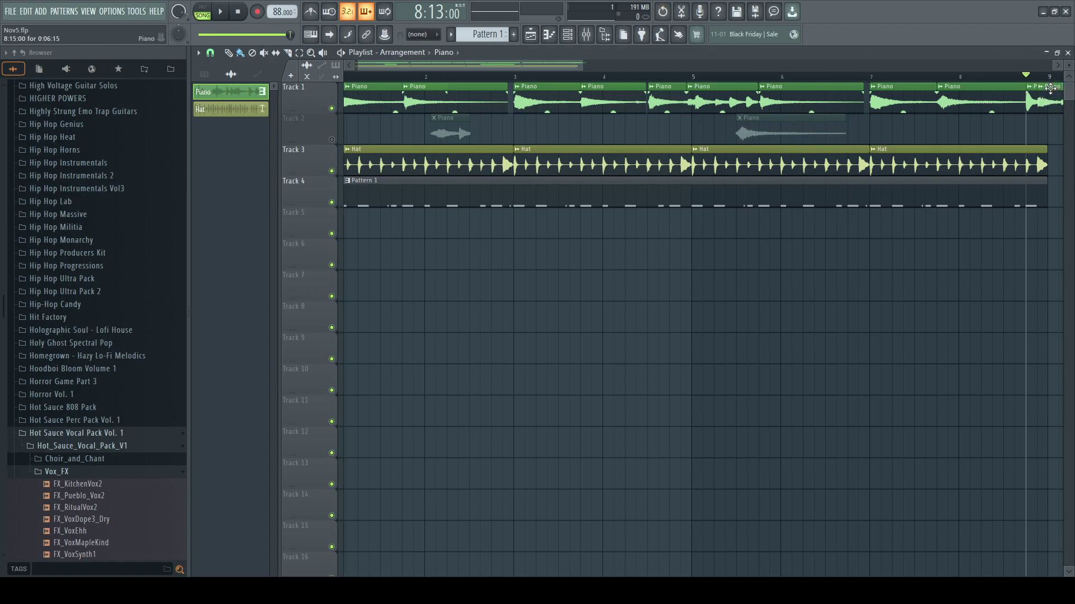
key("space")
- Set all eight bars of the arrangement as the loop range, play from bar 1, and clear the clip selection
left_click_drag(393, 65, 1014, 92)
left_click(345, 77)
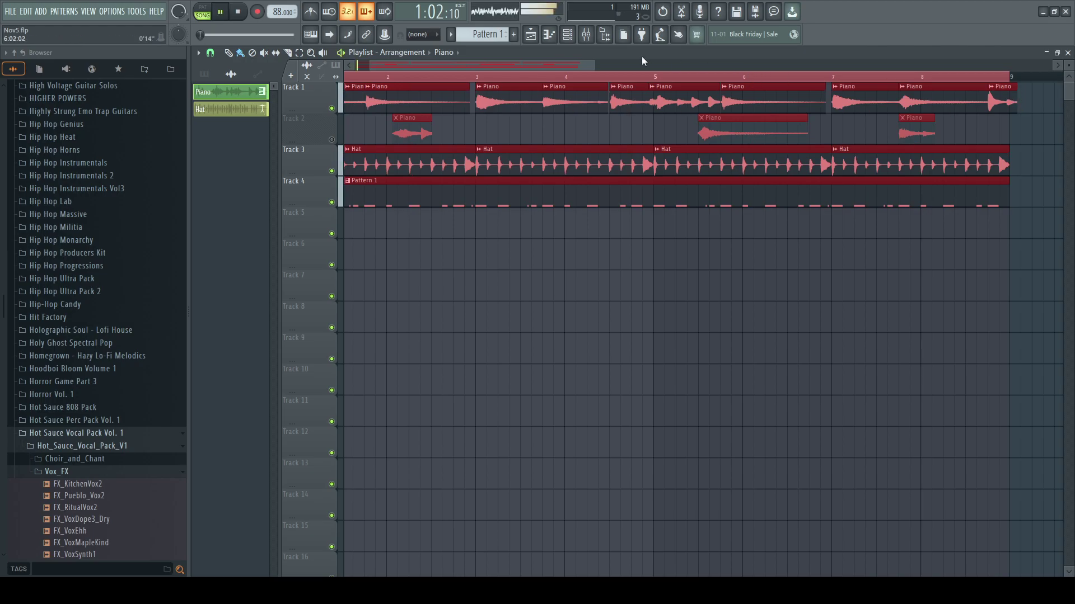
left_click_drag(557, 65, 522, 70)
left_click(559, 278, "ctrl")
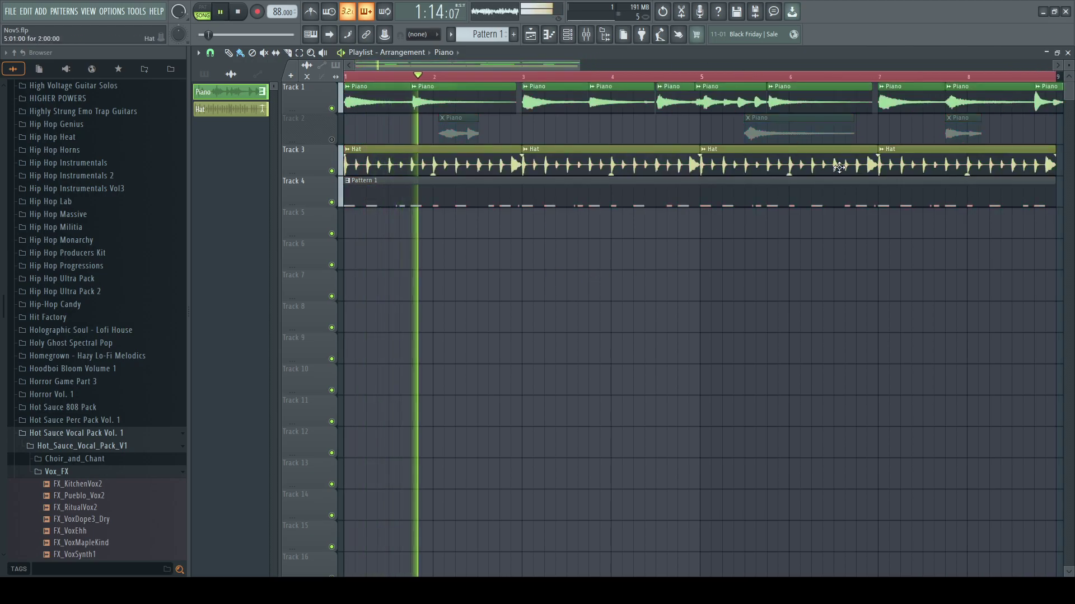
- Route the Piano channel to mixer insert 4, add the Raum reverb to it, and lower the effect's mix
left_click(586, 35)
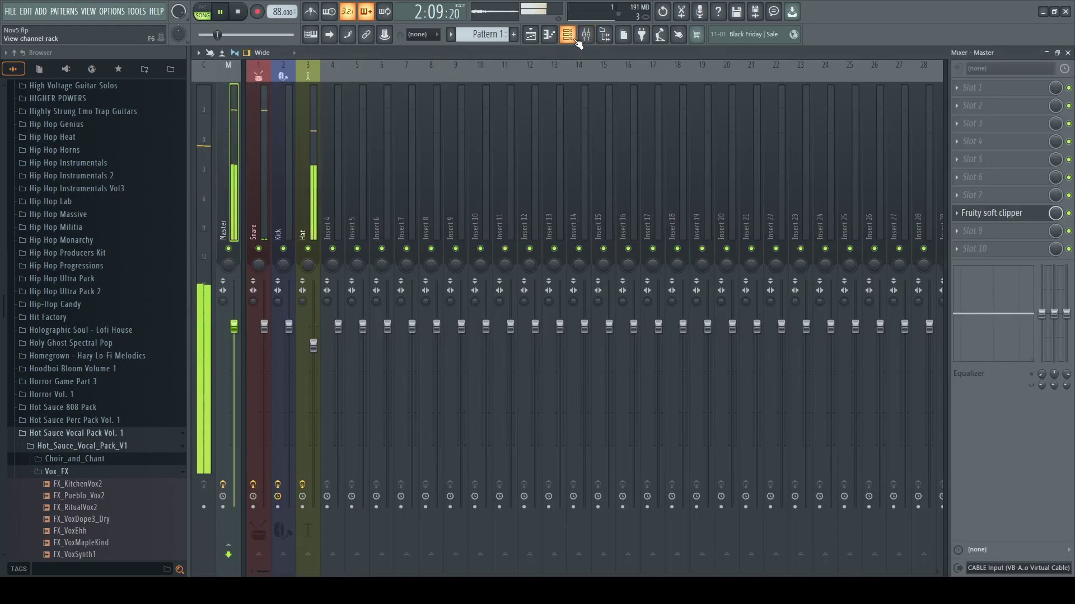
left_click(573, 39)
left_click(384, 120)
left_click(288, 130)
left_click(334, 158)
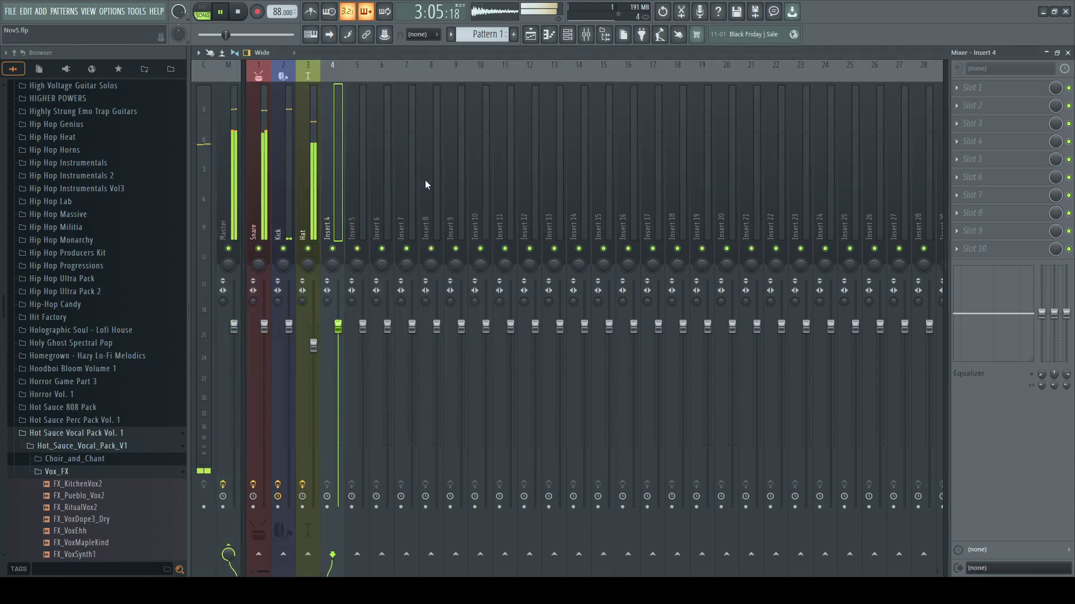
key("ctrl+l")
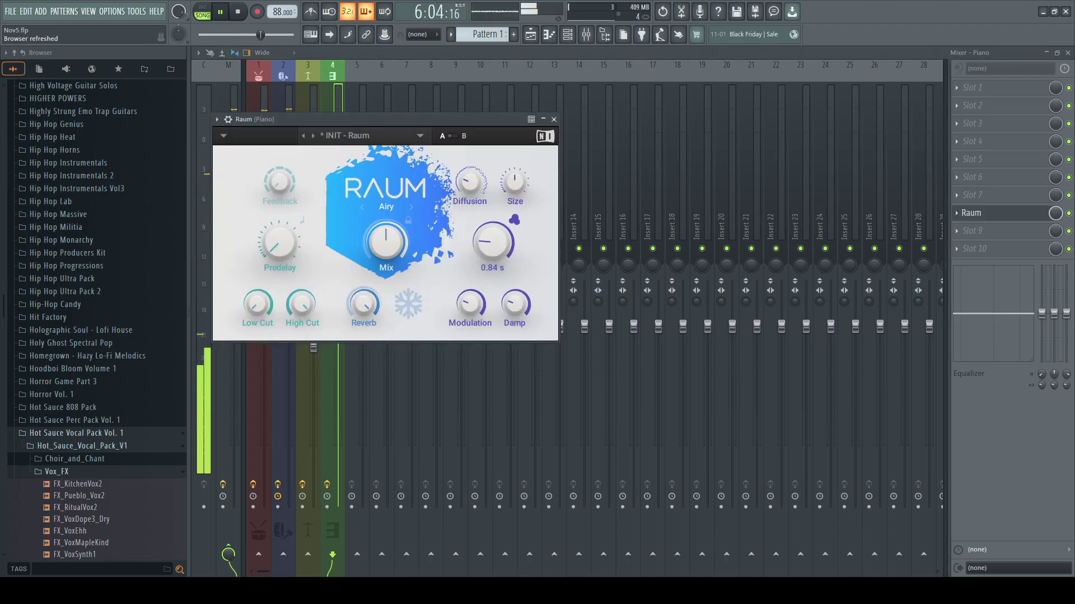
left_click_drag(1055, 213, 1055, 257)
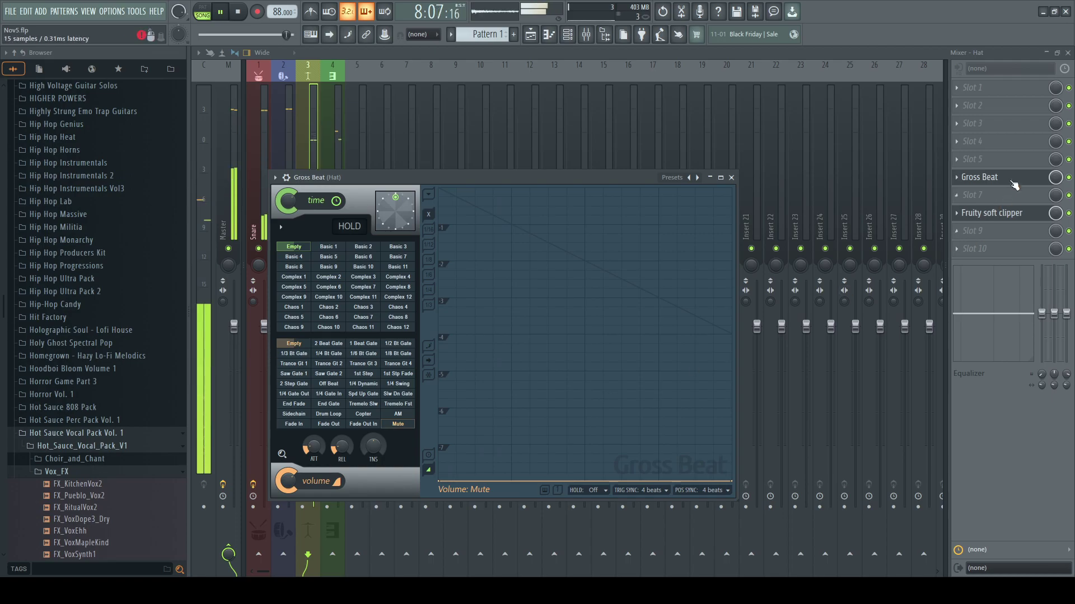
- Automate the mix level of Gross Beat, with its Mute volume preset, on the Hat insert; place the clip on Track 4 and Pattern 1 on Track 6
left_click(1050, 179)
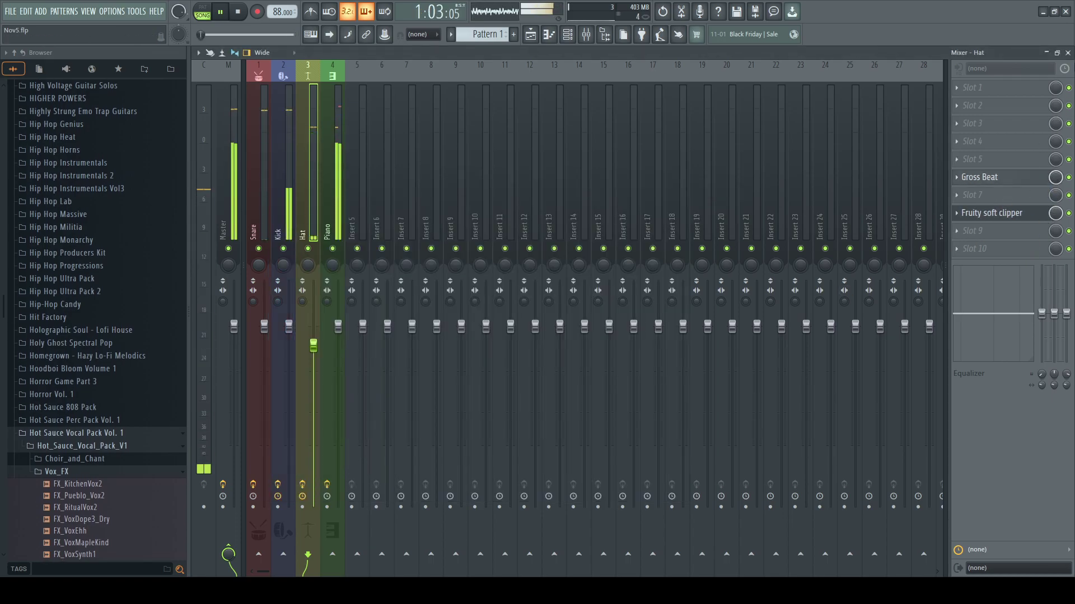
left_click(1067, 53)
right_click(504, 273)
left_click_drag(386, 192, 377, 250)
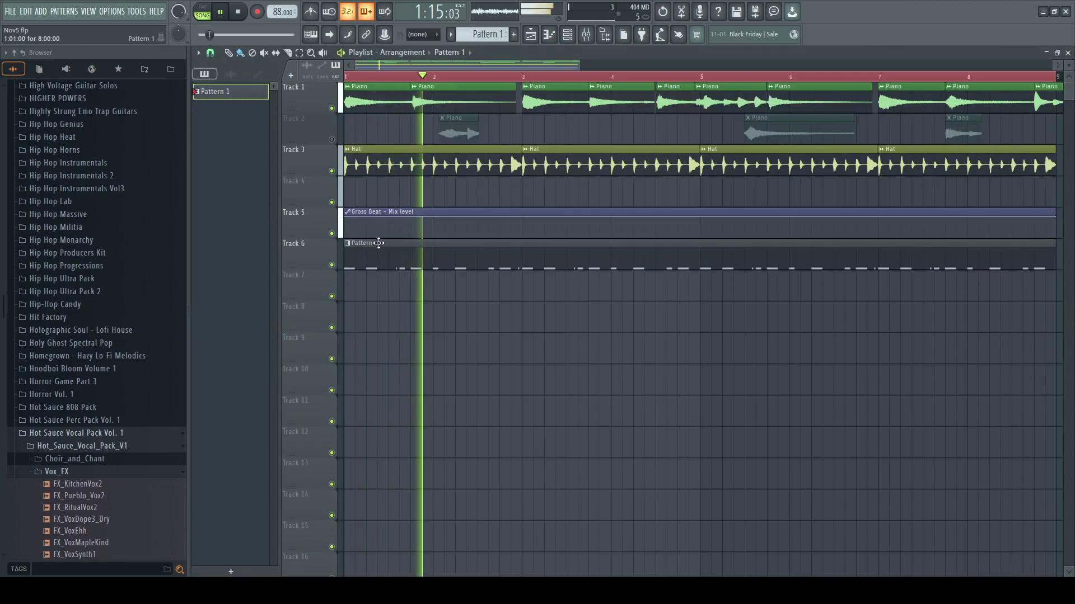
left_click_drag(383, 190, 337, 223)
- Shape the Gross Beat automation into four rising ramps across the first two bars and slice the clip at bar 3
key("space")
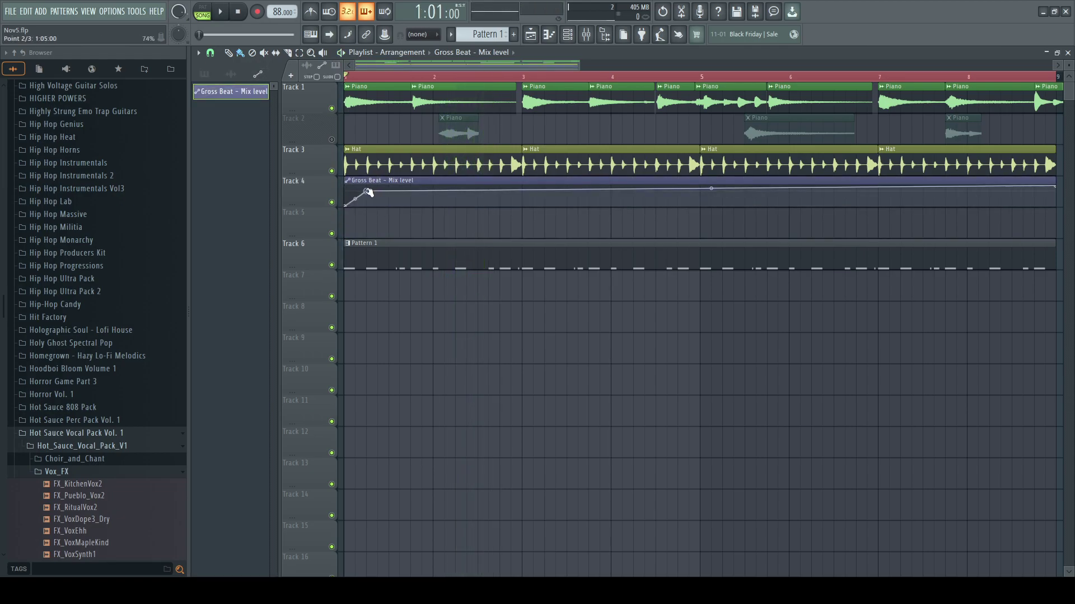
left_click(435, 190)
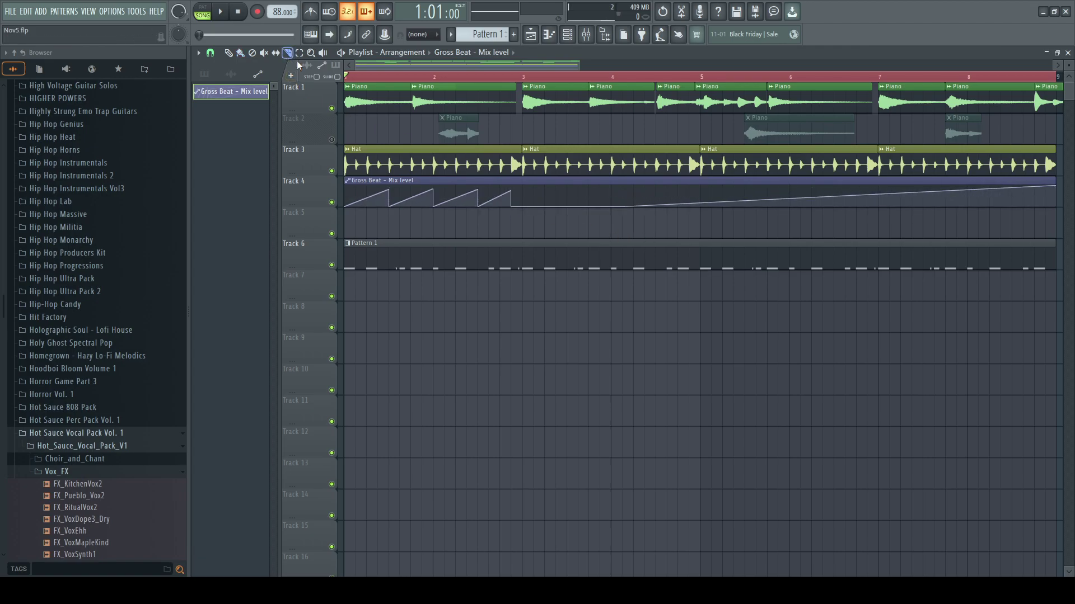
left_click(242, 54)
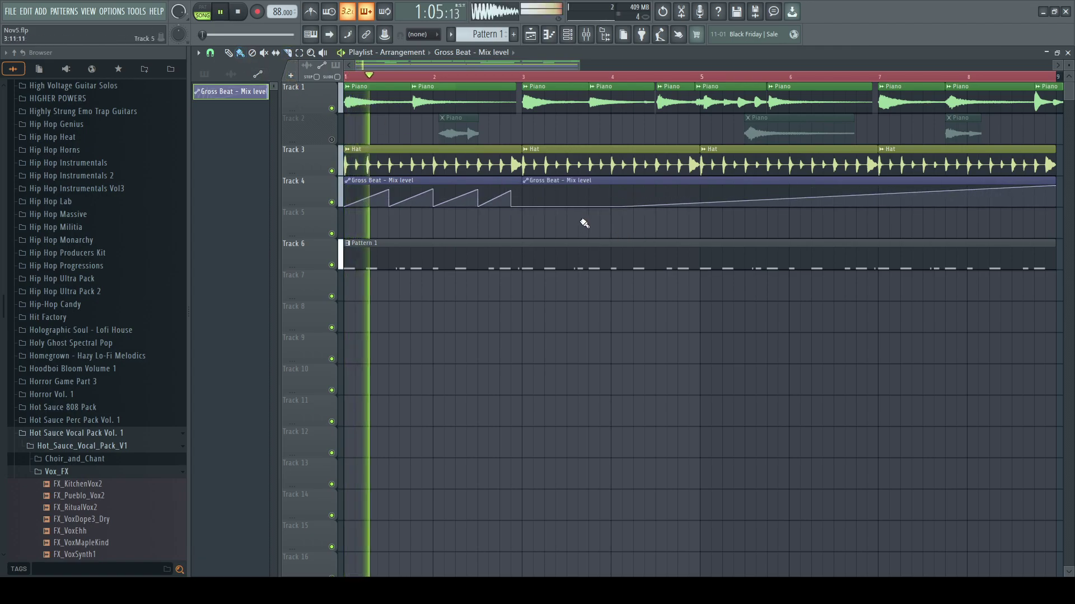
- Replace the rest of the automation with copies of the two-bar clip at bars 3, 5 and 7, and move Pattern 1 to Track 5
right_click(573, 197)
left_click_drag(531, 196, 942, 211)
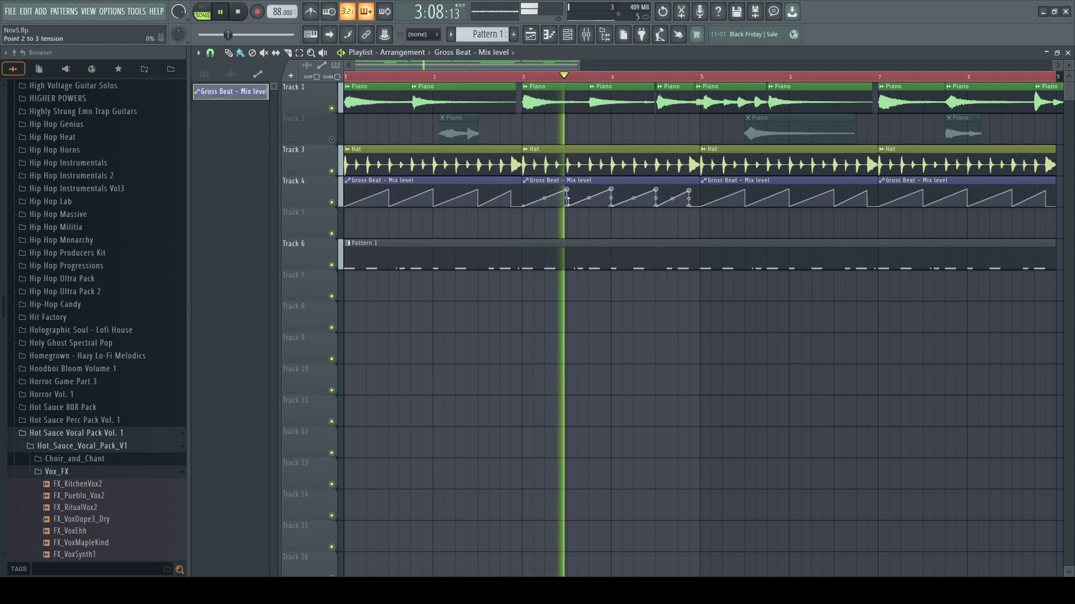
left_click_drag(533, 249, 520, 217)
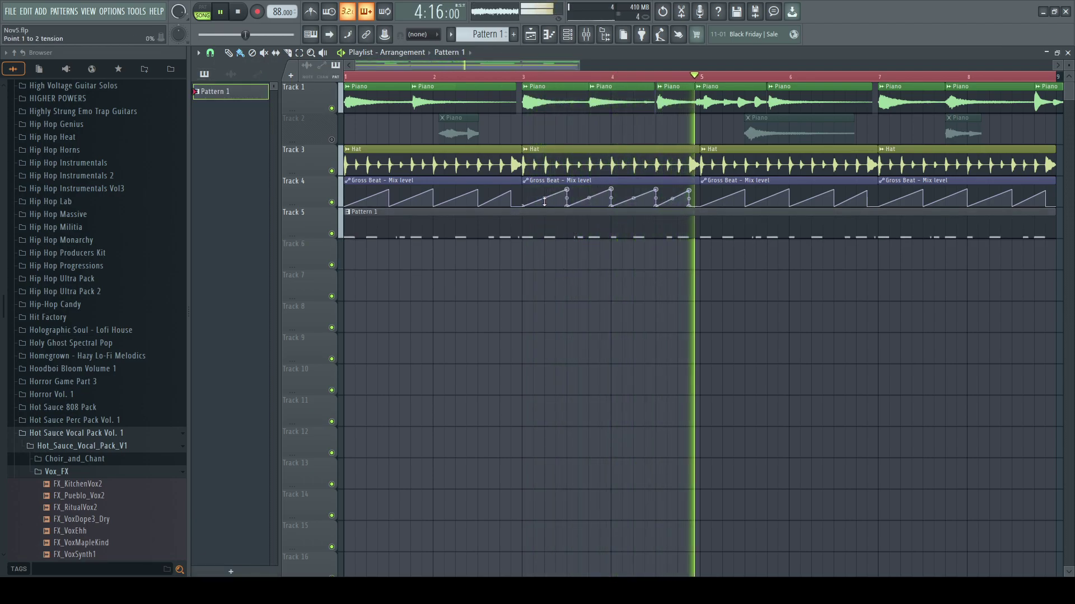
- Trim the piano slice near bar 5 to start exactly on bar 5, extend the preceding slice to meet it, and adjust its ending
key("space")
scroll(608, 74, "up", 5)
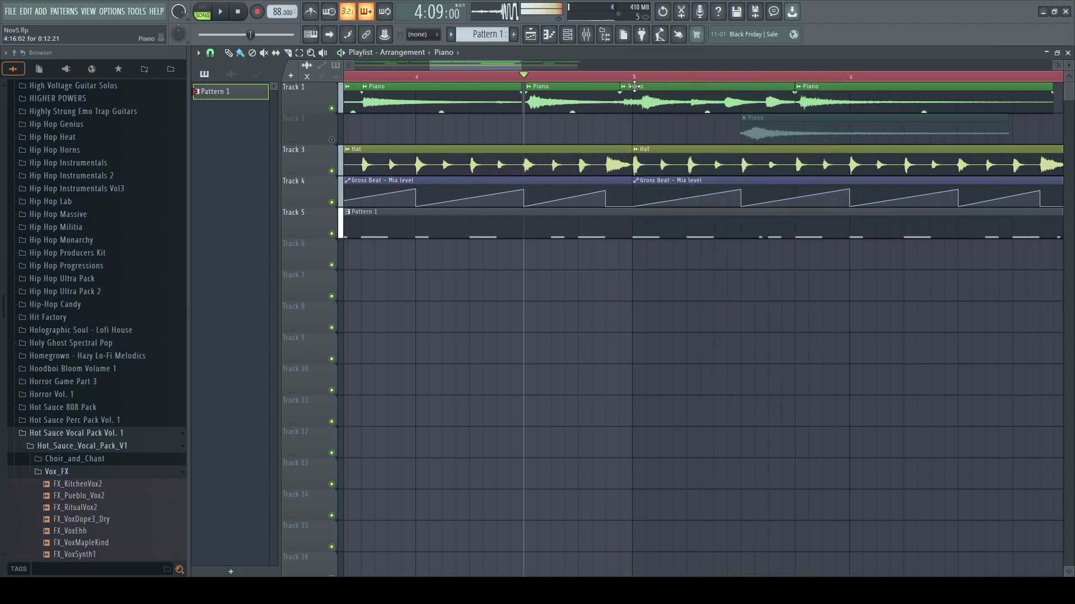
left_click_drag(634, 86, 624, 118)
key("space")
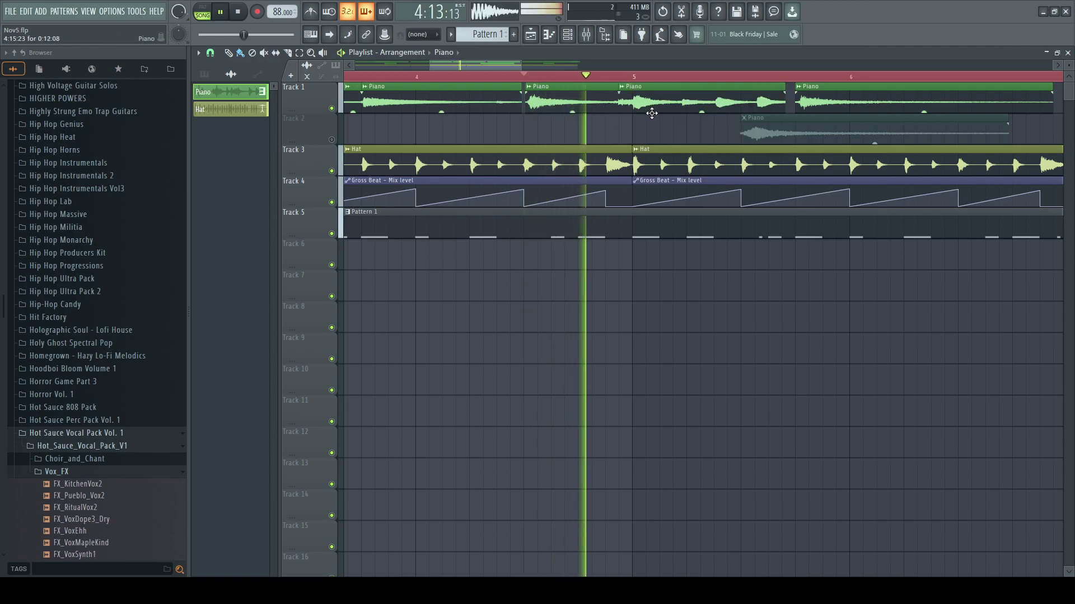
key("space")
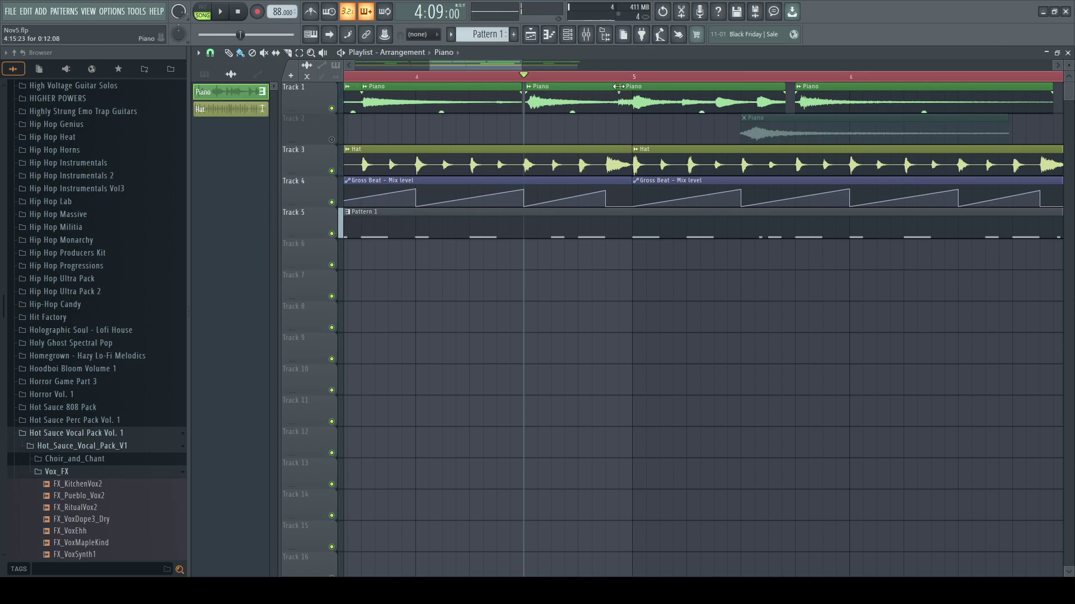
left_click_drag(620, 87, 630, 87)
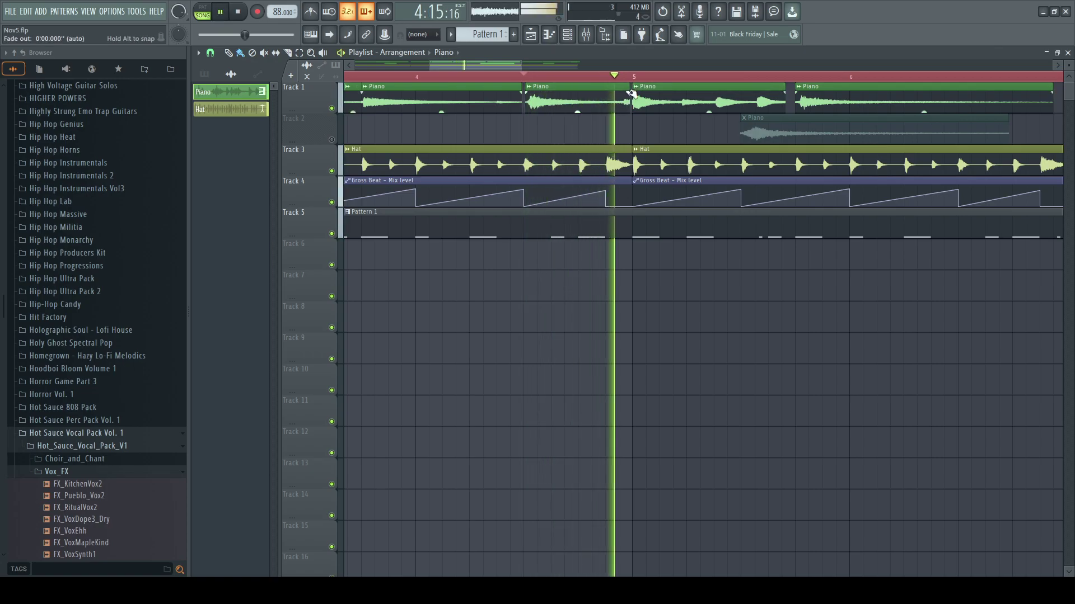
key("space")
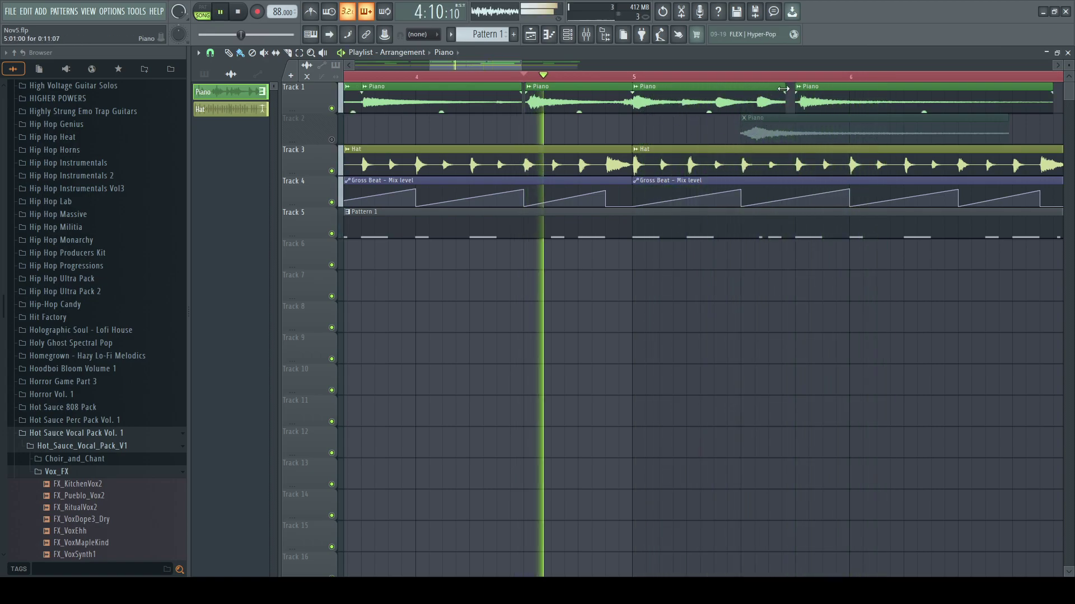
left_click_drag(791, 93, 786, 97)
- Add Fruity parametric EQ 2 to the Piano insert and cut the low end with its first band
left_click_drag(521, 68, 600, 71)
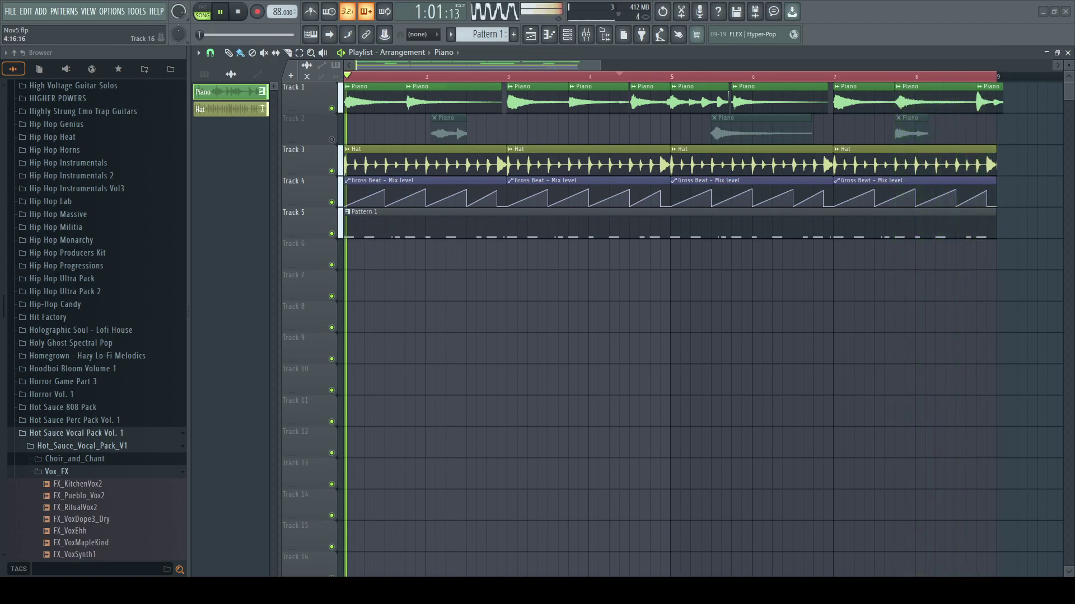
left_click(848, 65)
left_click_drag(617, 67, 566, 68)
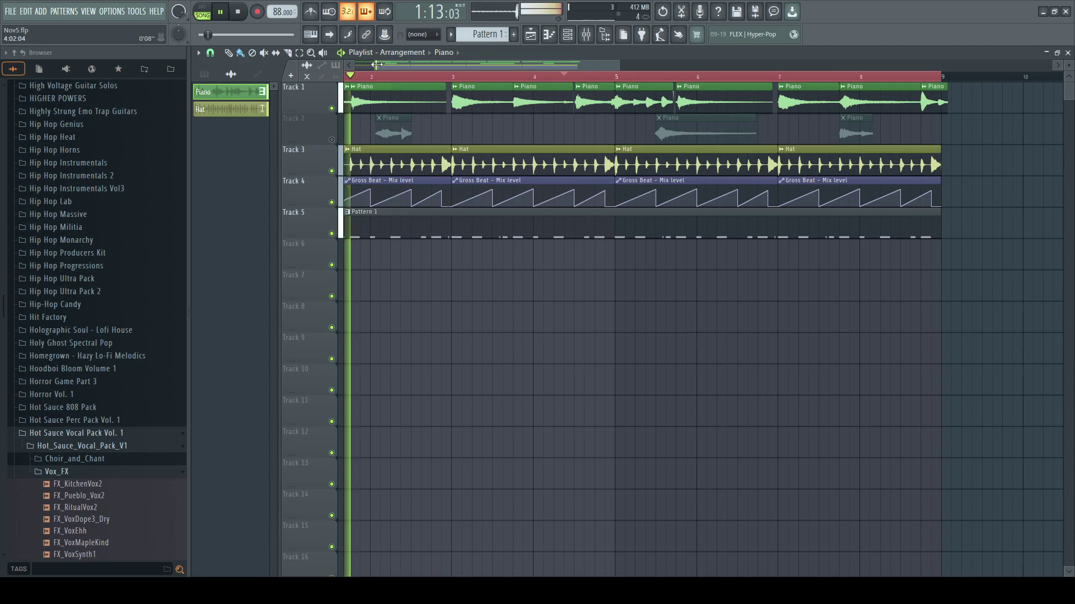
left_click_drag(375, 66, 355, 66)
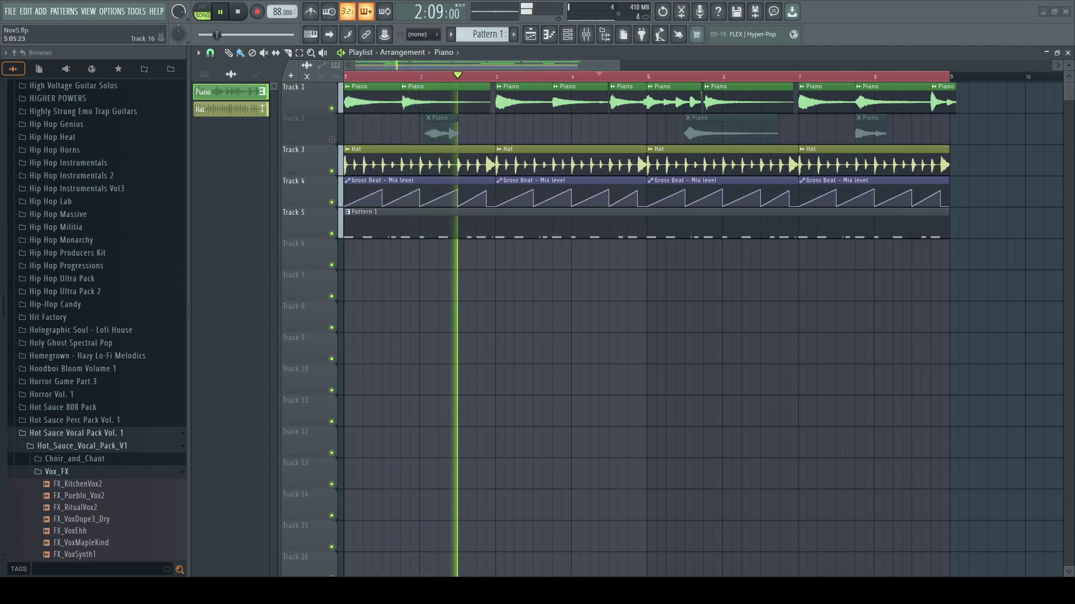
key("F9")
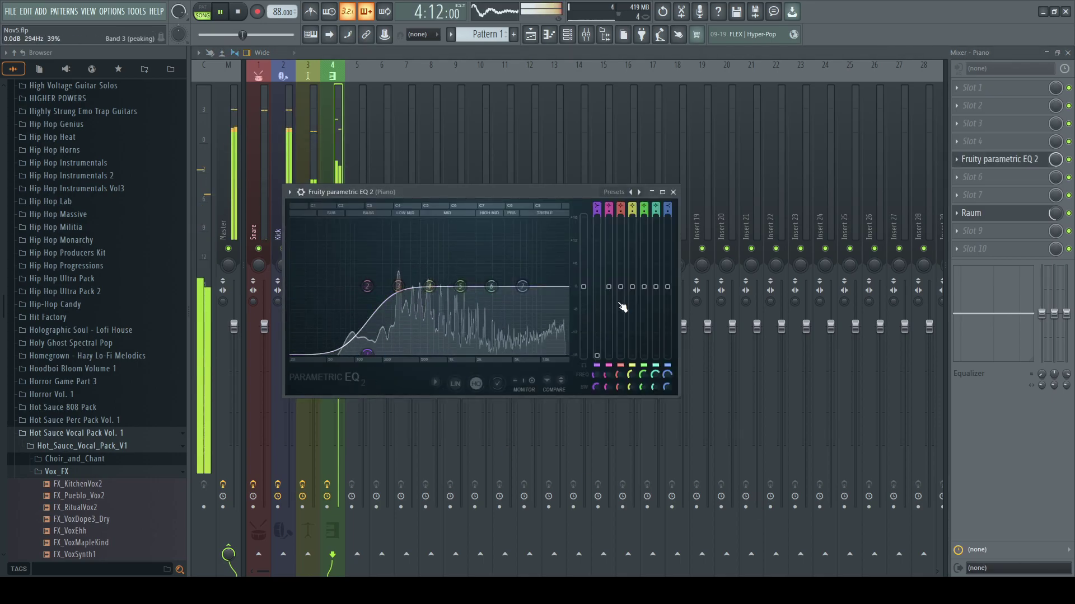
left_click(673, 192)
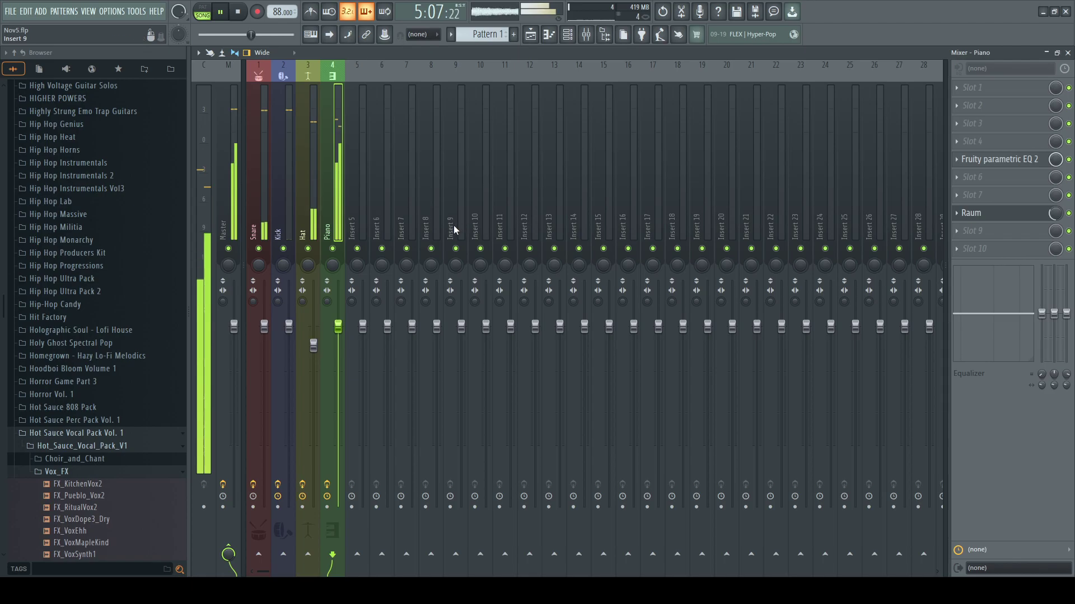
left_click(1068, 53)
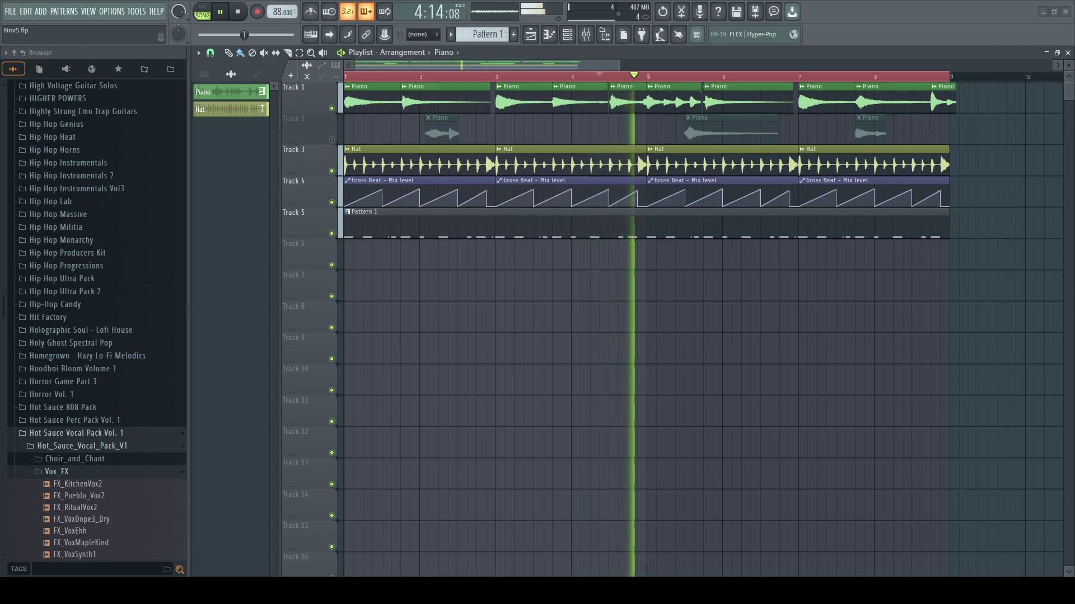
- Add the LF_fx_vinyl_noise_02 sample to Track 6 starting at bar 1
left_click_drag(536, 600, 517, 564)
left_click_drag(526, 563, 358, 250)
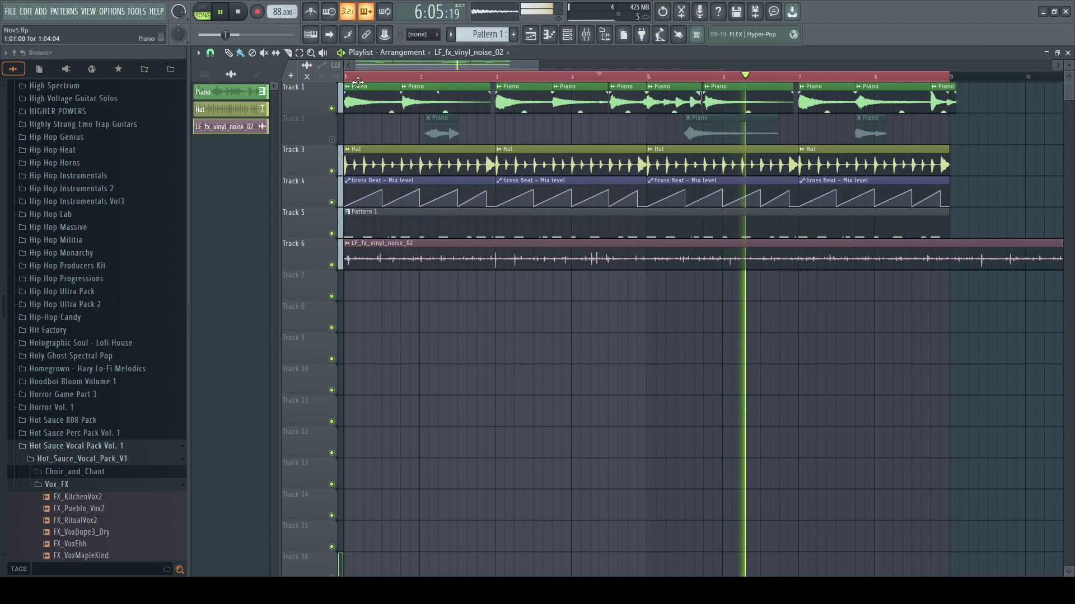
- Trim the vinyl noise clip on Track 6 so it ends at bar 9 with the other tracks
left_click_drag(954, 250, 955, 274)
left_click(240, 53)
right_click(971, 252)
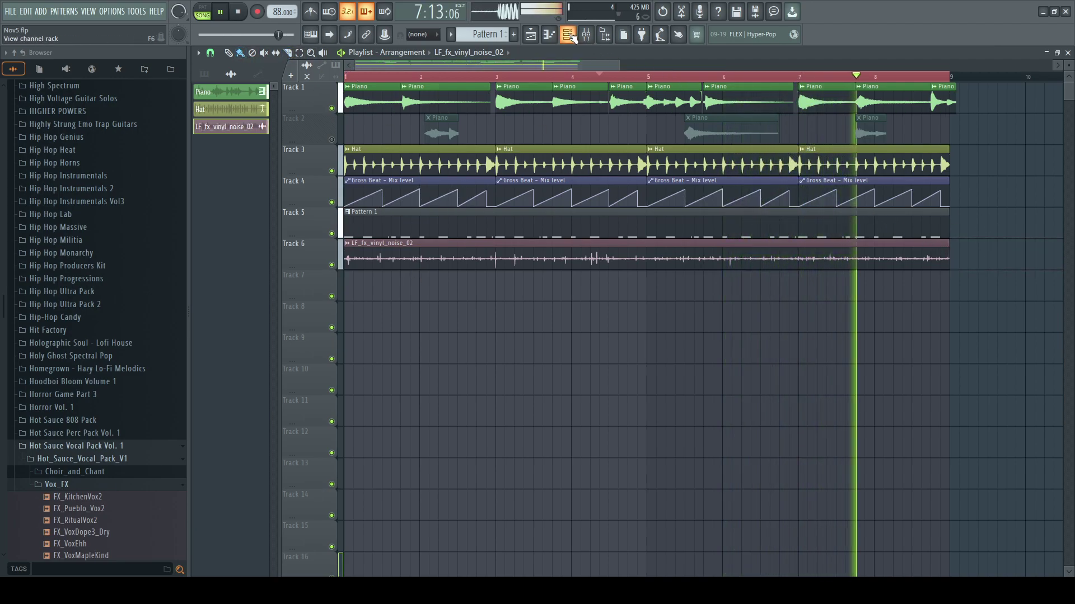
- Rename the vinyl noise channel as Vinyl and route it to mixer insert 5
key("F6")
type("Vinyl")
key("Return")
left_click(382, 60)
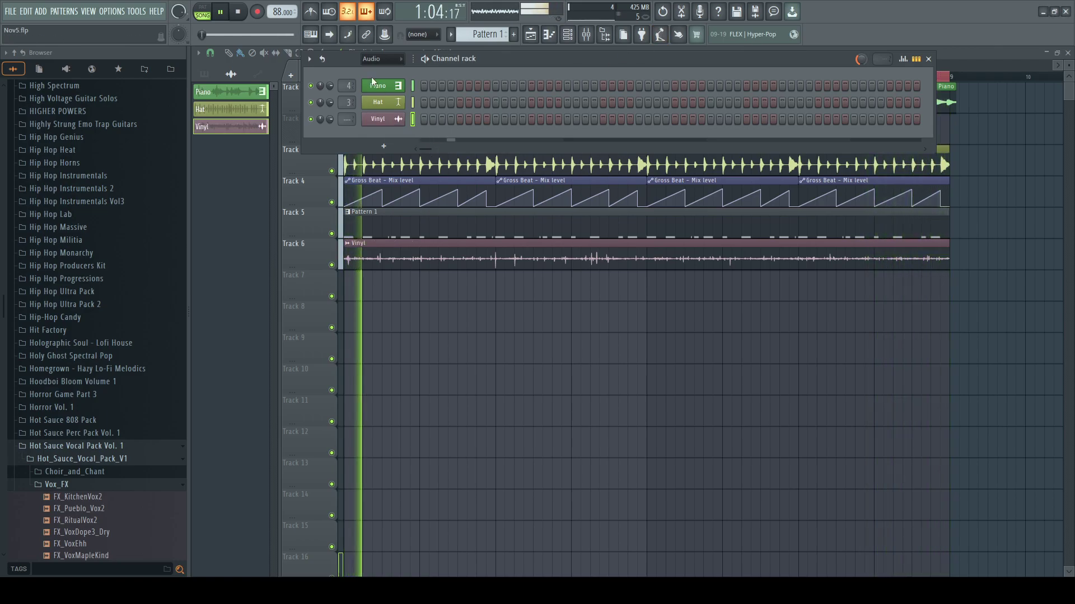
left_click(387, 85)
left_click(390, 206)
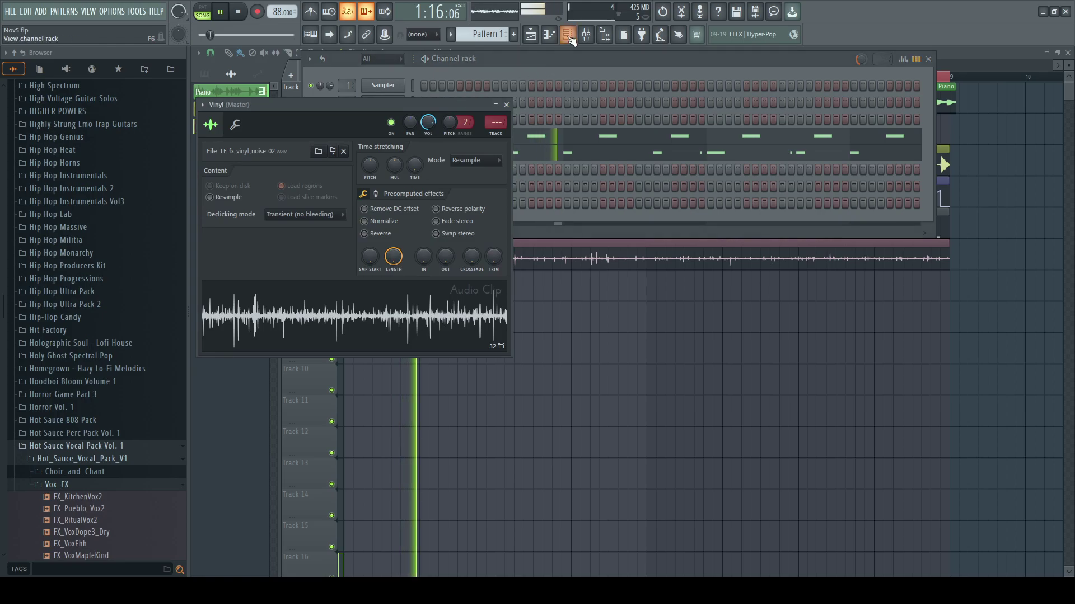
key("F9")
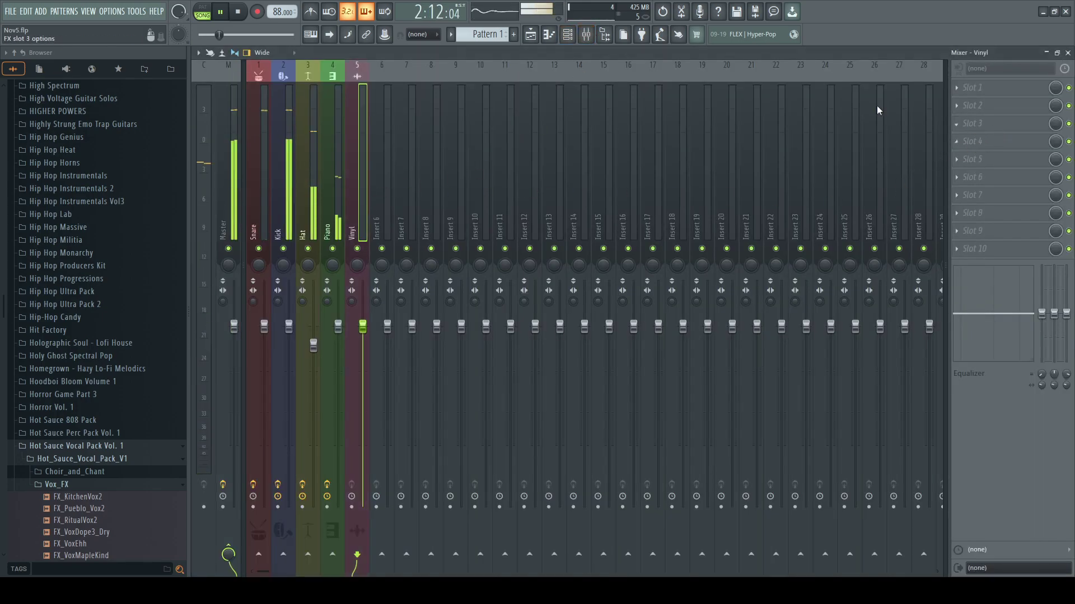
- Add Fruity Free Filter with the Telephone BandPass preset to the Vinyl insert, and cut its low end with Fruity parametric EQ 2's first band
left_click(362, 194)
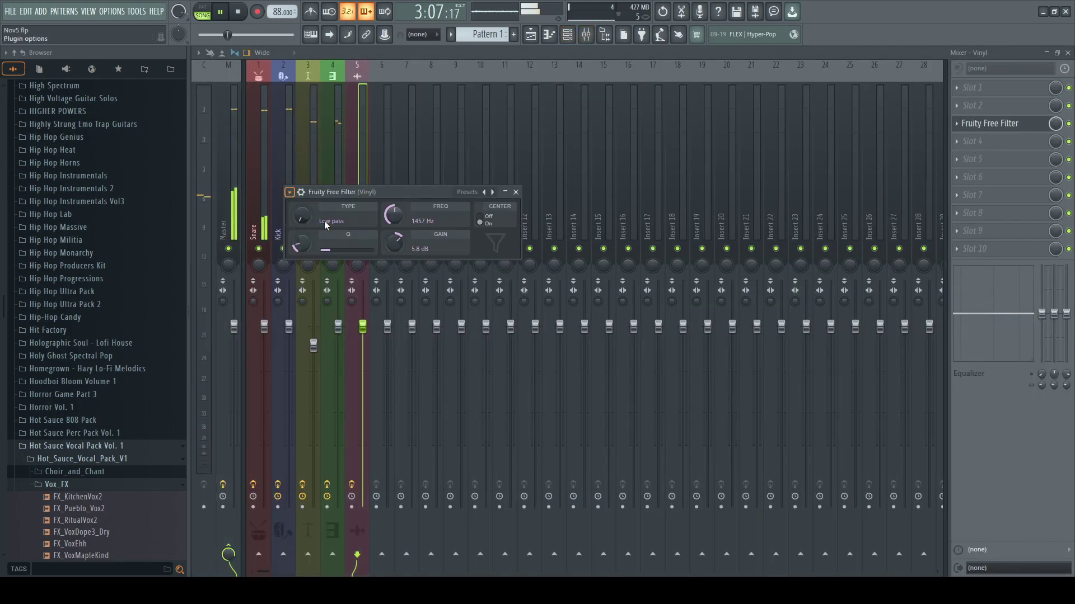
left_click(422, 288)
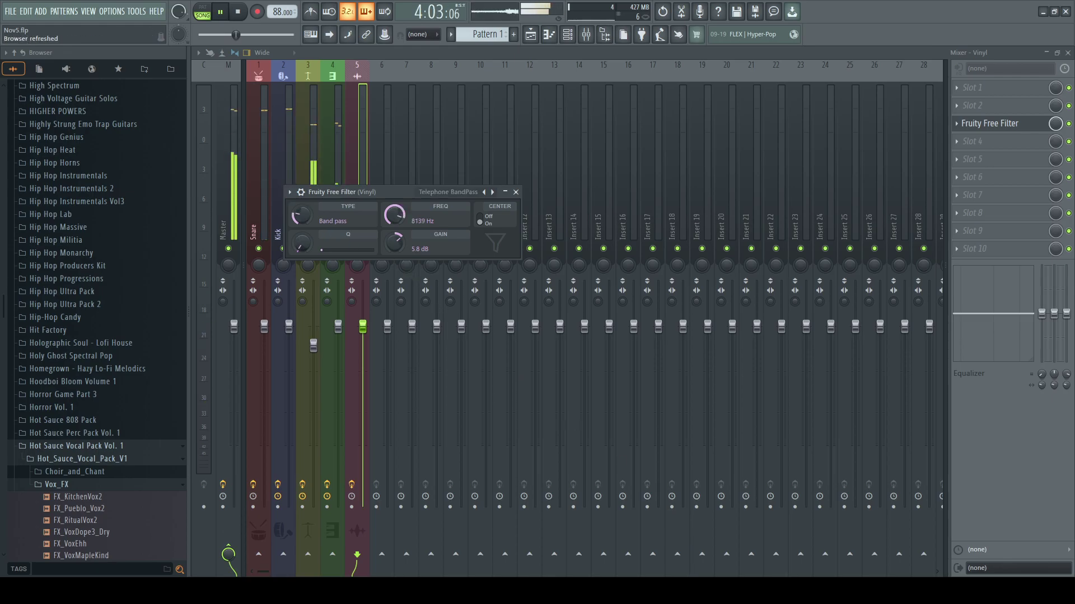
left_click(362, 159)
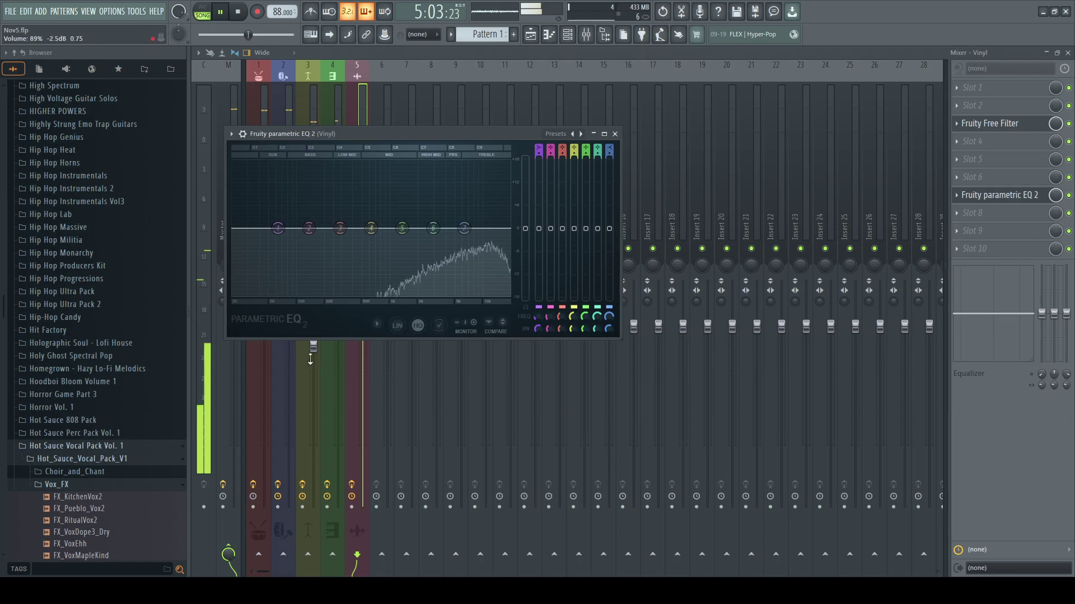
left_click_drag(278, 228, 377, 295)
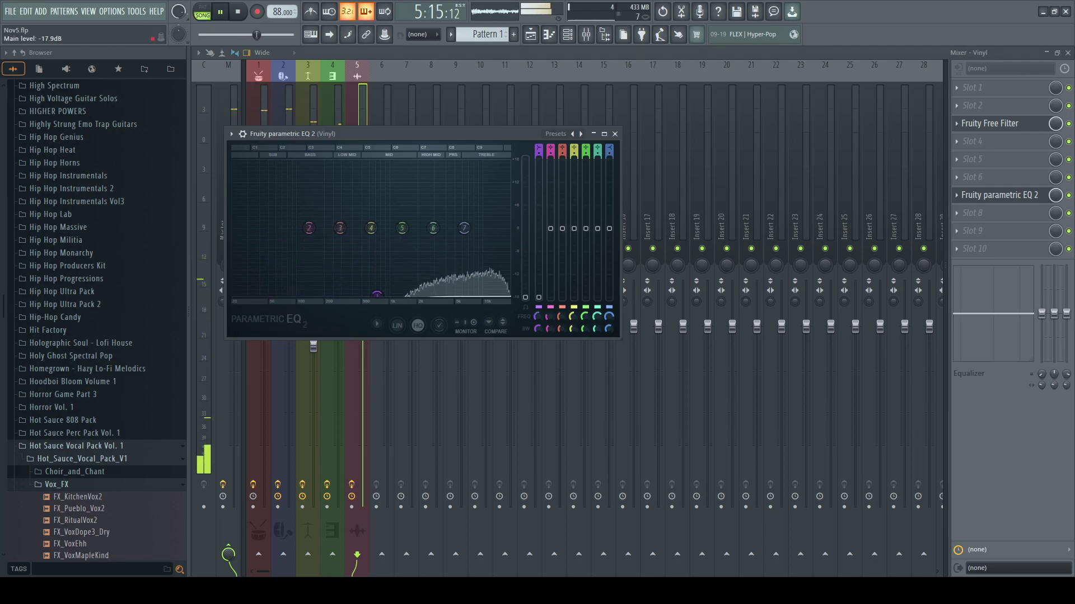
left_click(614, 135)
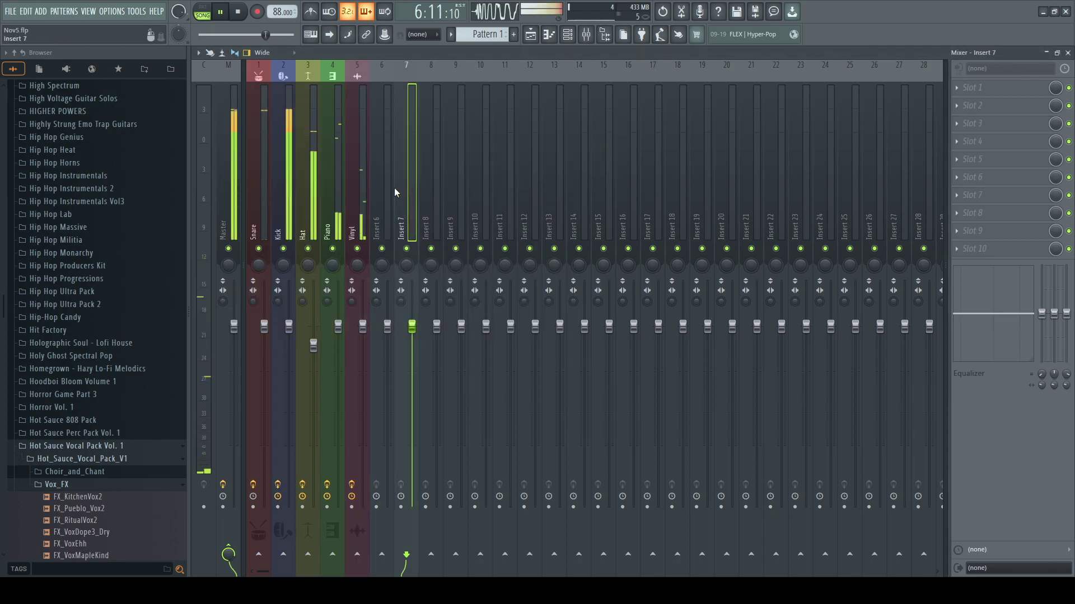
- Pan the Hat insert slightly to the left and check the Piano insert's effects
left_click_drag(307, 265, 307, 273)
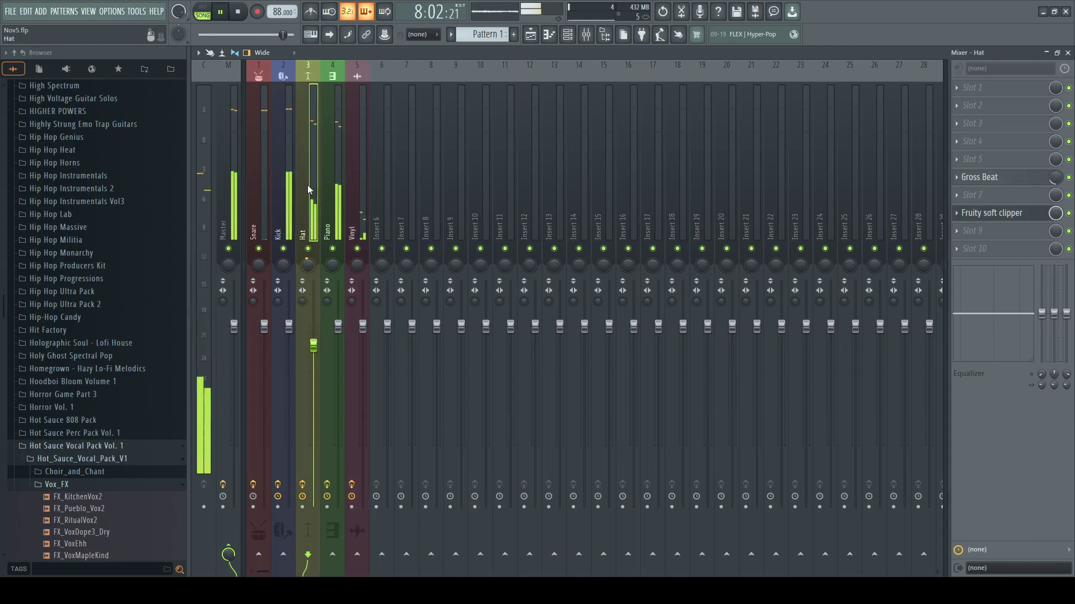
left_click(326, 187)
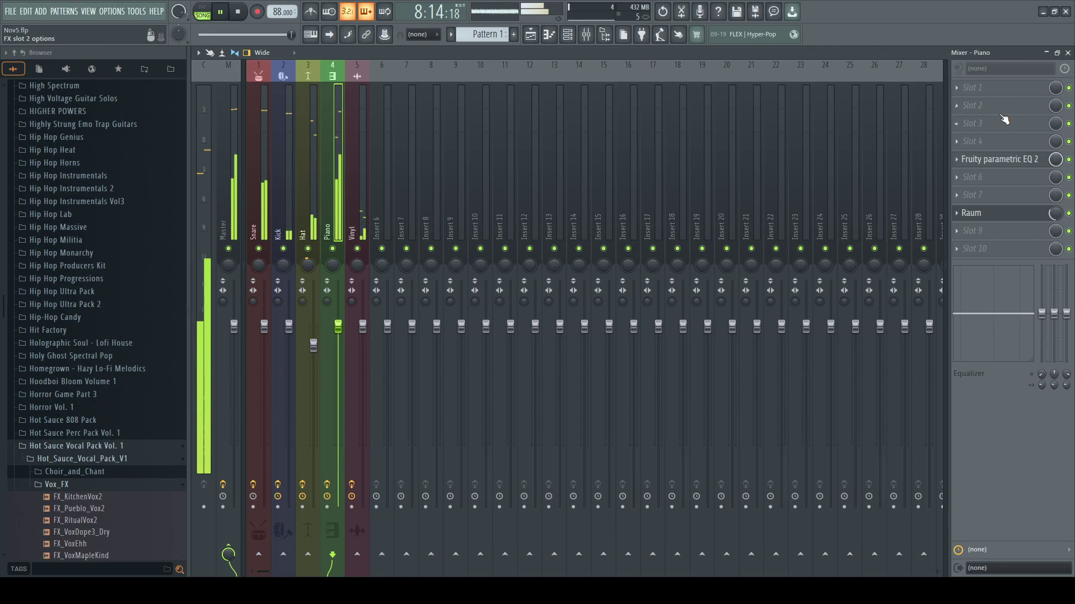
left_click(1068, 52)
- Add the LF_fx_vinyl_noise_02_1xDawBpm_200PitchAdjusted clip to the playlist and place it on Track 7 starting at bar 1
left_click(376, 119)
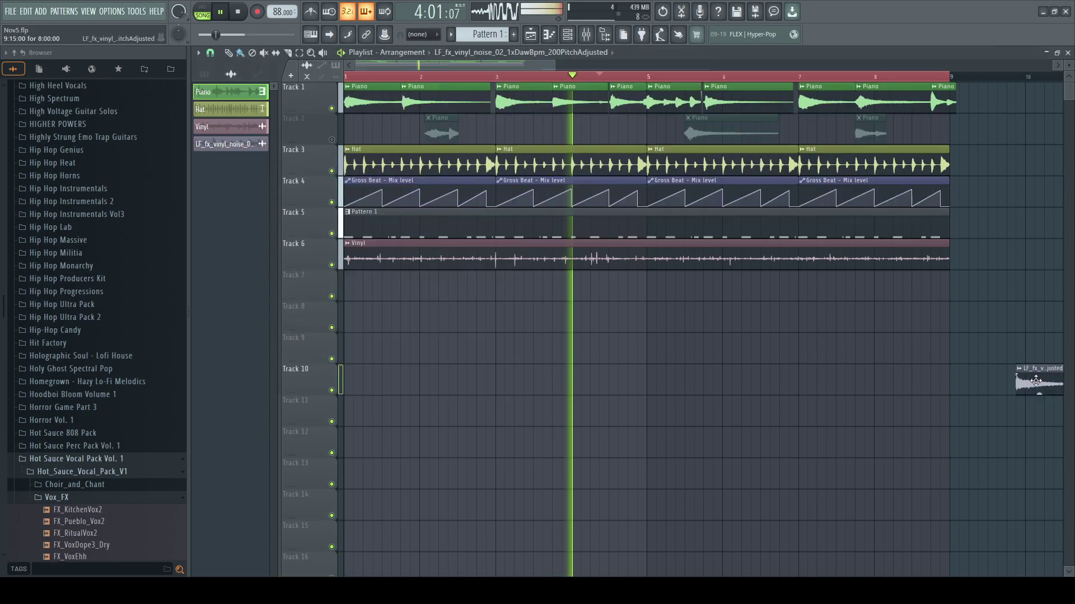
left_click_drag(1025, 378, 344, 288)
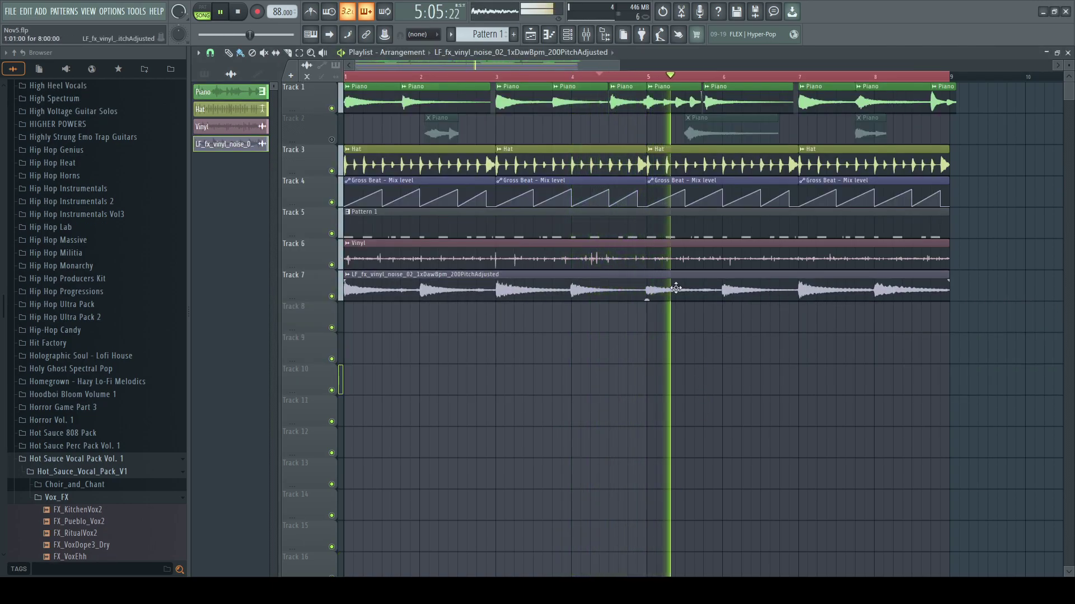
key("F6")
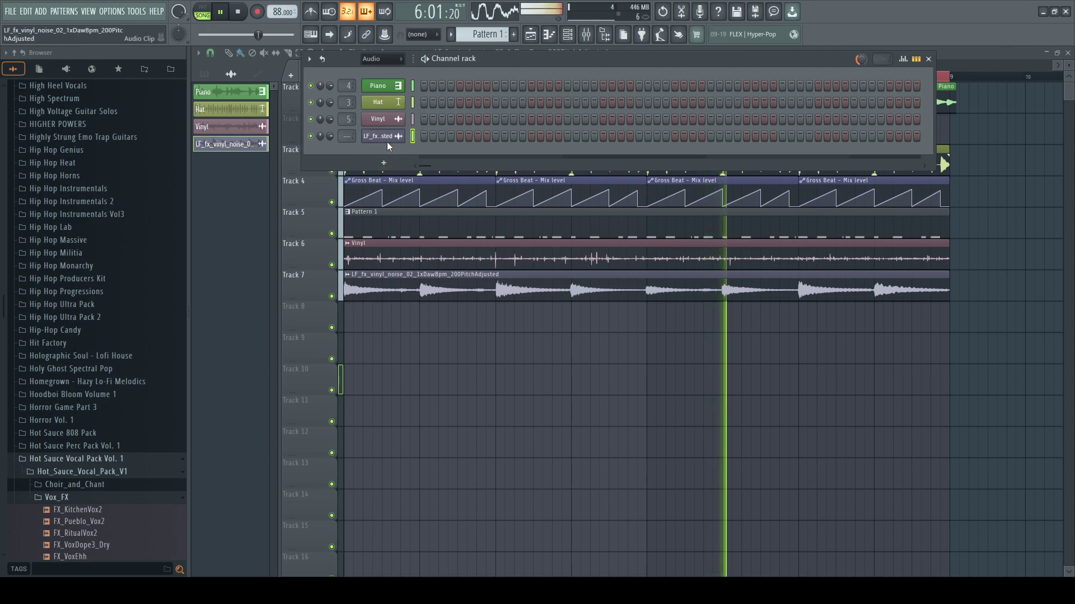
key("F6")
- Slice the Track 7 clip at every bar line and move the bar 2 slice to start at step 13 of bar 1
key("space")
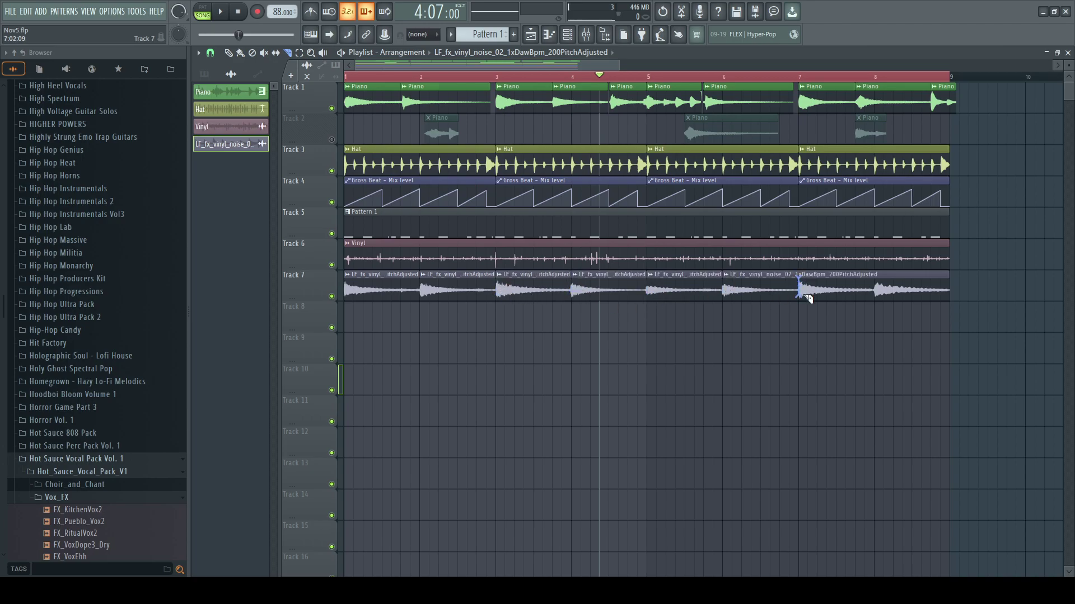
key("space")
key("space")
left_click(346, 77)
key("space")
left_click(240, 53)
left_click_drag(454, 288, 436, 287)
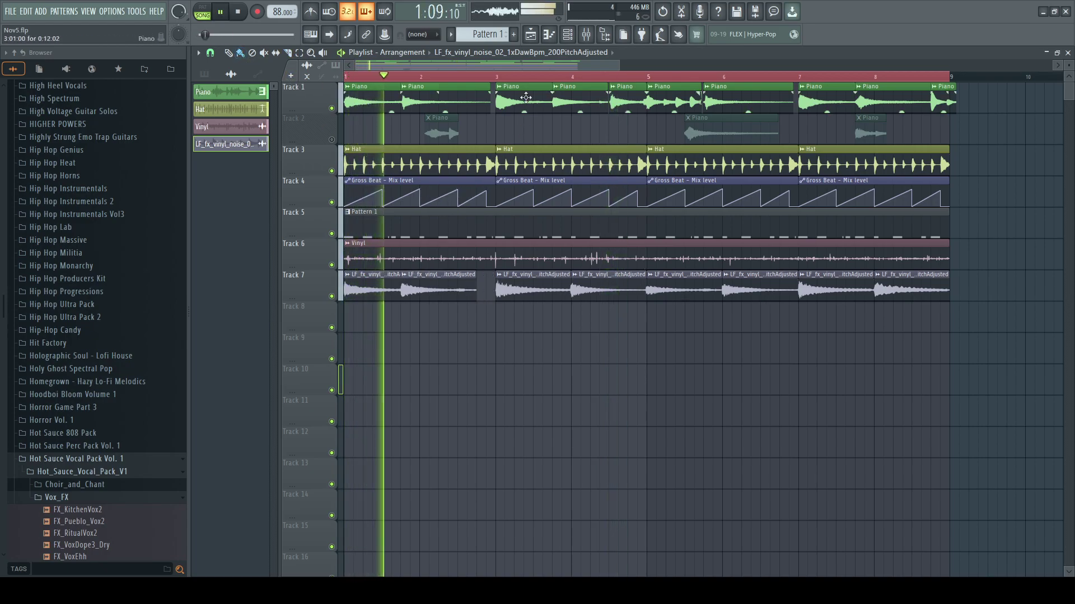
- Rename the Track 7 audio clip's channel as Keys and open its cut-group settings
key("F6")
key("space")
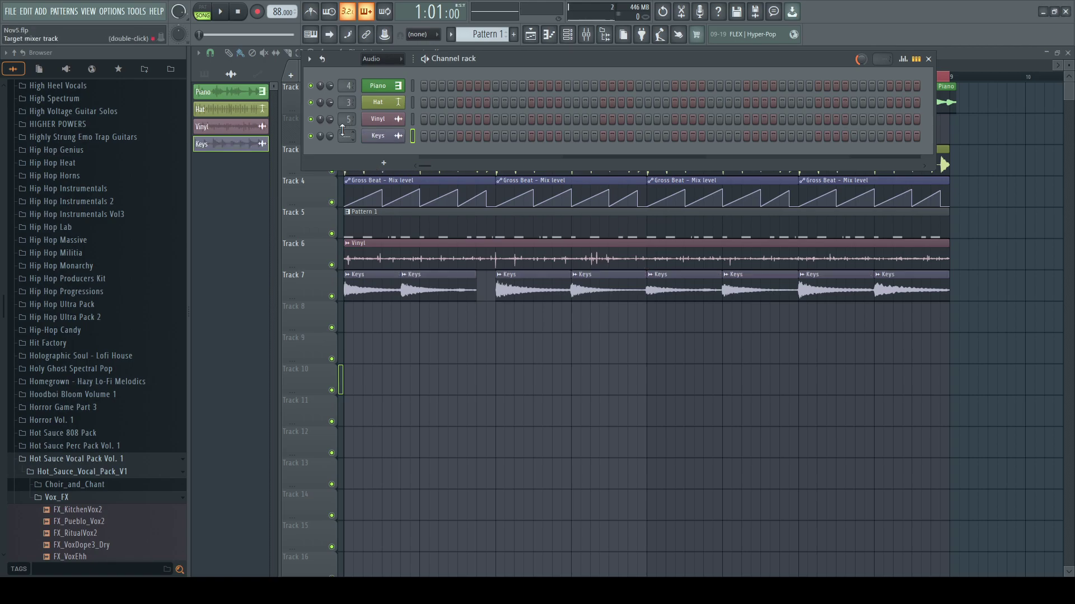
left_click(373, 137)
left_click(249, 140)
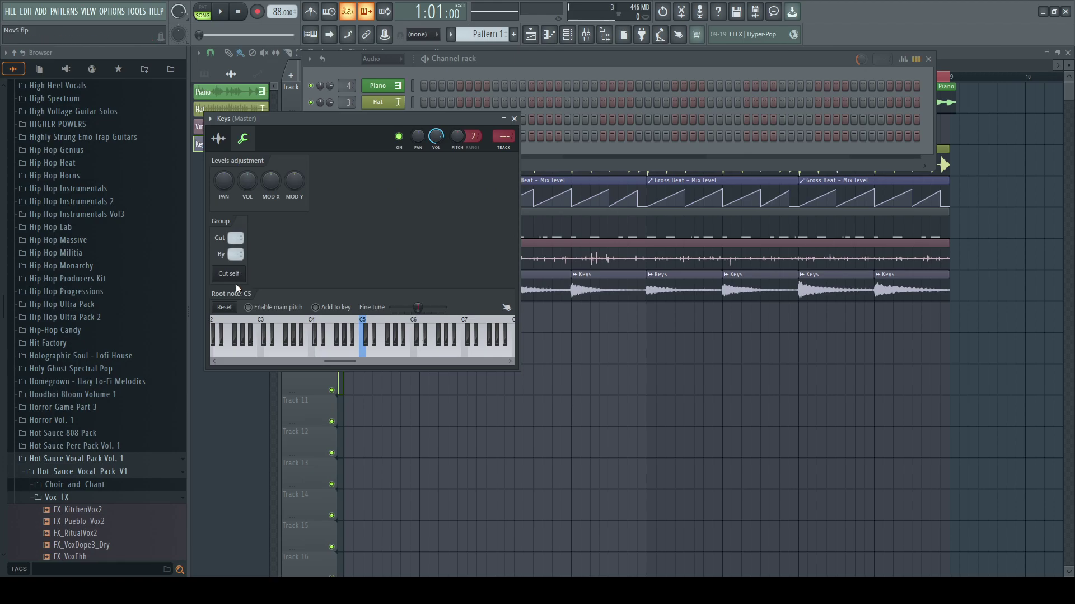
right_click(686, 427)
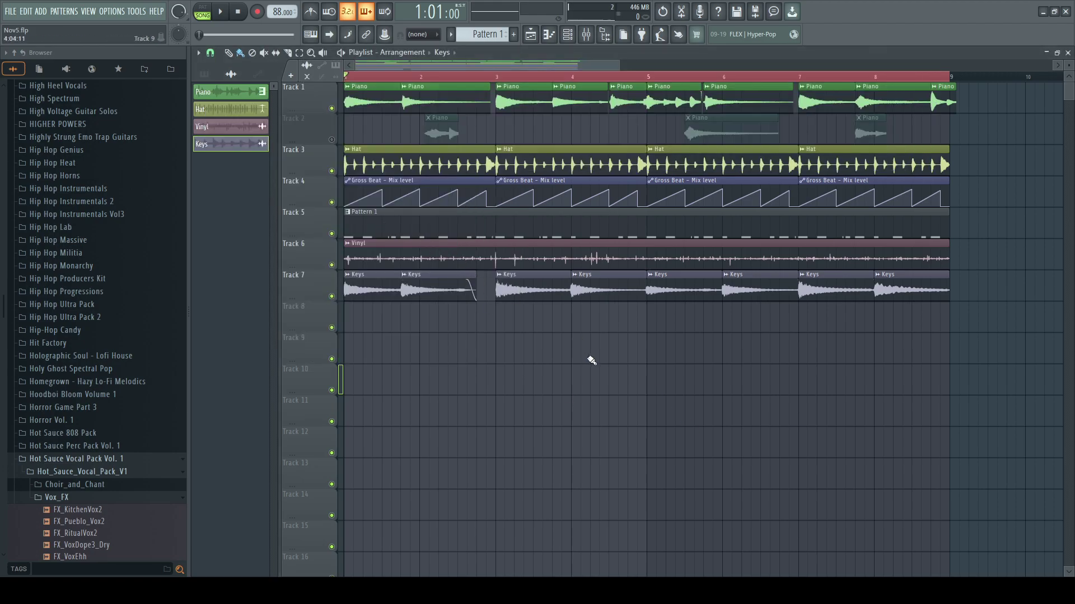
- Move the Keys slices at bars 4 and 6 to step 13 of bars 3 and 5, and give them short fade-outs
left_click_drag(620, 286, 602, 286)
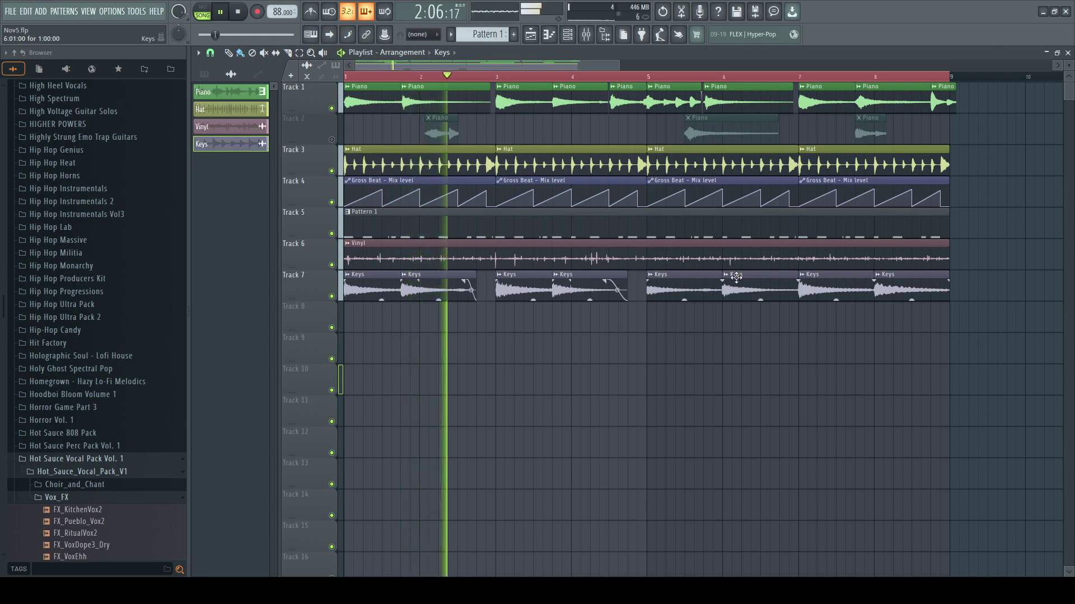
left_click_drag(744, 279, 726, 280)
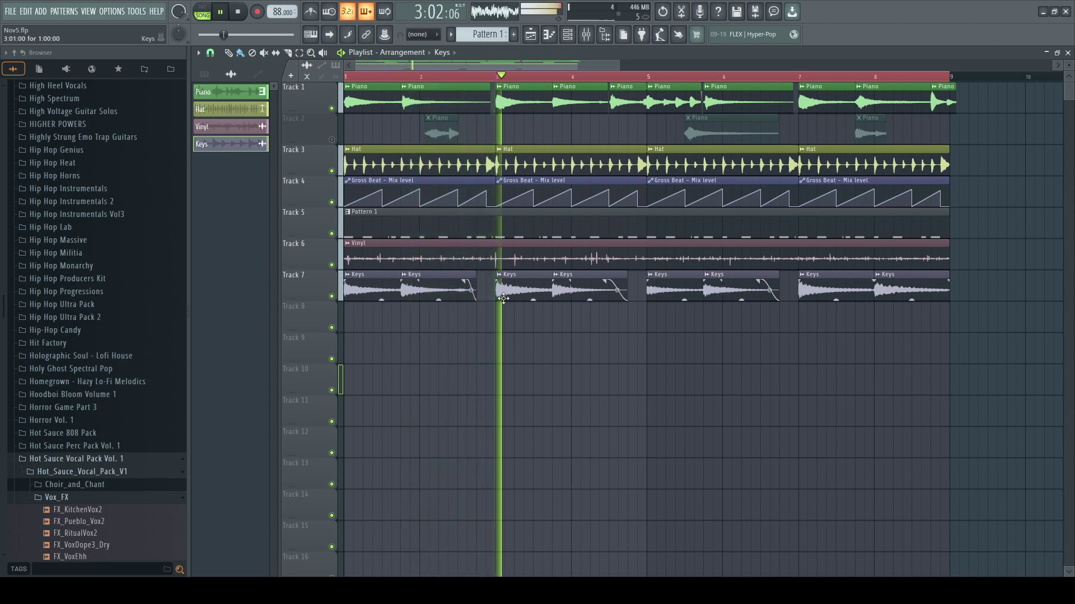
key("space")
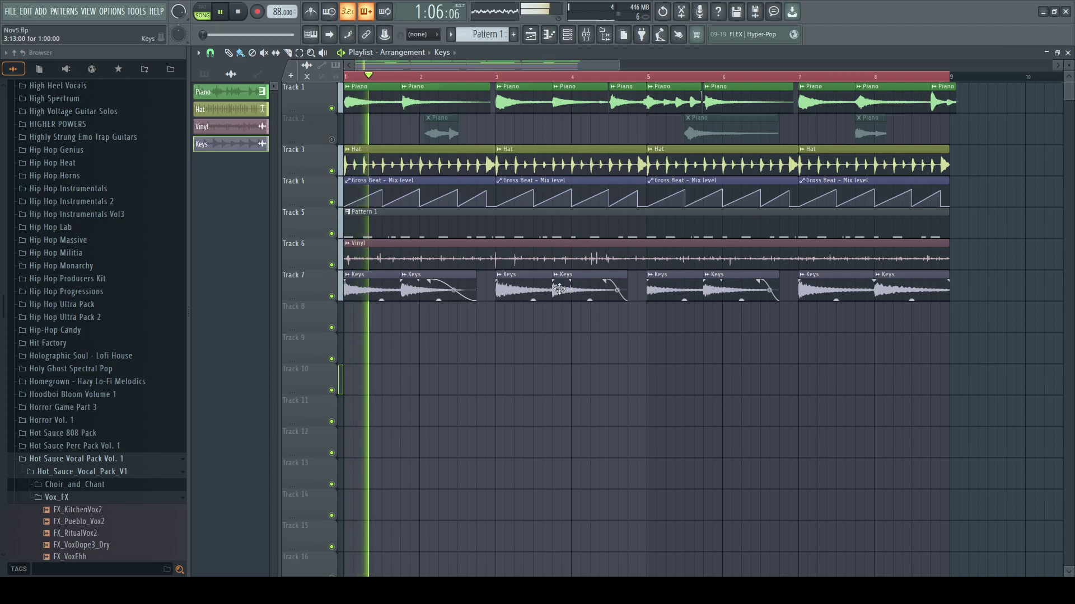
- Lengthen the fade-outs of the first two shifted Keys slices, and move the bar 8 slice to step 13 of bar 7 with a long fade-out
left_click_drag(604, 282, 573, 283)
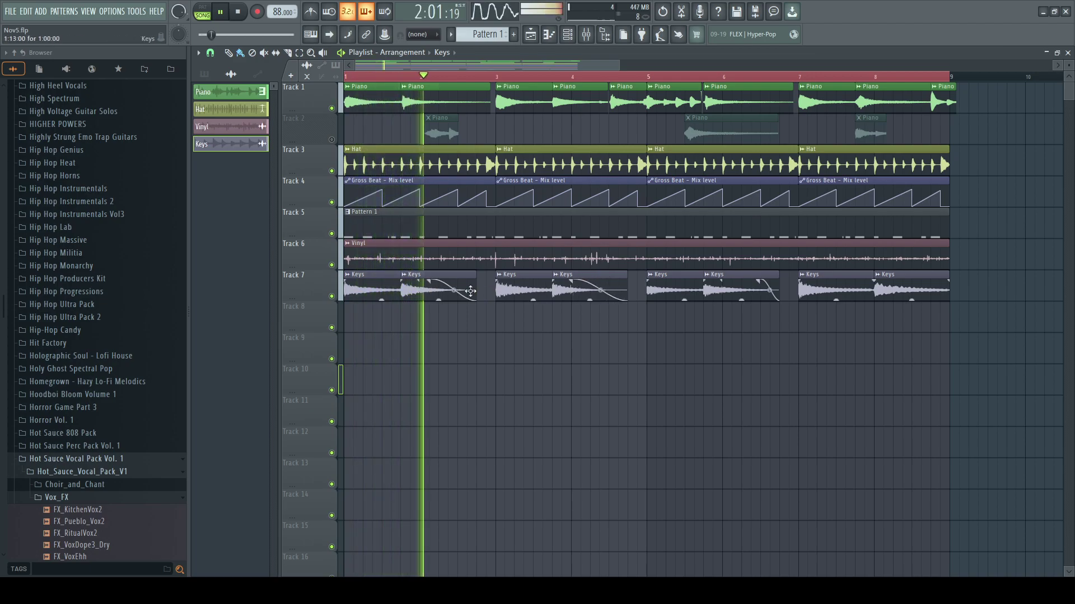
left_click_drag(431, 282, 422, 285)
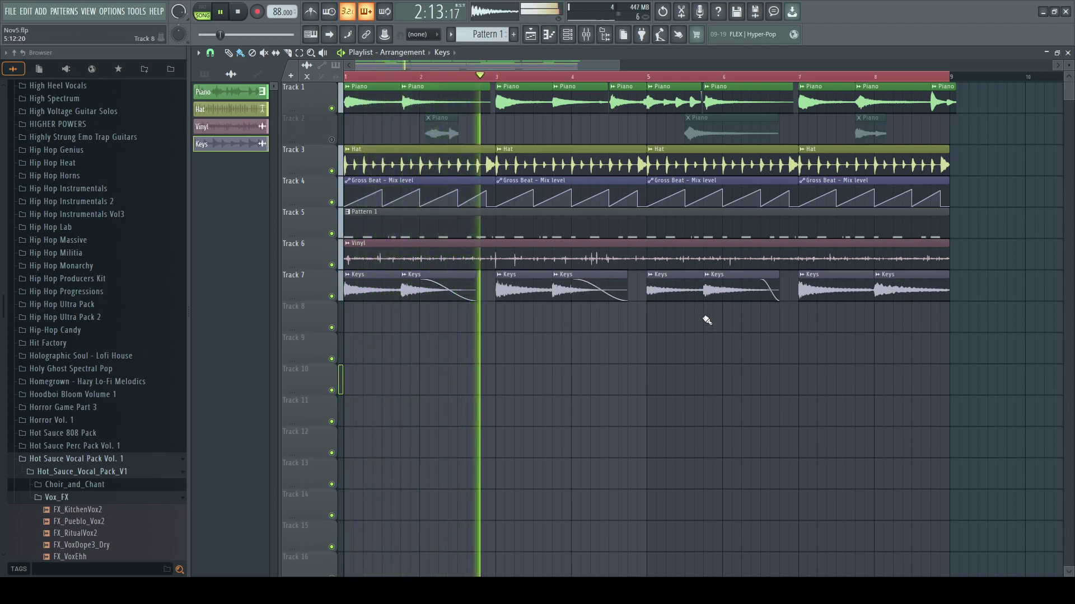
left_click_drag(873, 284, 854, 283)
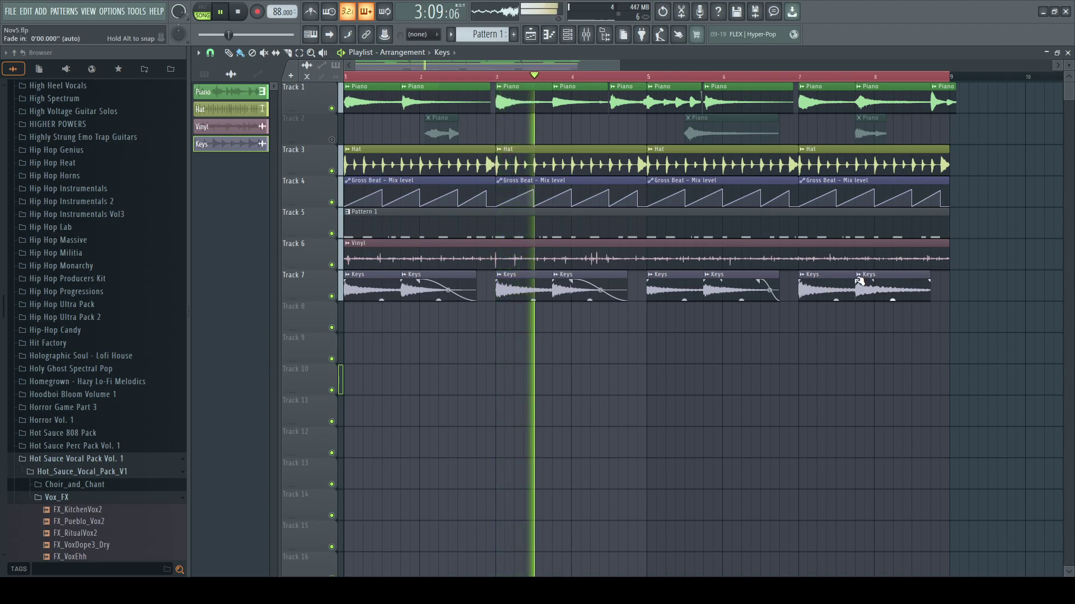
left_click_drag(930, 281, 890, 283)
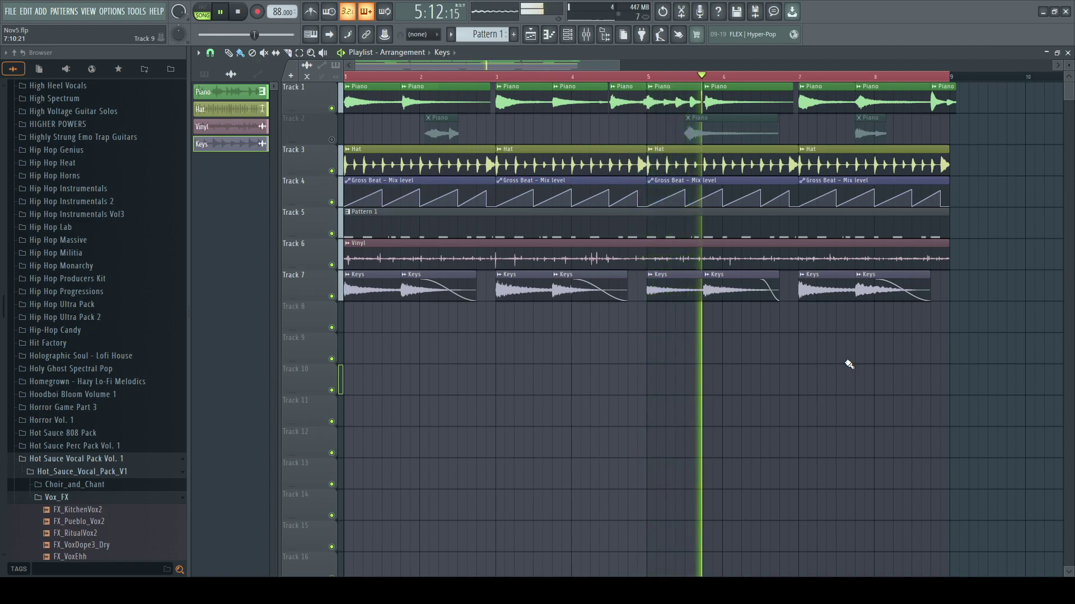
- Set the Keys channel's declicking mode to Smooth (bleeding)
left_click(567, 34)
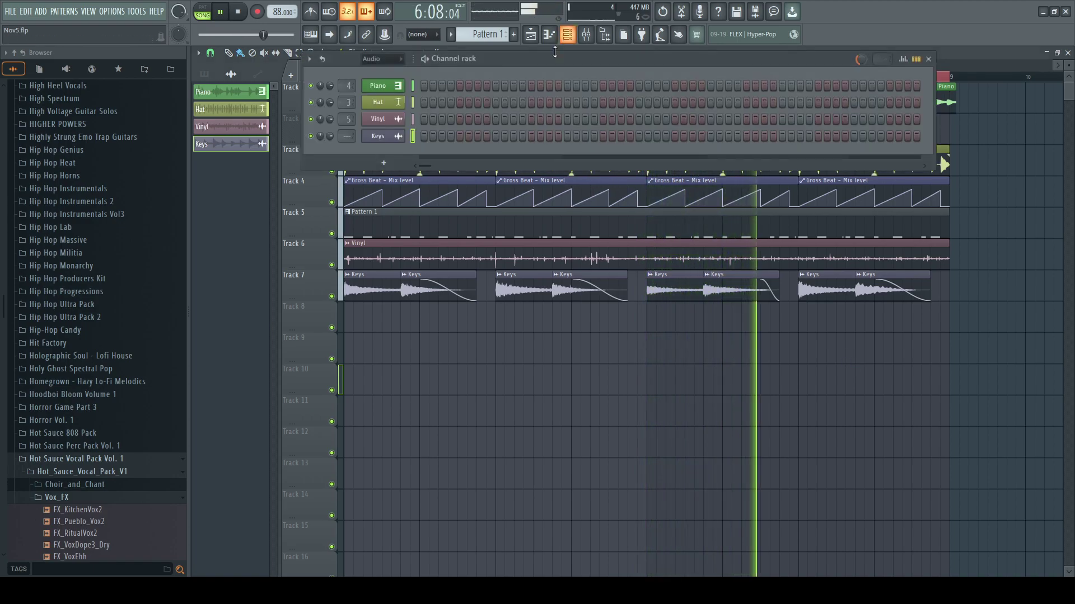
left_click(380, 136)
left_click(218, 138)
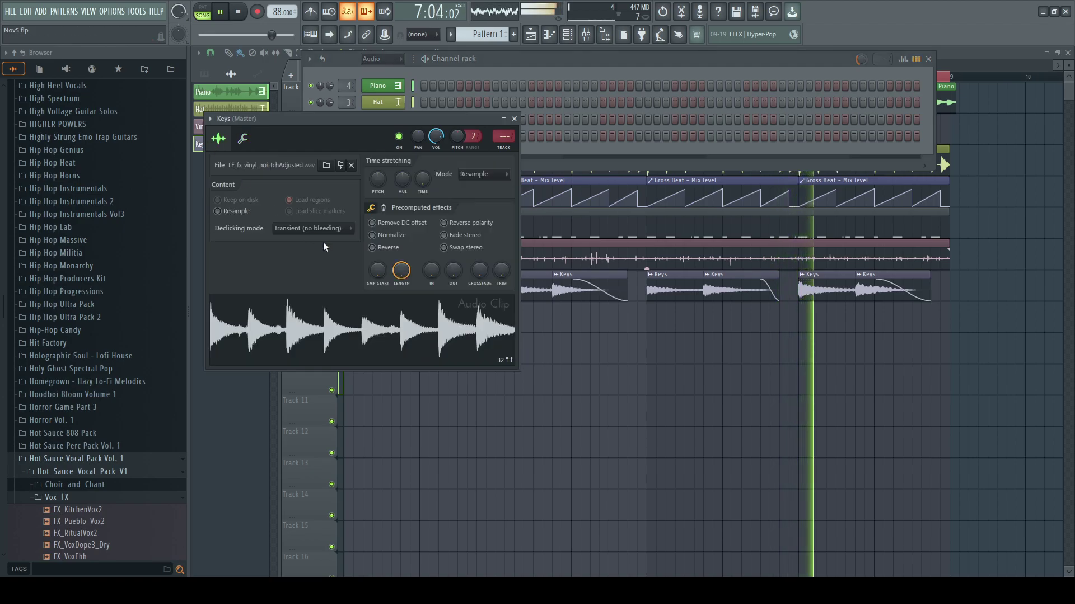
left_click(322, 280)
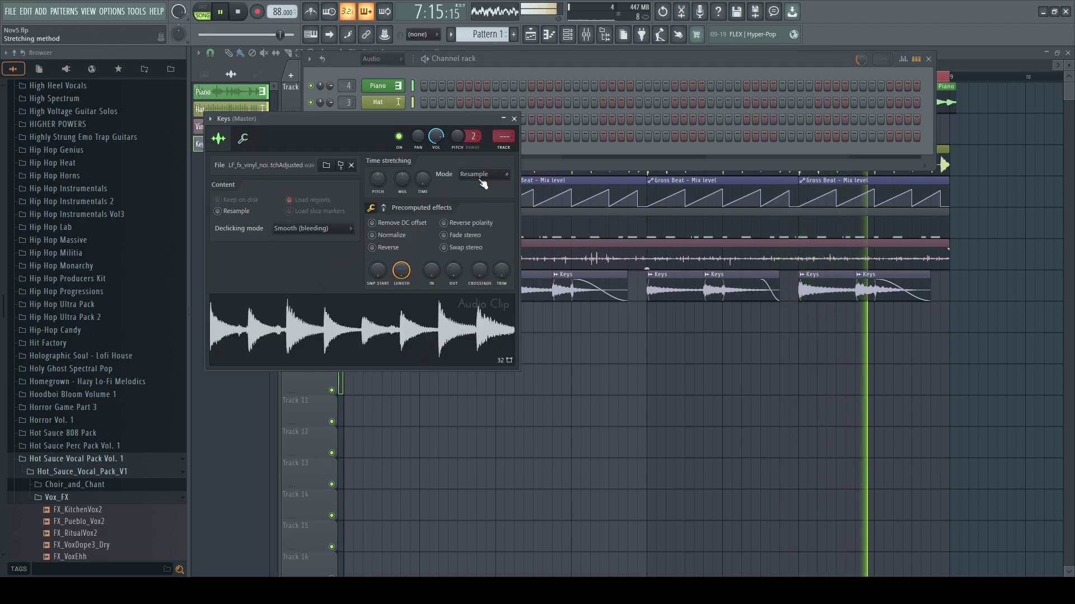
left_click(514, 119)
- Route the Keys channel to mixer insert 6 and adjust the Kick insert's stereo separation
left_click(391, 139)
left_click(588, 38)
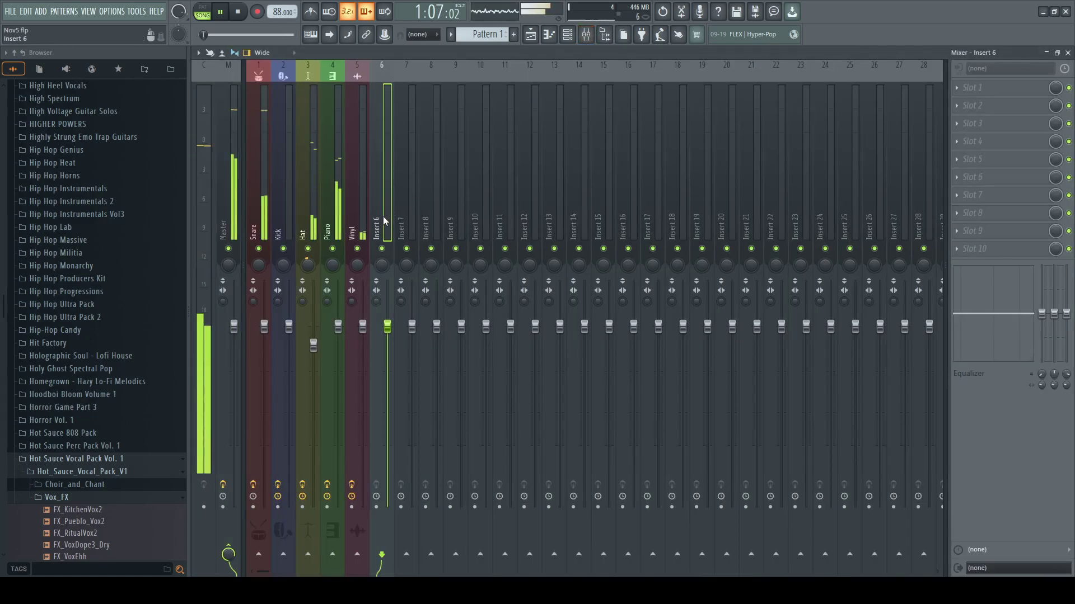
left_click(335, 206)
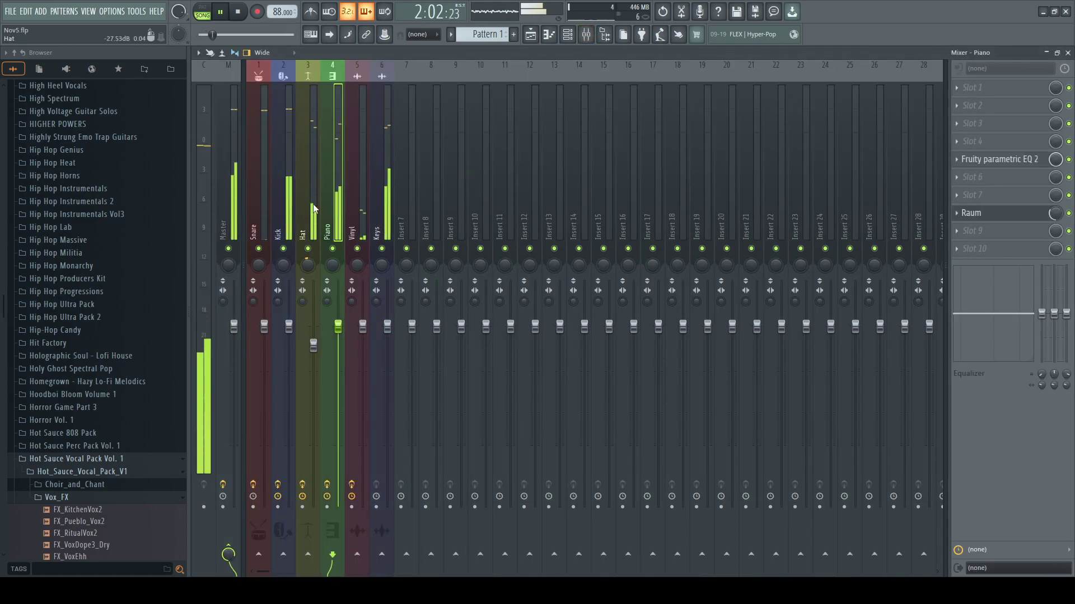
left_click(278, 302)
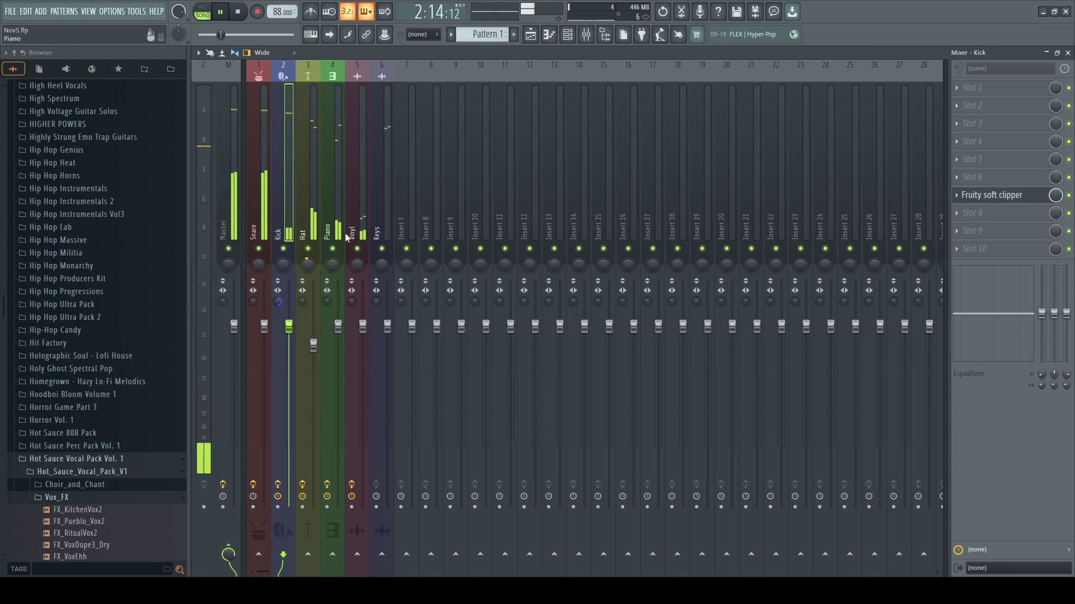
- Add Fruity Free Filter to the Keys and Piano inserts, setting its mix level to about 26% on Keys and 31% on Piano
left_click(378, 200)
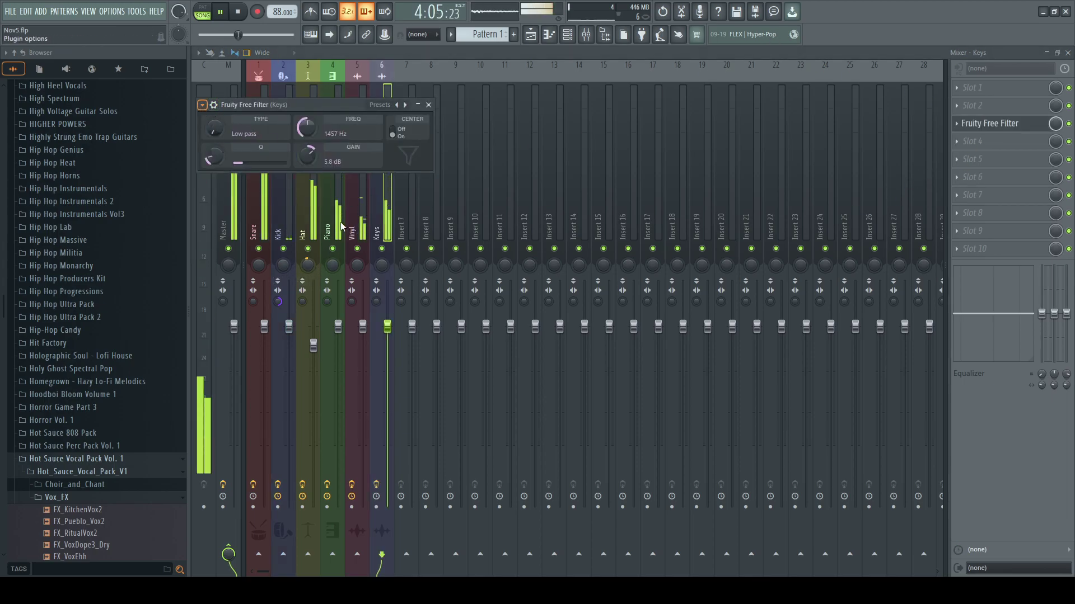
left_click(973, 124)
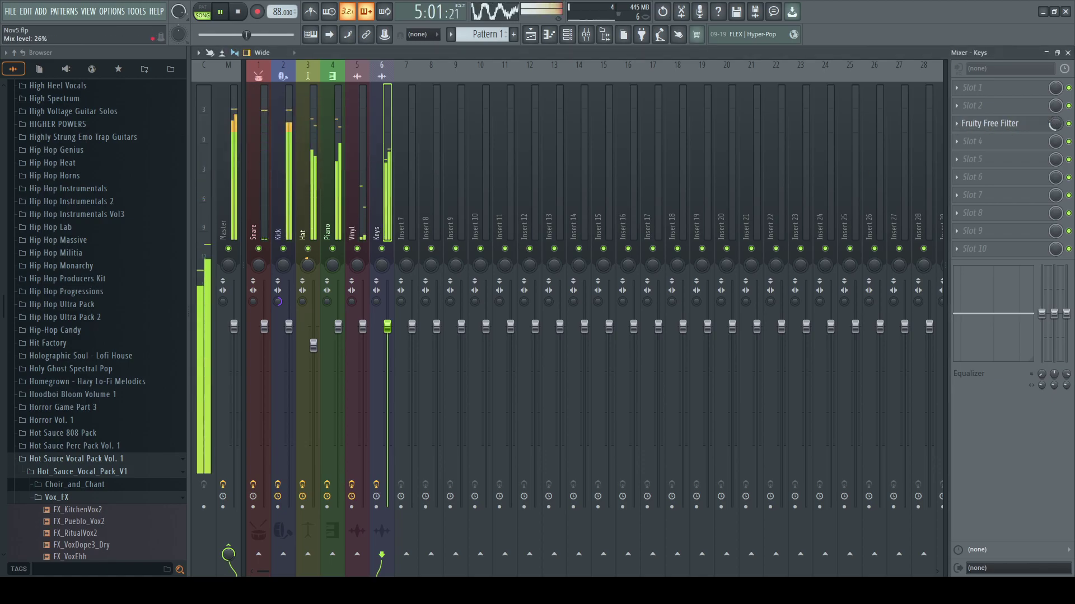
left_click(331, 200)
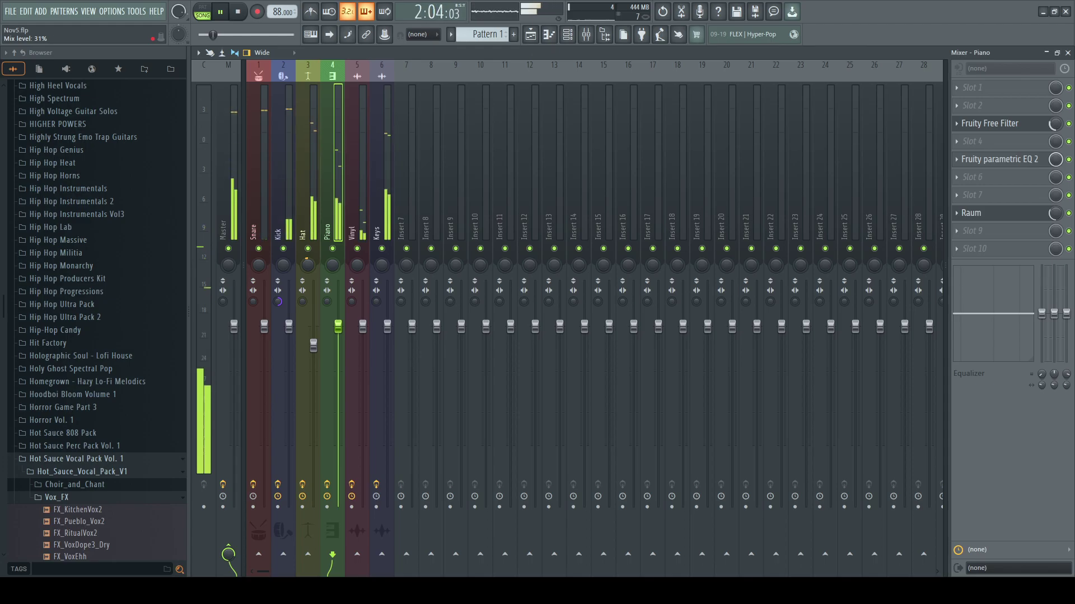
- Place the 91V_AT_130_ambient_vocal_dueneum_Fm sample on Track 8 from bar 1 and rename its channel Vocal with a purple colour and mouth icon
left_click(1068, 54)
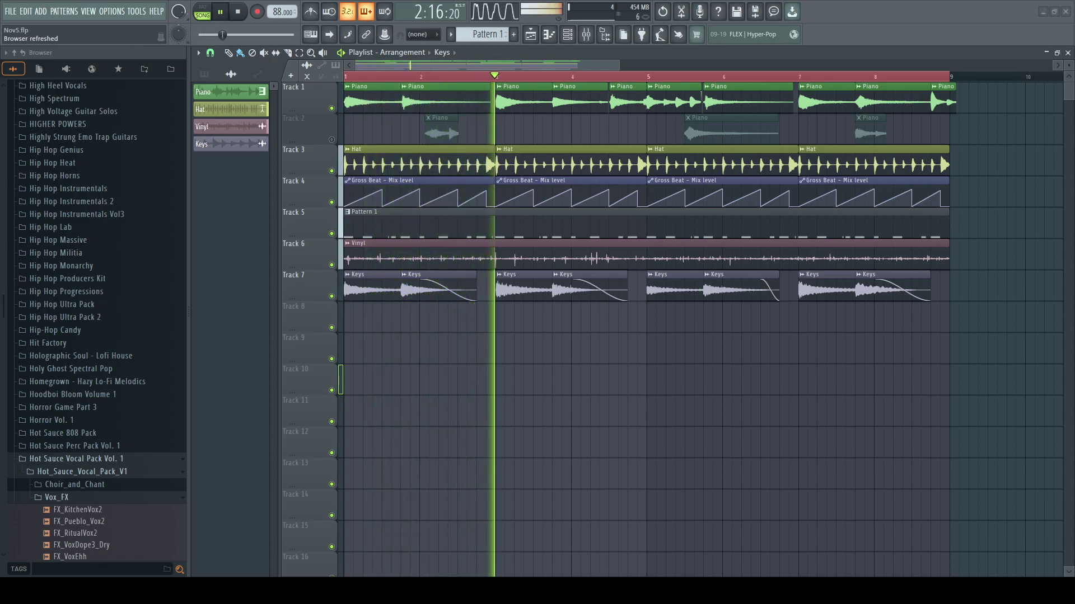
left_click_drag(734, 577, 314, 336)
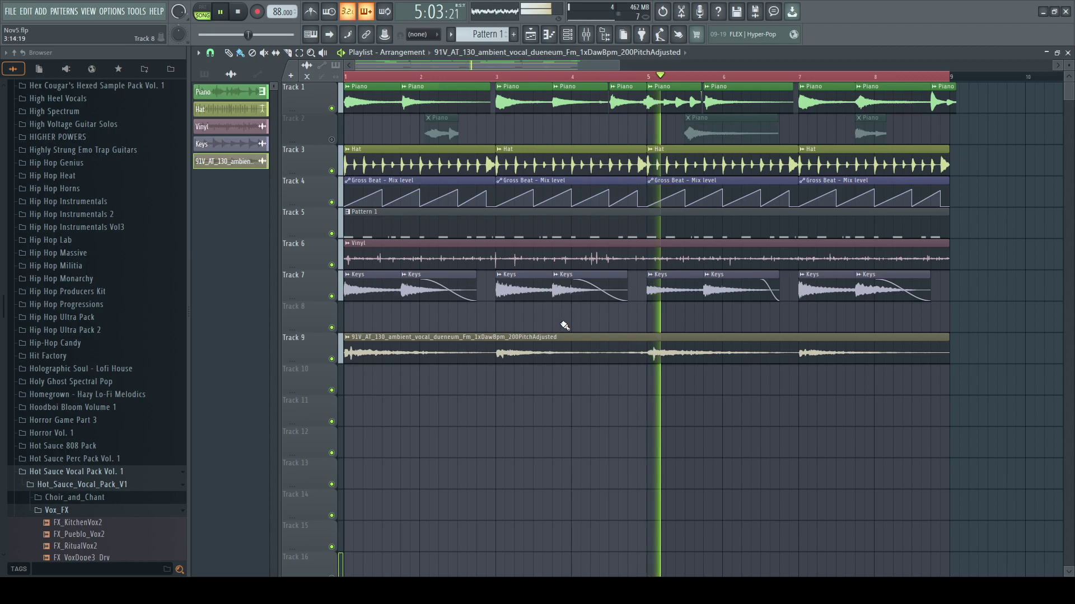
left_click_drag(563, 340, 561, 309)
key("F6")
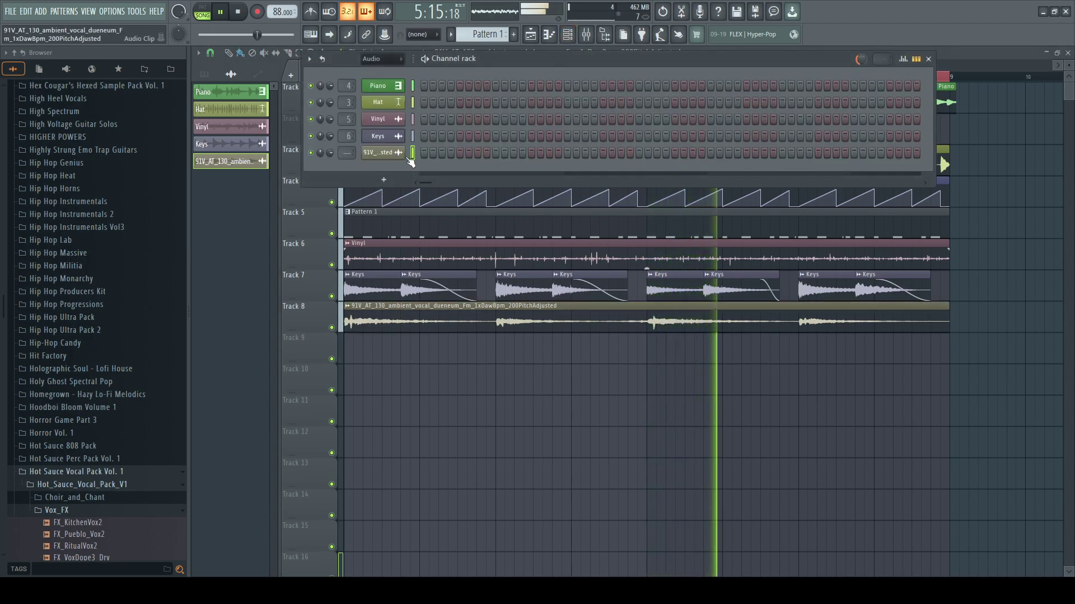
left_click(468, 233)
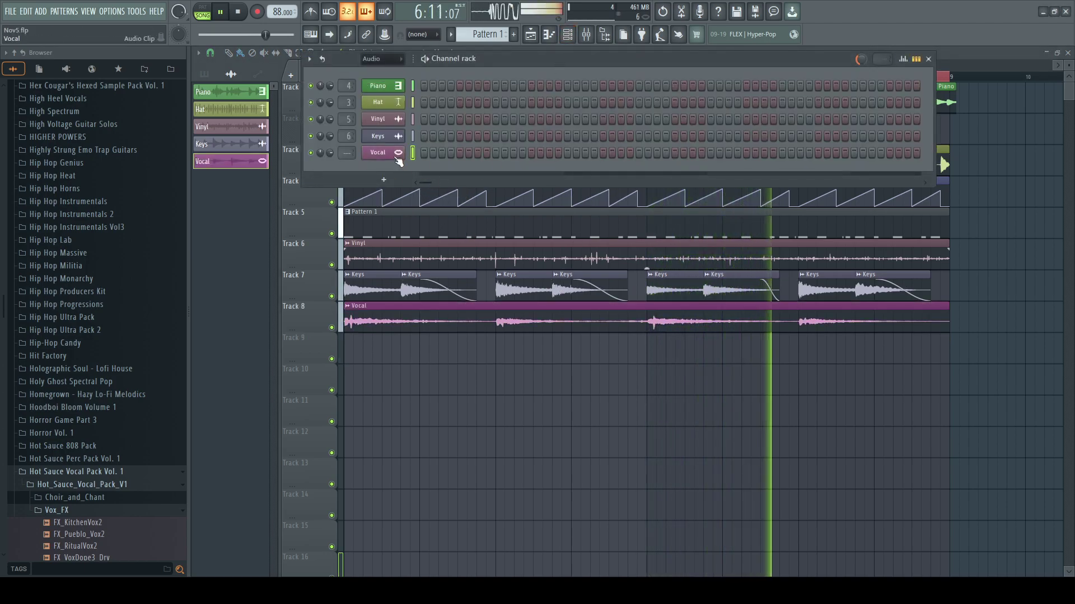
- Route the Vocal channel to mixer insert 7 with a low-pass Fruity Free Filter in slot 3 at a reduced mix level
left_click(383, 153)
left_click(586, 35)
right_click(408, 157)
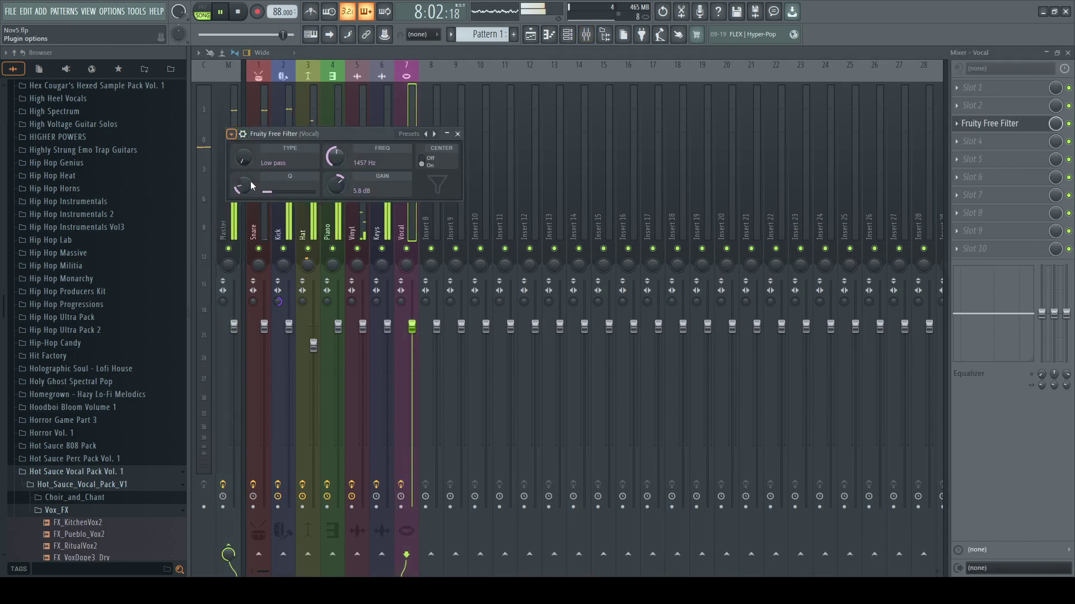
left_click_drag(1055, 127, 1055, 124)
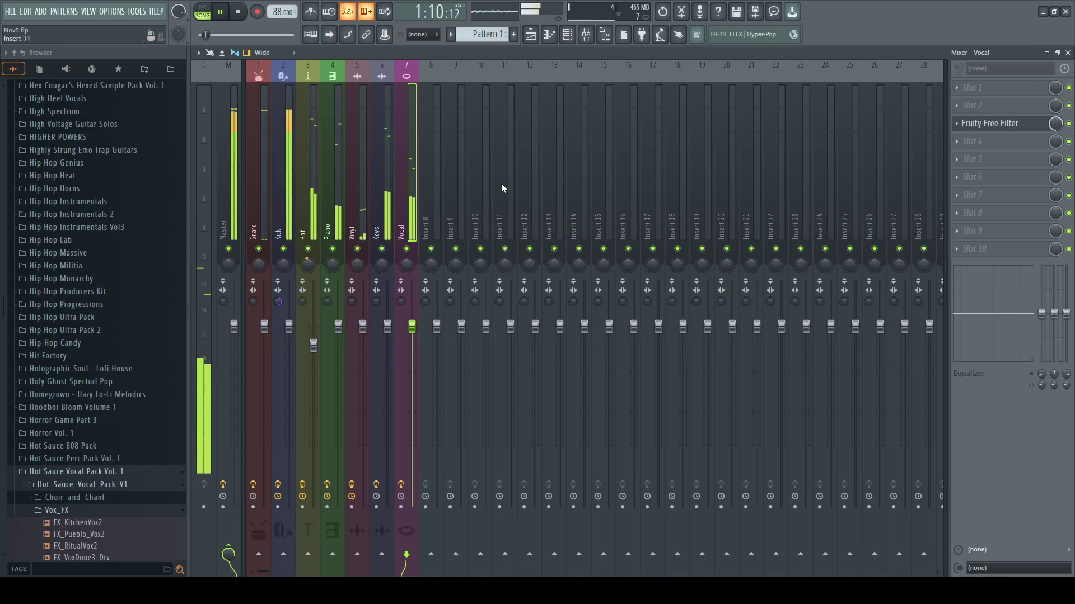
- Slice the Vocal clip on Track 8 at bars 3, 5 and 7
key("F9")
key("F5")
left_click(288, 53)
left_click(648, 319)
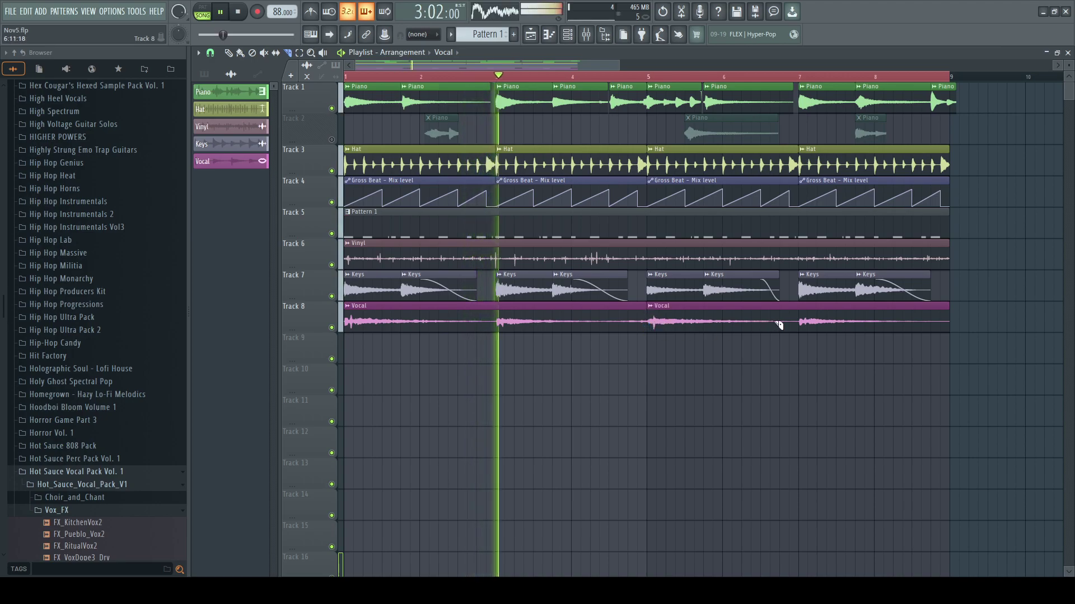
left_click(801, 320)
left_click(499, 318)
left_click(240, 53)
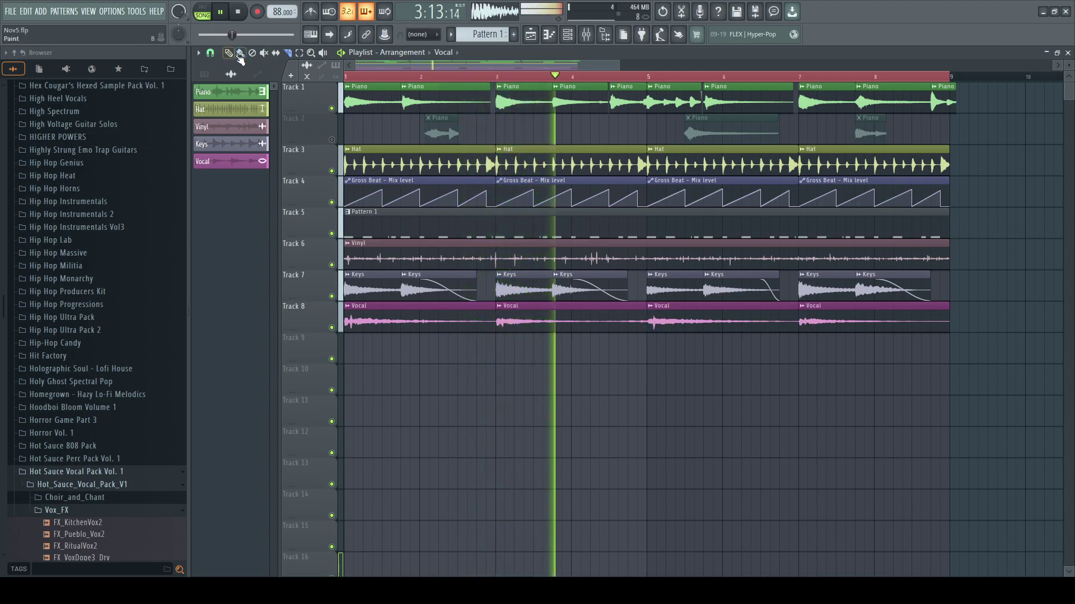
- Give all four Vocal slices on Track 8 fade-outs spanning their full two-bar length
left_click_drag(636, 315, 543, 312)
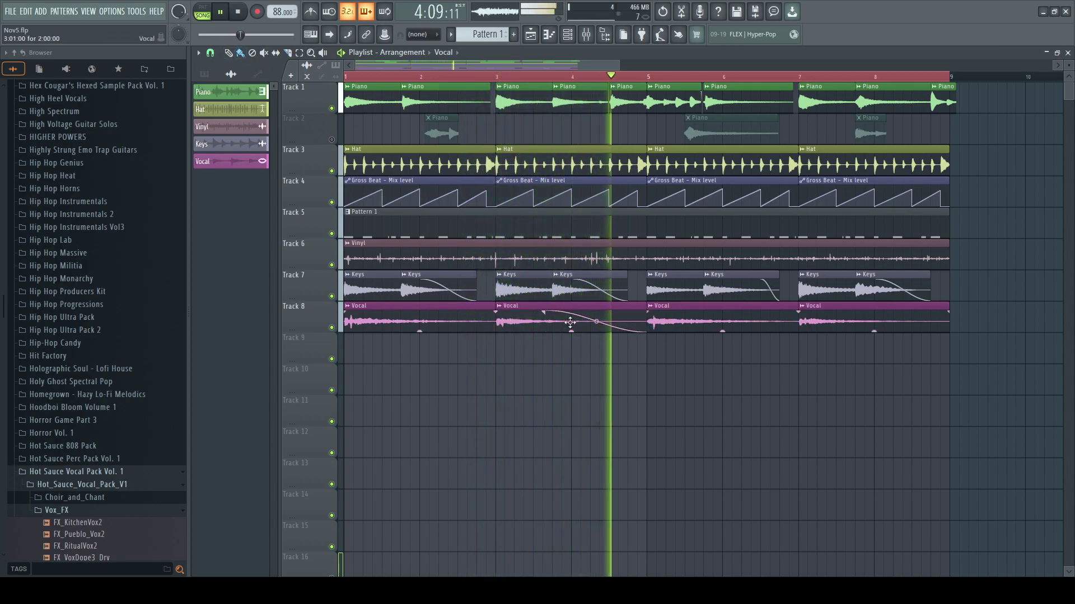
left_click_drag(947, 311, 824, 312)
left_click_drag(489, 313, 348, 312)
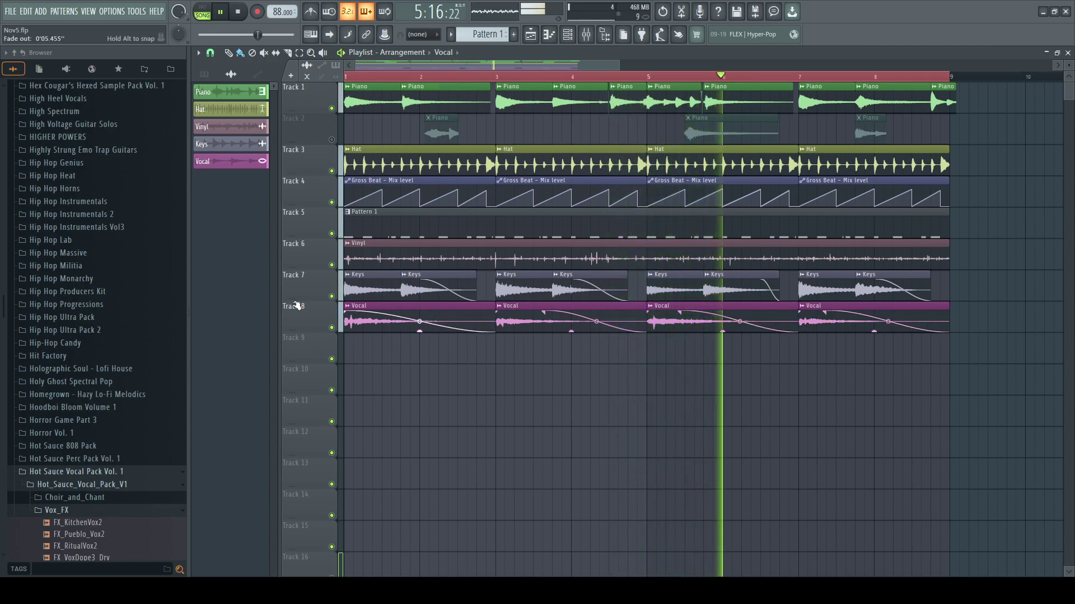
left_click_drag(825, 315, 800, 312)
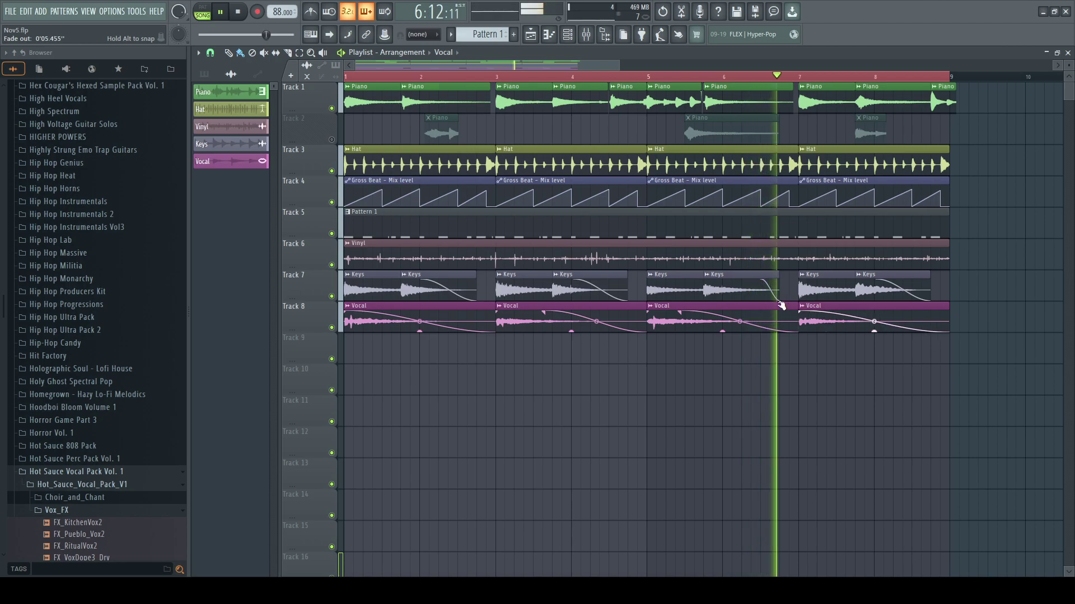
left_click_drag(681, 311, 650, 311)
left_click_drag(552, 312, 498, 313)
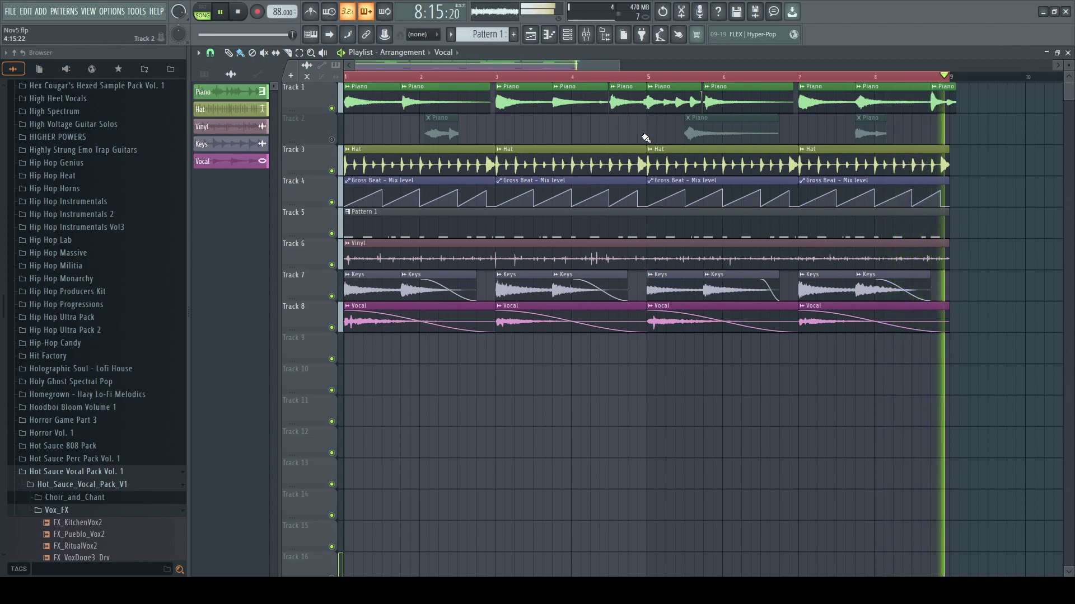
- Show all channels in the channel rack and delete the unused Sampler channel
left_click(567, 34)
left_click(384, 58)
left_click(385, 65)
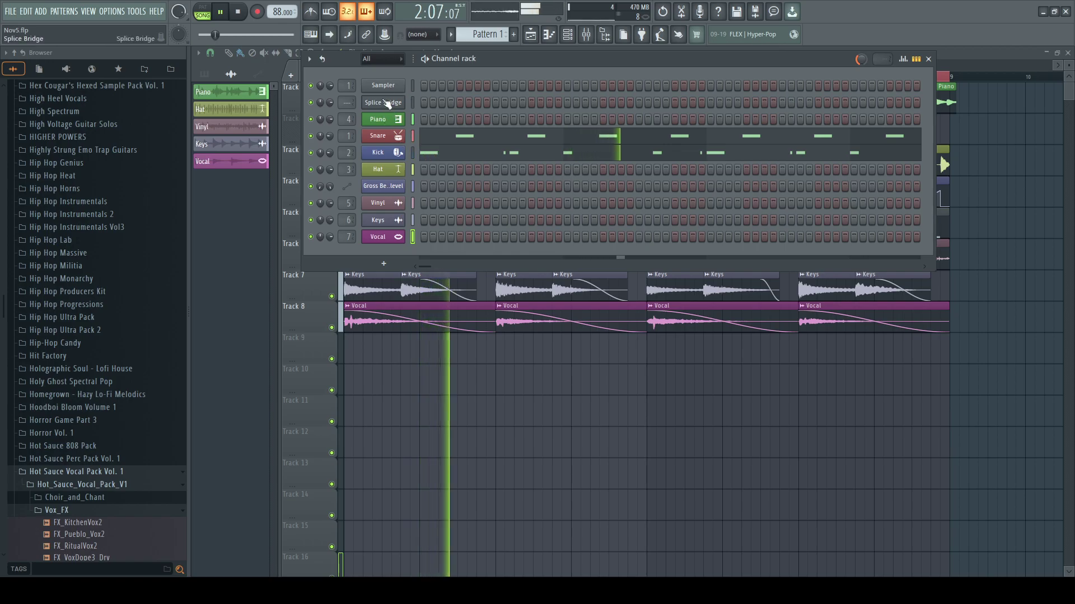
key("alt+Delete")
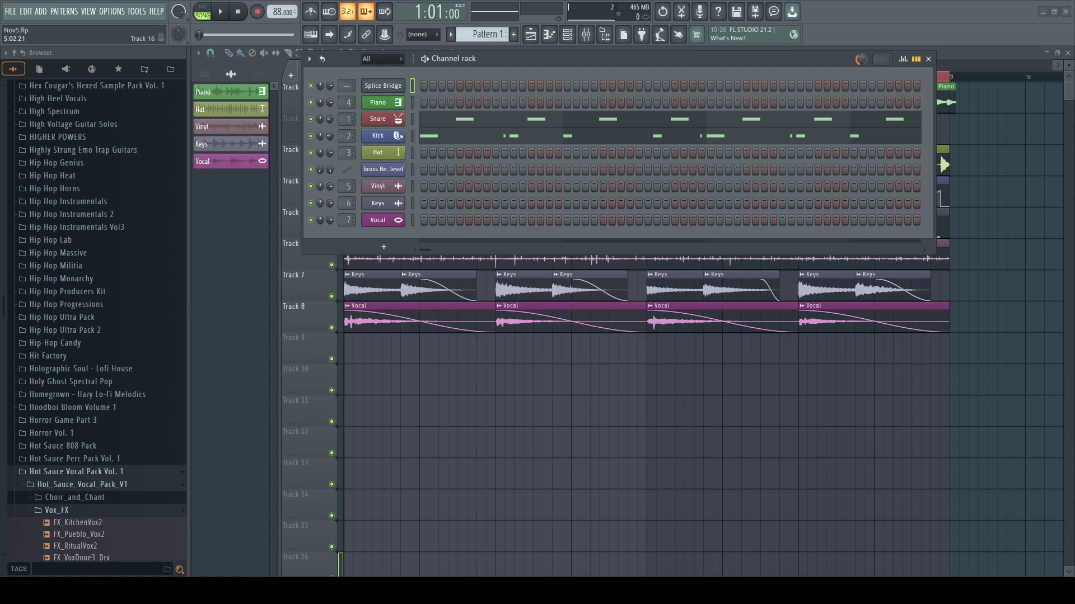
- Add the hhos_bass_guitar_09_c sample as a channel named Bass and enable its volume envelope
left_click_drag(380, 242, 381, 244)
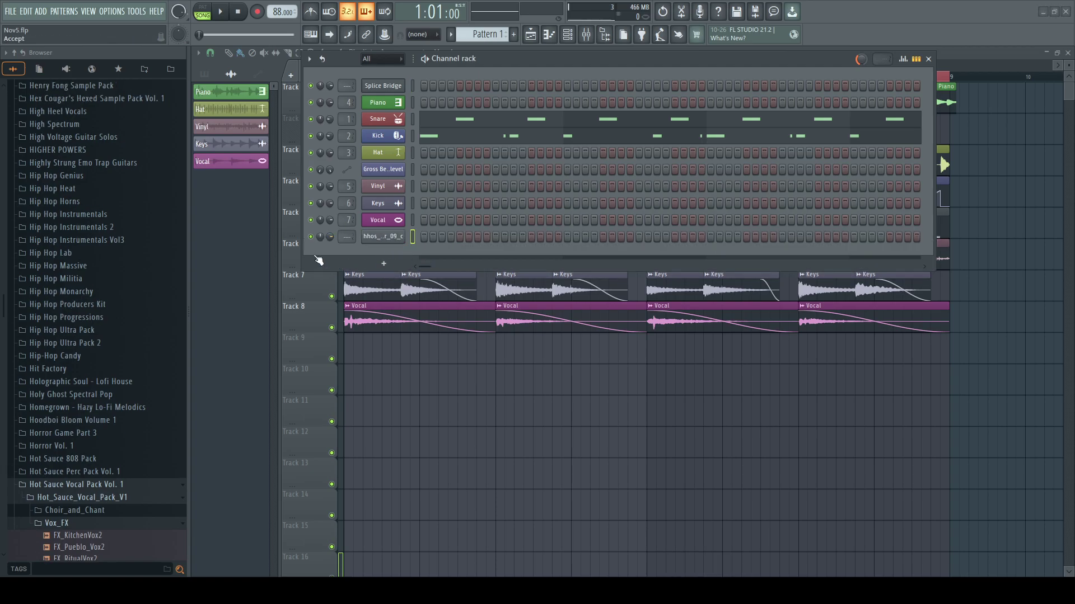
left_click(386, 240)
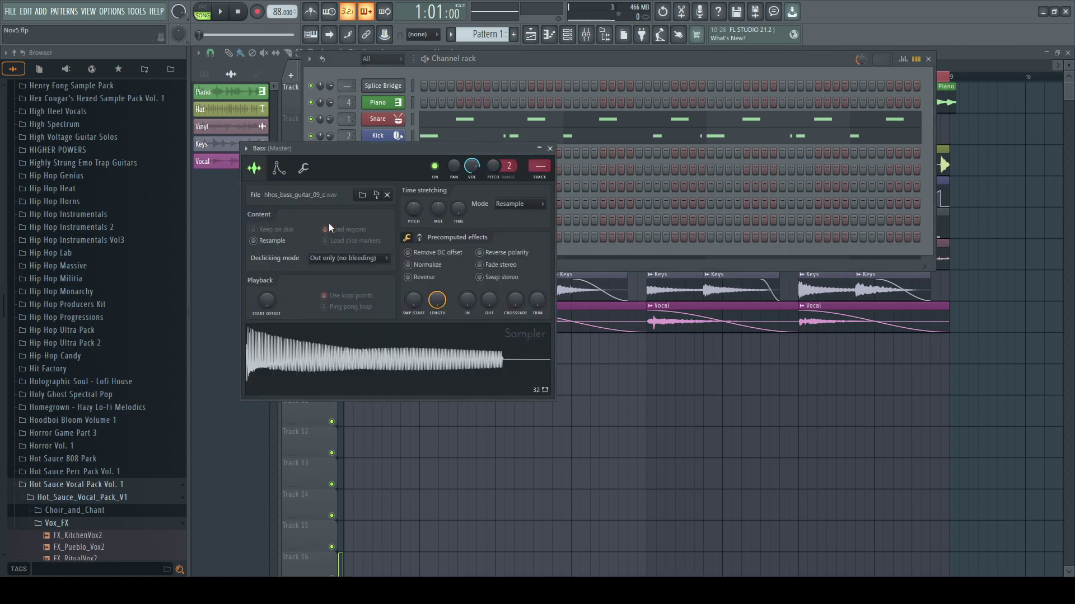
left_click(278, 168)
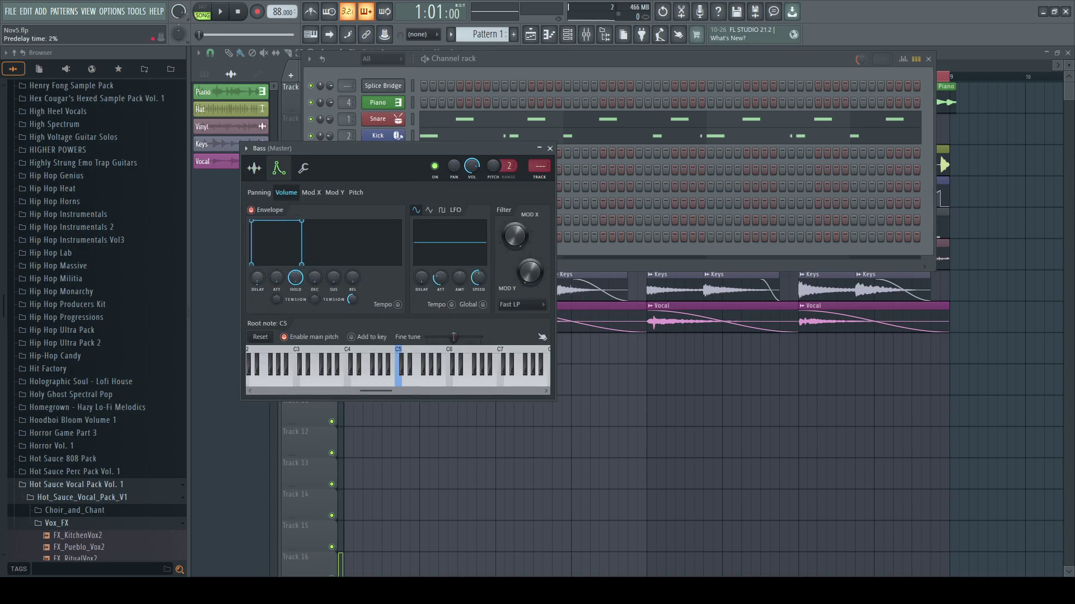
- Enter a 12-step C7 note at the start of bar 1 in the Bass piano roll
left_click(549, 35)
key("space")
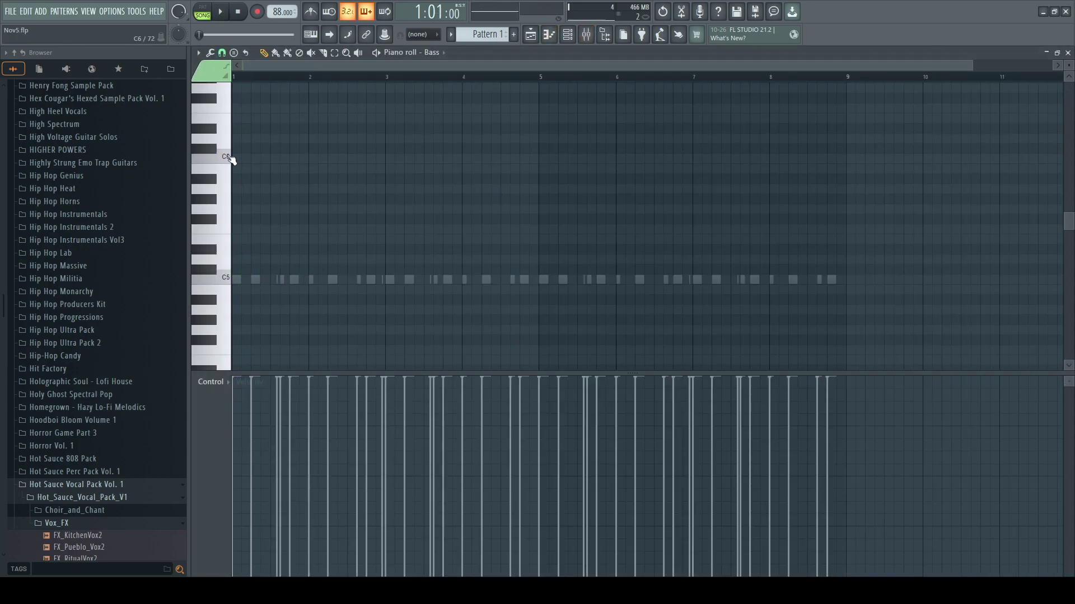
scroll(231, 159, "up", 3)
left_click_drag(240, 133, 291, 131)
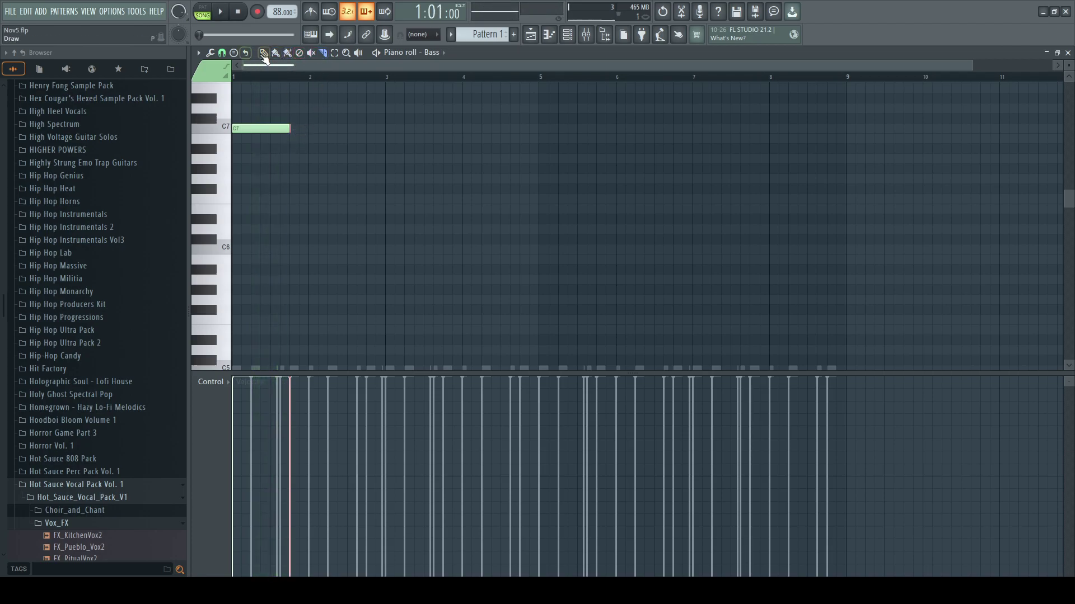
- Add a D7 bass note from step 13 of bar 1 lasting to the start of bar 3, checking it in playback
scroll(297, 129, "up", 3)
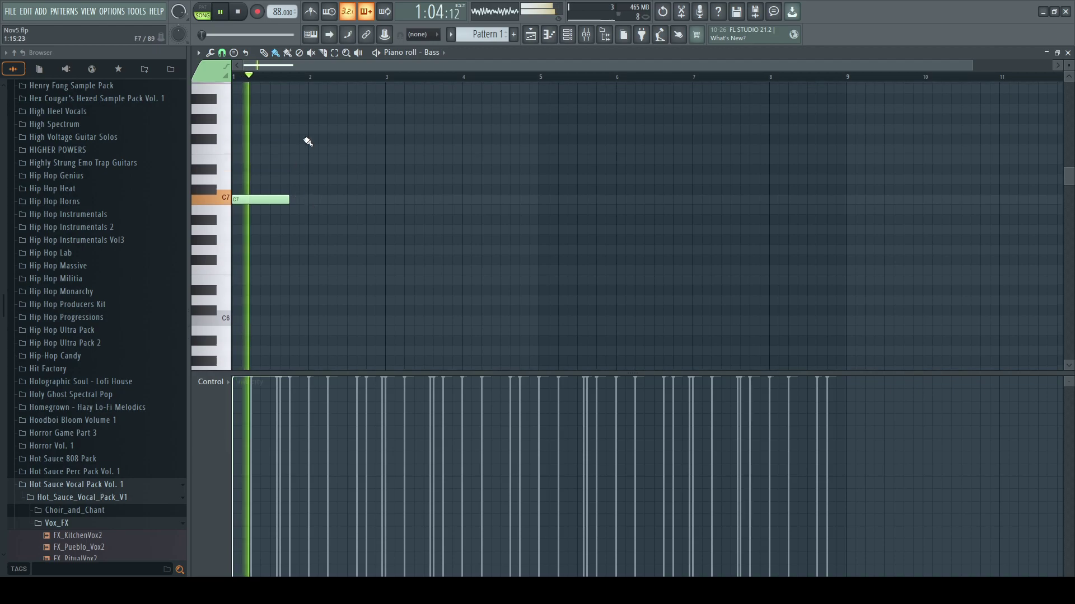
left_click(296, 199)
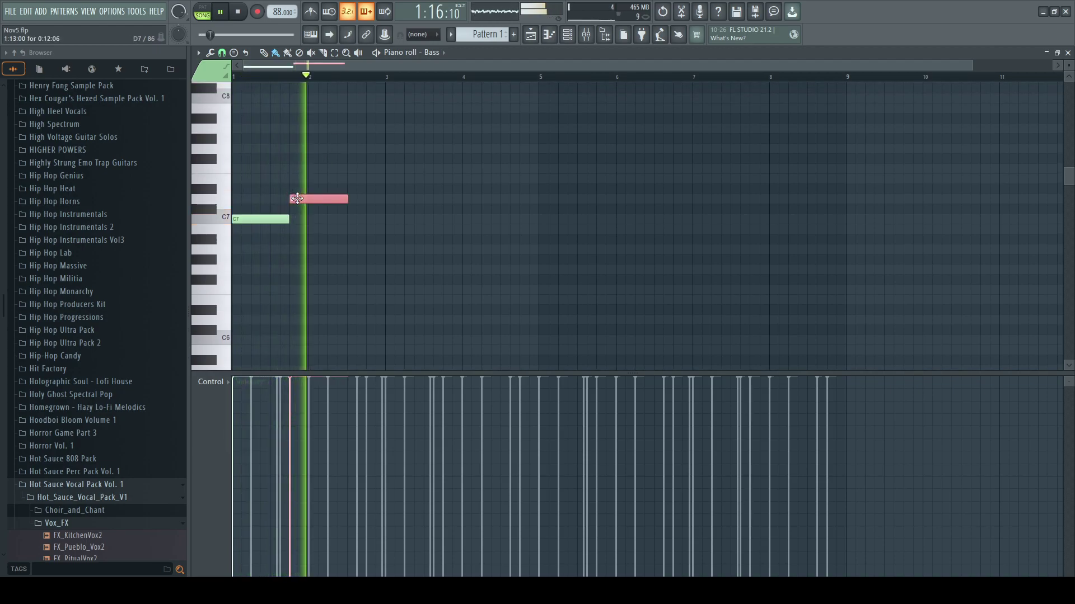
key("space")
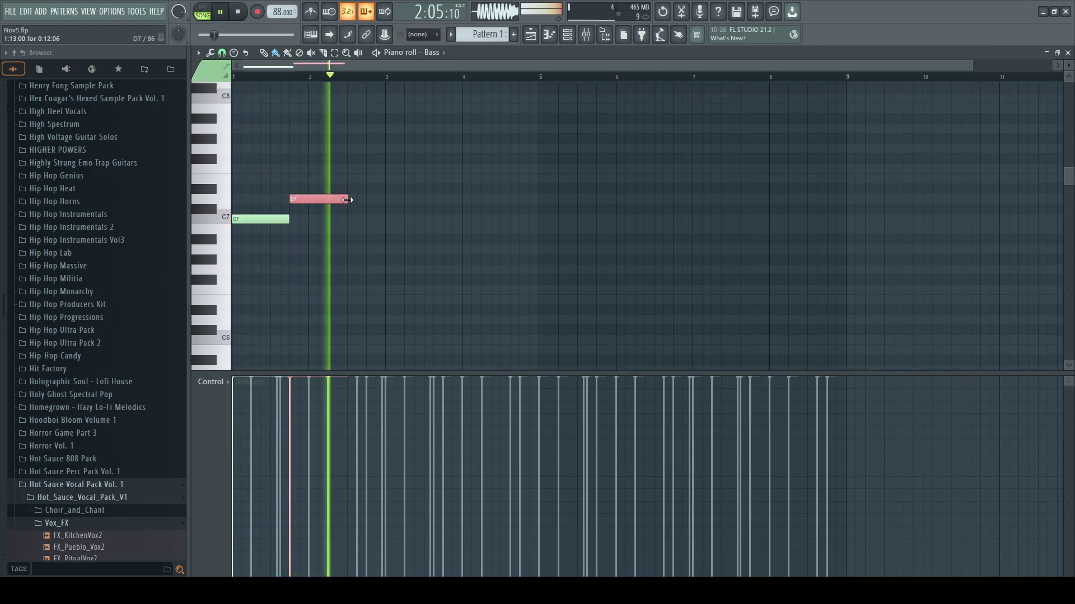
left_click_drag(351, 200, 385, 199)
key("space")
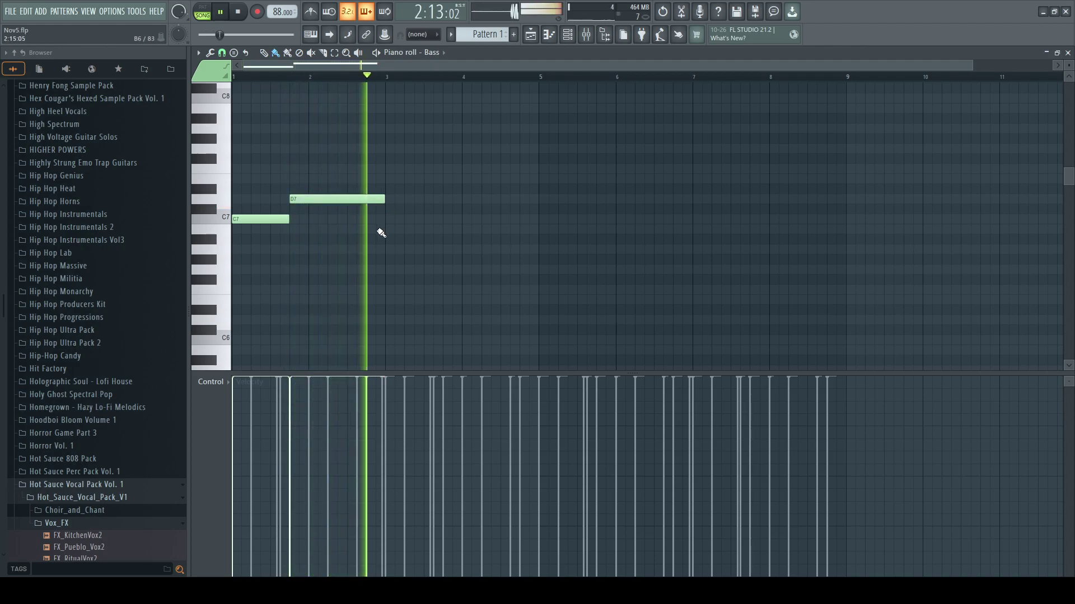
key("space")
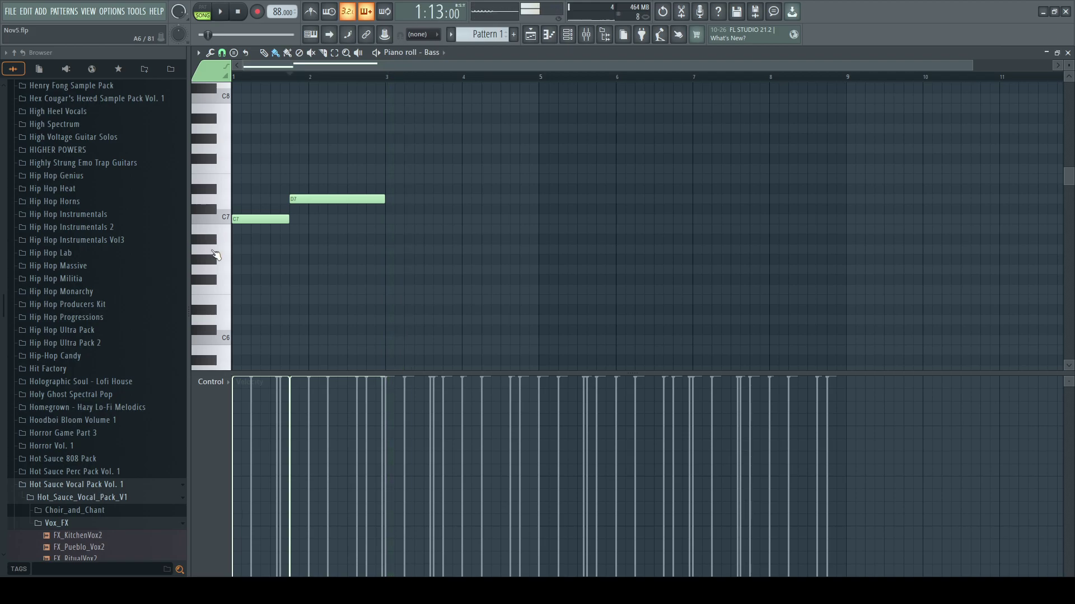
- Add a 12-step G6 bass note starting at bar 3
left_click(417, 273)
key("space")
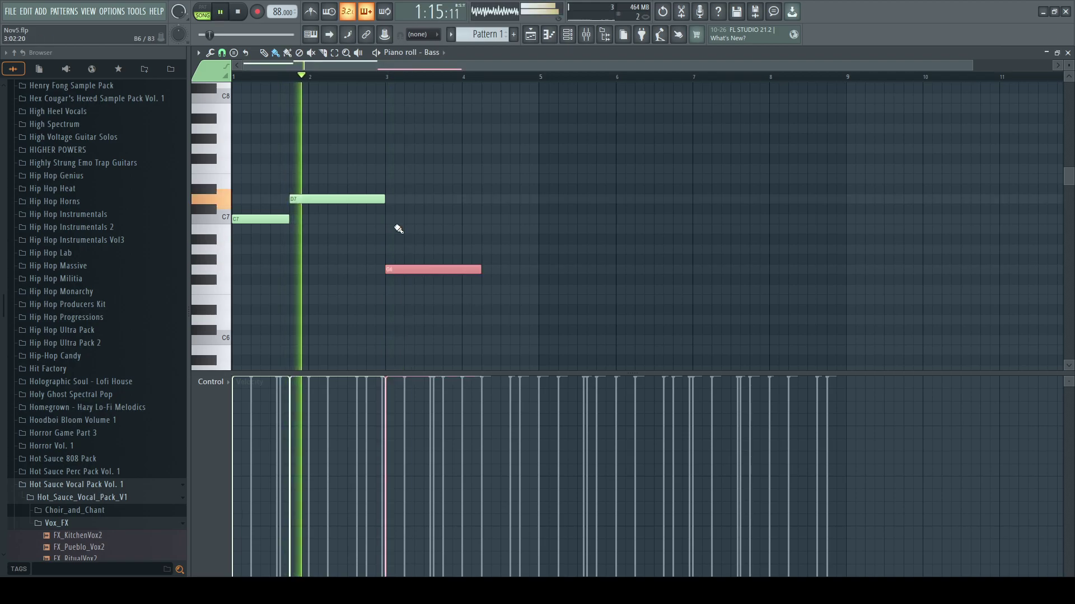
left_click(392, 79)
left_click_drag(457, 269, 469, 216)
- Try a 12-step C7 bass note at step 13 of bar 3 in playback
left_click(448, 81)
key("space")
key("space")
key("space")
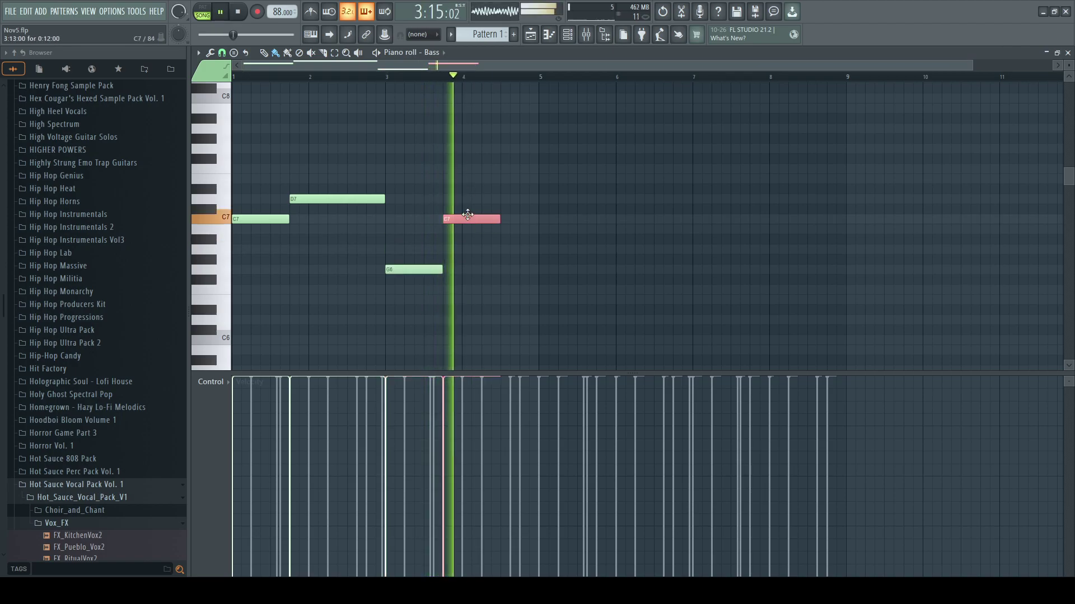
left_click_drag(465, 178, 465, 200)
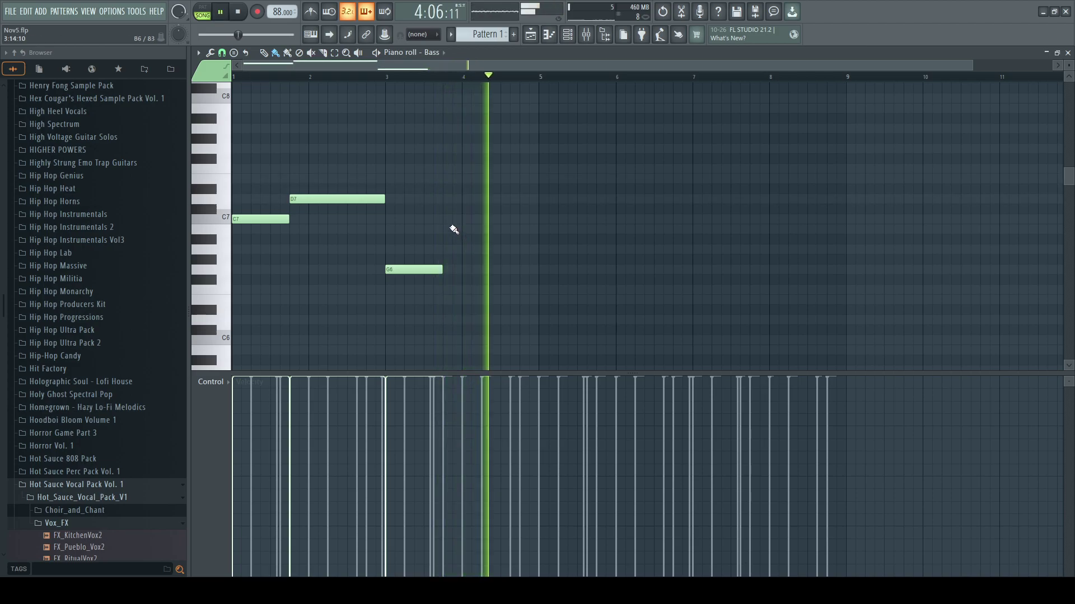
- Repeat the C7, D7 and G6 bass notes with the same lengths from bar 5, ending with the 12-step G6 at bar 7
left_click(542, 219)
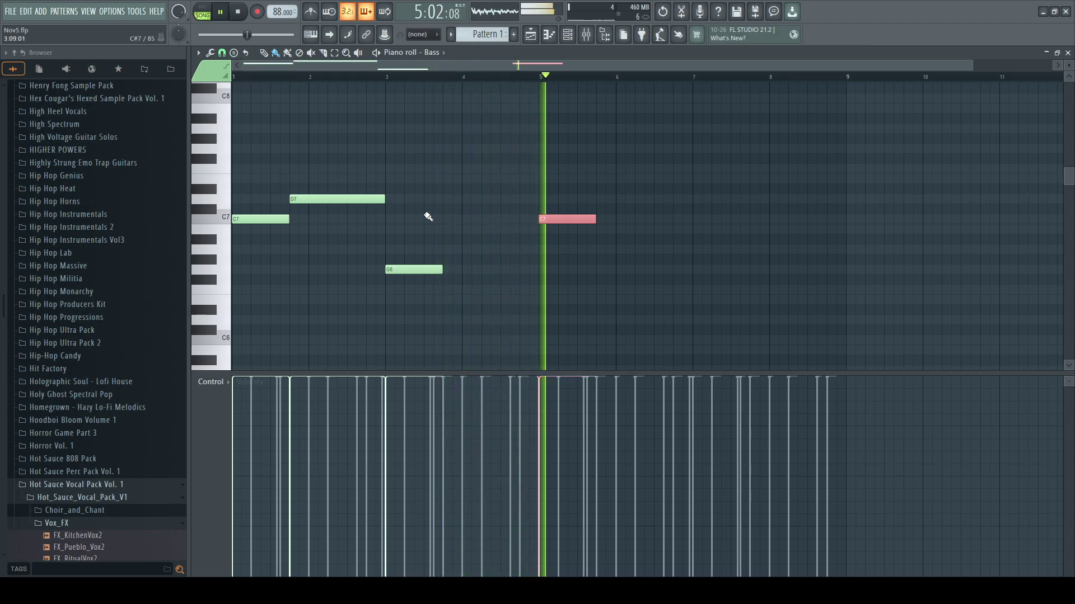
left_click(600, 200)
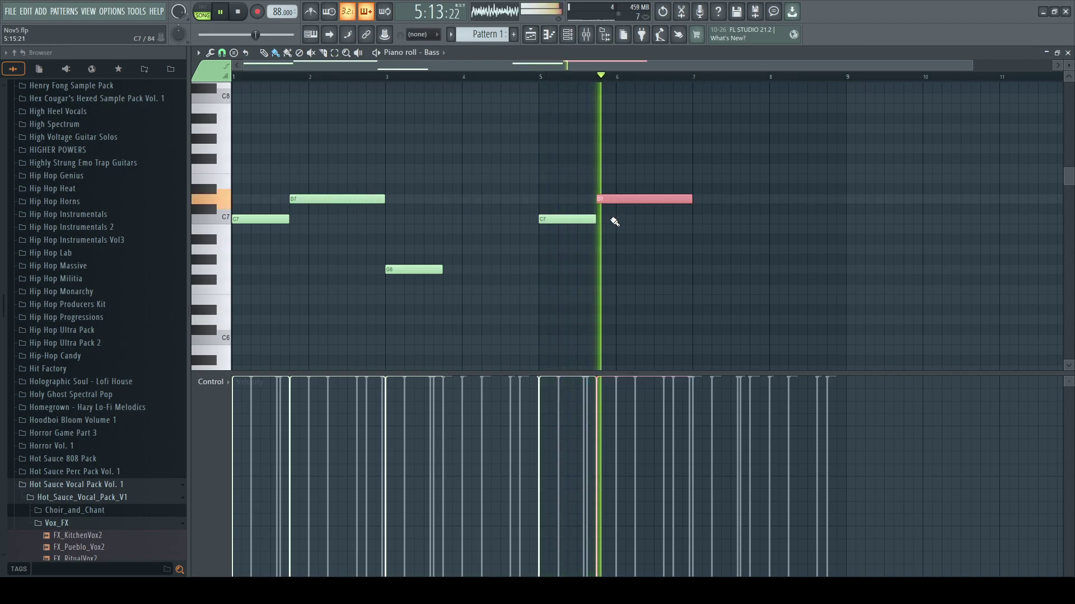
left_click(697, 270)
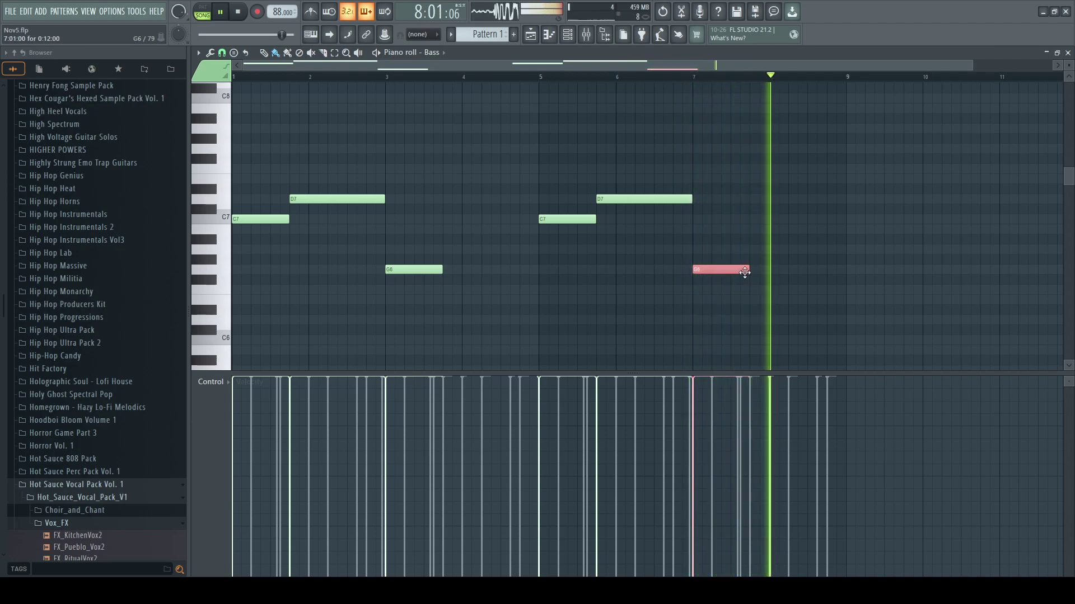
- Add another G6 bass note from step 13 of bar 7 to the end of bar 8 and close the piano roll
left_click(755, 270)
left_click_drag(805, 270, 846, 270)
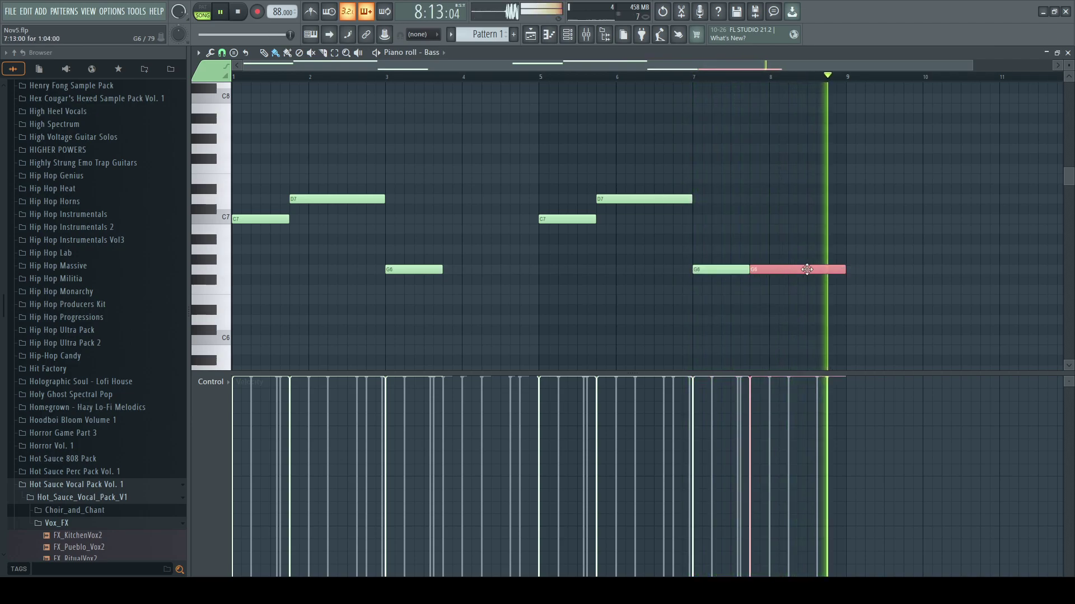
left_click(1067, 52)
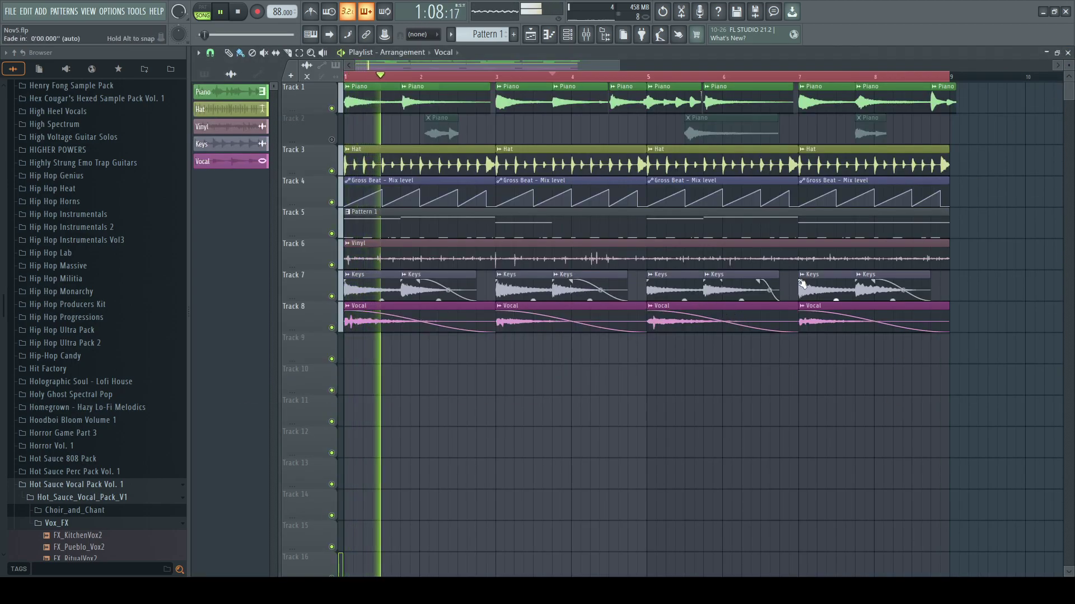
- Copy the Keys slice at step 13 of bar 3 to Track 9, delete the original and put the copy in its place
left_click(571, 343)
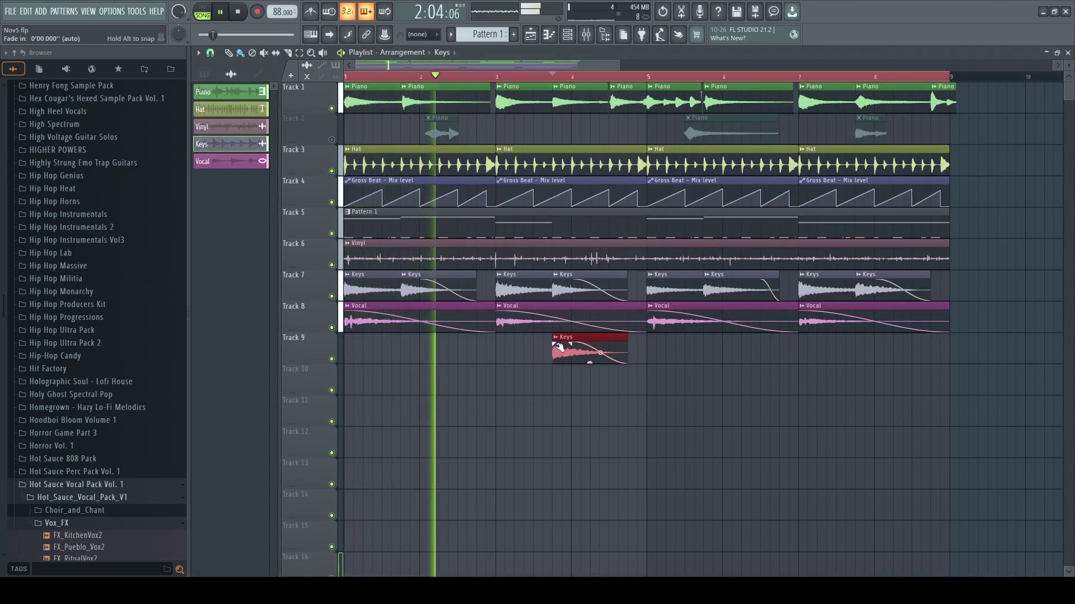
left_click_drag(571, 353, 647, 352)
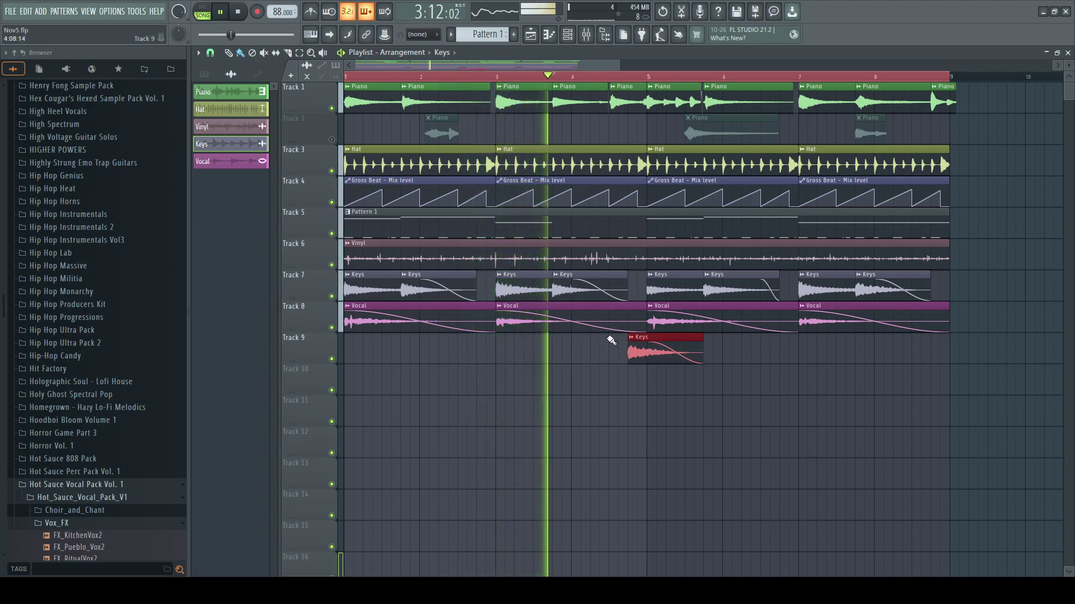
right_click(591, 295)
left_click_drag(647, 344, 564, 283)
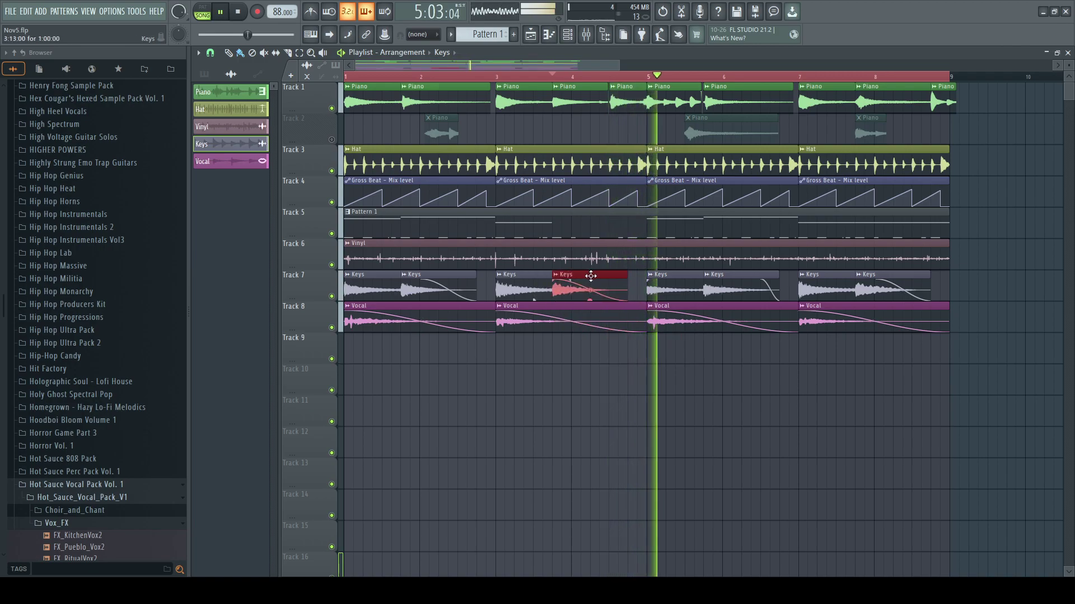
- Add a G6 bass note from step 13 of bar 3 to the end of bar 4
left_click(501, 77)
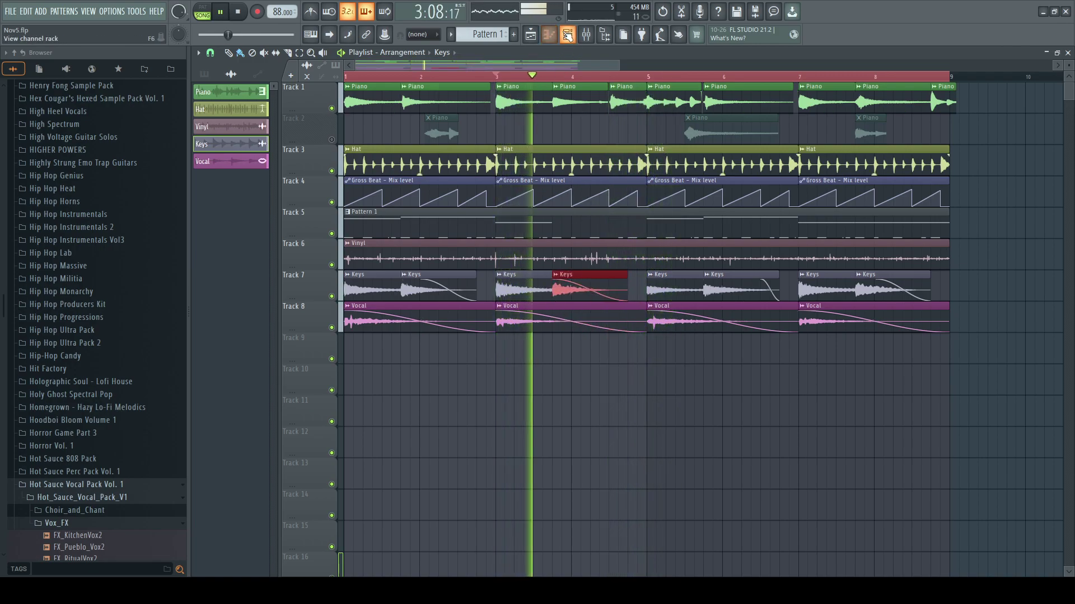
left_click(569, 40)
left_click(462, 237)
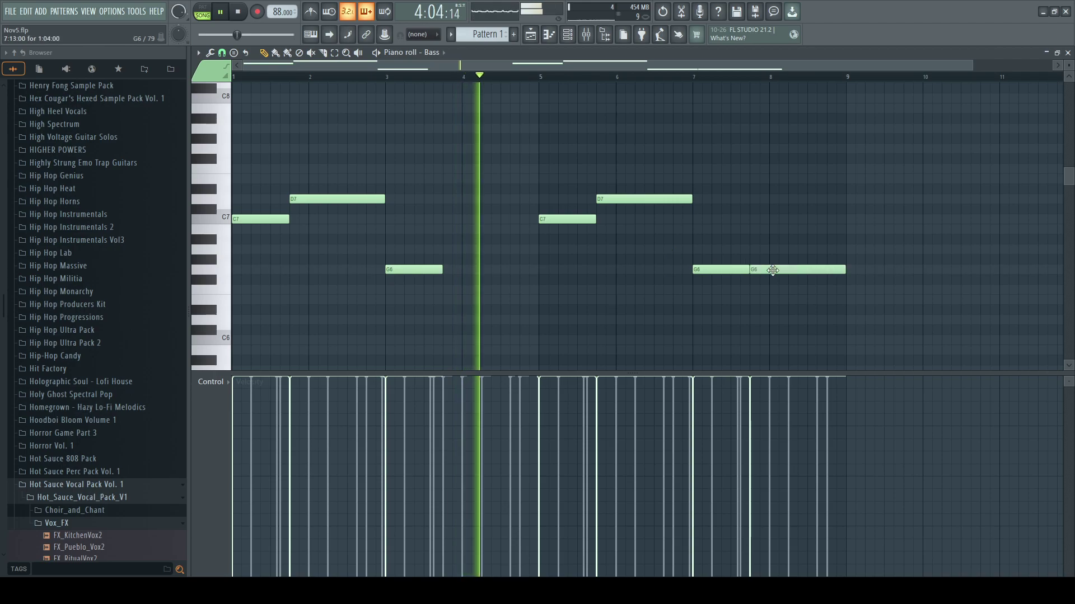
left_click(456, 270)
- Transpose all the bass notes down two octaves
key("ctrl+a")
key("ctrl+Down")
key("ctrl+Down")
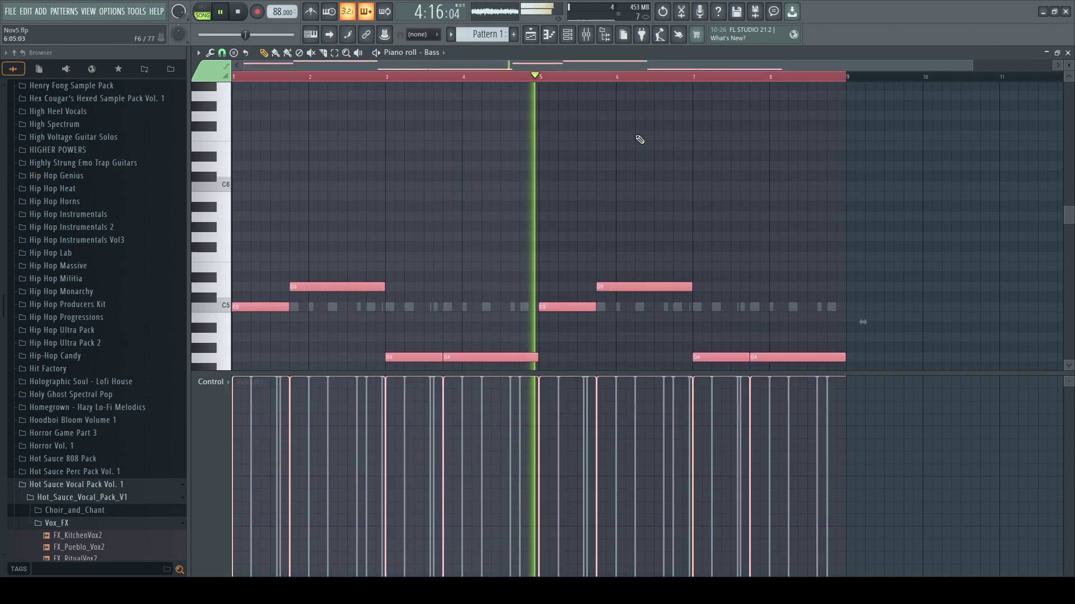
scroll(640, 139, "down", 3)
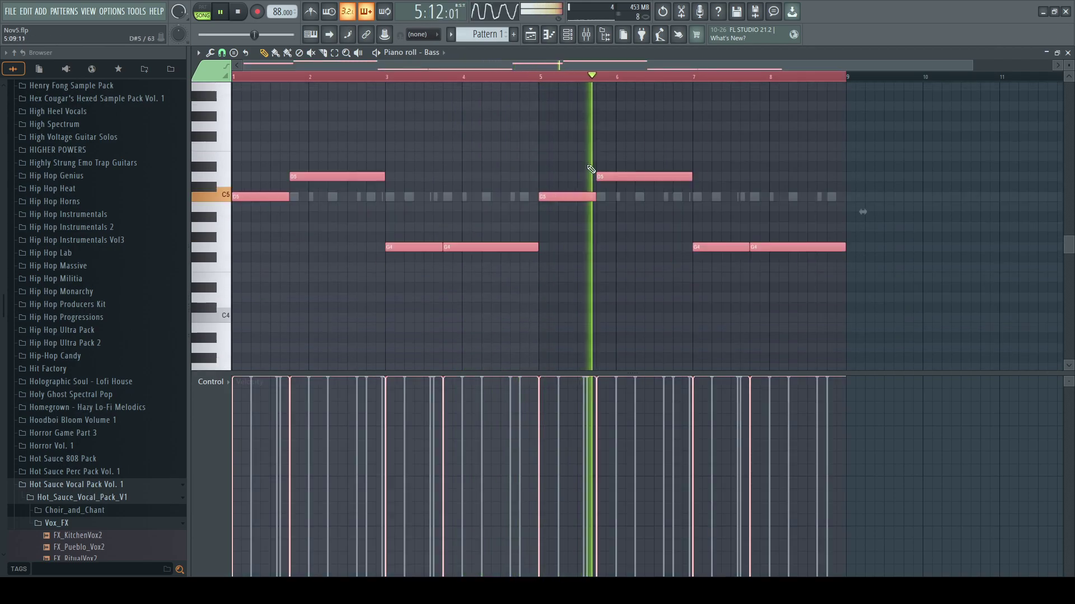
- Try the four G4 bass notes an octave higher at G5, comparing both octaves in playback
left_click_drag(433, 224, 789, 252)
key("ctrl+Up")
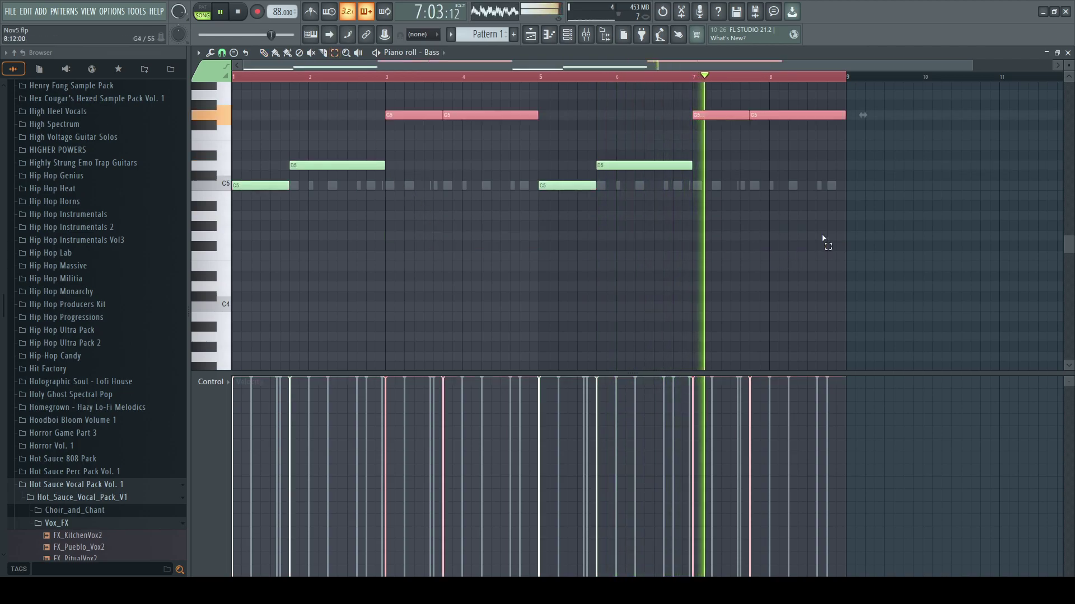
key("ctrl+Down")
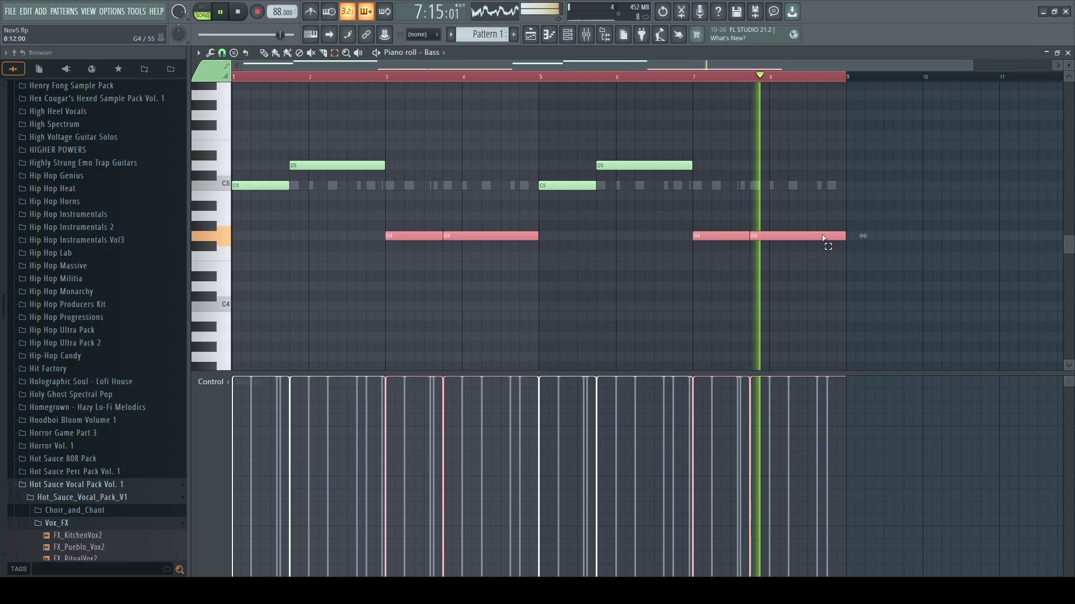
key("ctrl+Up")
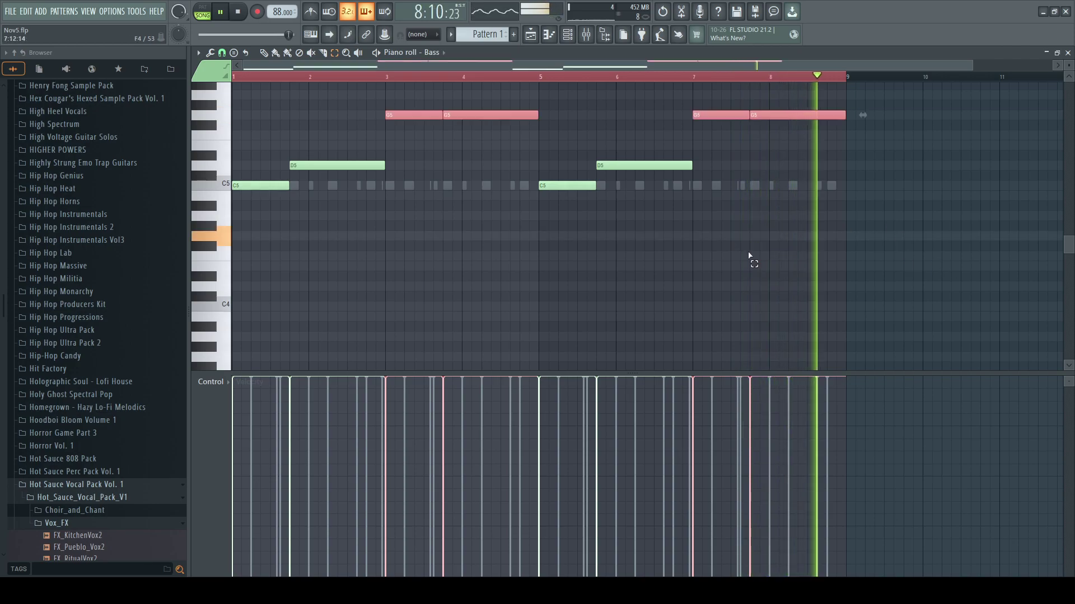
- Lower the longer G5 bass notes at step 13 of bars 3 and 7 by one octave to G4
left_click(513, 115)
left_click(829, 115)
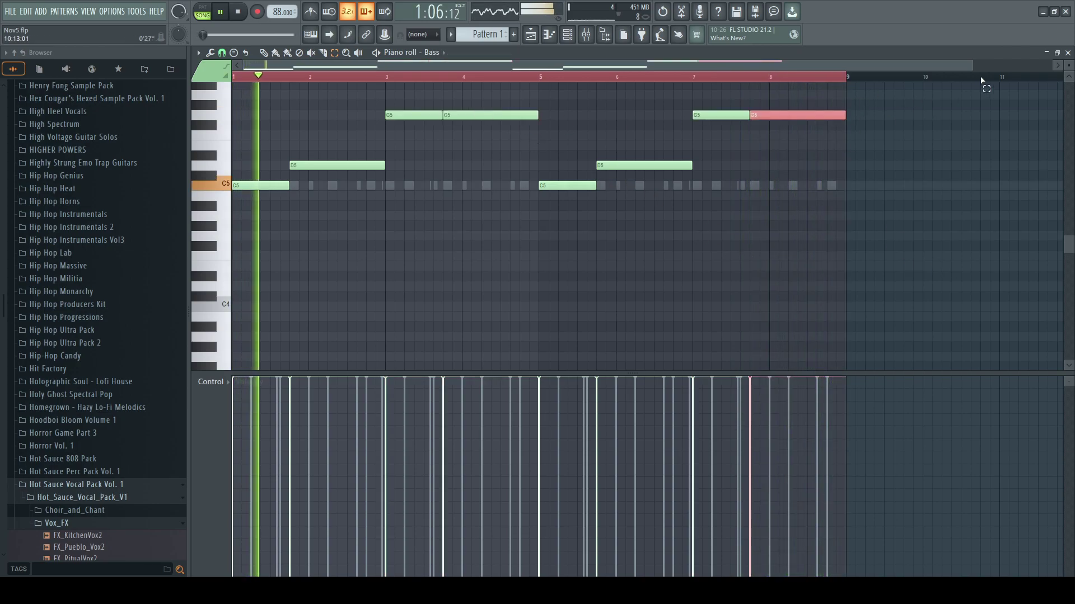
key("ctrl+Down")
left_click(455, 119)
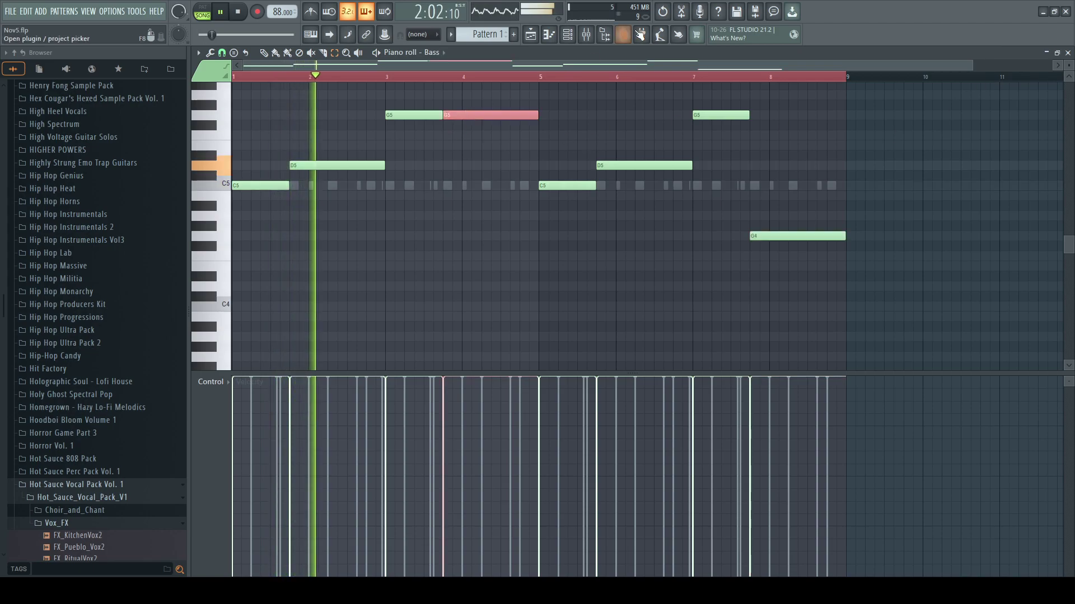
key("ctrl+Down")
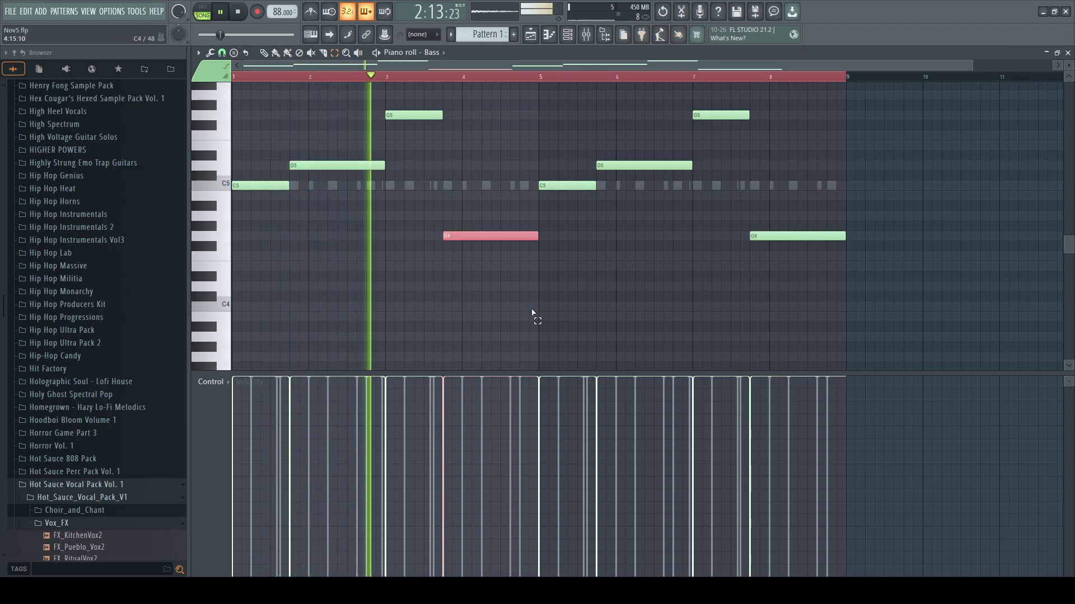
left_click(567, 36)
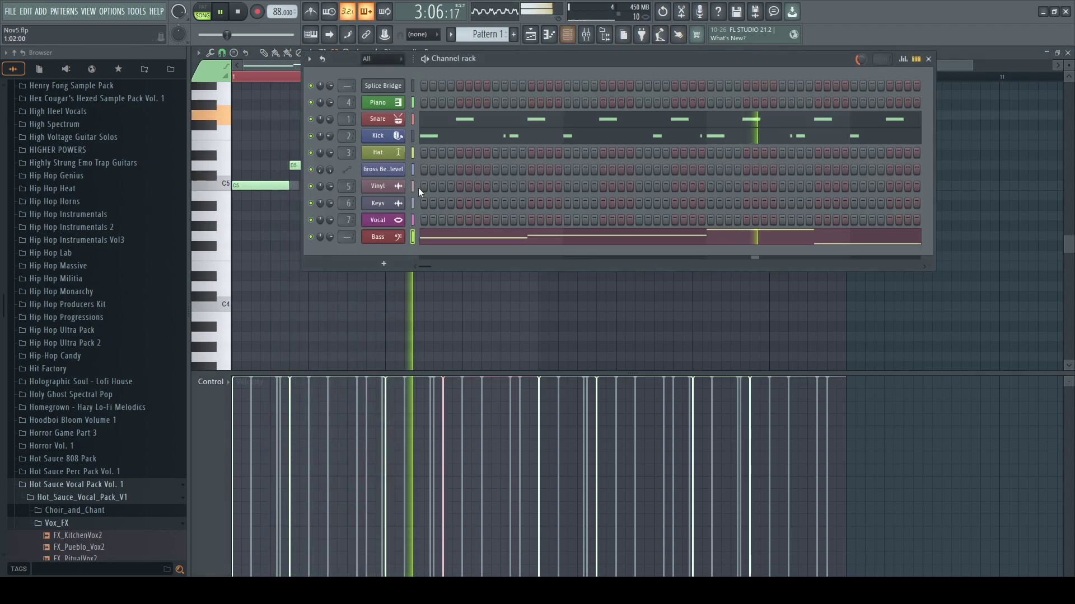
left_click(379, 238)
left_click(254, 168)
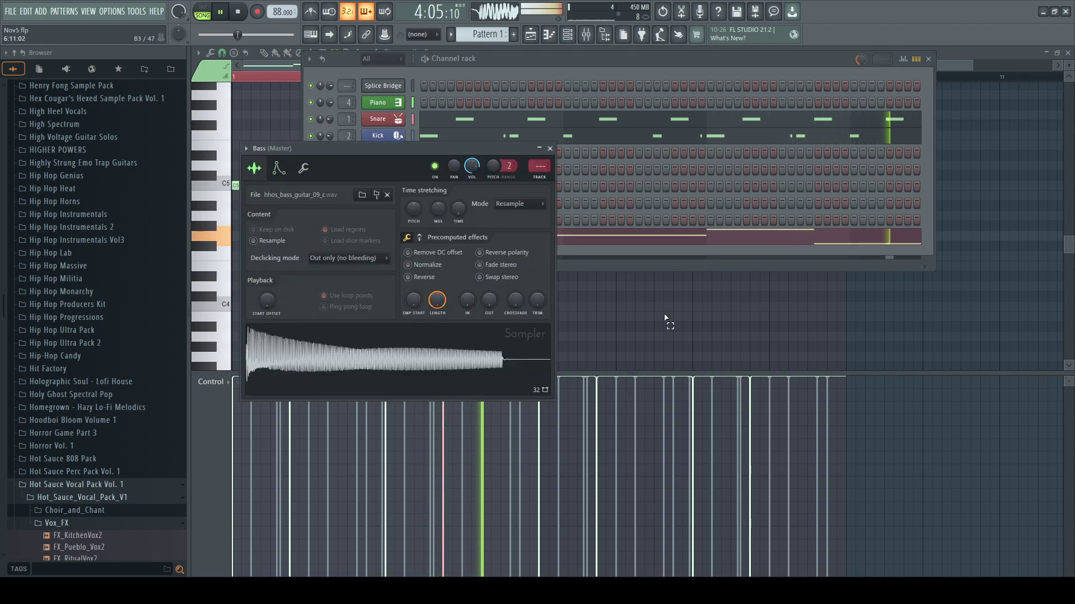
- Lower the remaining G5 bass notes at the start of bars 3 and 7 by one octave to G4
left_click(631, 312)
left_click(207, 116, "ctrl")
key("ctrl+Down")
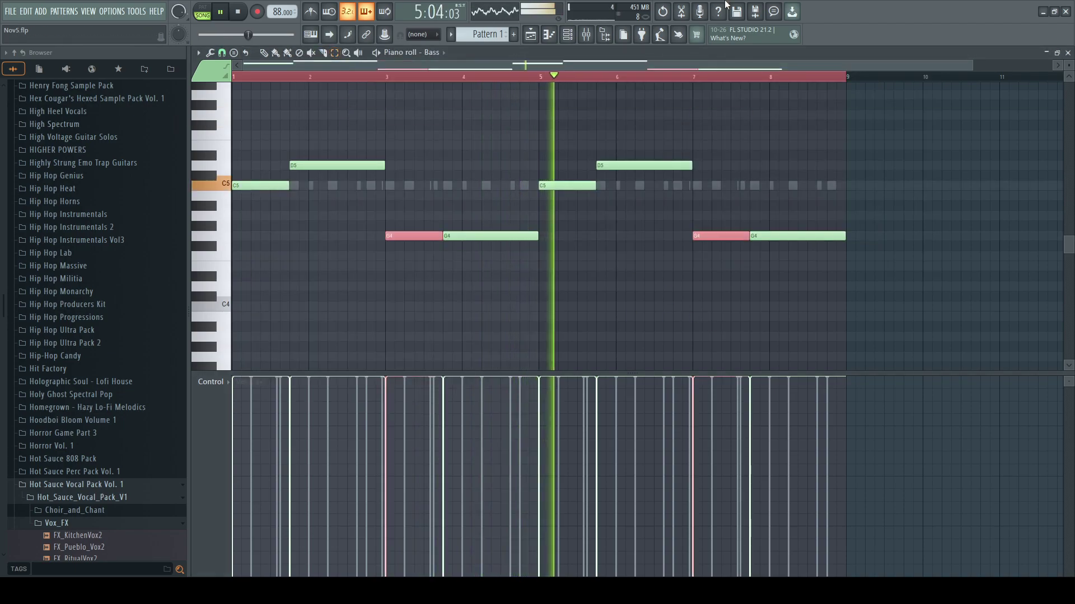
- Fade out the end of the Bass sample in its sampler and enable the channel's volume envelope
left_click(568, 36)
left_click(376, 238)
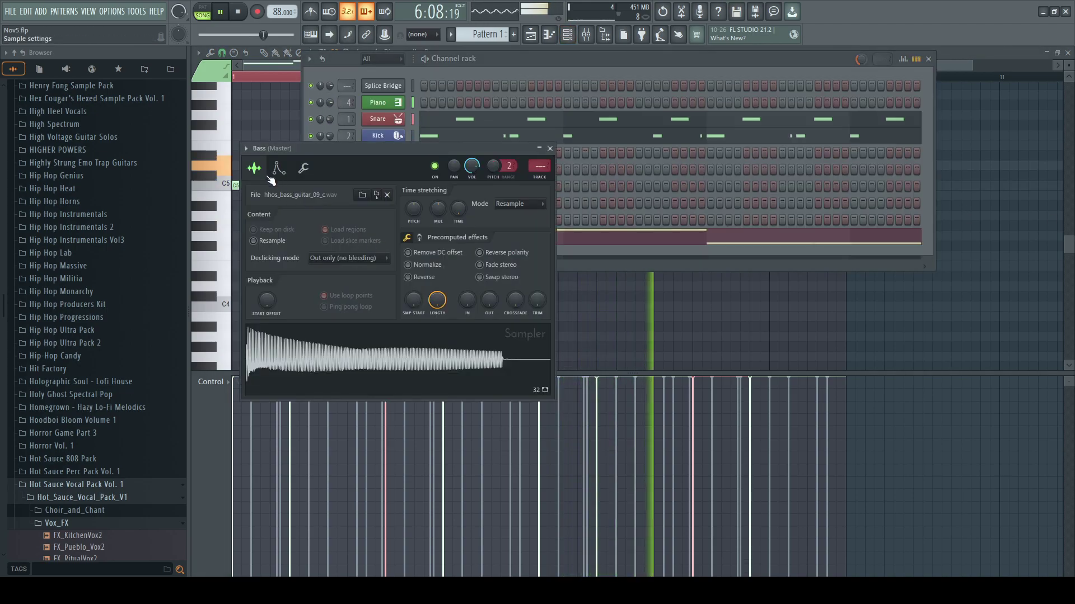
left_click_drag(489, 301, 489, 286)
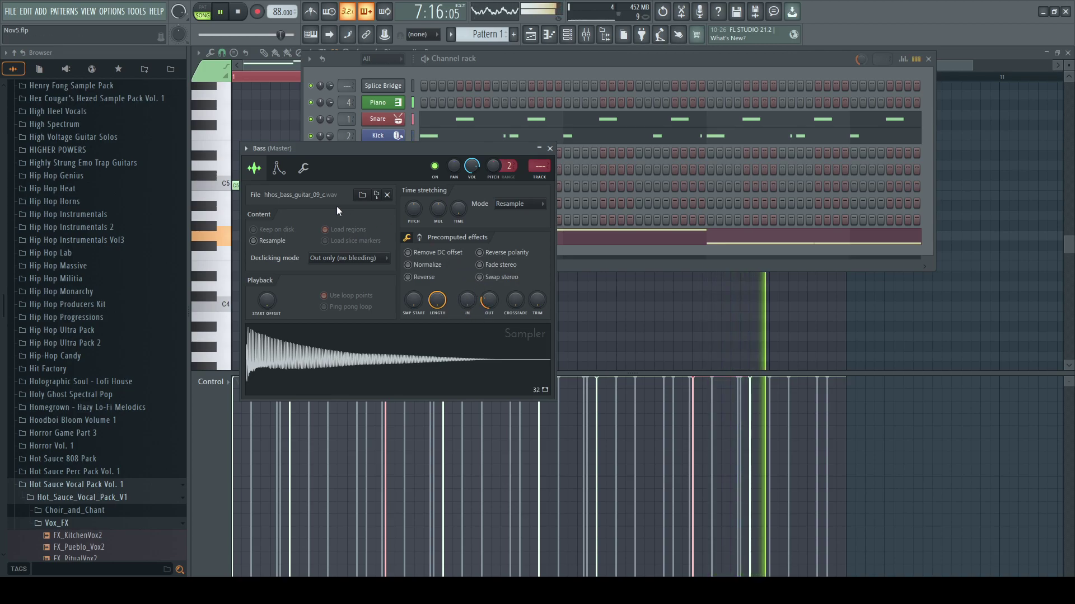
left_click(304, 169)
left_click(279, 170)
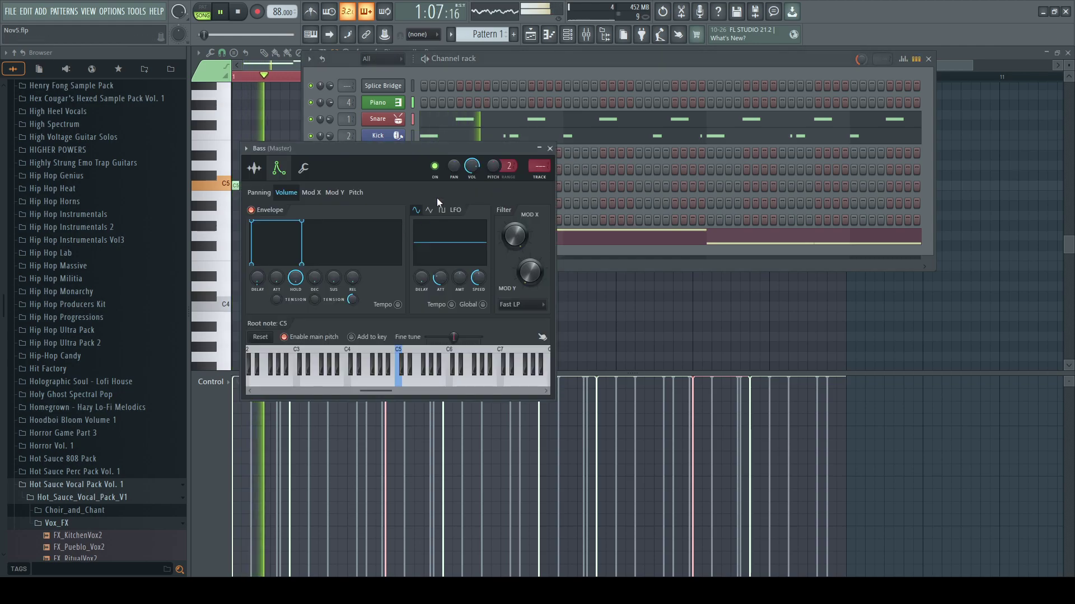
- Route the Bass channel to mixer track 8 and merge its stereo separation to mono
left_click(586, 34)
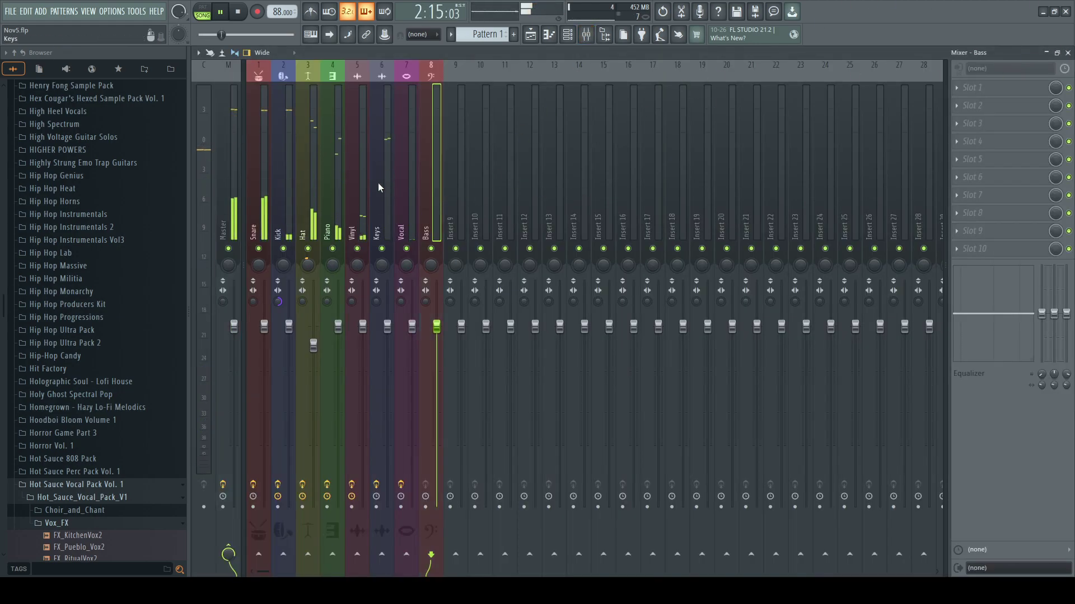
left_click_drag(427, 302, 424, 217)
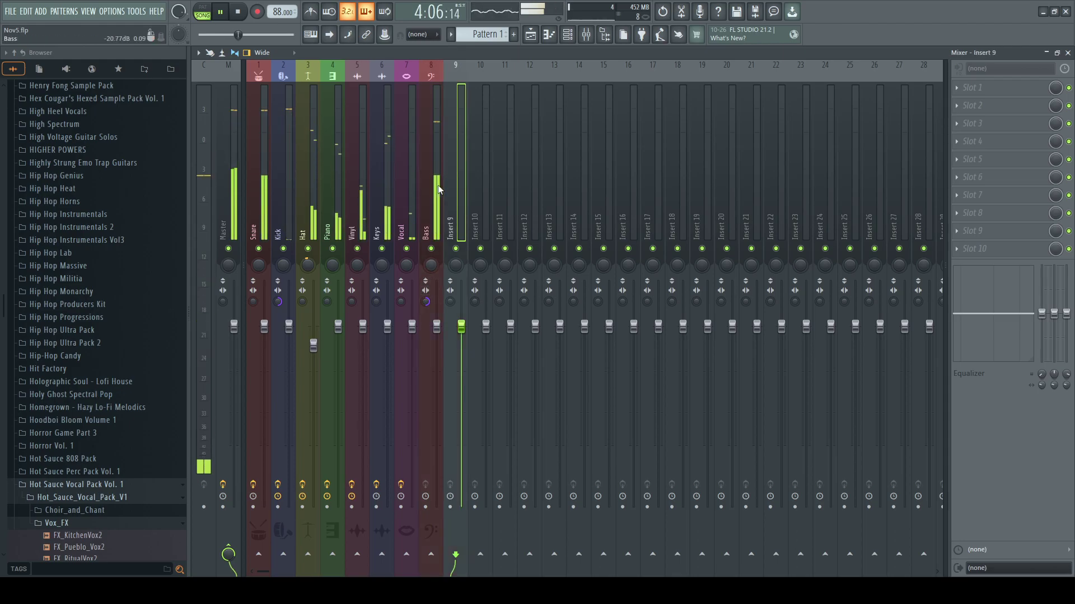
- Cut the Piano mixer track's lows below about 153 Hz with Fruity parametric EQ 2
left_click(305, 199)
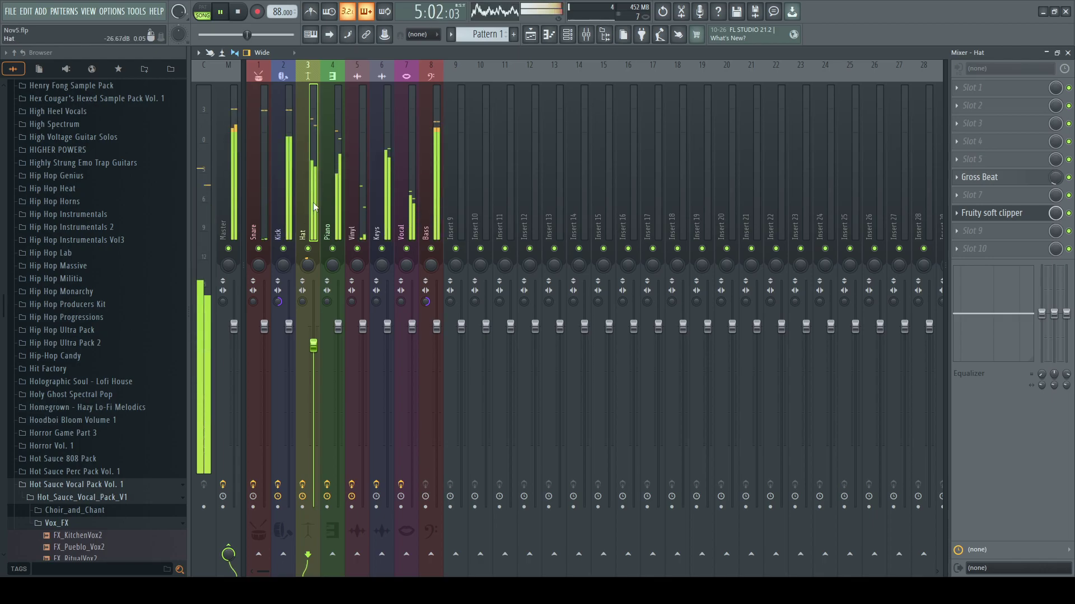
left_click(385, 211)
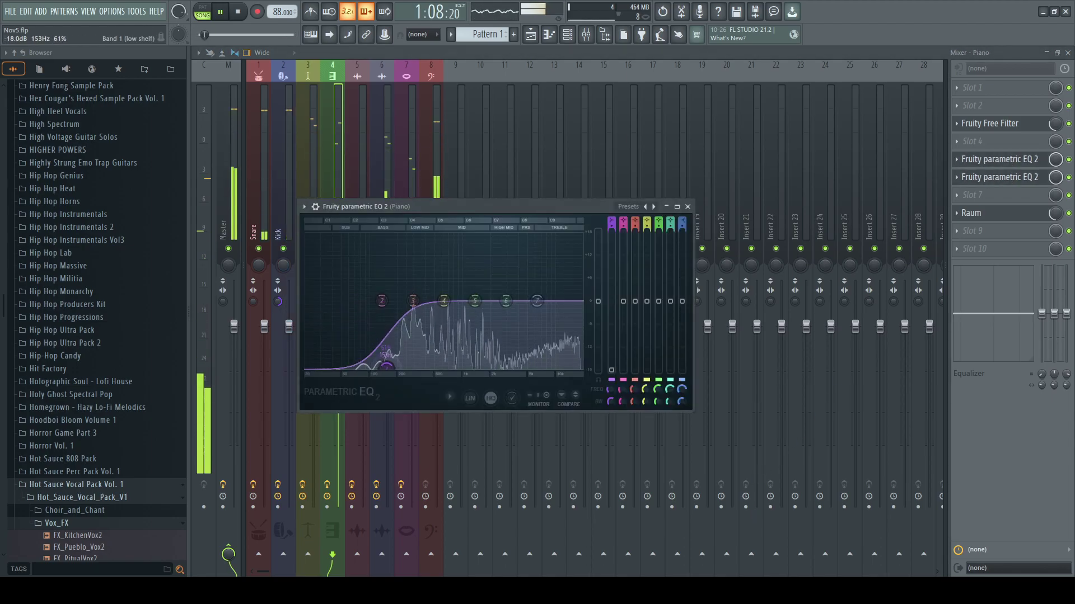
left_click_drag(394, 374, 368, 352)
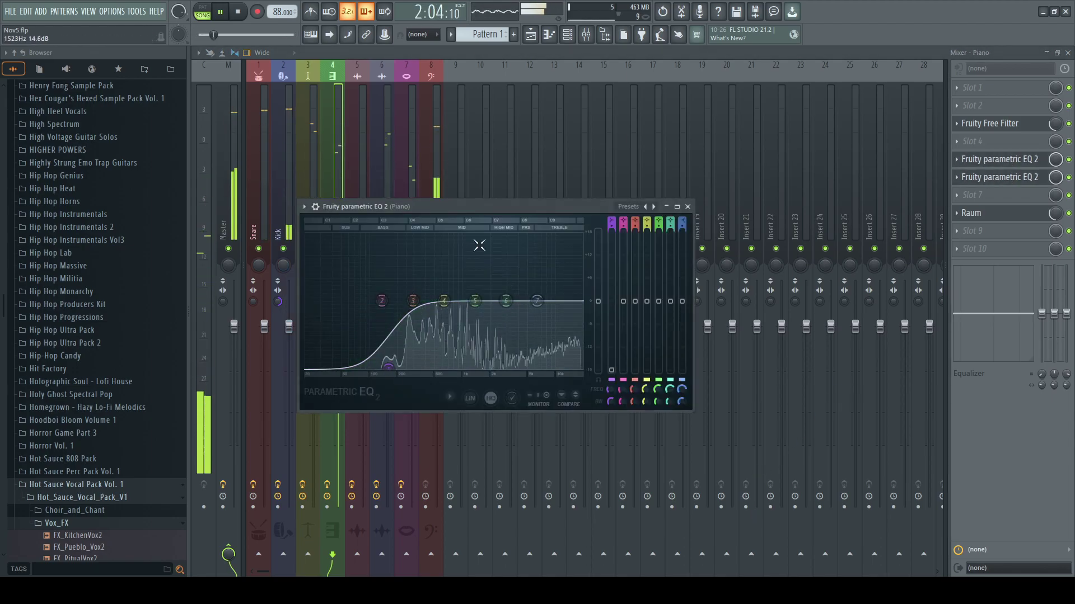
- Save the project and close the mixer, channel rack and plugin windows to return to the playlist
left_click(395, 168)
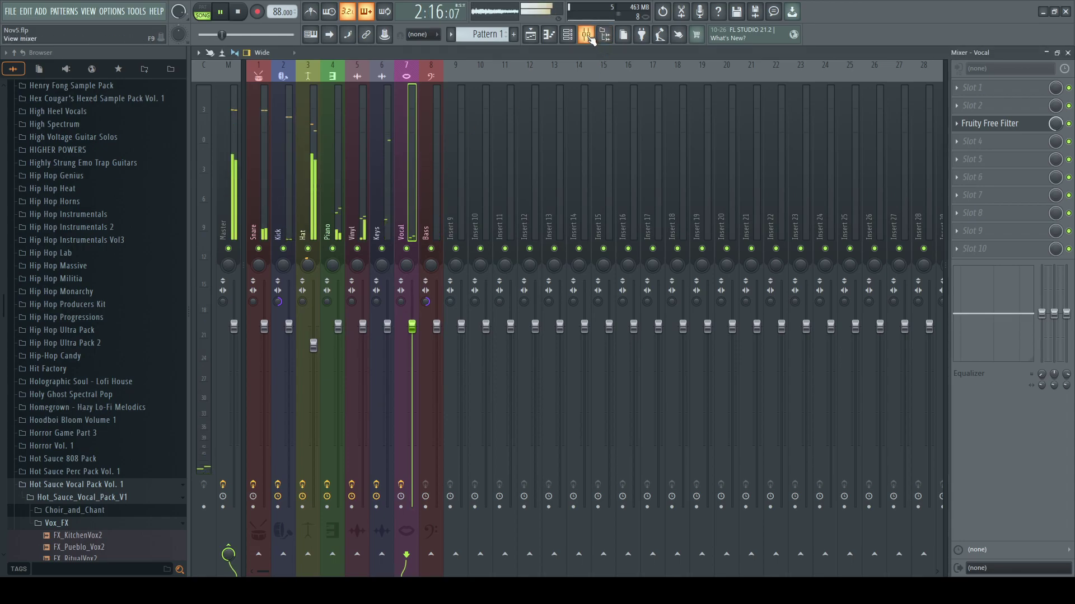
left_click(568, 35)
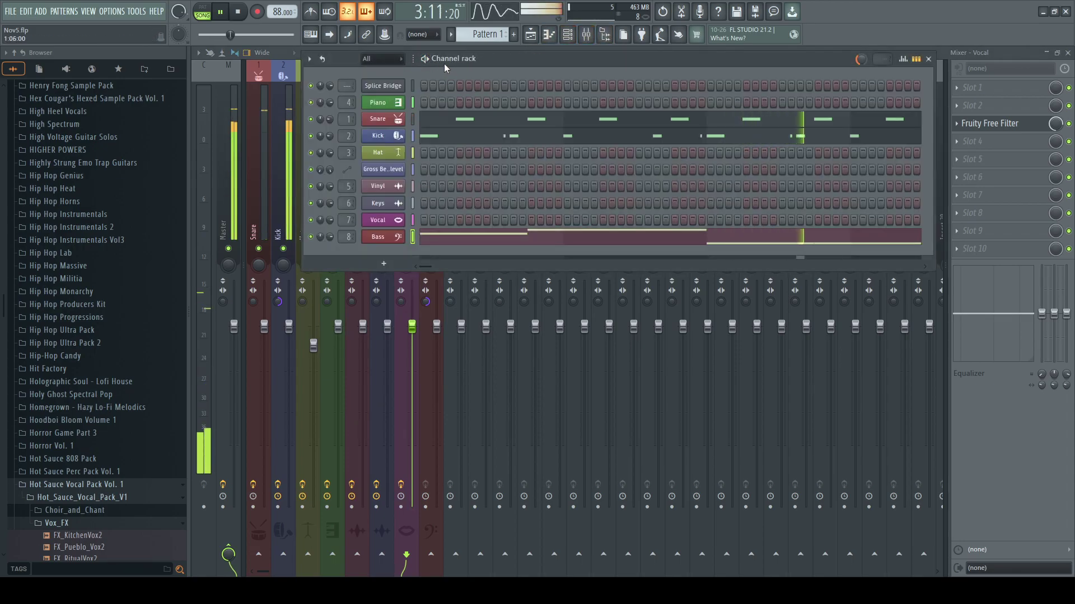
left_click(277, 168)
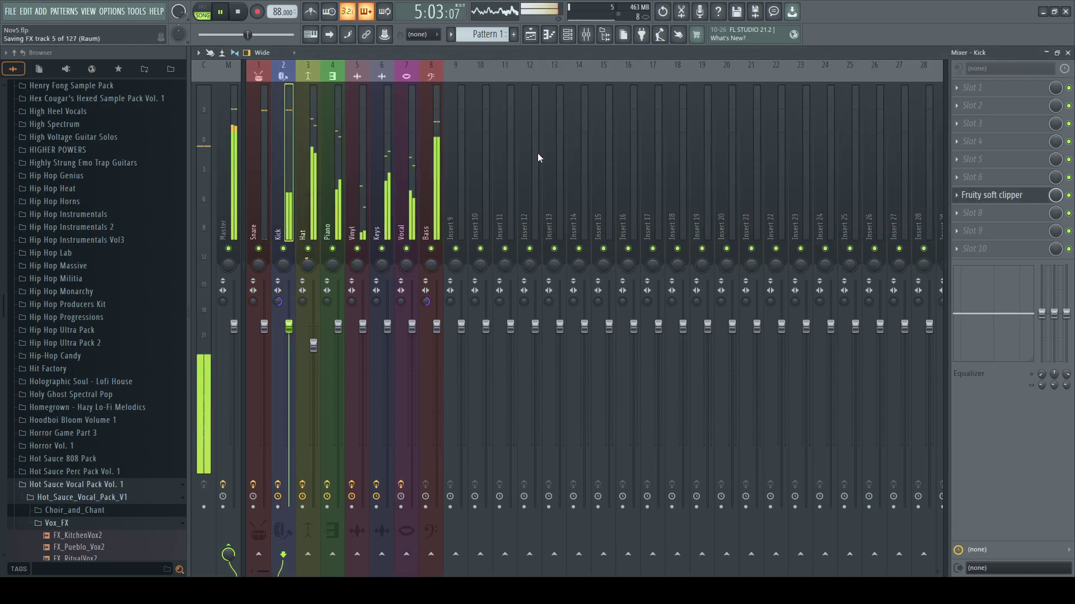
left_click(1068, 53)
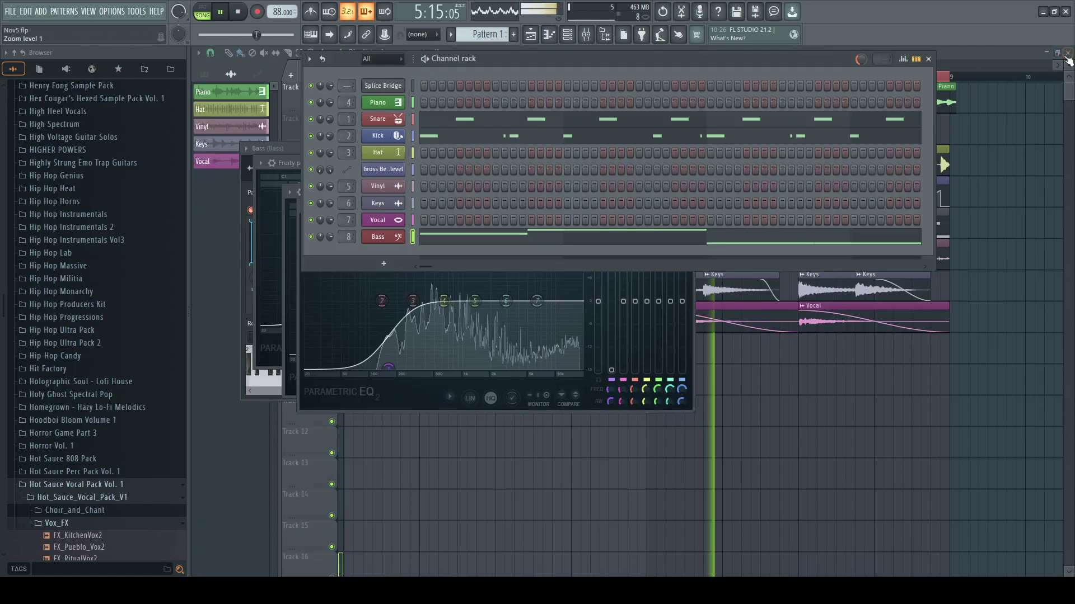
left_click(1006, 283)
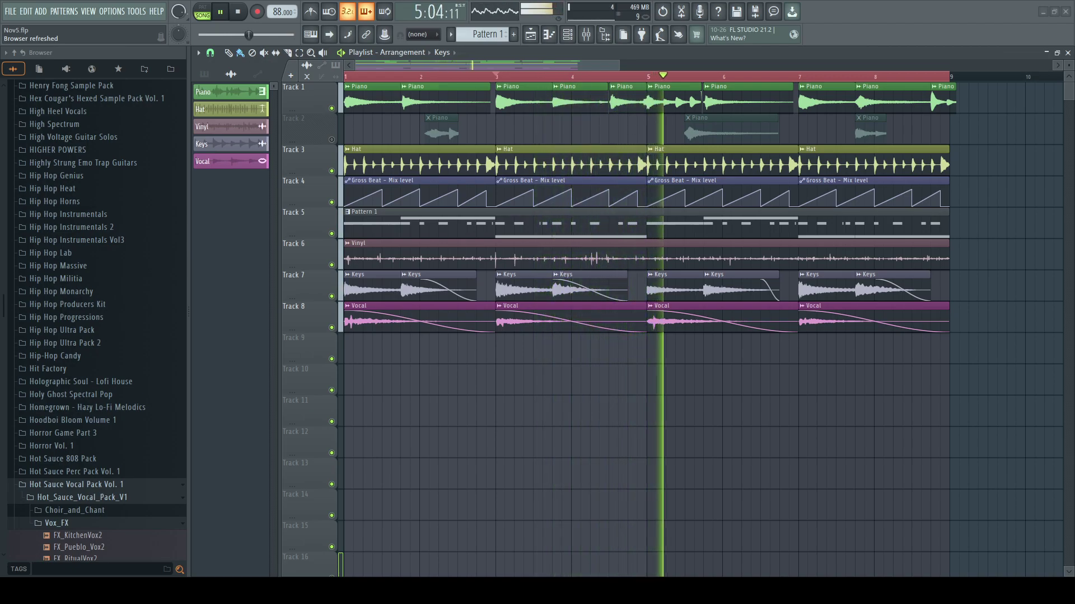
- Add the FF2_100_kit_tape_vinyl_fire_melody sample to Track 9 as two-bar clips starting at step 9 of bars 2 and 6
left_click_drag(1074, 474, 513, 347)
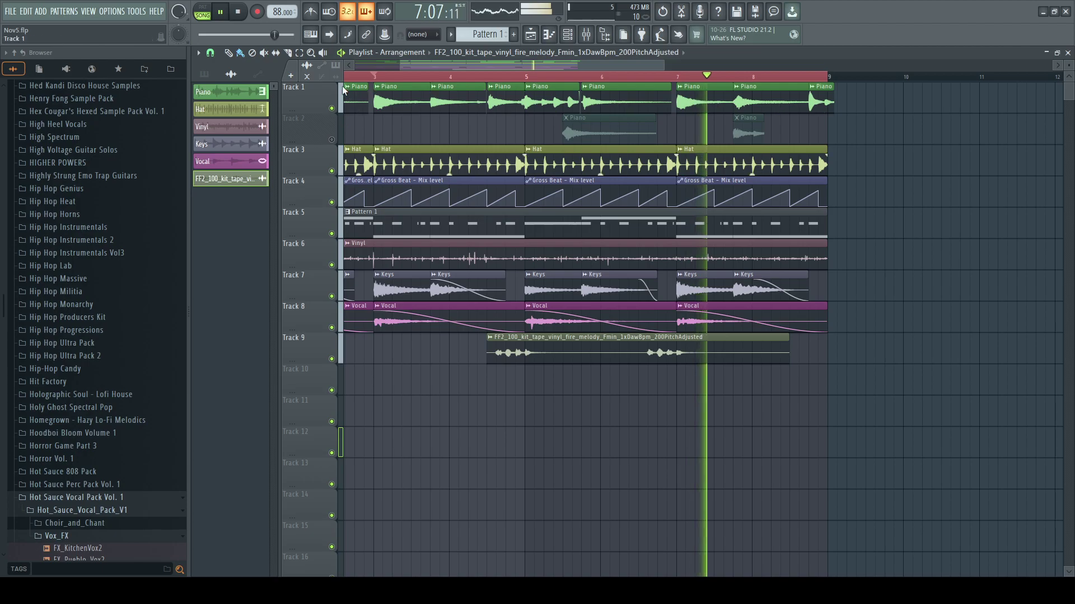
left_click_drag(486, 338, 638, 338)
left_click_drag(489, 70, 315, 90)
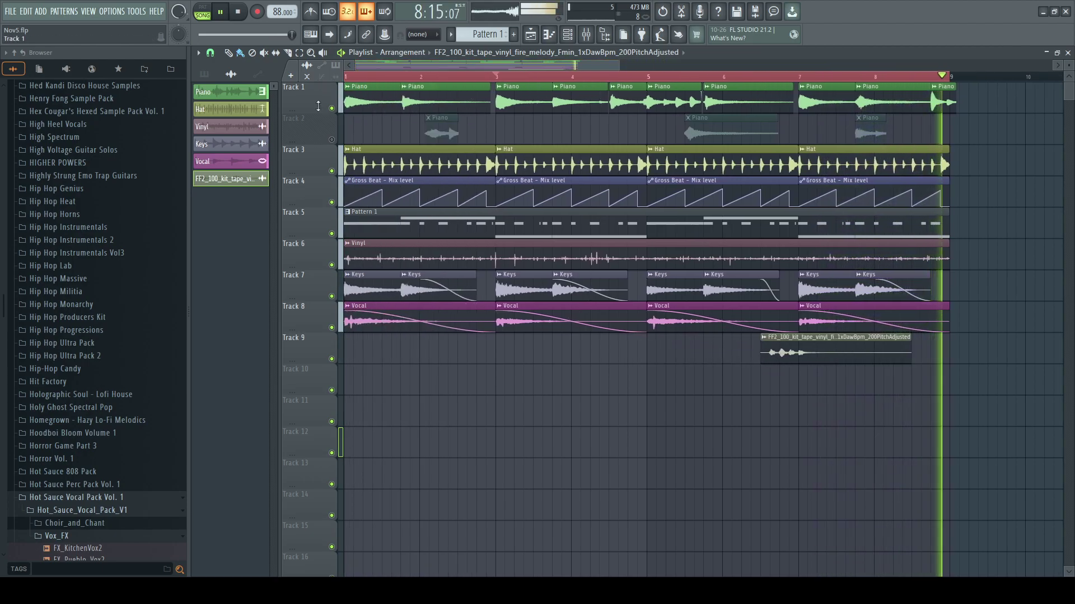
left_click(472, 353)
left_click_drag(501, 355, 492, 355)
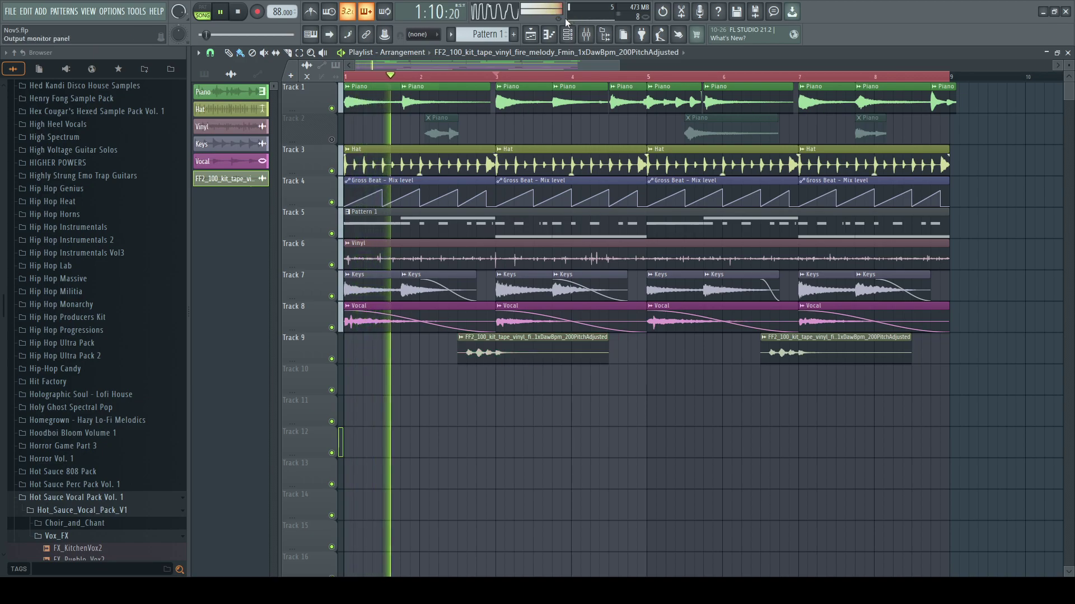
- Rename the vinyl fire melody channel Lick and link it to mixer track 9
key("F6")
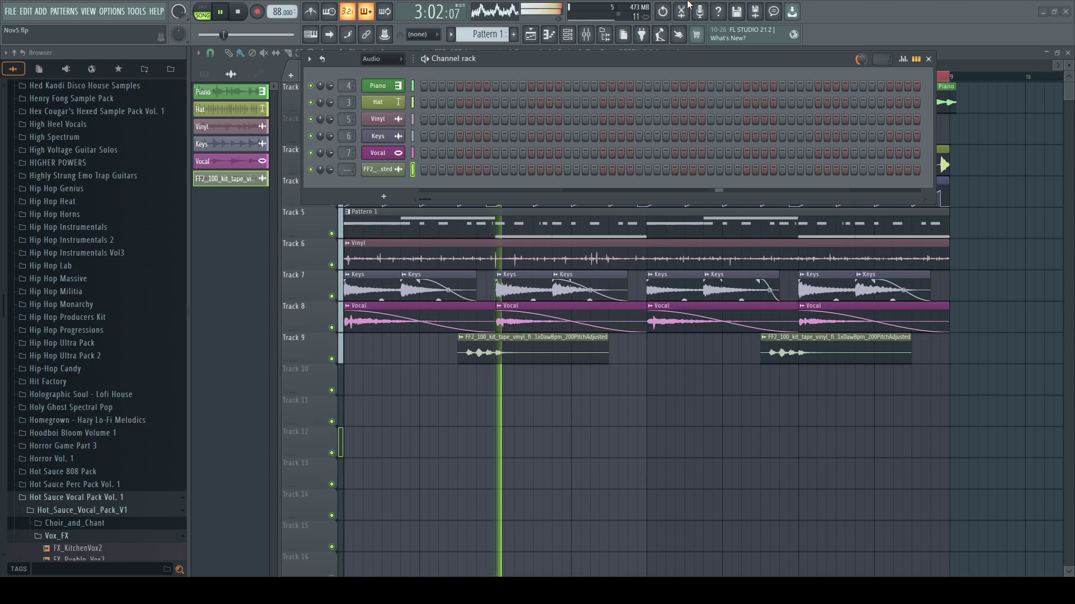
left_click(371, 170)
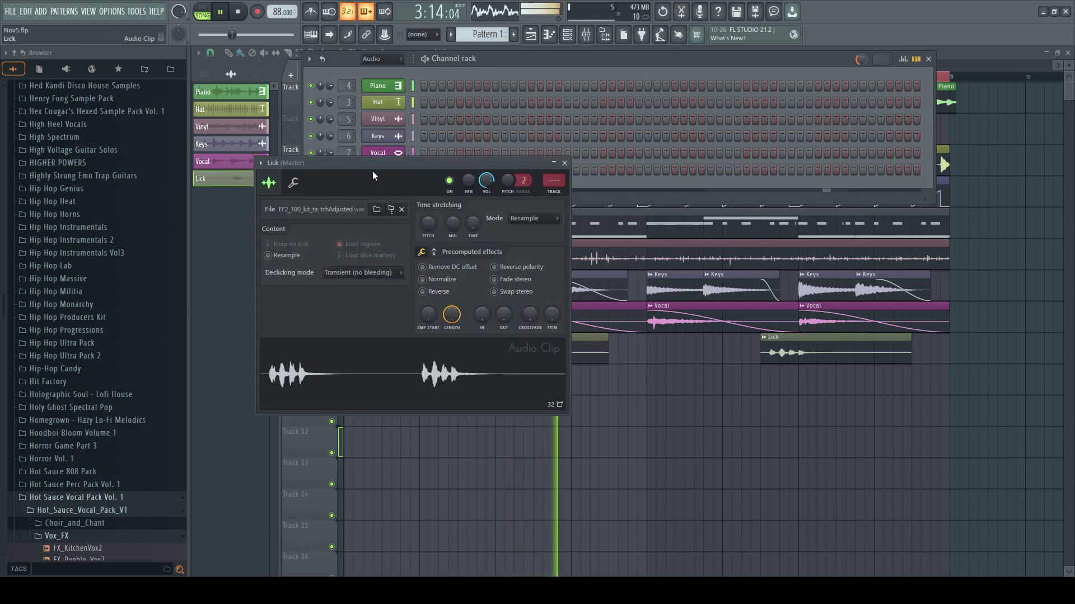
left_click(587, 35)
left_click(461, 208)
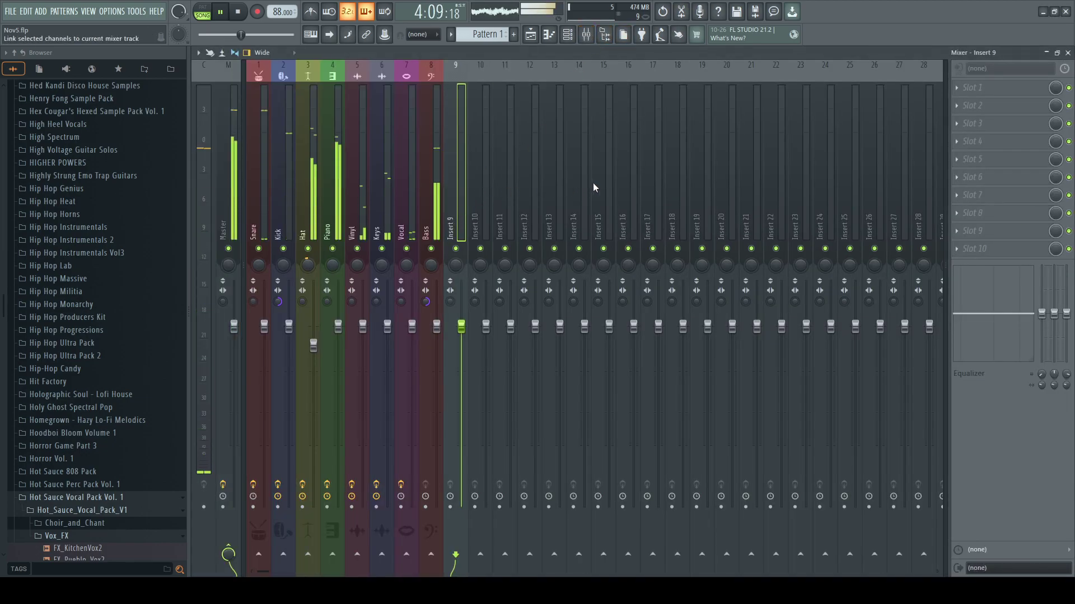
- Add a low-pass Fruity Free Filter at 45% mix and a Fruity Delay 3 to the Lick mixer track
left_click(780, 36)
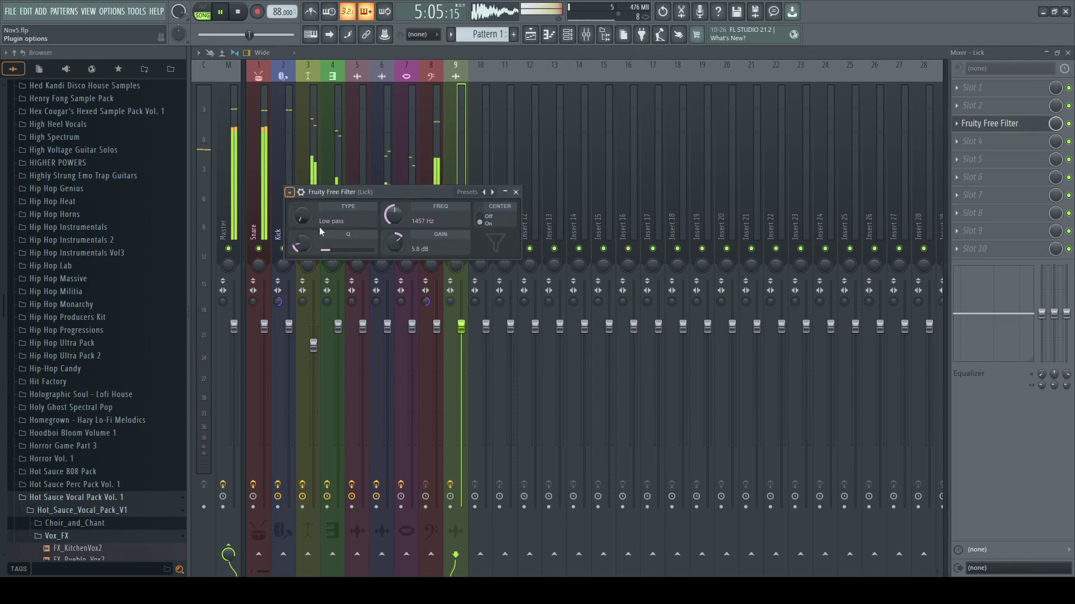
left_click_drag(1055, 128, 1055, 147)
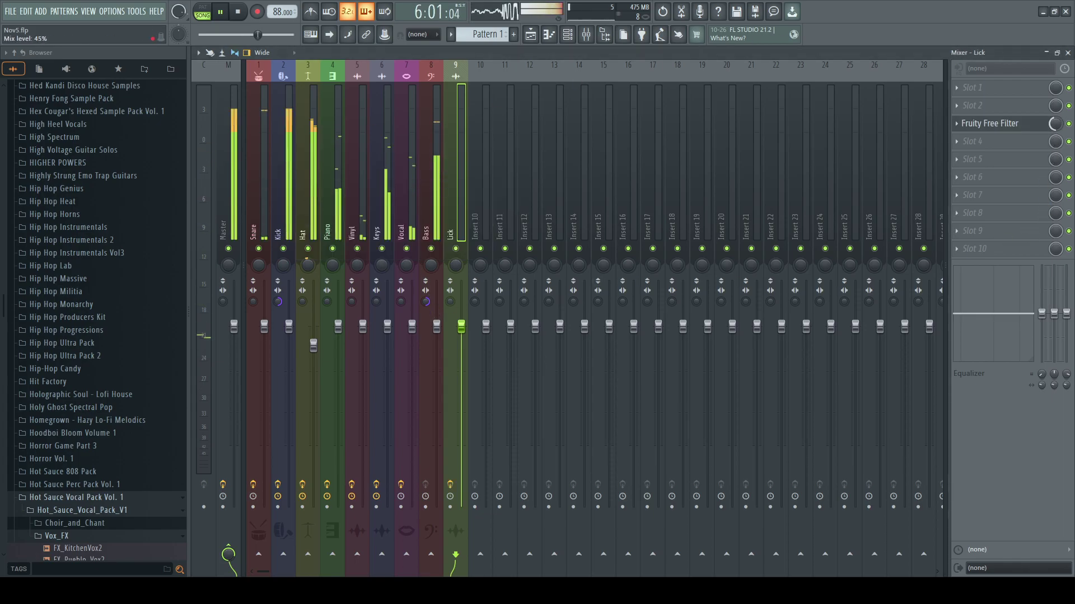
left_click(720, 145)
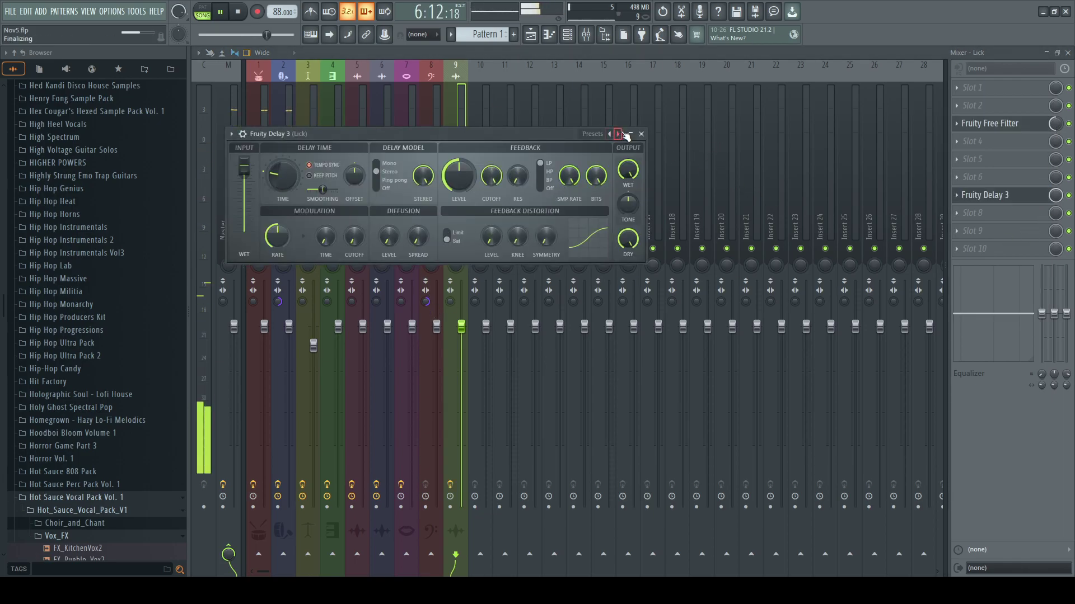
- Close Fruity Delay 3, inspect the effect chains of the Keys, Vocal, Vinyl and Snare mixer tracks, and return to the playlist
left_click(1037, 191)
left_click(736, 196)
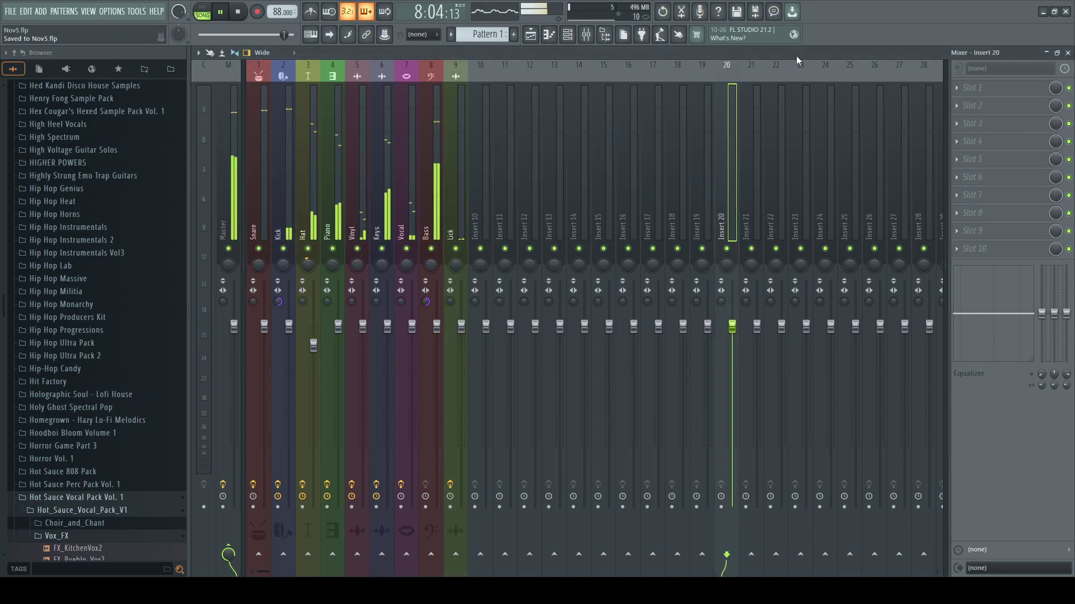
left_click(384, 183)
left_click(423, 198)
left_click(372, 201)
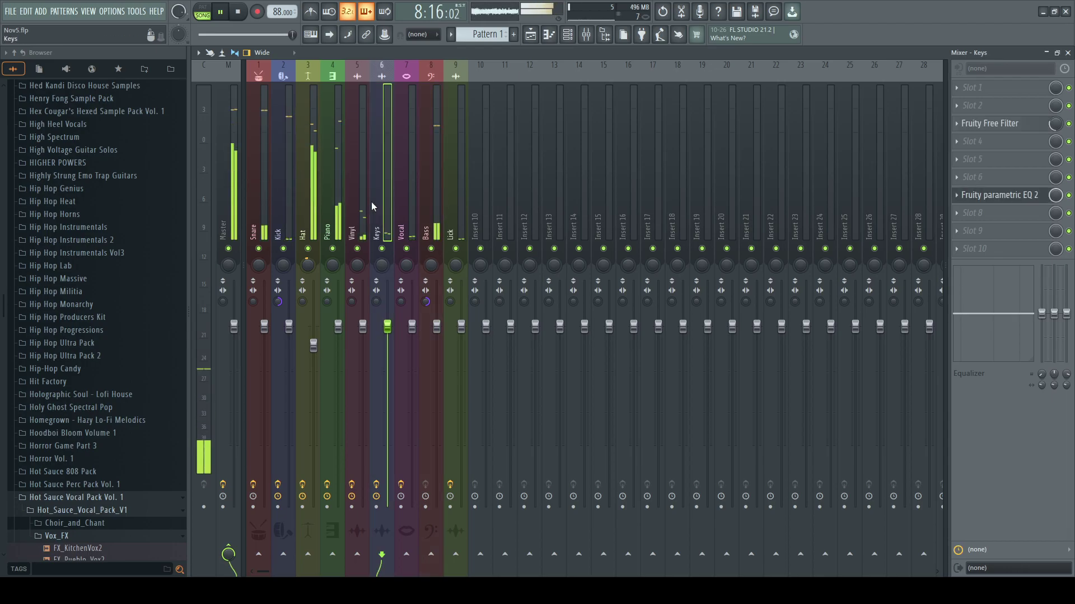
left_click(338, 209)
left_click(411, 188)
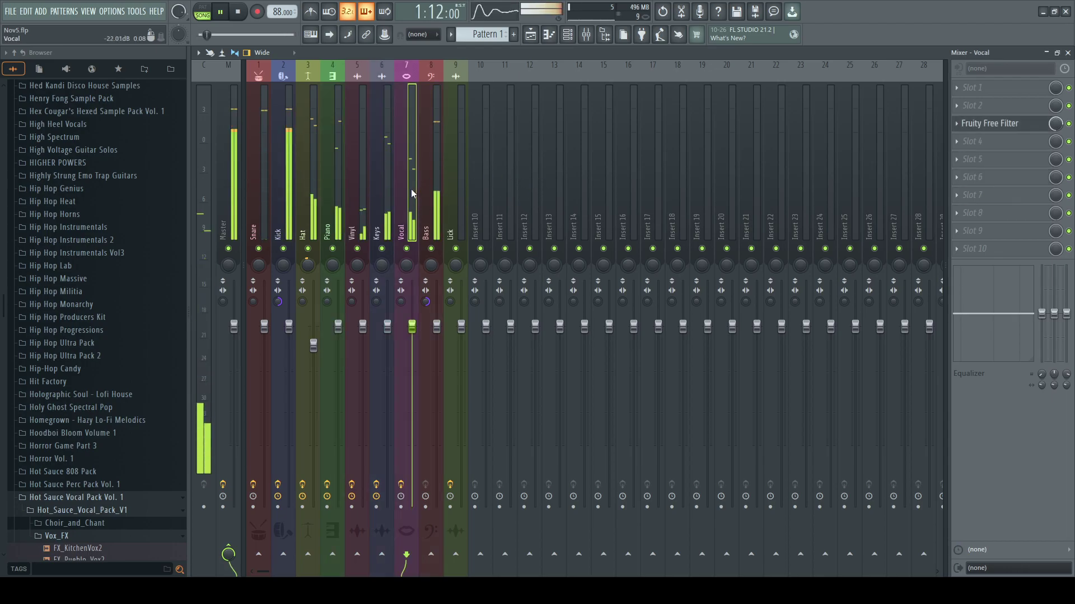
left_click(362, 210)
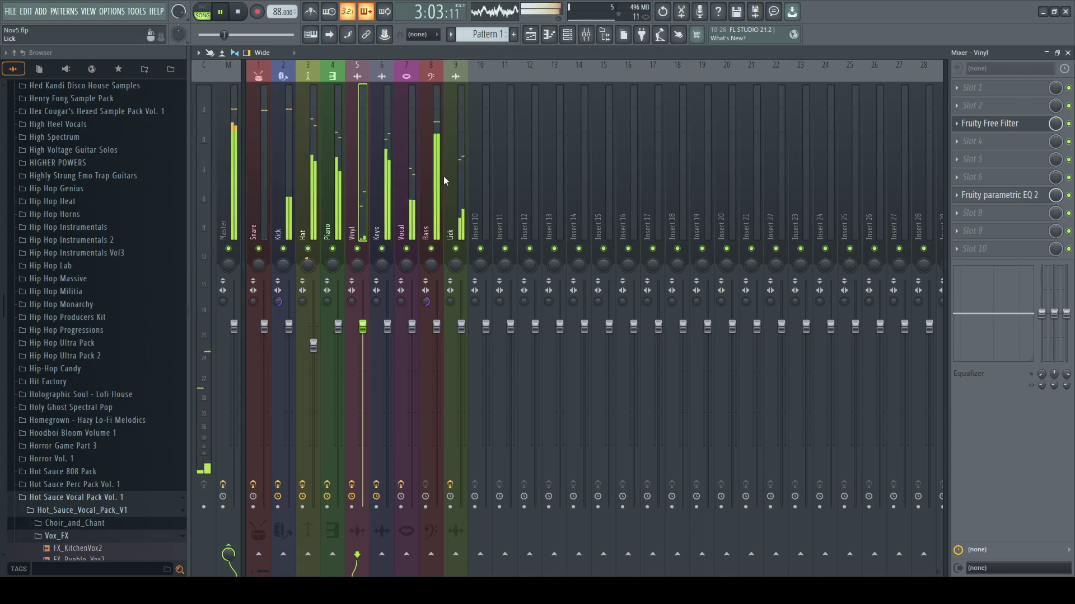
left_click(266, 200)
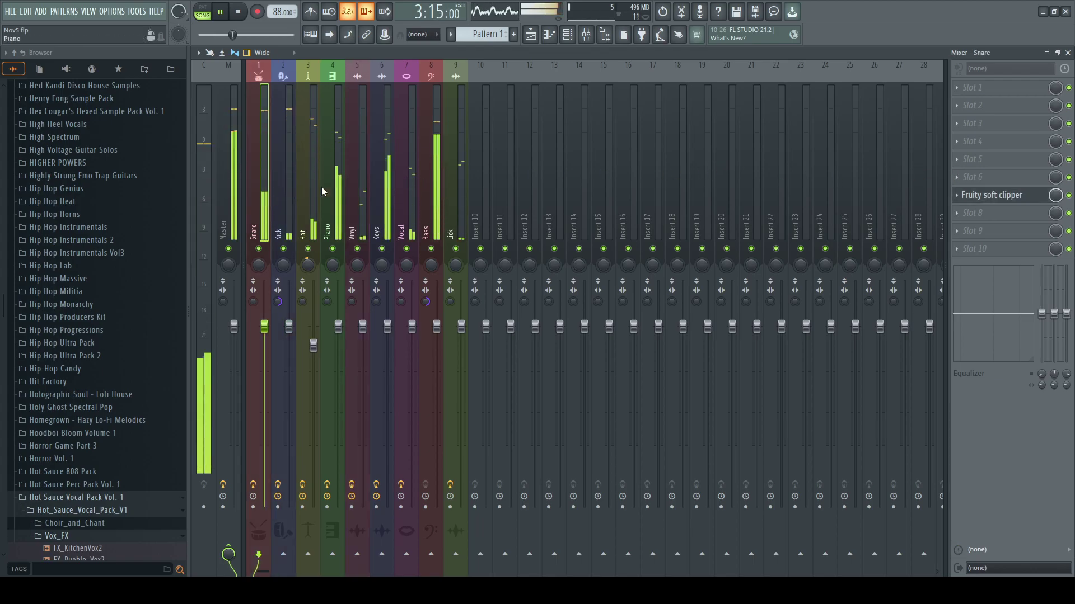
left_click(1067, 52)
left_click(943, 167)
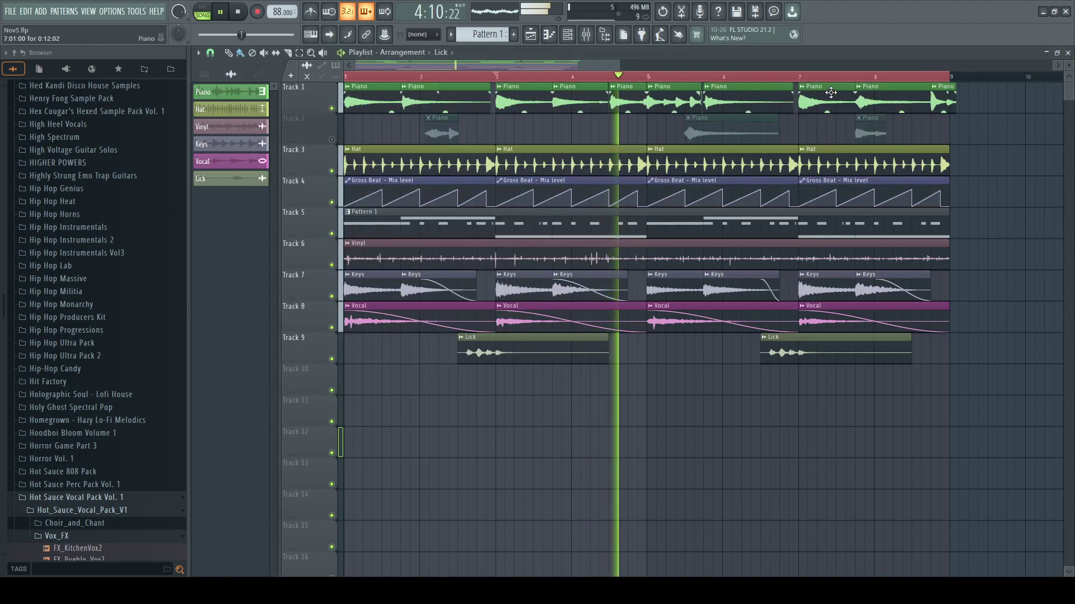
- Add the UVPC_120_Kit_Loop_Complete_Me_Vocal_Chop_WET_Fmin loop to Track 10, spanning bars 1 to 8
left_click_drag(619, 67, 597, 67)
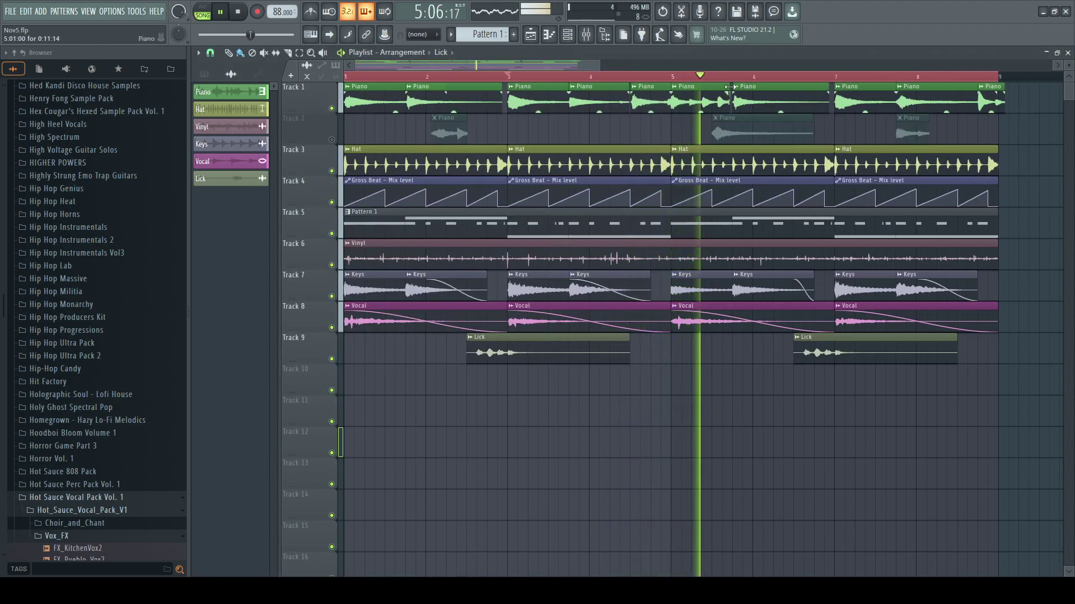
left_click(567, 34)
scroll(382, 62, "up", 1)
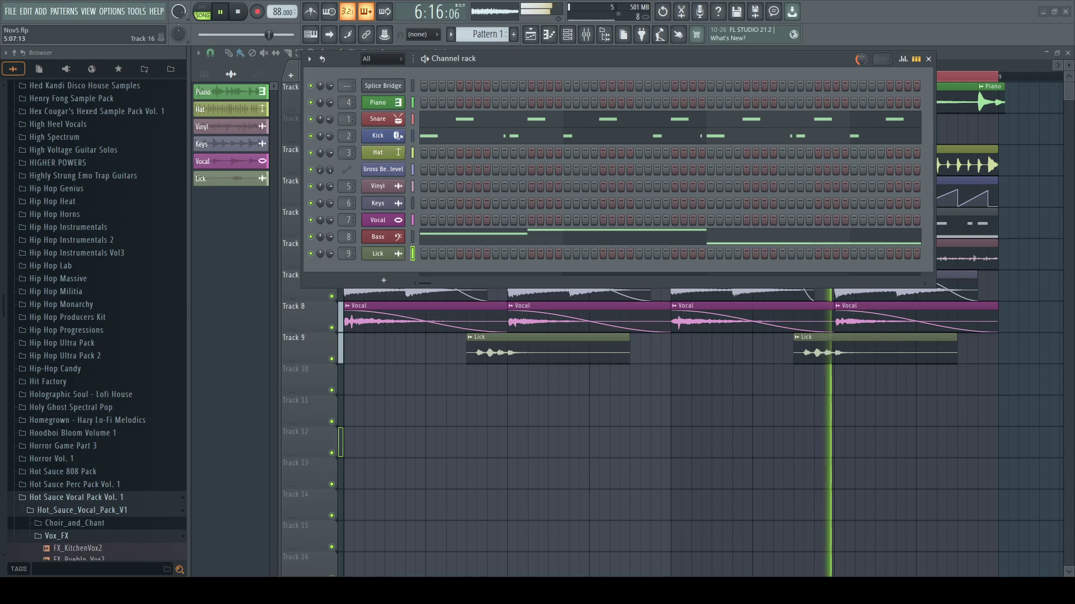
left_click_drag(1029, 442, 250, 358)
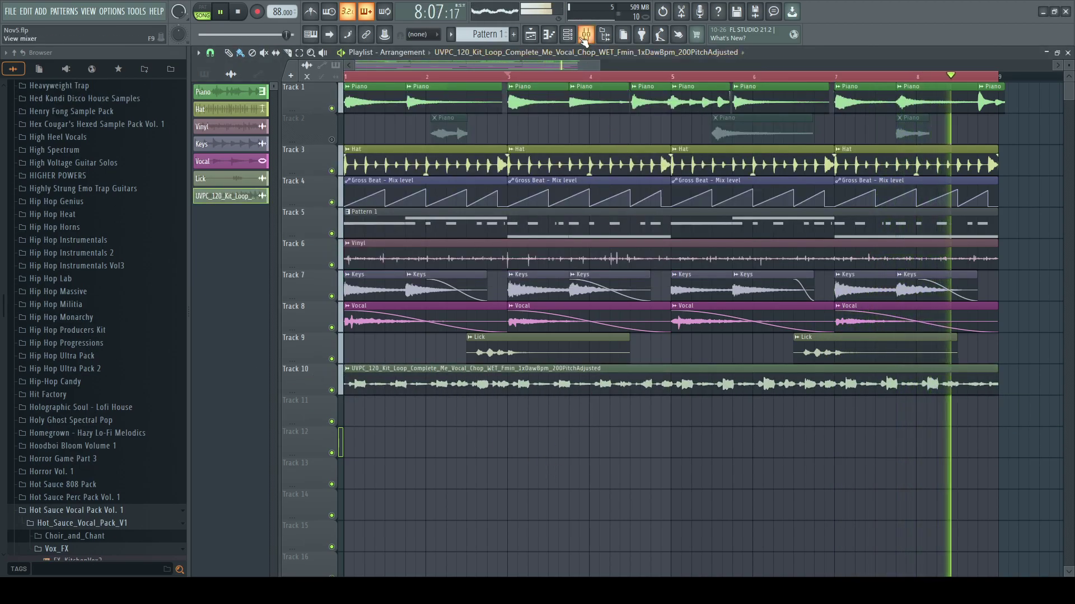
- Rename the vocal chop channel Chops and link it to mixer track 10
key("F6")
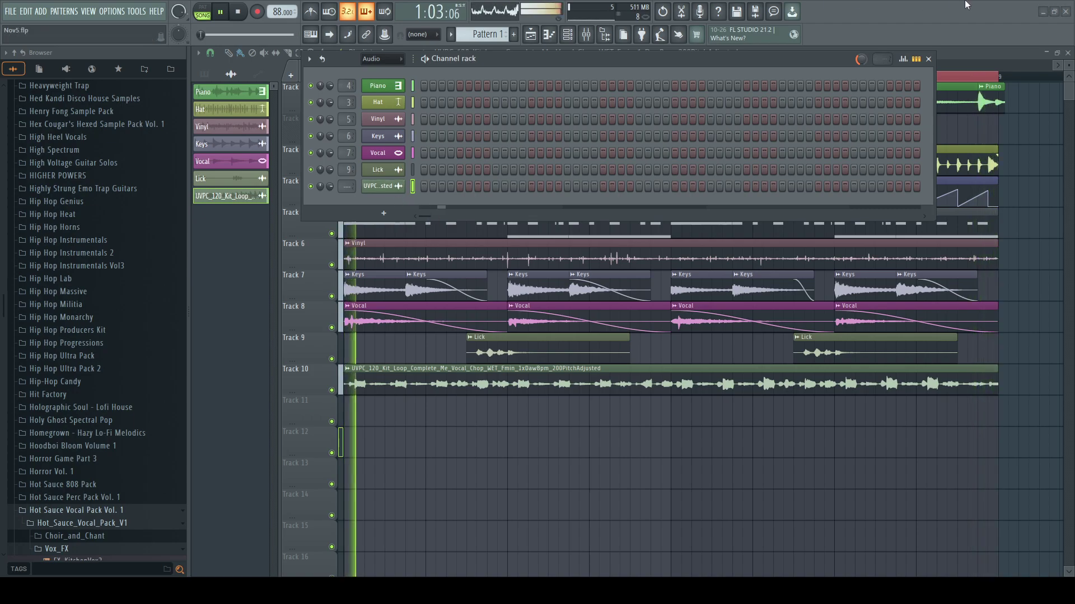
type("Chops")
key("Return")
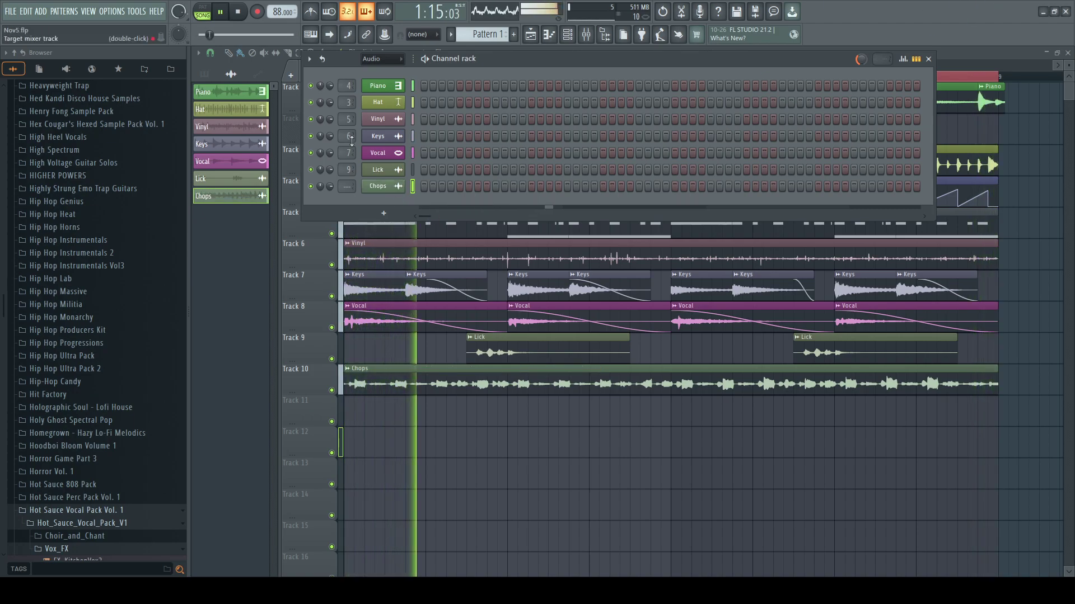
left_click(377, 186)
key("F9")
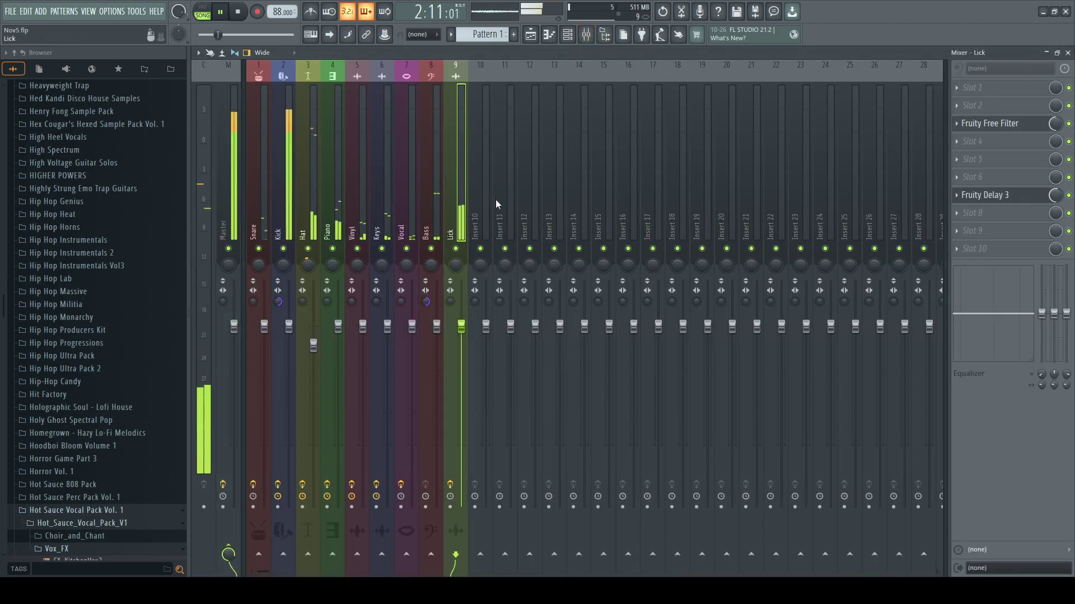
left_click(473, 202)
key("ctrl+l")
left_click(1067, 53)
right_click(763, 436)
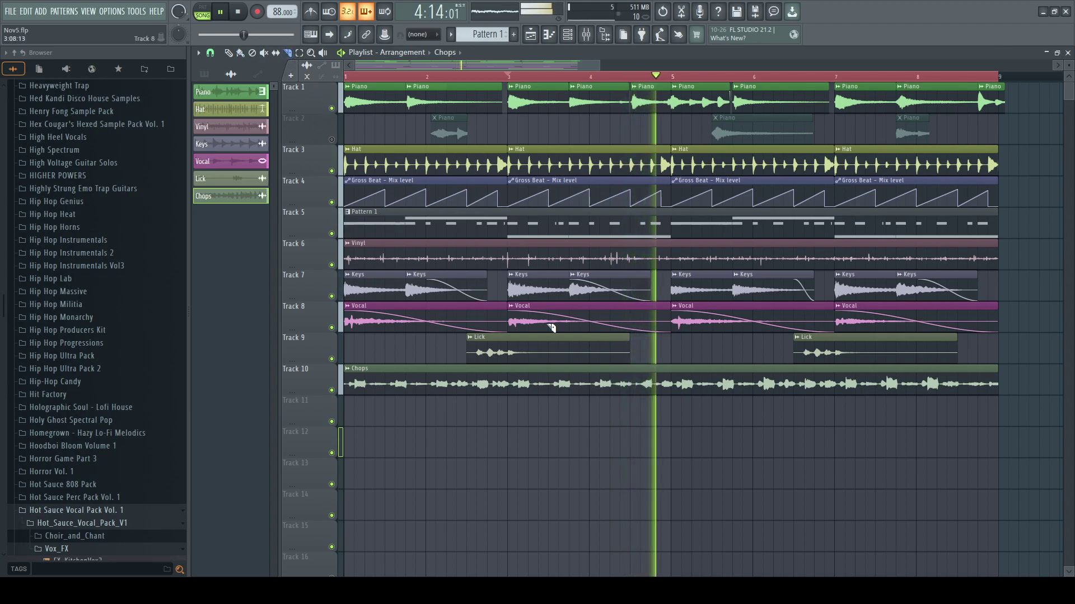
- Slice the Chops clip near the ends of bars 2, 4, 6 and 8 and at the starts of bars 3 and 7
left_click(661, 376)
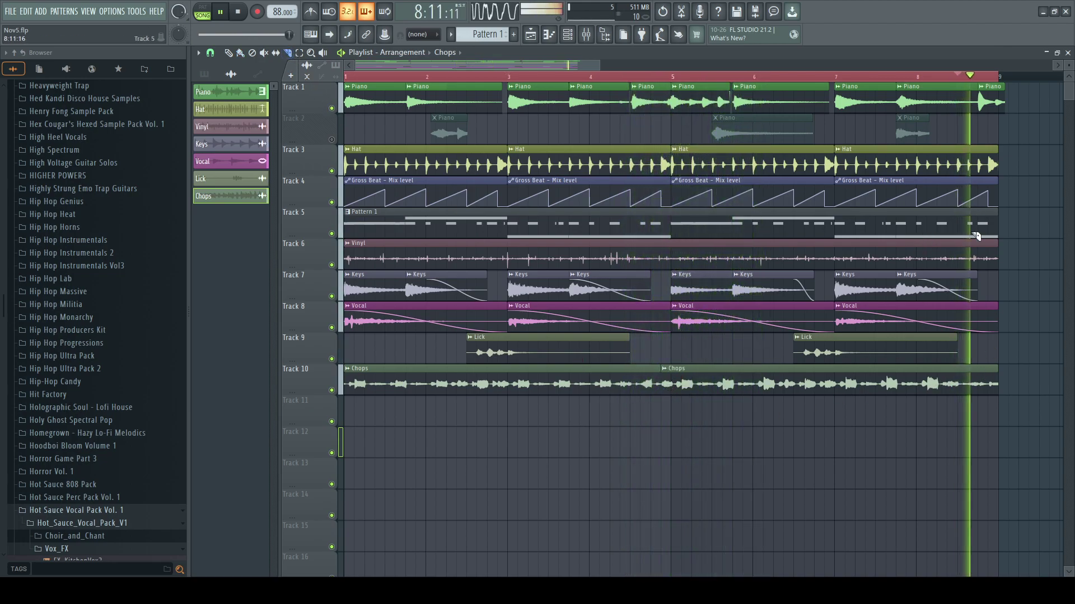
left_click_drag(977, 366, 983, 394)
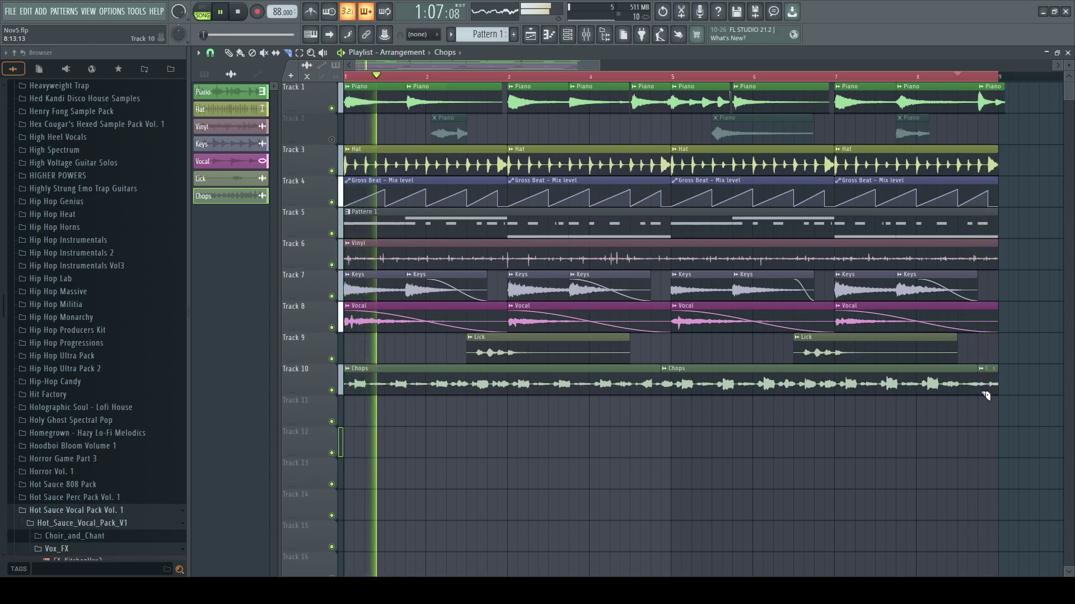
left_click(495, 379)
left_click(512, 384)
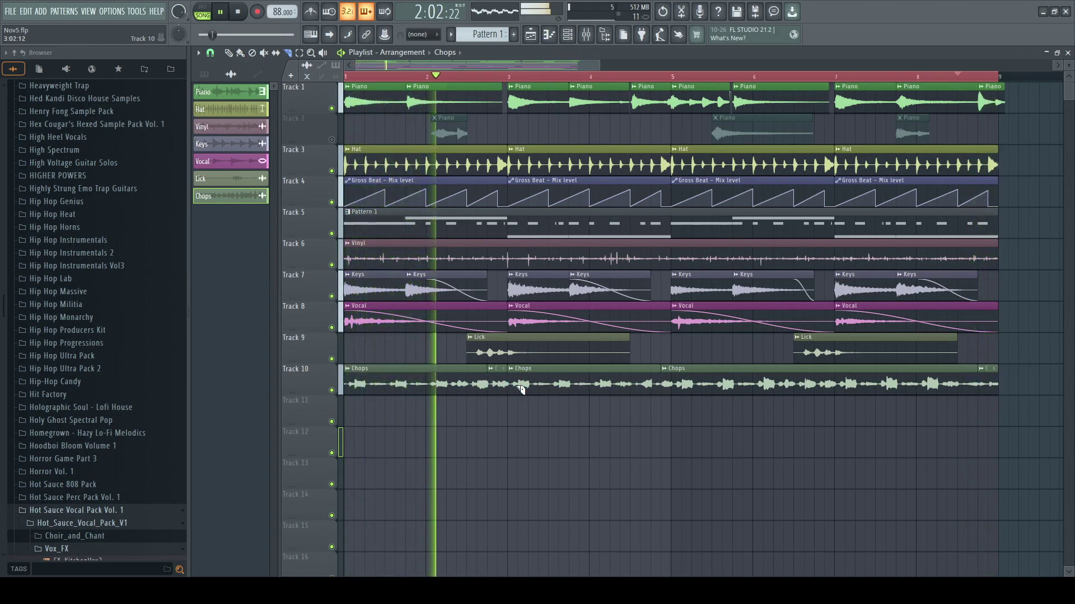
left_click(821, 381)
left_click(839, 381)
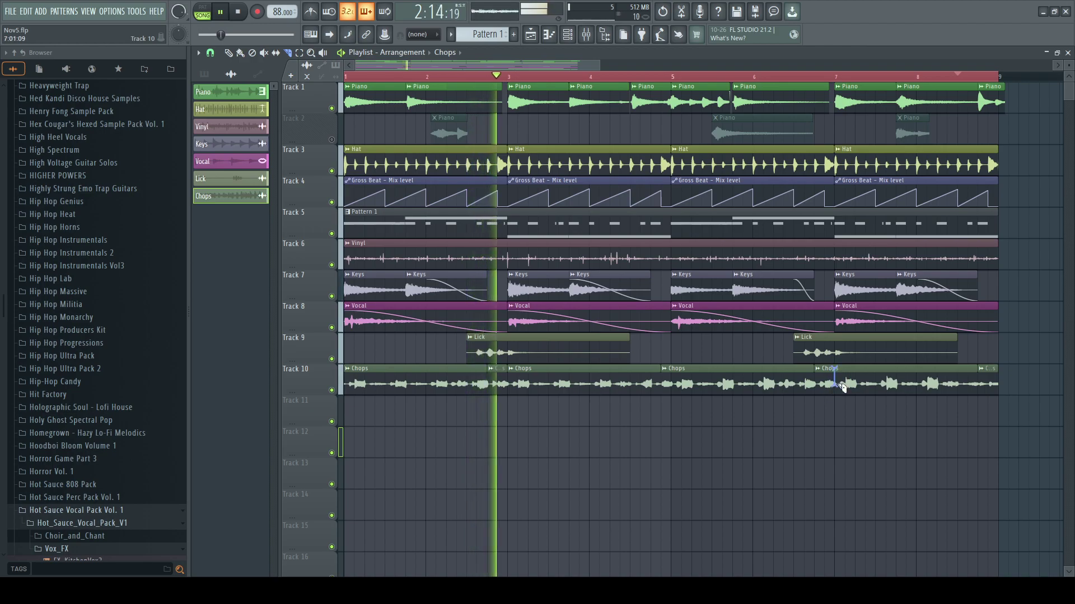
left_click_drag(473, 375, 476, 390)
- Slice the Chops clip at bar 5 and delete all its sections except the short slices ending bars 2, 4, 6 and 8
left_click(240, 52)
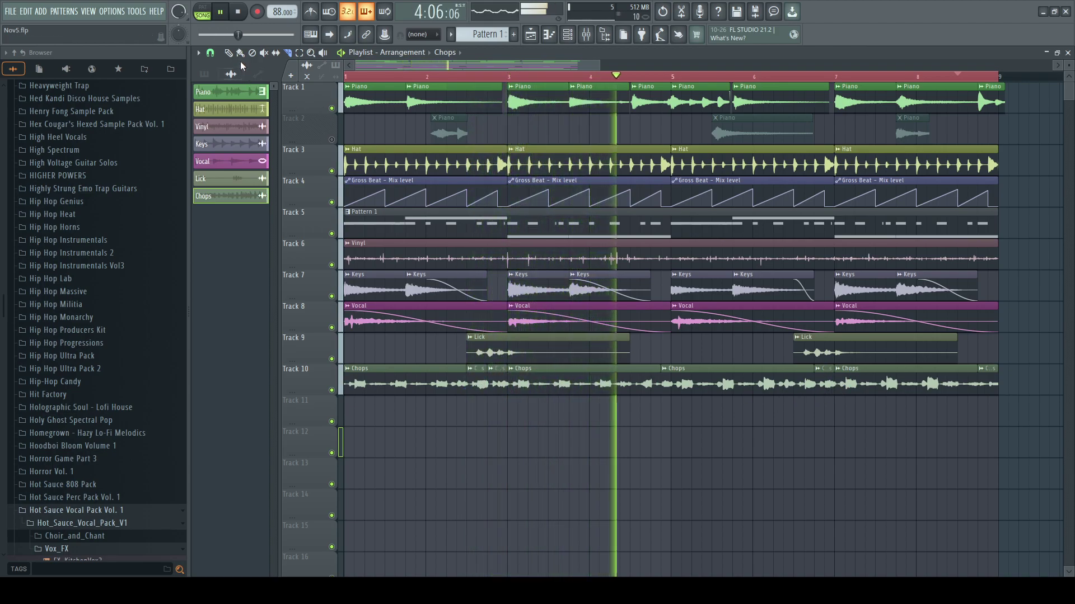
right_click(625, 386)
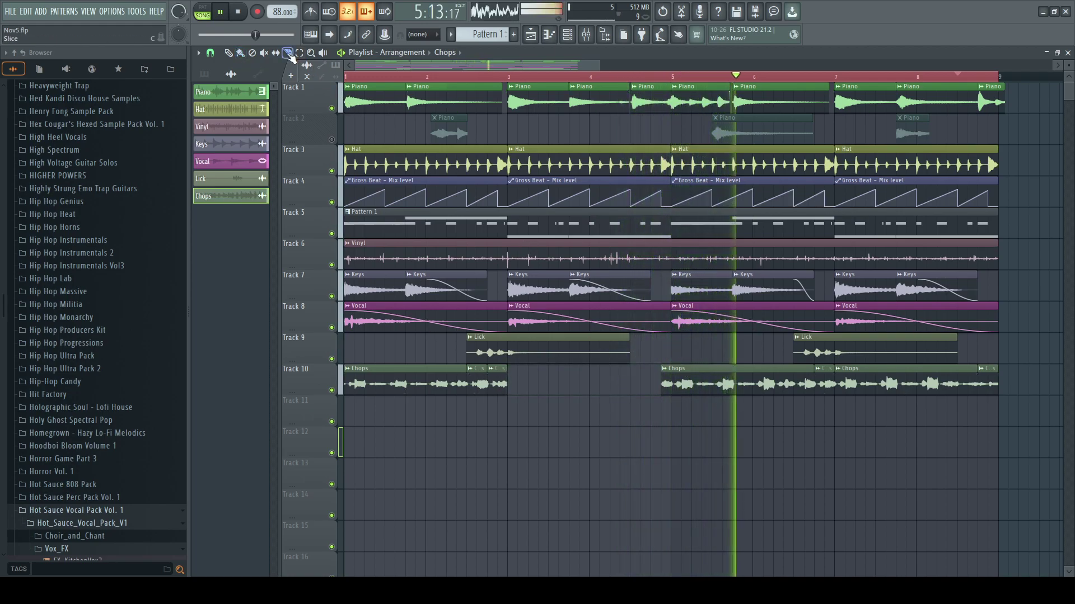
left_click(679, 393)
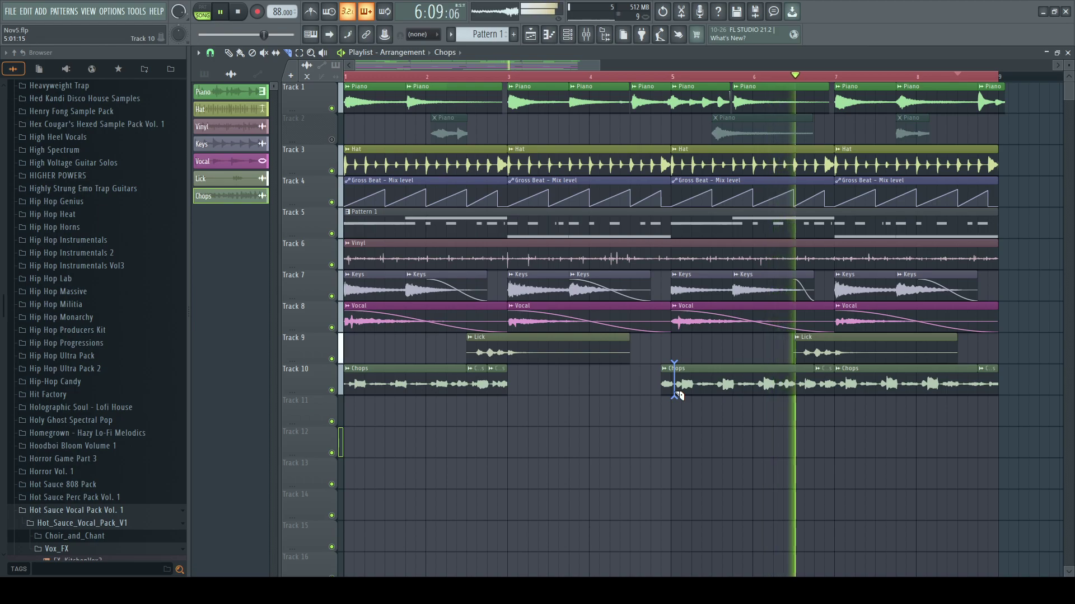
left_click(240, 52)
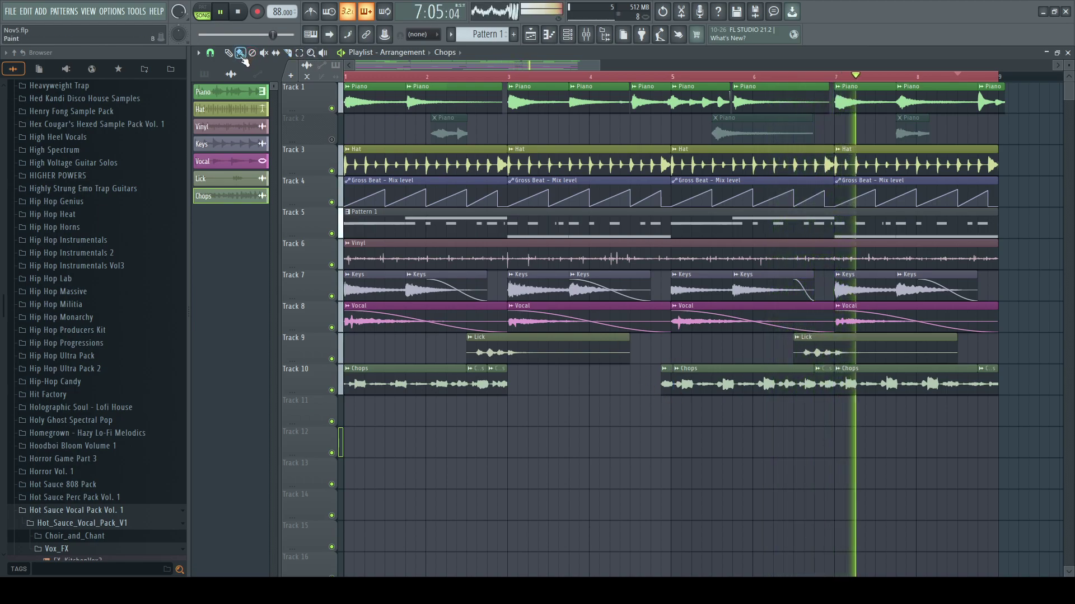
right_click(750, 391)
right_click(872, 384)
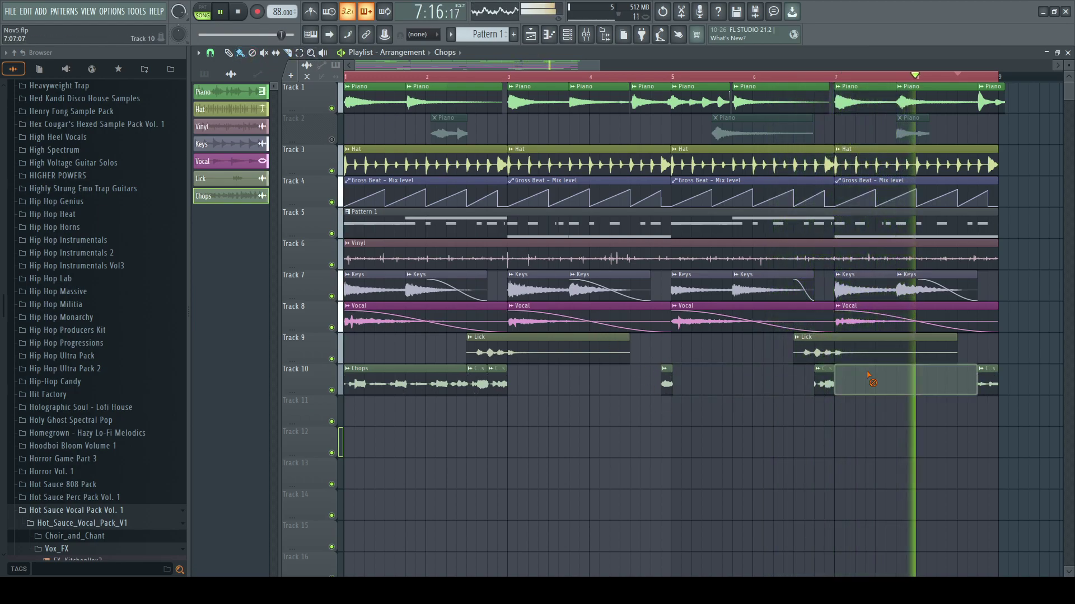
right_click(411, 372)
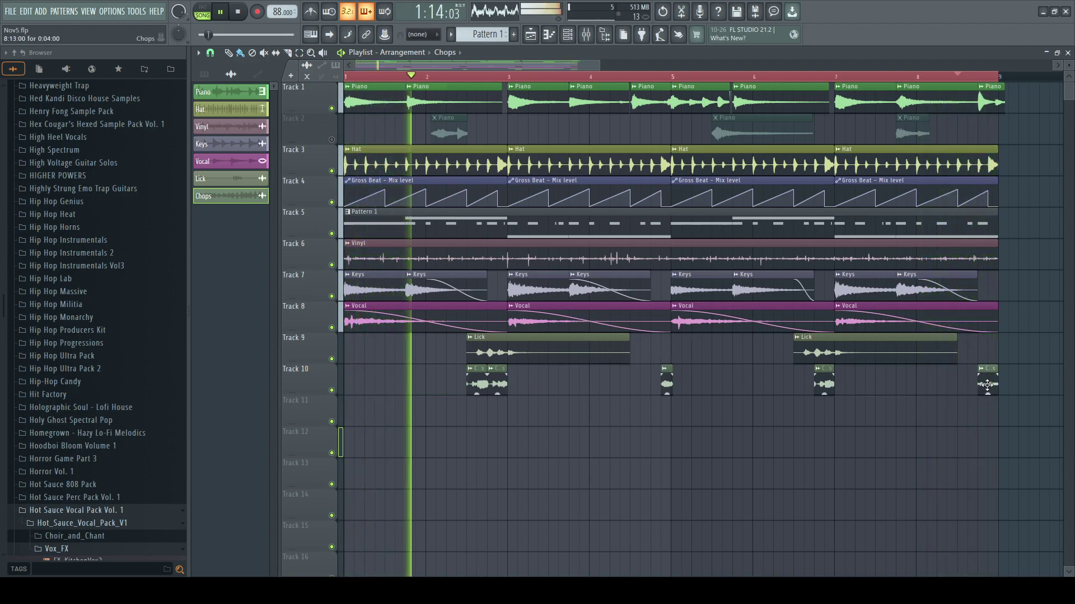
left_click(490, 414)
right_click(490, 414)
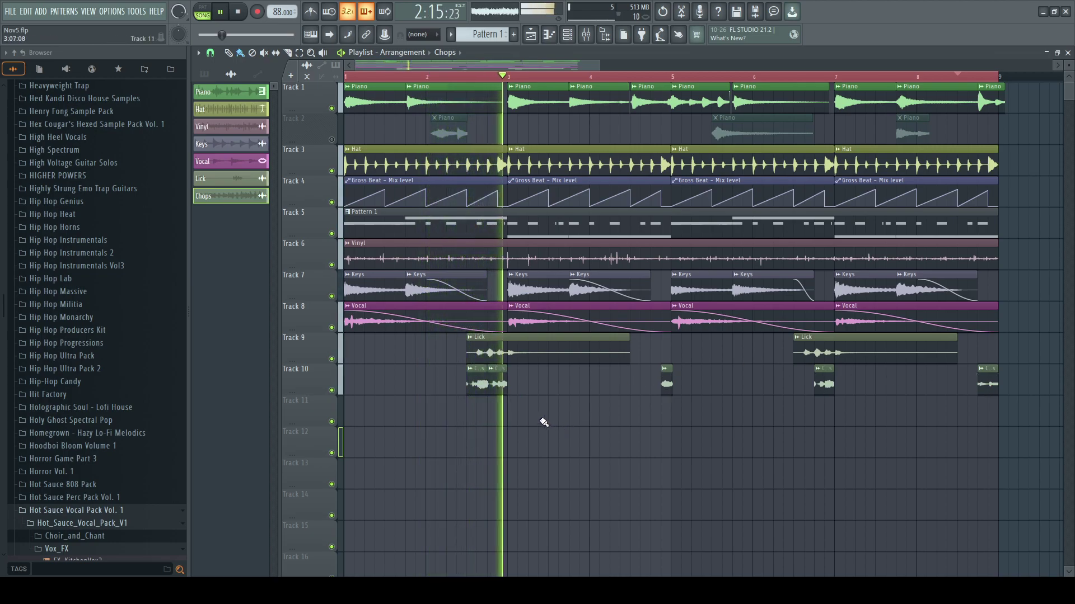
right_click(471, 383)
left_click(466, 76)
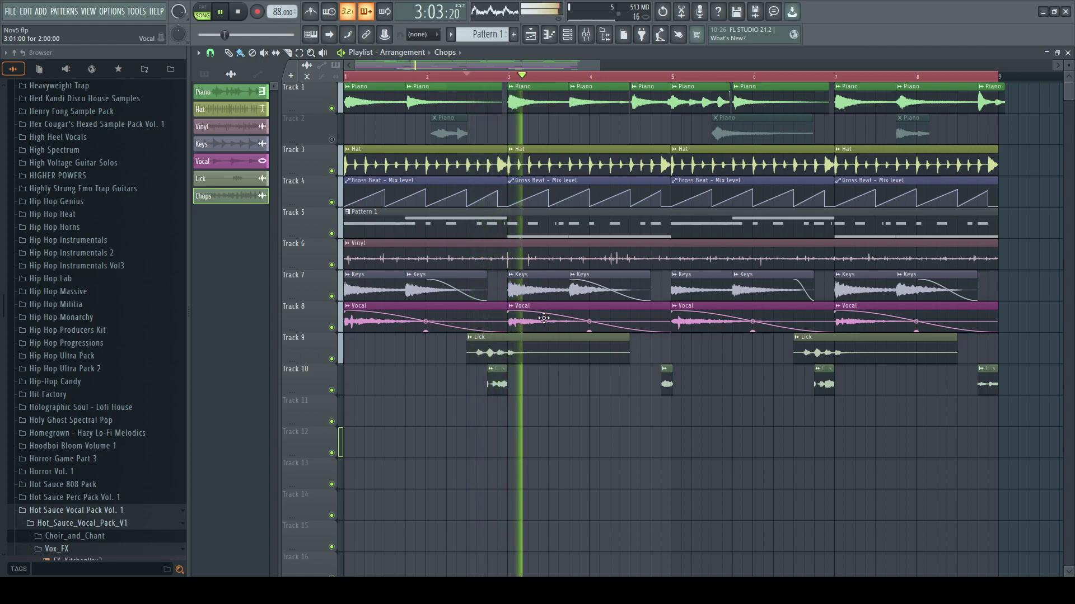
- Add a Fruity Free Filter with the Telephone BandPass preset at reduced mix and a Fruity Delay 3 to the Chops mixer track
left_click(576, 38)
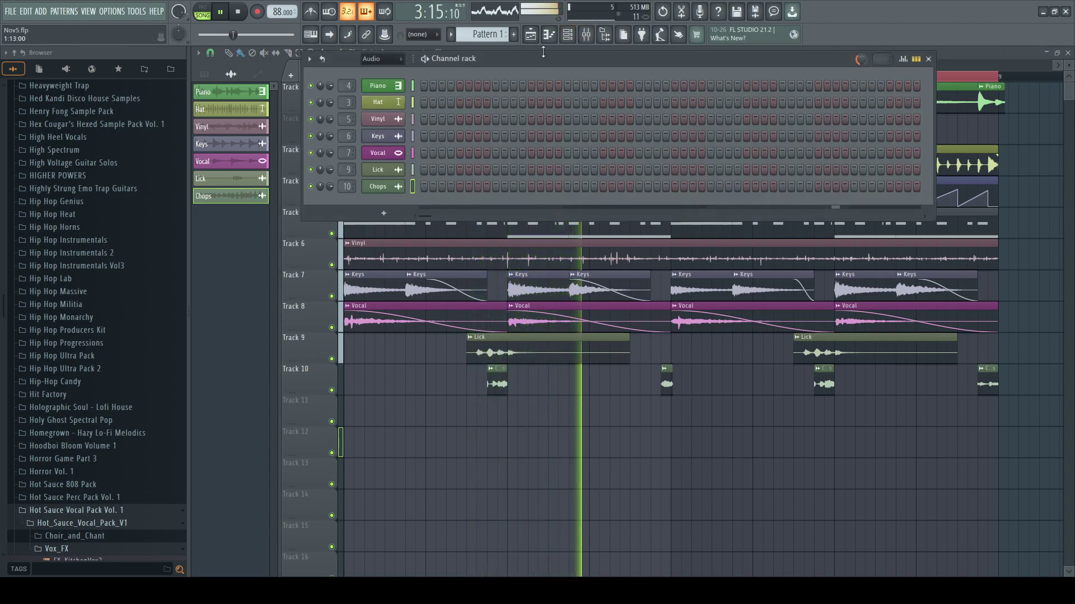
left_click(587, 37)
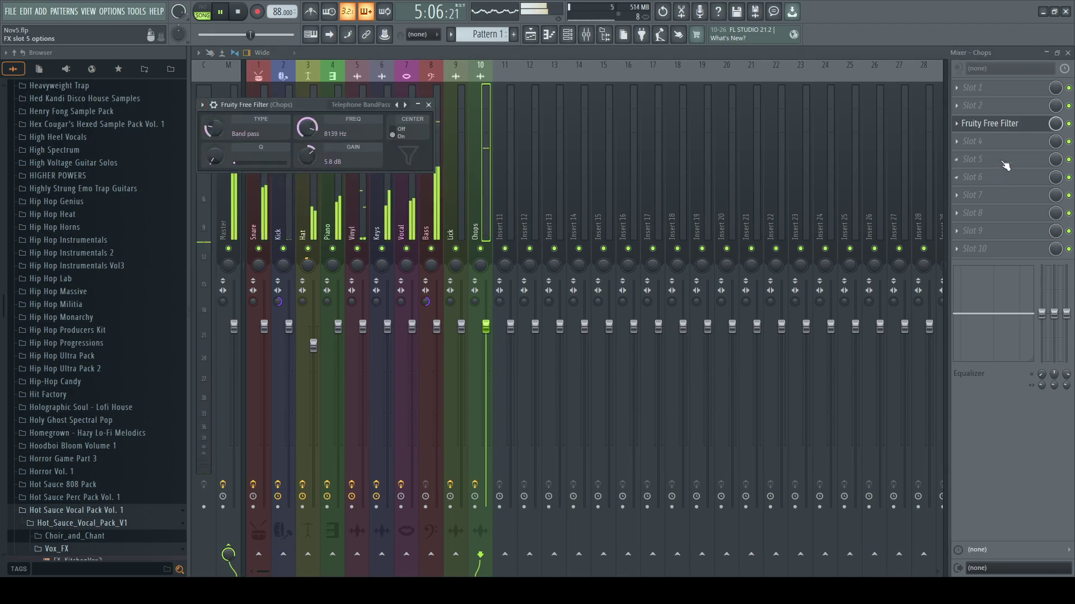
left_click_drag(1055, 124, 1055, 163)
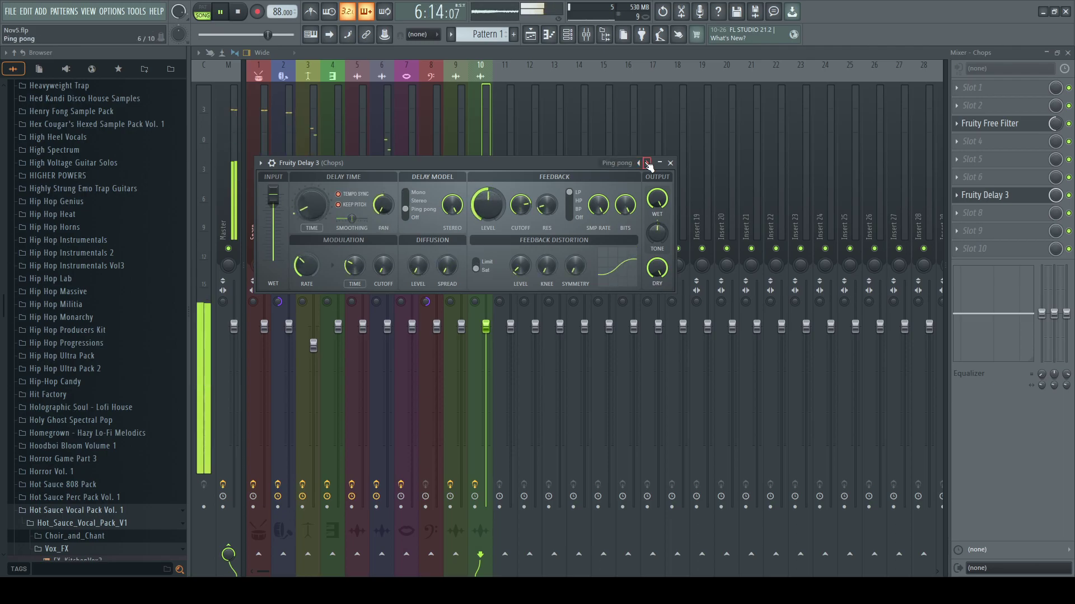
- Add Fruity parametric EQ 2 to the Chops track, cut the lows and lower the high shelf to about -8.3 dB
left_click(969, 161)
left_click(727, 502)
left_click(965, 162)
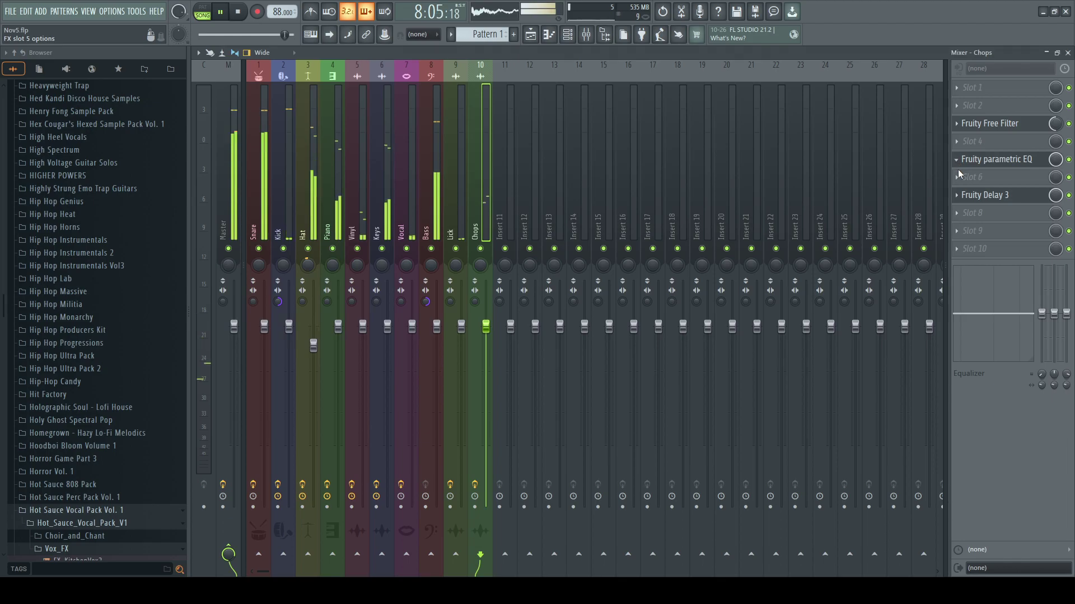
left_click(730, 501)
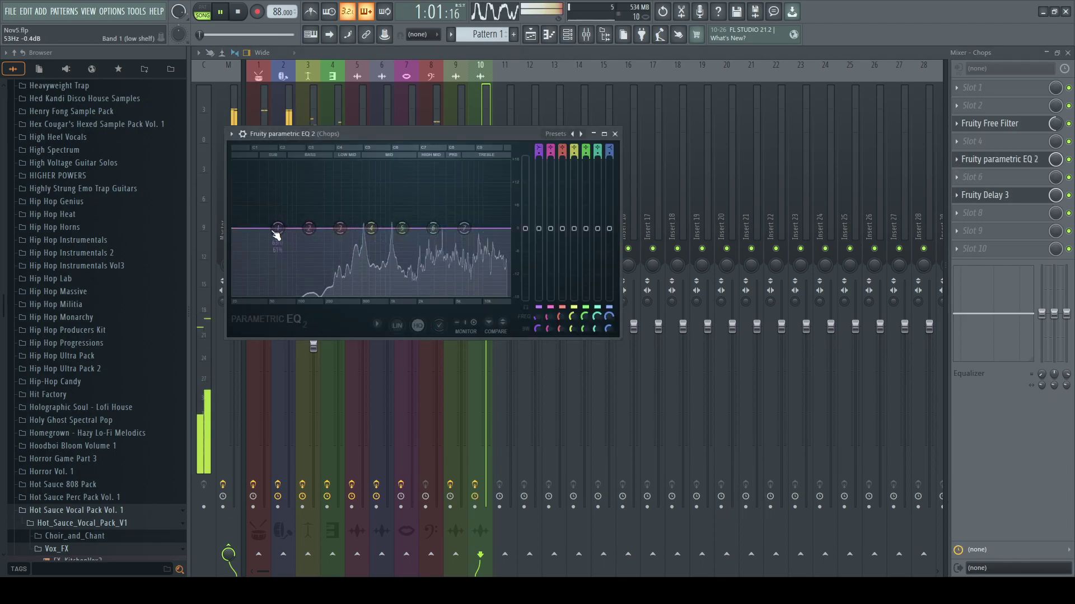
left_click_drag(278, 228, 327, 294)
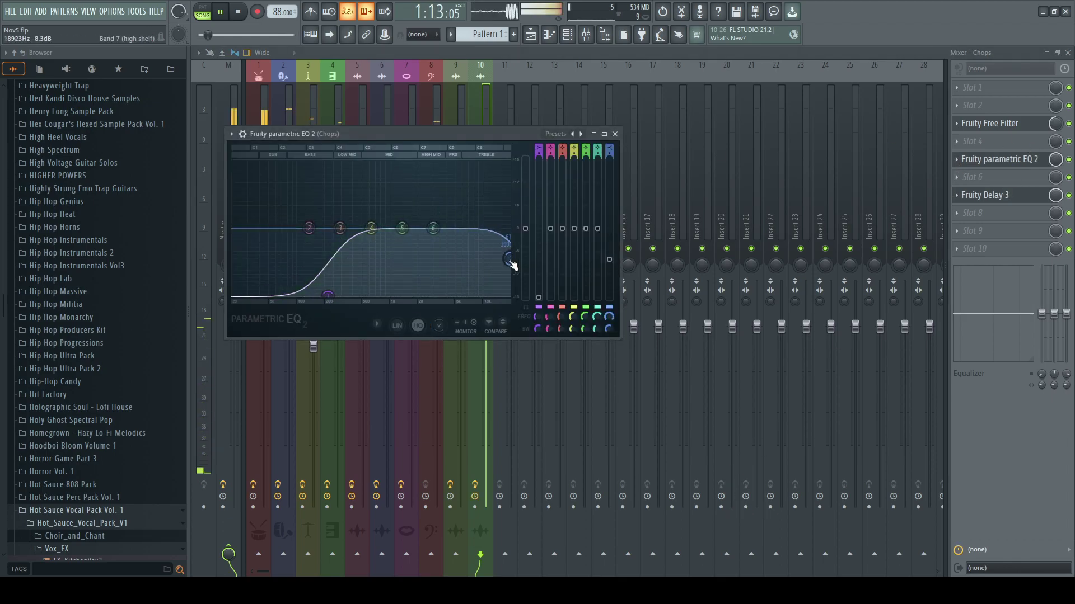
left_click(1069, 53)
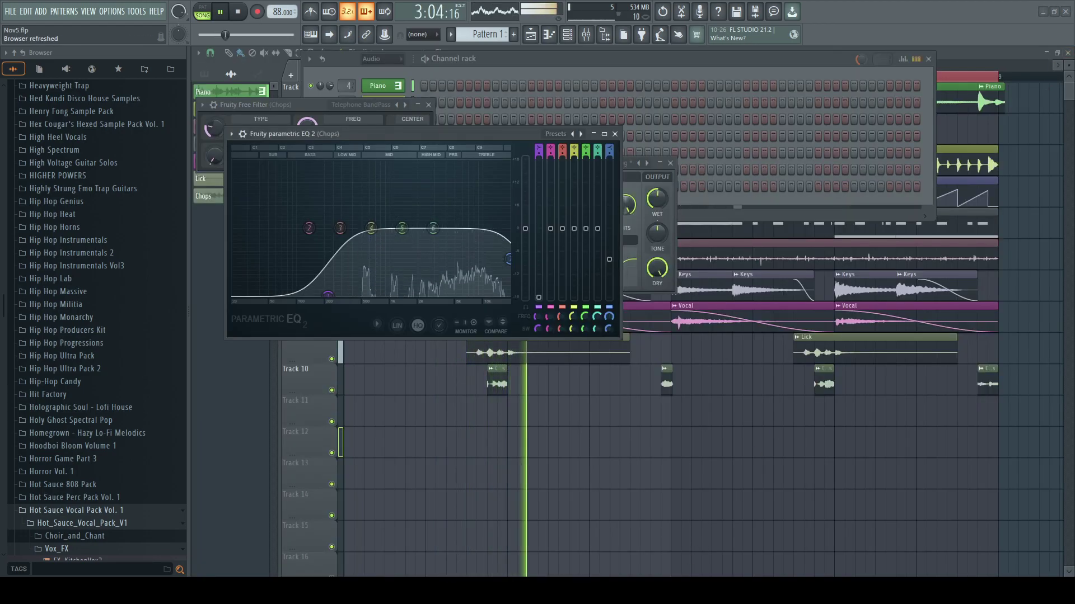
right_click(799, 470)
- Apply a fade-in across the full Chops slice at the end of bar 6 and play it back
left_click(668, 381, "ctrl")
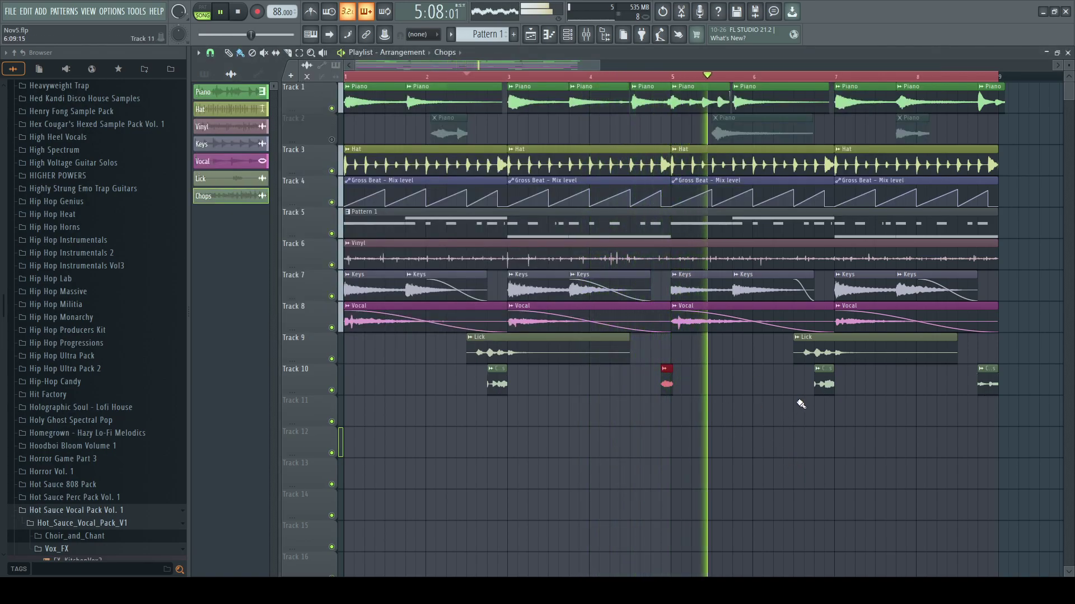
left_click_drag(816, 375, 820, 376)
left_click(853, 387, "ctrl")
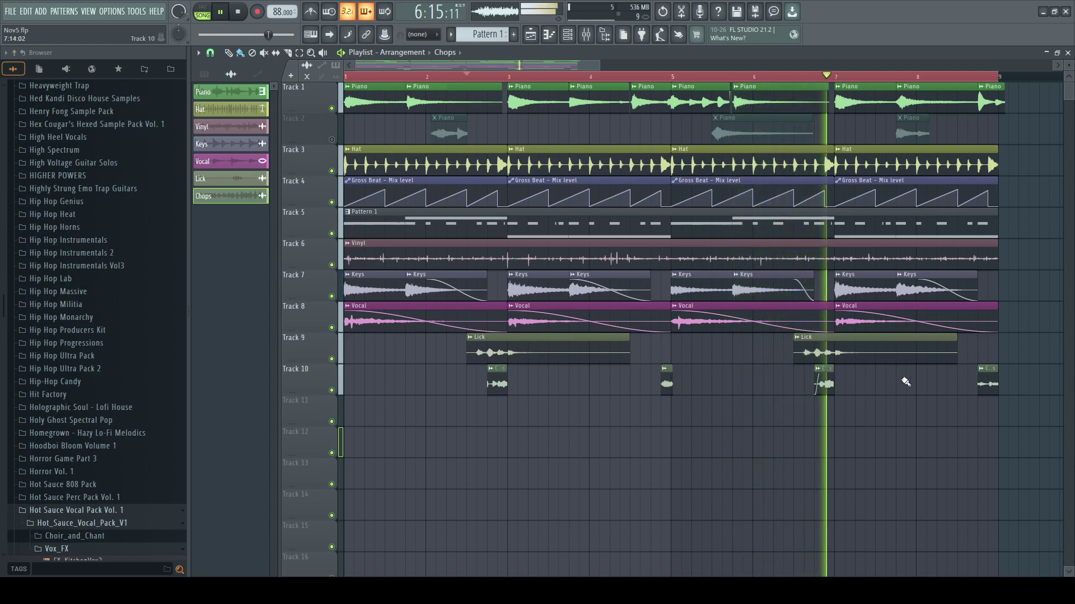
mouse_move(825, 378)
left_click_drag(823, 375, 834, 376)
left_click(808, 76)
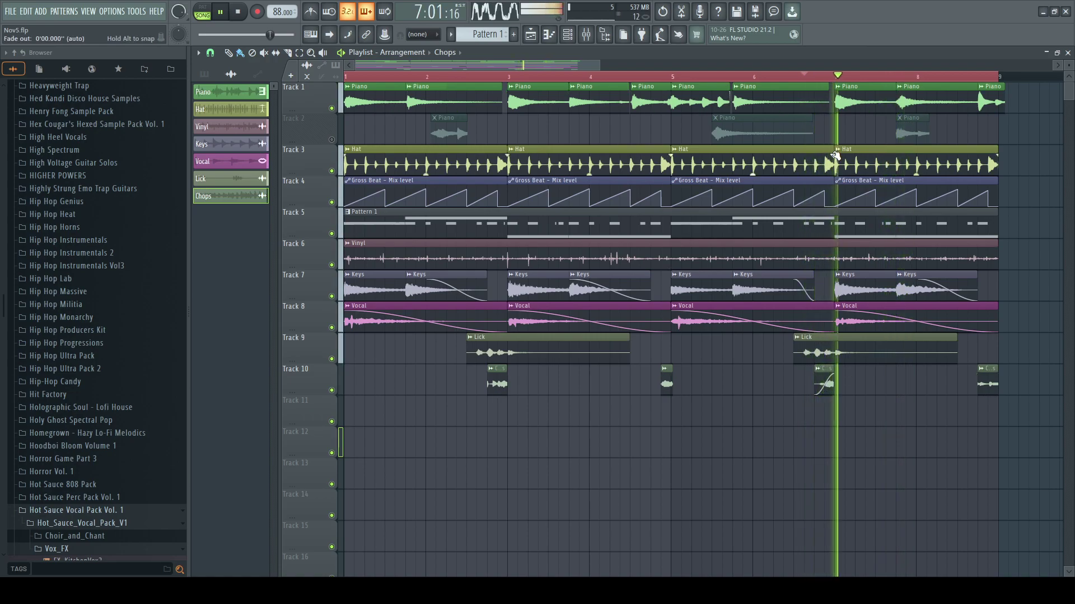
- Raise the gain of the Chops slice ending bar 8 to 4.3 dB and fade in the slice ending bar 2
mouse_move(990, 394)
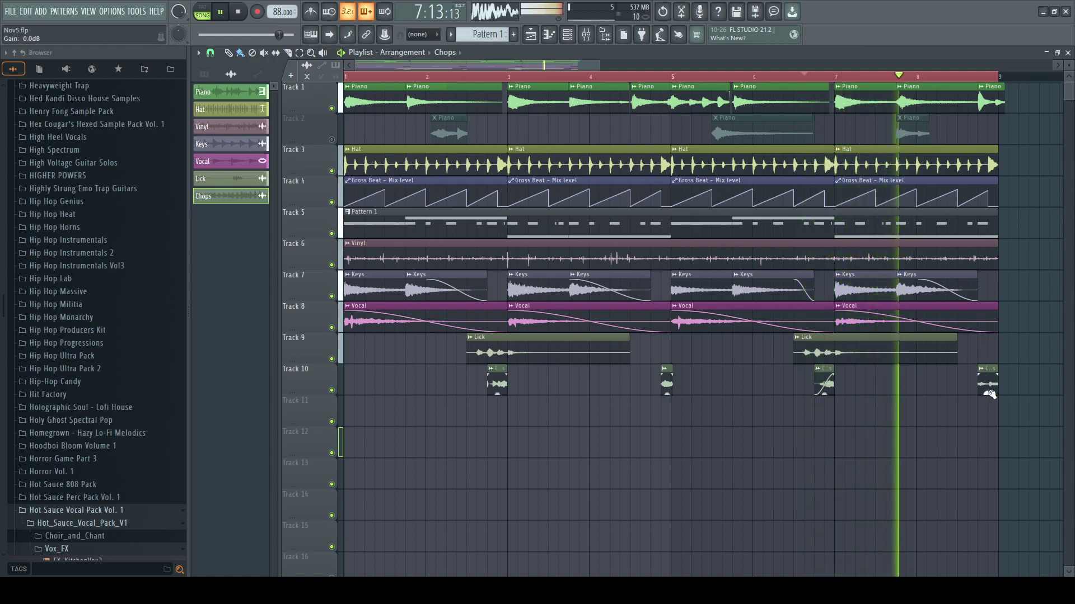
left_click_drag(990, 394, 989, 384)
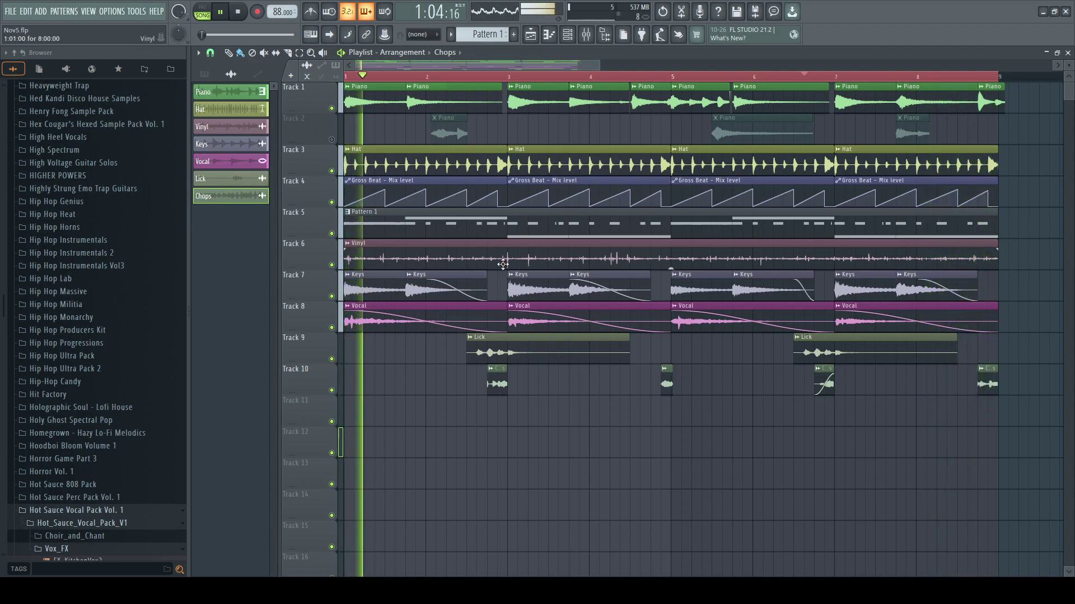
left_click_drag(600, 63, 691, 84)
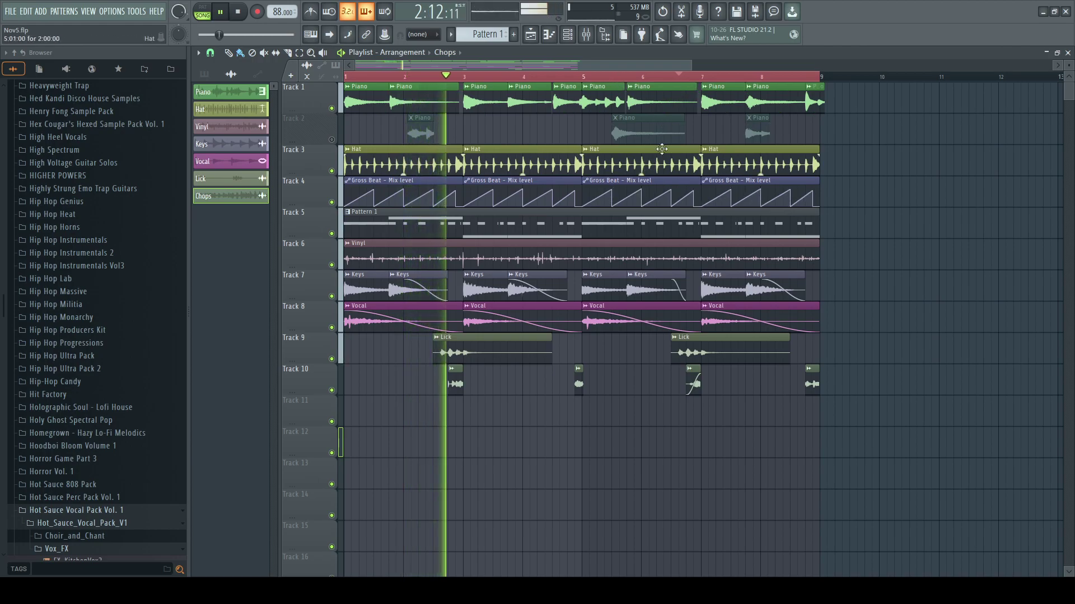
left_click_drag(691, 65, 586, 82)
left_click_drag(497, 377, 517, 377)
left_click(484, 76)
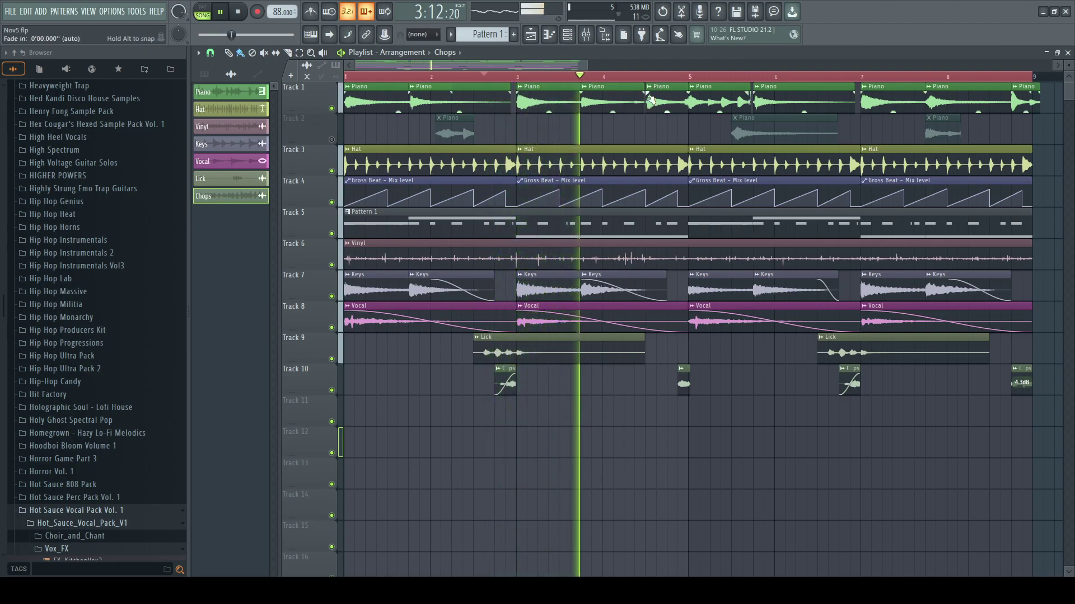
- Reduce the Fruity Delay 3 mix level on the Chops mixer track and lower the Hat track's volume slightly
left_click(587, 38)
left_click_drag(1055, 200, 1056, 224)
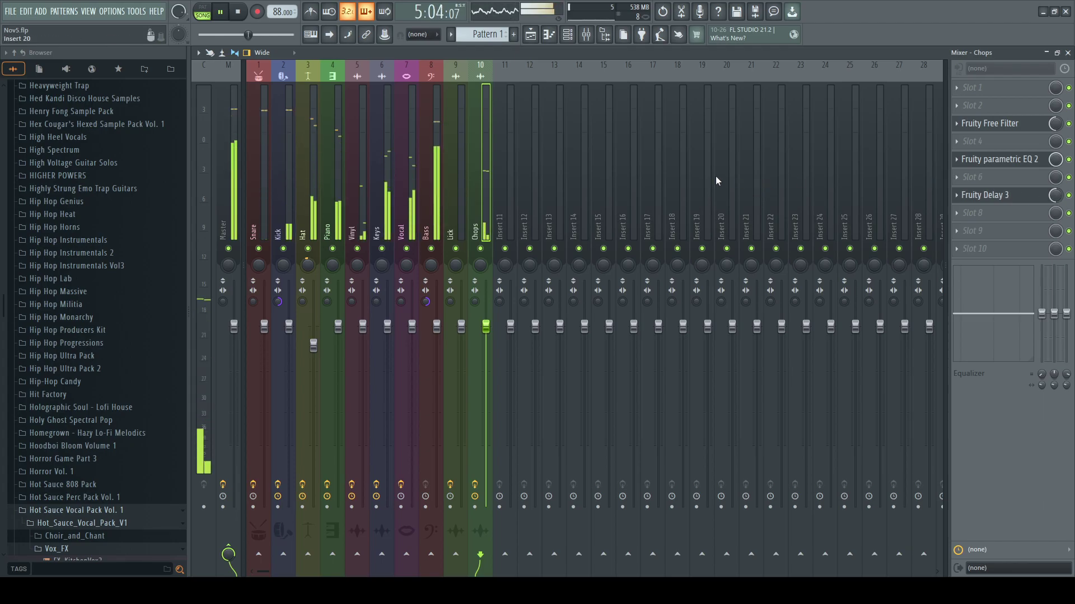
left_click_drag(314, 351, 314, 358)
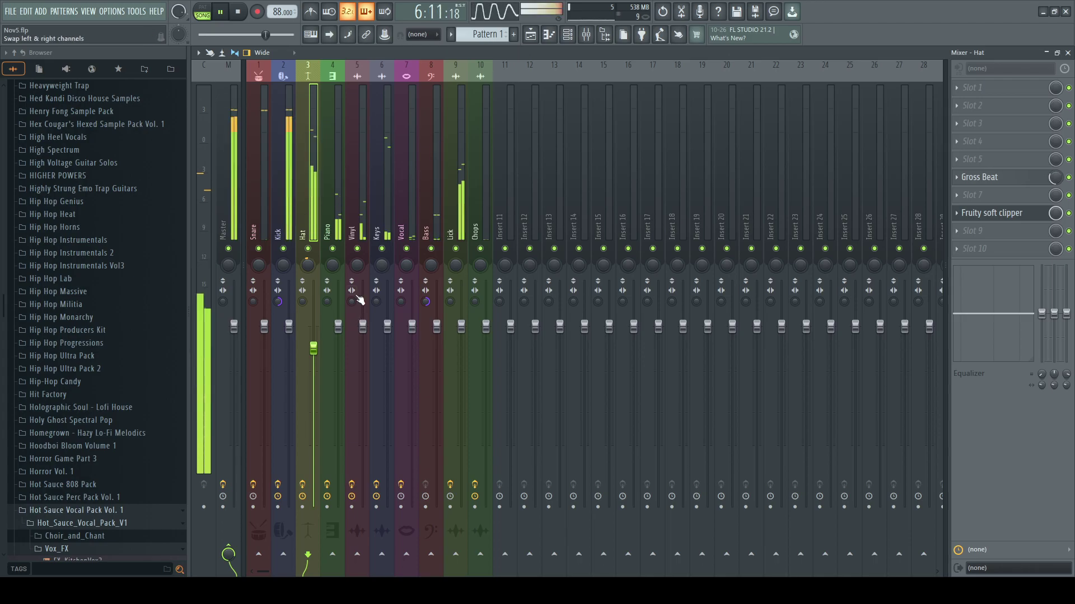
left_click(1046, 54)
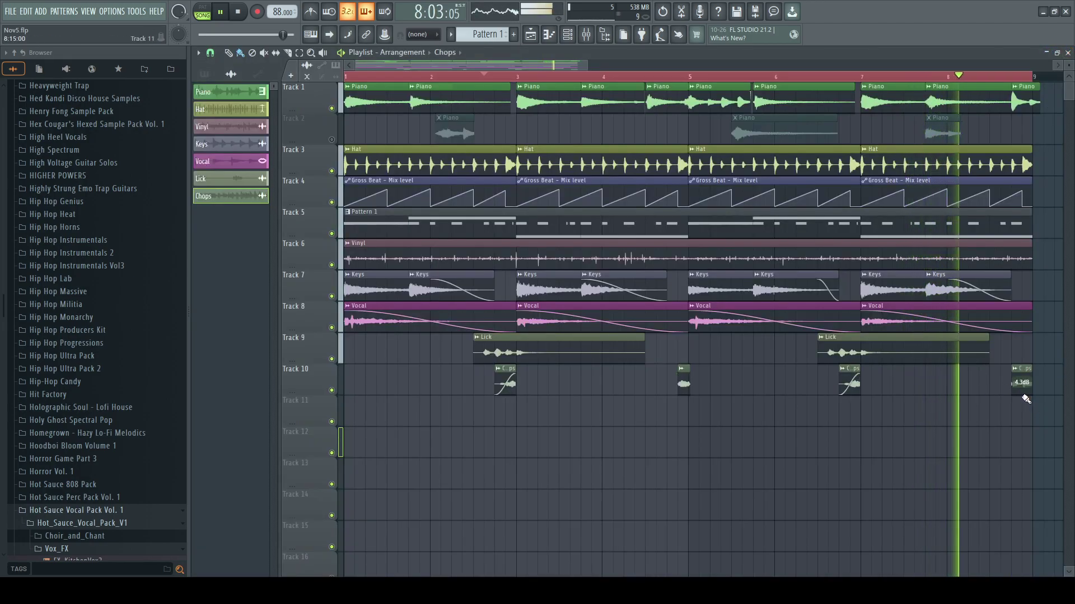
- Raise the gain of the final Chops slice to 5.5 dB and play the eight-bar loop back
left_click_drag(1022, 383, 1022, 379)
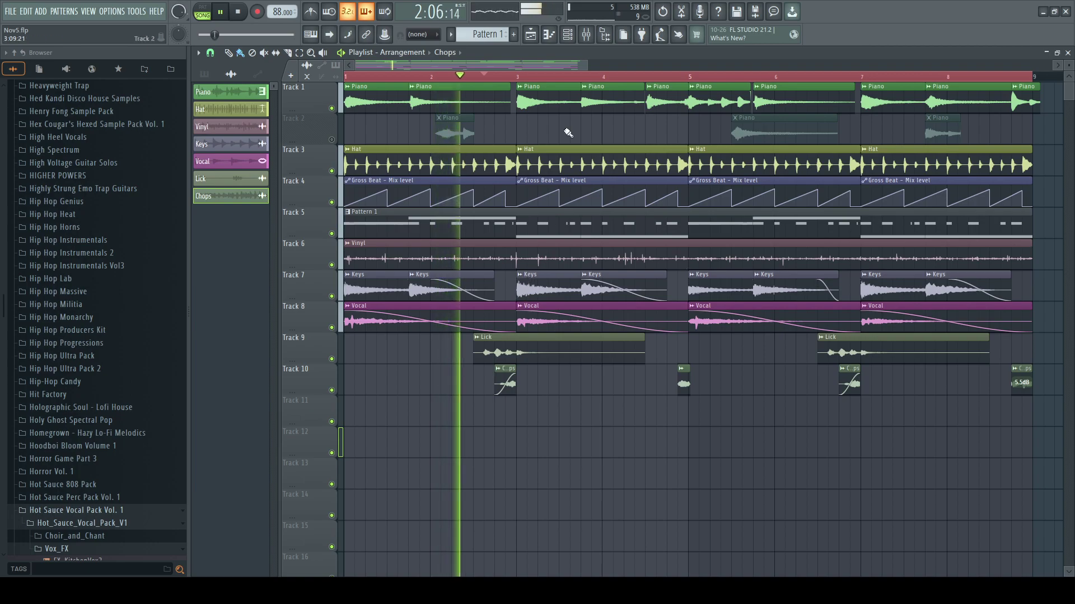
scroll(670, 136, "down", 2)
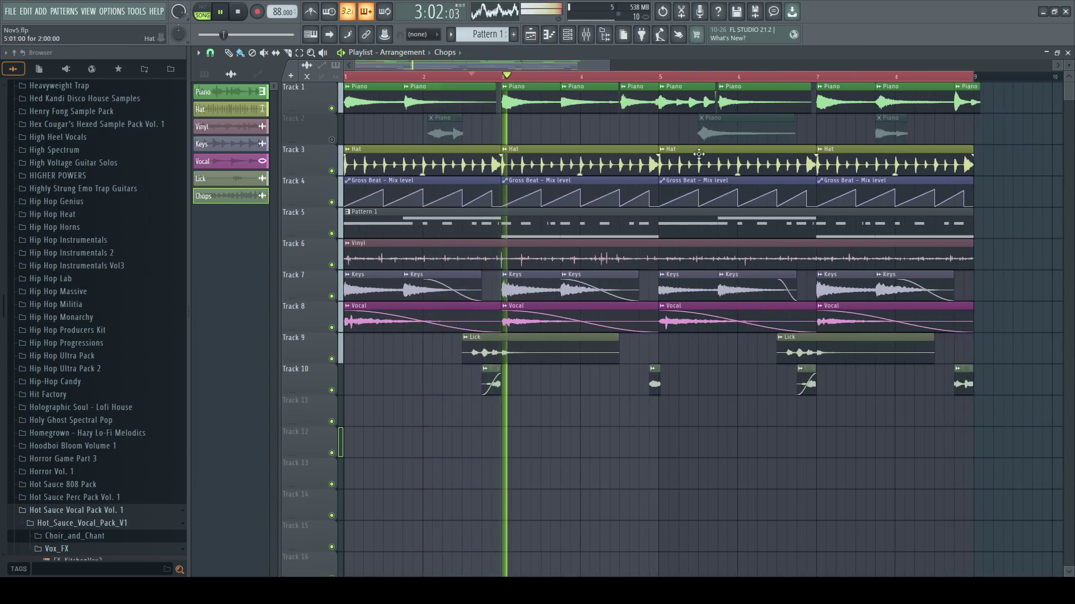
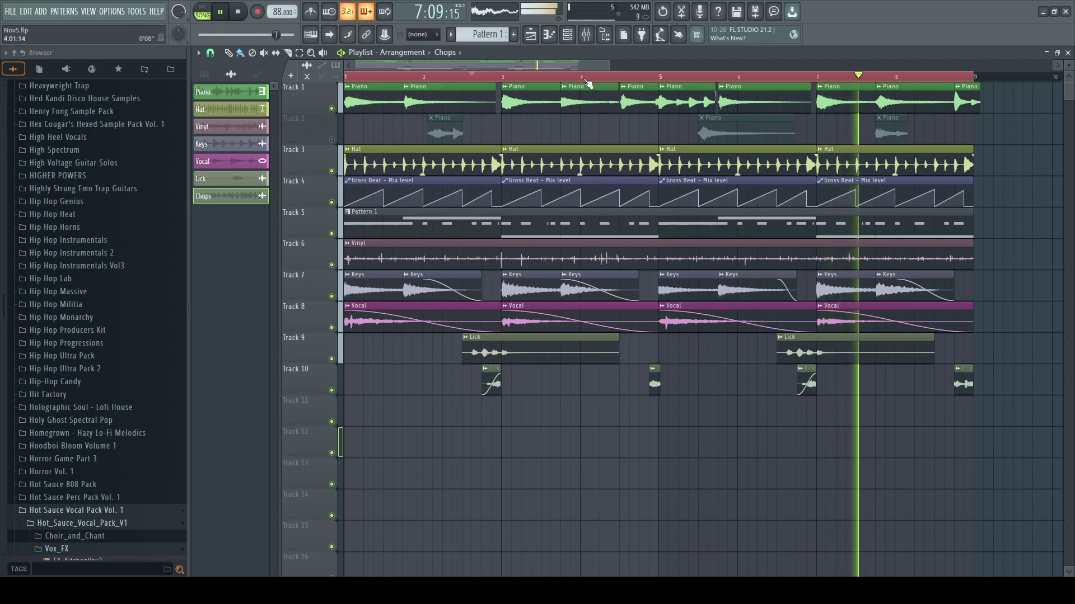
- Duplicate the entire eight-bar arrangement three times so it runs from bar 1 to bar 33
scroll(582, 80, "down", 3)
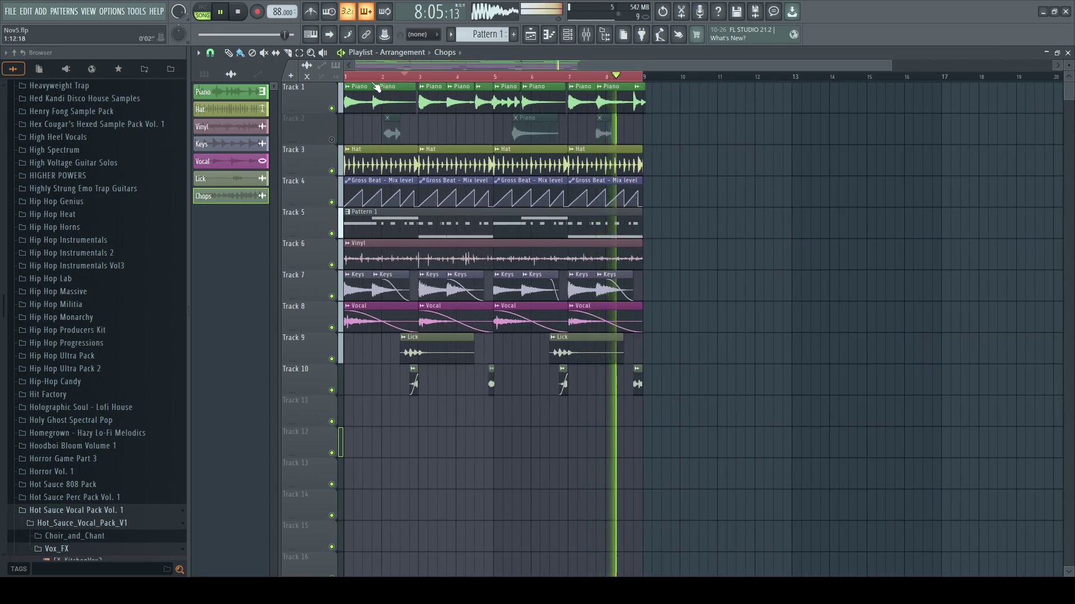
key("ctrl+a")
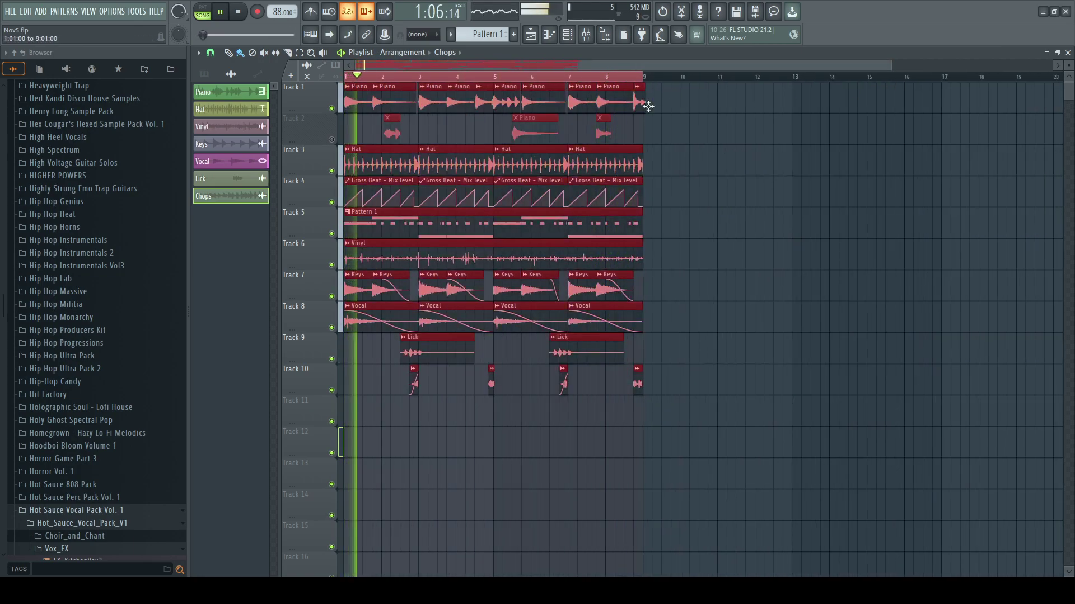
key("ctrl+b")
key("ctrl+b")
key("ctrl+b")
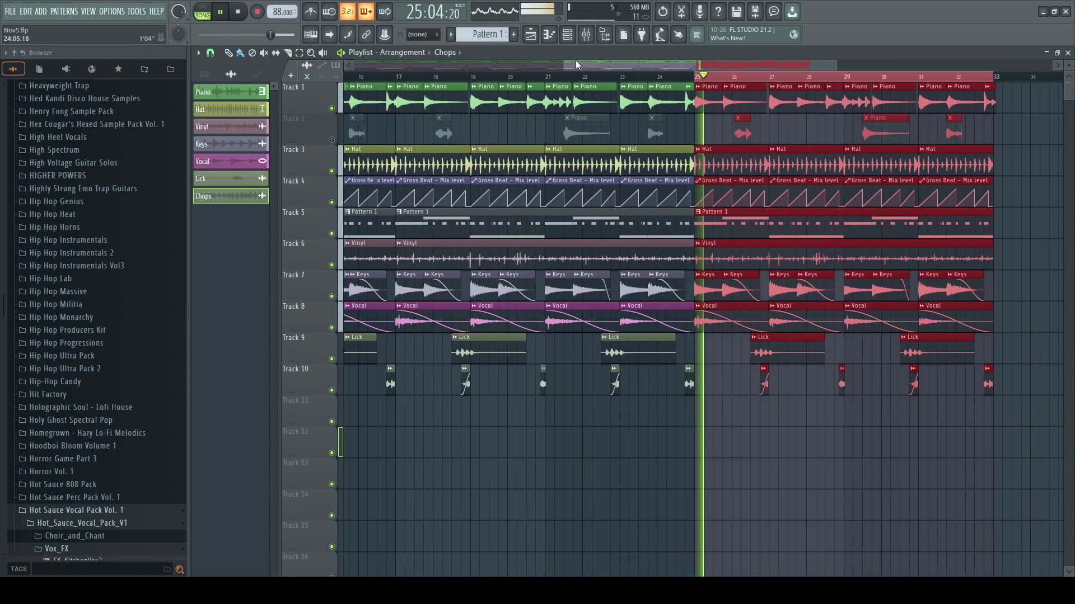
- Delete all the muted Piano clips on Track 2 across the full arrangement
scroll(577, 59, "down", 3)
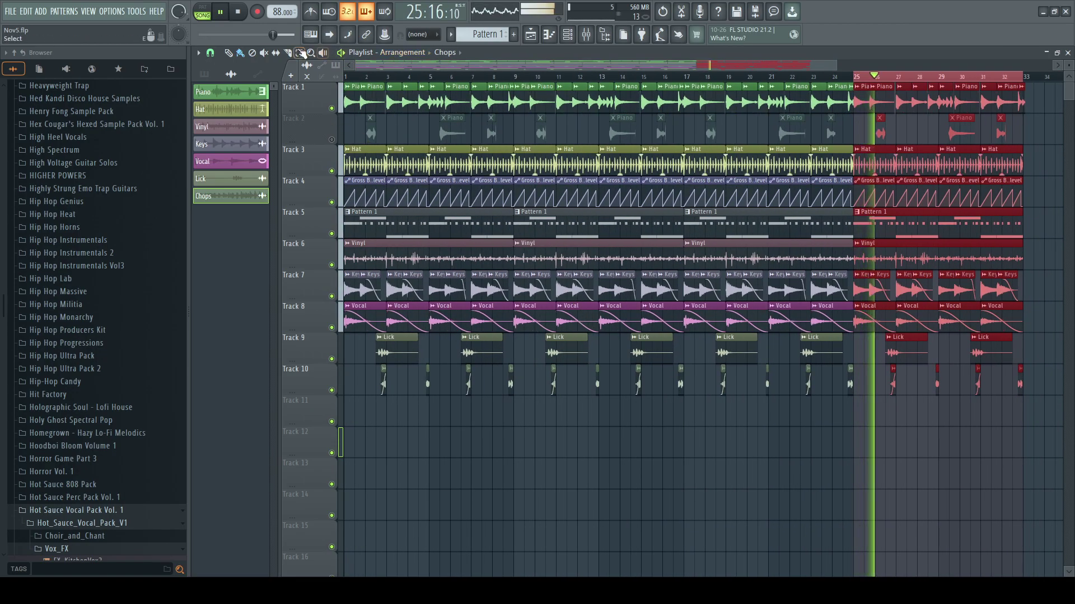
left_click(302, 53)
left_click_drag(358, 128, 1057, 132)
key("Delete")
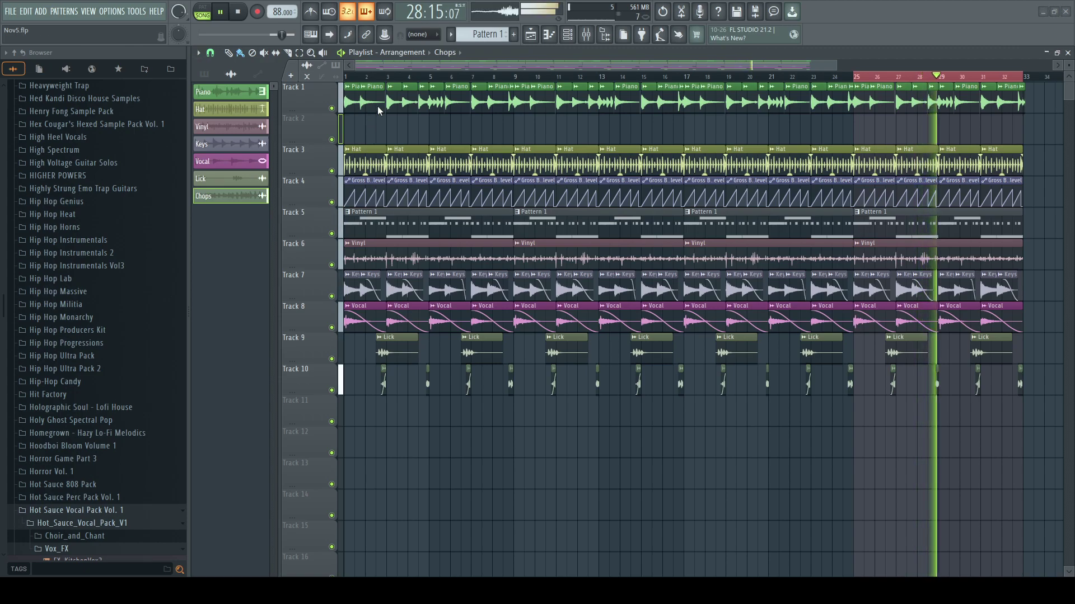
- Add time markers for Intro at bar 1, Chorus at bar 9 and Verse at bar 17, plus one at bar 25
key("alt+t")
left_click_drag(862, 86, 521, 88)
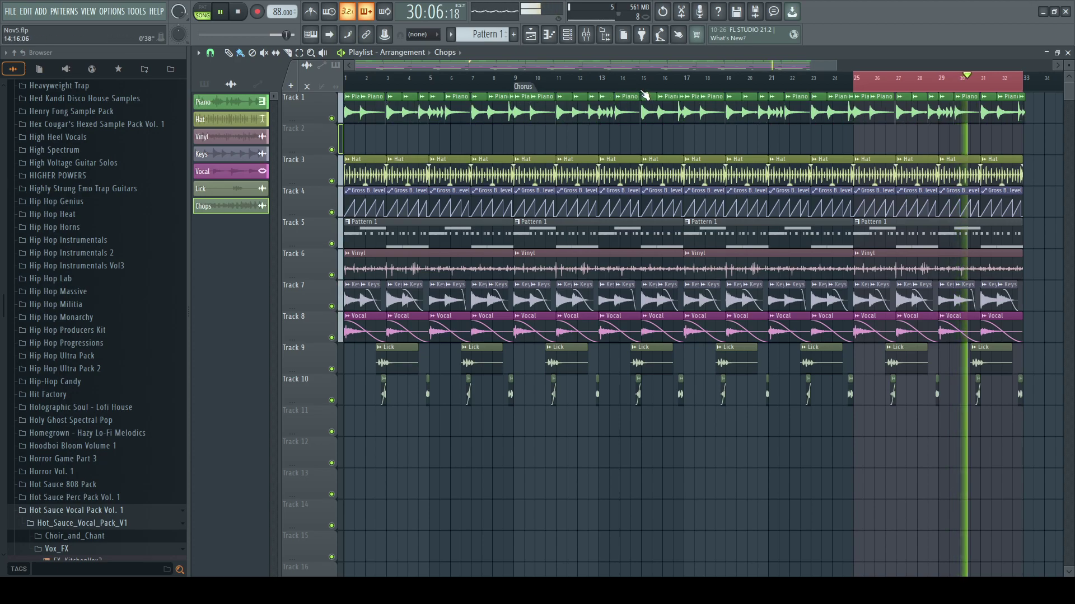
key("alt+t")
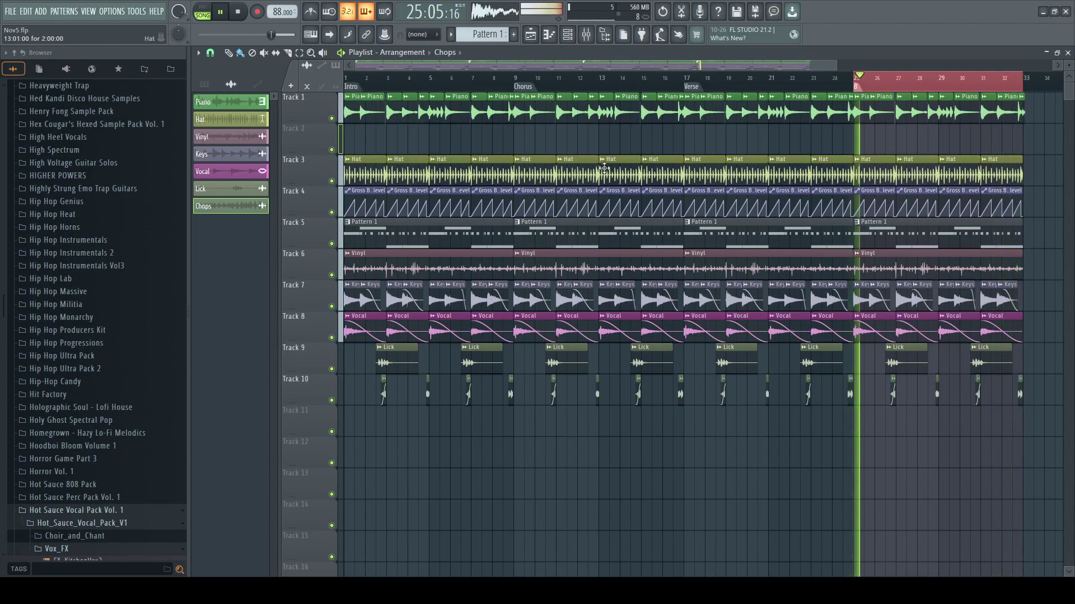
- Delete the Hat clips and Pattern 1 from the eight-bar intro, and undo the deletion of the intro's Vinyl clip
right_click(485, 171)
right_click(450, 172)
right_click(408, 172)
right_click(369, 173)
right_click(466, 238)
right_click(469, 273)
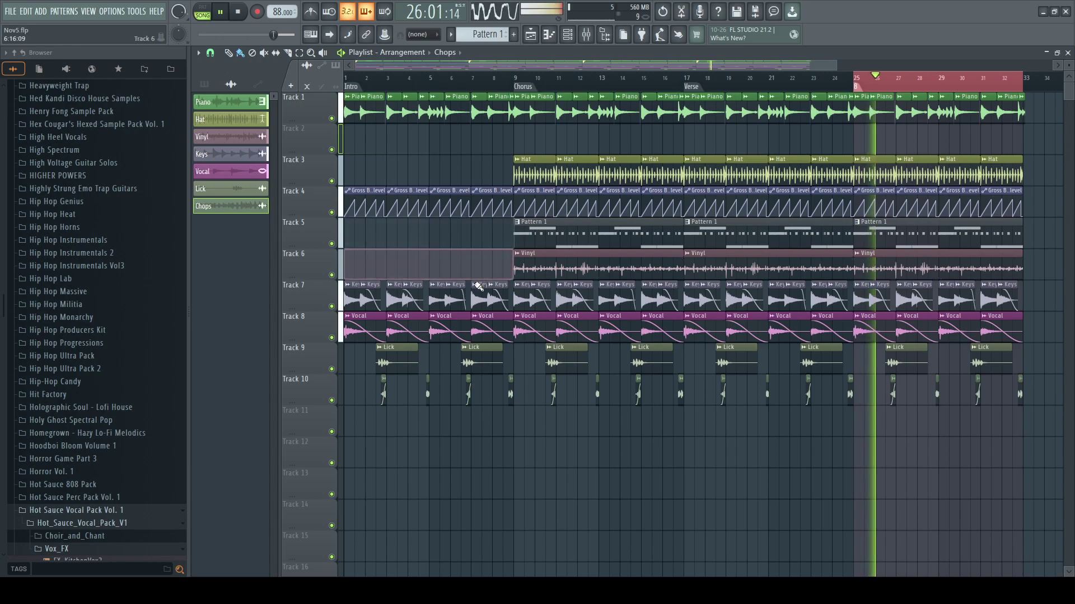
key("ctrl+z")
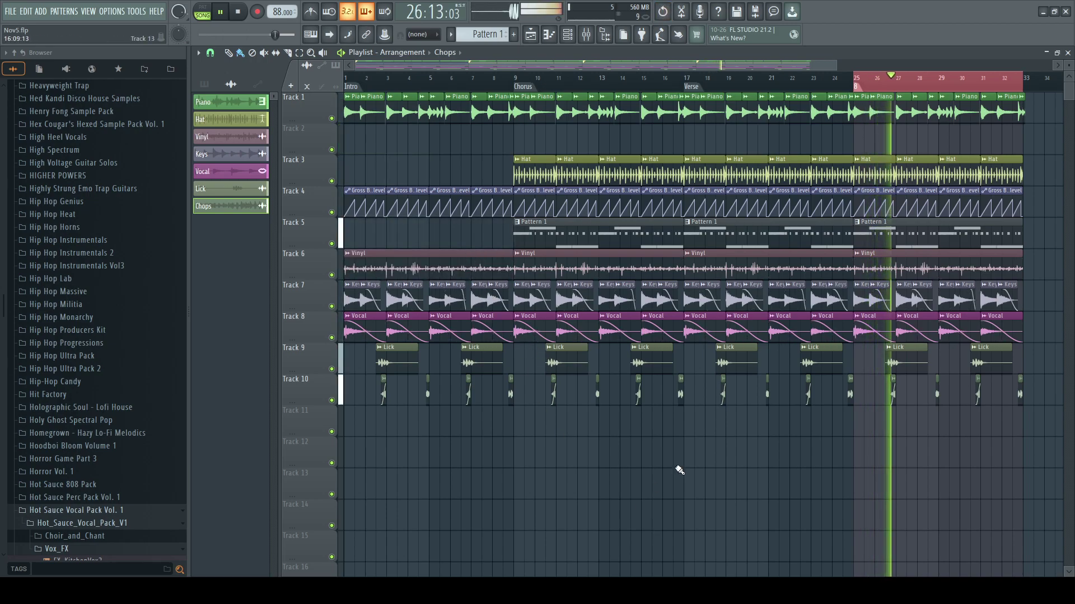
- Place the StrazTAG and onlymp3.to beat tag samples on Track 11 at bars 1 and 3, and mute that track
scroll(47, 311, "up", 20)
left_click(44, 177)
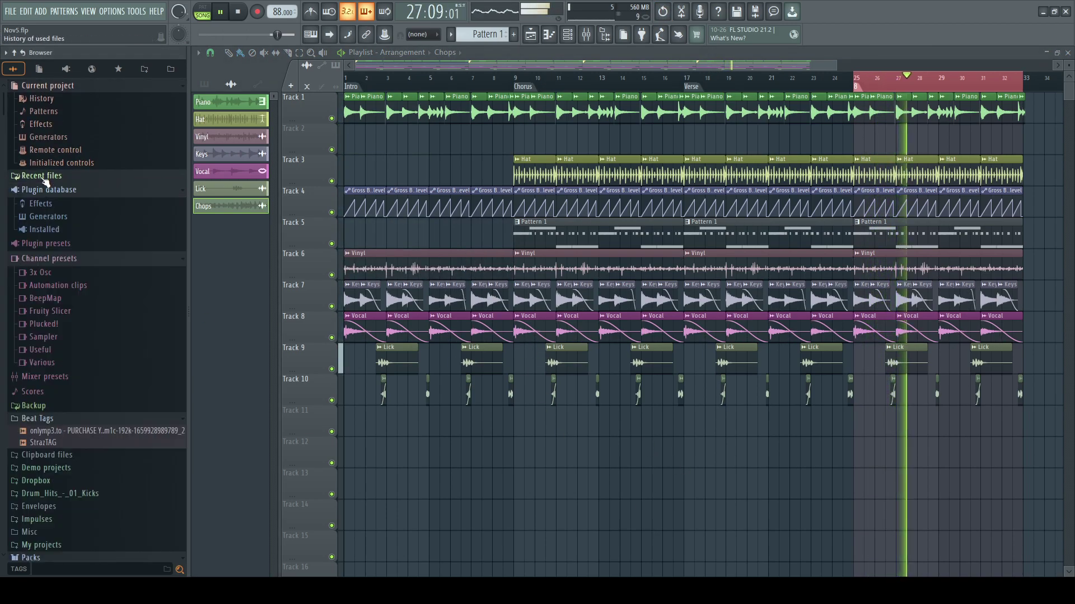
left_click(44, 176)
scroll(90, 271, "down", 3)
scroll(91, 271, "down", 2)
left_click_drag(47, 414, 235, 434)
left_click_drag(350, 421, 351, 424)
left_click_drag(92, 436, 390, 424)
left_click(331, 432)
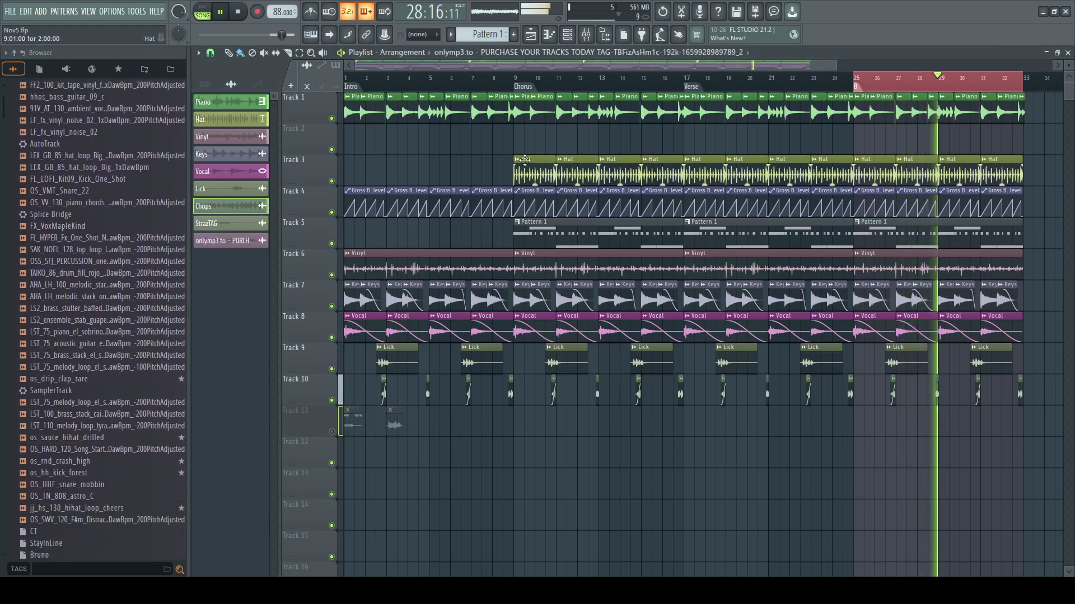
- Rename the StrazTAG channel Straz and normalize its sample
key("F6")
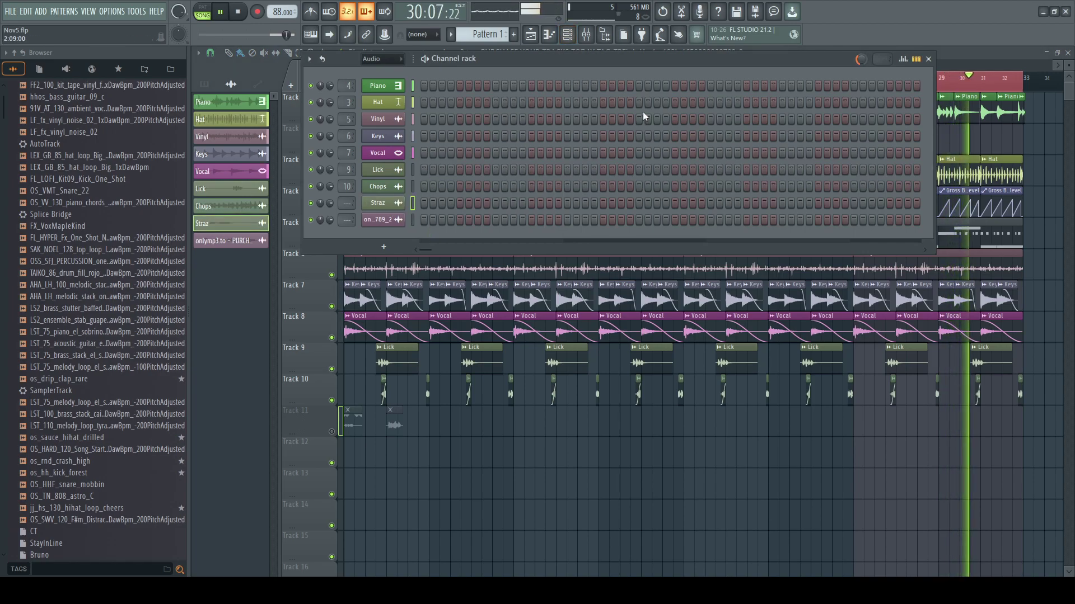
left_click(381, 203)
left_click(451, 308)
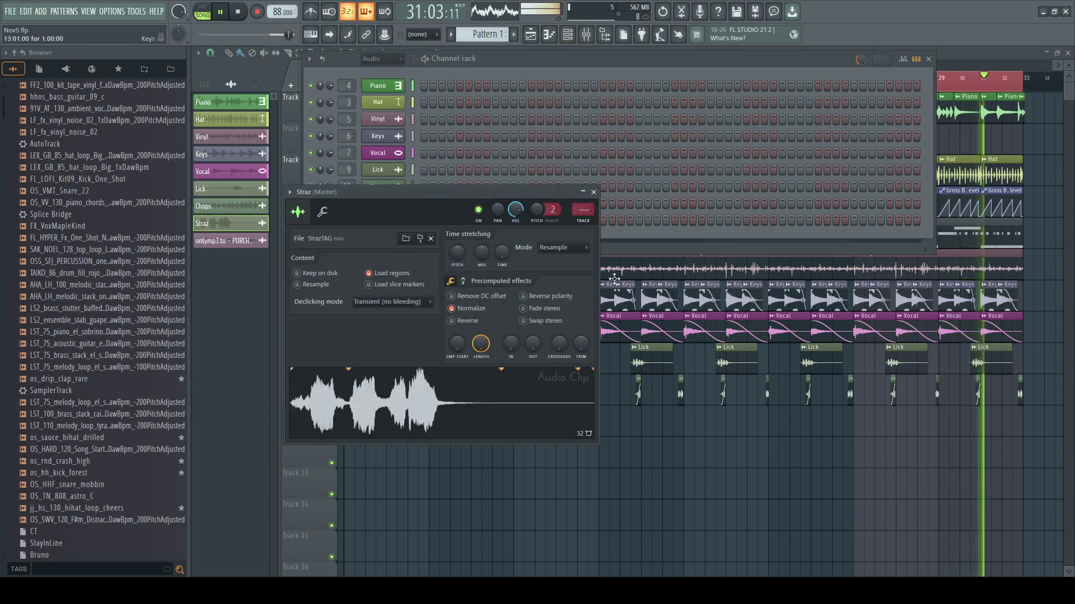
- Rename the onlymp3.to channel Tag, set its sample start offset to 11% and normalize its sample
key("F6")
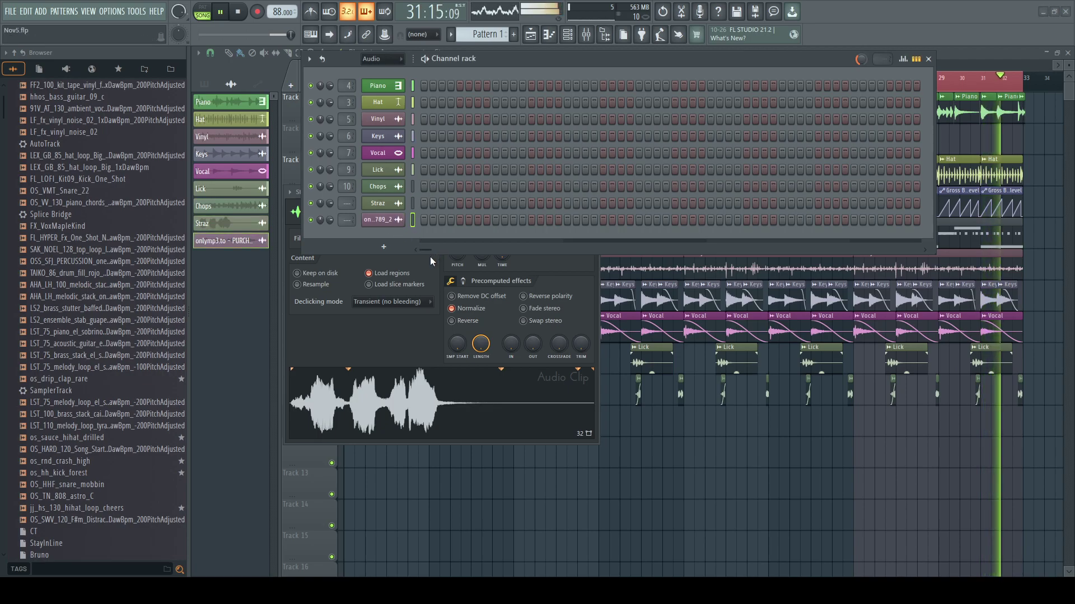
left_click(369, 208)
left_click(370, 206)
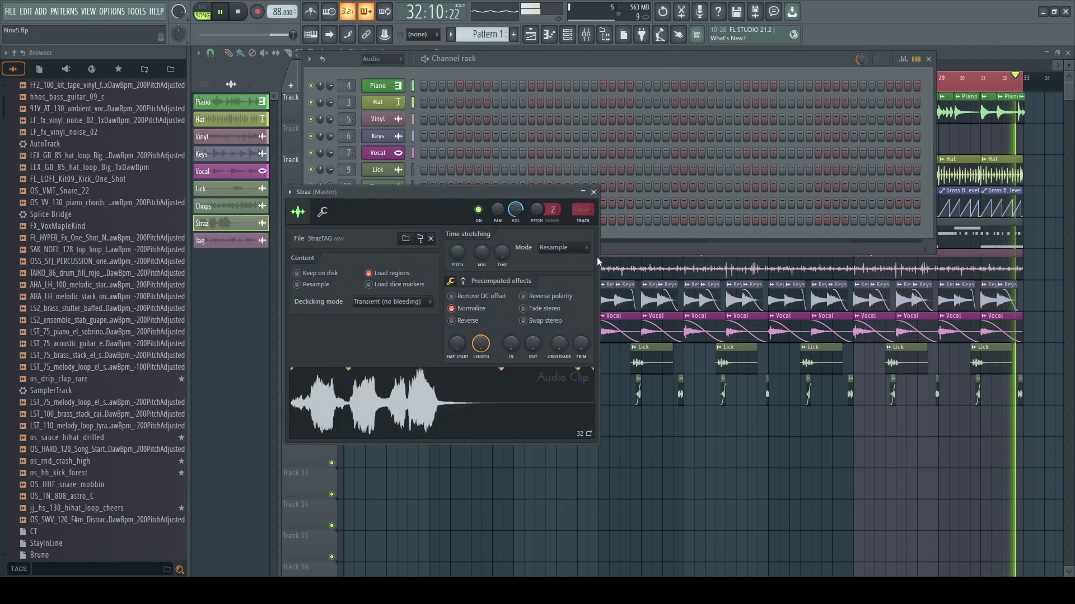
left_click(609, 247)
left_click(394, 220)
left_click_drag(471, 359, 472, 342)
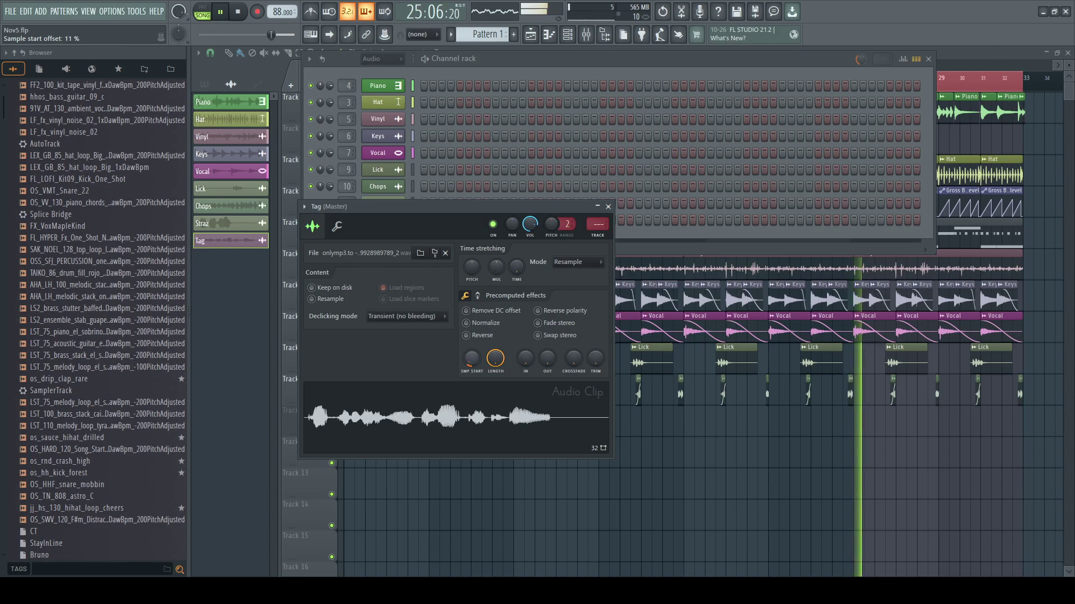
left_click(486, 323)
- Route the Straz and Tag channels to mixer tracks 11 and 12 and lower both tracks' volume equally
left_click(486, 194)
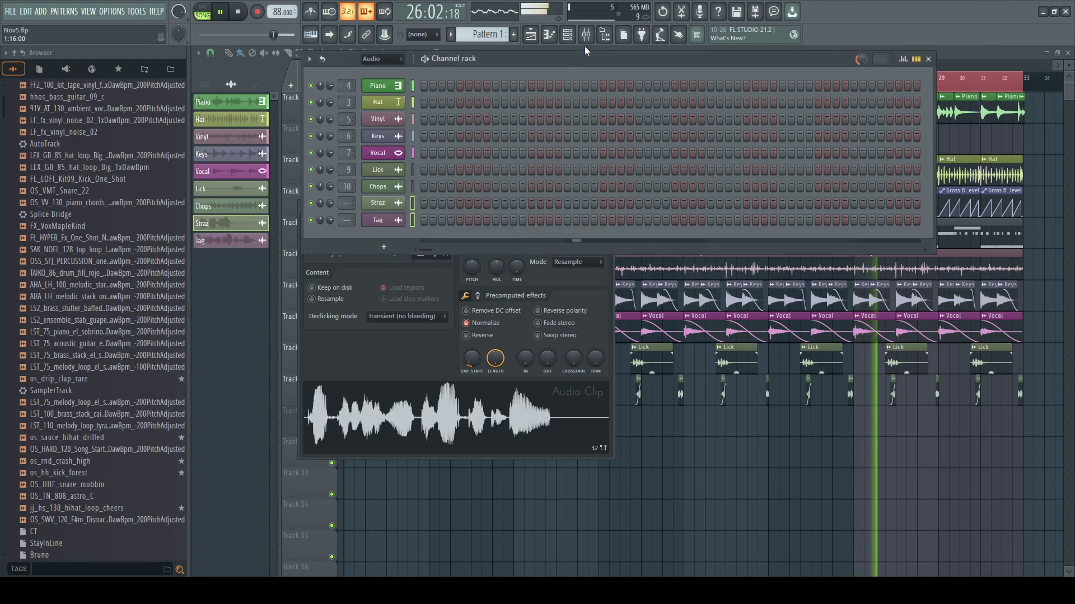
key("F9")
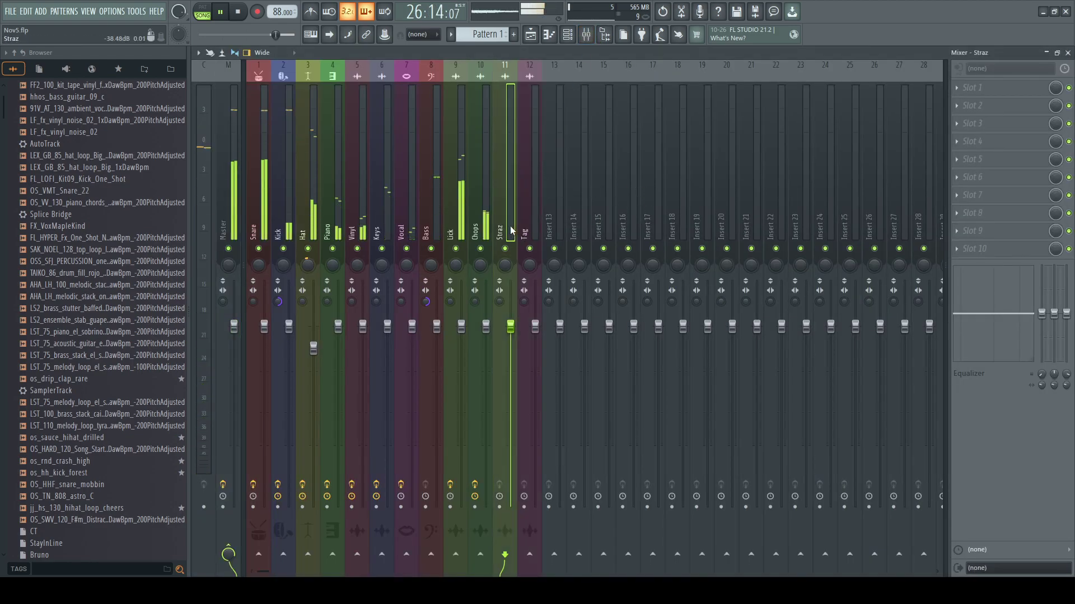
left_click(424, 179)
left_click(499, 186)
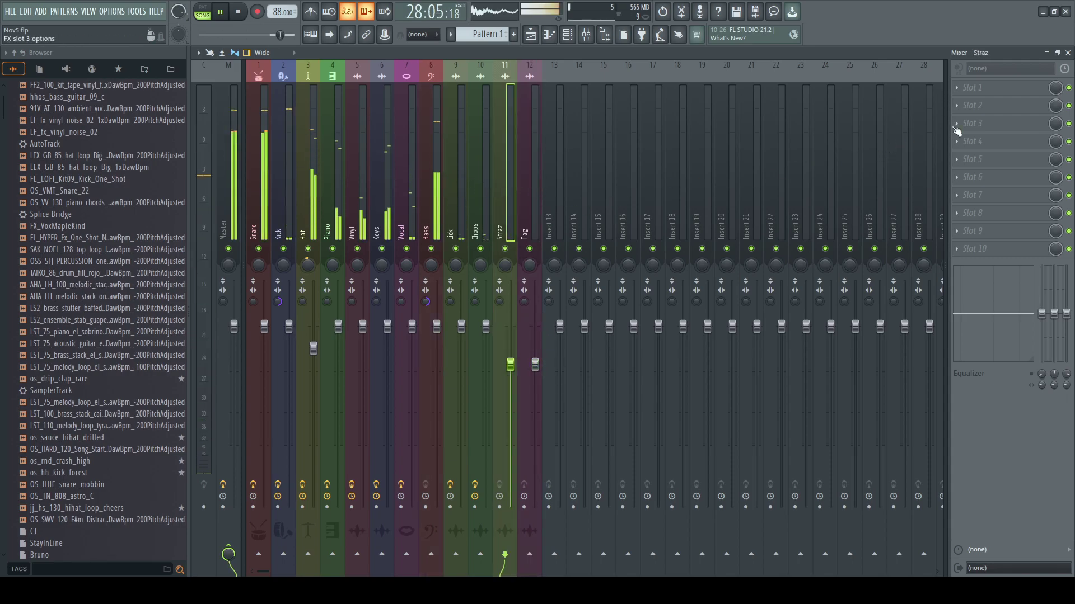
- Add a Fruity Free Filter to slot 3 of the Straz mixer track at a 35% mix level
left_click(737, 23)
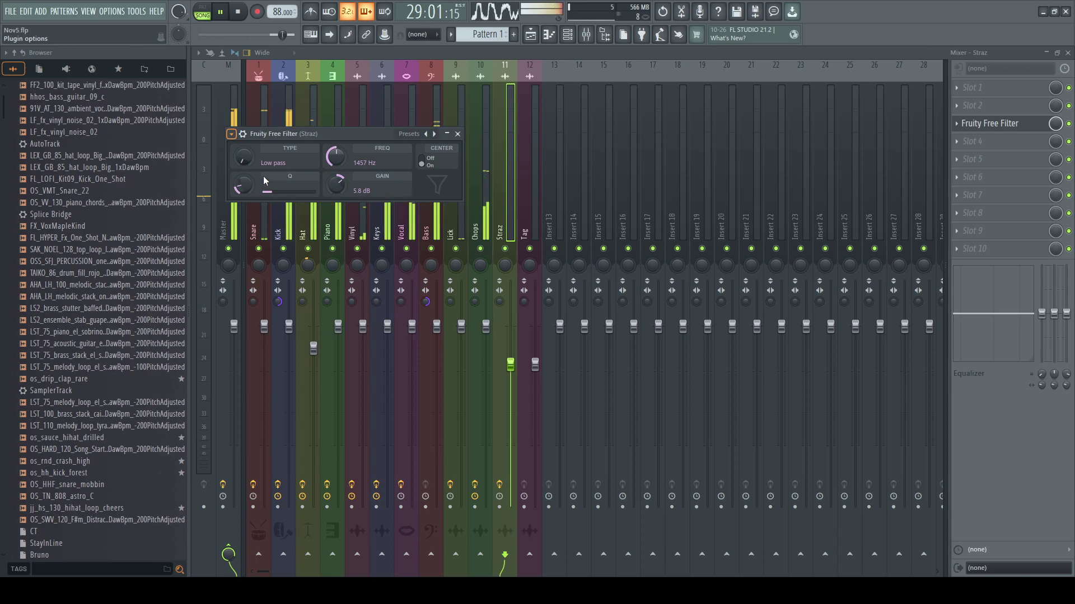
left_click_drag(1055, 124, 1055, 168)
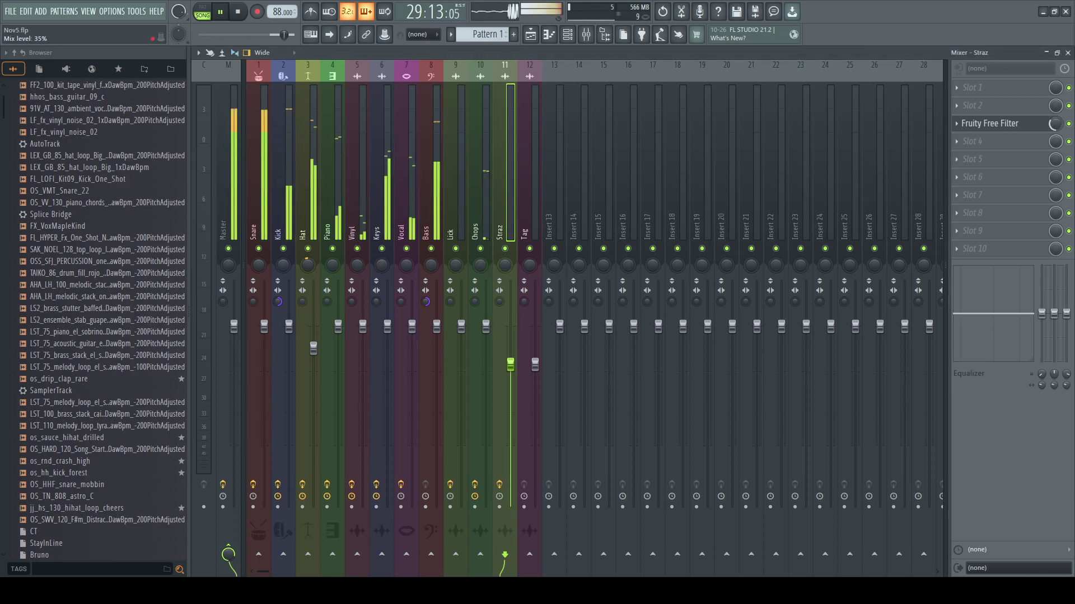
left_click(451, 176)
- Add a Fruity Free Filter with the Telephone BandPass preset to the Hat mixer track at a reduced mix level
left_click(338, 198)
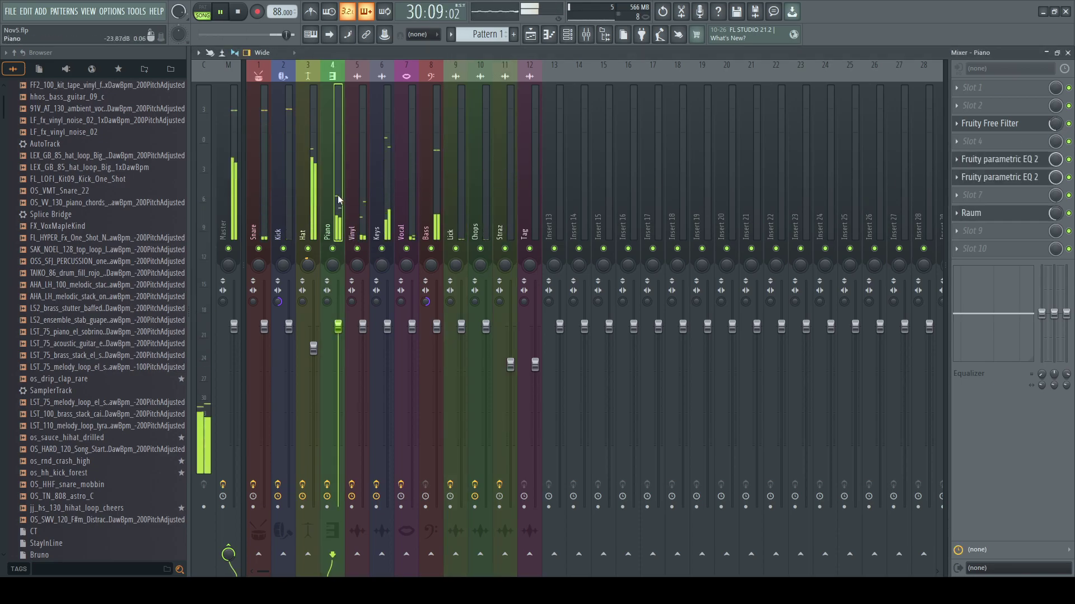
left_click(309, 212)
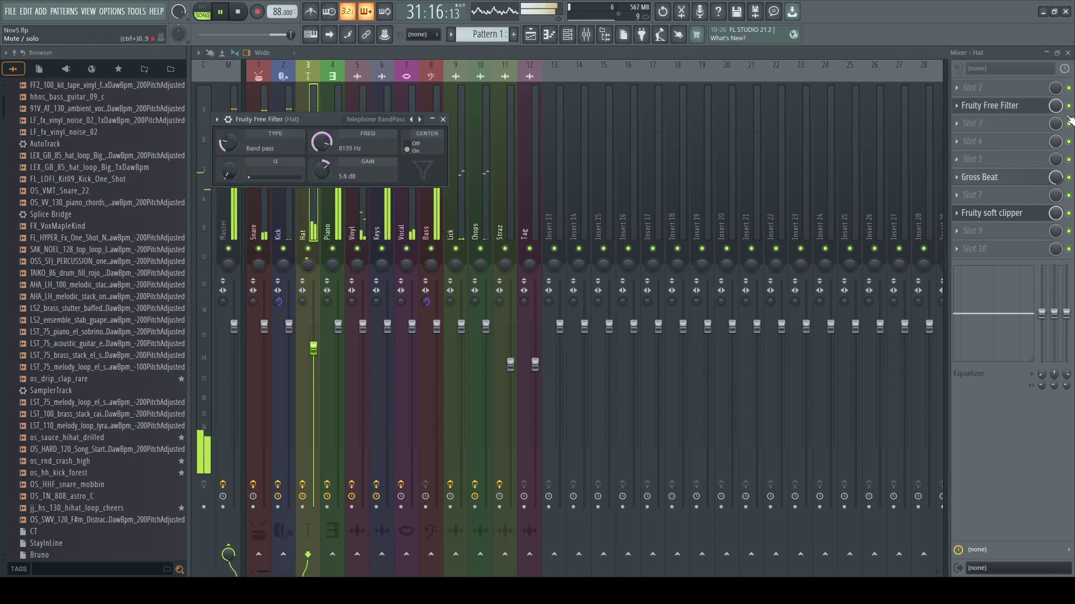
left_click_drag(1055, 106, 1055, 143)
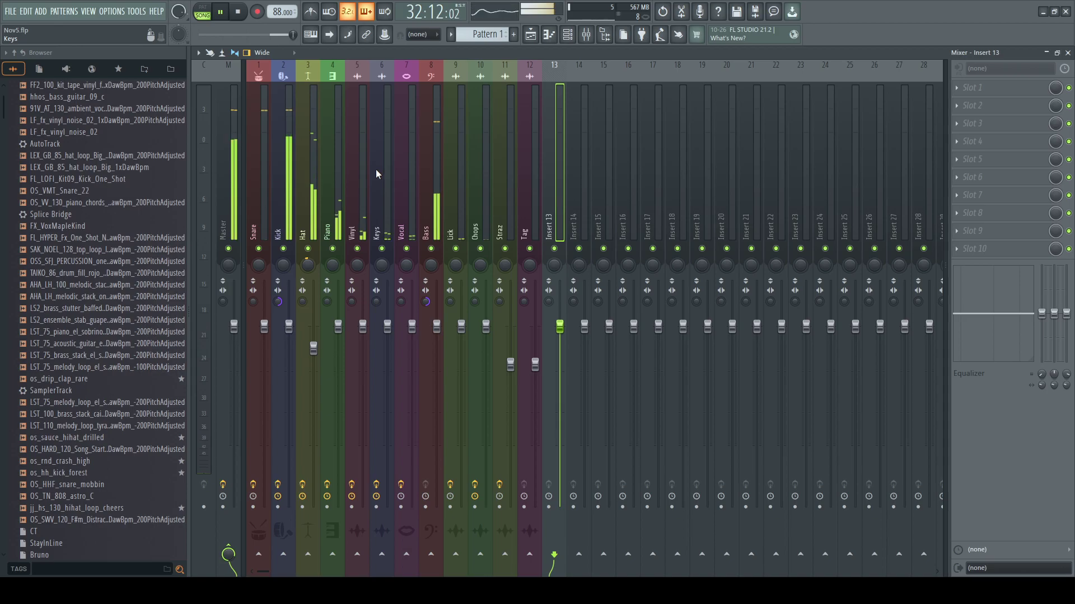
left_click(274, 188)
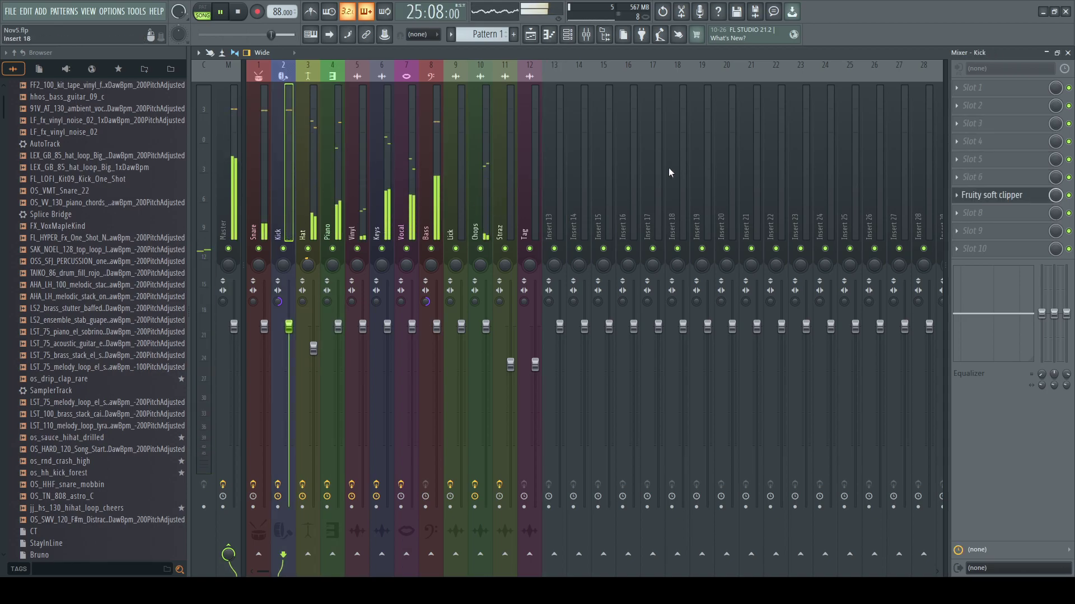
- Close the mixer and select the Chorus section, bars 9 to 17, as the playback range
left_click(1067, 53)
right_click(865, 445)
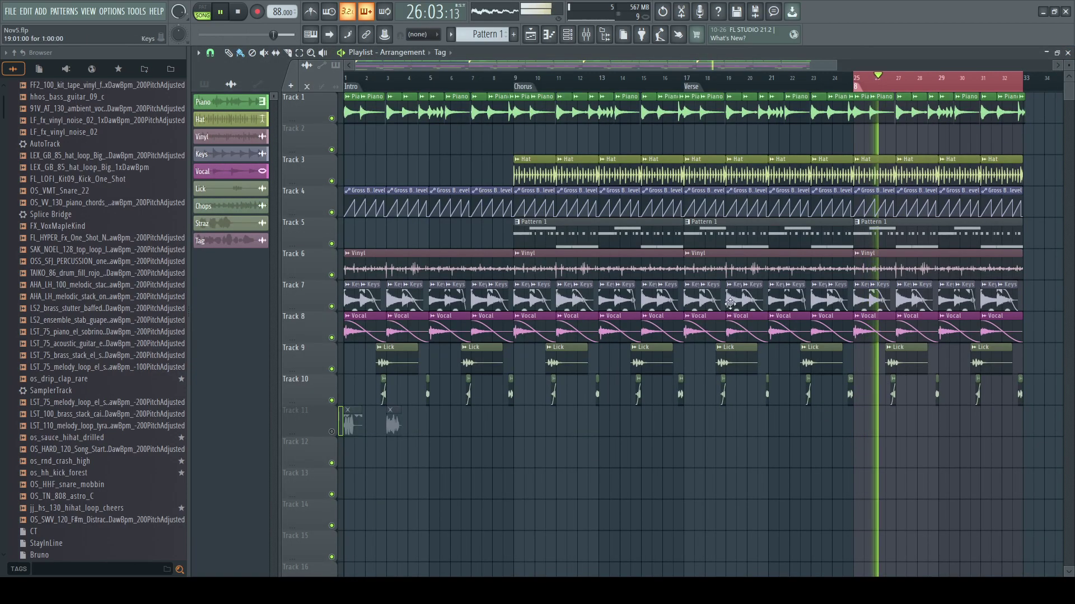
left_click(522, 86)
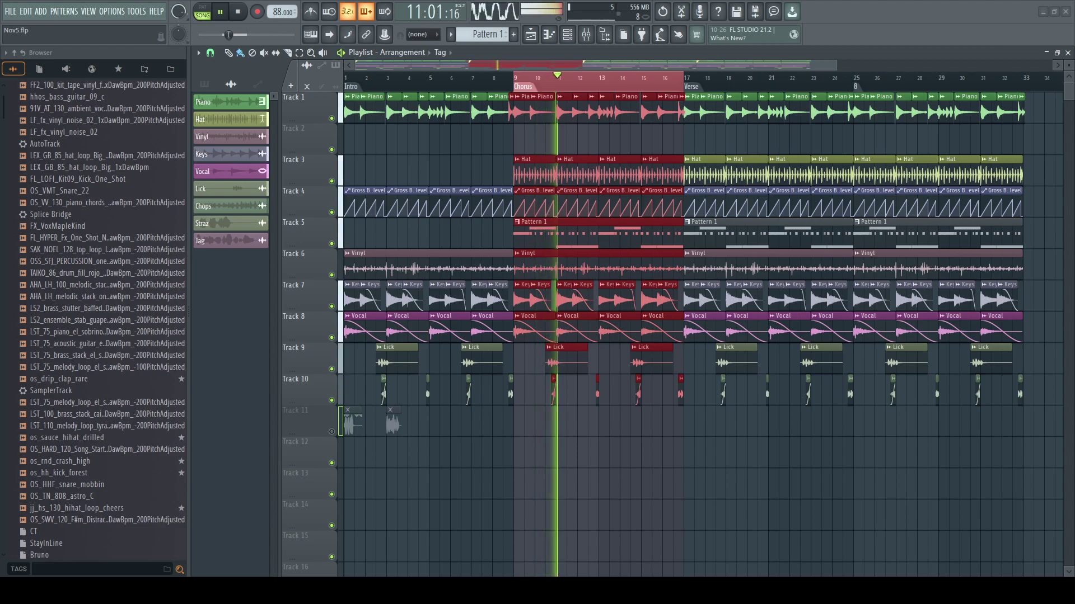
- Place the GBC_Cymbal_Rev_Crash_01 sample on Track 12 so that it ends where the Chorus starts at bar 9
left_click_drag(736, 569, 503, 444)
scroll(621, 498, "down", 2)
left_click_drag(607, 66, 670, 71)
left_click_drag(899, 66, 514, 128)
left_click_drag(419, 66, 459, 108)
left_click_drag(475, 67, 466, 69)
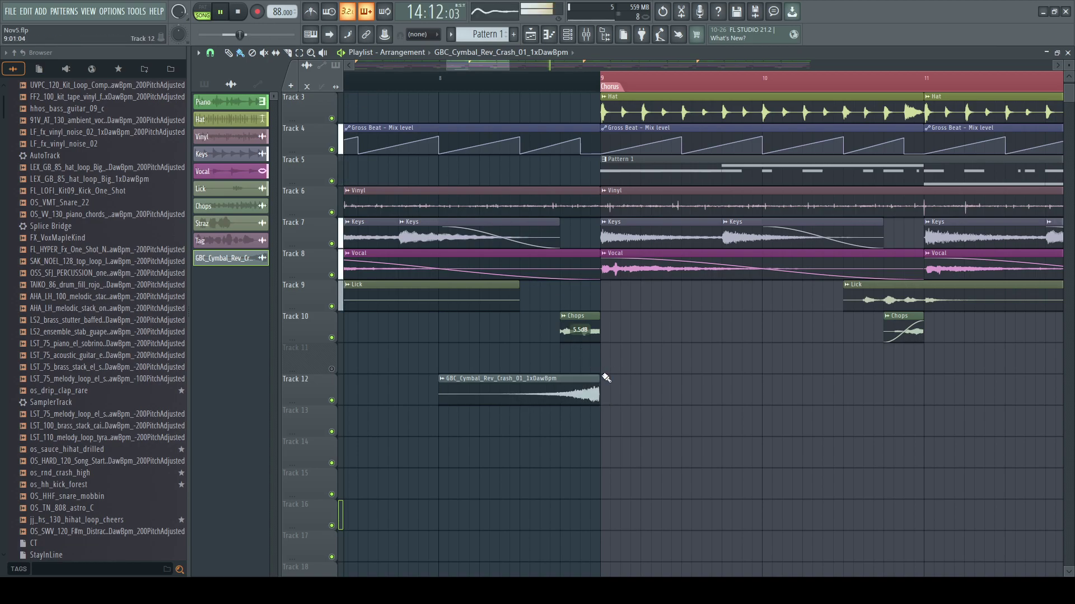
- Rename the reverse cymbal crash channel CymRev
key("F6")
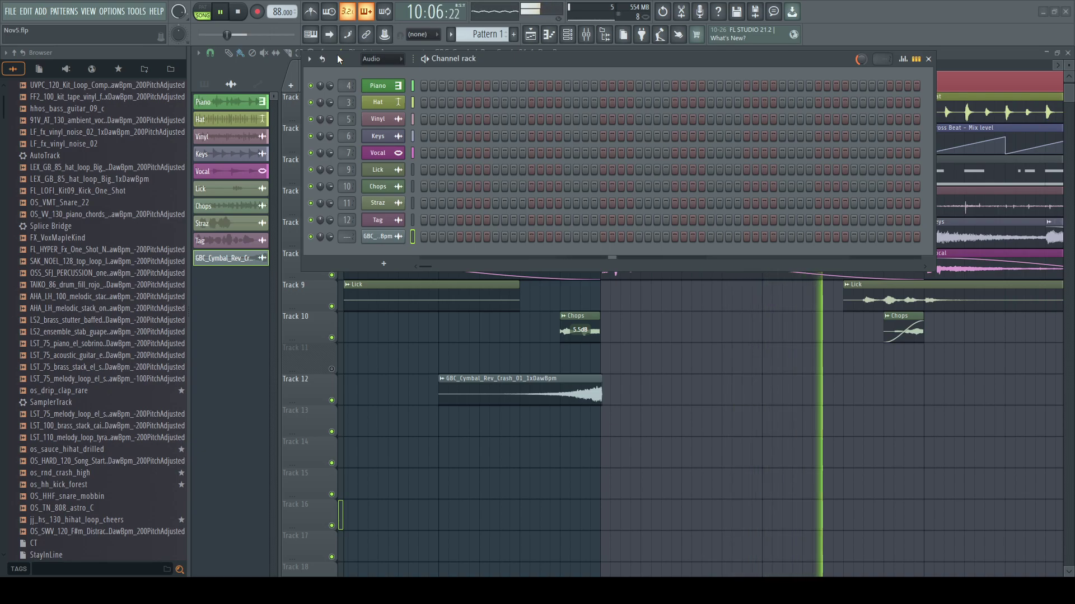
type("CymRev")
key("Return")
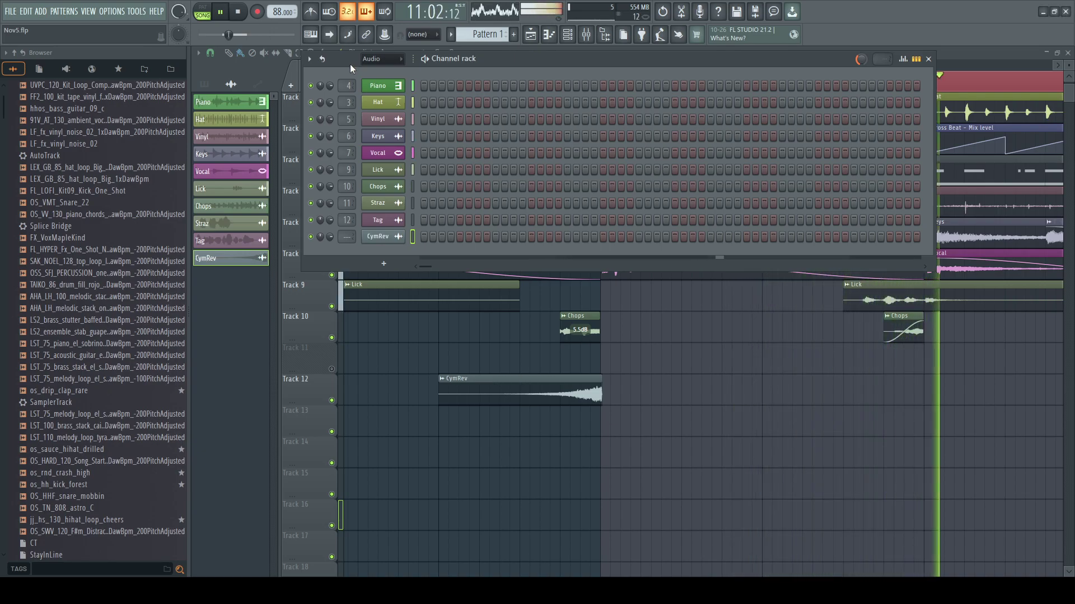
- Create an automation clip for the CymRev channel volume and place it on Track 13 starting at bar 1
right_click(330, 239)
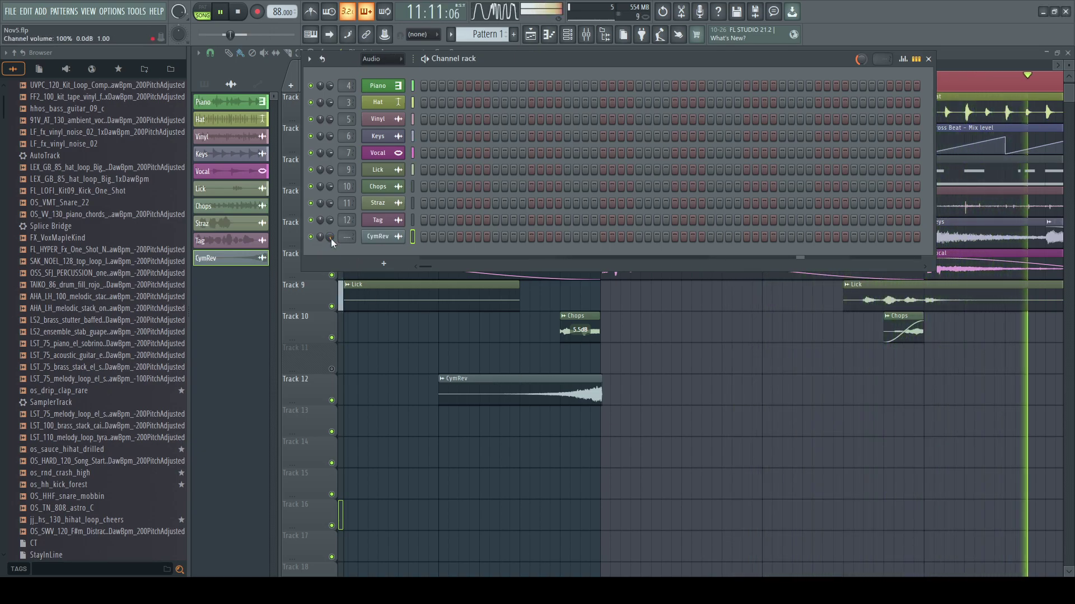
left_click(347, 310)
right_click(688, 555)
left_click_drag(524, 66, 228, 129)
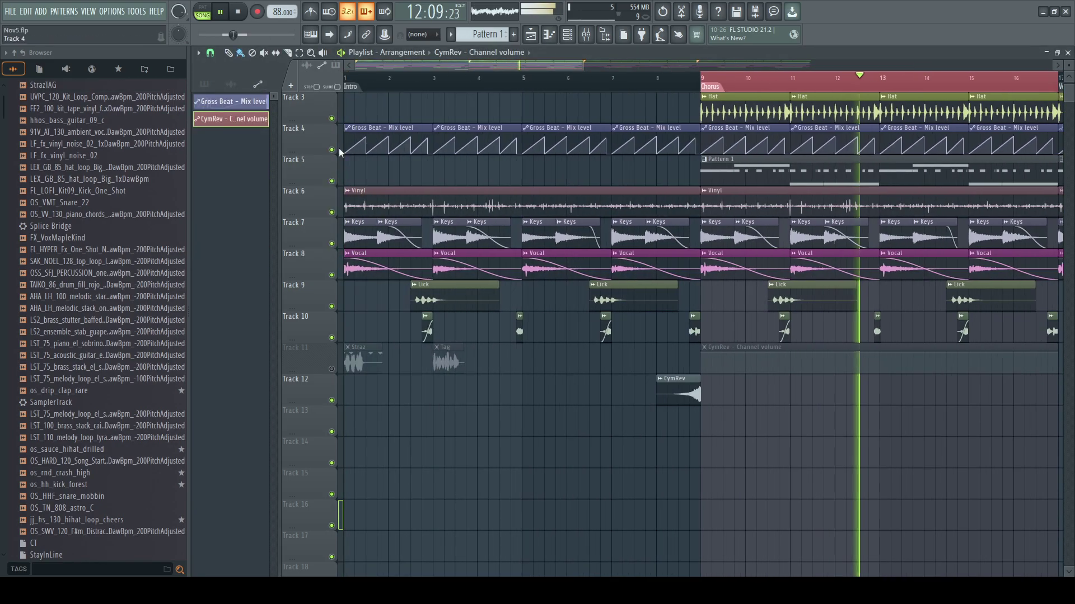
left_click_drag(727, 346, 310, 426)
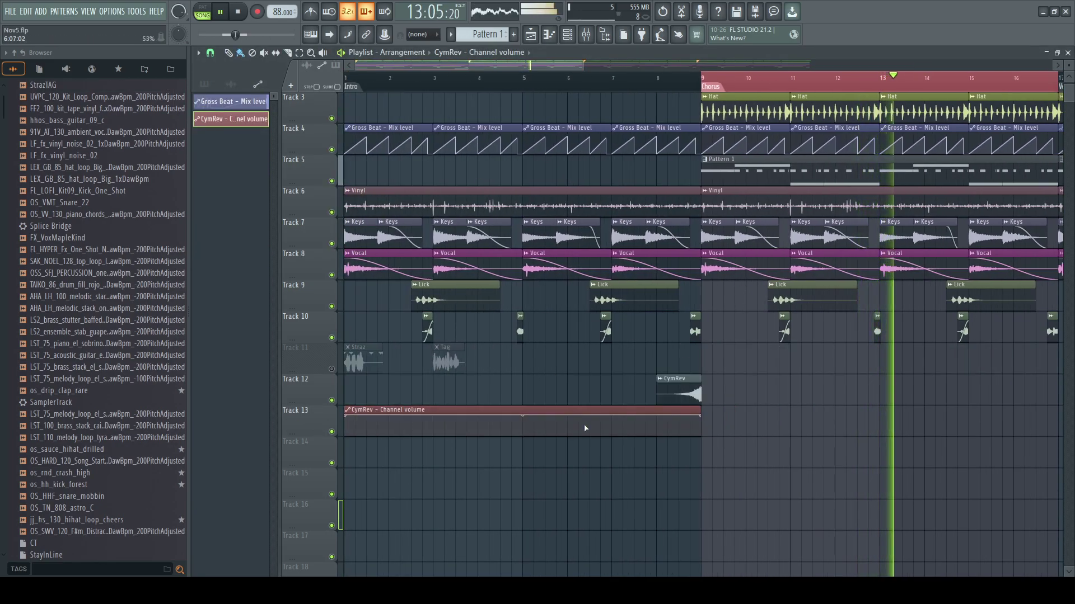
- Shape the CymRev volume automation into a curved rise from zero peaking at bar 9 with a drop after it, and trim its start to bar 7
left_click_drag(699, 412, 745, 413)
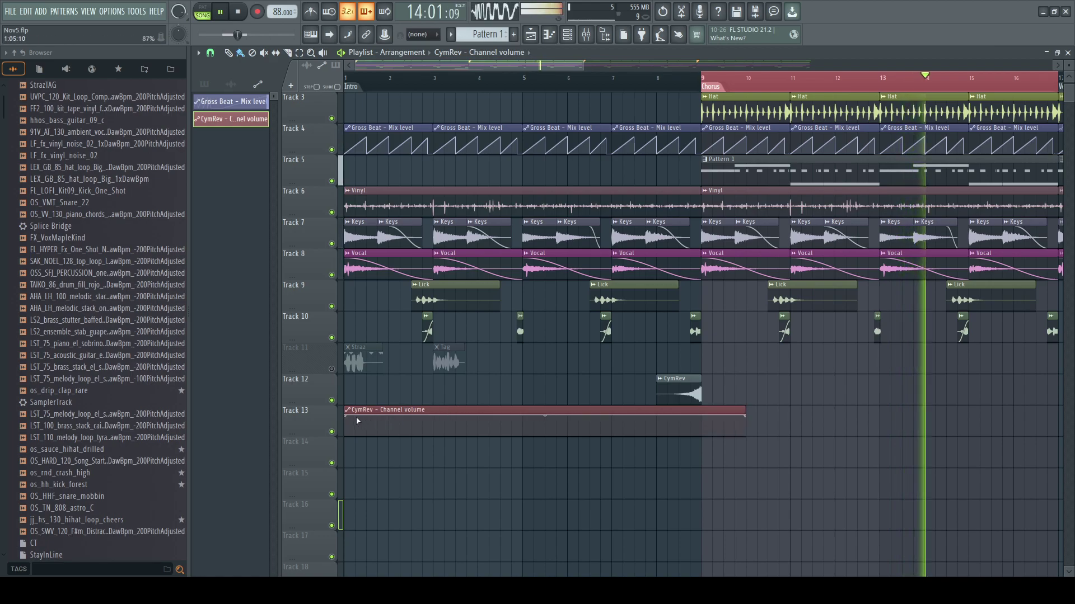
left_click_drag(345, 416, 340, 460)
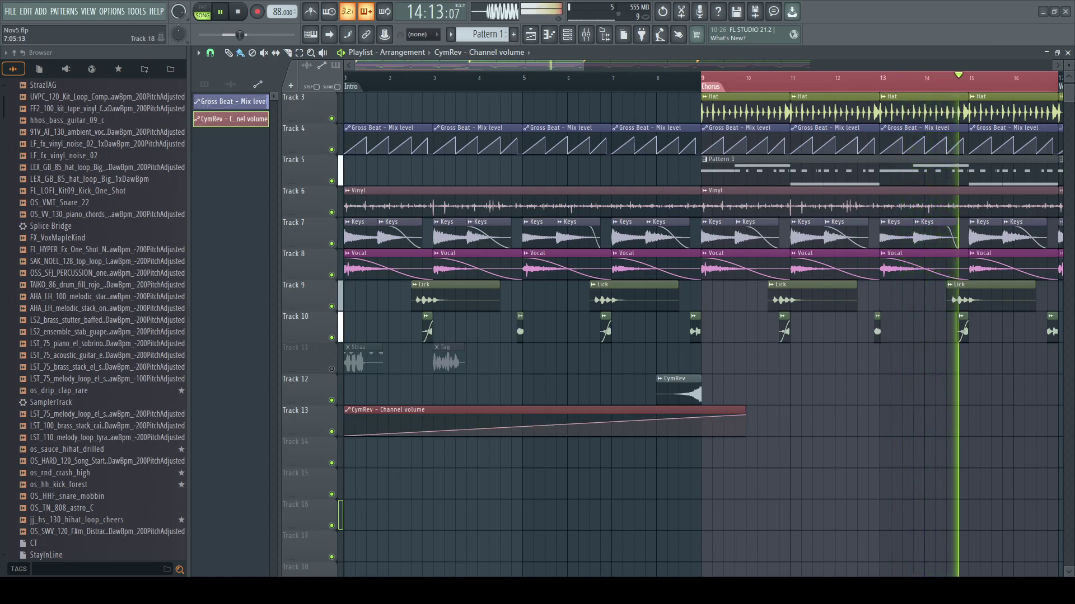
right_click(614, 429)
left_click_drag(614, 429, 614, 443)
right_click(702, 423)
left_click_drag(702, 422, 737, 443)
right_click(714, 426)
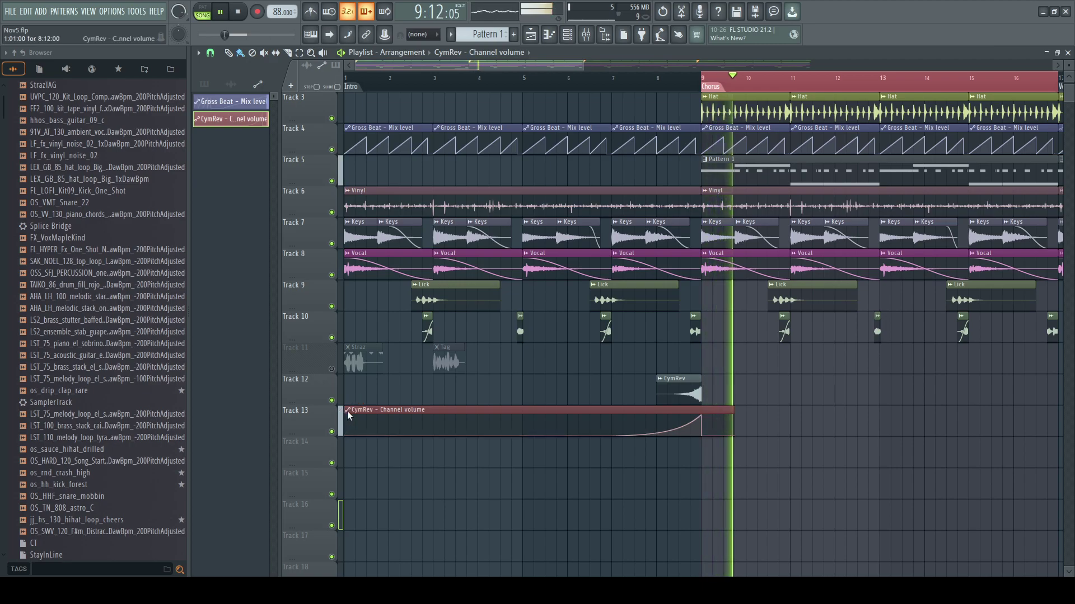
left_click_drag(348, 414, 612, 421)
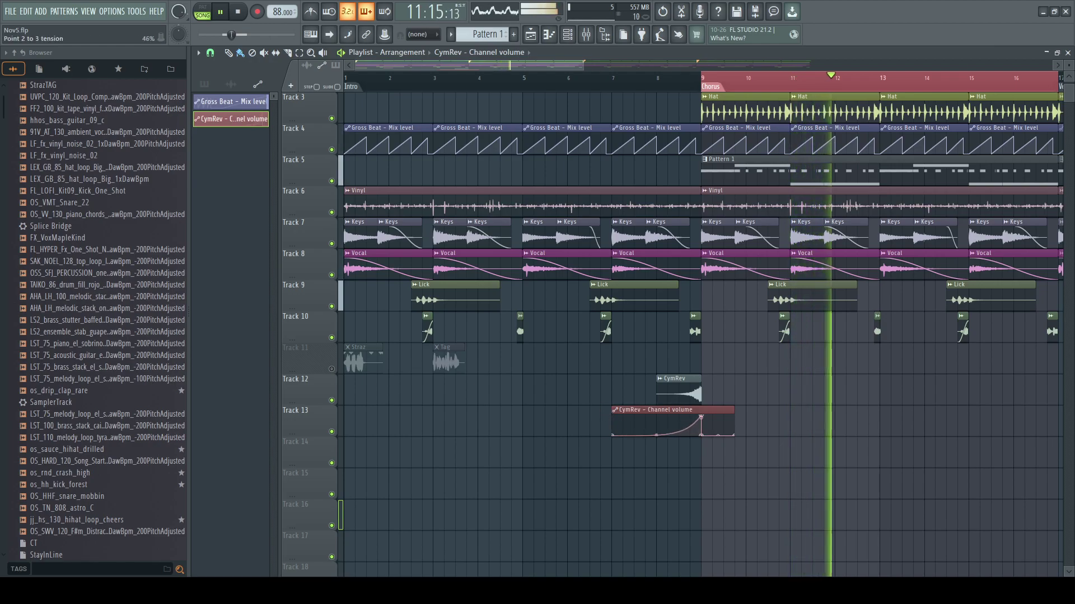
left_click_drag(580, 66, 943, 157)
- Copy the CymRev clip and its volume automation so that the second swell peaks at bar 25
left_click(473, 393)
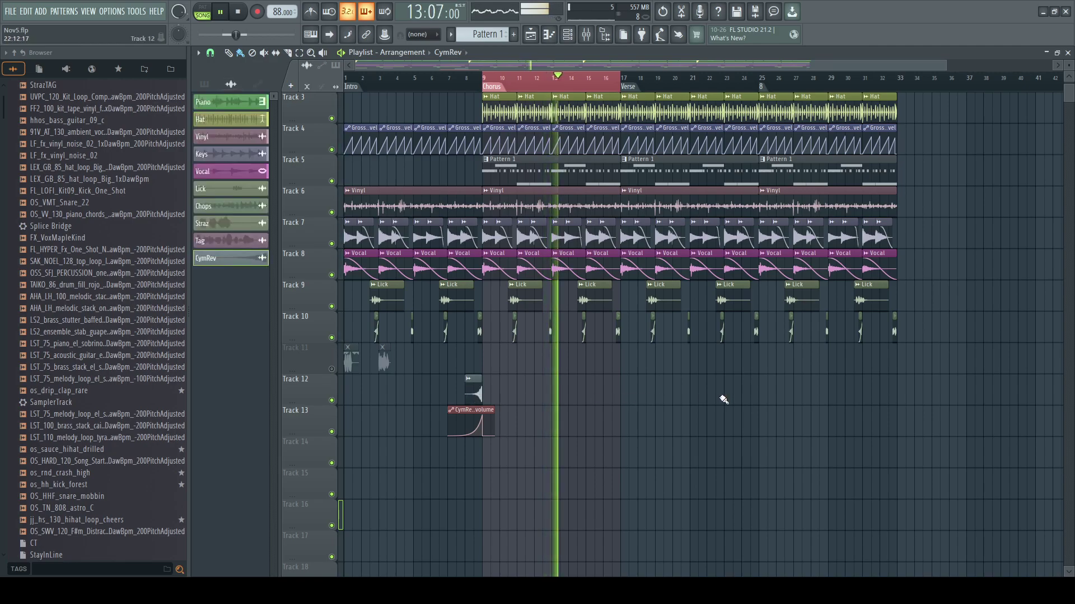
left_click(747, 397)
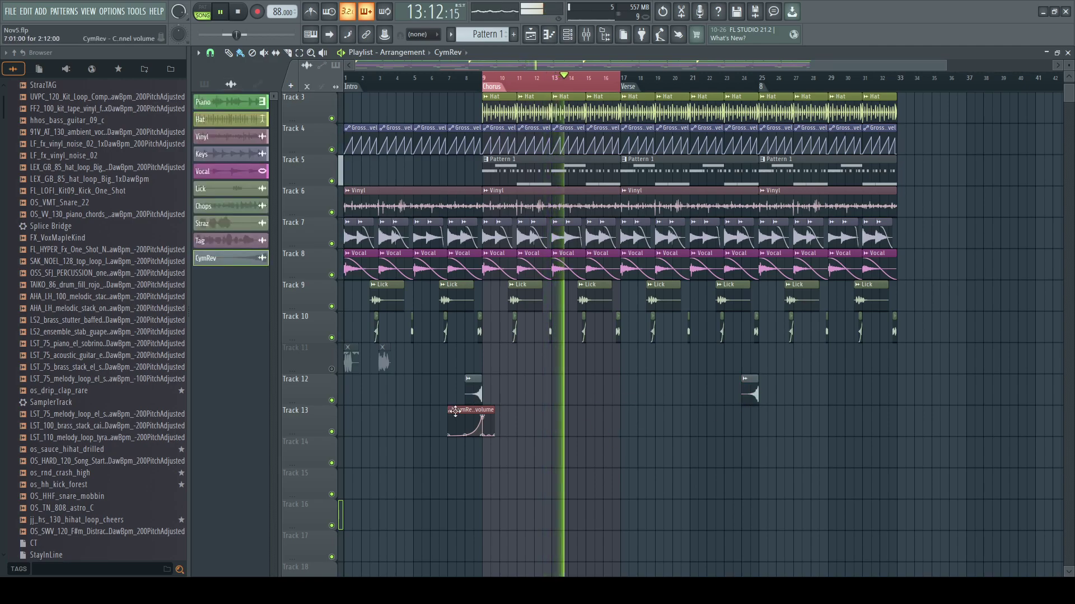
left_click(501, 418)
left_click(747, 420)
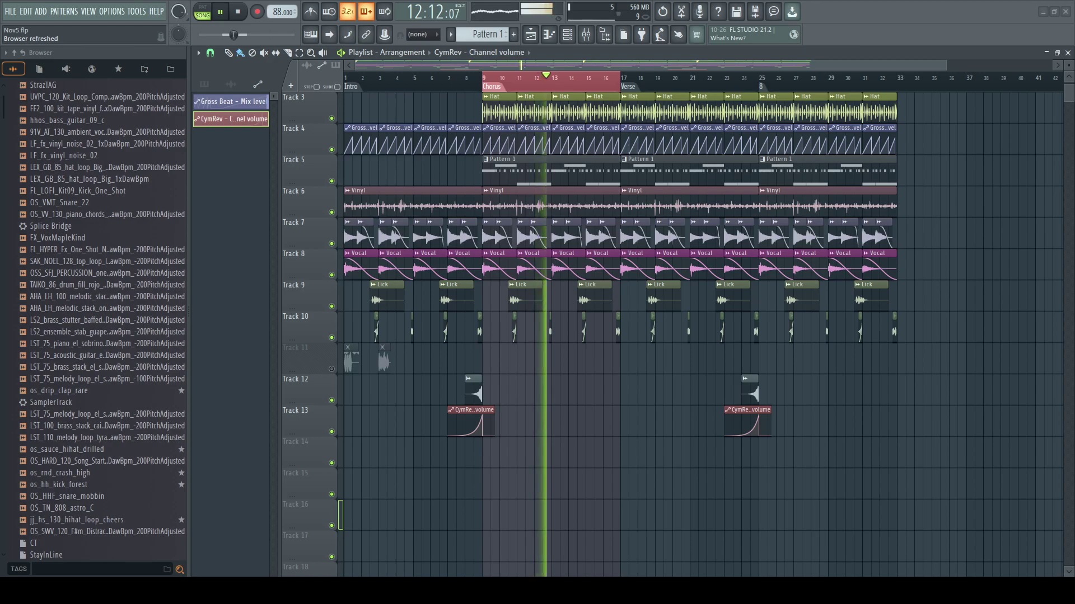
- Place the GTT_crash_splash_gordon sample on Track 14 at bars 9 and 25
left_click_drag(543, 473, 489, 452)
left_click(763, 452)
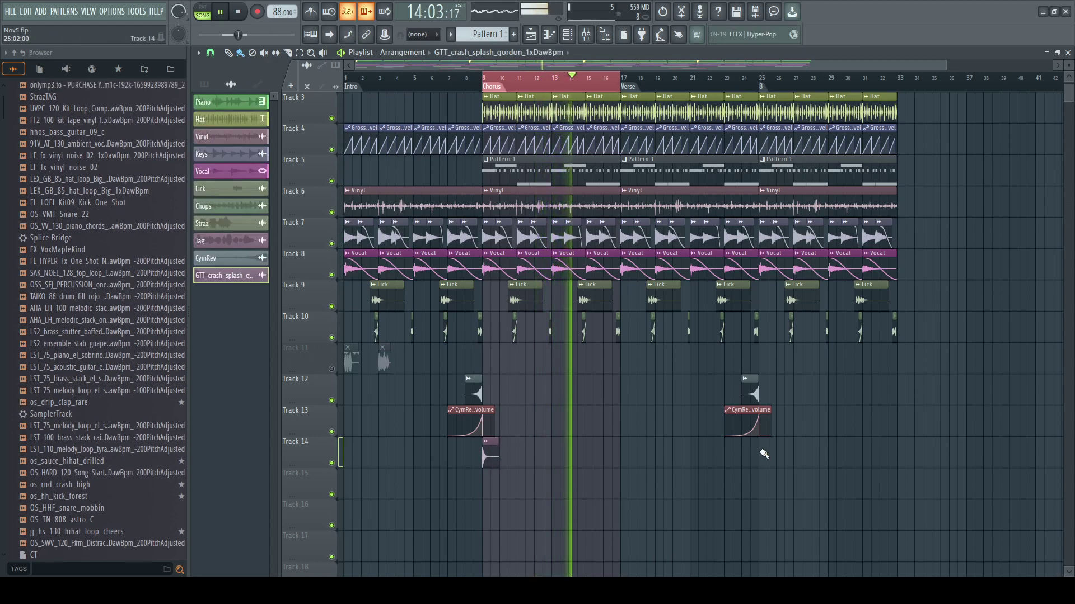
- Show all channels in an enlarged channel rack and route the CymRev channel to mixer track 13
key("F6")
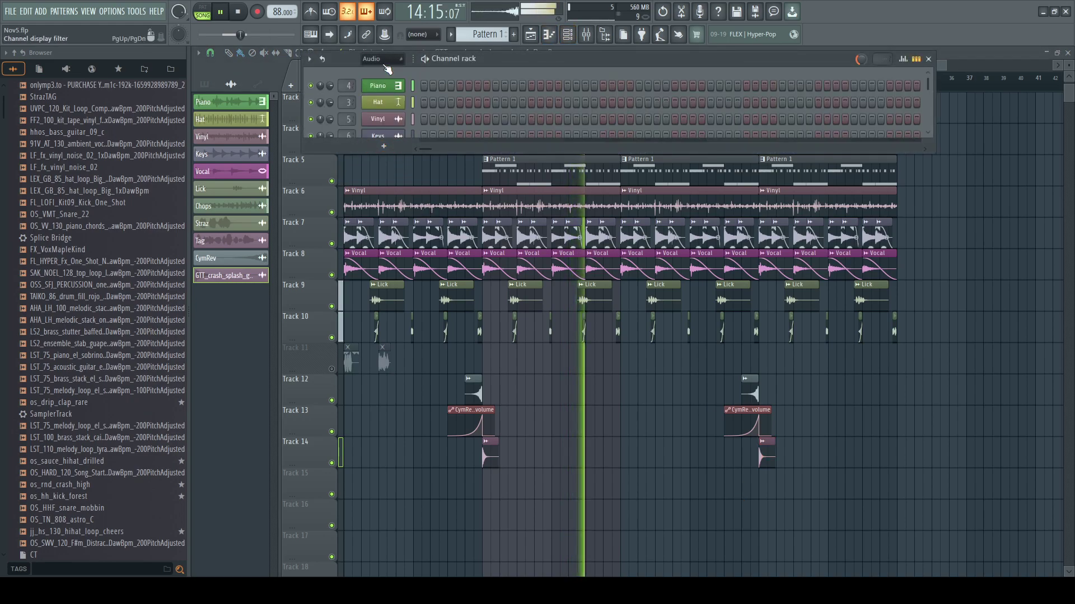
scroll(383, 59, "up", 1)
left_click_drag(530, 152, 523, 389)
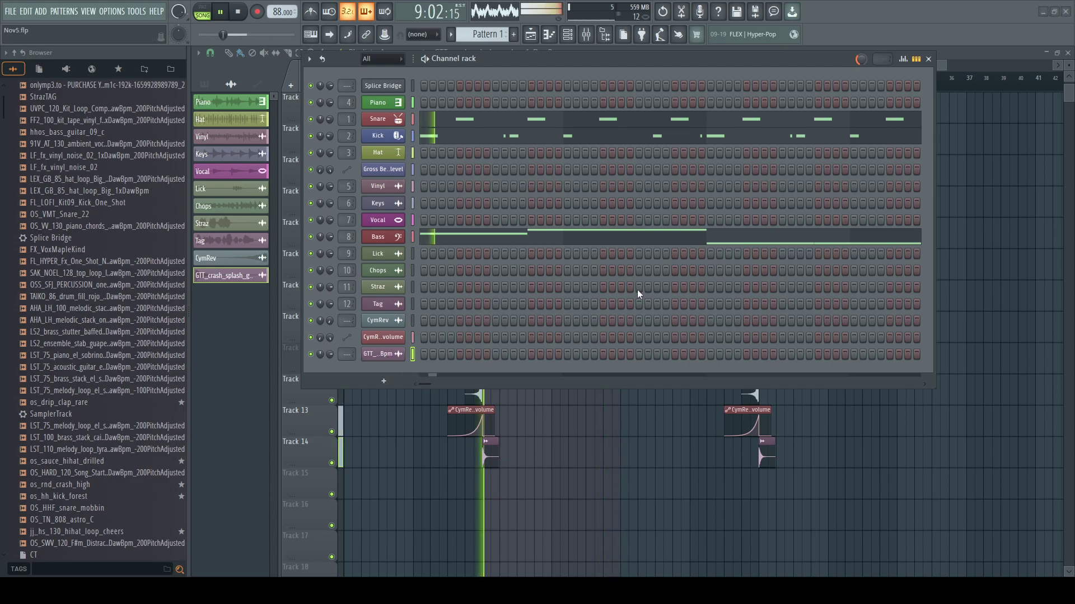
left_click(378, 320)
left_click(586, 34)
left_click(556, 203)
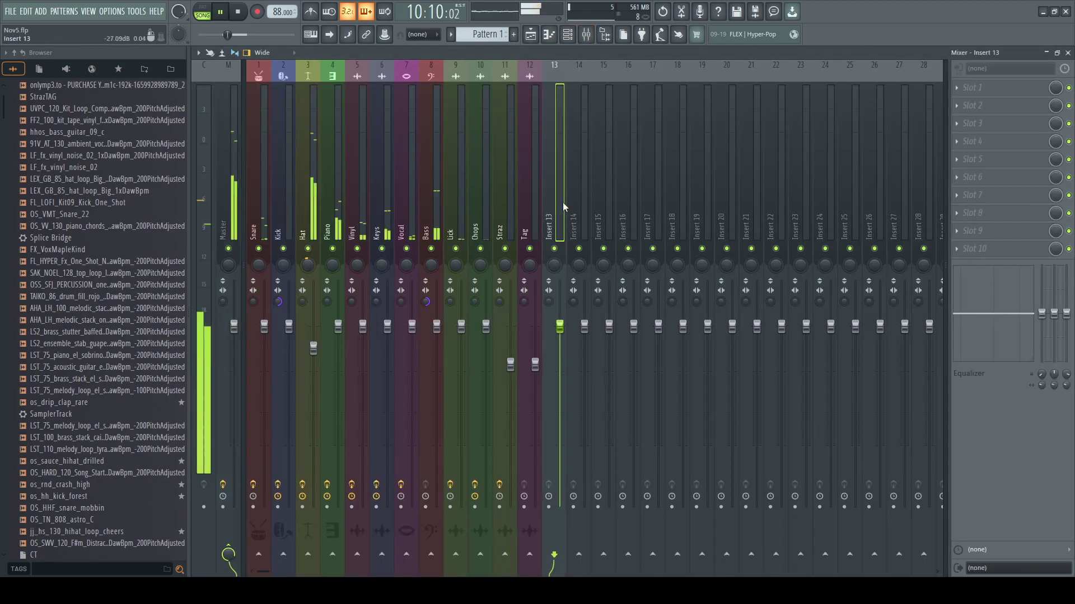
- Rename the crash splash channel Splash and route it to mixer track 14 with its fader lowered
left_click(567, 35)
left_click(386, 353)
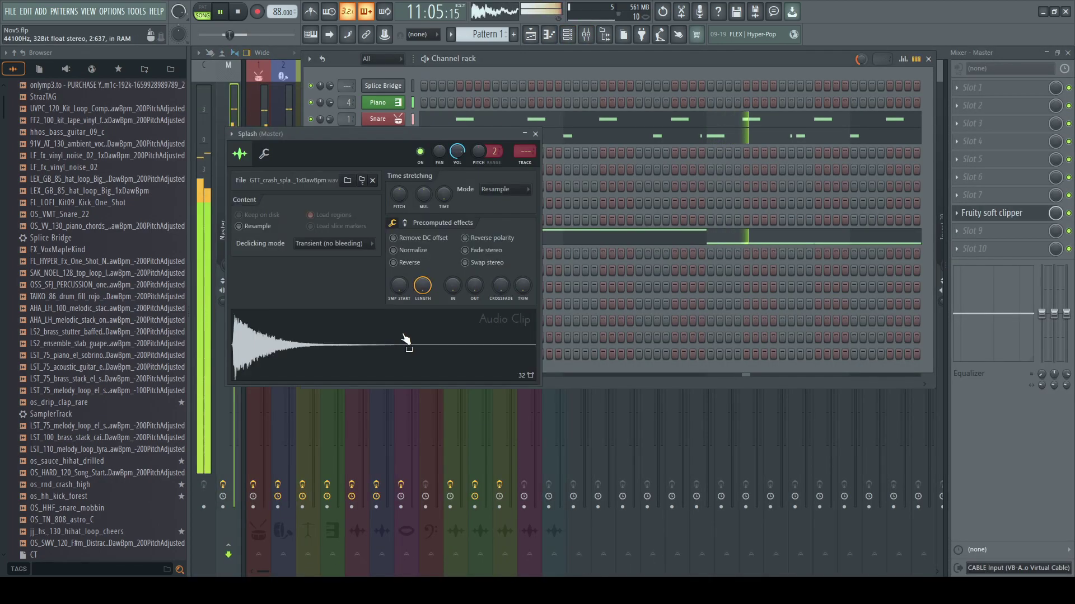
left_click(589, 35)
left_click(583, 181)
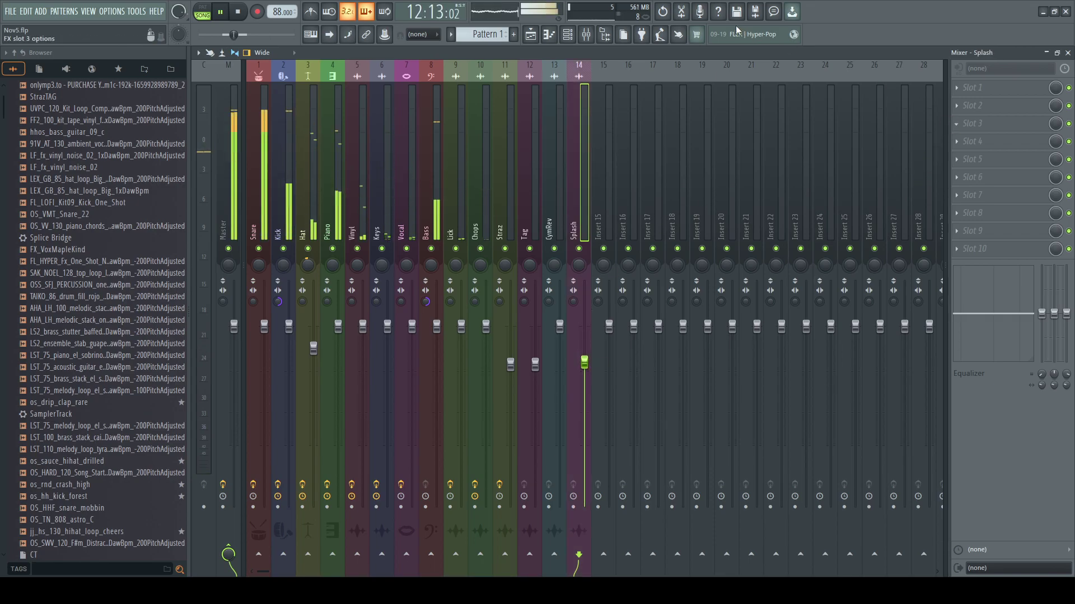
- Add a Fruity Free Filter in slot 3 and a Fruity Delay 3 in slot 8 of the Splash mixer track, both at reduced mix levels
left_click(331, 198)
left_click_drag(1053, 126, 1054, 146)
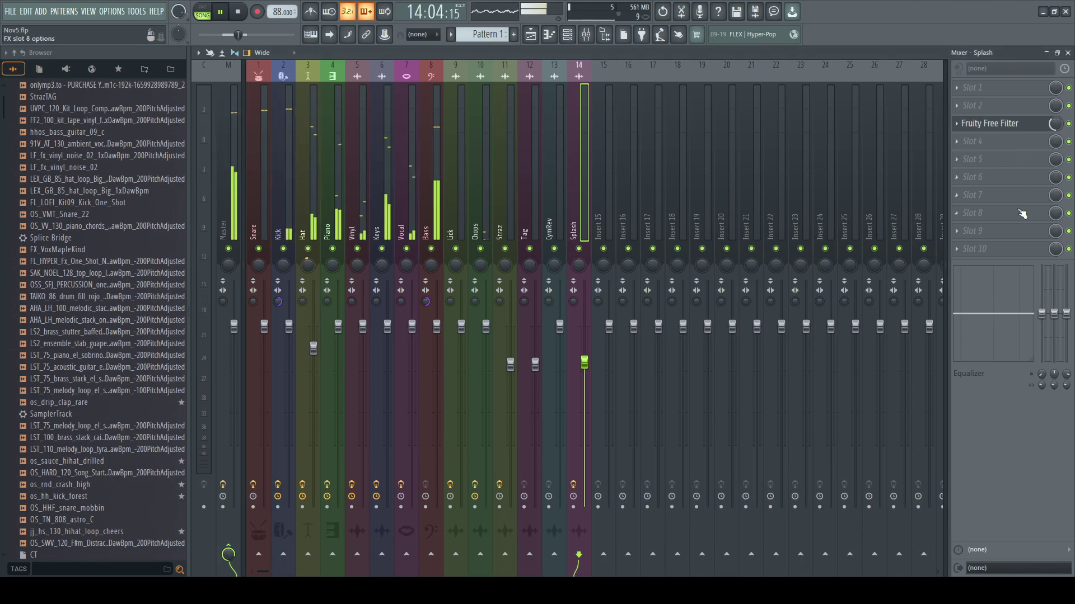
left_click(780, 159)
left_click(663, 178)
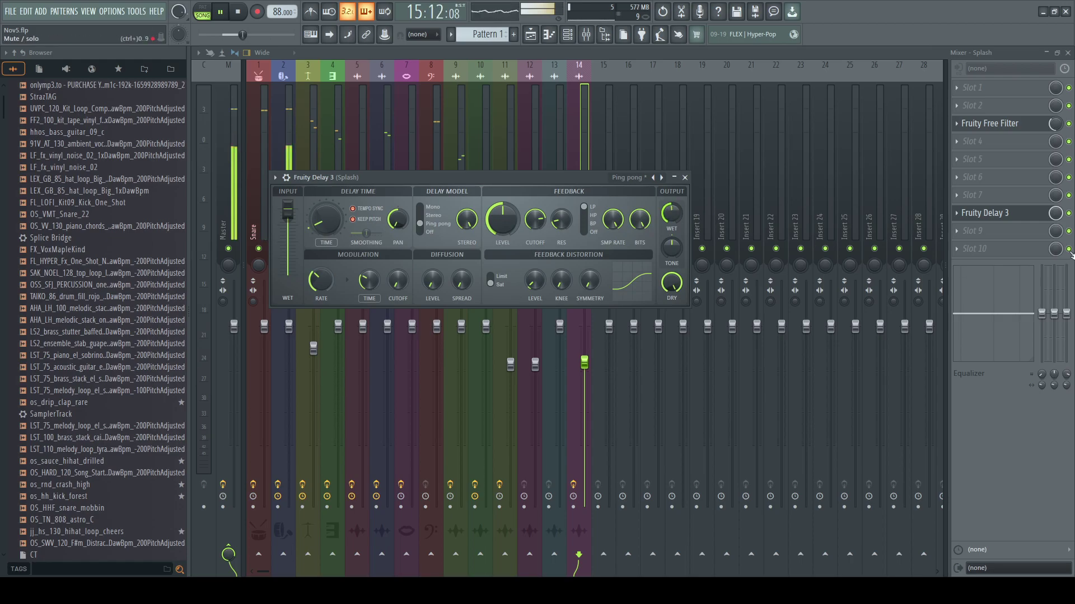
left_click_drag(1055, 213, 1055, 234)
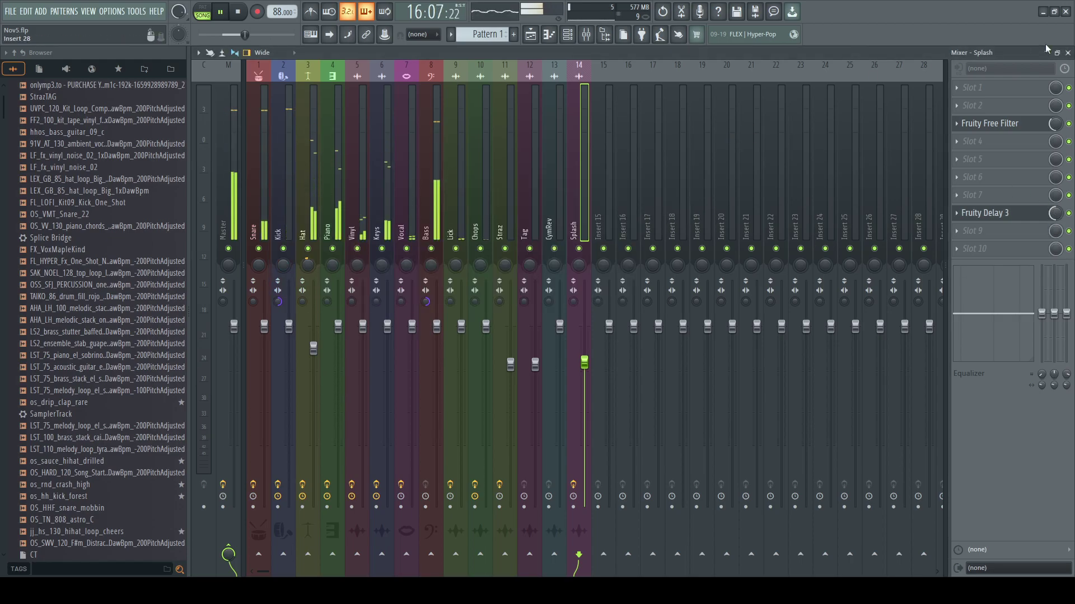
left_click(1068, 53)
- Place the KSHMR_Acoustic_Splash_02 sample on Track 15 at bar 9
right_click(996, 297)
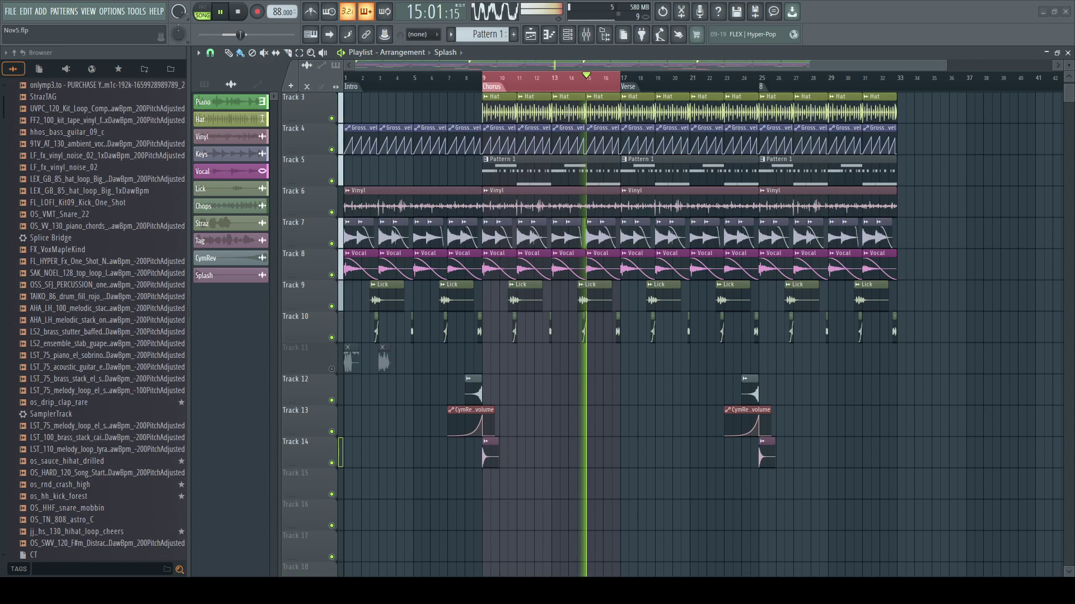
left_click_drag(515, 491, 489, 489)
key("F9")
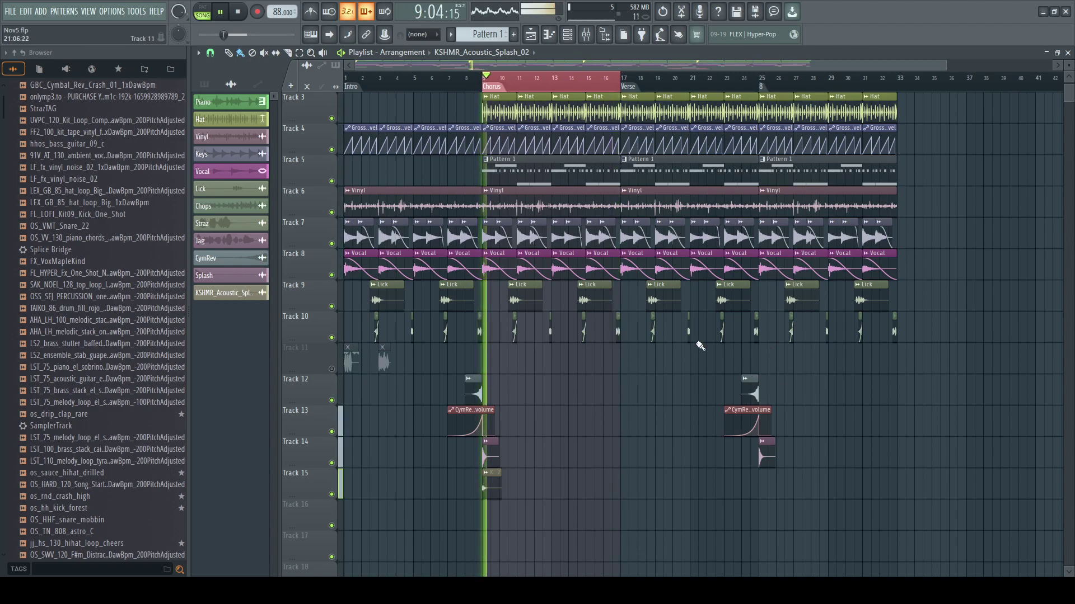
- Rename the KSHMR acoustic splash channel Splash2 and route it to mixer track 14
key("F6")
type("Splash")
key("Return")
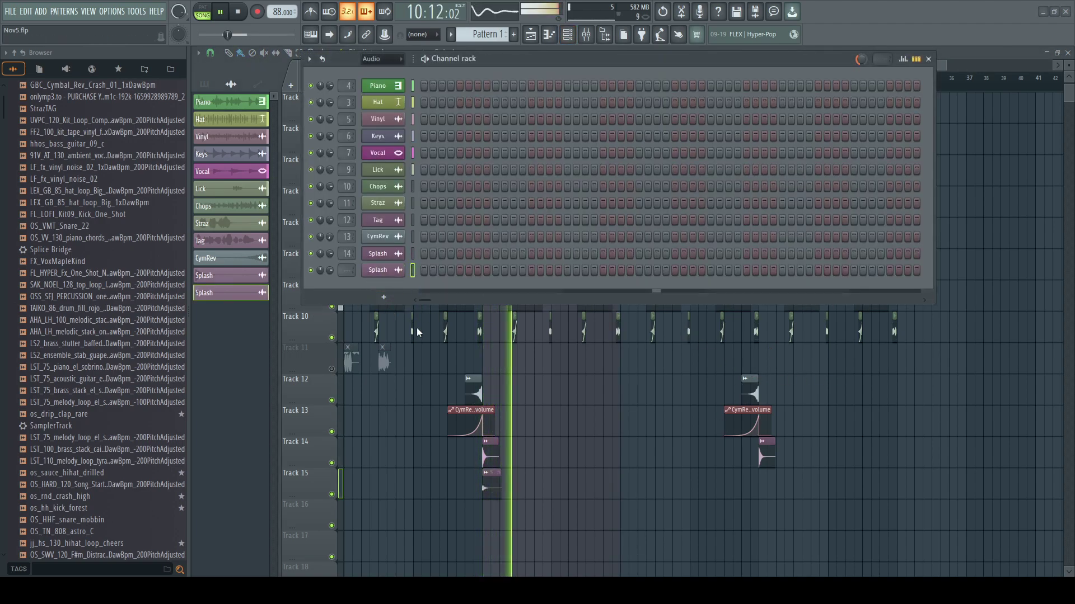
left_click(385, 271)
left_click(587, 34)
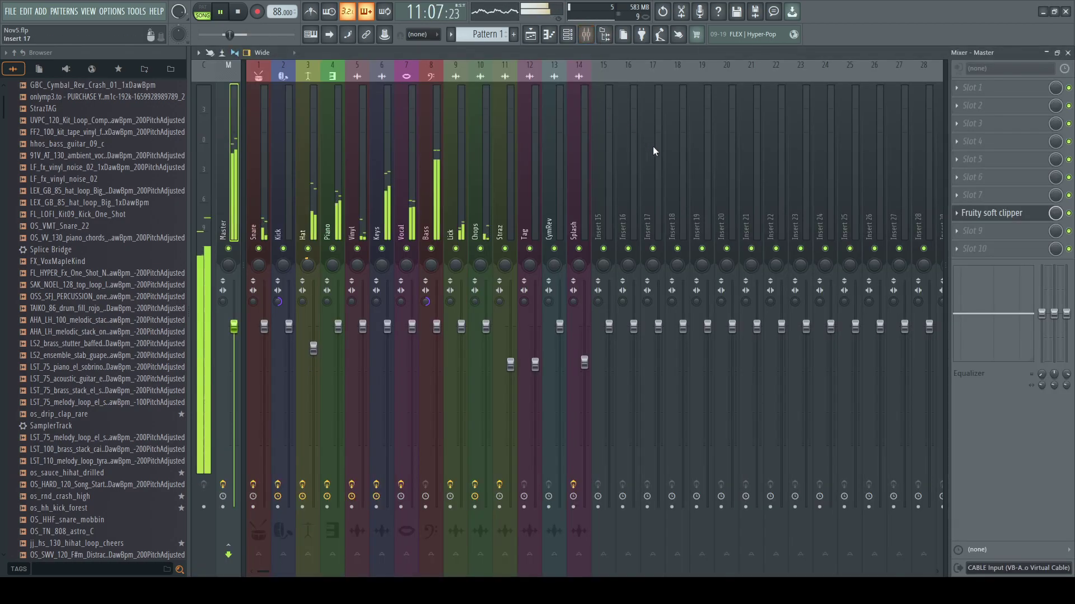
left_click(575, 36)
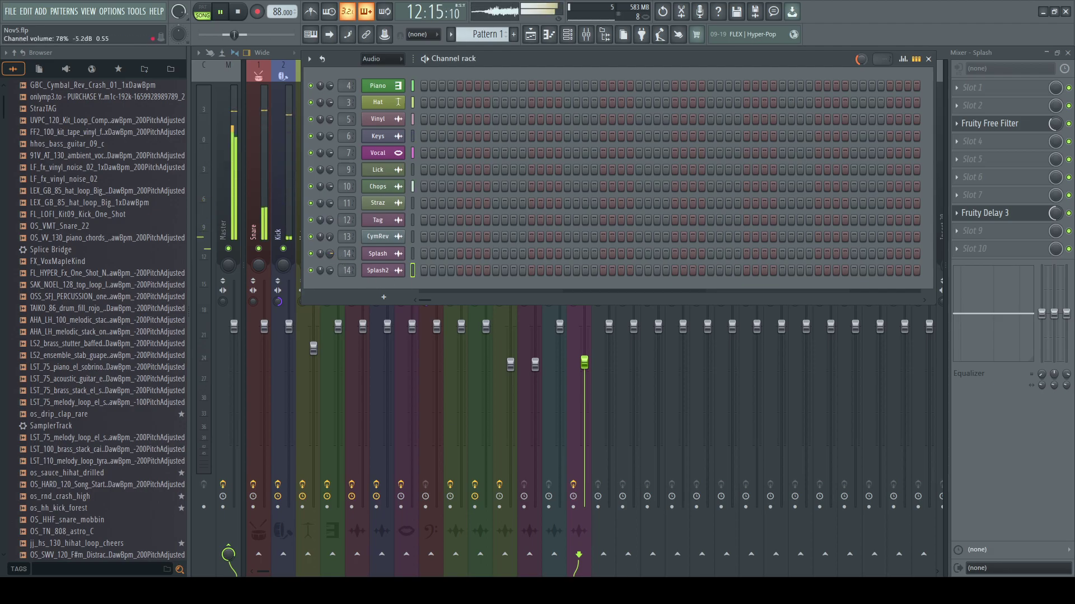
left_click(1067, 53)
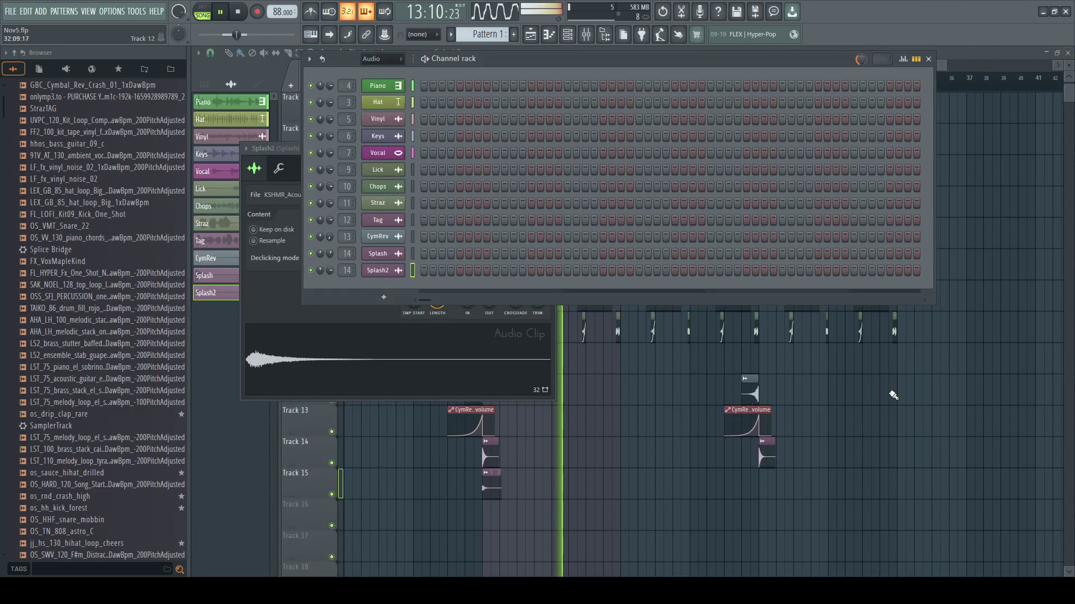
- Place a second Splash2 clip on Track 15 at bar 25
left_click(886, 362)
left_click(763, 480)
left_click(919, 466, "ctrl")
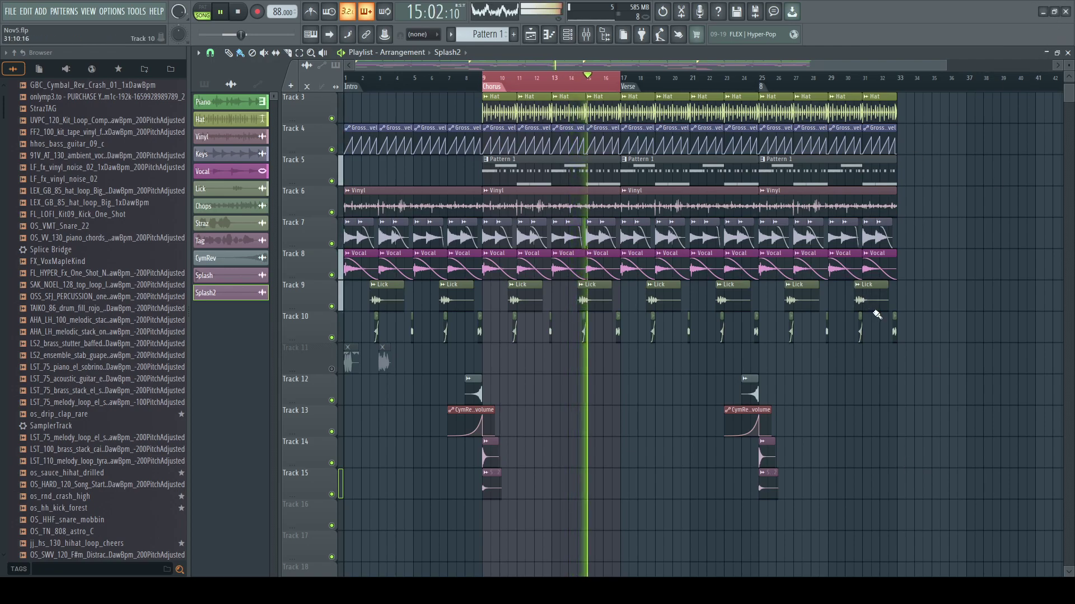
- Delete the Piano clips on Track 1 throughout the Verse, from bar 17 to bar 25
left_click_drag(661, 65, 710, 105)
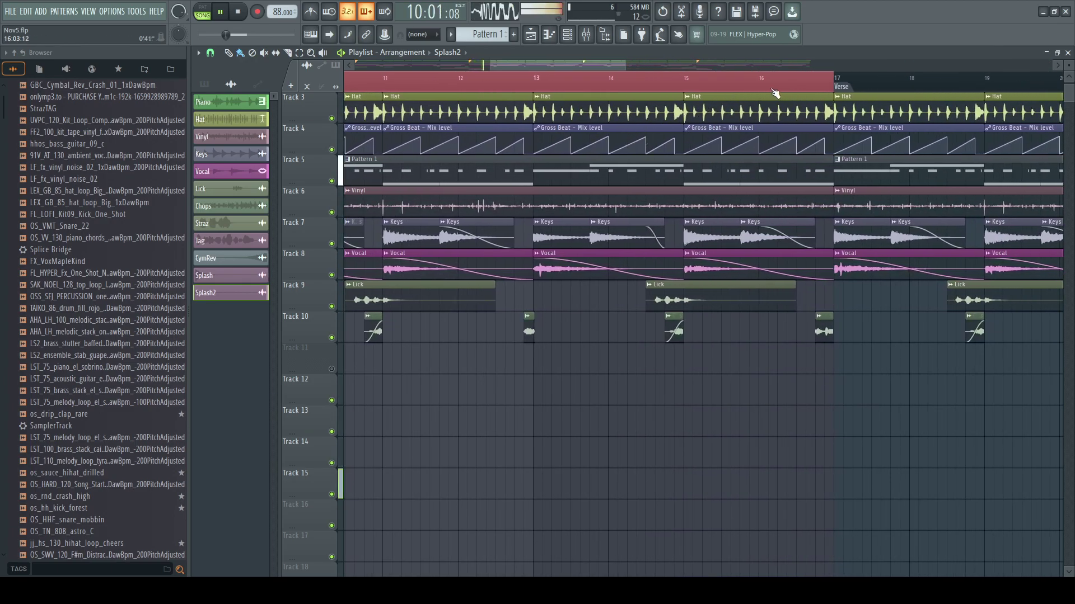
left_click_drag(575, 66, 933, 70)
left_click_drag(845, 67, 734, 84)
scroll(616, 134, "up", 2)
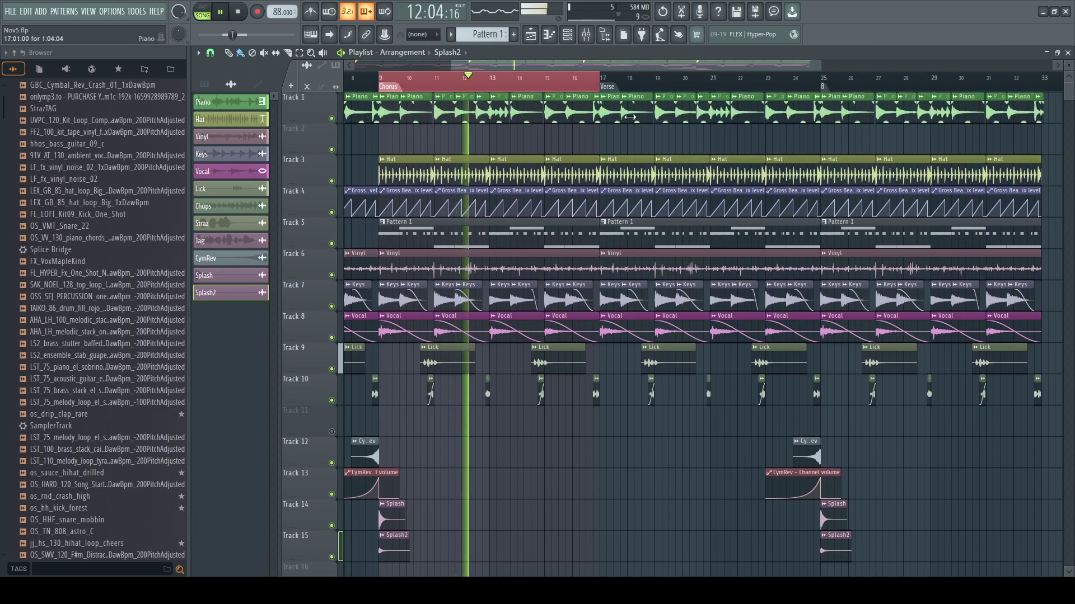
right_click(611, 117)
right_click(706, 114)
right_click(756, 115)
right_click(786, 115)
right_click(809, 115)
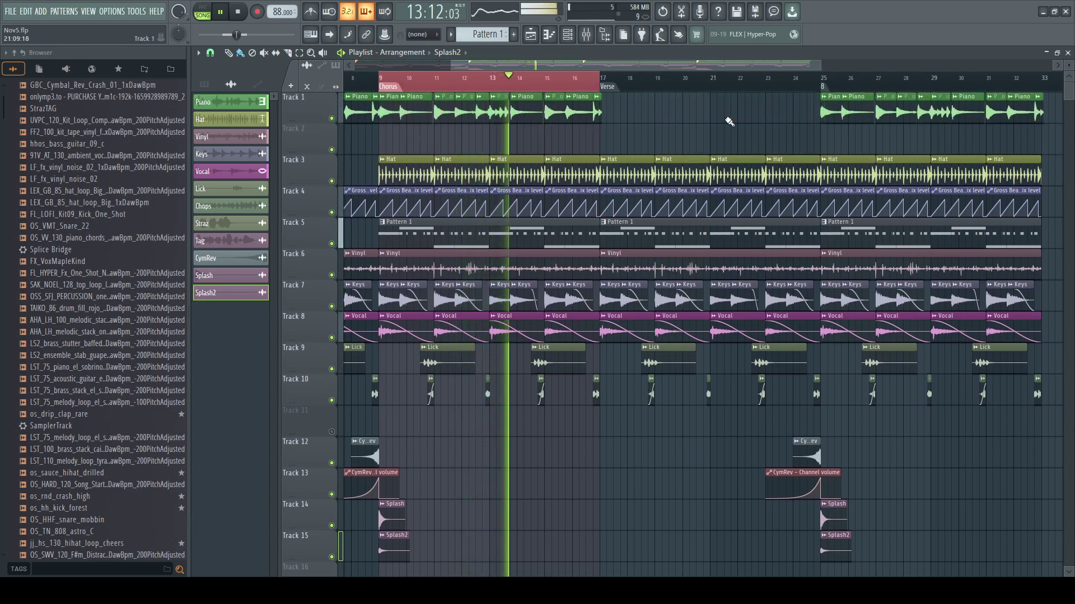
left_click_drag(585, 69, 705, 69)
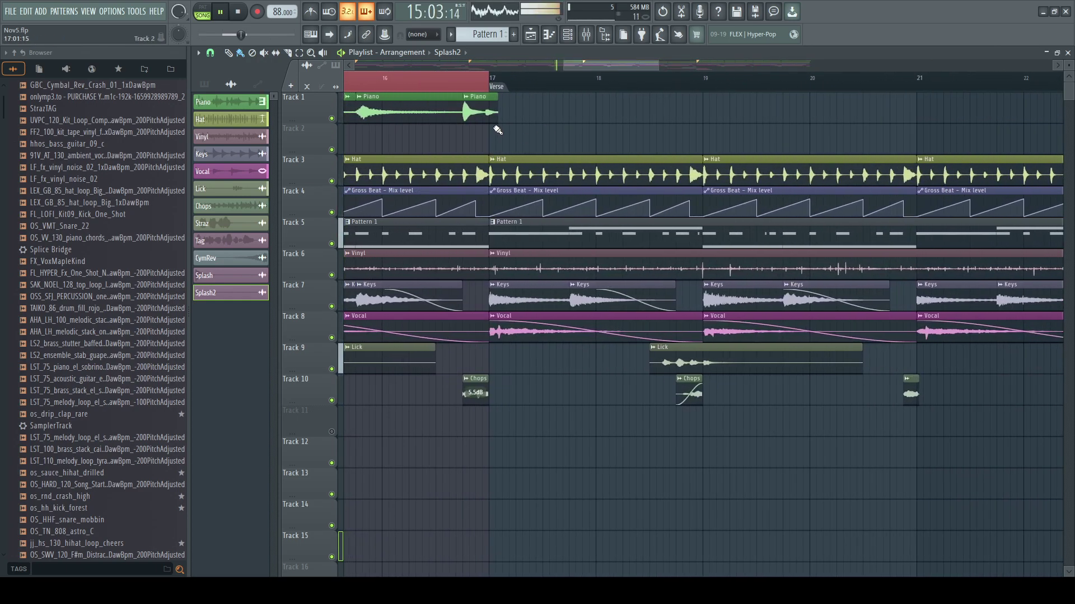
- Fade out the last Piano clip on Track 1 at the start of the Verse and leave a gap in the hats after bar 17
left_click_drag(496, 99, 463, 104)
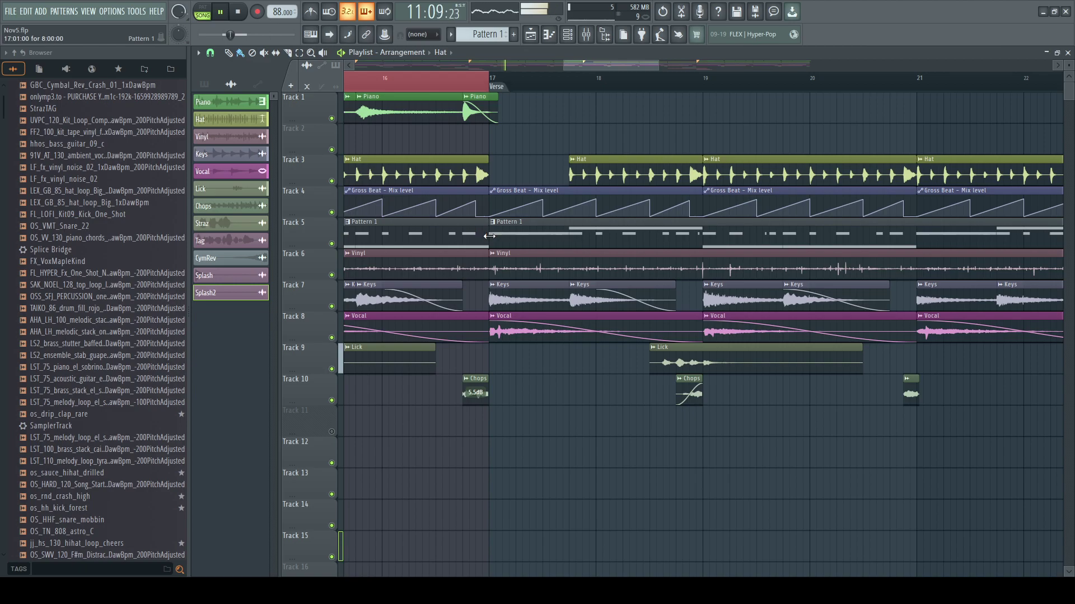
left_click(567, 34)
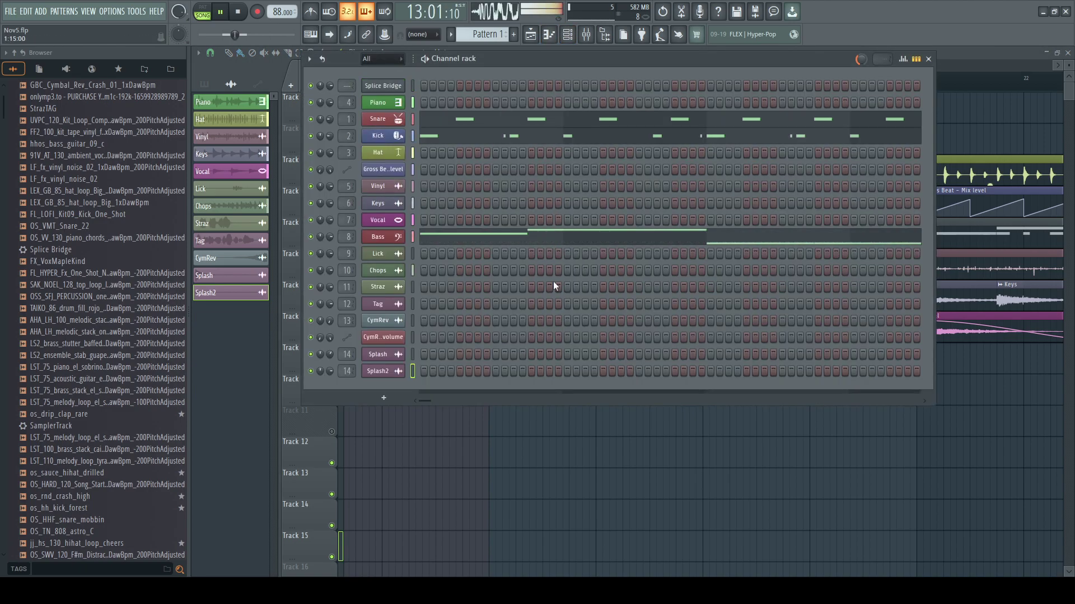
key("F6")
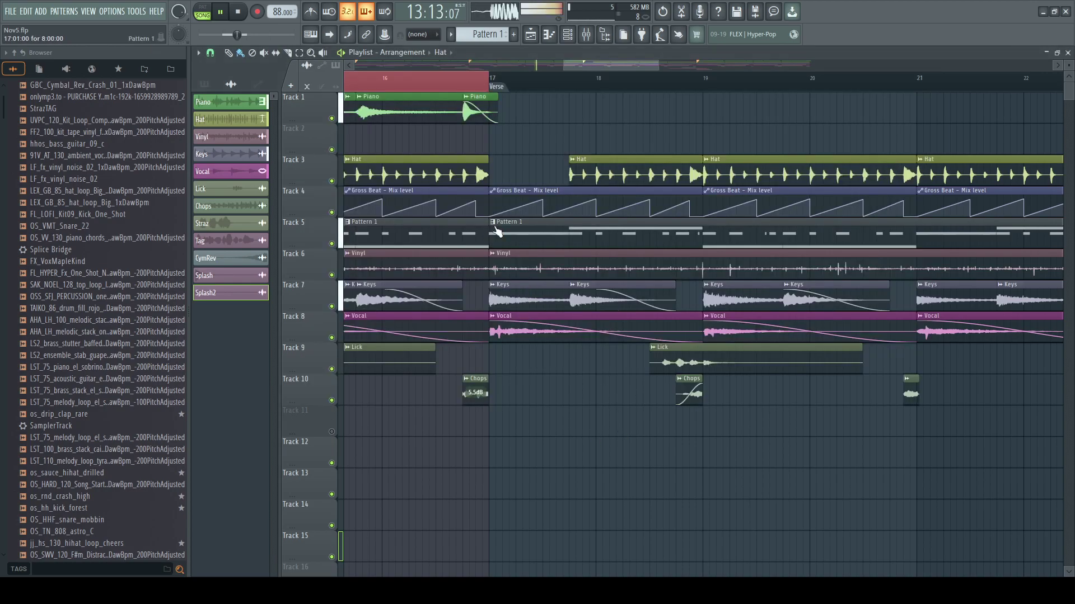
- Make the Verse's pattern clip on Track 5 unique and cut all Bass notes from the new pattern
left_click(520, 301)
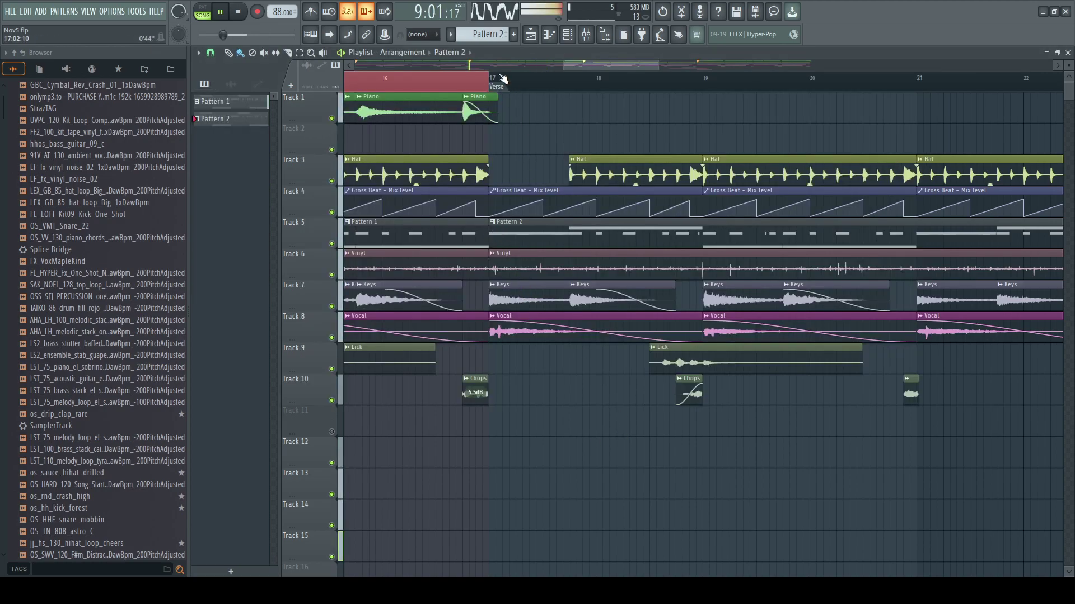
key("F6")
left_click(424, 236)
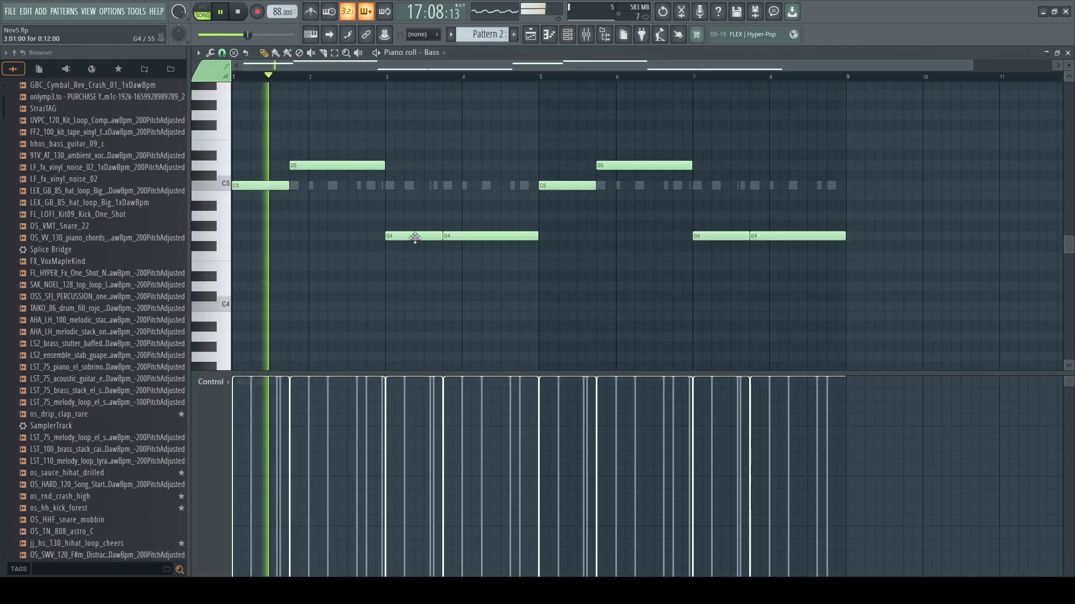
left_click(1068, 52)
key("ctrl+x")
- Delete the Lick clips on Track 9 in the Verse and cut the Hat and drum pattern clips short just before bar 25
right_click(608, 440)
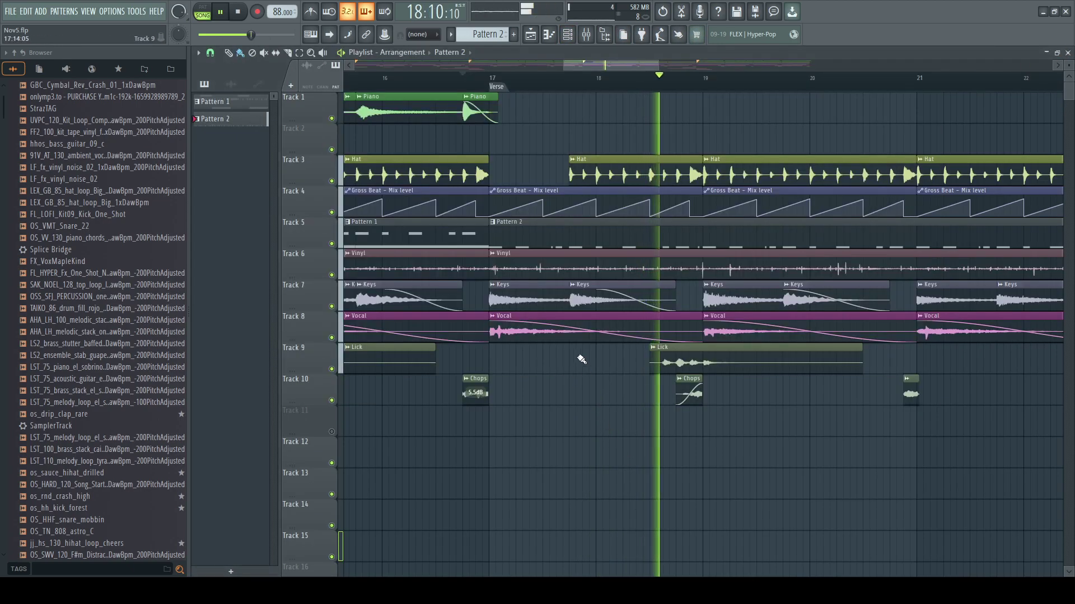
right_click(674, 359)
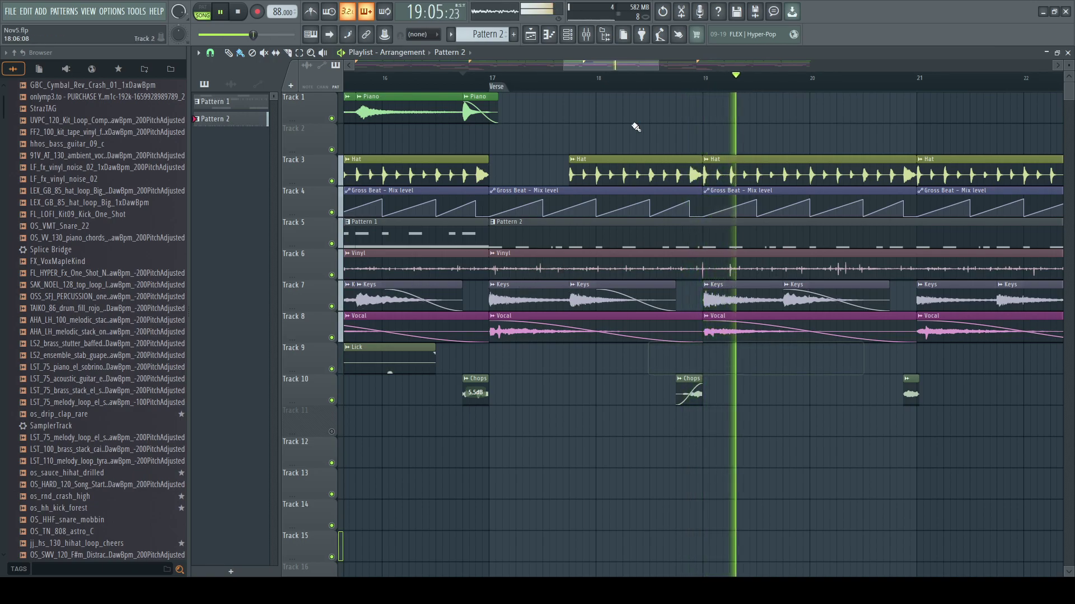
left_click_drag(658, 64, 778, 64)
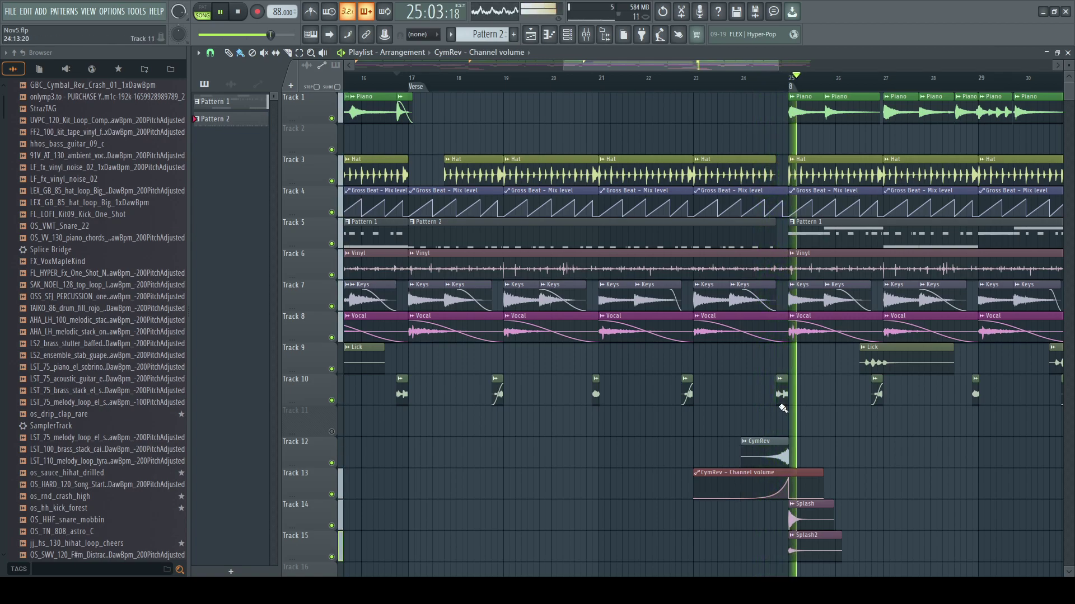
- Add Fruity parametric EQ 2 to the CymRev mixer track and cut the lows with band 1 at 1120 Hz, -18 dB
left_click(760, 78)
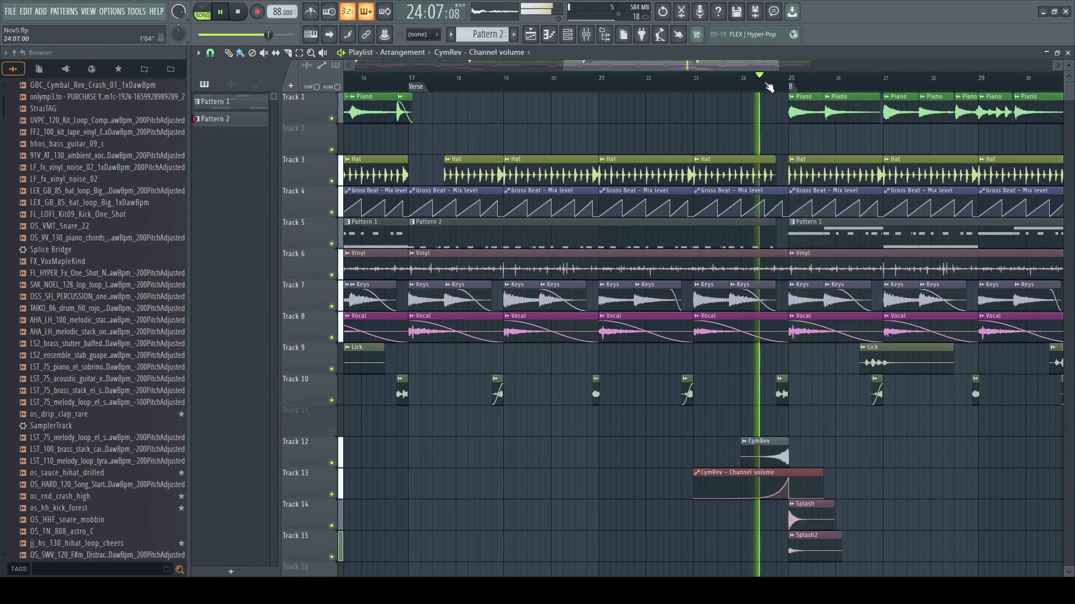
key("space")
left_click(586, 35)
key("Left")
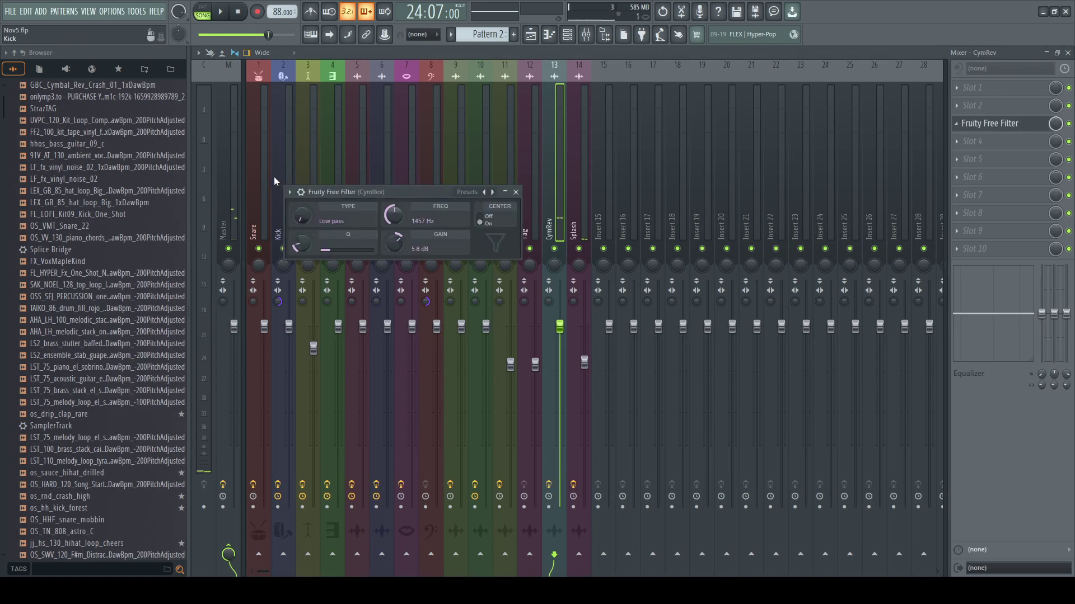
left_click(958, 195)
left_click(718, 509)
key("space")
left_click_drag(278, 228, 394, 296)
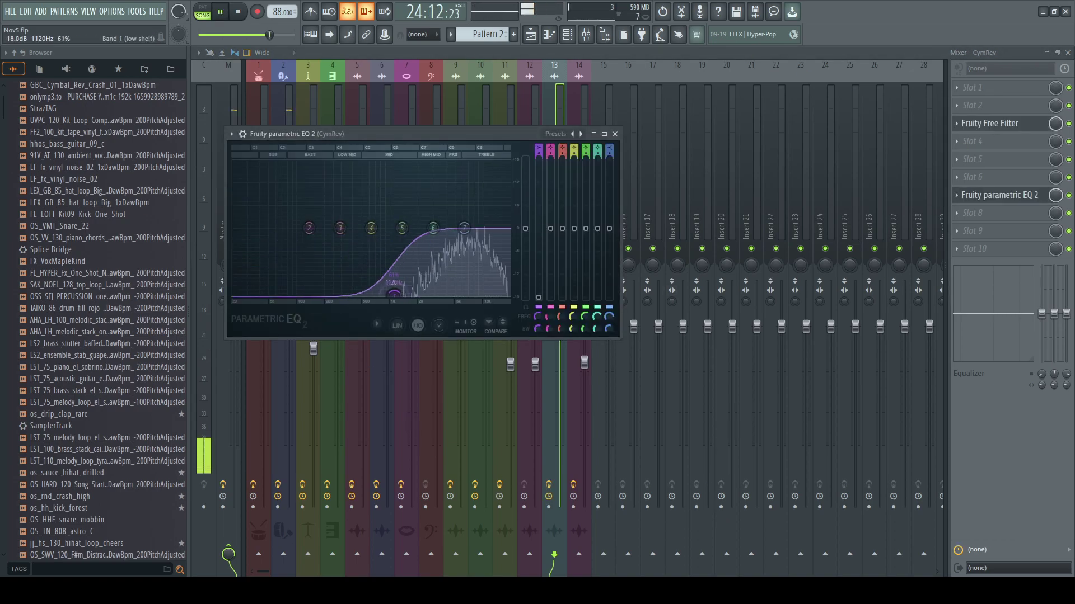
left_click(559, 116)
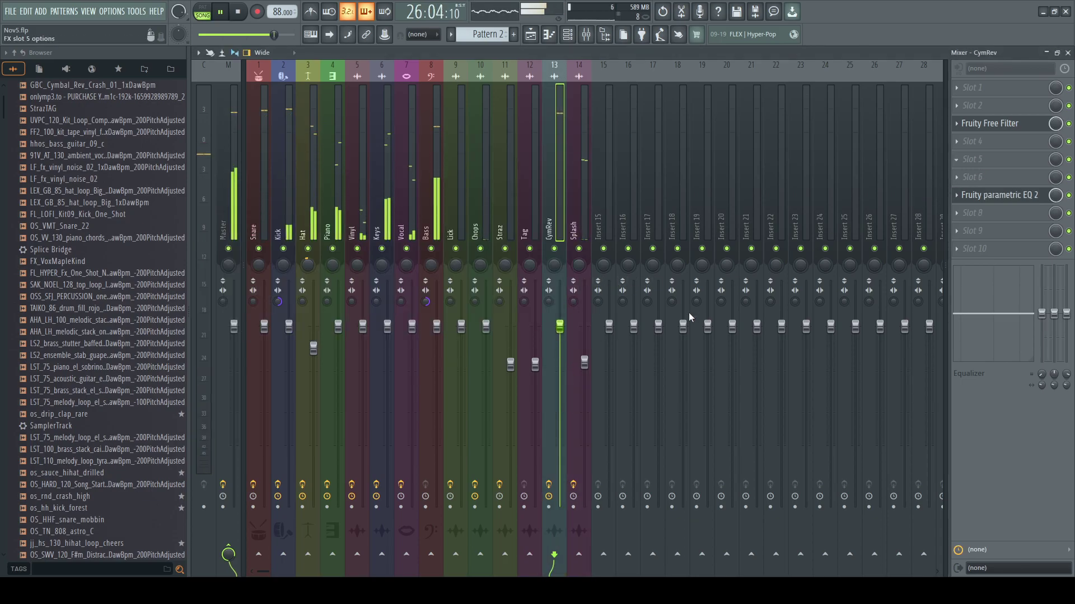
- Add Fruity Limiter to the CymRev mixer track in slot 5 and set up its compressor with a release of about 105 ms
left_click(703, 300)
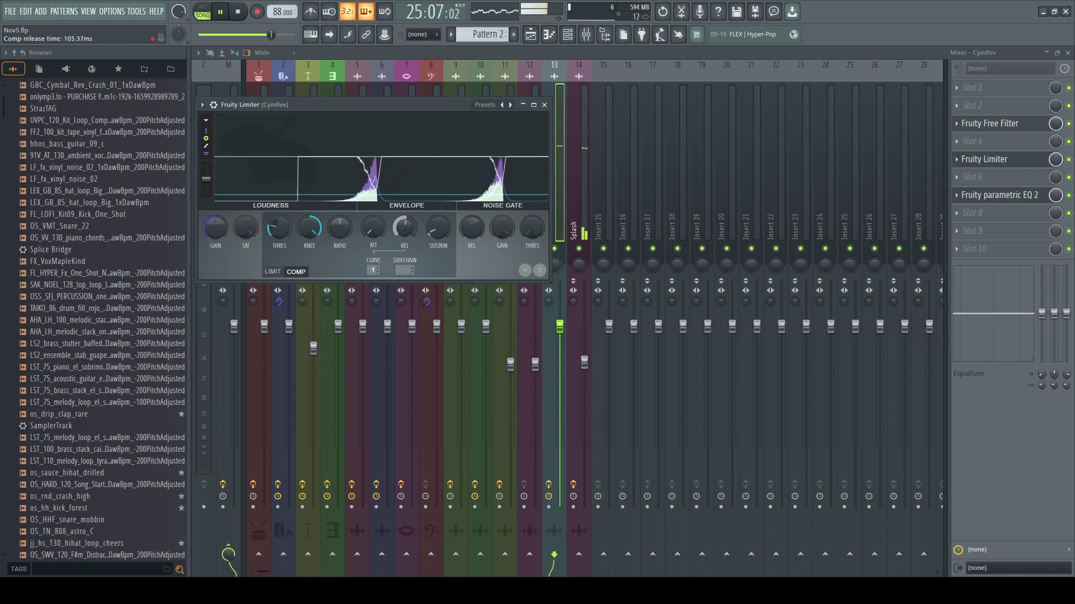
left_click(546, 106)
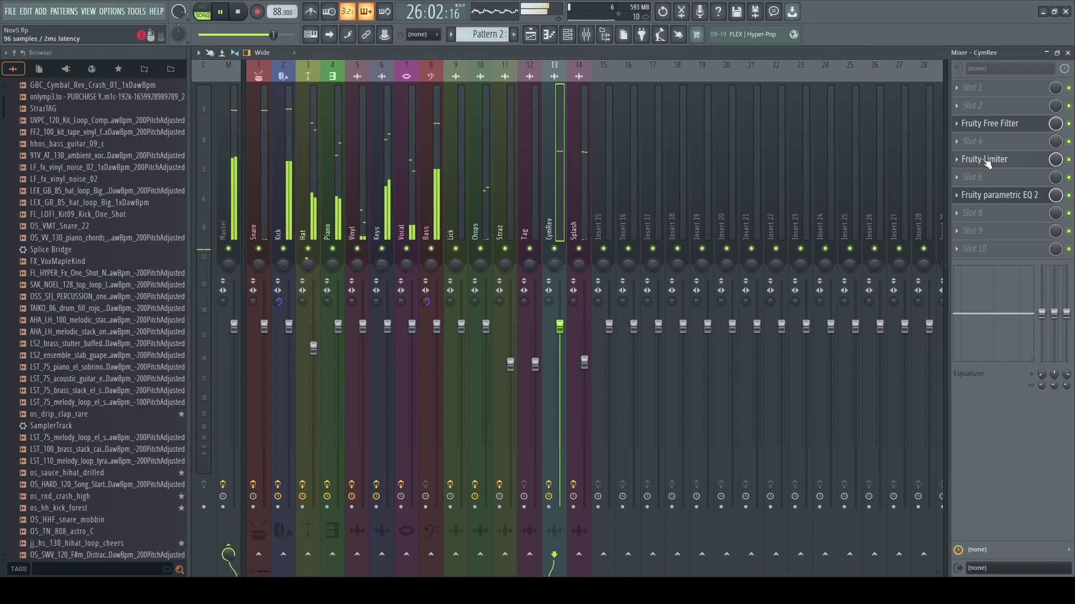
- Return to the playlist and bring the whole arrangement from the Intro to bar 33 into view
key("F9")
left_click_drag(778, 66, 827, 66)
left_click_drag(564, 65, 168, 112)
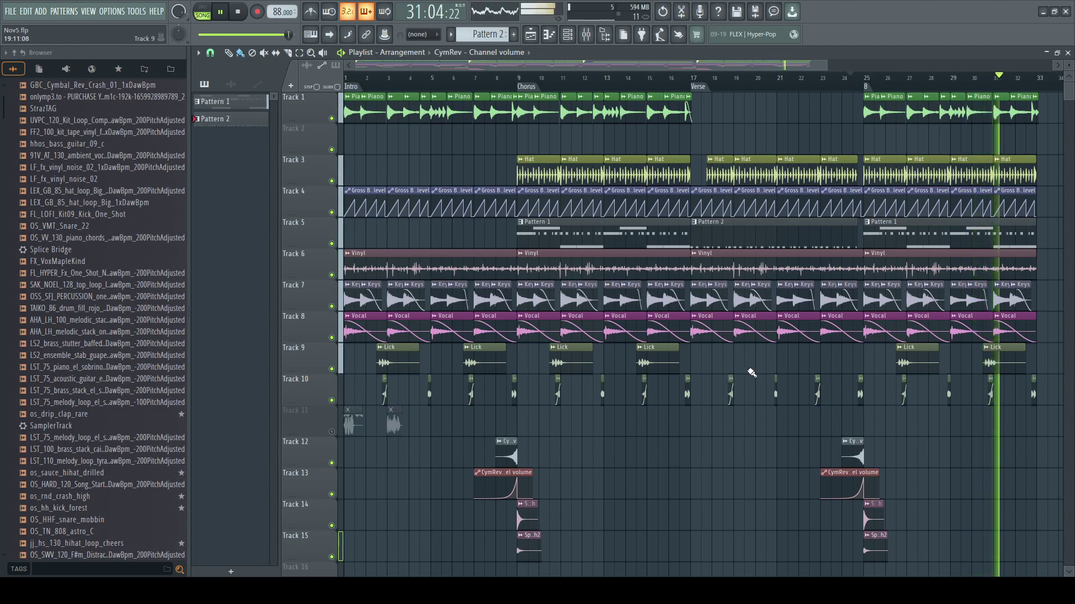
- Delete the two Lick clips in the intro section on Track 9
scroll(738, 371, "down", 1)
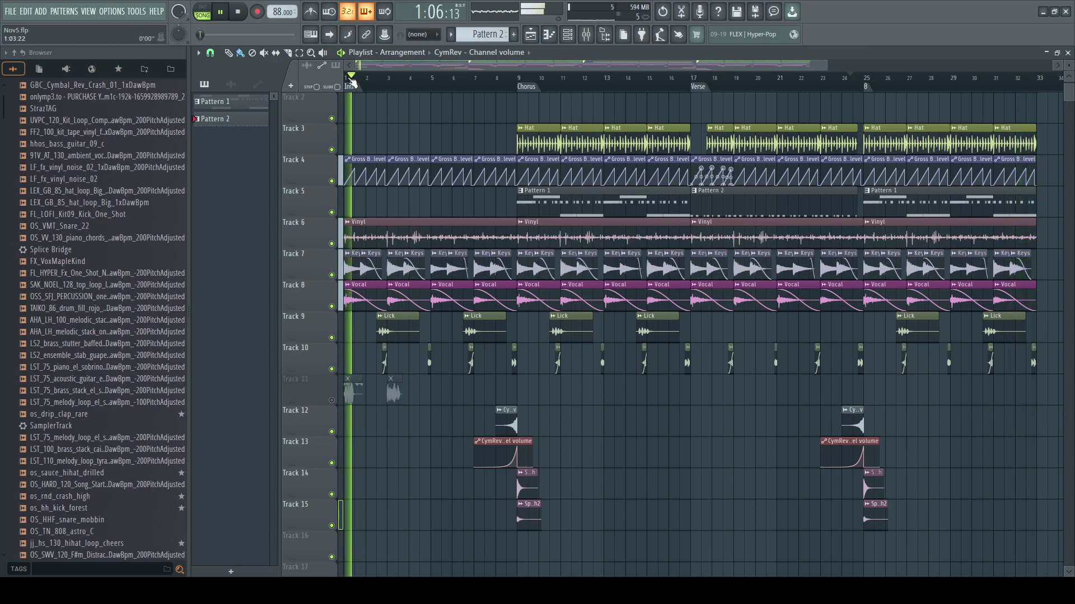
scroll(577, 147, "up", 1)
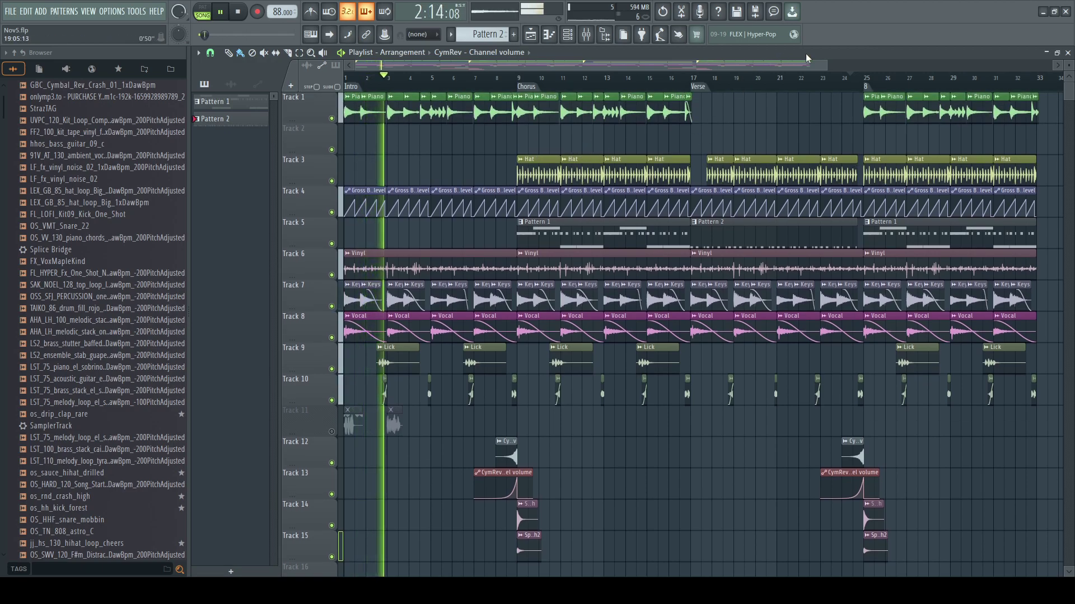
right_click(408, 358)
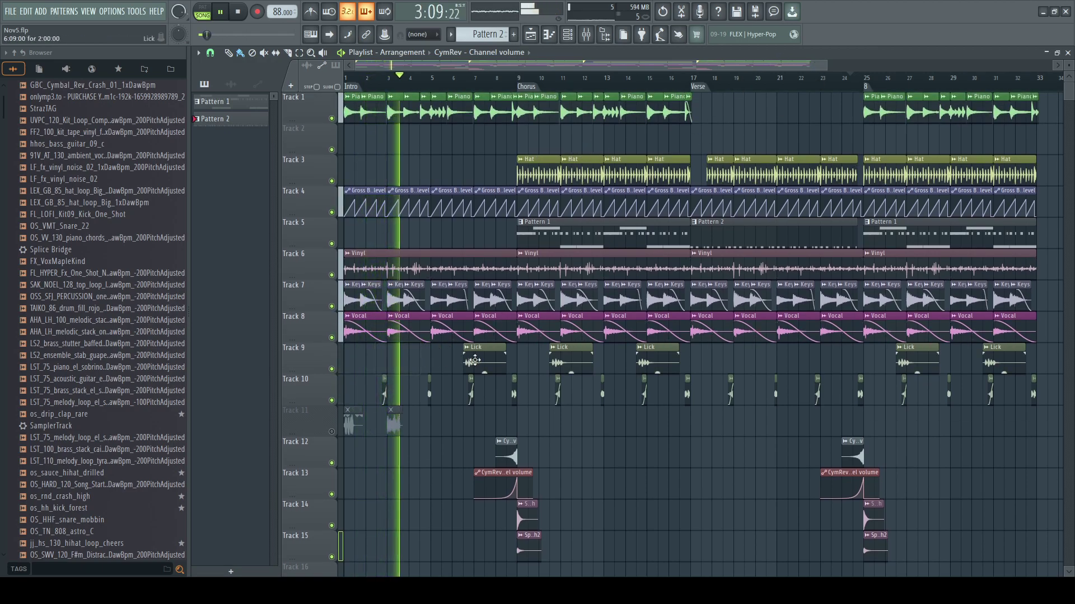
scroll(820, 66, "down", 2)
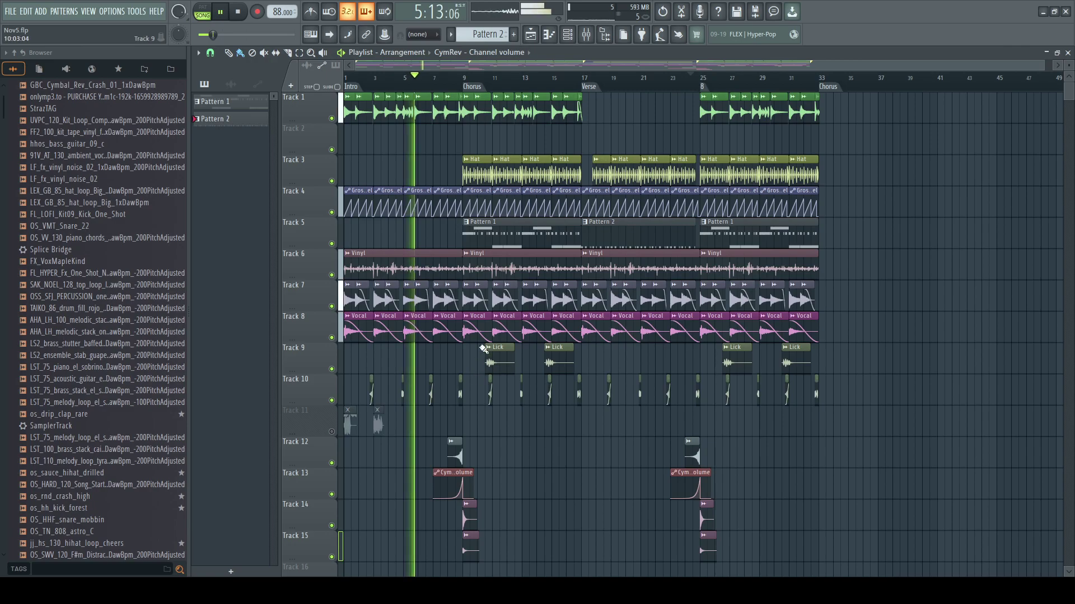
- Add section markers: Chorus at bar 33, Verse at bar 41, B at bar 49, Chorus at bar 57 and Outro at bar 65
left_click(921, 143)
left_click_drag(861, 65, 955, 73)
left_click(950, 90)
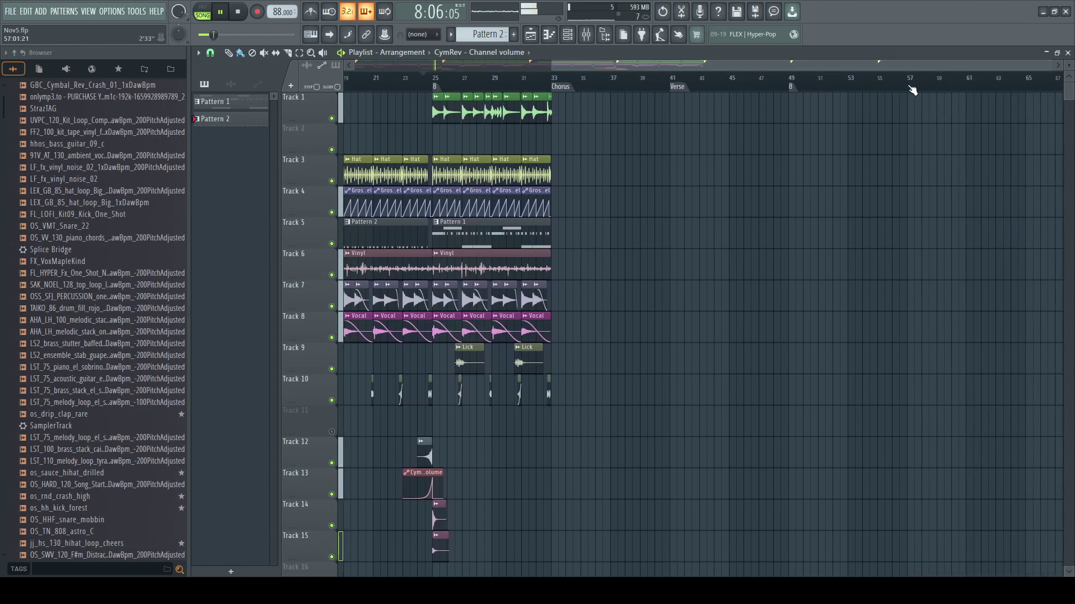
left_click(944, 92)
left_click_drag(908, 66, 966, 97)
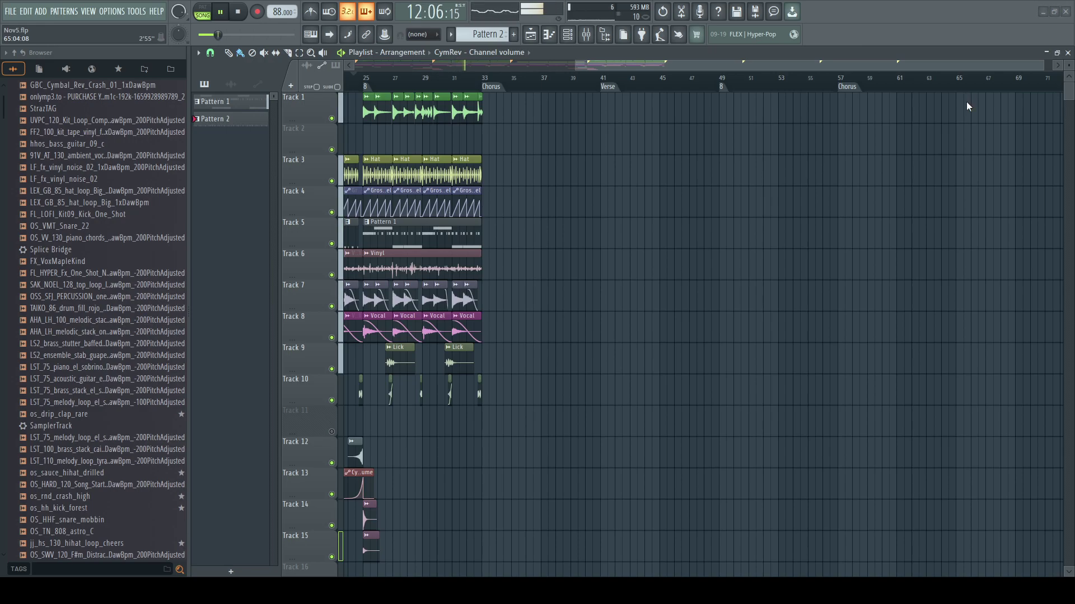
key("Return")
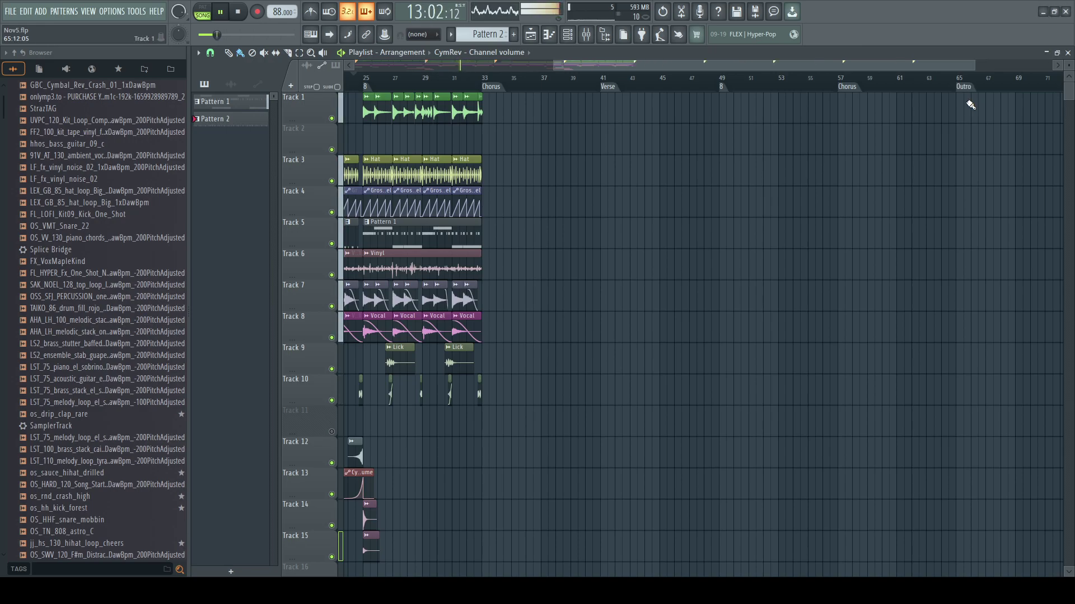
- Trim the beginning of the verse's Pattern 2 clip on Track 5 so it starts at bar 18
left_click_drag(739, 66, 540, 85)
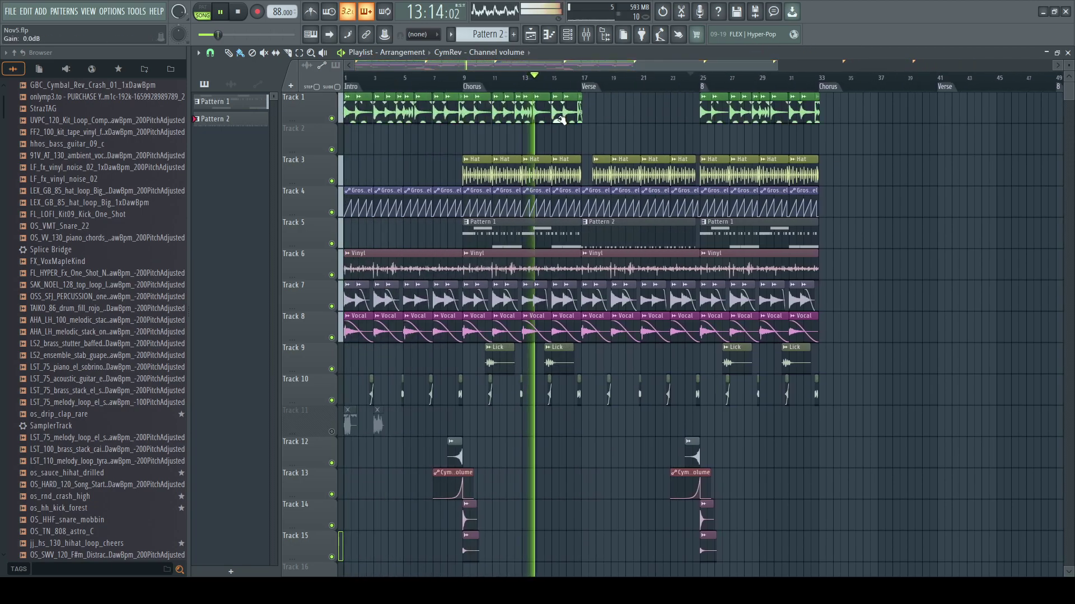
left_click_drag(770, 66, 639, 66)
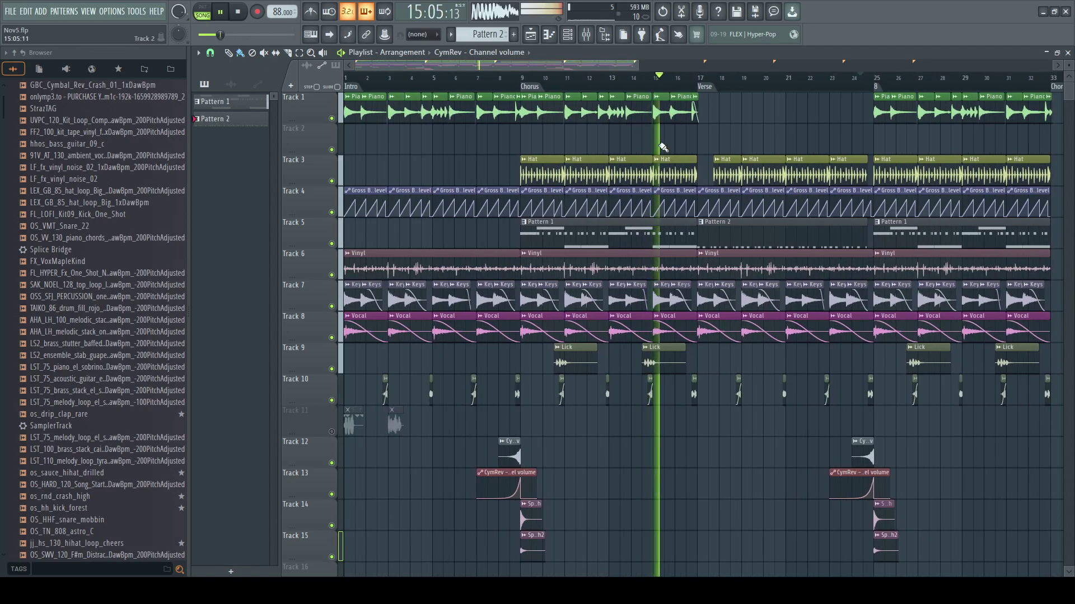
scroll(687, 224, "down", 1)
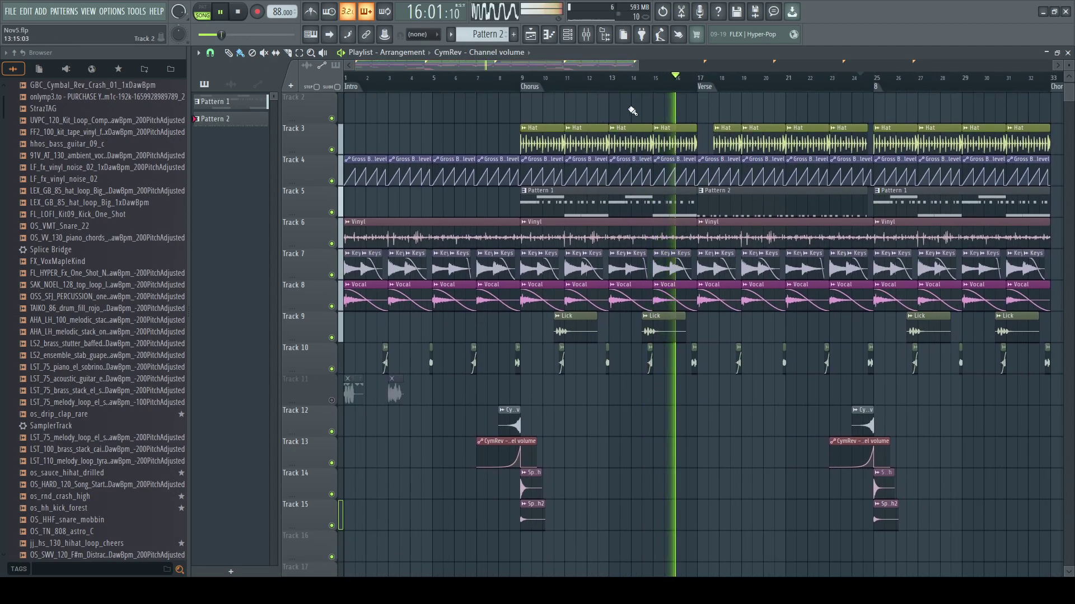
left_click(570, 42)
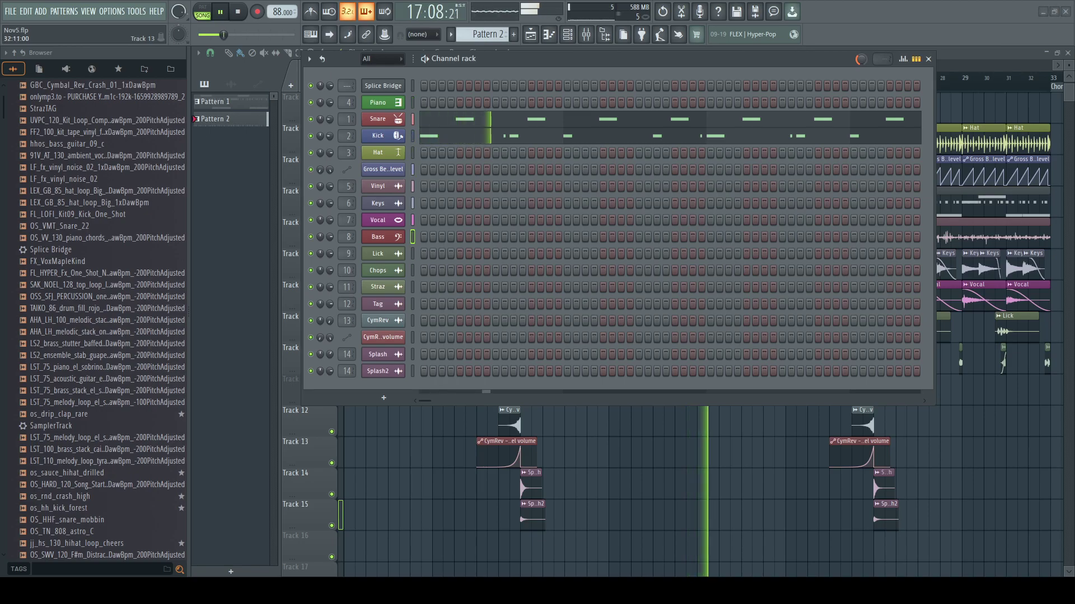
key("F6")
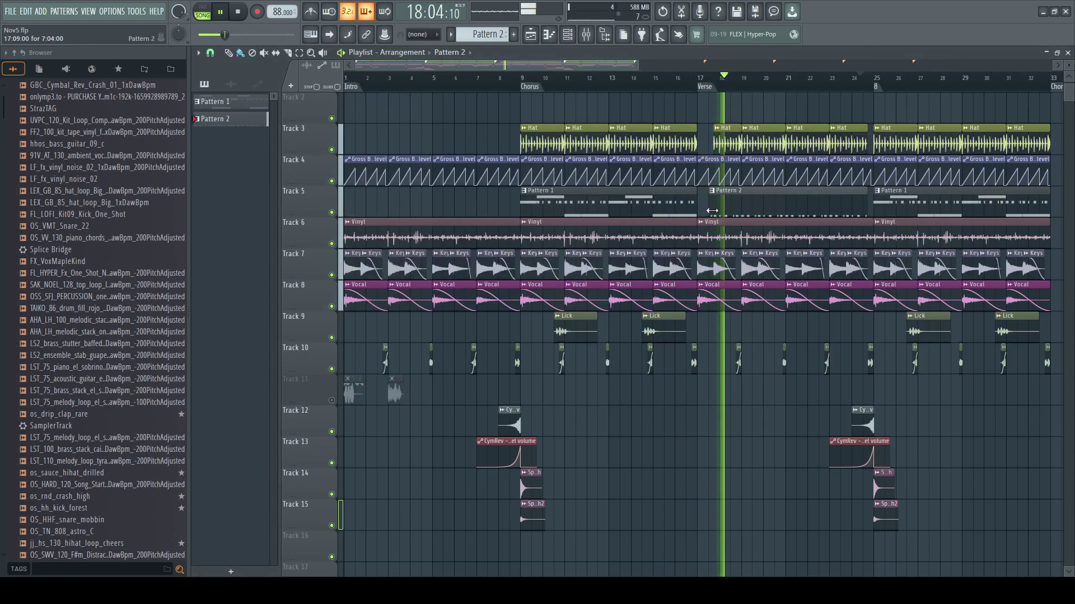
left_click(691, 80)
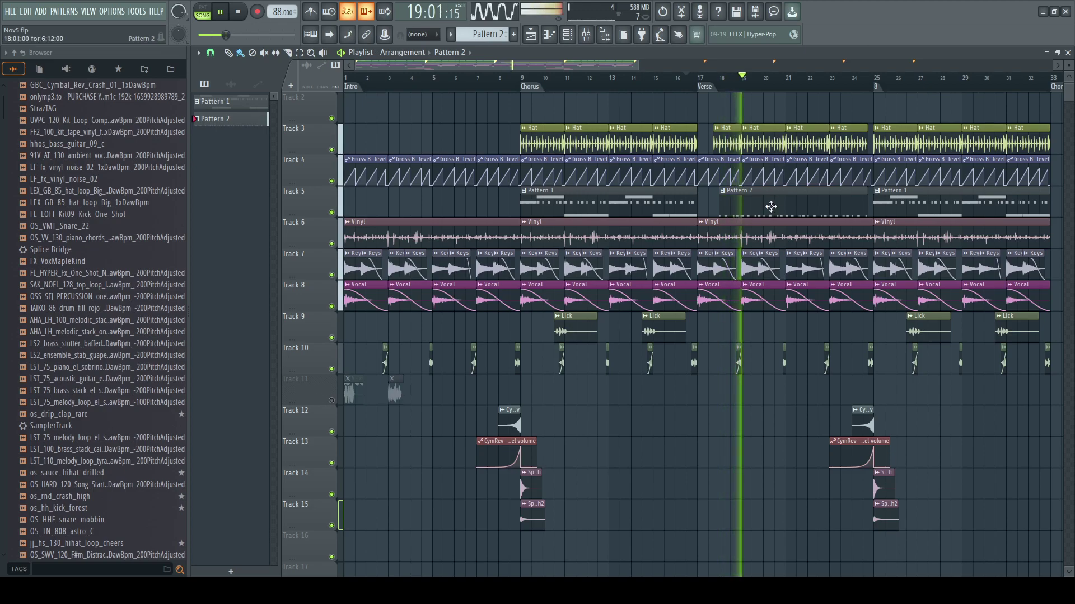
left_click_drag(634, 68, 643, 69)
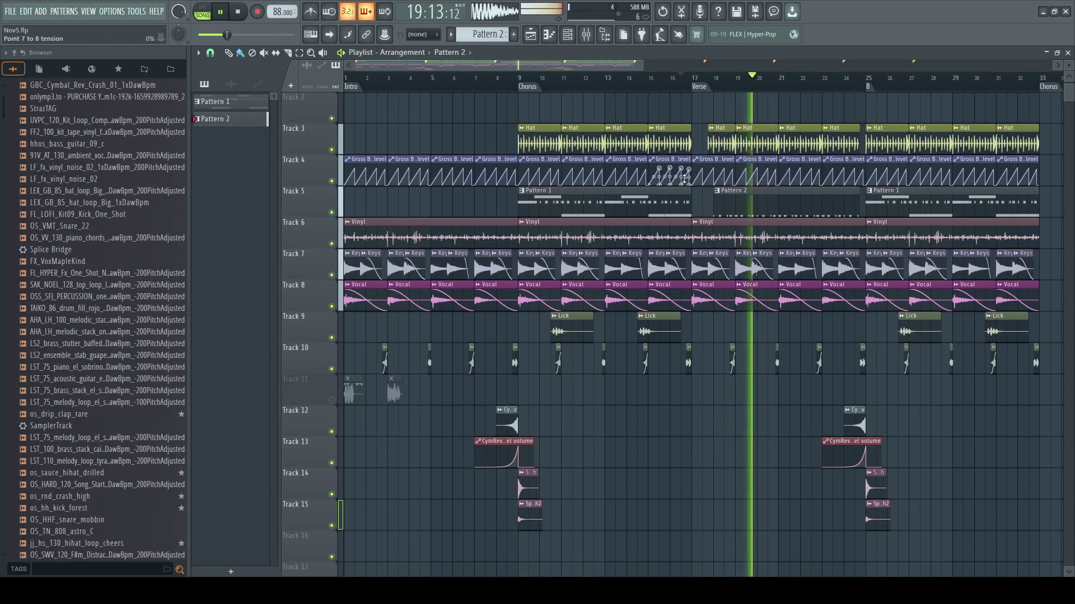
scroll(714, 268, "up", 1)
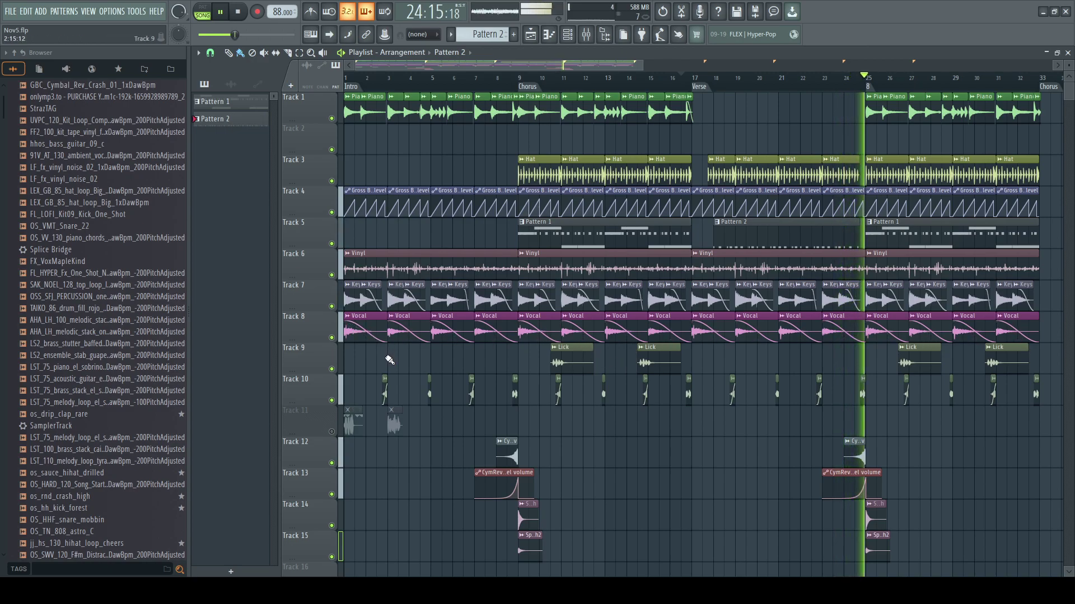
- Give the Chops clip at the end of bar 24 a fade-in of about 0.213 s and play that transition back
left_click_drag(363, 67, 485, 62)
left_click_drag(411, 69, 692, 81)
left_click_drag(785, 61, 556, 217)
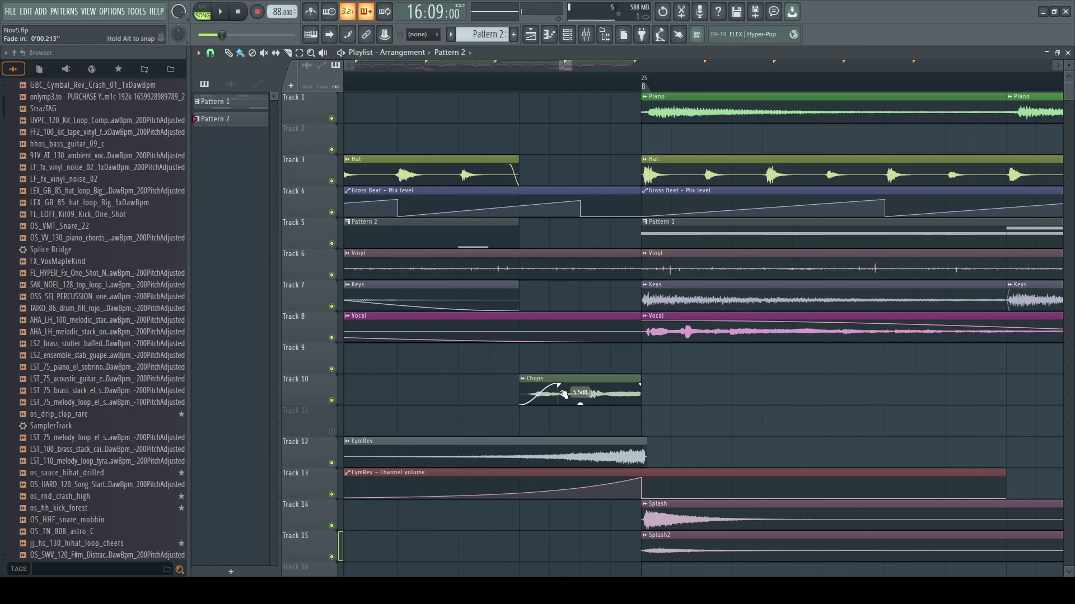
left_click(497, 81)
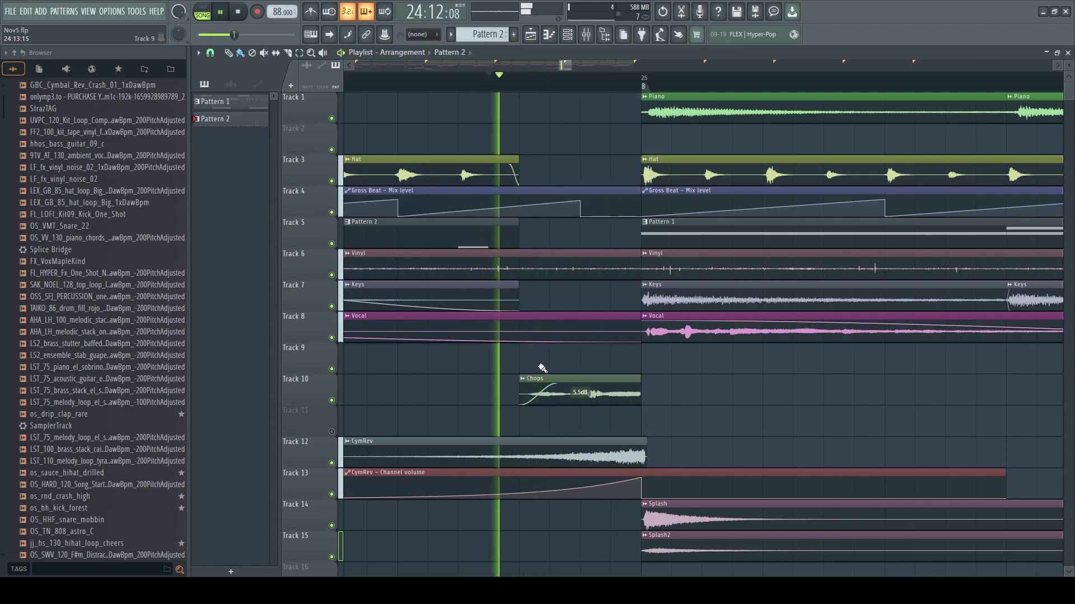
left_click(522, 79)
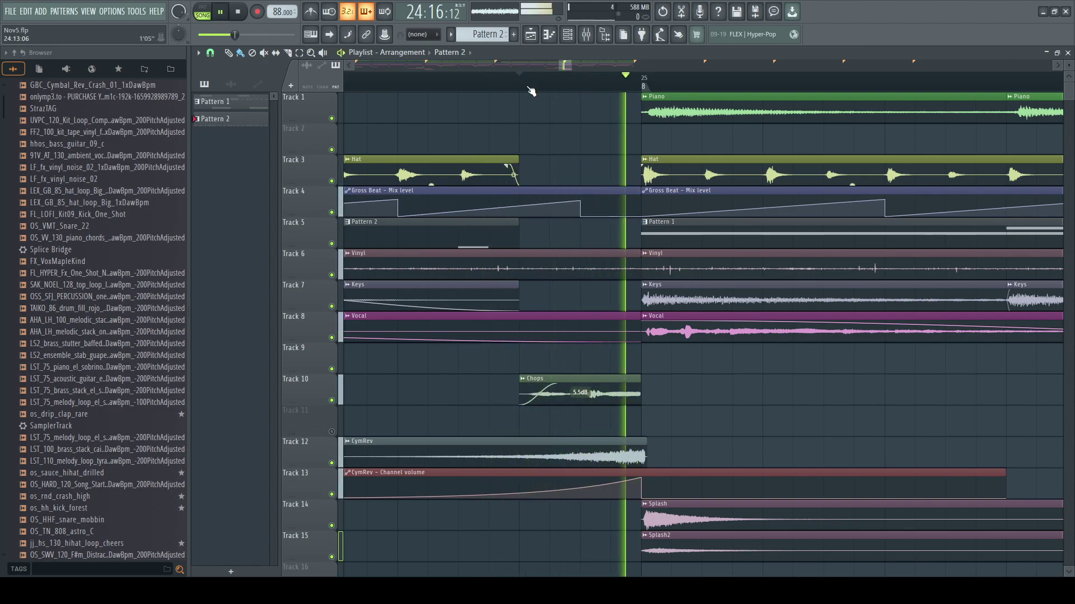
- Copy the faded Chops clip from bar 24 over the Chops clips at the ends of bars 16, 8 and 32
left_click_drag(559, 65, 436, 109)
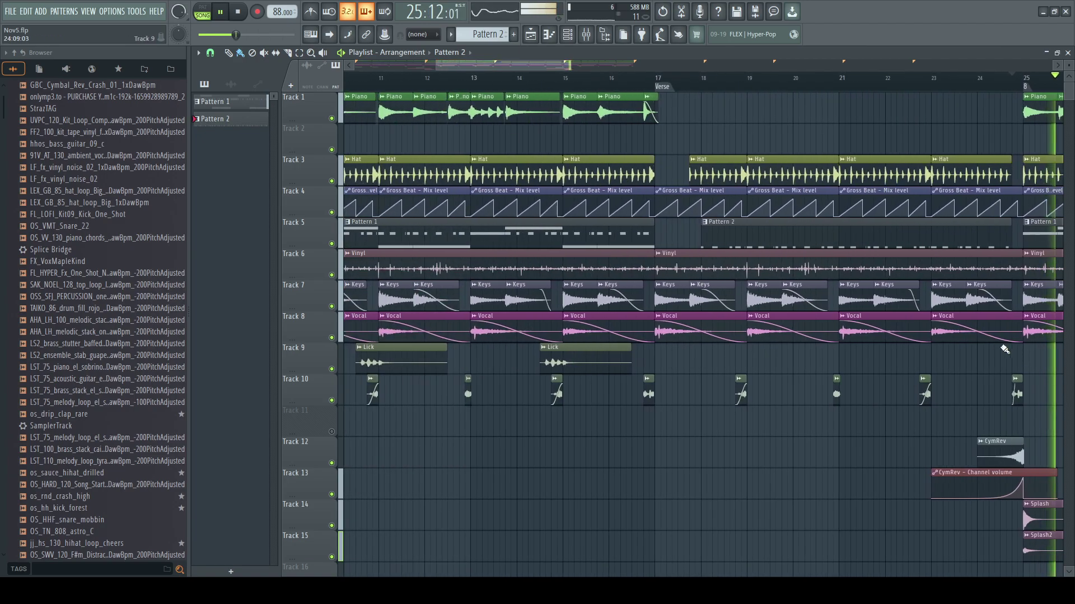
left_click(1018, 397)
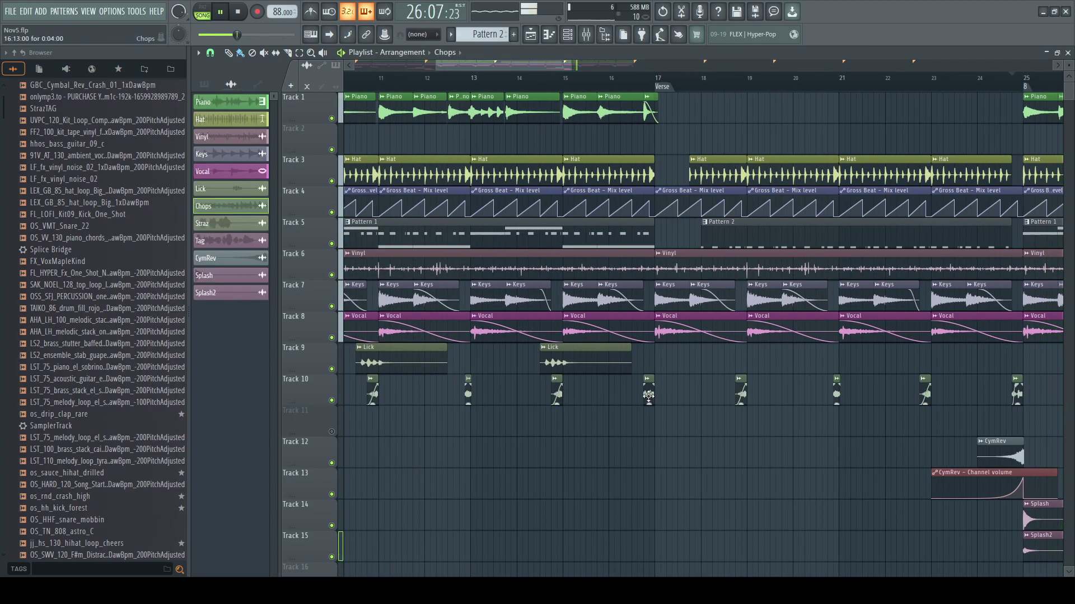
left_click_drag(548, 66, 466, 78)
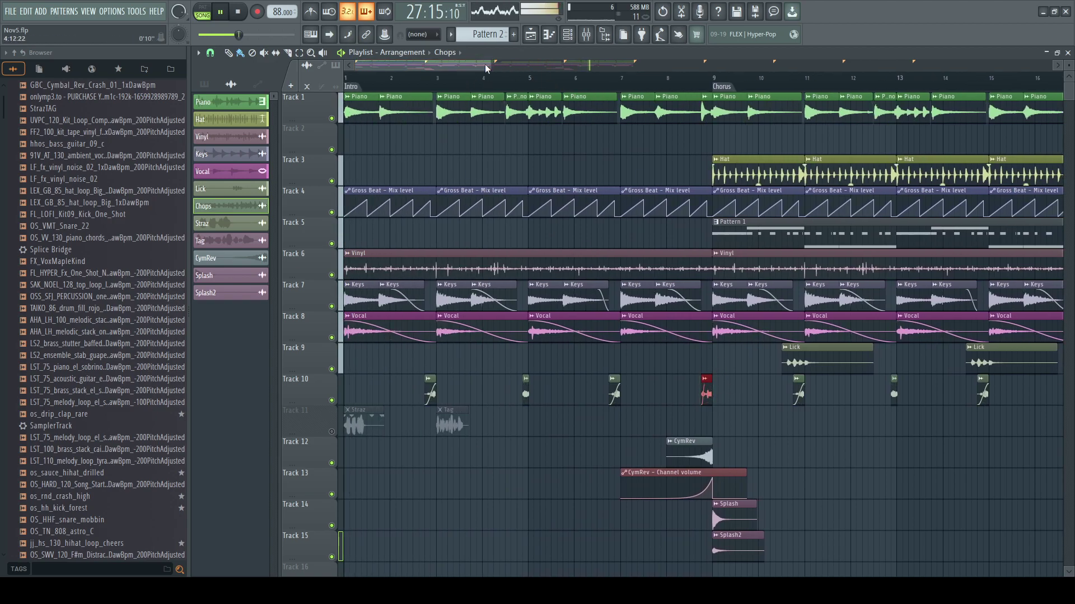
left_click_drag(583, 64, 652, 71)
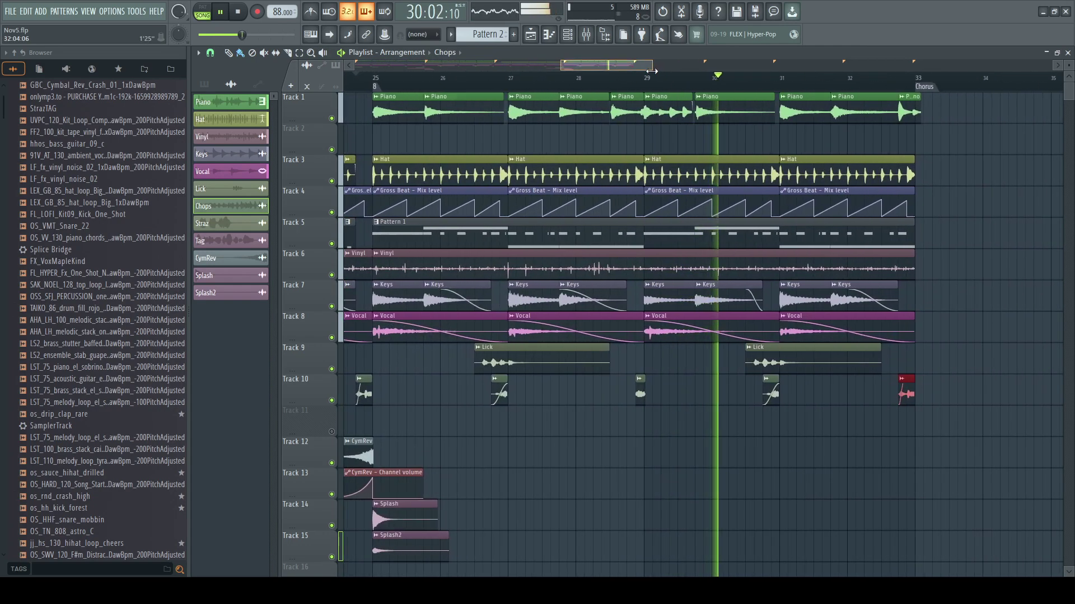
- Shorten each of the four Hat clips in the B section, bars 25 to 33, by one beat at its end
left_click_drag(507, 161, 486, 162)
left_click_drag(642, 160, 626, 162)
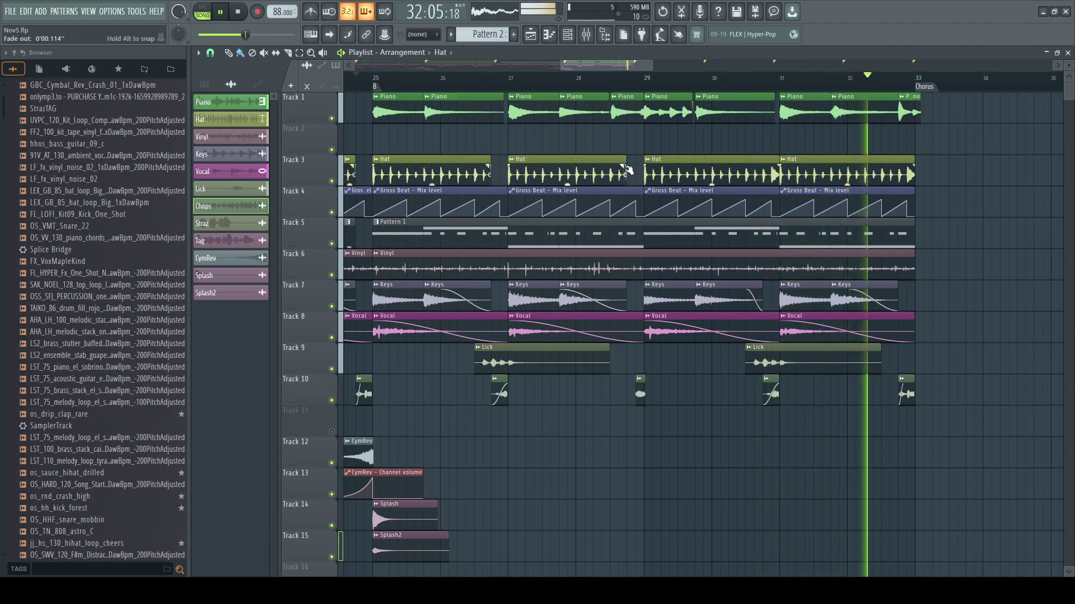
left_click_drag(778, 162, 762, 162)
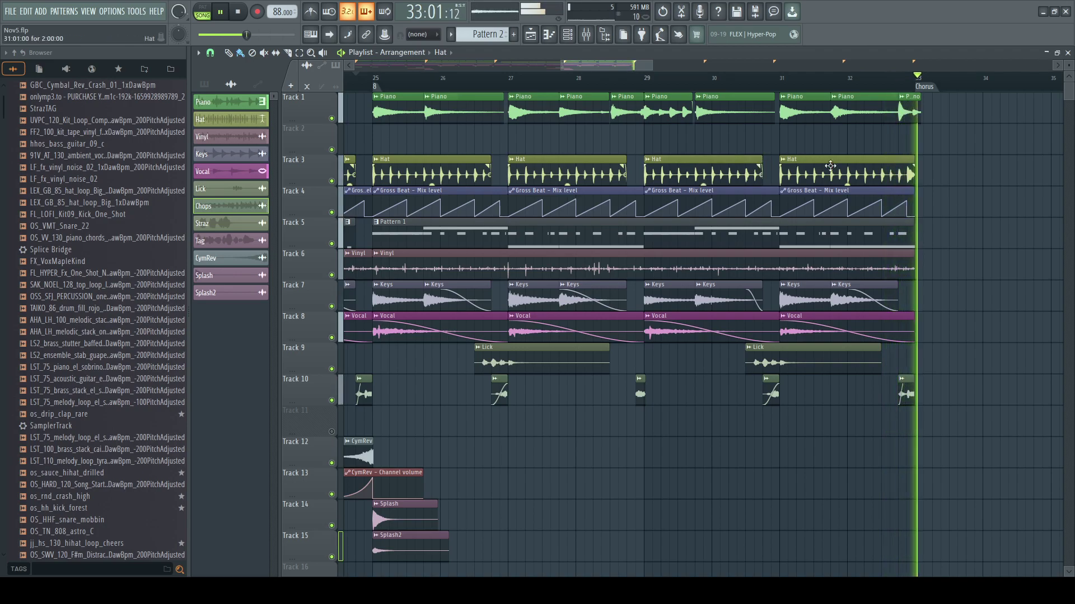
left_click_drag(913, 161, 897, 162)
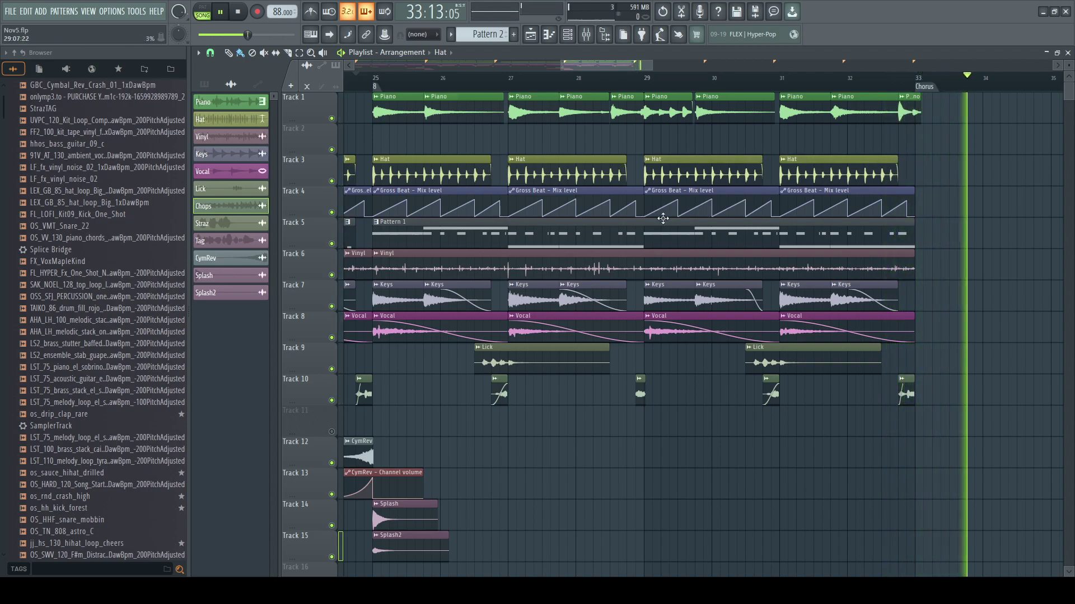
- Select the B section from bar 25 to 33 and slice its Pattern 1 and Vinyl clips at bars 27, 29 and 31
double_click(385, 83)
left_click_drag(510, 222, 510, 239)
left_click_drag(646, 224, 645, 236)
left_click_drag(781, 236, 781, 243)
left_click_drag(511, 254, 511, 273)
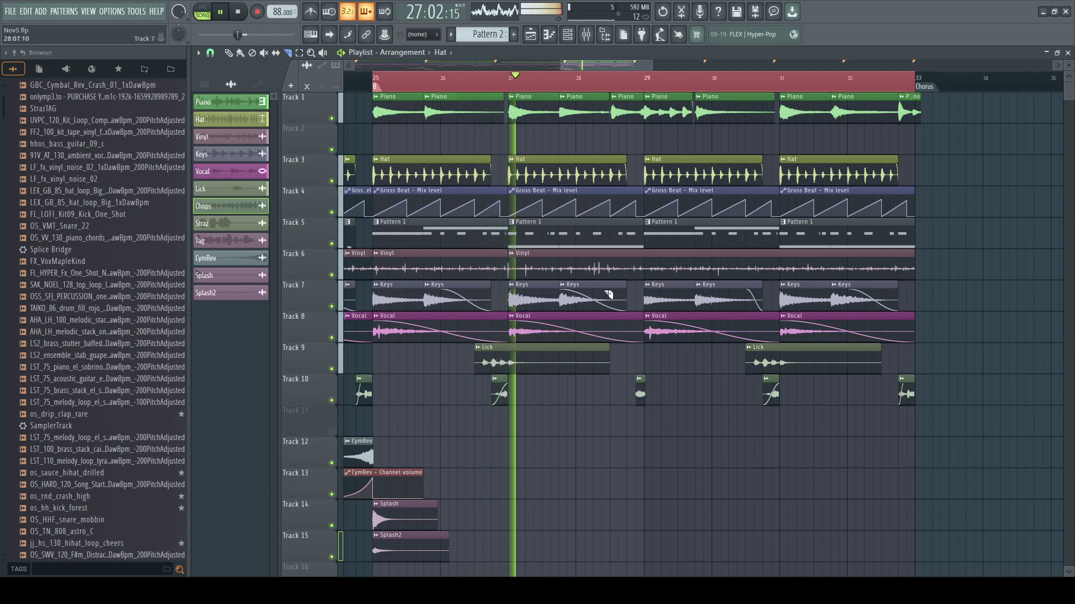
left_click_drag(646, 258, 646, 272)
left_click_drag(781, 259, 782, 275)
- Trim the sliced Pattern 1 clips one beat before bars 27, 29 and 31, and end the last Pattern 1 and Hat clips at bar 32
left_click(240, 53)
left_click_drag(641, 223, 623, 224)
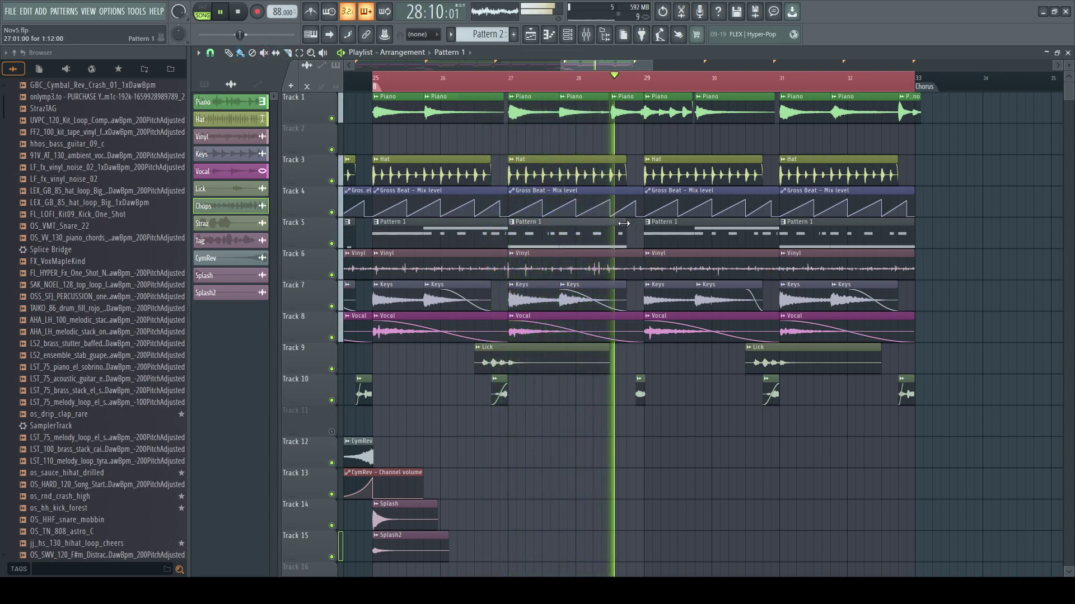
left_click_drag(778, 224, 760, 225)
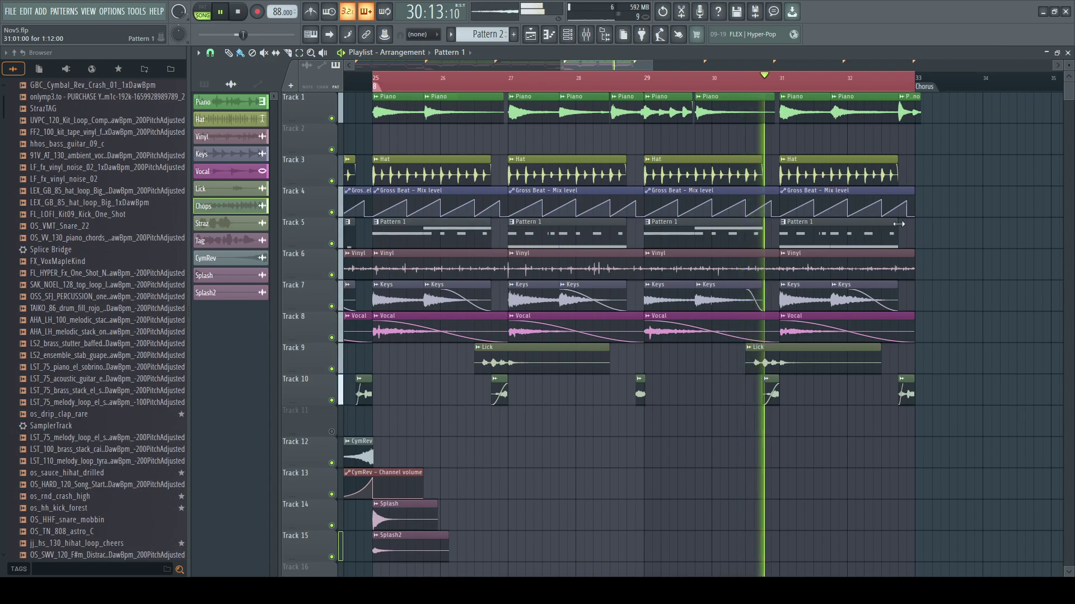
left_click_drag(899, 224, 847, 225)
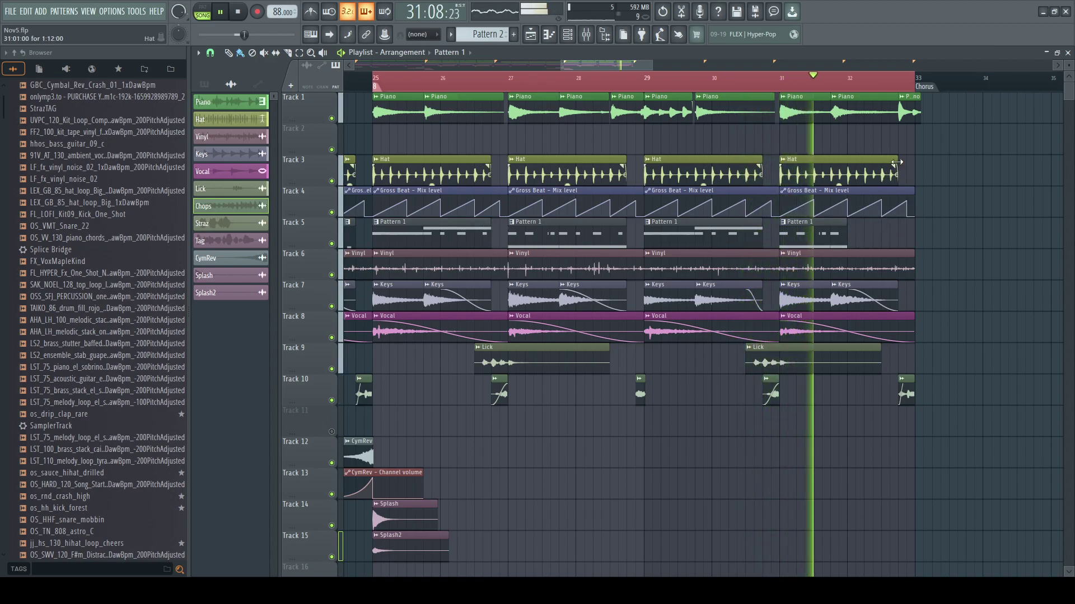
left_click_drag(896, 163, 847, 163)
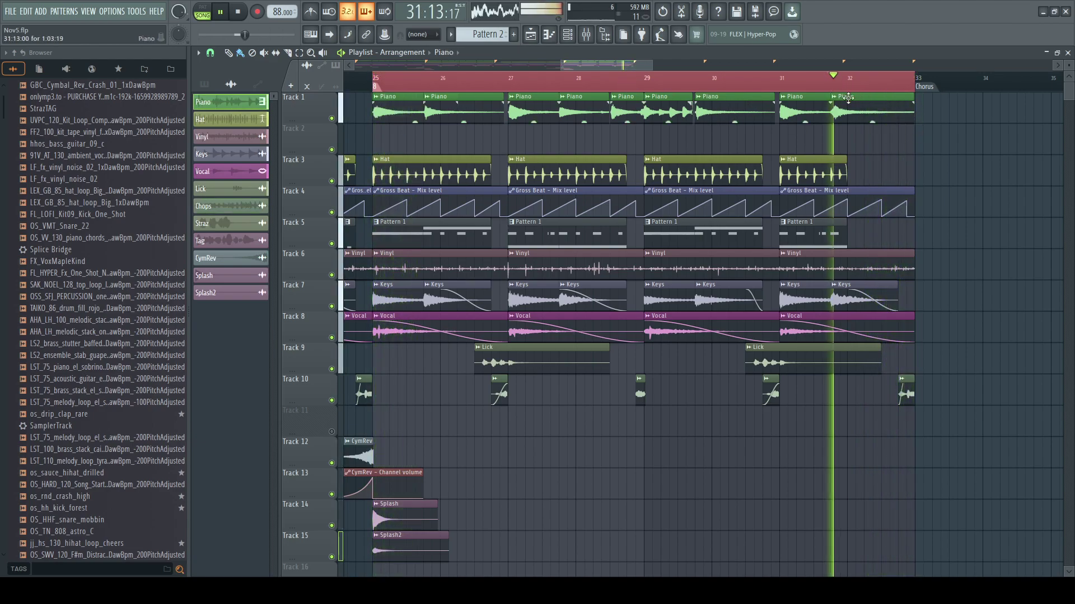
- Remove the short Piano clips ending bars 8, 16 and 32, and end the preceding Piano clips one beat before bars 9 and 33
left_click_drag(913, 102, 896, 101)
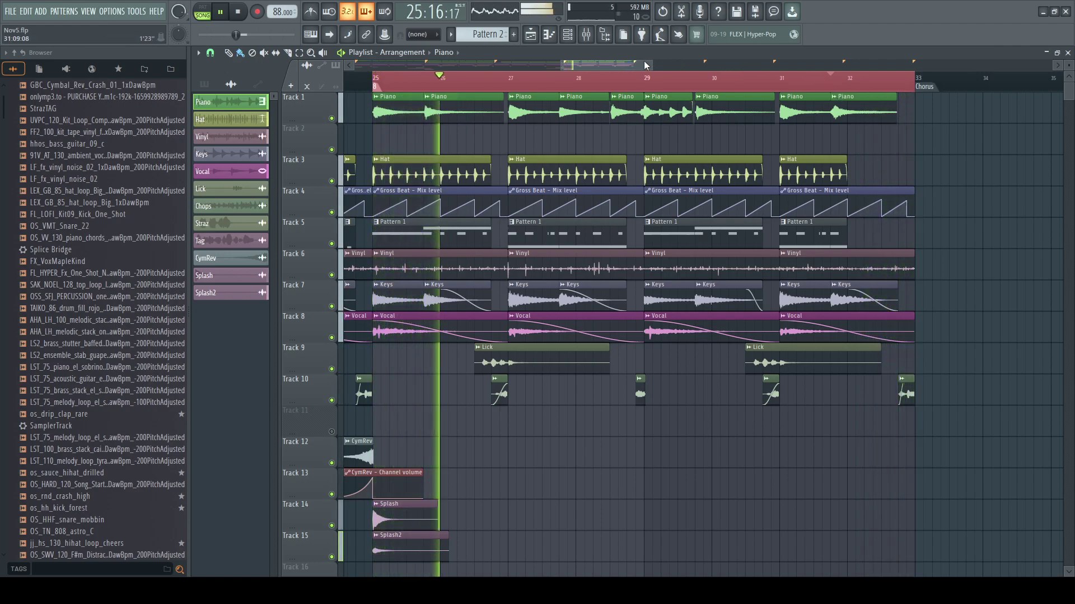
left_click_drag(645, 66, 427, 70)
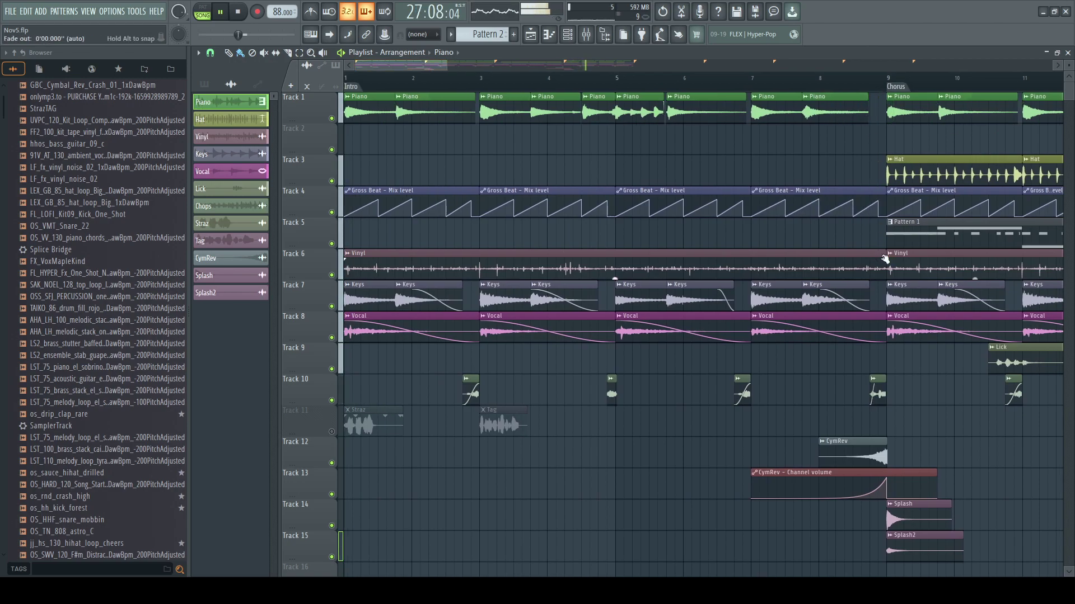
left_click_drag(424, 66, 526, 94)
left_click(563, 79)
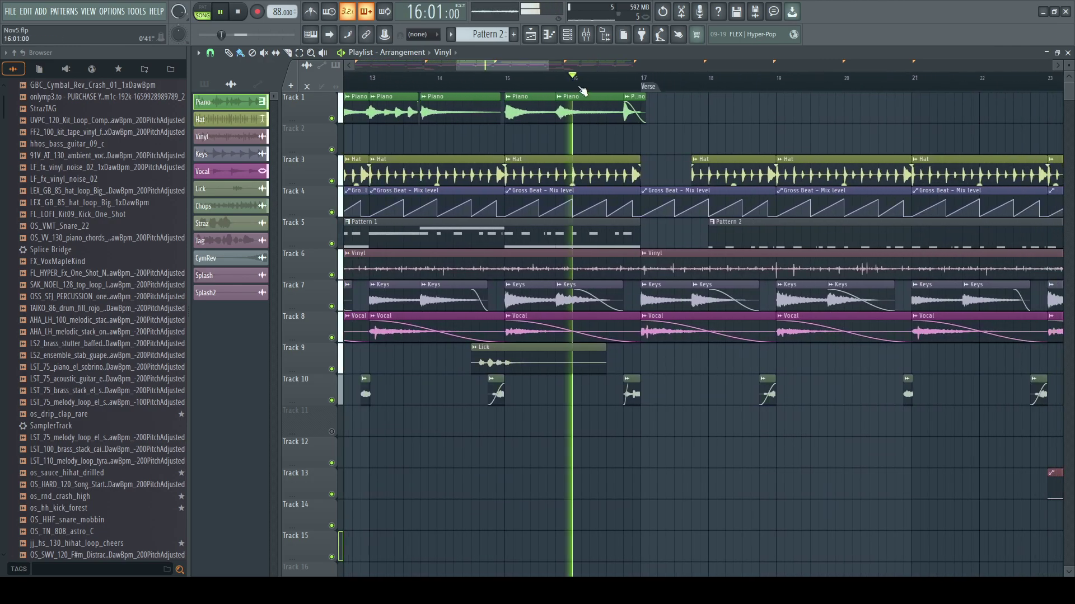
right_click(634, 111)
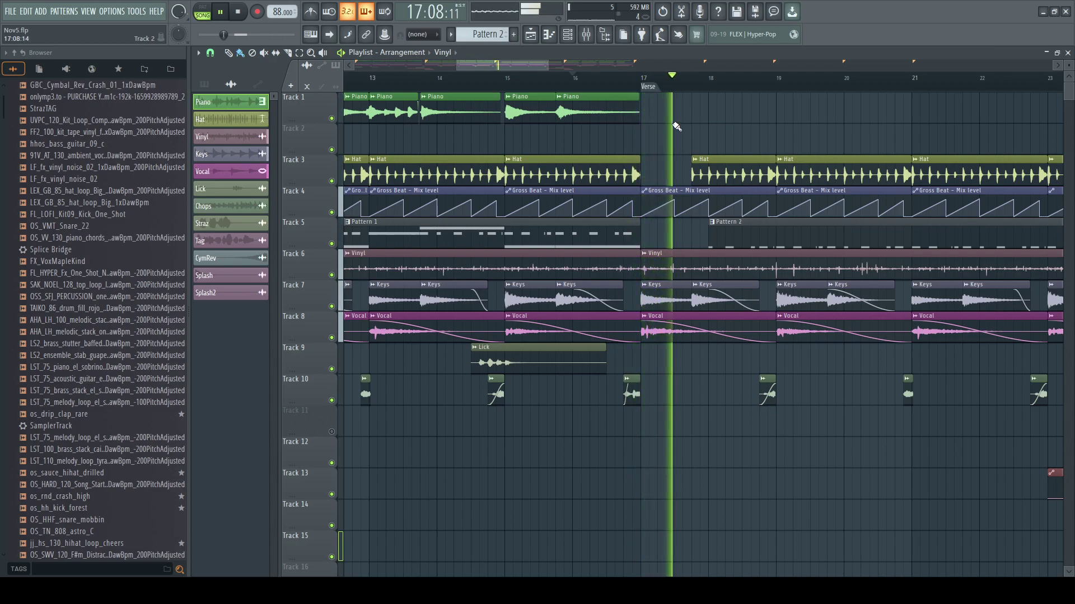
left_click_drag(542, 66, 603, 101)
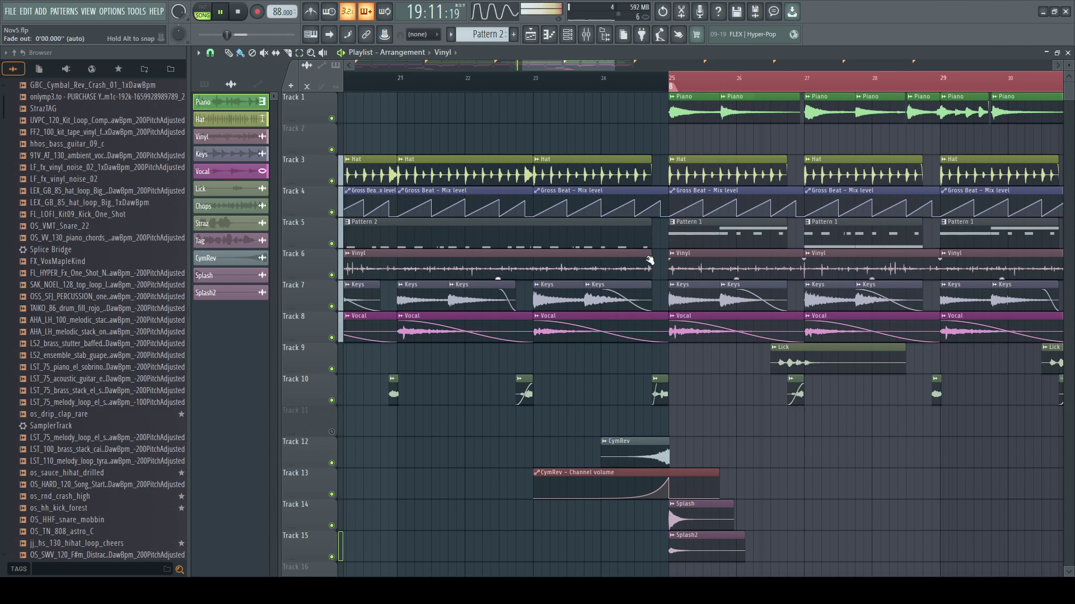
- Add Fruity parametric EQ 2 to slot 6 of the Vinyl mixer track and lower its main level
left_click(585, 37)
left_click(361, 211)
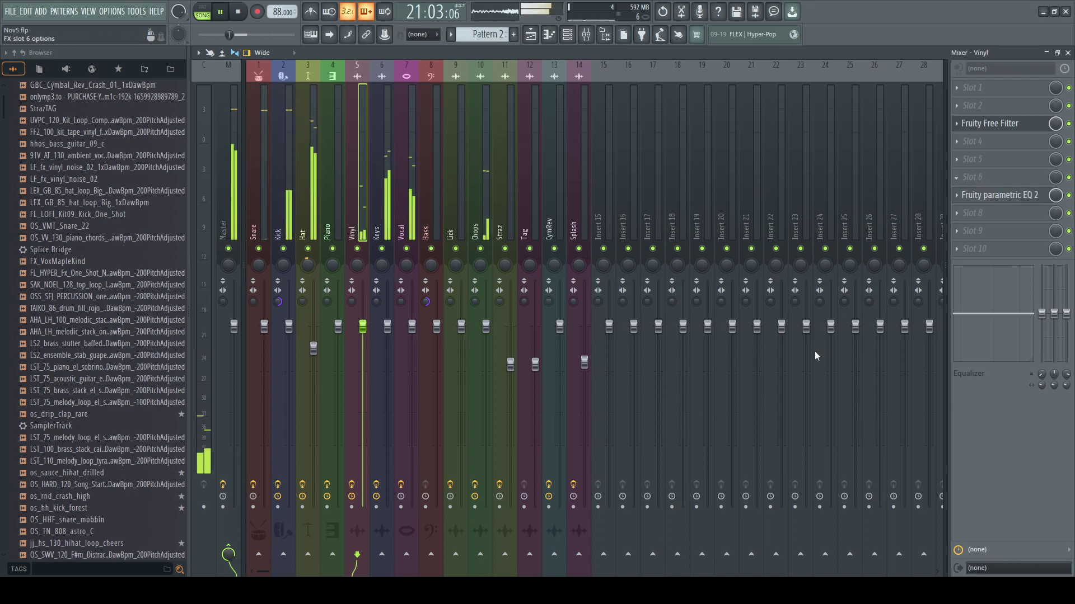
left_click(772, 507)
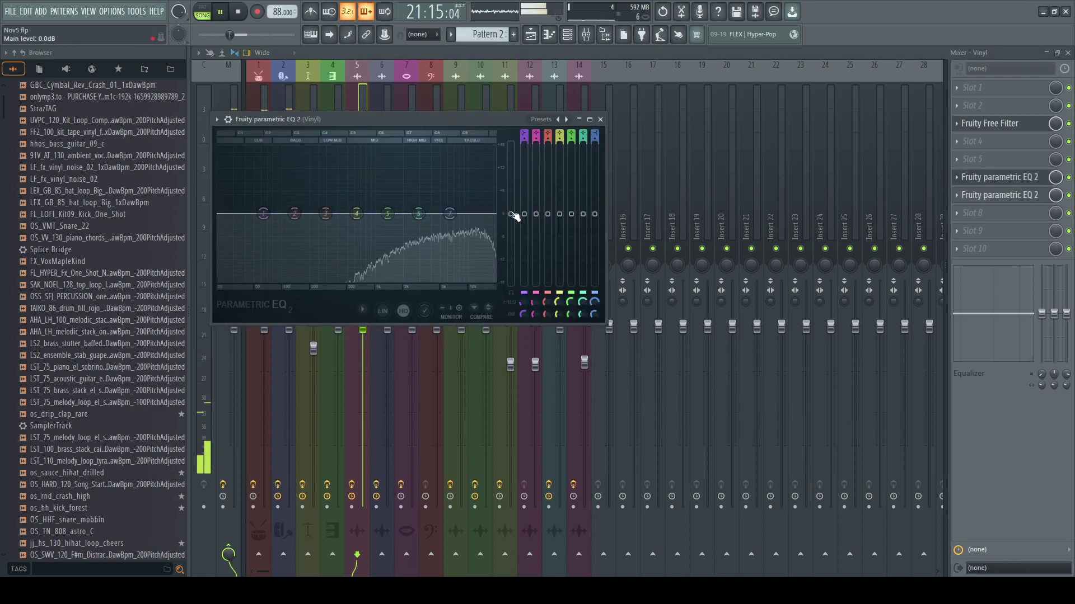
left_click_drag(513, 215, 511, 263)
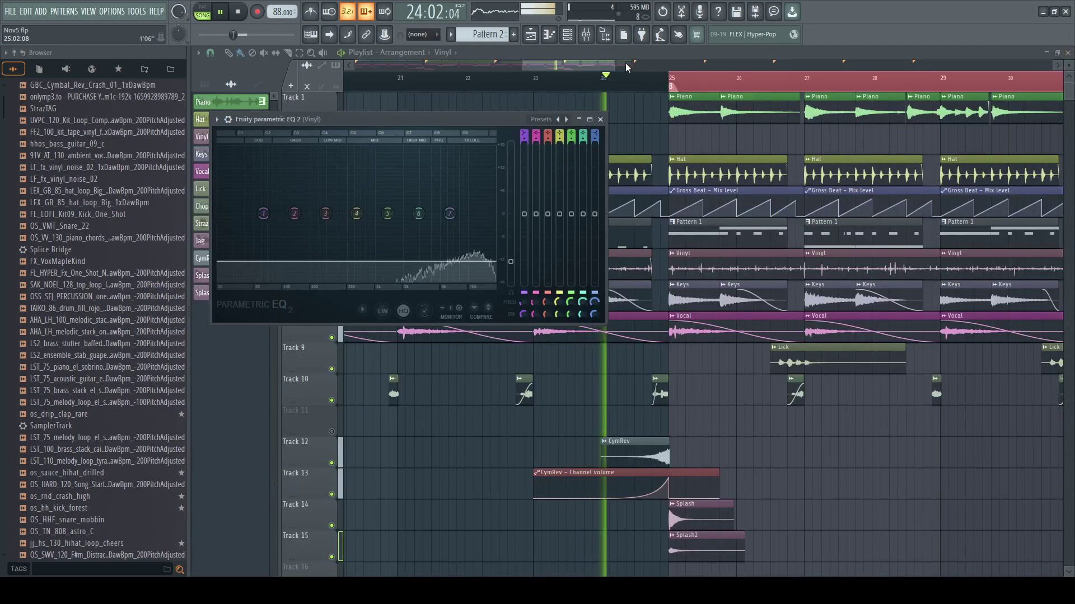
- Remove the short Track 10 clips just before bars 27 and 31 in the B section
left_click_drag(614, 66, 657, 66)
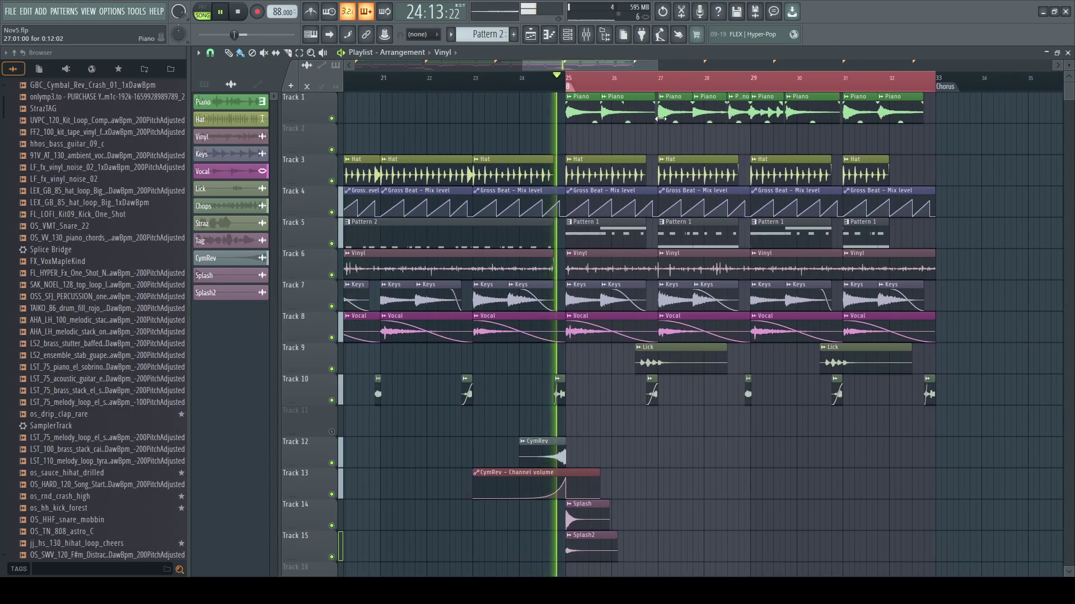
left_click_drag(522, 67, 558, 66)
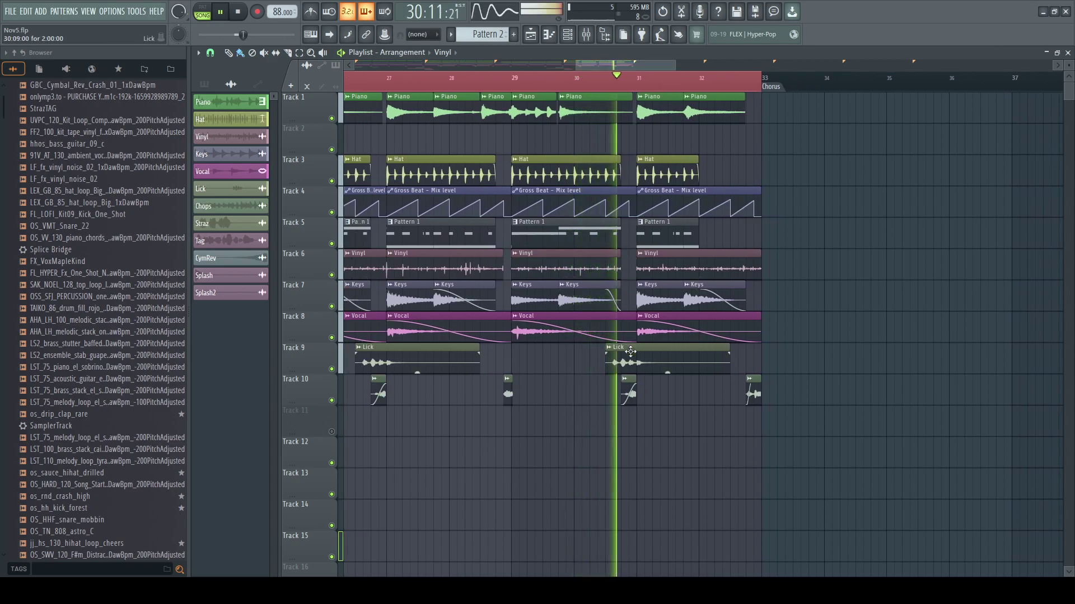
right_click(631, 395)
left_click_drag(590, 66, 564, 66)
left_click(535, 81)
right_click(559, 395)
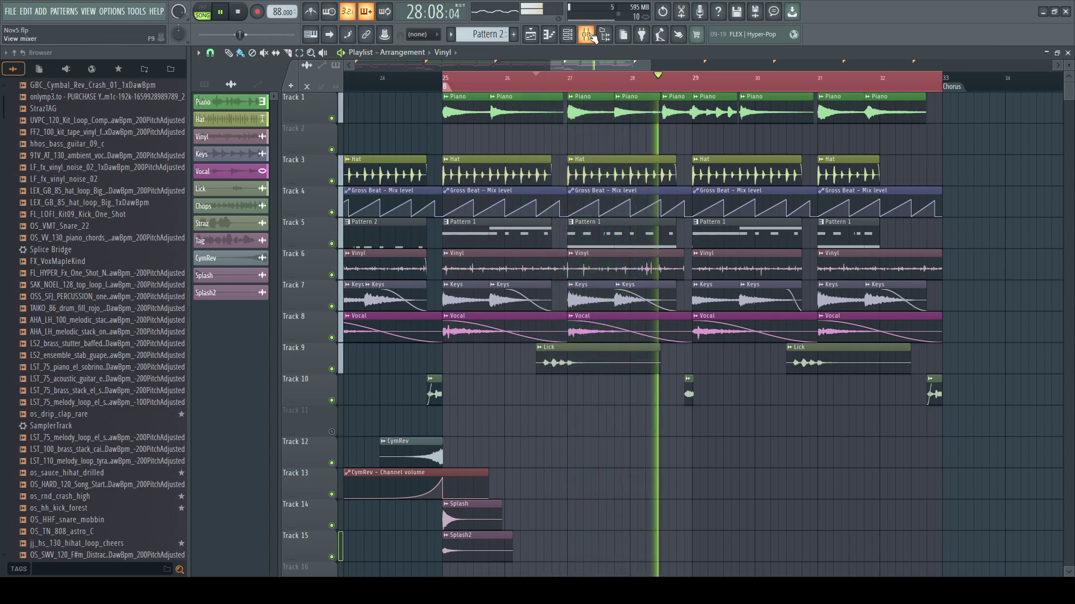
- Fade out the Piano clip ending before bar 27 and trim the ends of the Vinyl clips before bars 29 and 33
left_click_drag(561, 104, 552, 104)
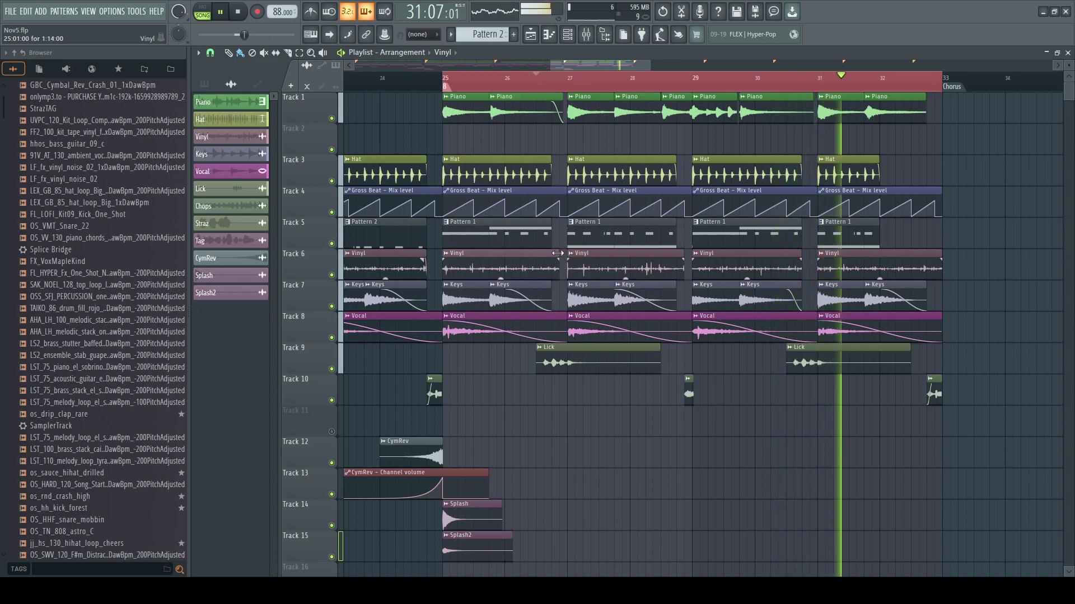
left_click_drag(684, 252, 676, 254)
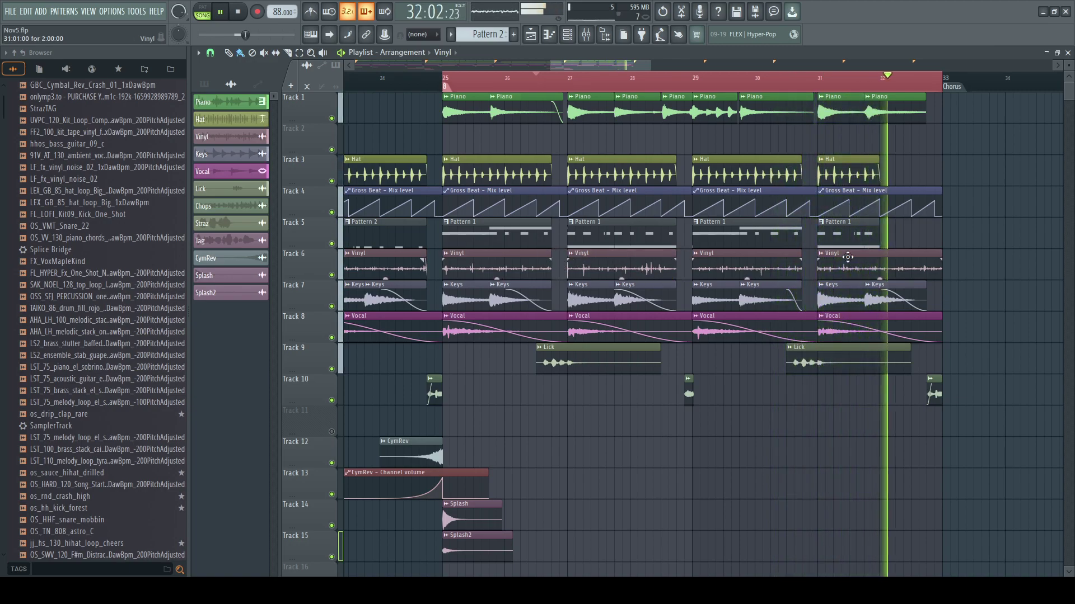
left_click_drag(942, 254, 927, 254)
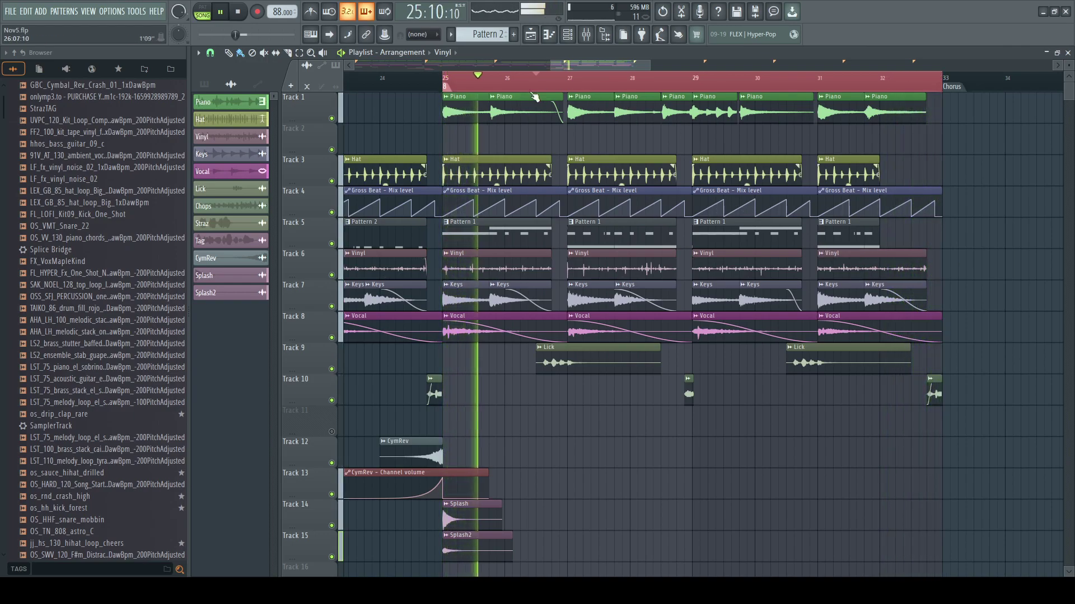
- Select the Chorus from bar 9 to 17 and place the Steppin_Glitter_Arp_Synth loop on Track 16 at bar 9
left_click_drag(551, 65, 320, 86)
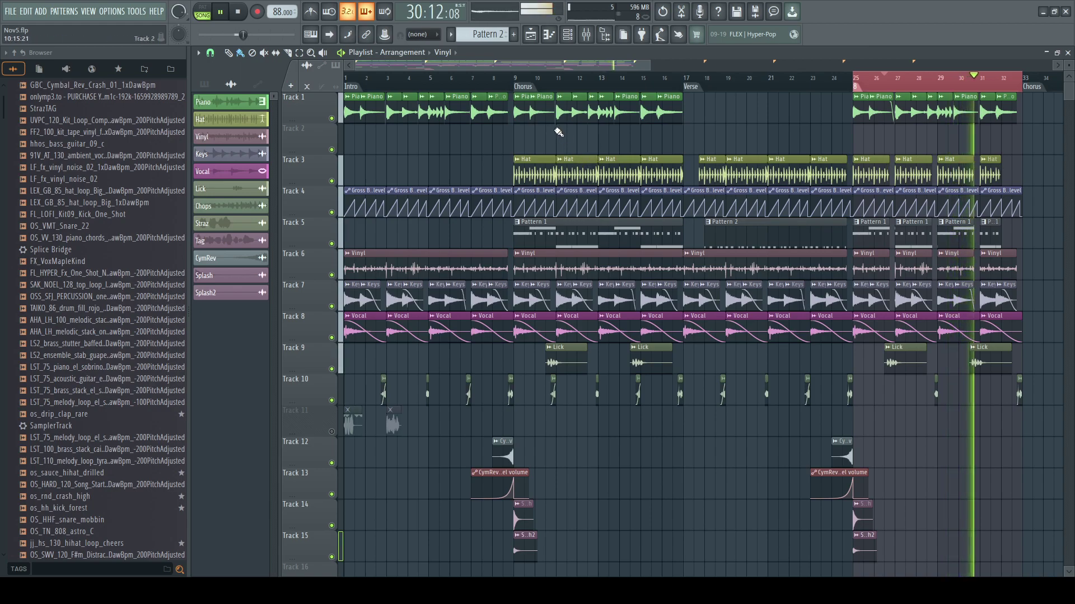
left_click_drag(519, 83, 693, 101)
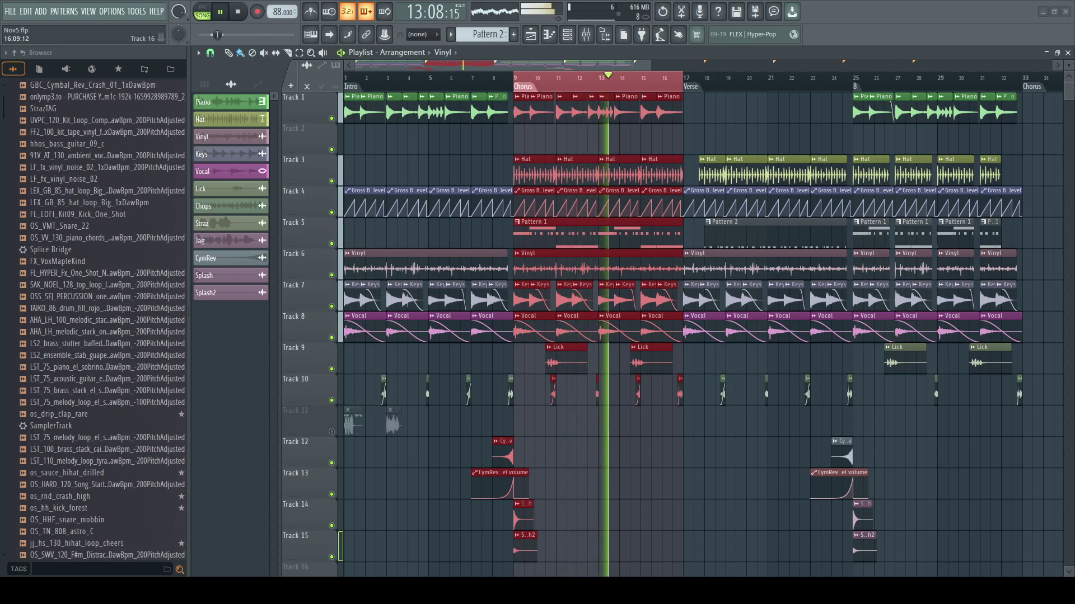
left_click_drag(1073, 485, 495, 384)
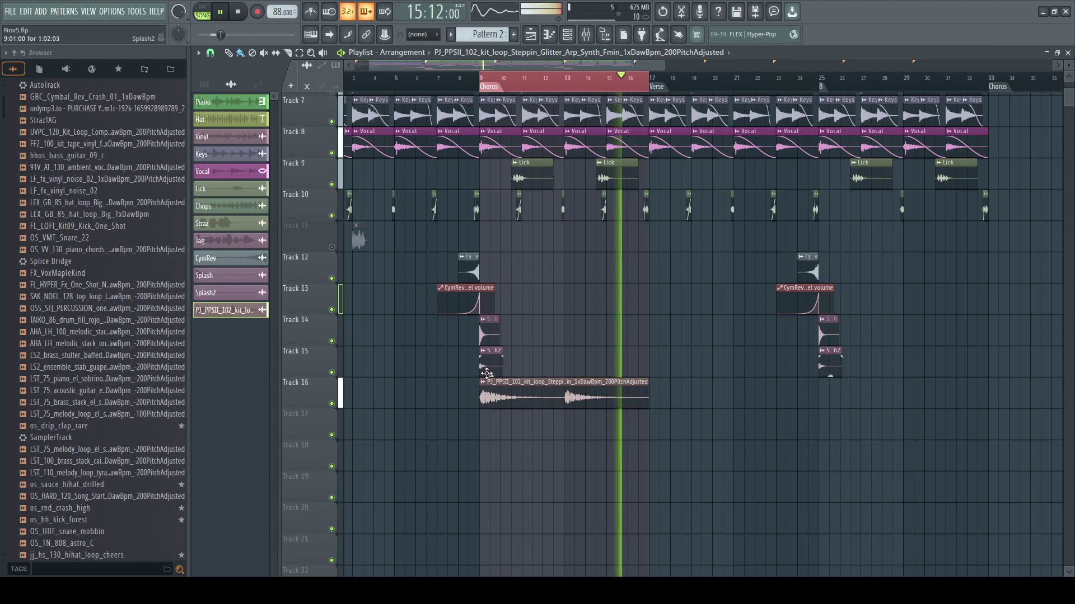
- Rename the new arp loop's channel to Arp and lower its channel volume to 54%
left_click(567, 31)
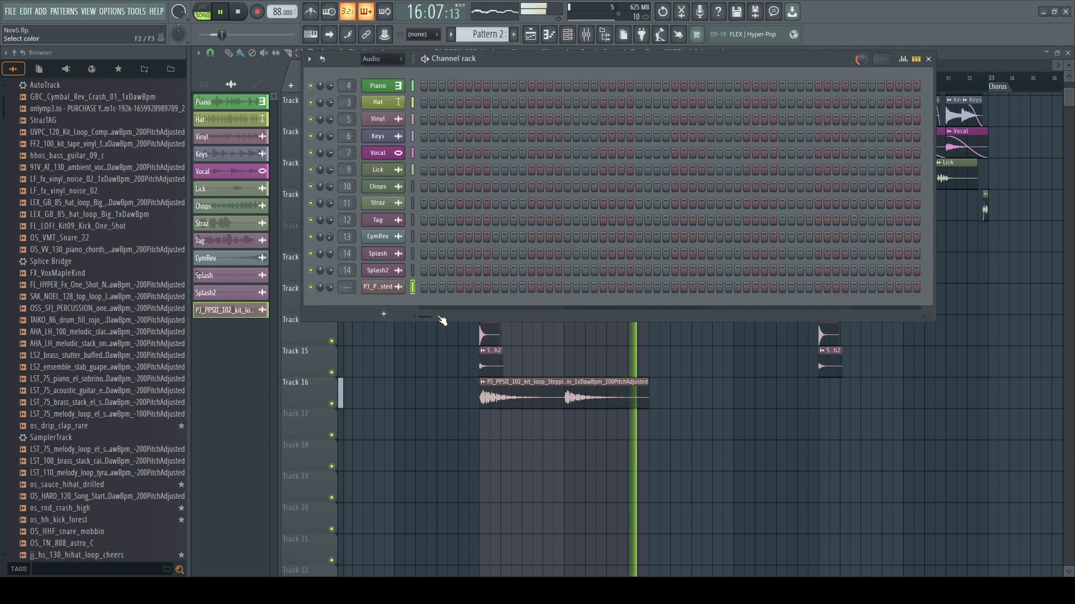
type("Arp")
key("Return")
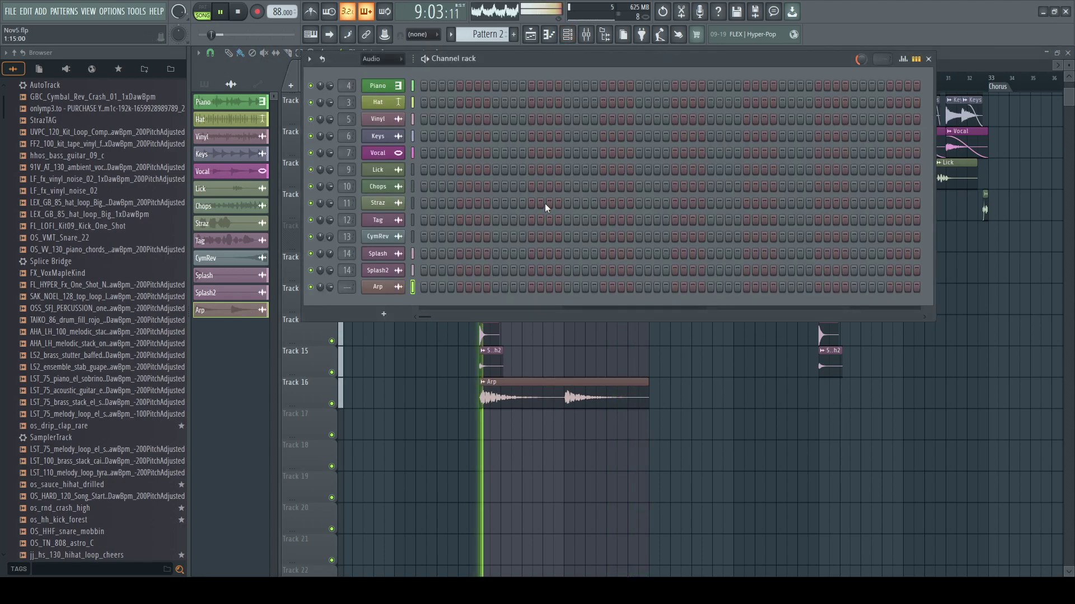
left_click_drag(329, 287, 329, 295)
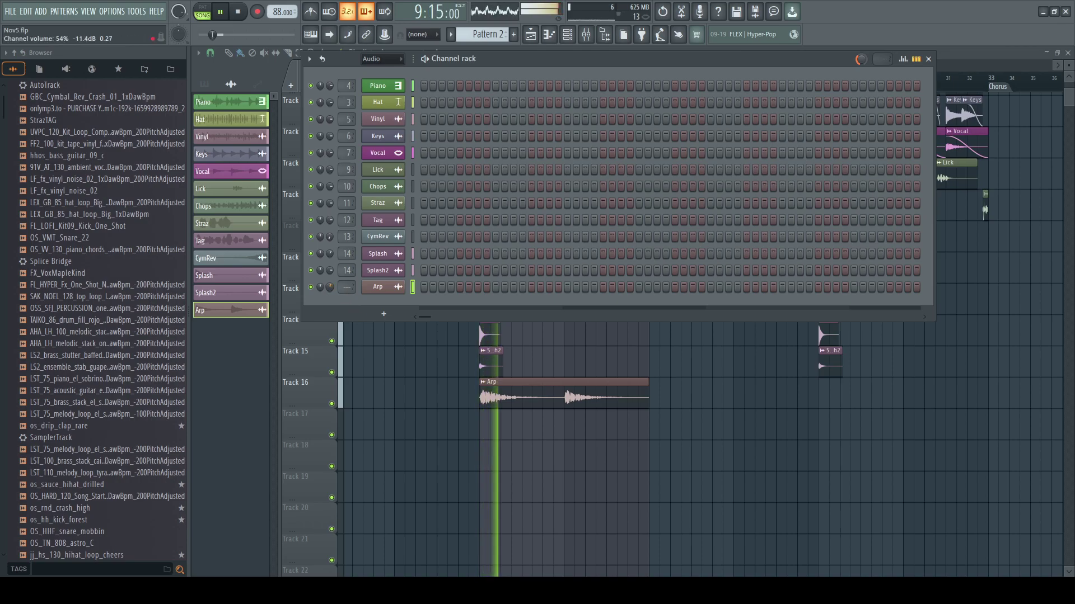
- Route the Arp channel to mixer insert 15
left_click(386, 287)
key("F9")
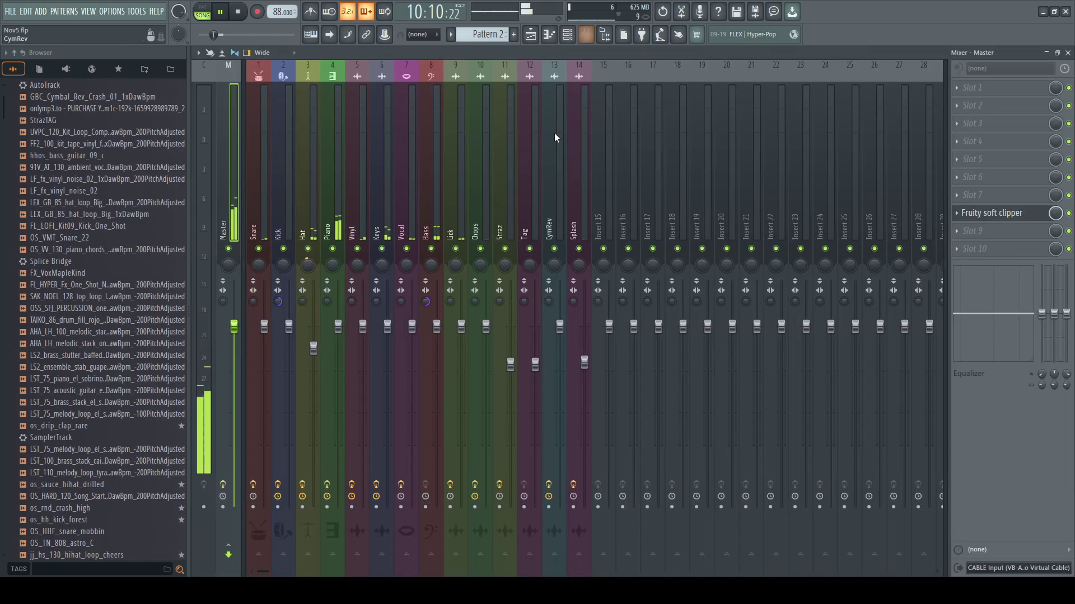
key("ctrl+l")
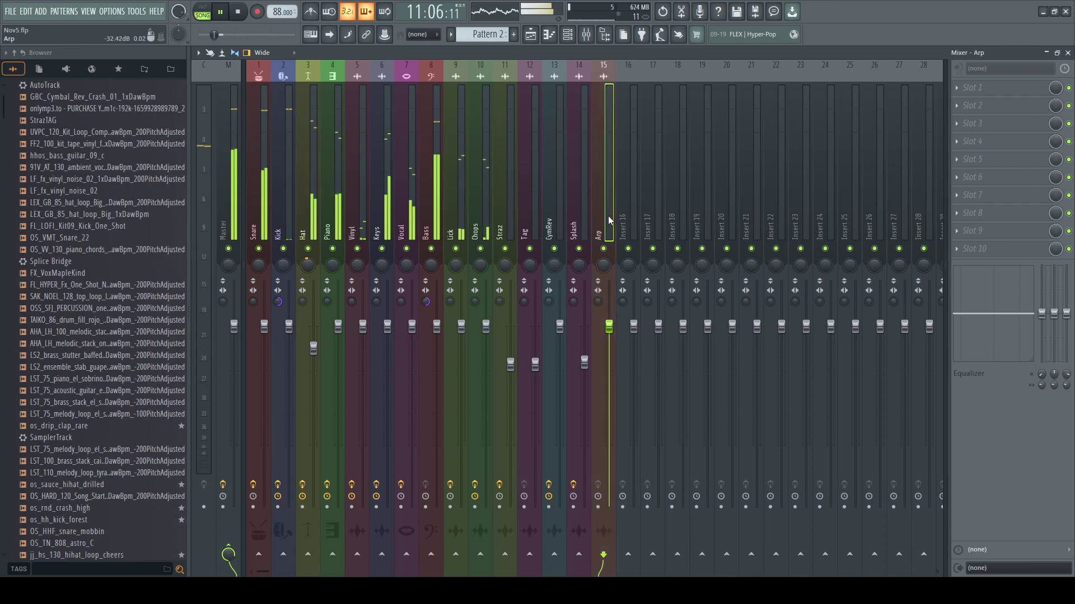
- Add Fruity Free Filter to slot 3 of the Arp mixer track, reduce its mix level and return to the playlist
left_click(755, 35)
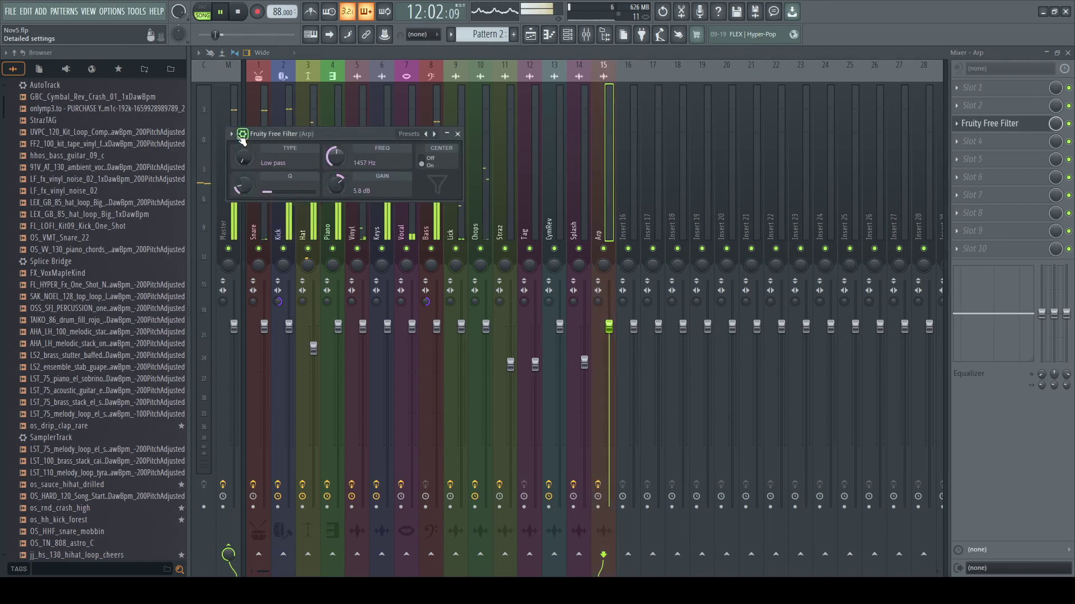
left_click(232, 135)
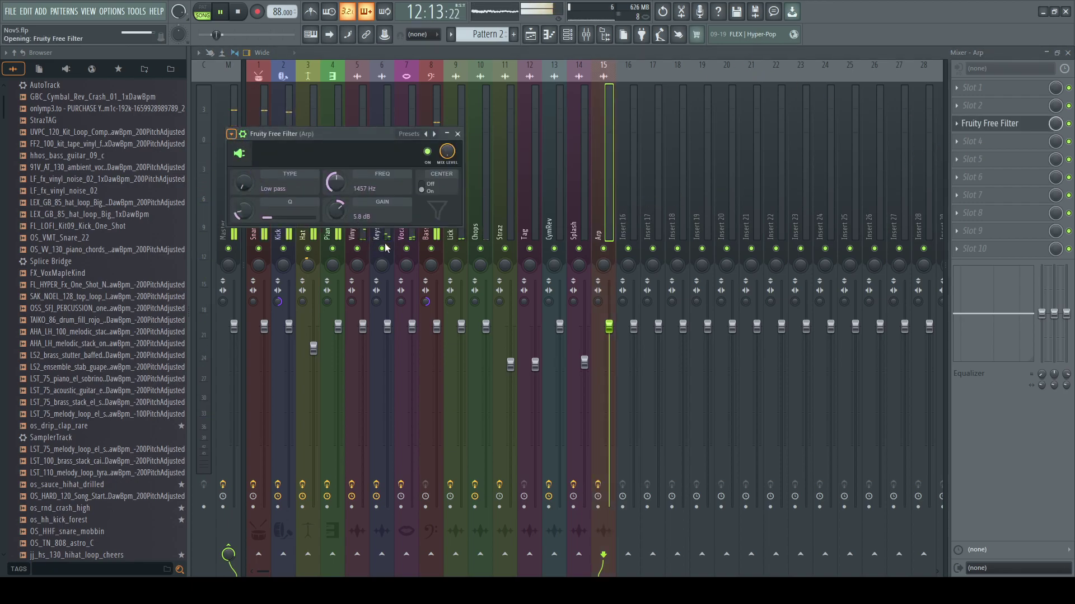
left_click_drag(1055, 124, 1055, 151)
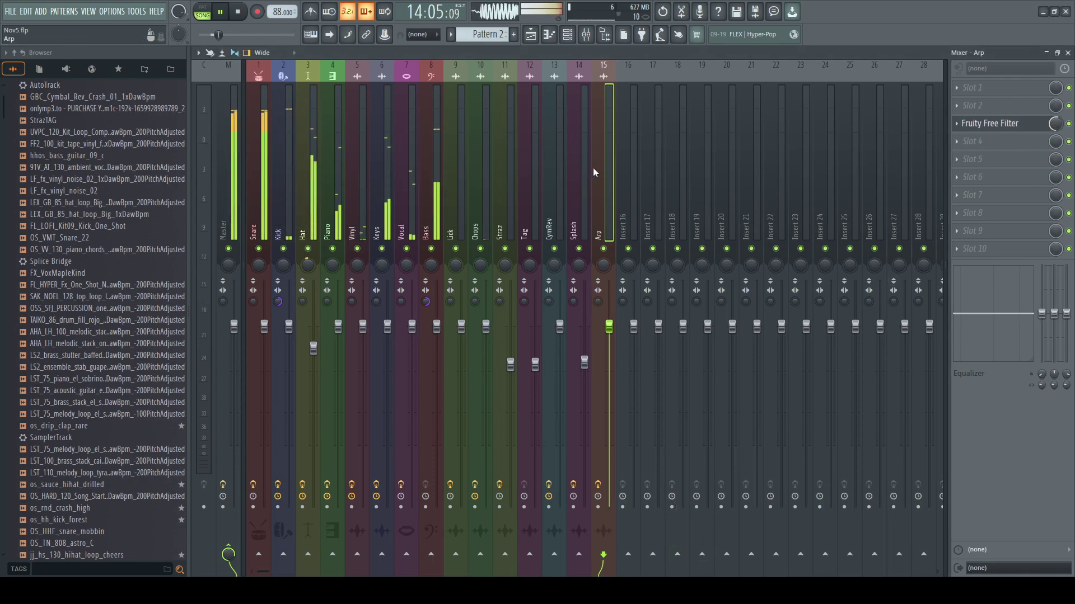
left_click(1068, 53)
right_click(894, 465)
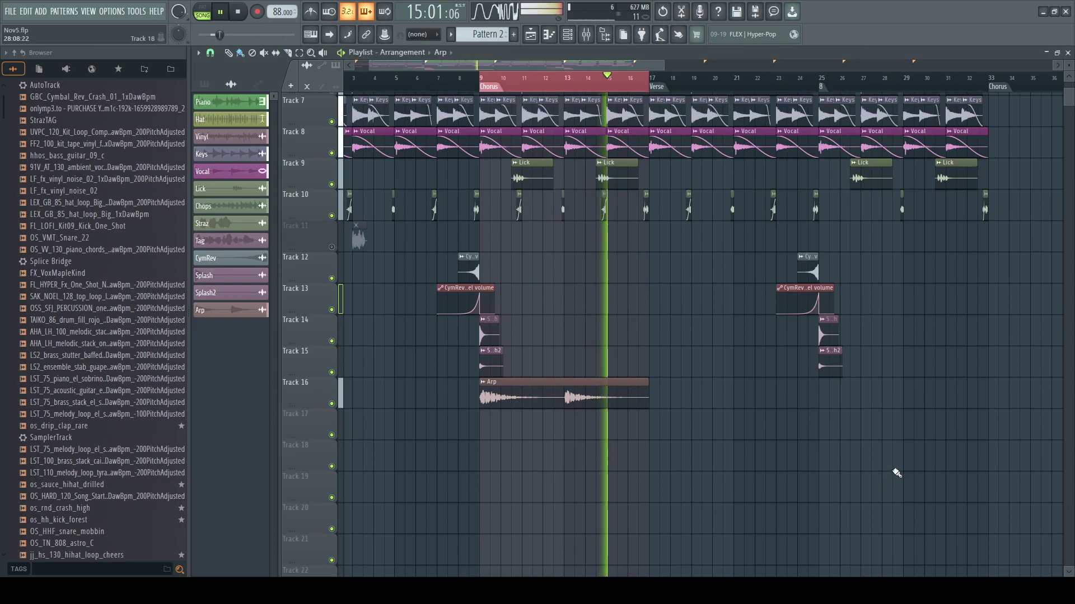
- Slice Pattern 1 at bar 15 and end the preceding Hat, Pattern 1 and Piano clips two beats before bar 15
left_click_drag(619, 66, 540, 77)
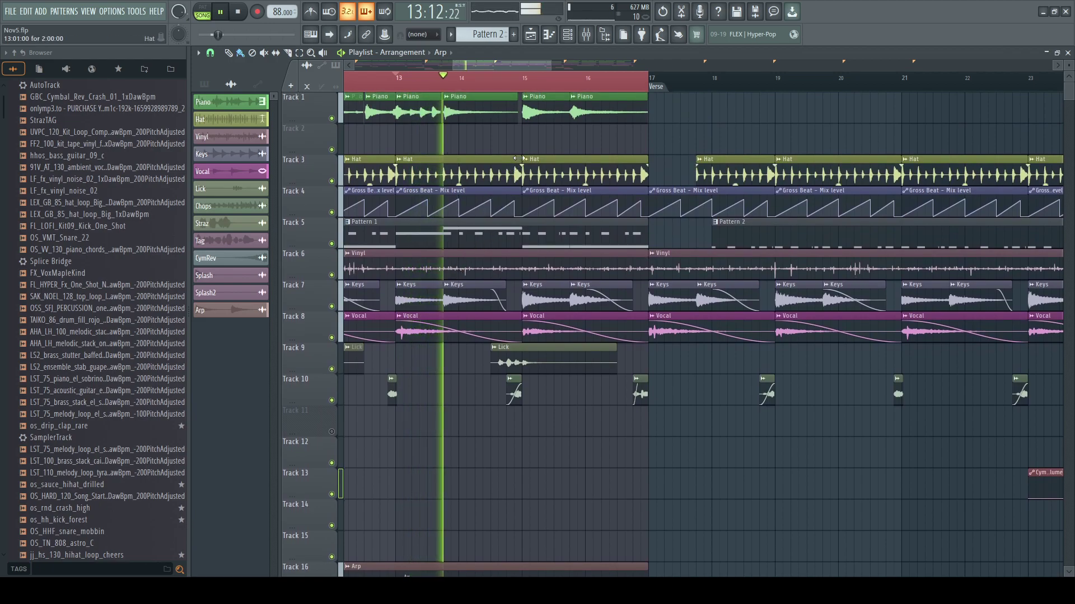
left_click_drag(520, 161, 490, 161)
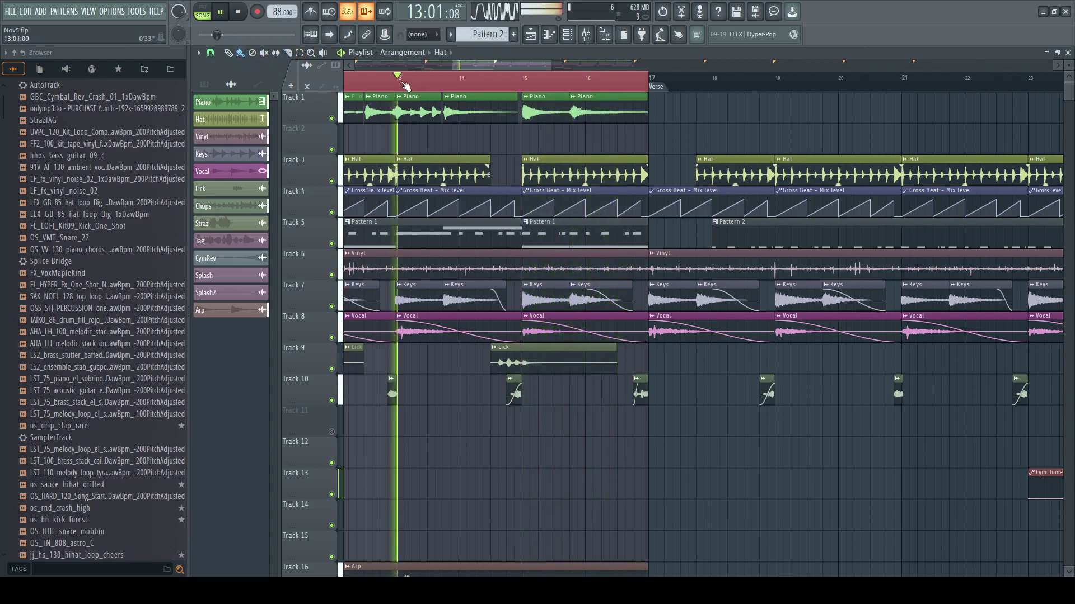
left_click_drag(520, 222, 491, 221)
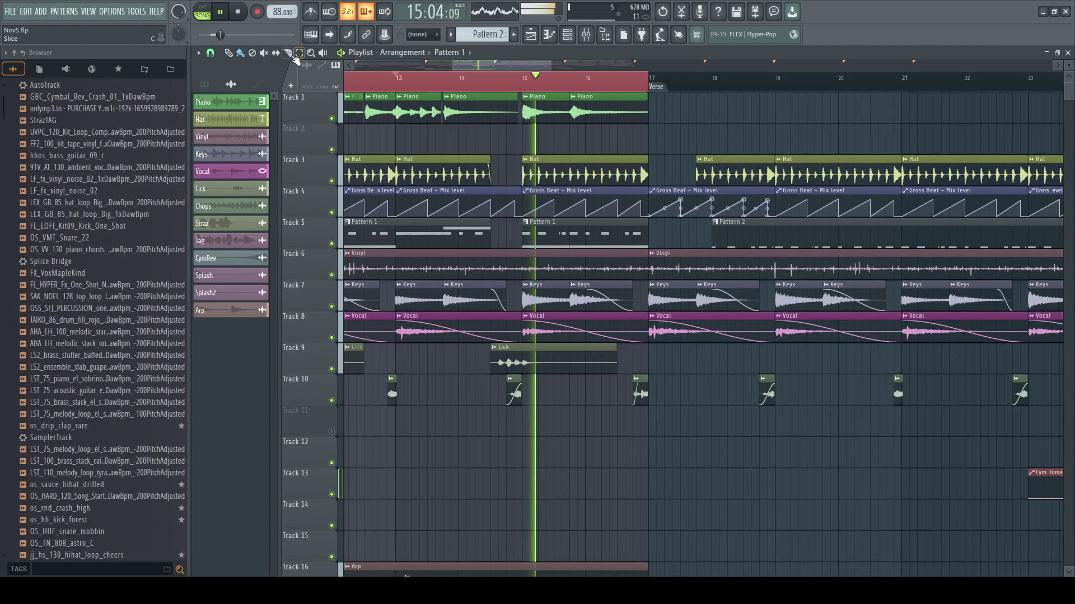
left_click_drag(519, 100, 491, 100)
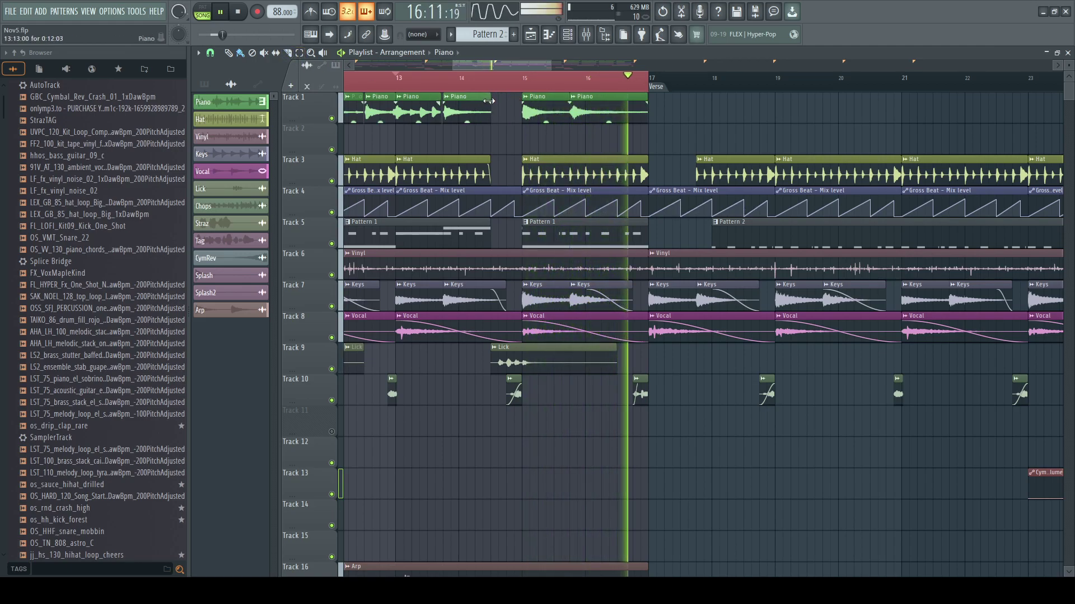
left_click(419, 88)
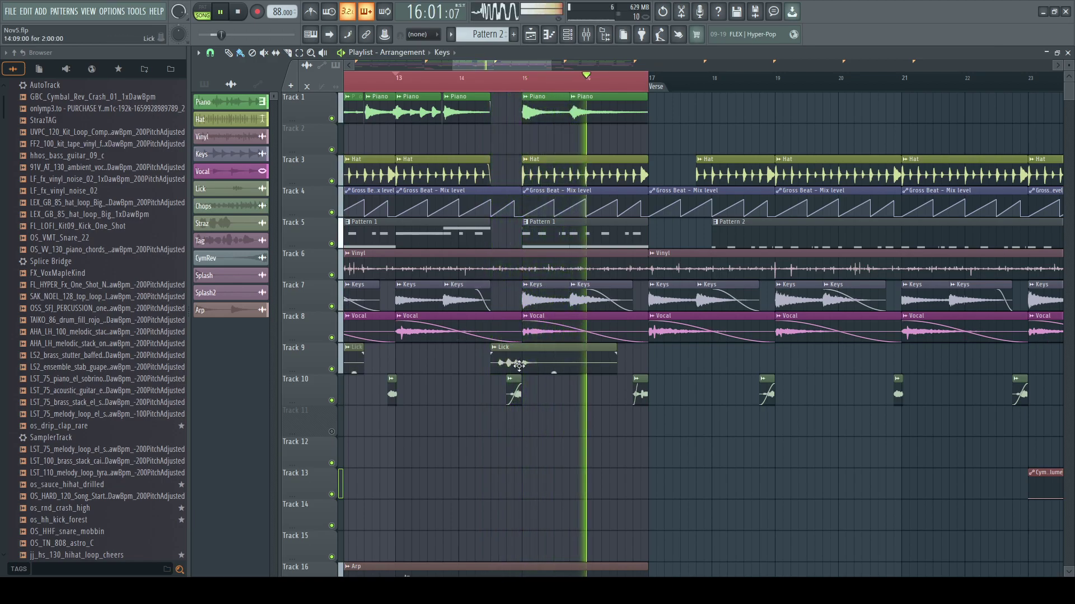
- Select the arrangement from the Chorus at bar 9 to bar 33 for looped playback
key("ctrl+a")
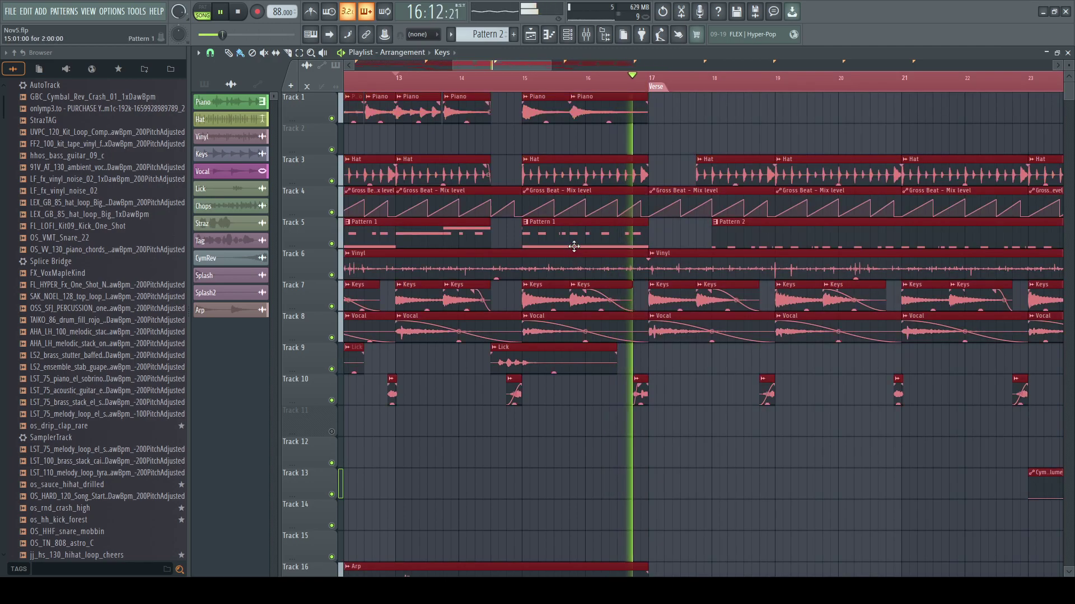
left_click_drag(453, 67, 356, 66)
left_click_drag(547, 66, 579, 75)
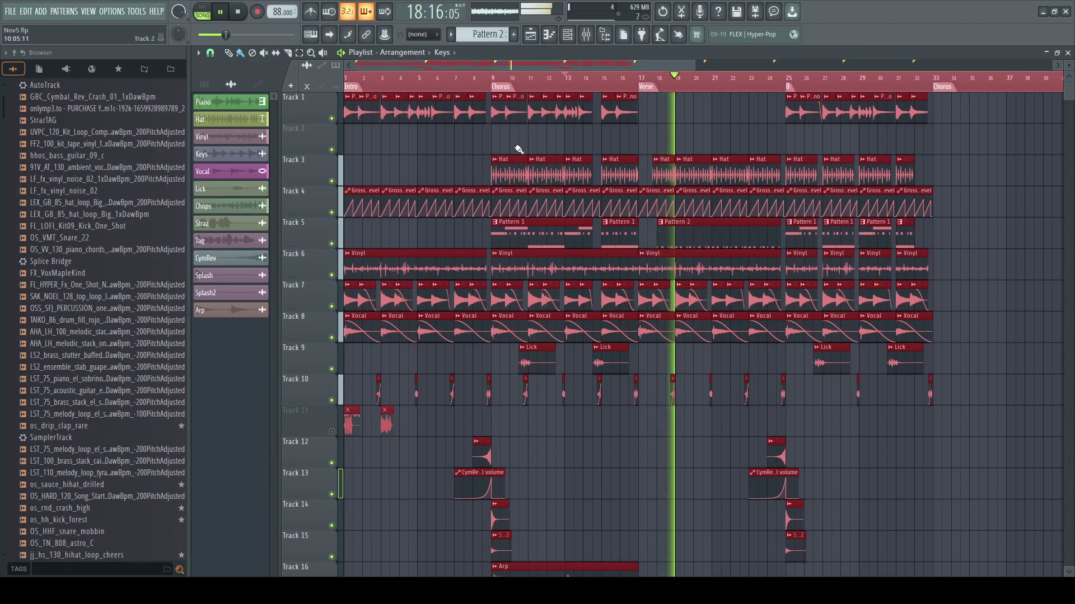
left_click_drag(498, 81, 935, 92)
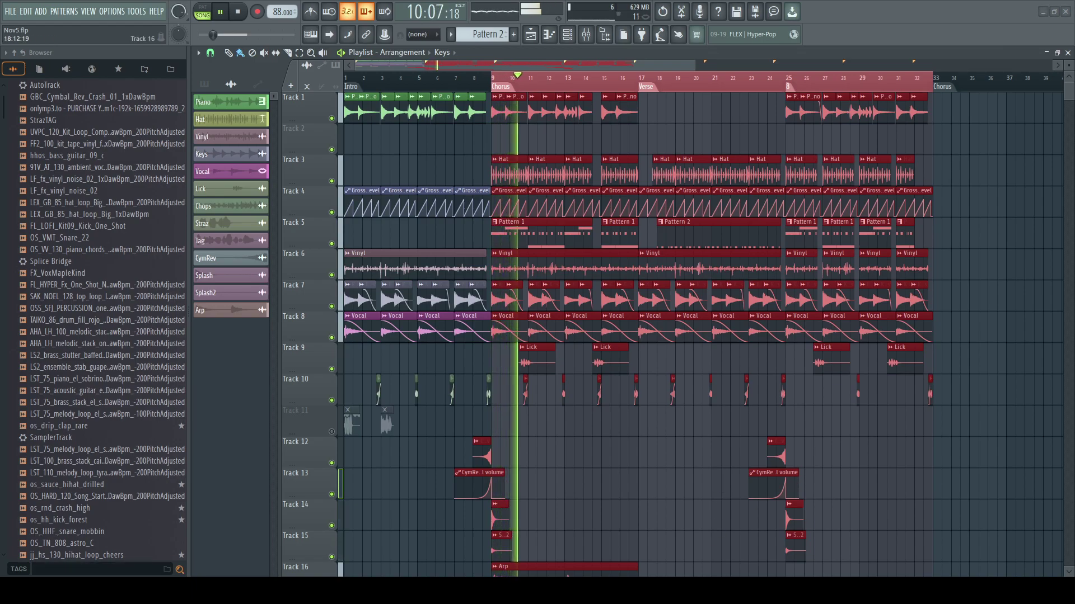
- Add Fruity parametric EQ 2 to slot 5 of the Arp mixer track, cutting the lows and extreme highs and dipping band 5
key("F9")
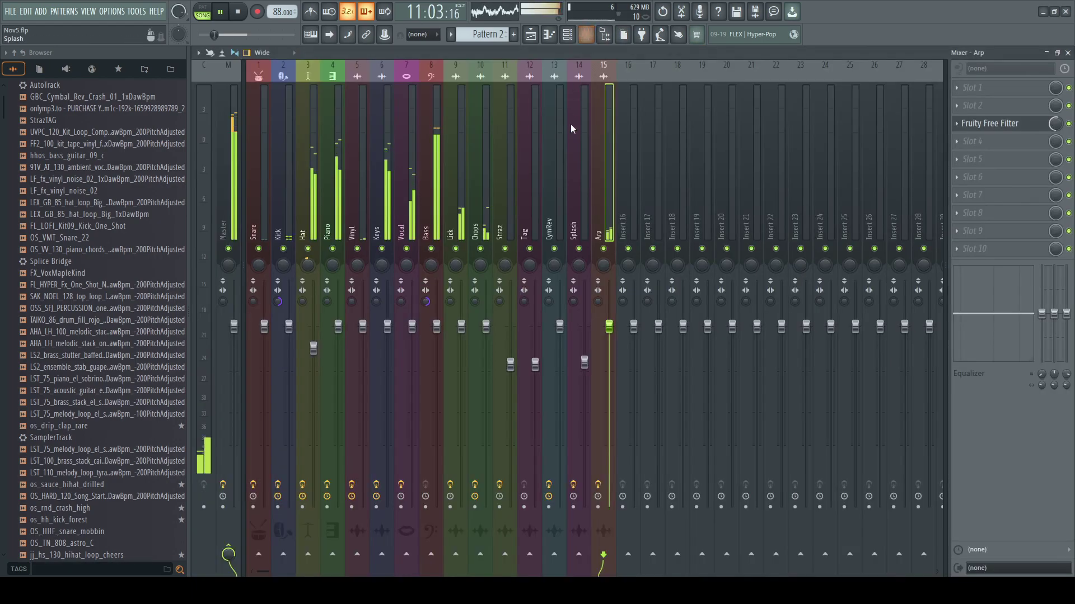
left_click(764, 506)
left_click_drag(308, 258, 356, 325)
left_click_drag(433, 261, 436, 278)
left_click_drag(517, 300, 562, 349)
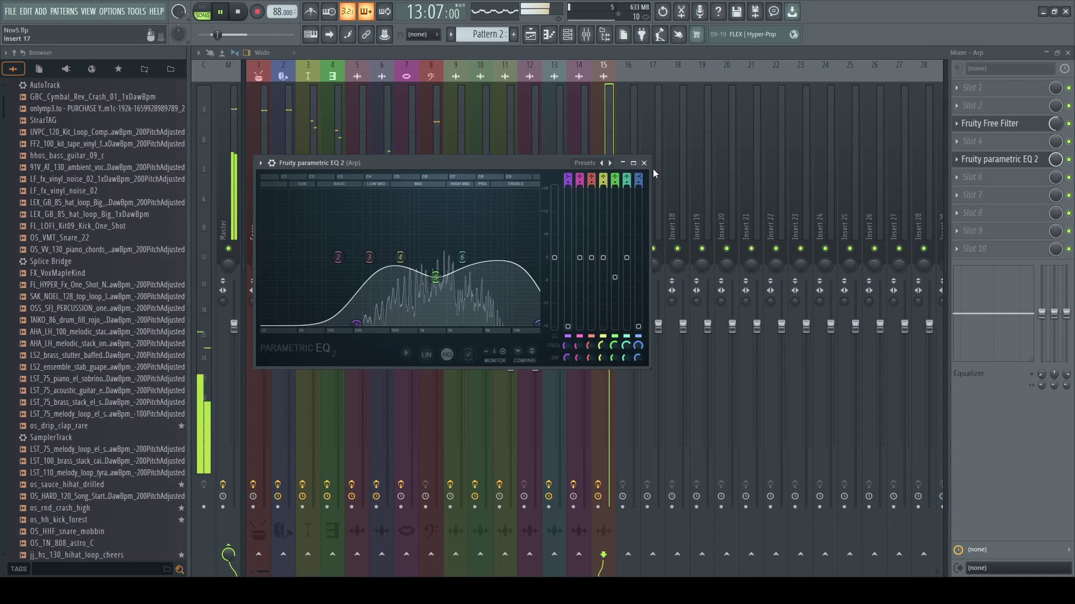
left_click(595, 133)
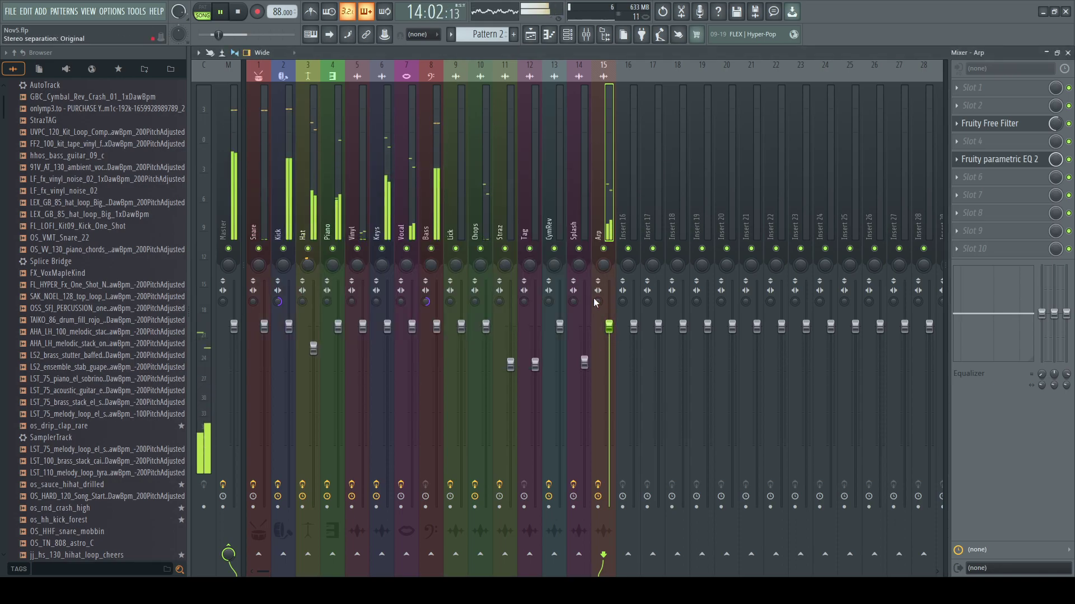
- Check the Keys mixer track's effects and close the mixer and the Arp equalizer
left_click(393, 178)
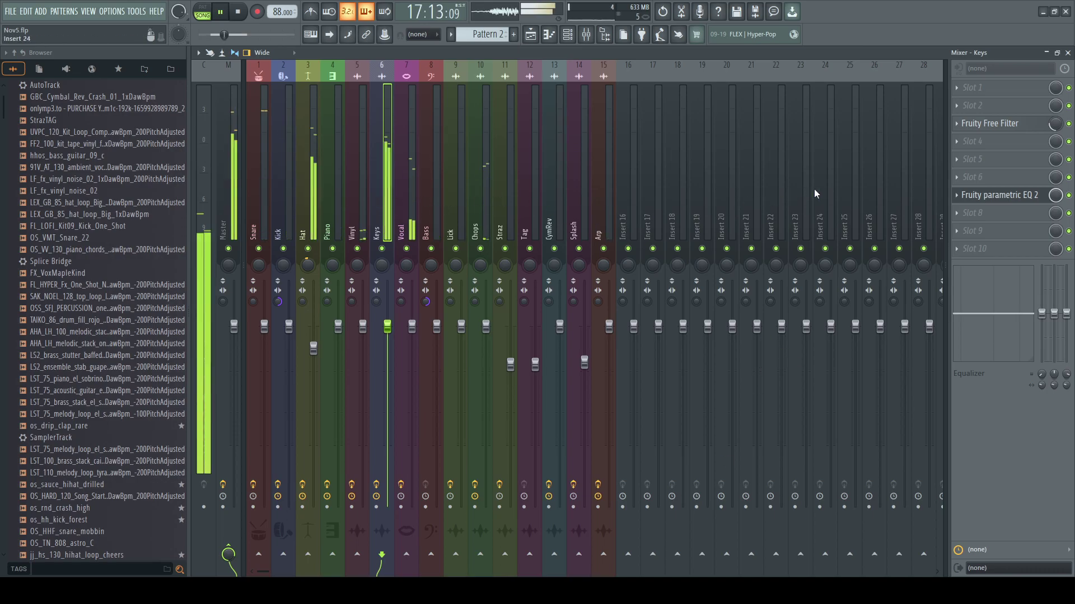
left_click(1046, 53)
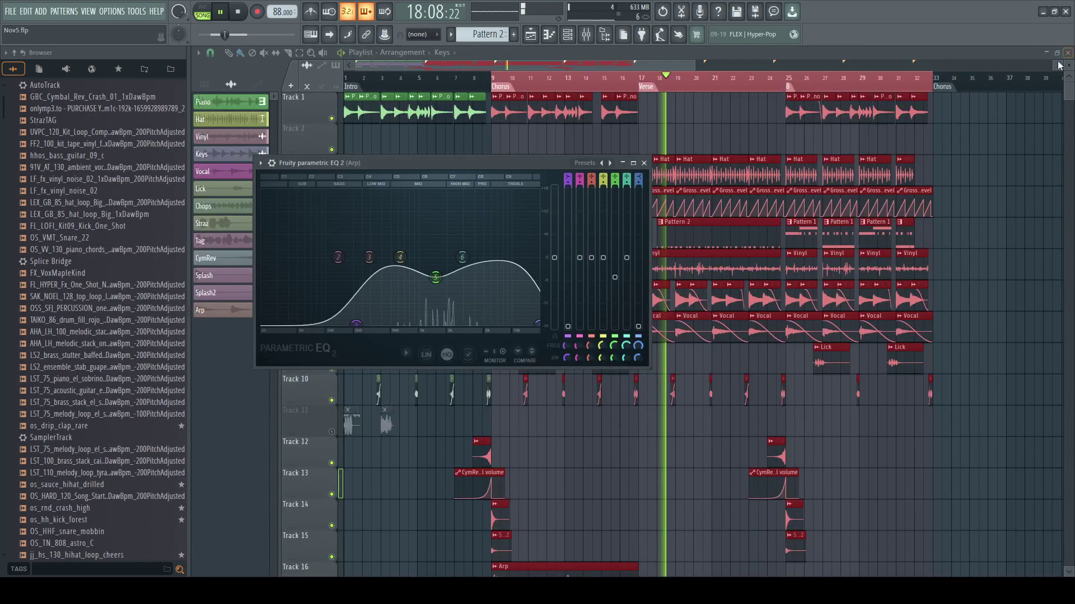
left_click(644, 164)
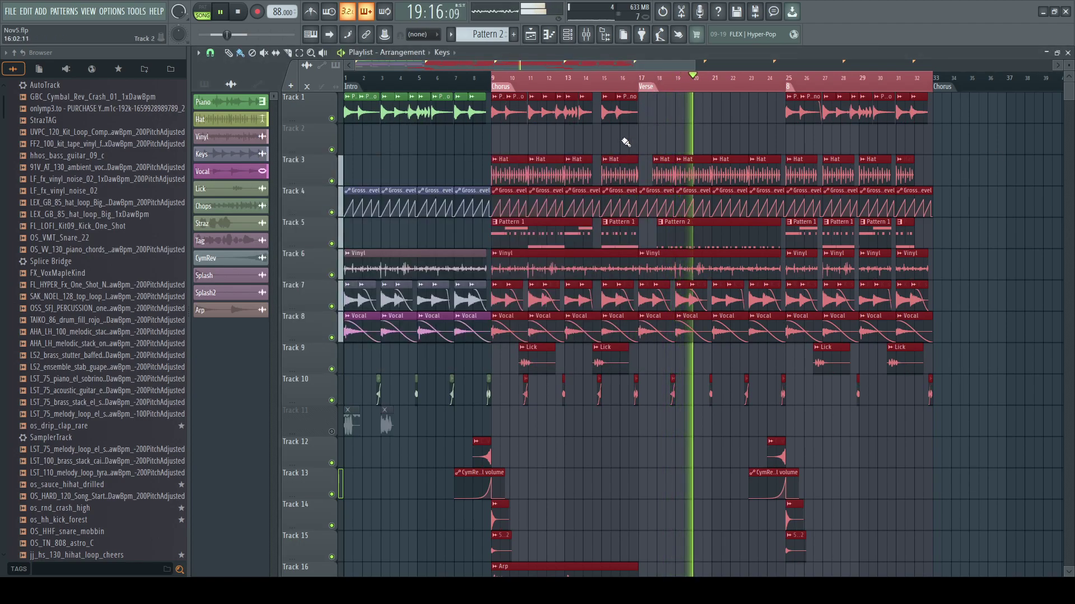
scroll(591, 194, "down", 1)
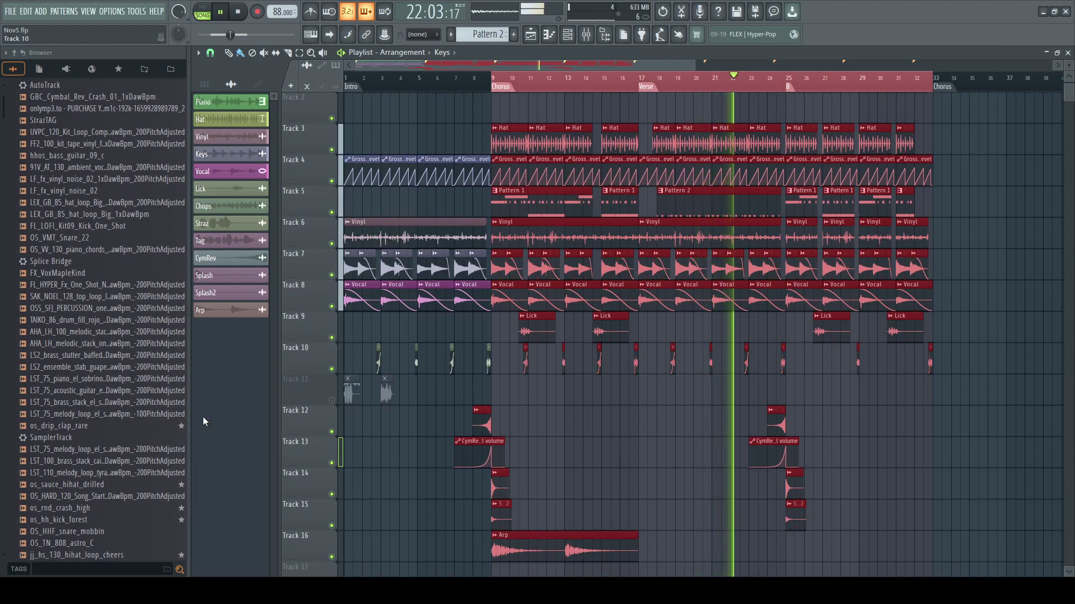
scroll(155, 460, "down", 2)
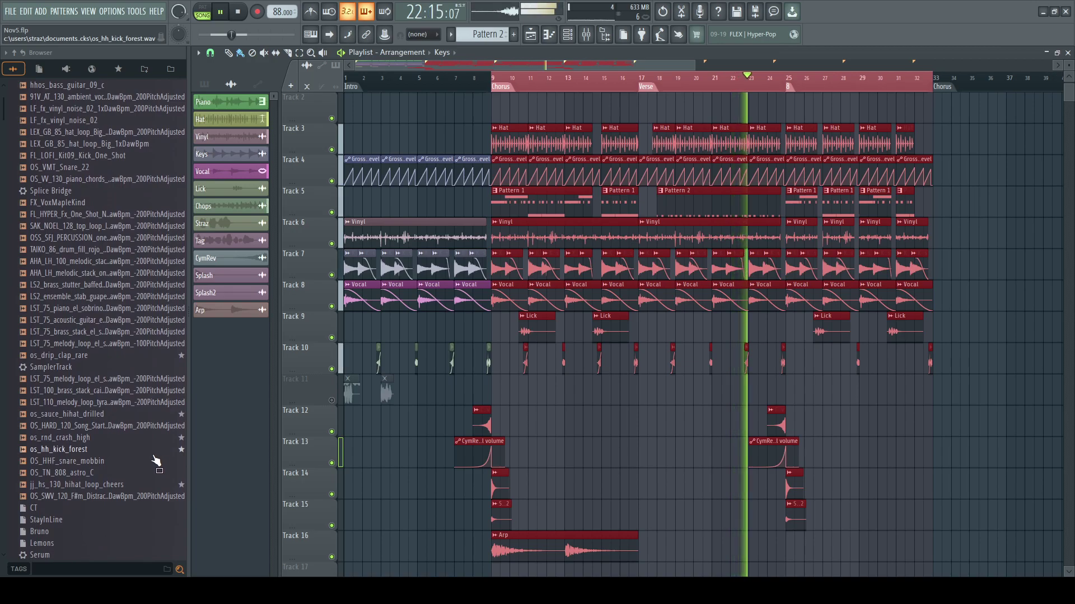
scroll(417, 485, "up", 1)
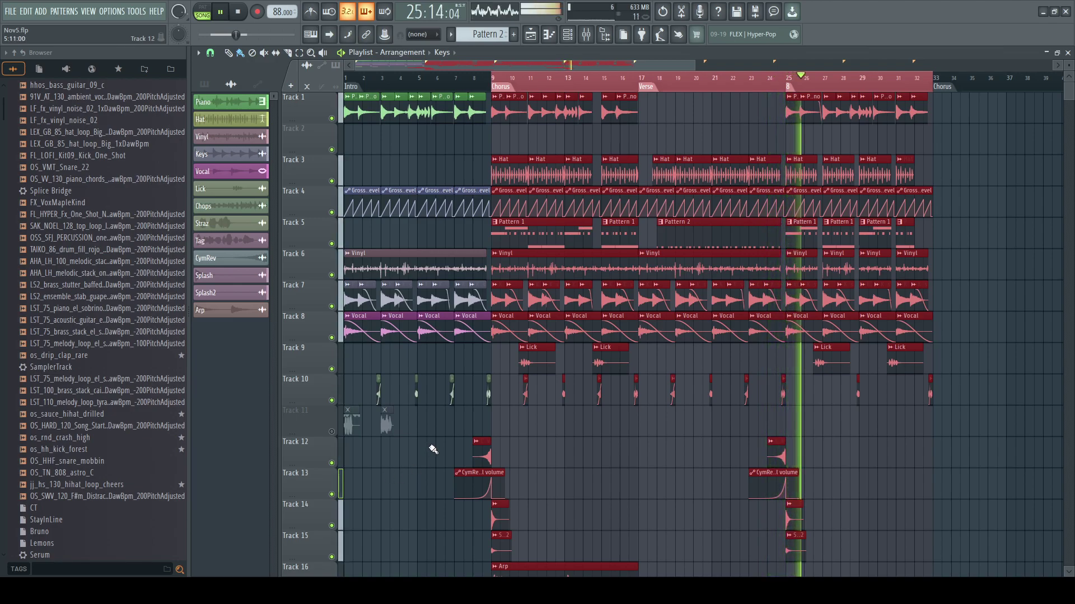
- Lower the velocity of the six quick lead-in Kick notes to about 75% in Pattern 1 and Pattern 2, and close the piano roll
left_click(575, 40)
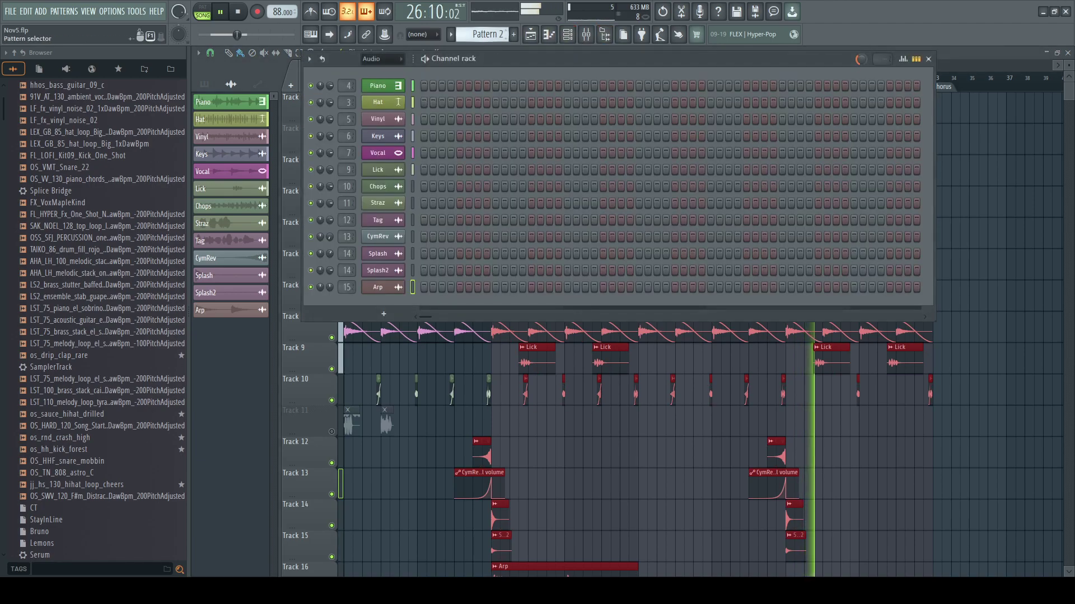
scroll(488, 35, "up", 1)
left_click(483, 121)
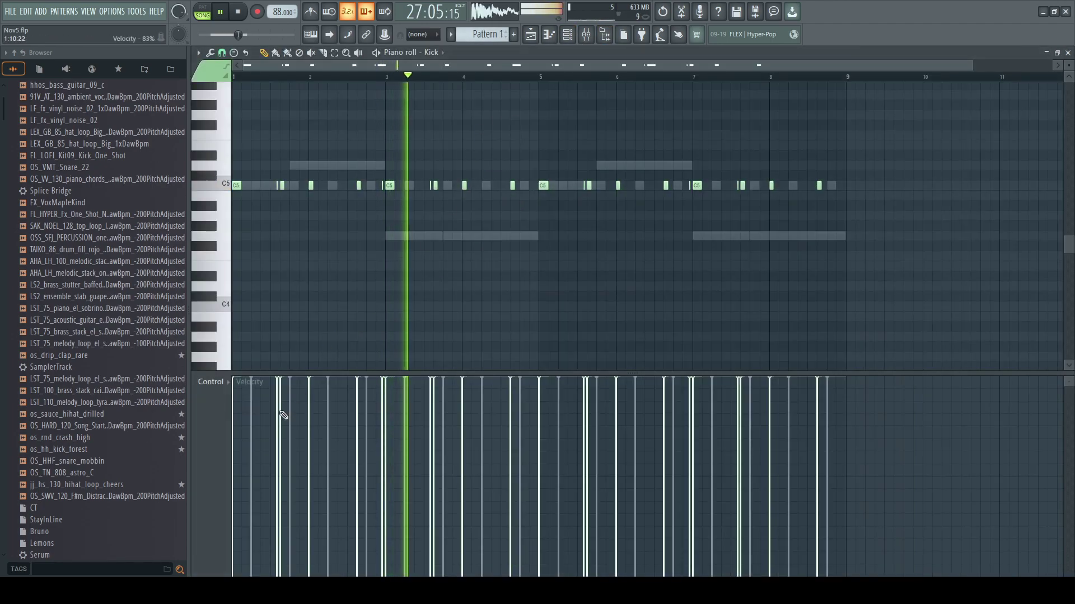
left_click(430, 426)
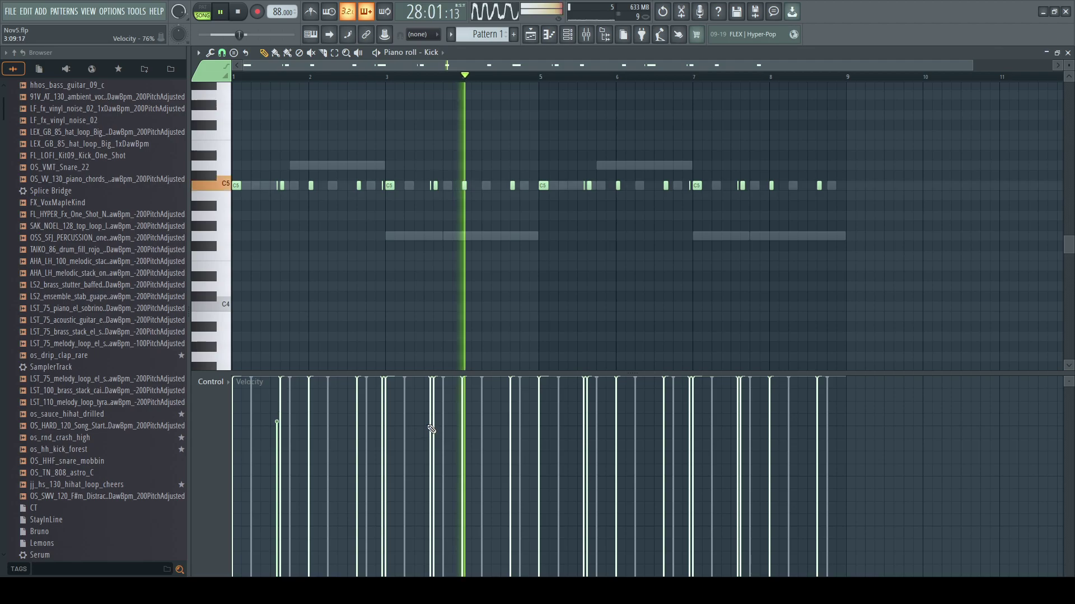
left_click(584, 425)
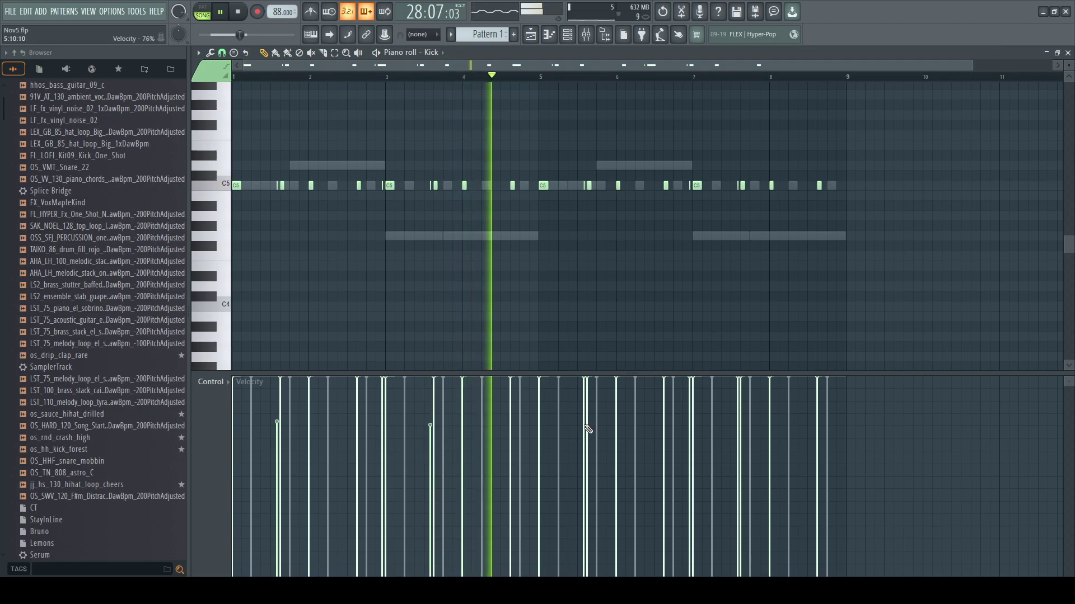
left_click(690, 425)
left_click(737, 424)
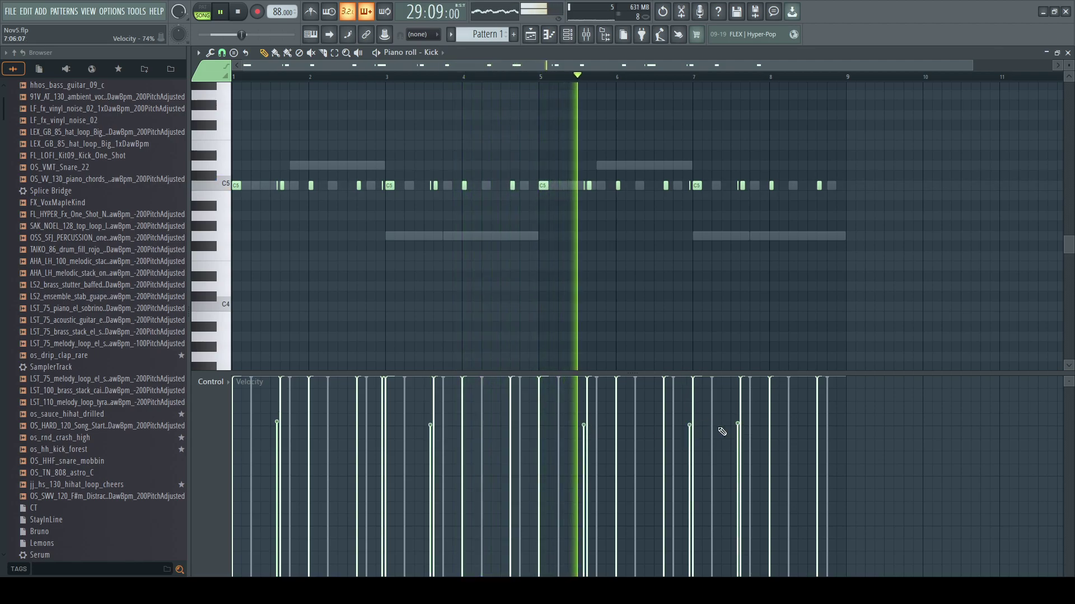
left_click(383, 426)
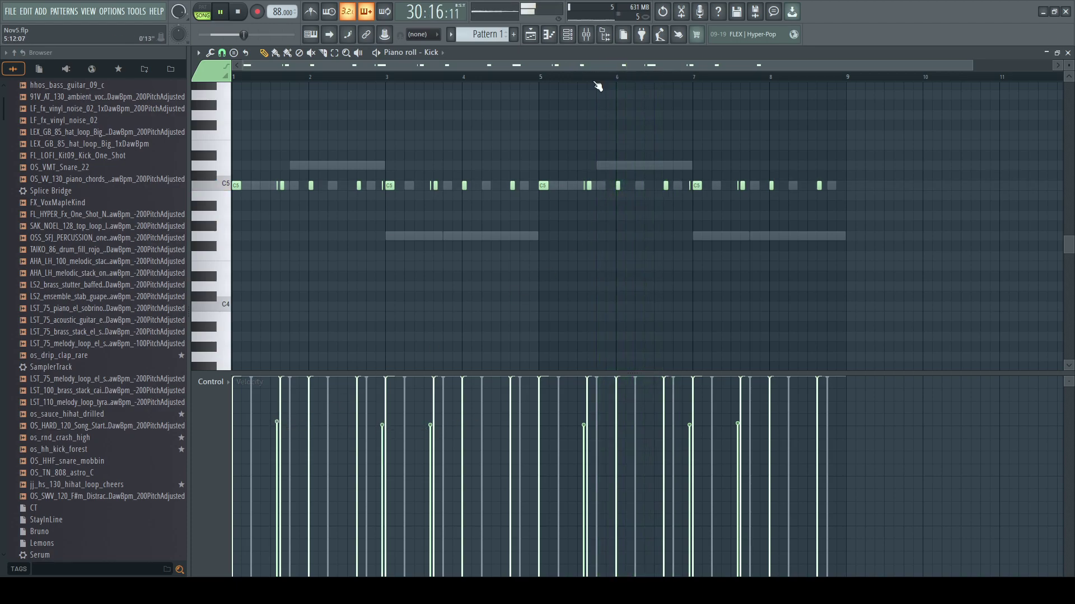
scroll(502, 38, "up", 1)
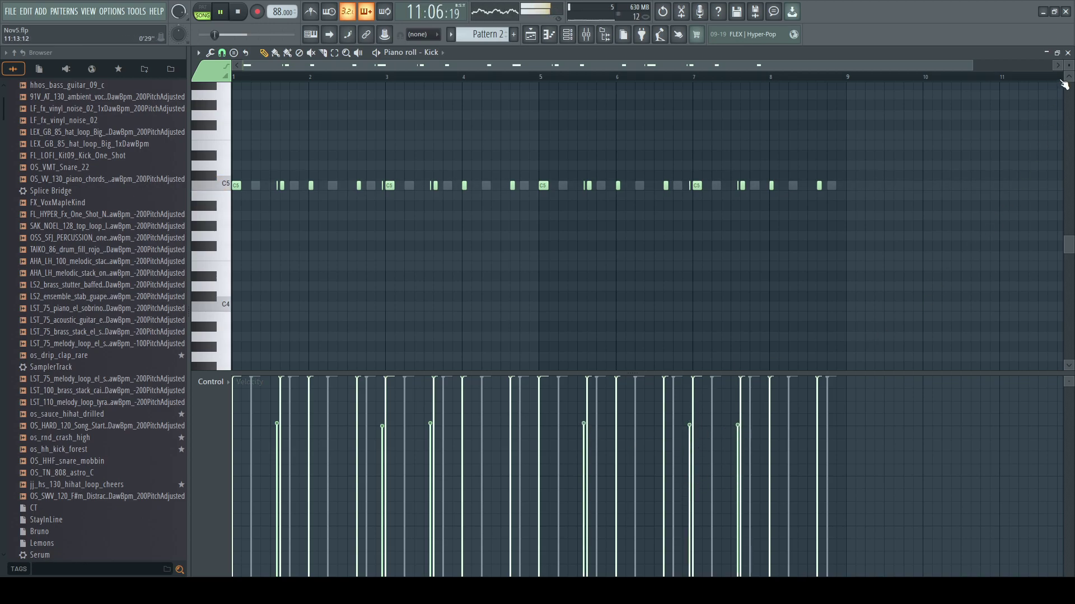
left_click(1068, 52)
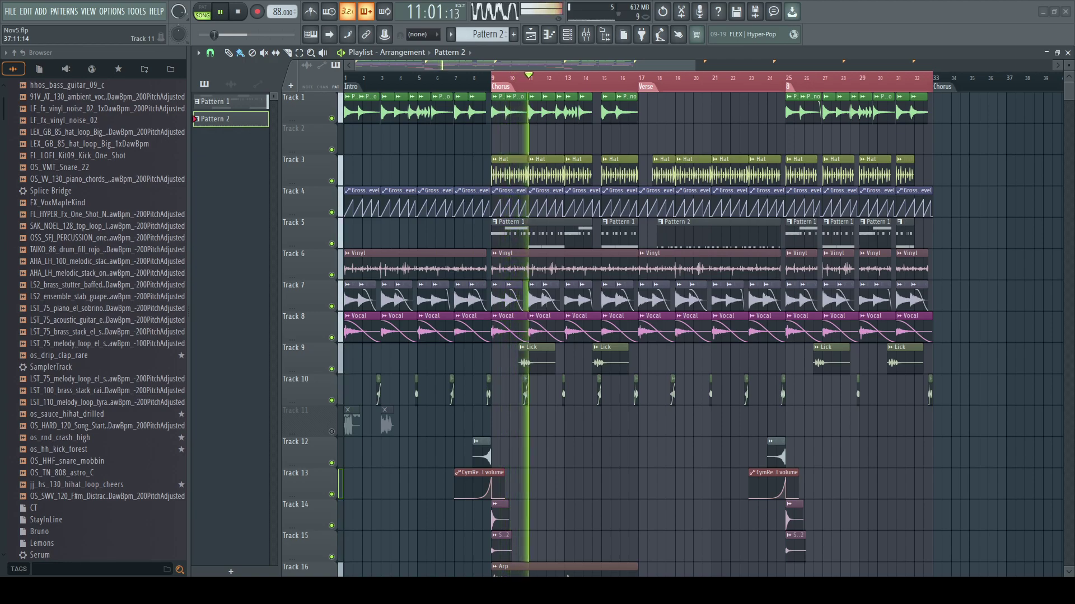
- Place the AU_FLHH_75_acoustic_piano_loop_dreamland_tears sample on Track 1 at bars 17 and 21, and rename its channel Piano2
left_click_drag(1022, 421, 653, 104)
left_click(724, 110)
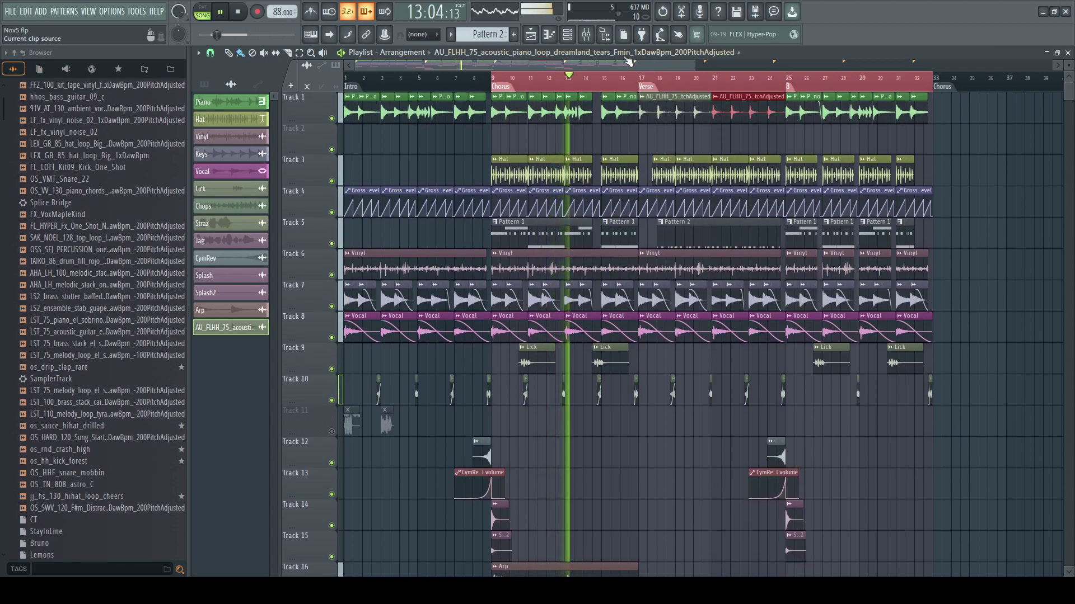
key("F6")
scroll(928, 162, "down", 5)
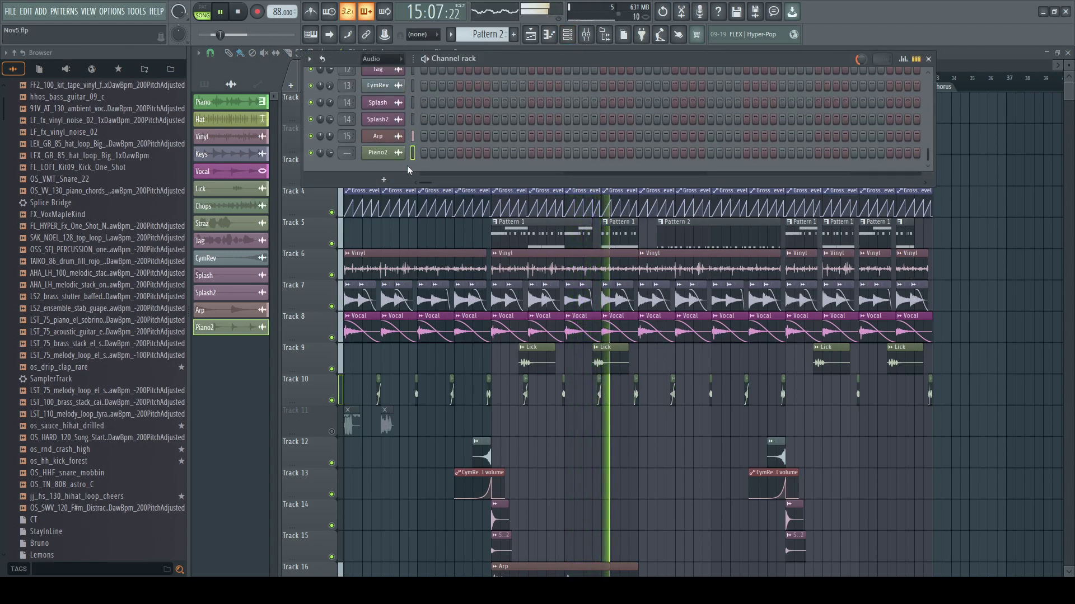
- Route the Piano2 channel to the empty mixer track 16
left_click(384, 157)
key("F9")
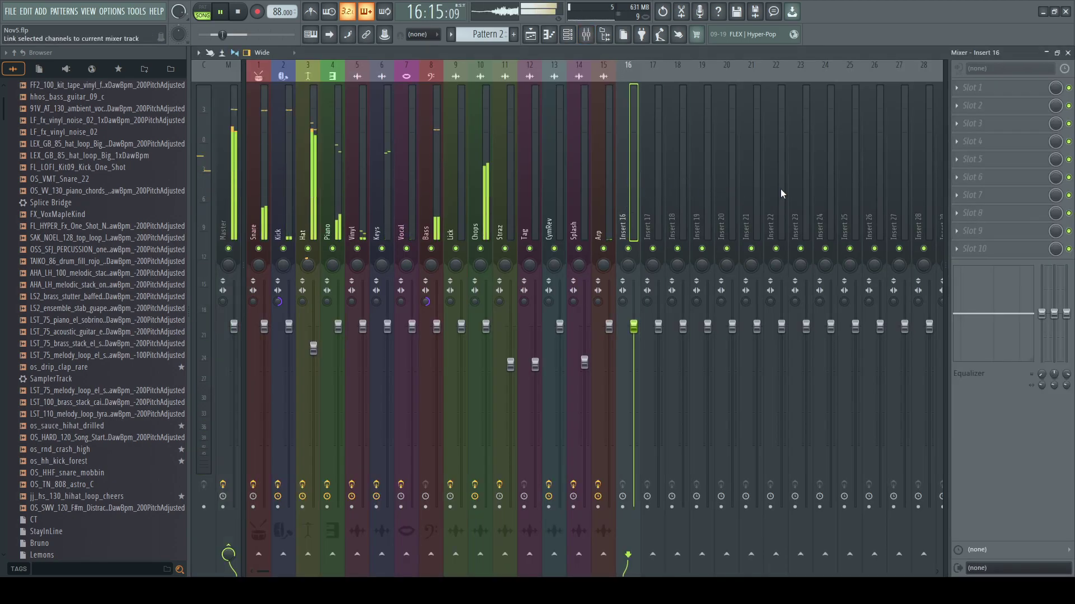
key("ctrl+l")
- Add Fruity Free Filter to slot 4 of the Piano2 mixer track as a band pass at 8139 Hz, and lower the track's fader
left_click(941, 118)
left_click(611, 160)
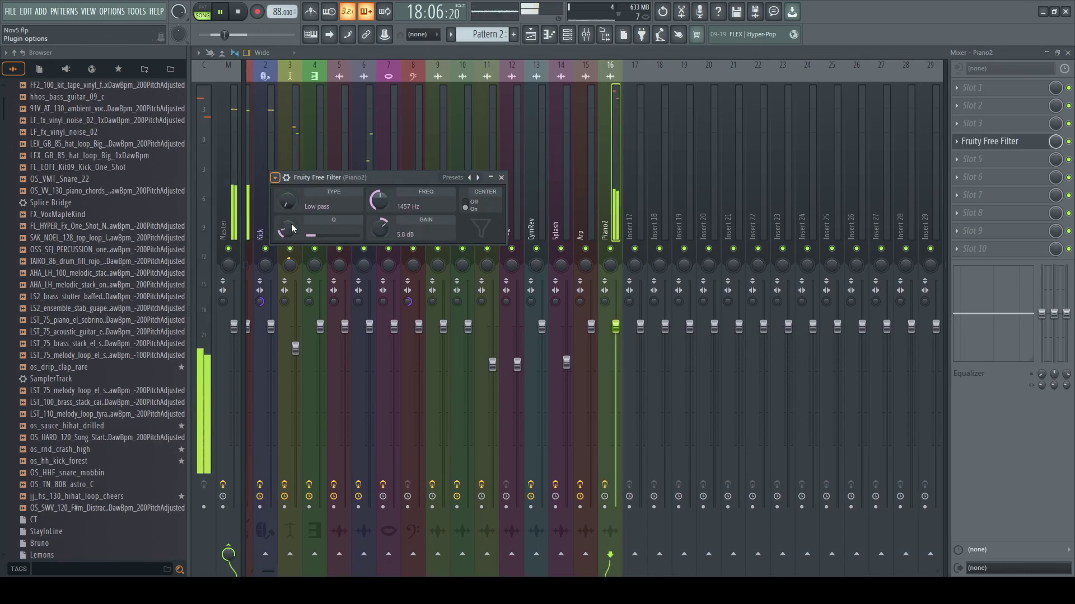
left_click_drag(616, 326, 616, 360)
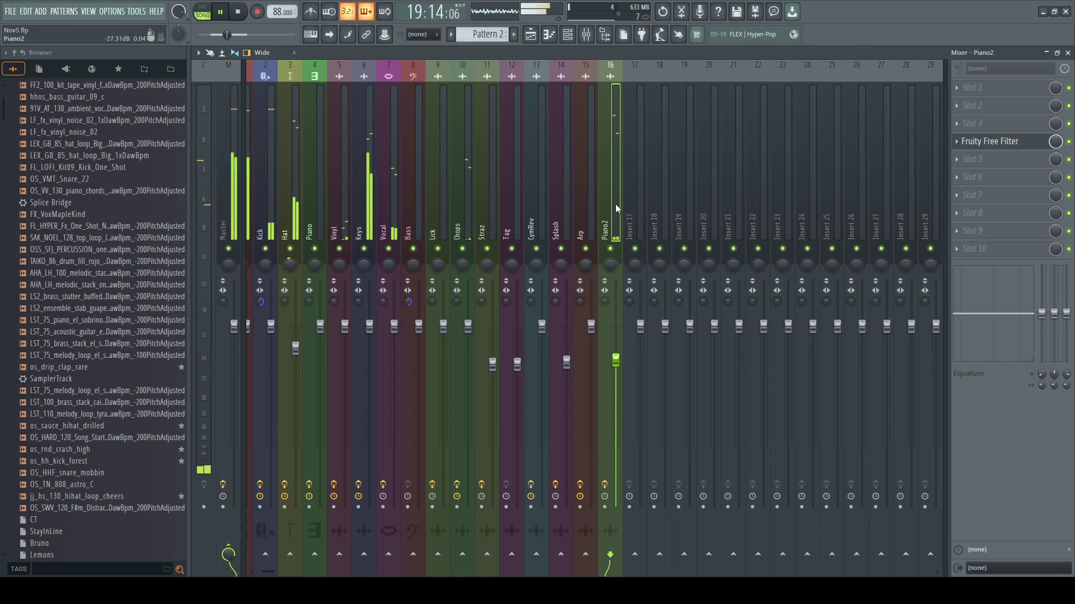
left_click_drag(616, 205, 208, 184)
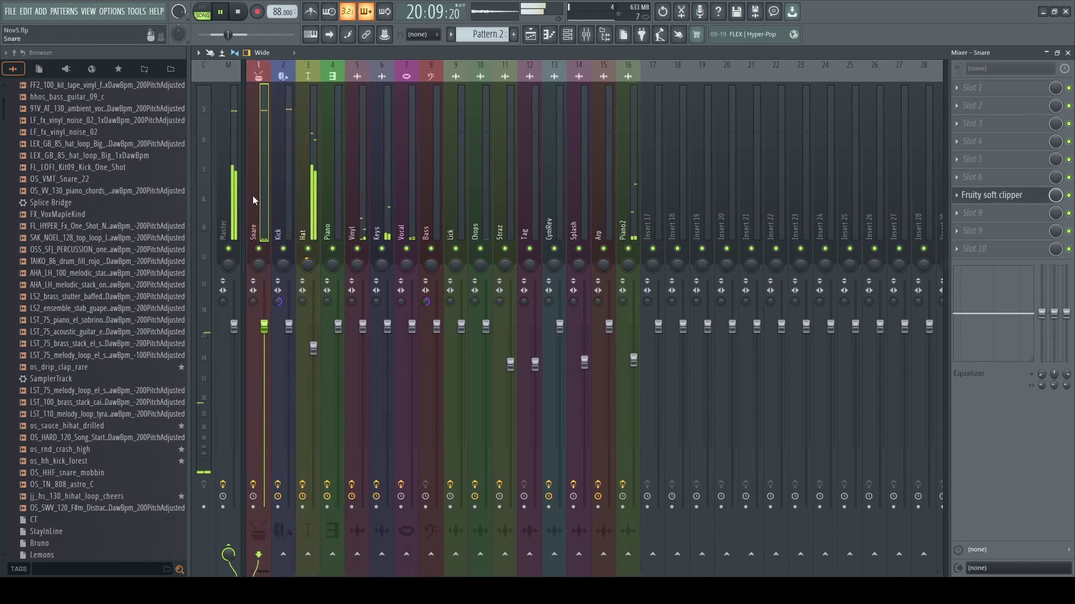
left_click(630, 198)
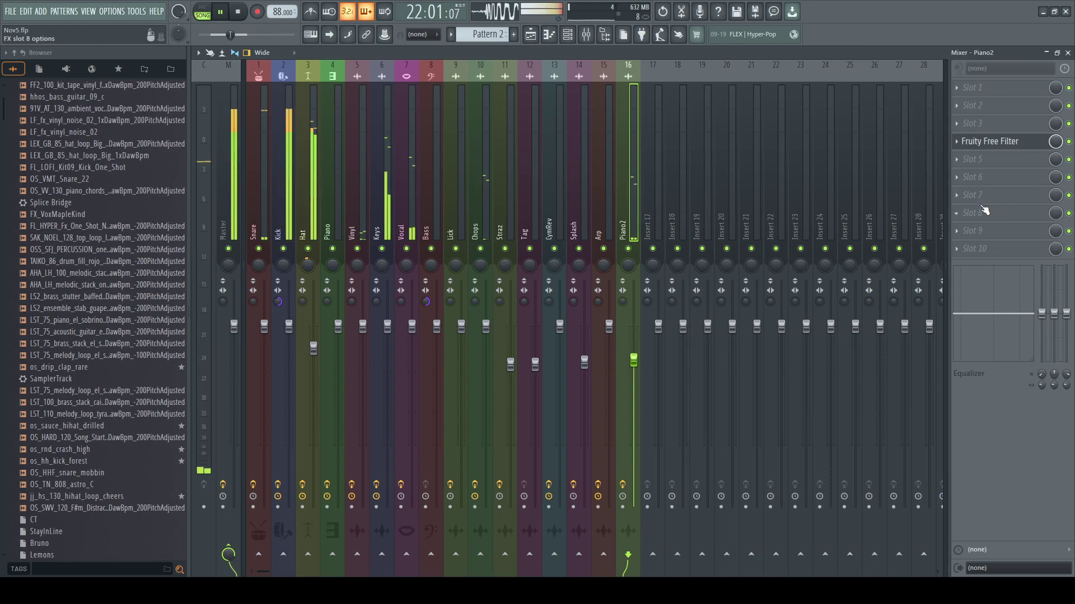
left_click(602, 128)
left_click(1067, 53)
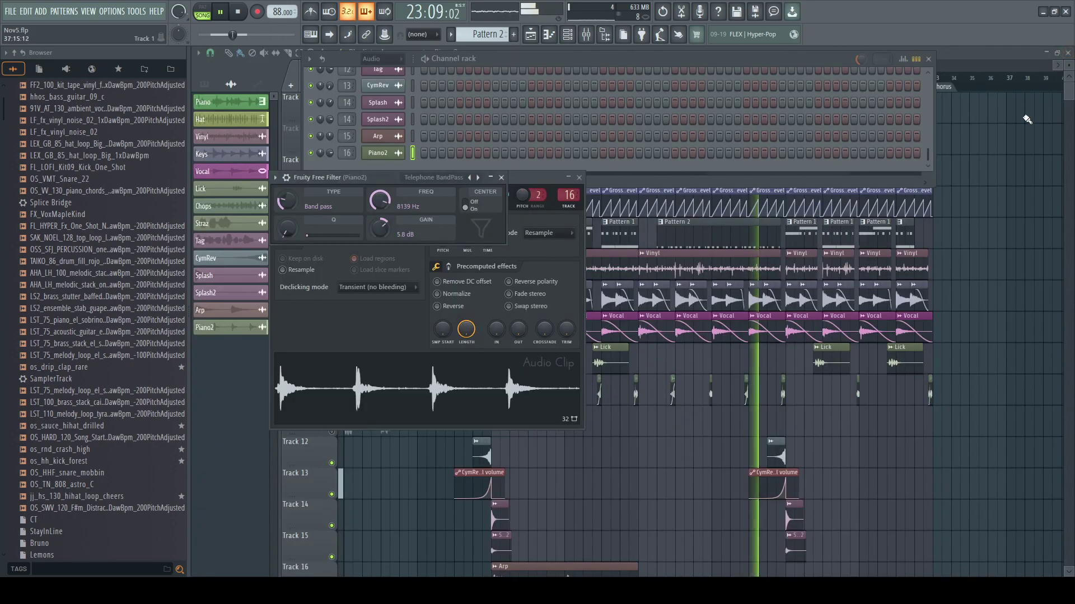
left_click(1028, 112)
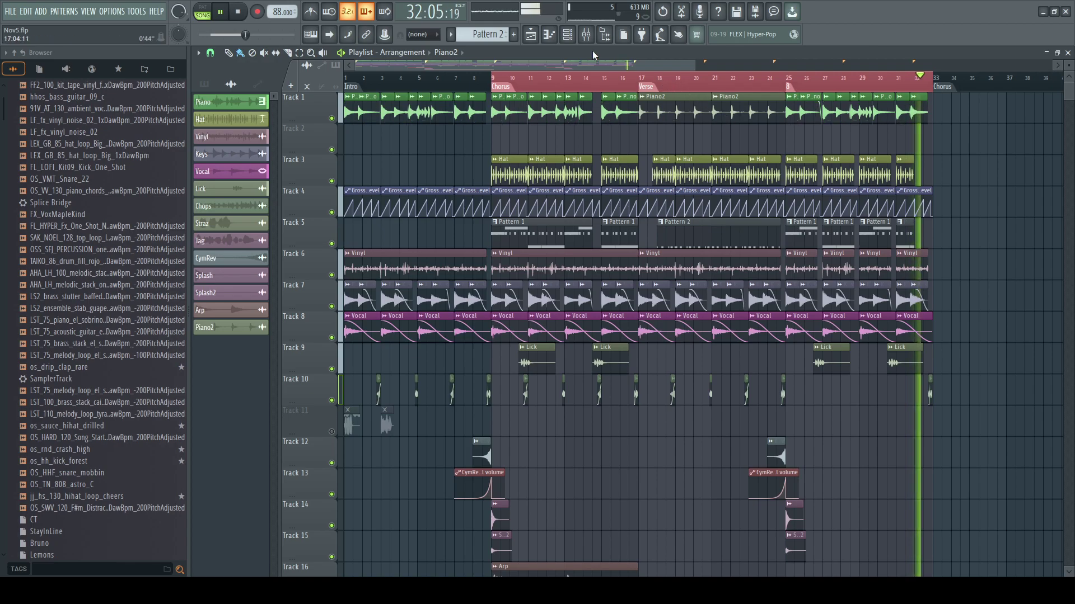
- Change band 7 of the Piano mixer track's slot 6 Fruity parametric EQ 2 and create an automation clip for its frequency
left_click(586, 35)
left_click(587, 36)
left_click(353, 86)
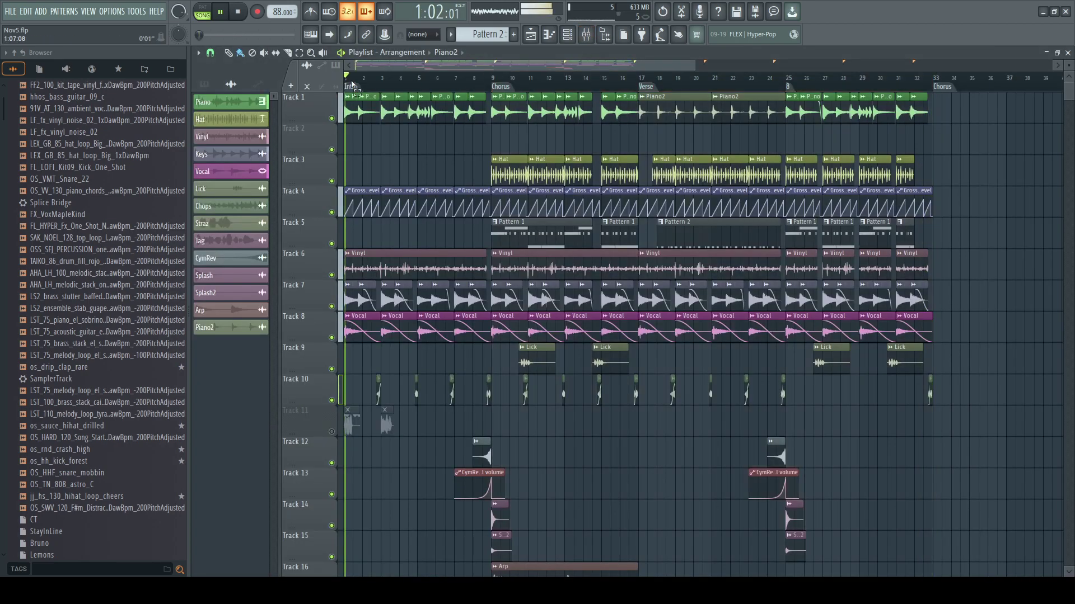
key("F9")
key("space")
left_click(340, 184)
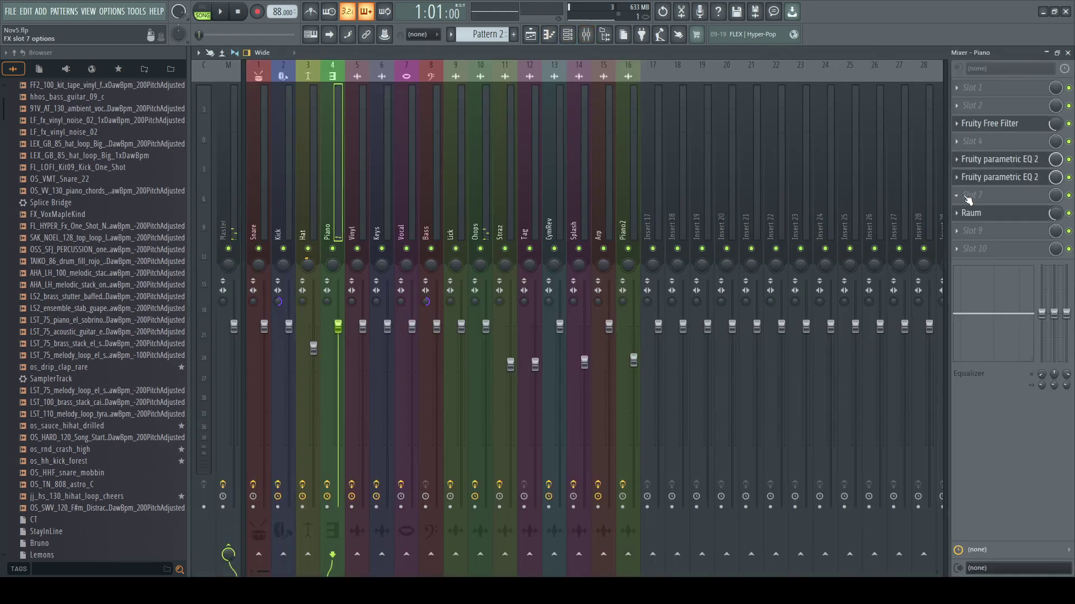
left_click(985, 180)
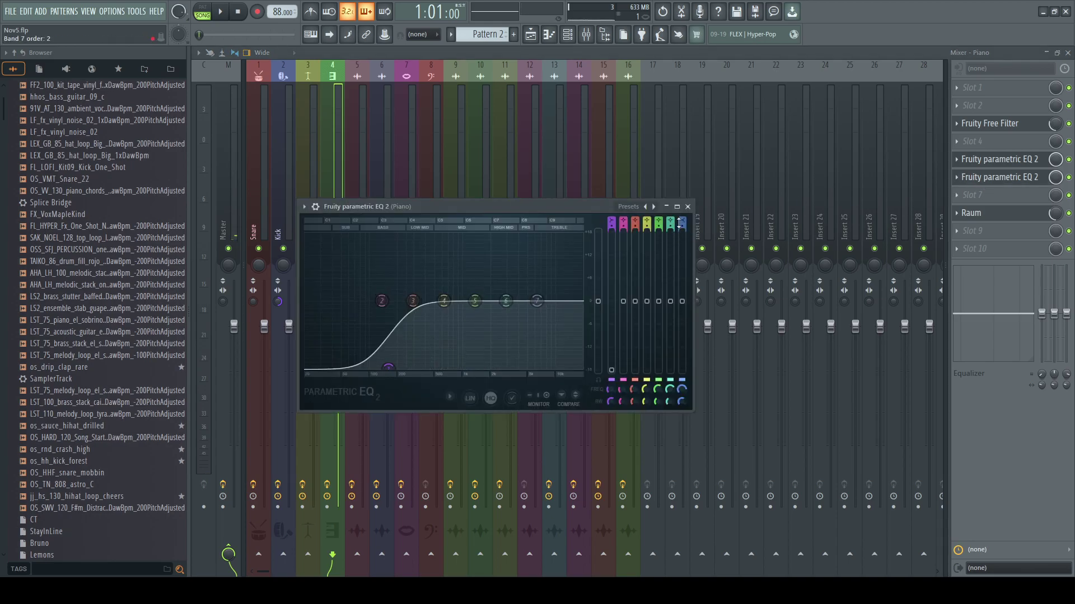
left_click_drag(682, 221, 682, 242)
left_click_drag(551, 320, 605, 309)
left_click(1068, 53)
- Remove the Band 7 freq automation beyond bar 33 and select bars 1 to 33 for looped playback
right_click(969, 244)
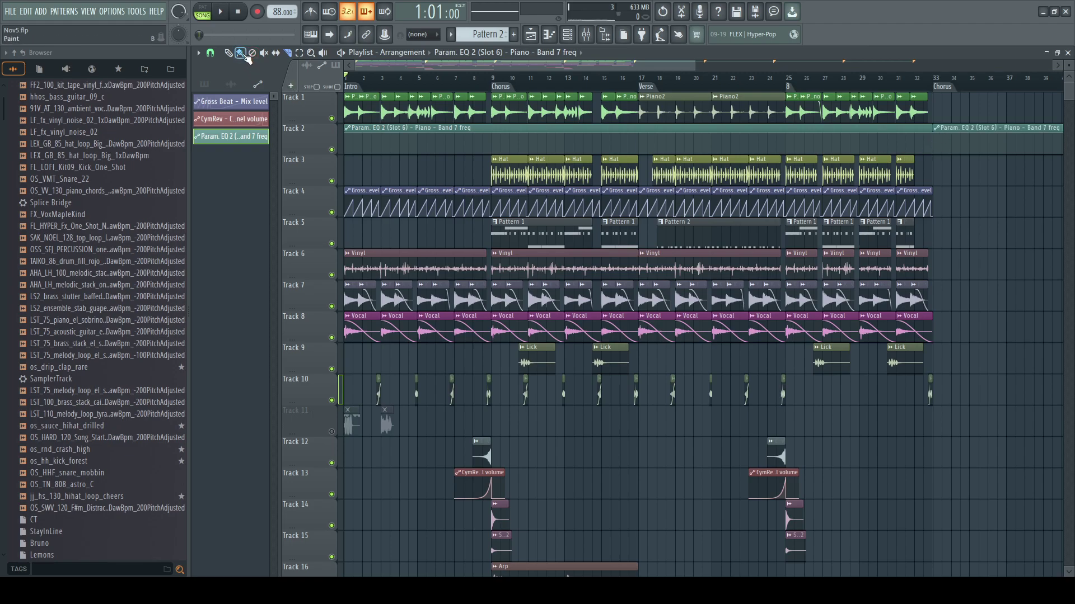
left_click_drag(359, 80, 932, 100)
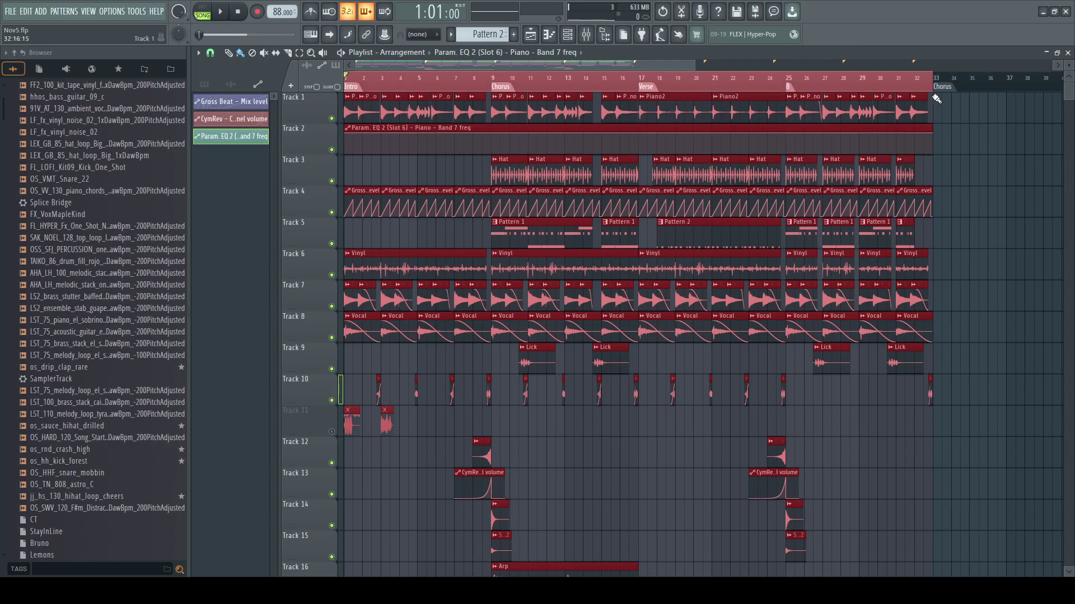
key("space")
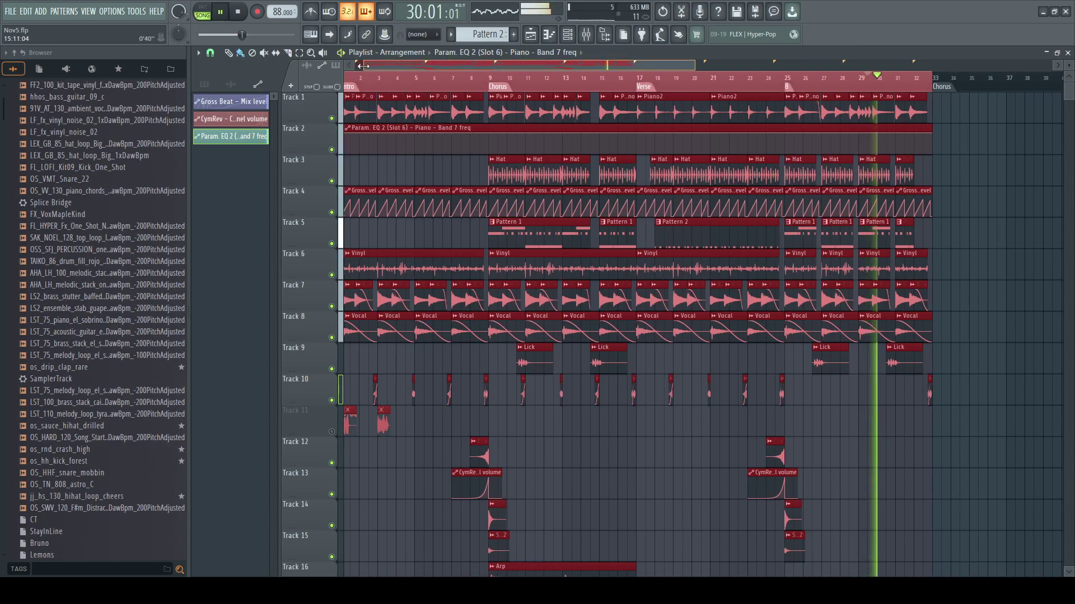
- Shape the Band 7 freq automation on Track 2 to drop at bar 32 and curve back up by bar 33
left_click_drag(357, 66, 609, 66)
right_click(497, 138)
right_click(487, 135)
left_click_drag(489, 134, 491, 143)
left_click_drag(558, 143, 559, 129)
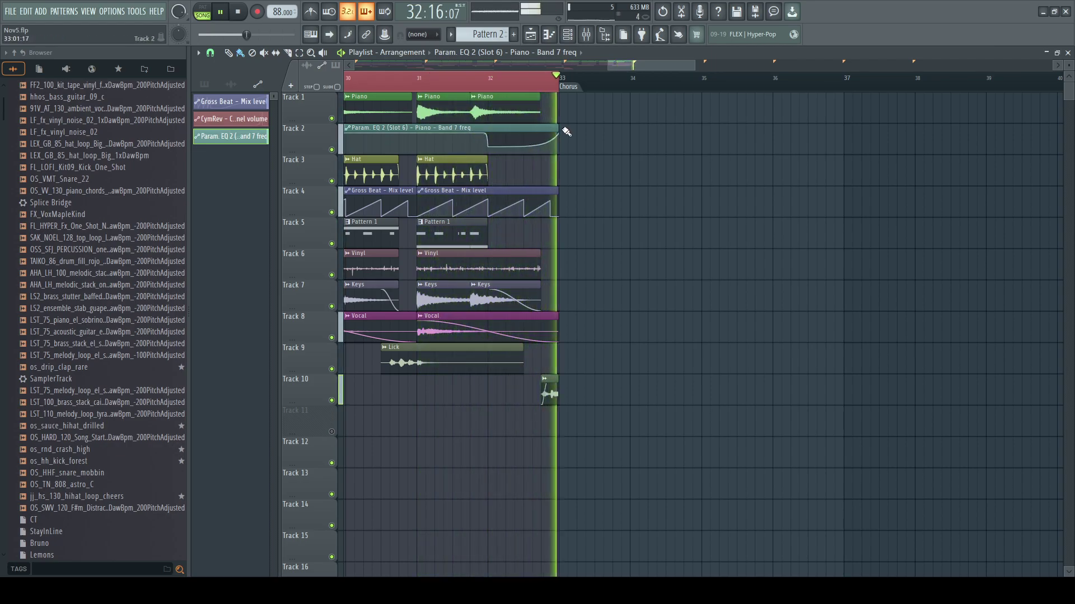
left_click_drag(610, 68, 352, 67)
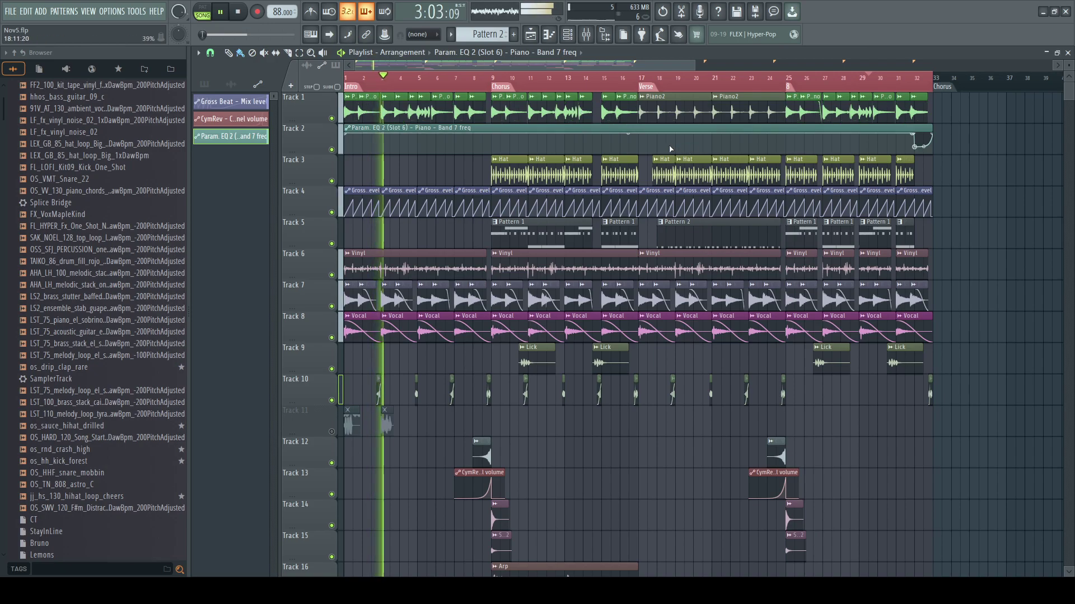
- Delete the first three short clips on Track 10 in the Intro, near bars 3, 5 and 7
right_click(385, 386)
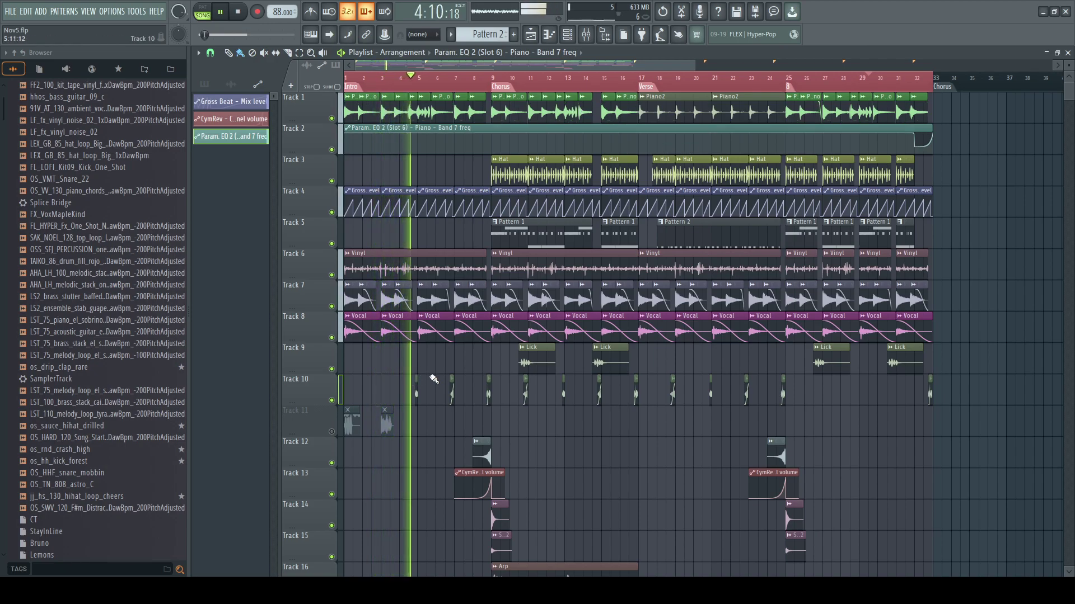
right_click(415, 388)
right_click(451, 394)
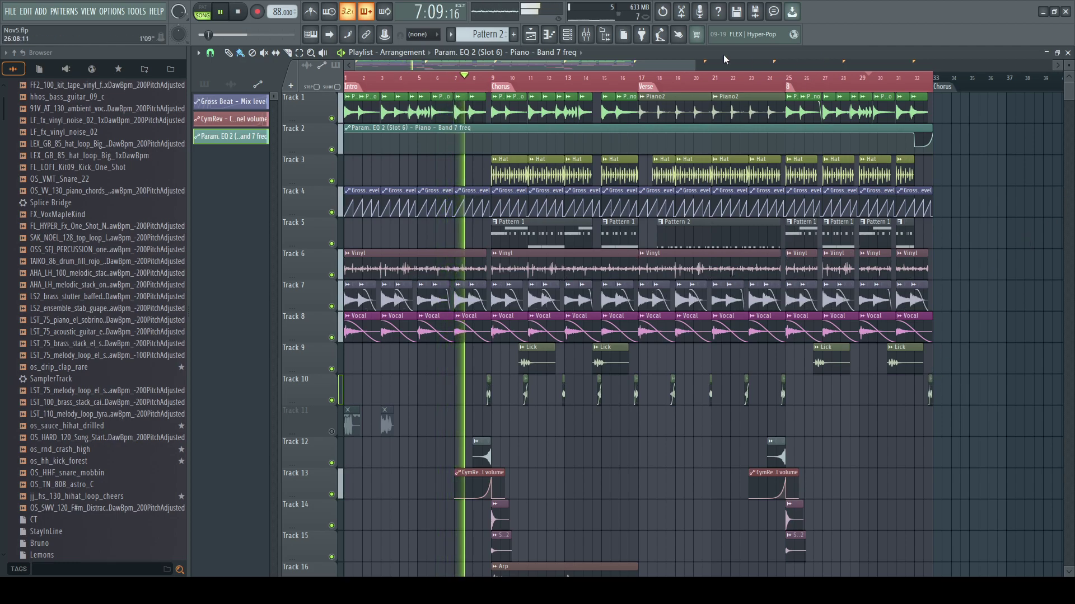
- Add fade-outs to the ends of the Piano phrases on Track 1 throughout the Intro
left_click_drag(694, 65, 437, 115)
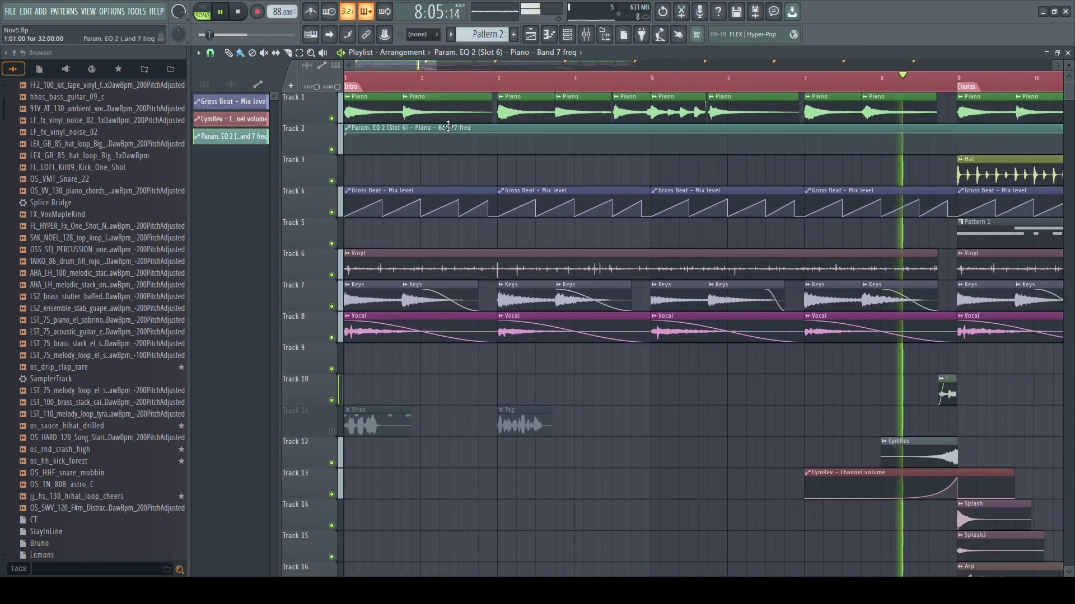
key("space")
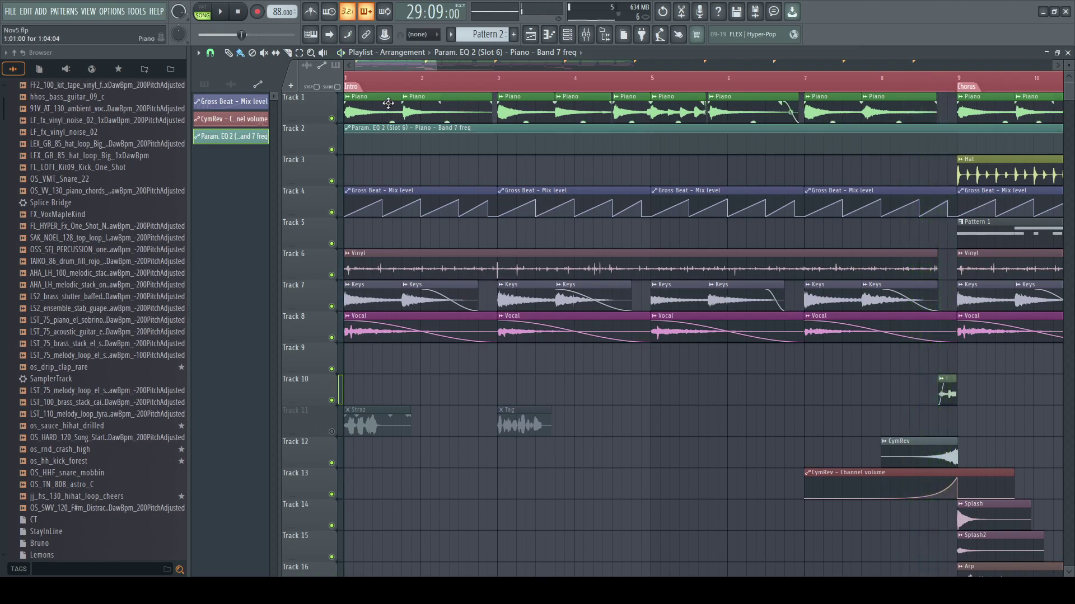
key("space")
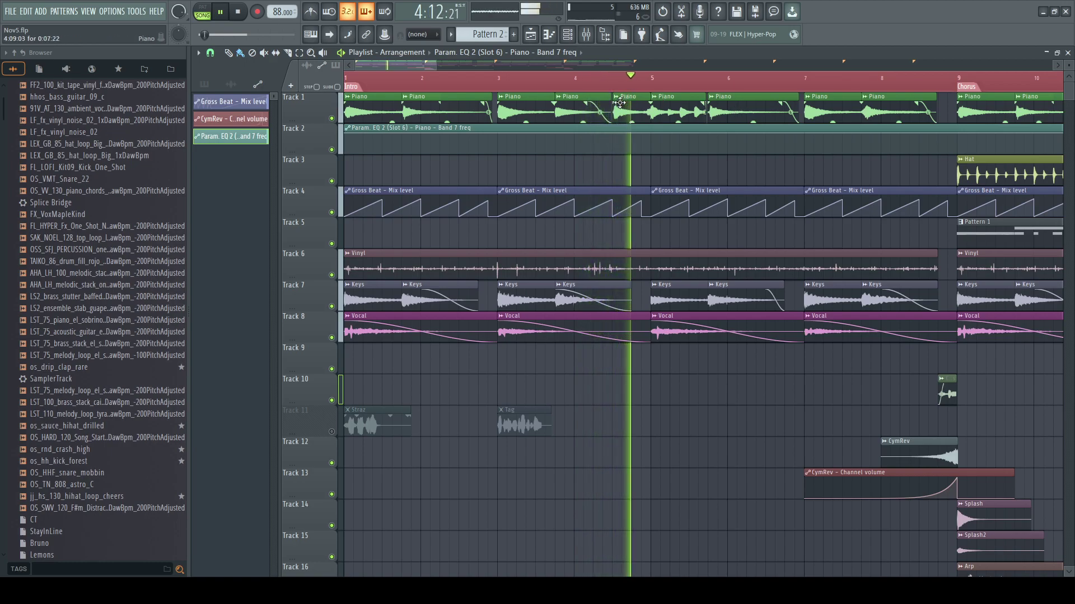
left_click(585, 102)
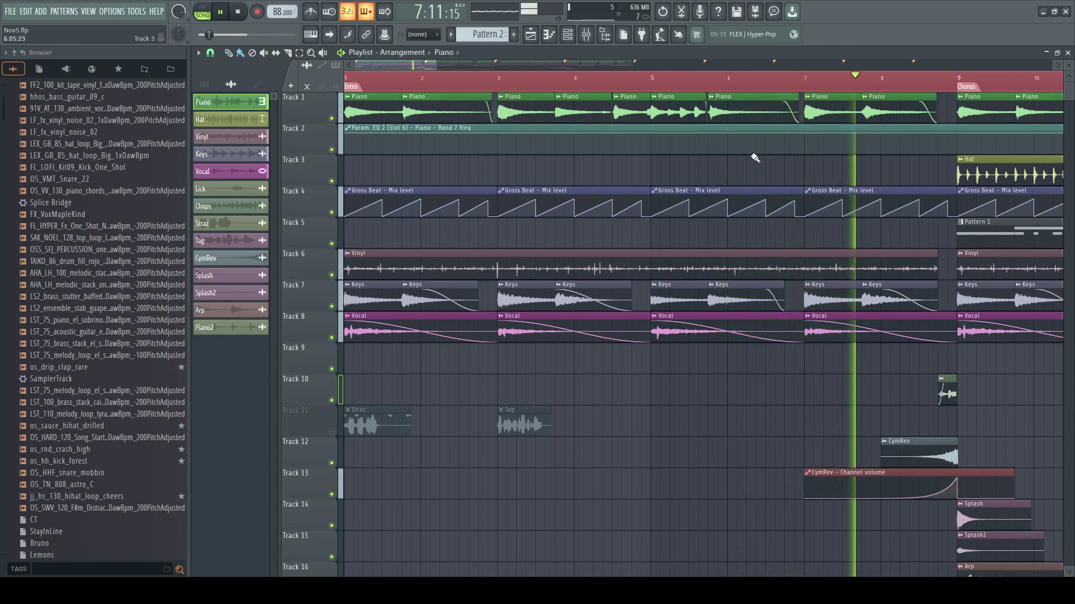
scroll(670, 116, "down", 4, "ctrl")
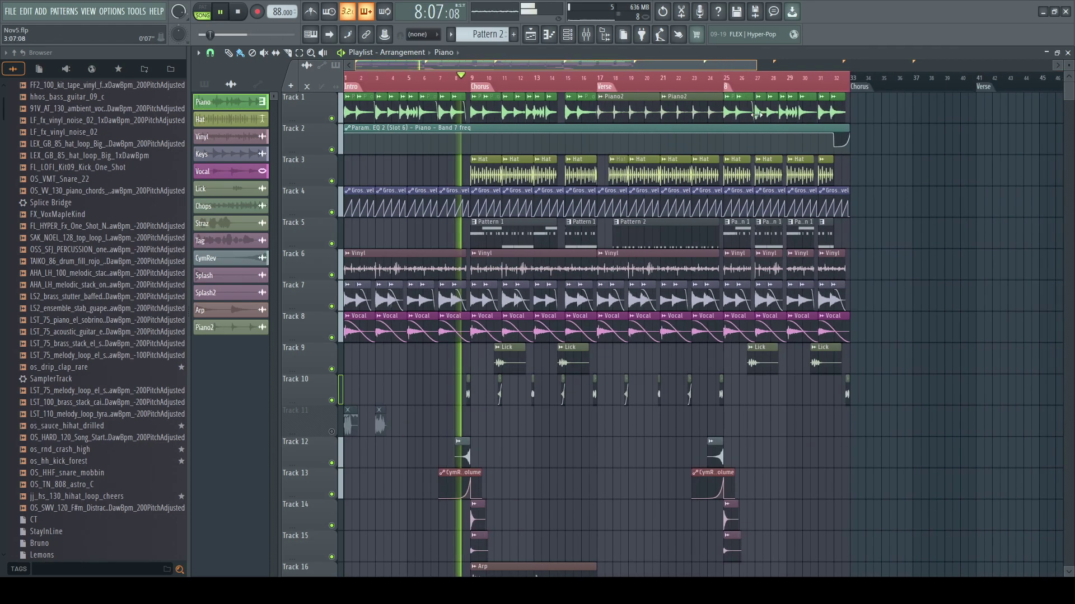
- Slice the Band 7 freq automation clip on Track 2 at bars 9, 17 and 25
scroll(670, 116, "up", 1)
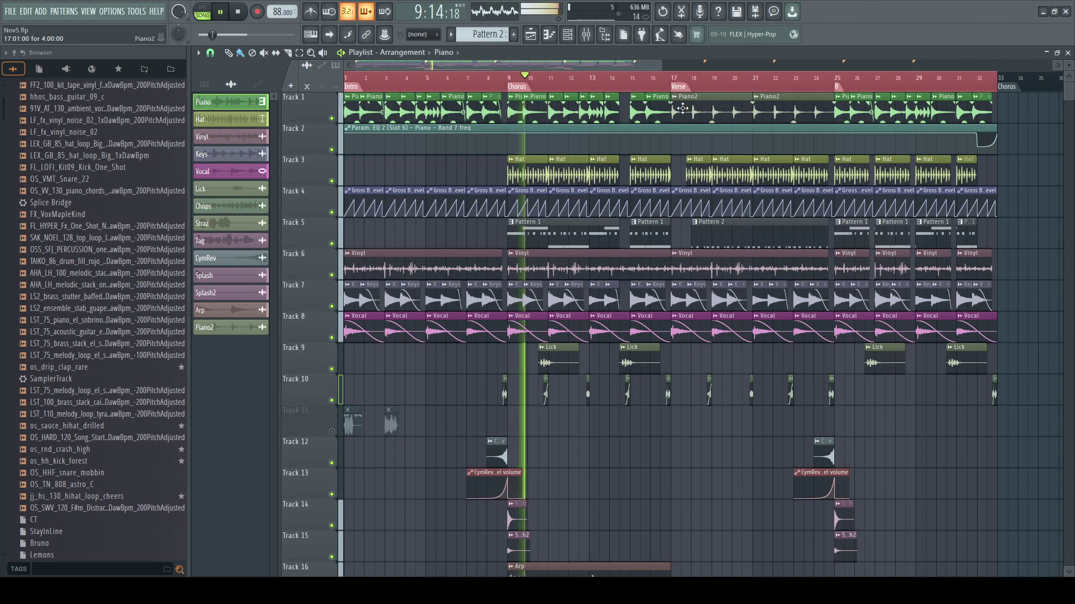
scroll(647, 275, "down", 4)
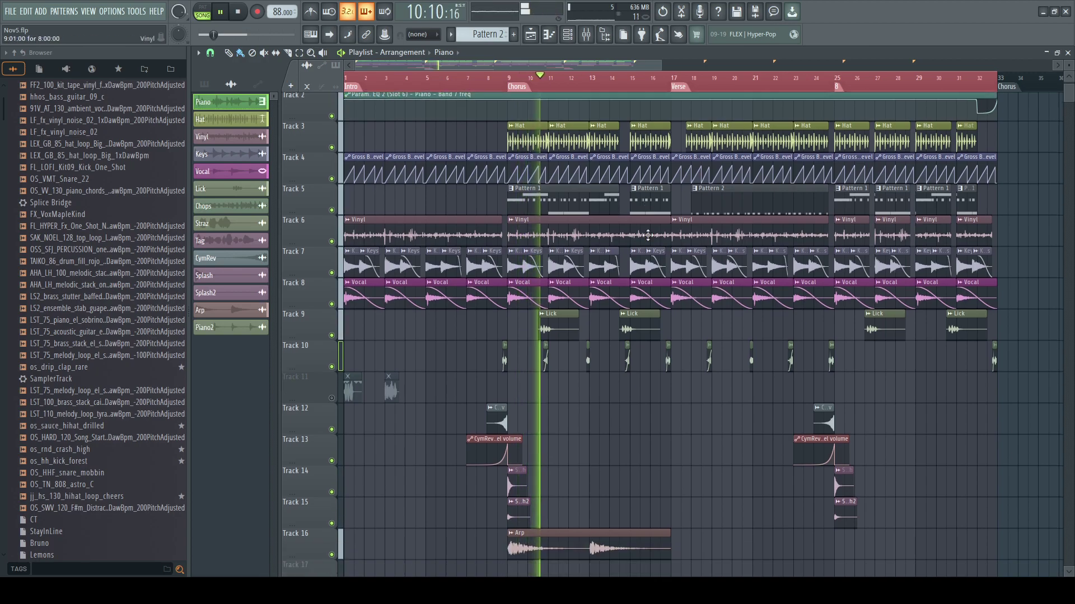
scroll(647, 287, "up", 4)
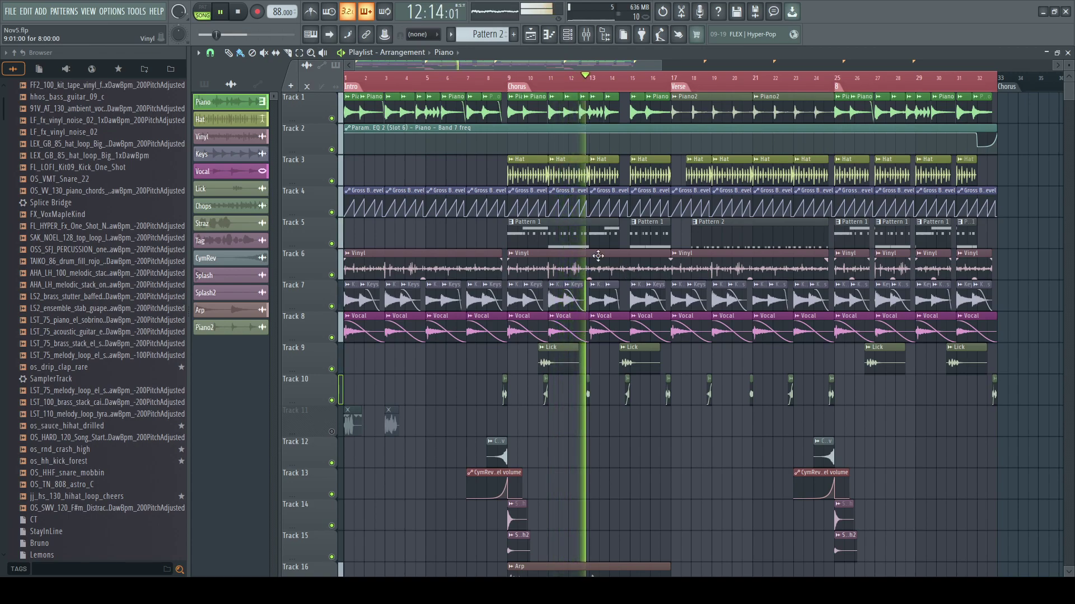
left_click(507, 138)
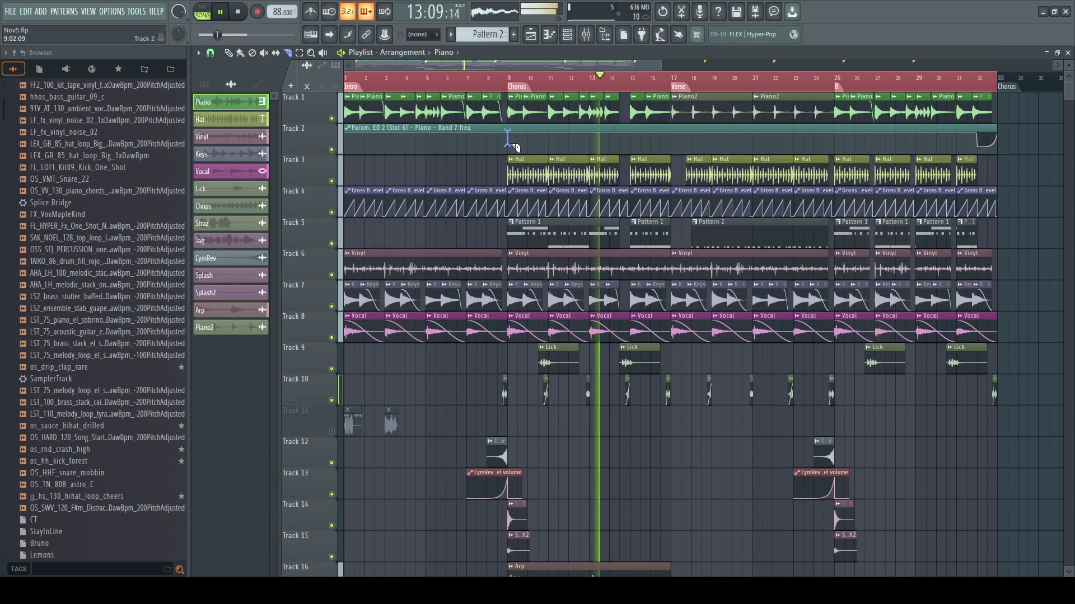
left_click(671, 140)
left_click(834, 140)
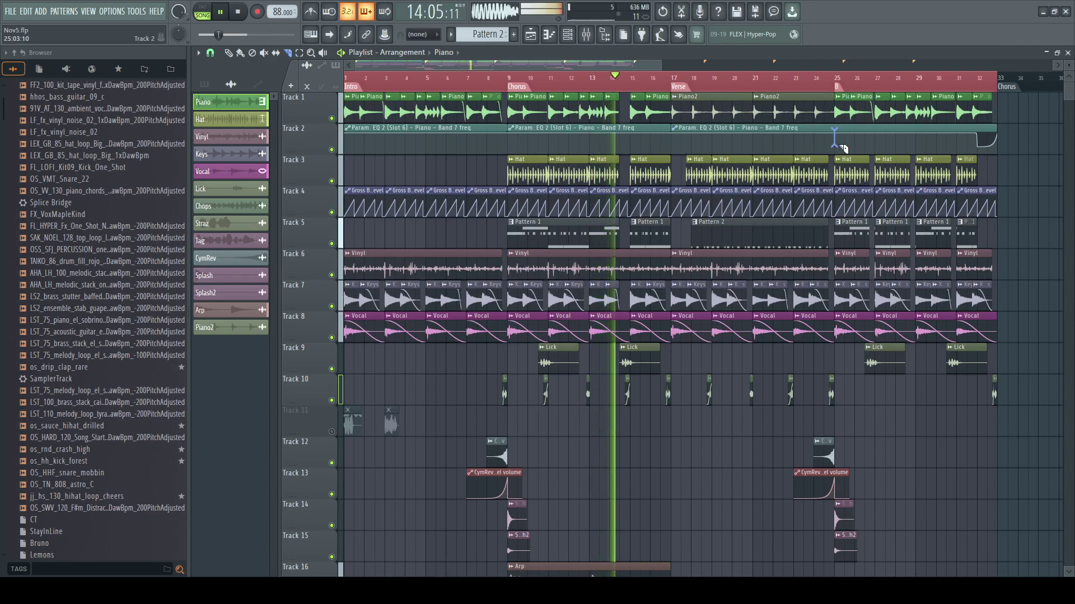
left_click(240, 52)
left_click_drag(659, 67, 823, 66)
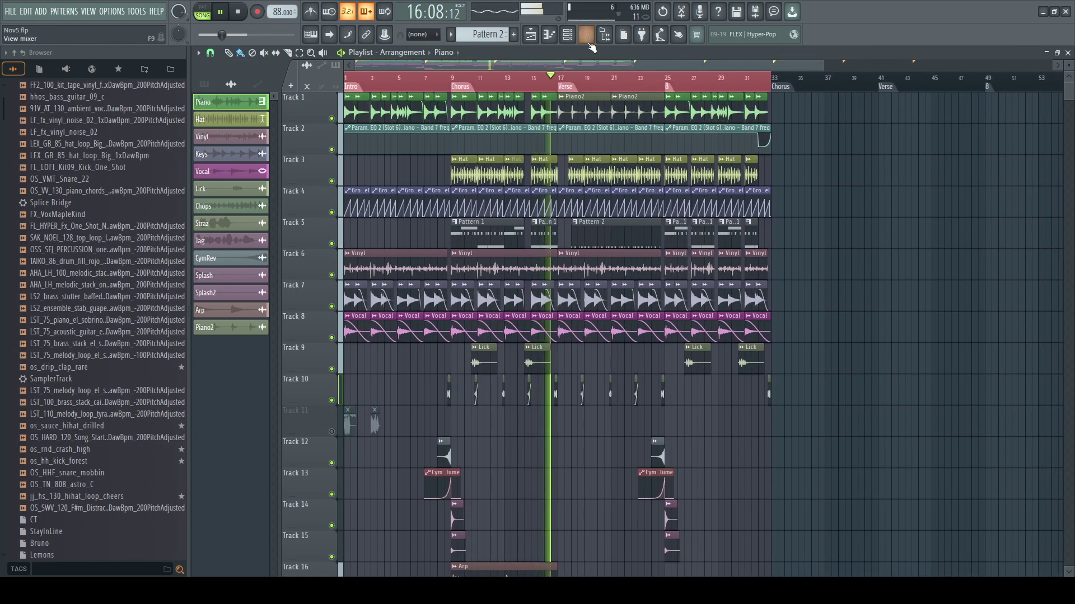
left_click(566, 38)
scroll(395, 65, "up", 1)
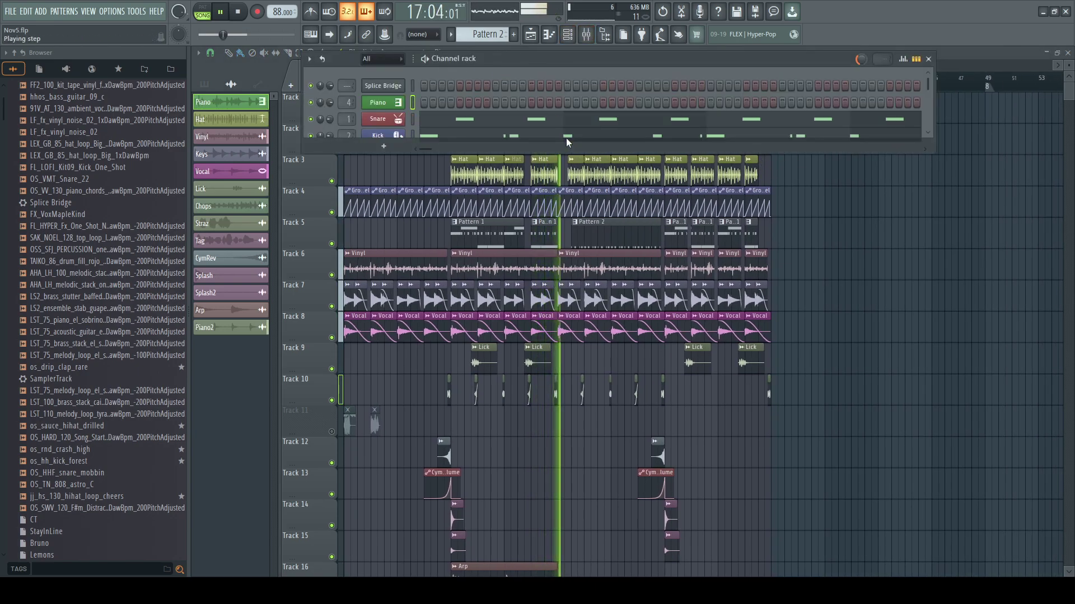
left_click_drag(574, 153, 614, 404)
mouse_move(928, 137)
left_mouse_down()
mouse_move(932, 224)
mouse_move(940, 132)
left_mouse_up()
right_click(1038, 164)
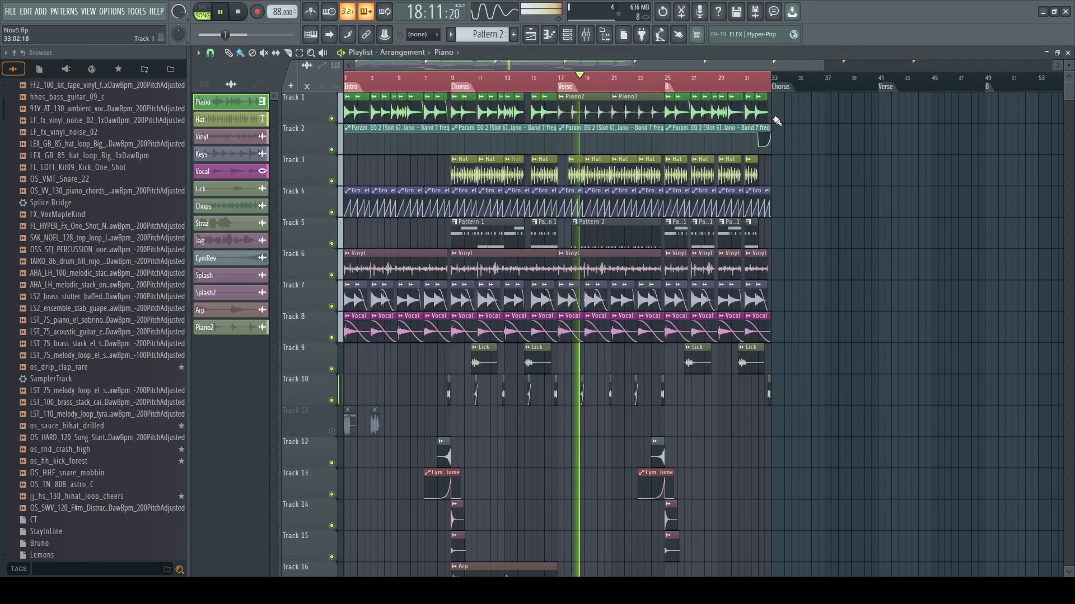
- Shorten the Verse's Piano2 clip on Track 1 to one bar and repeat it at bars 19, 21 and 23, replacing the second long clip
left_click_drag(610, 101, 569, 101)
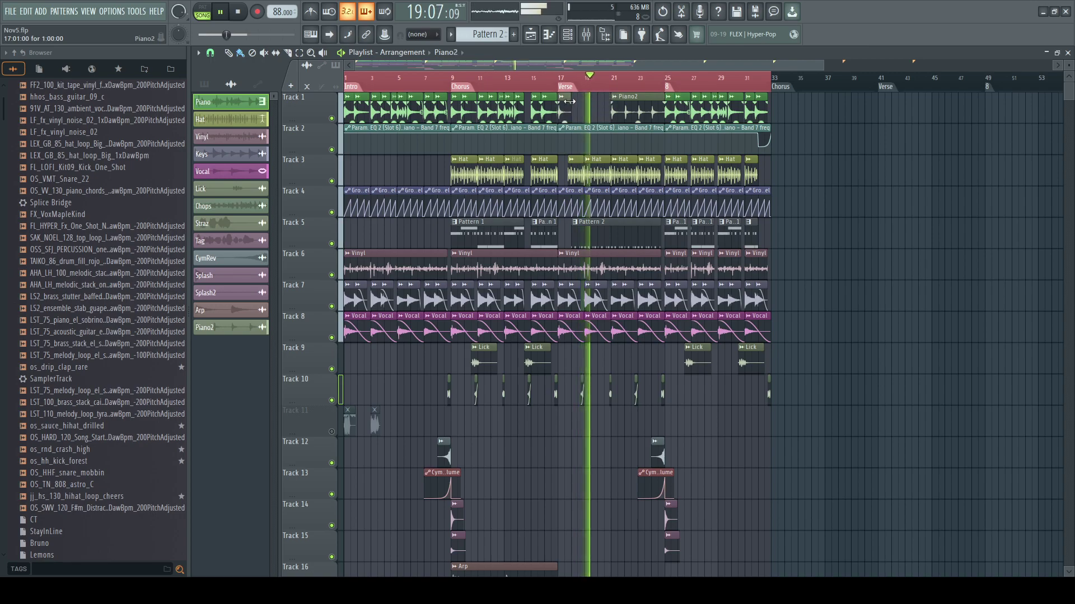
left_click(589, 114)
right_click(619, 115)
left_click(619, 115)
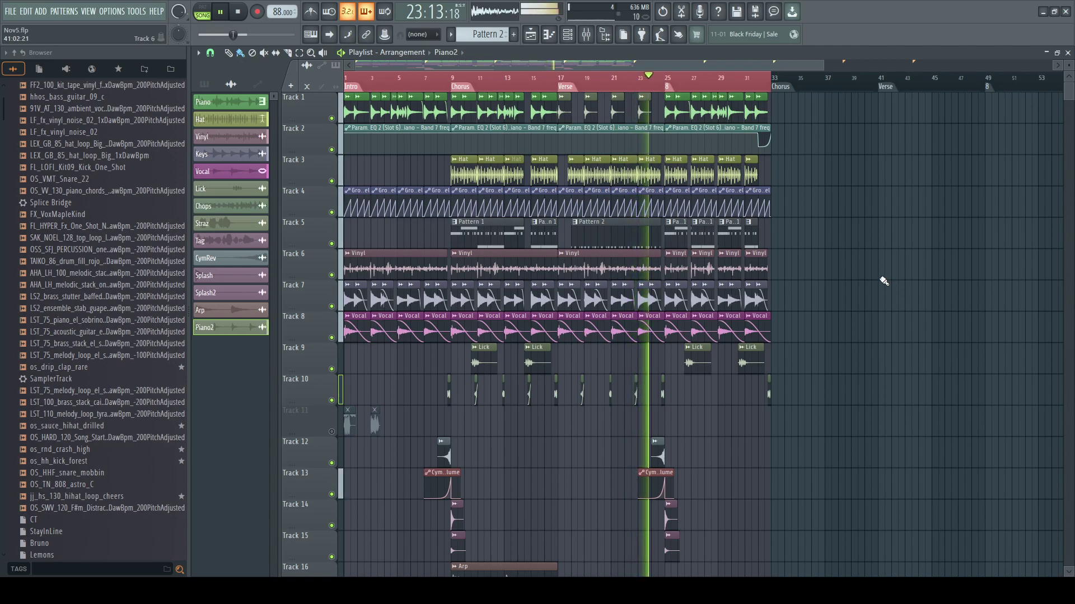
- Select everything from bar 9 to 33 across all tracks and duplicate it twice so the sections repeat from bars 33 and 57
scroll(784, 240, "down", 5)
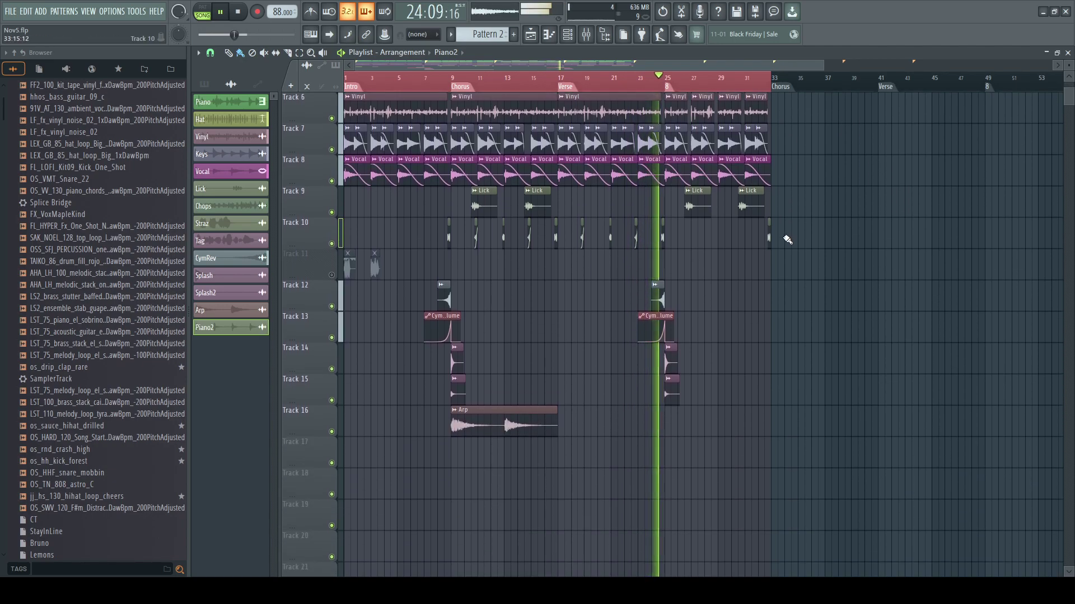
scroll(775, 232, "up", 3)
left_click_drag(827, 66, 1022, 88)
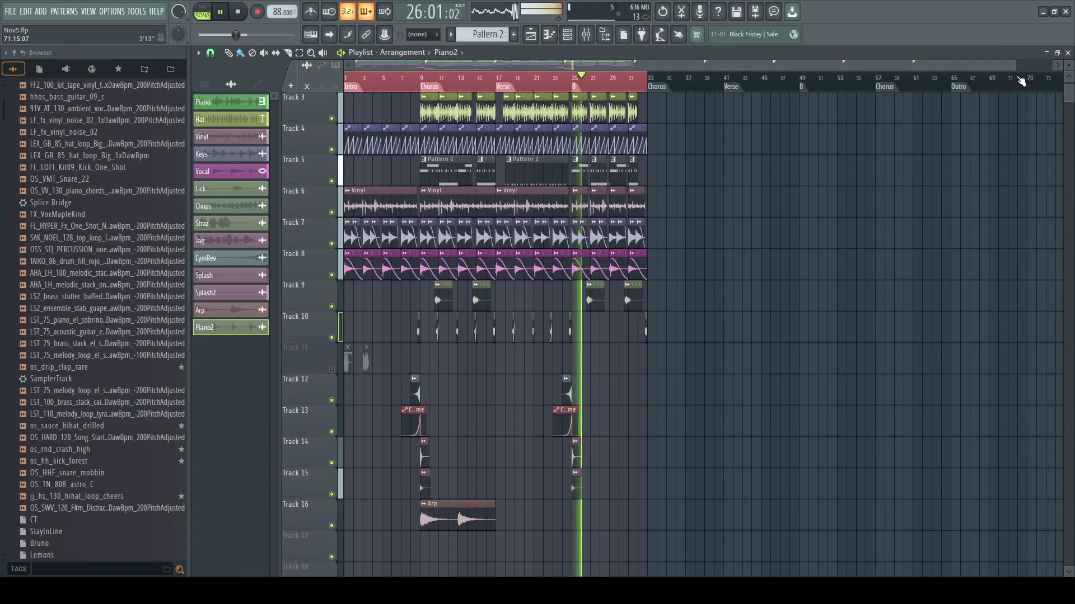
left_click_drag(442, 89, 638, 100)
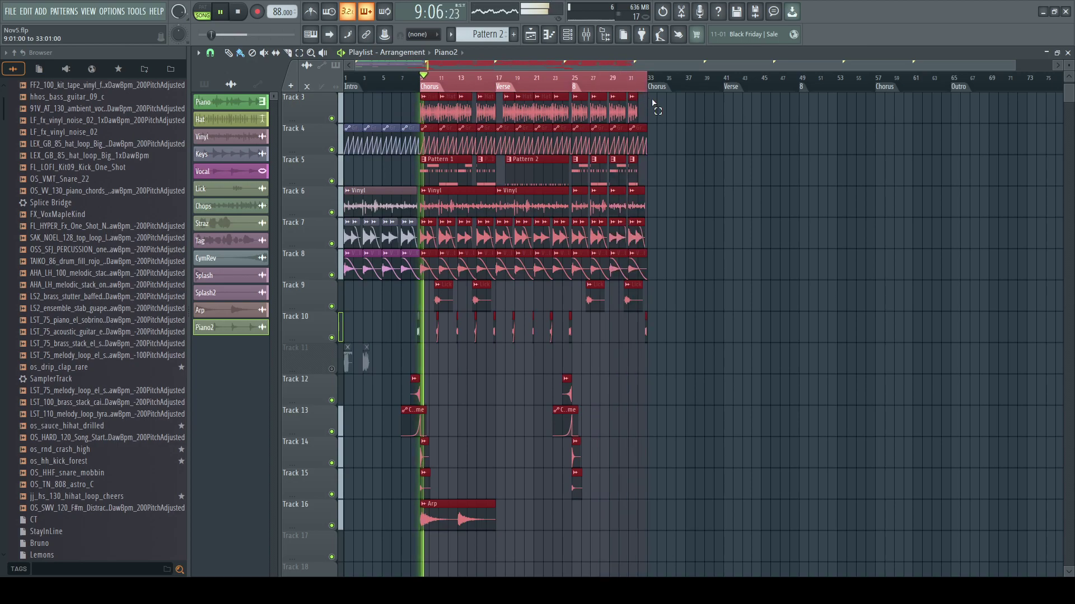
key("ctrl+b")
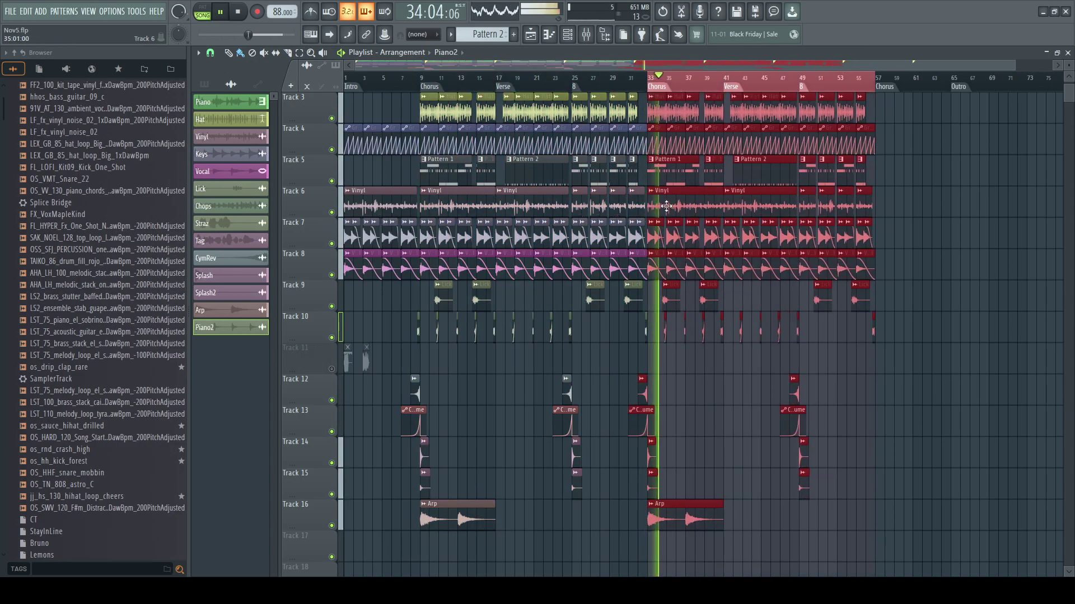
key("ctrl+b")
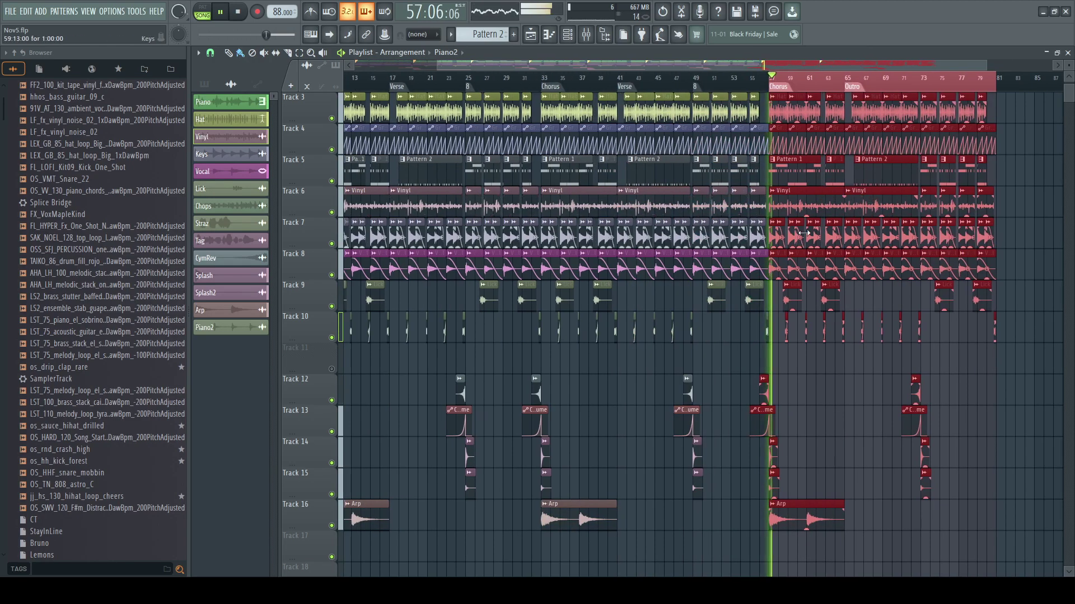
- Delete the Hat and drum pattern clips from bar 65 onward, and the Gross Beat automation on Track 4 beyond bar 73
left_click(843, 90)
key("ctrl+d")
scroll(719, 67, "left", 2)
right_click(939, 166)
left_click_drag(927, 66, 1020, 65)
right_click(956, 116)
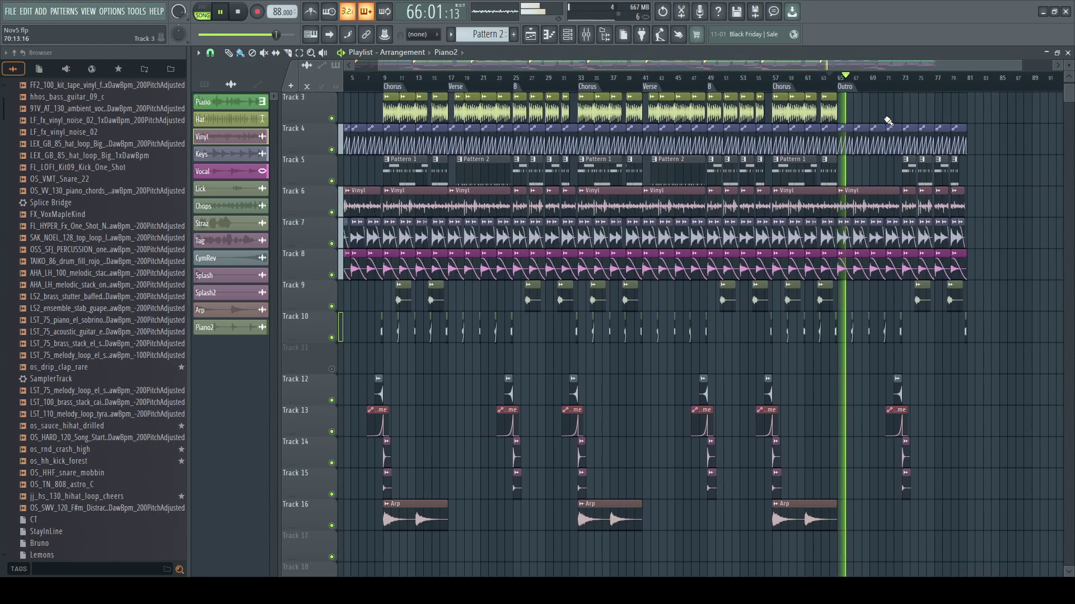
right_click(906, 121)
right_click(906, 174)
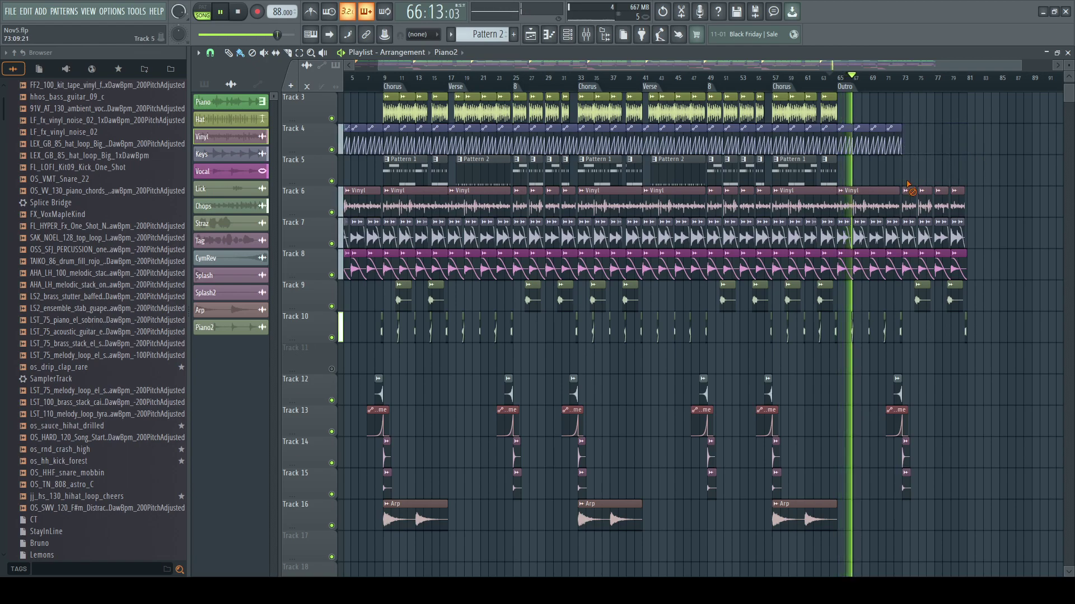
- Delete the clips on Tracks 6 to 9 beyond bar 73, and the Outro's clips on Tracks 10 and 12 to 15
left_click_drag(970, 235, 910, 243)
left_click_drag(981, 277, 924, 316)
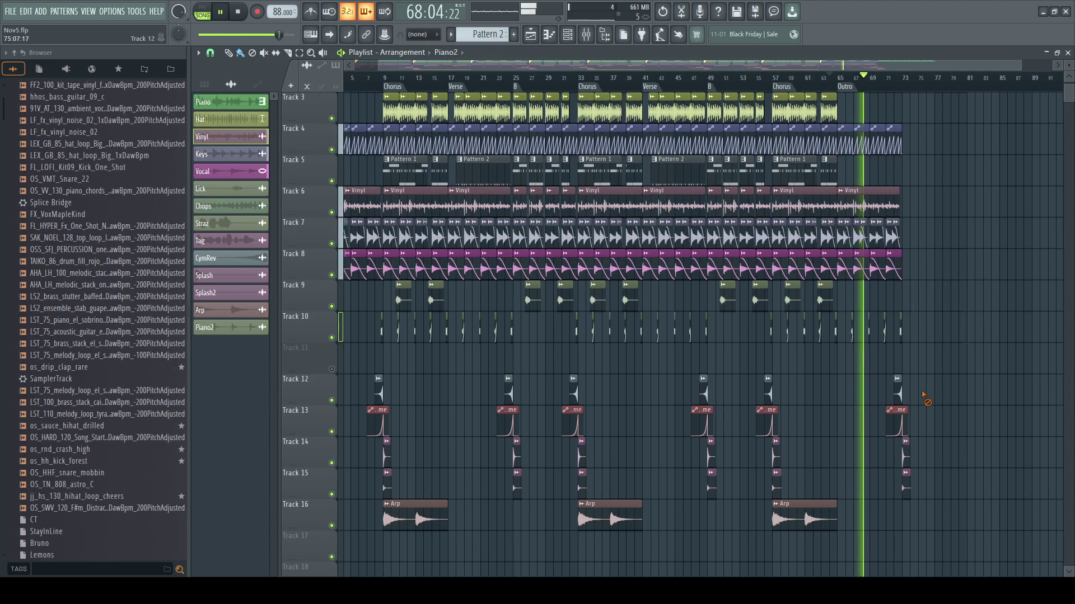
left_click_drag(902, 463, 900, 458)
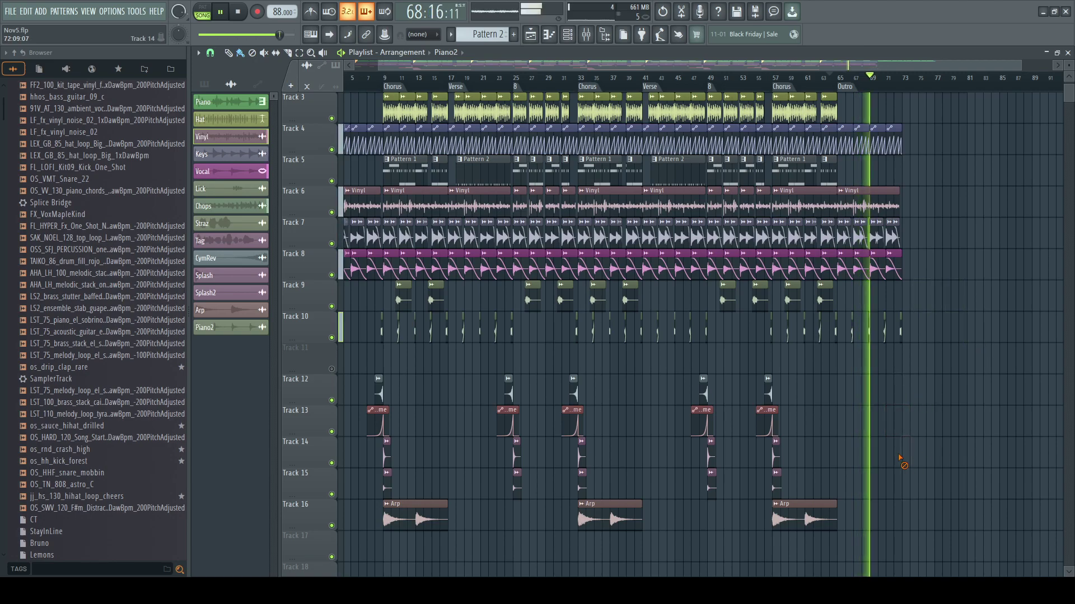
left_click_drag(984, 347, 893, 340)
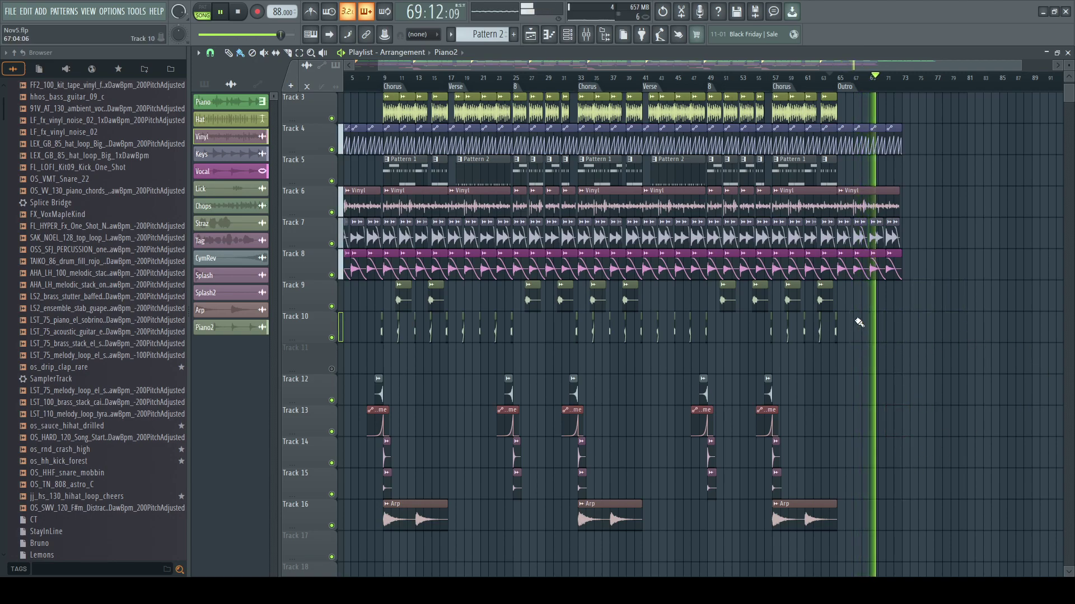
- Delete the Piano clips on Track 1 and the Band 7 freq automation on Track 2 beyond bar 73
left_click_drag(793, 56, 691, 66)
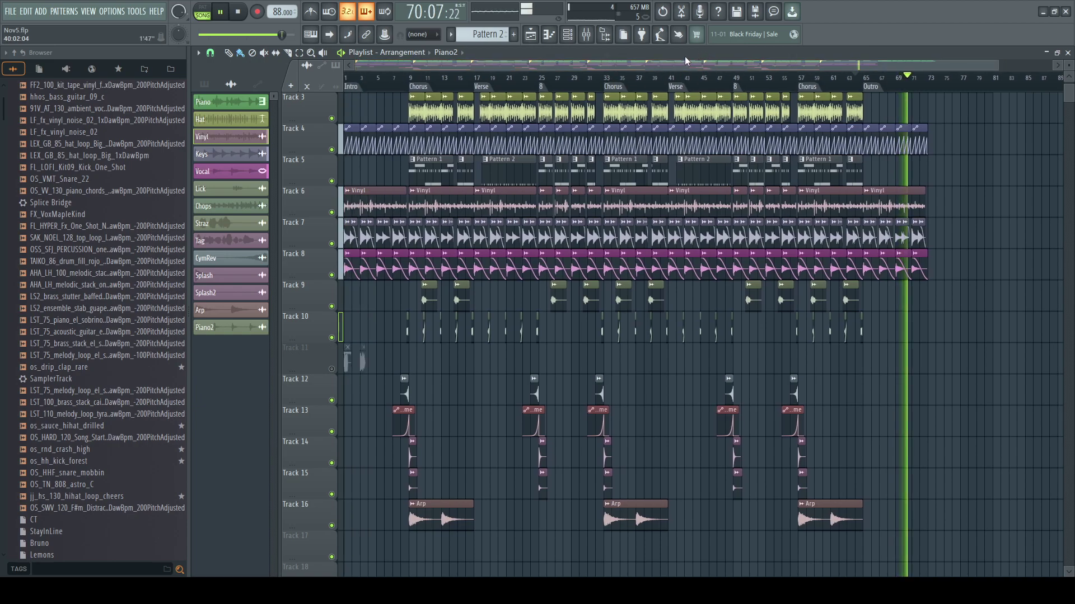
scroll(683, 66, "up", 2)
scroll(669, 112, "up", 2)
scroll(657, 87, "down", 3)
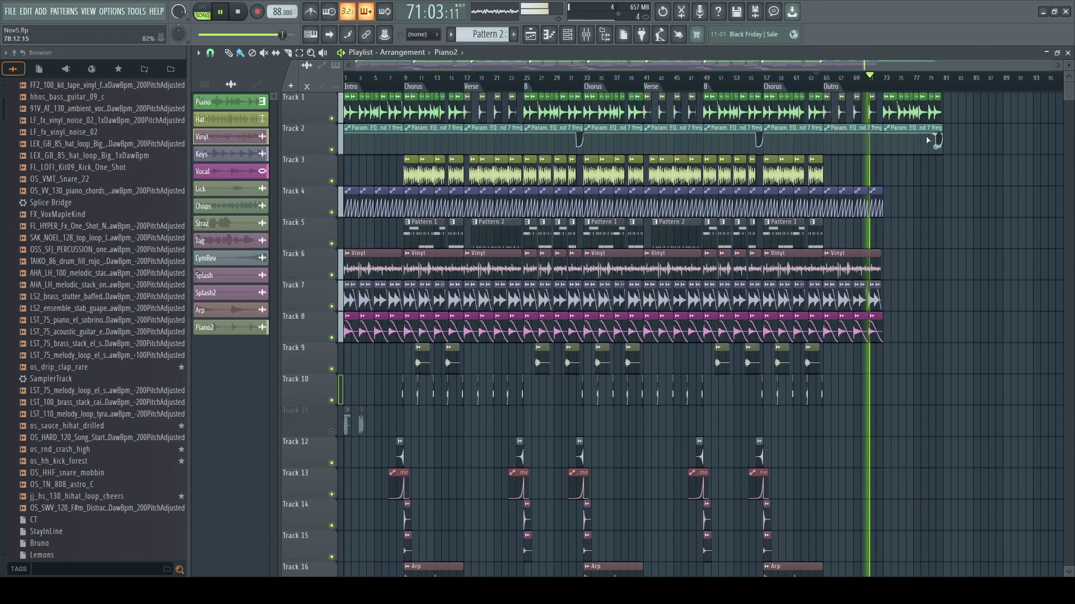
mouse_move(939, 112)
left_mouse_down()
mouse_move(899, 111)
mouse_move(908, 142)
left_mouse_up()
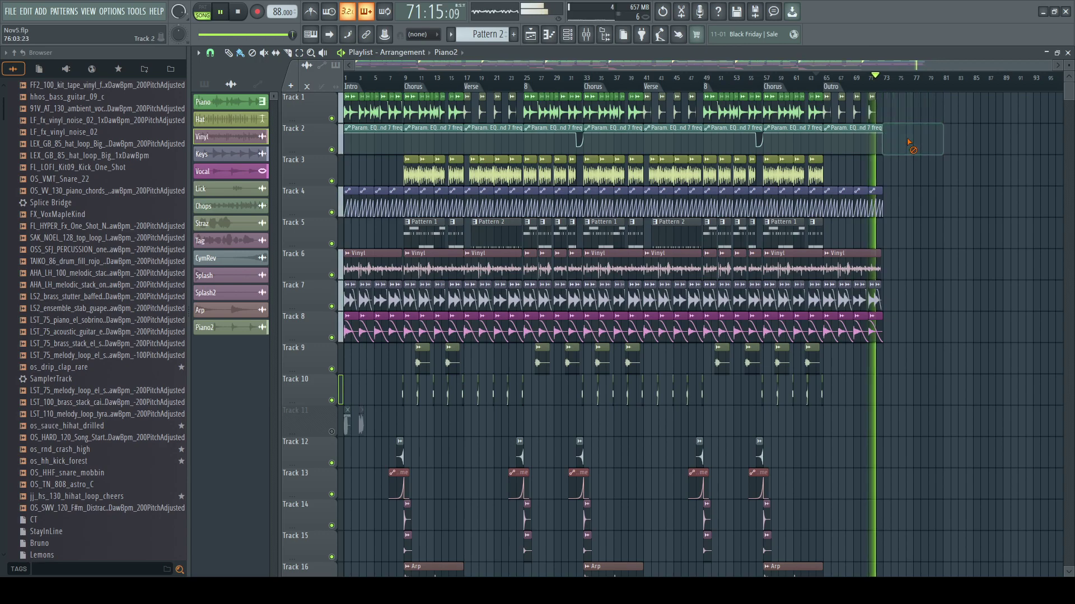
- Make the Outro's Band 7 freq automation on Track 2 unique and curve it down to its minimum at bar 73
left_click(854, 217)
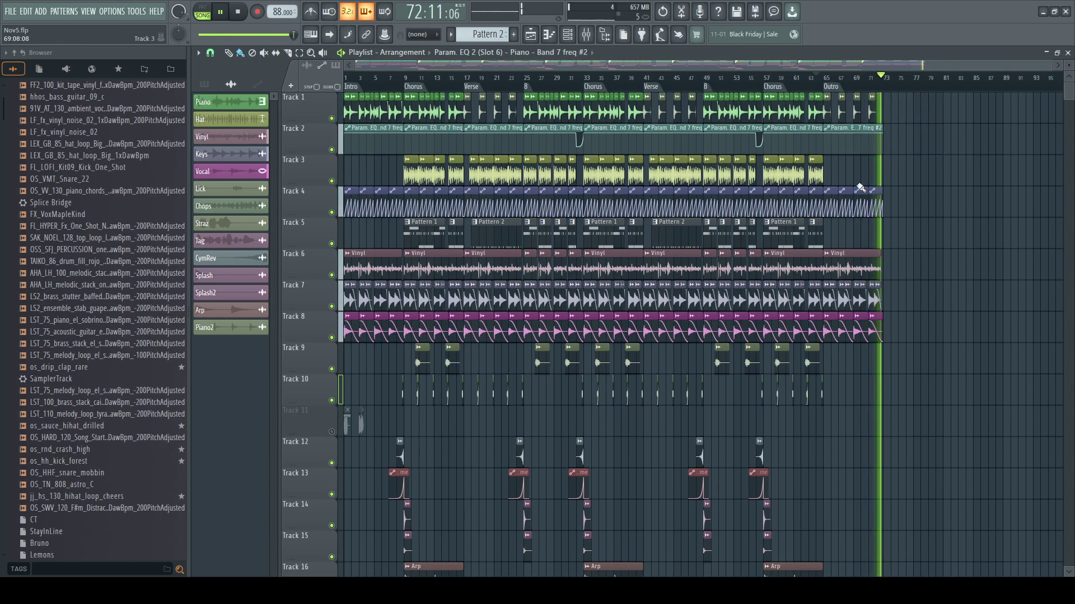
key("space")
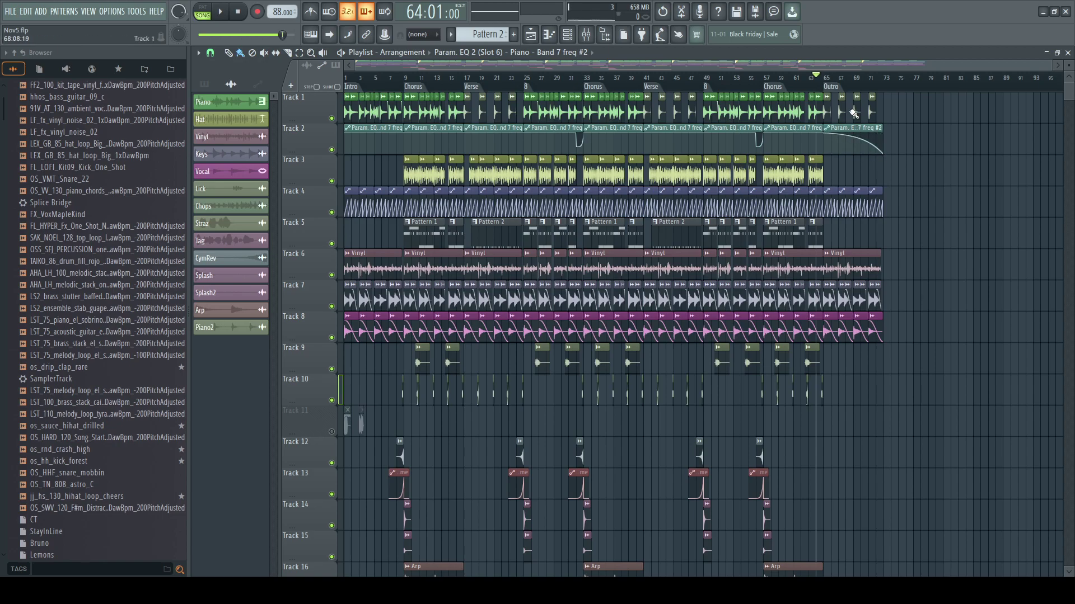
- Fill the Outro on Track 1 with the last Chorus's Piano clips and fade out the Vinyl clip on Track 6
left_click_drag(773, 85, 870, 117)
key("ctrl+b")
key("space")
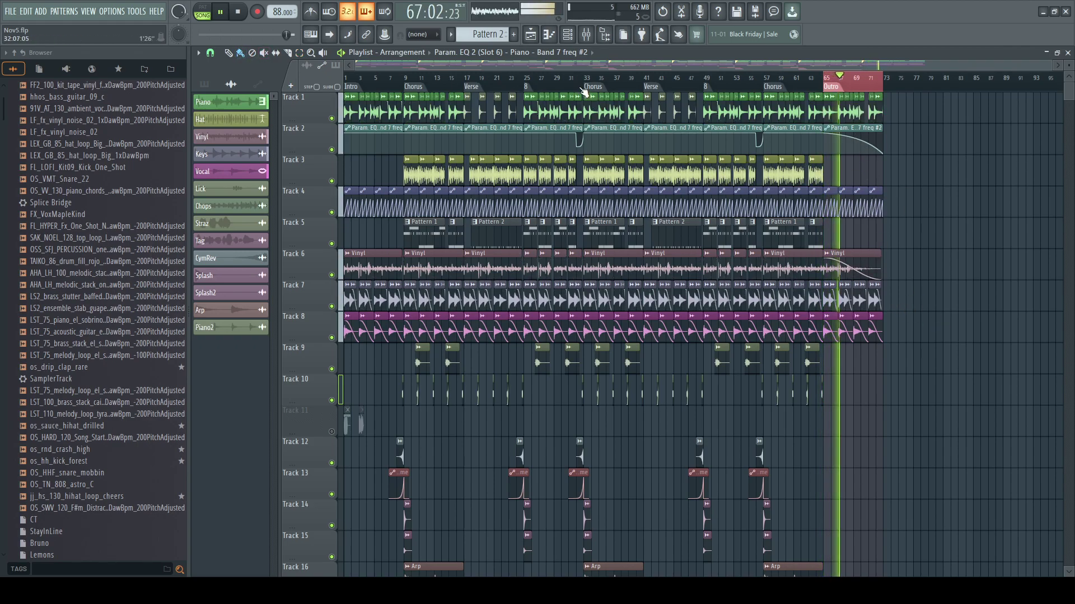
- Make Band 7 of the Keys track's Fruity parametric EQ 2 a low-pass filter at the highest frequency
scroll(601, 94, "down", 2)
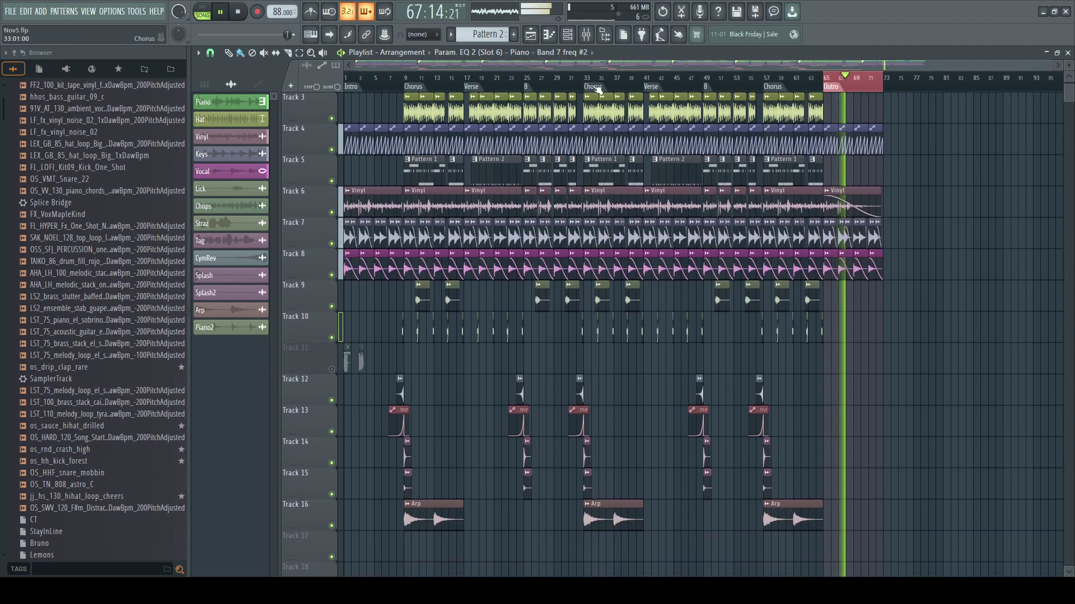
left_click(586, 36)
left_click(388, 200)
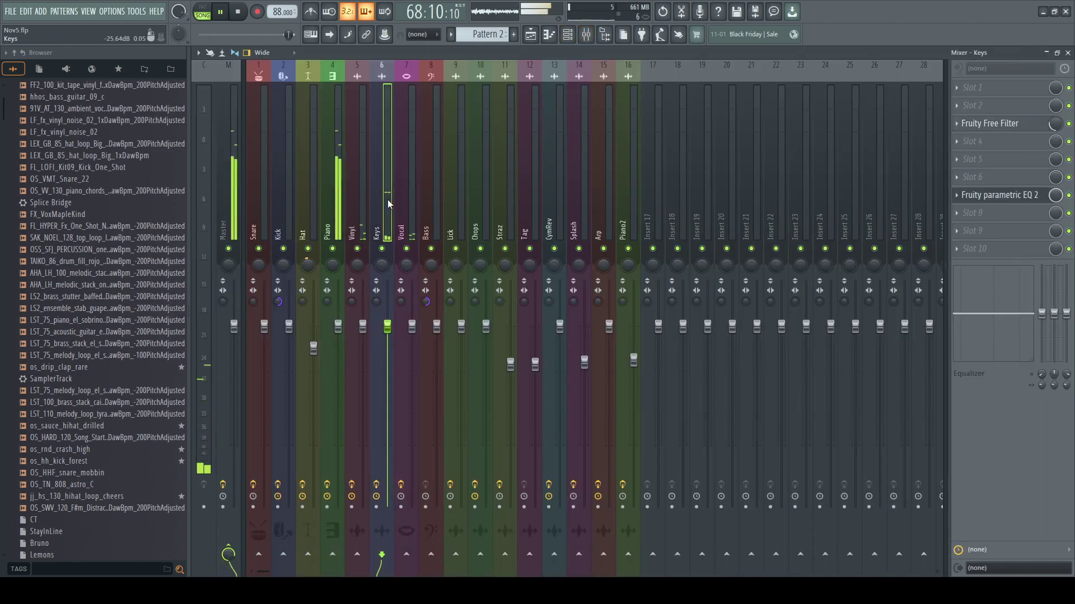
left_click(1005, 198)
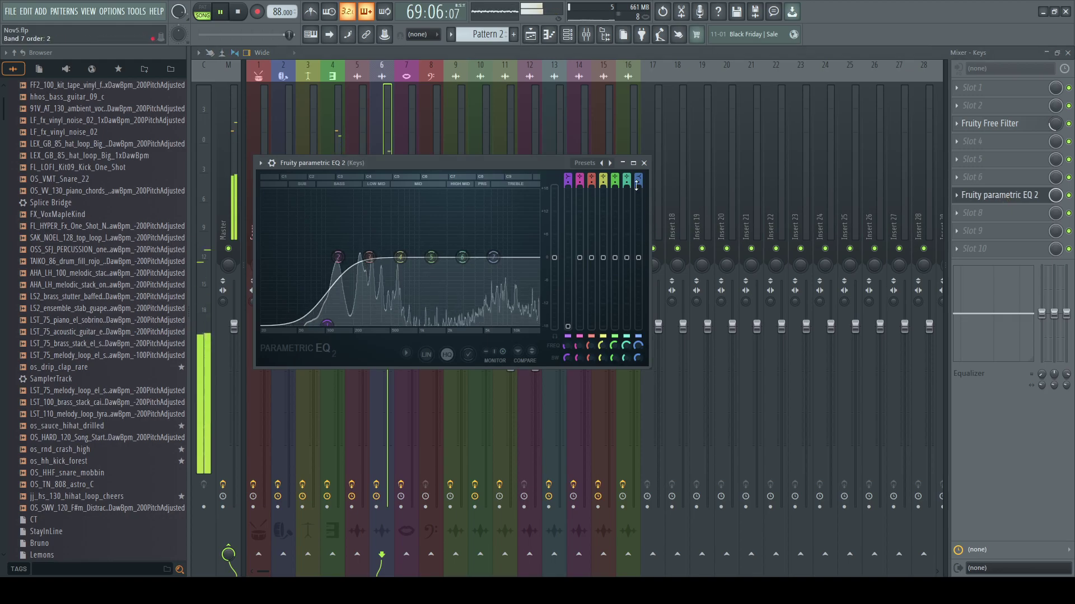
left_click_drag(494, 257, 539, 257)
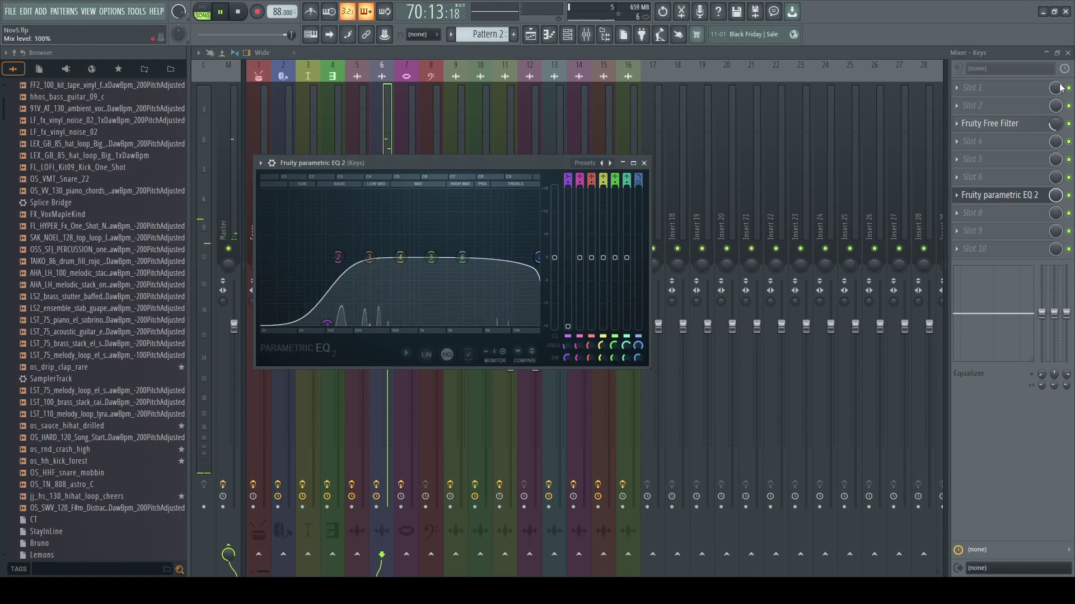
- Move the new Keys Band 7 freq automation clip from Track 9 to Track 17 and extend it over bars 1 to 73
left_click(1068, 53)
left_click(1067, 53)
key("F5")
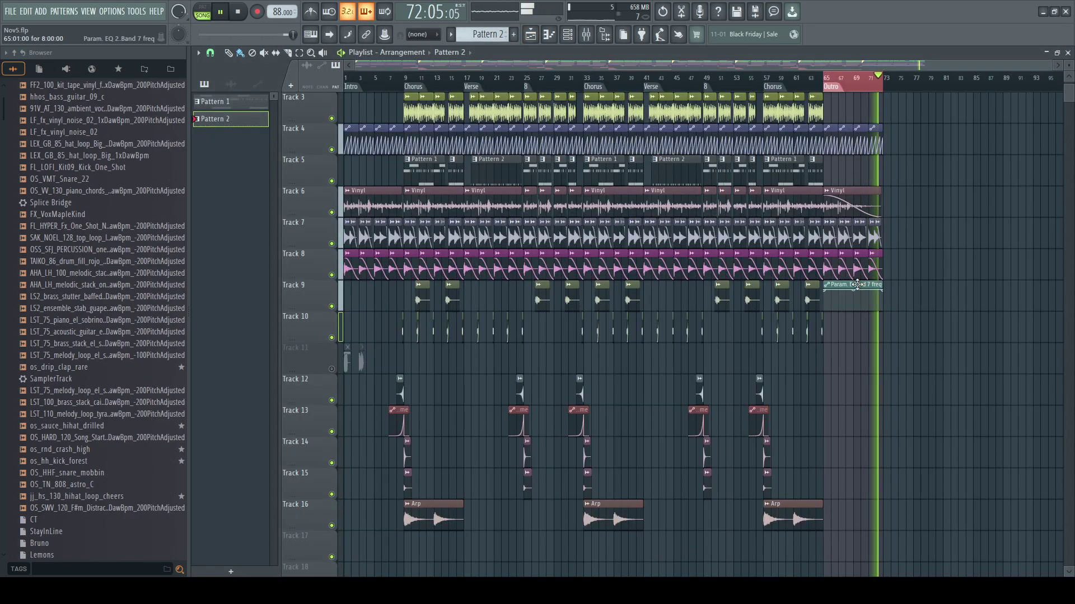
left_click_drag(857, 284, 883, 536)
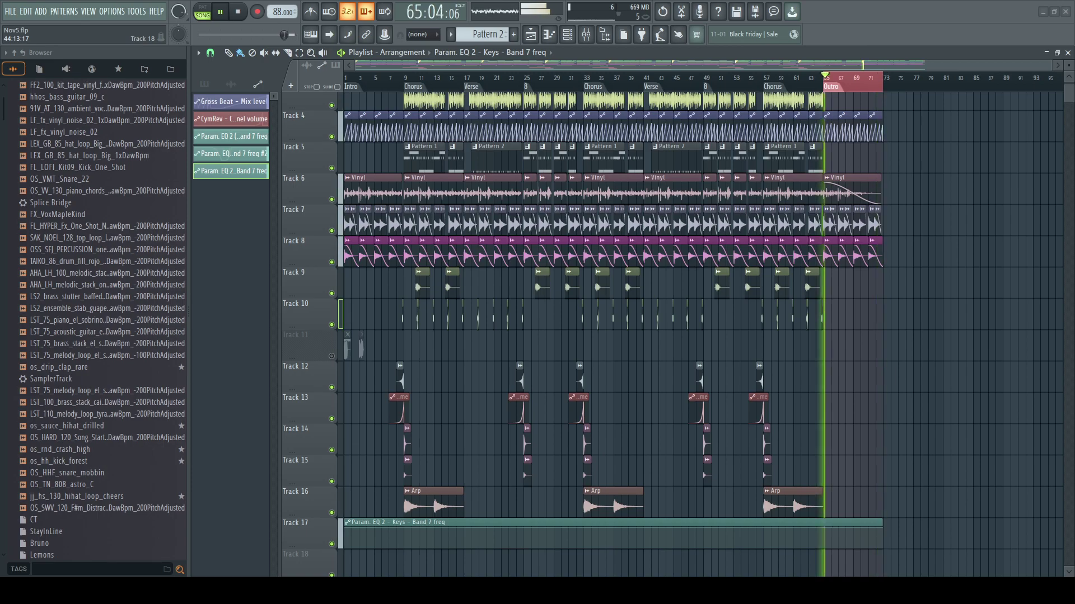
- Add the SO_AD_105_sax_mesquite_Fmin sample to Track 18 in the Outro, ending at about bar 72 with a long fade-out
left_click_drag(717, 577, 846, 535)
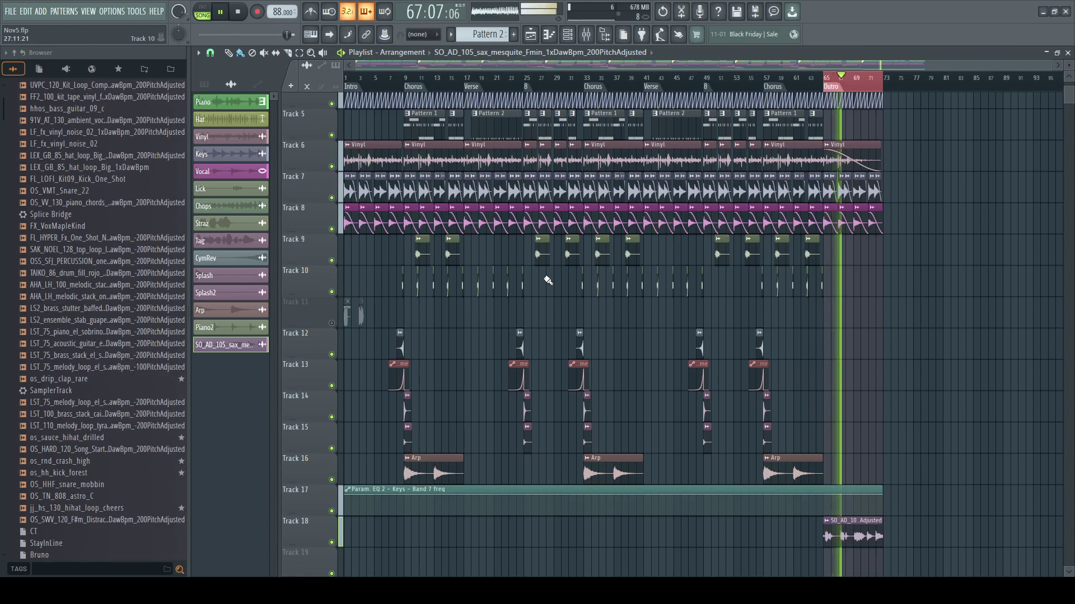
scroll(582, 298, "down", 4)
left_click_drag(356, 66, 356, 386)
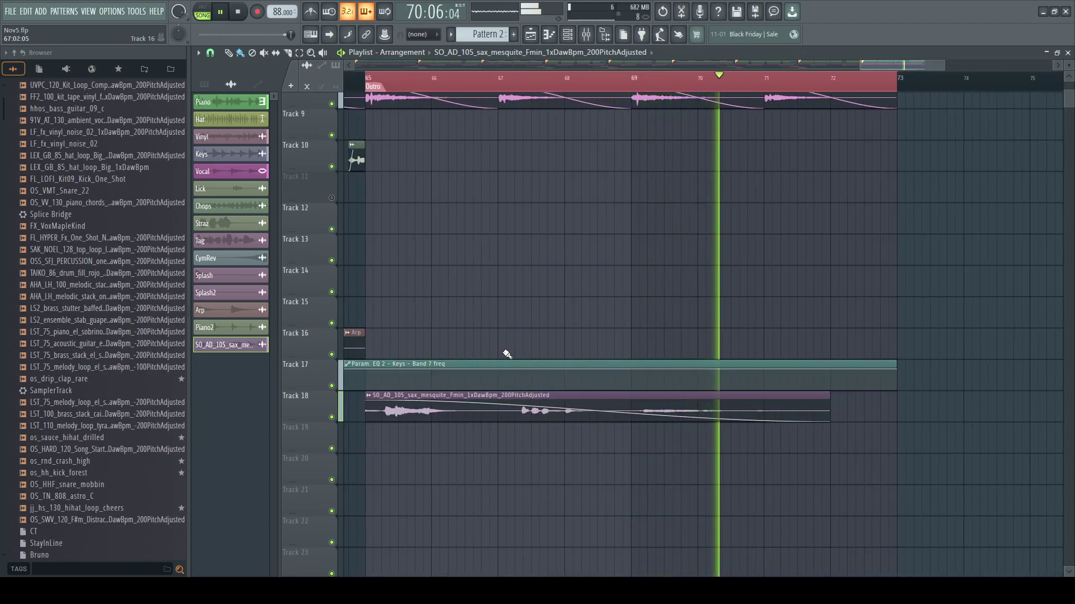
- Shorten the sax clip's fade-out on Track 18 so that it starts just before bar 71
key("F6")
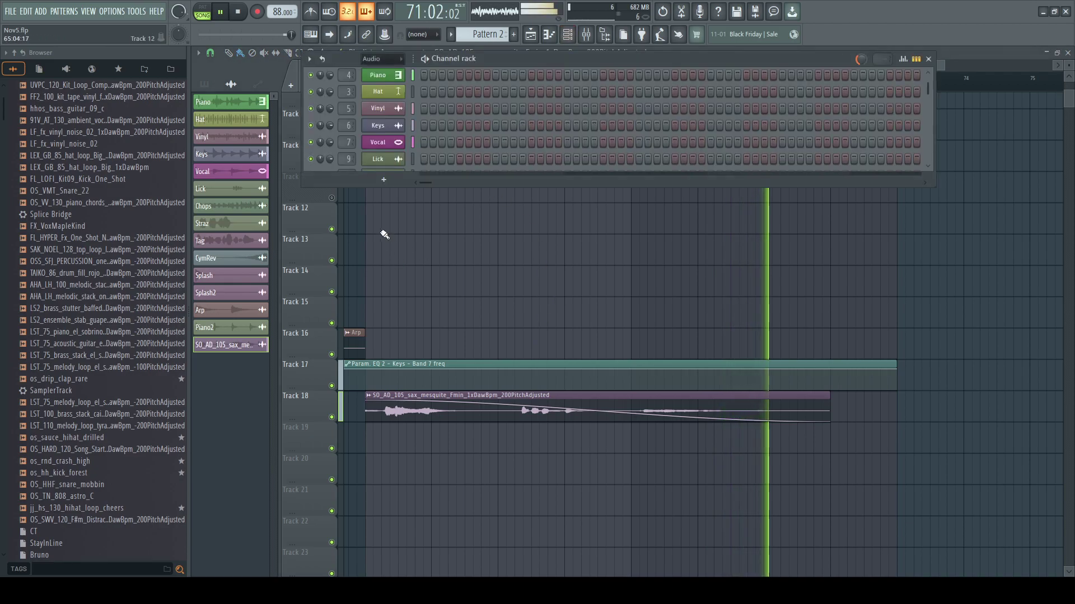
left_click_drag(370, 403, 754, 411)
left_click(740, 77)
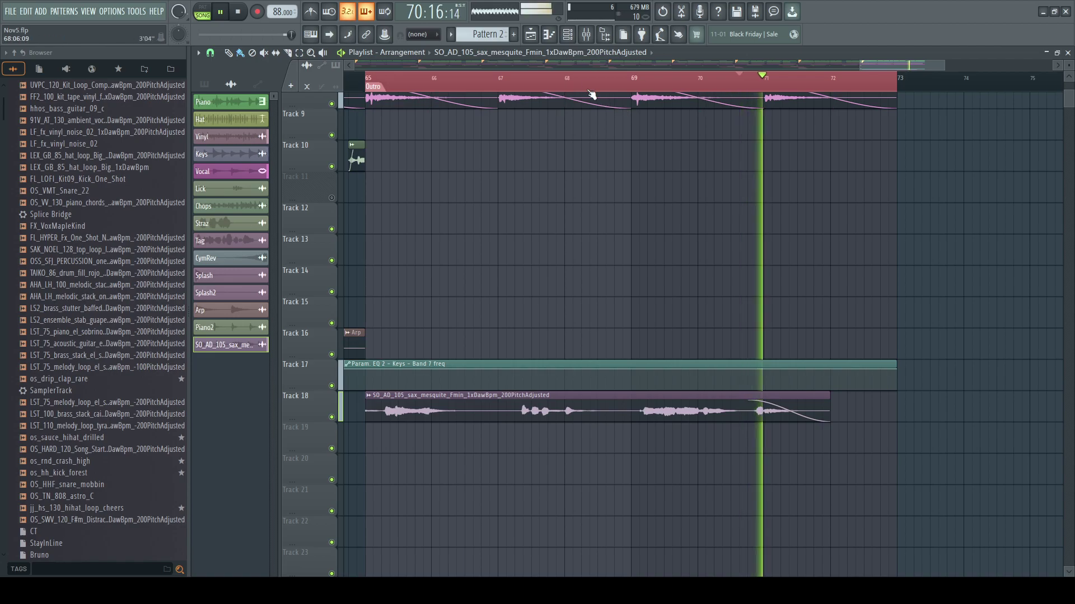
- Rename the sax sample's channel as Sax and route it to mixer track 17
key("F6")
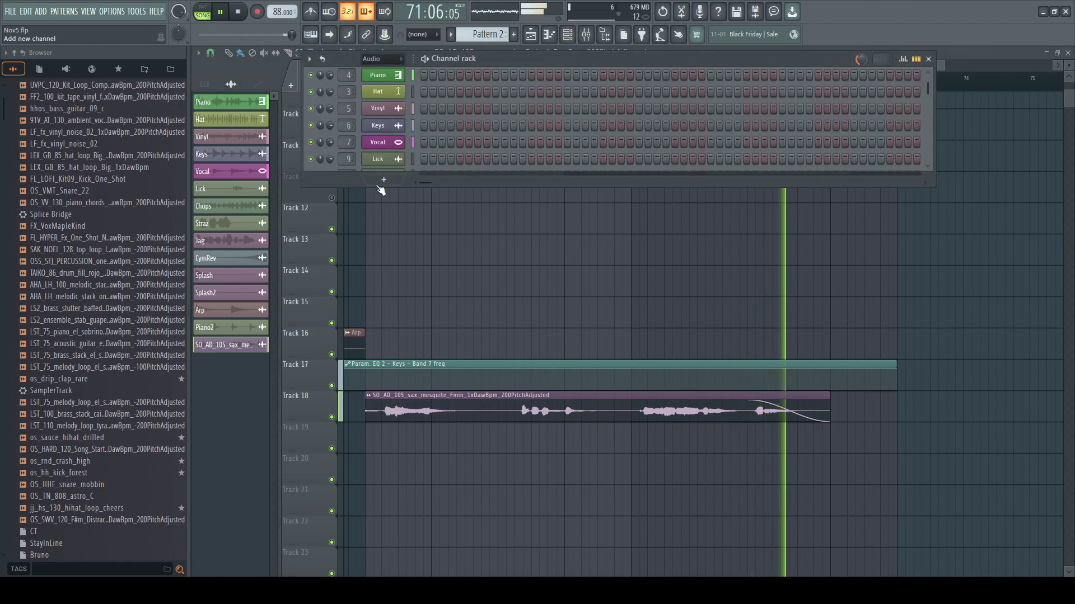
left_click(384, 67)
left_click(928, 159)
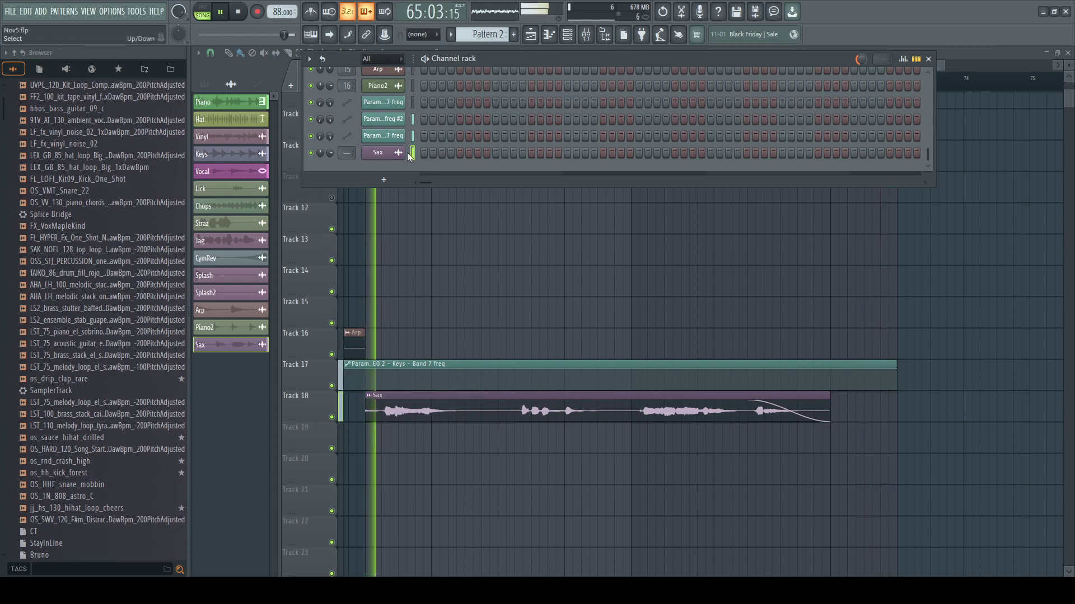
left_click(396, 154)
left_click(585, 35)
left_click(647, 207)
key("ctrl+l")
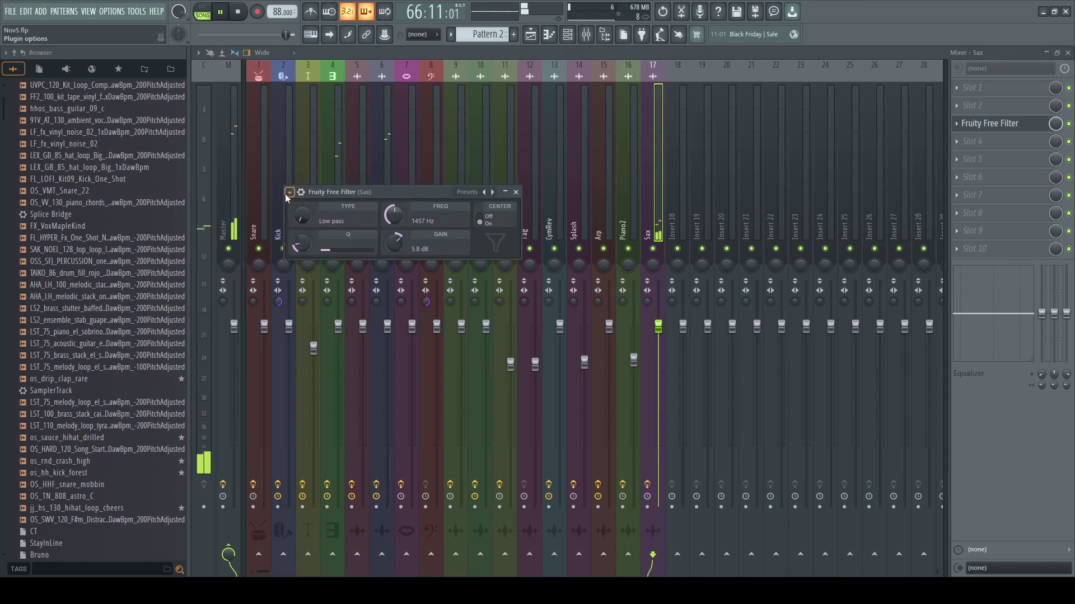
- Automate the mix level of a low-pass Fruity Free Filter on the Sax insert, with a Track 19 curve falling across the Outro to bar 72
left_click(1057, 125)
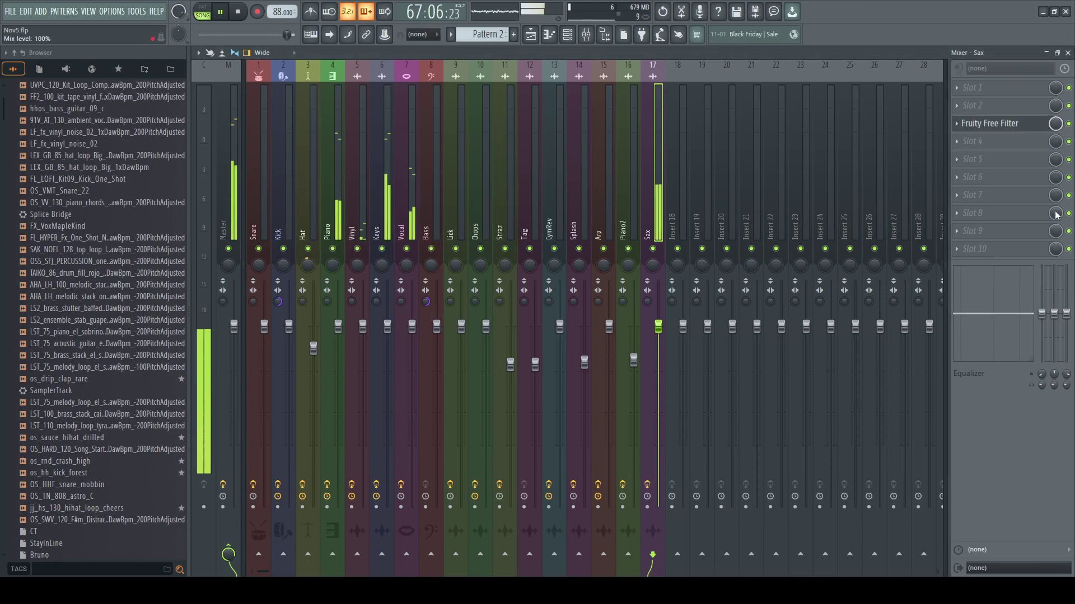
left_click(1067, 52)
right_click(1034, 230)
left_click_drag(455, 121, 451, 422)
right_click(830, 450)
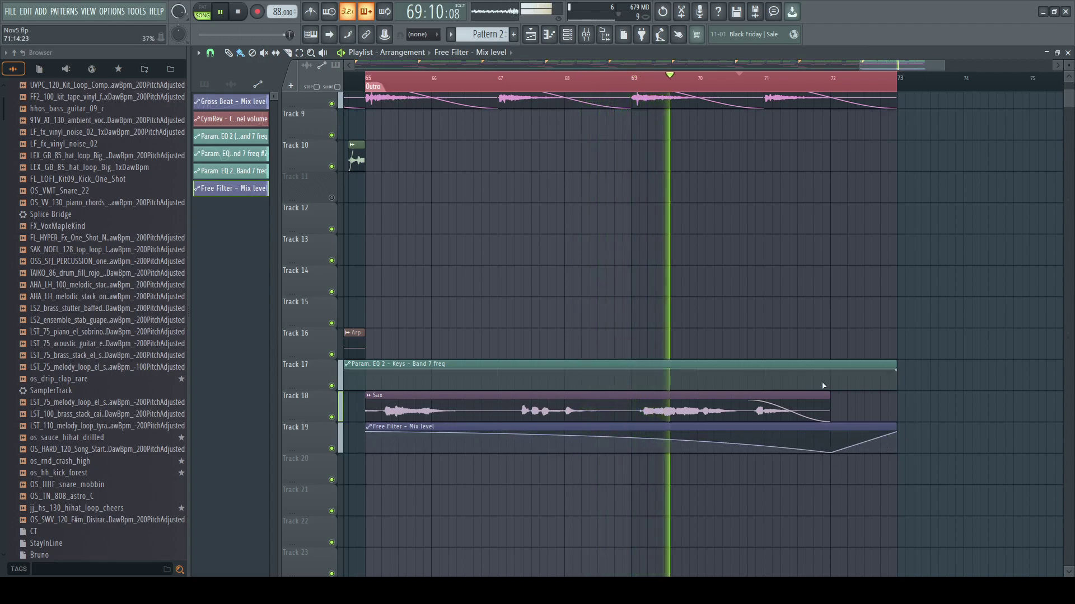
- Add Fruity parametric EQ 2 to the Sax insert, cutting the lows, dipping Band 5 to -2.7 dB at 1528 Hz and Band 7 to -7.1 dB
key("F9")
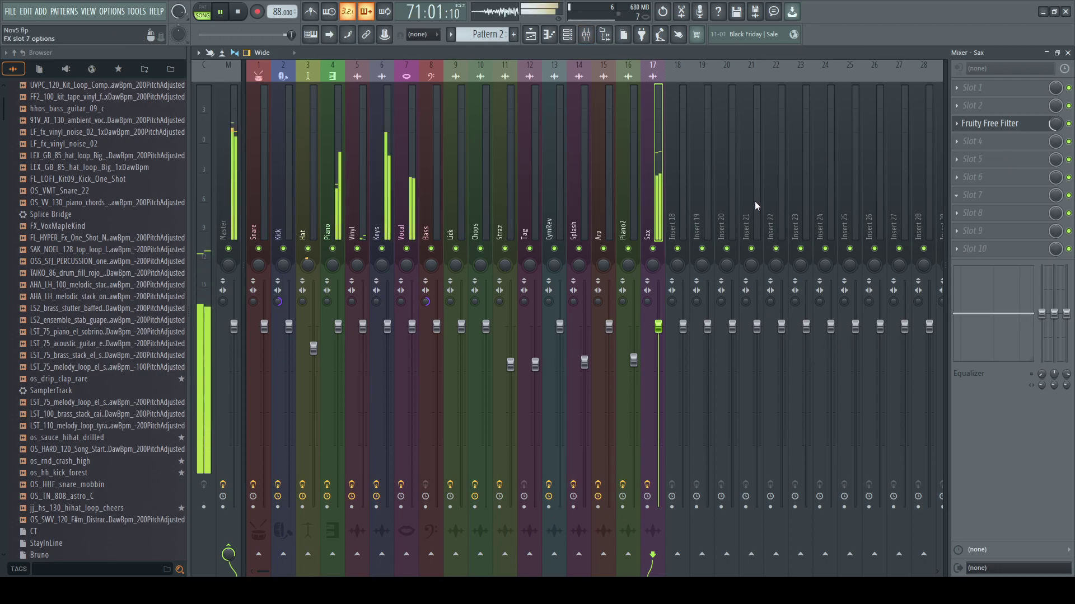
left_click(747, 506)
left_click_drag(402, 228, 401, 254)
left_click_drag(278, 228, 323, 291)
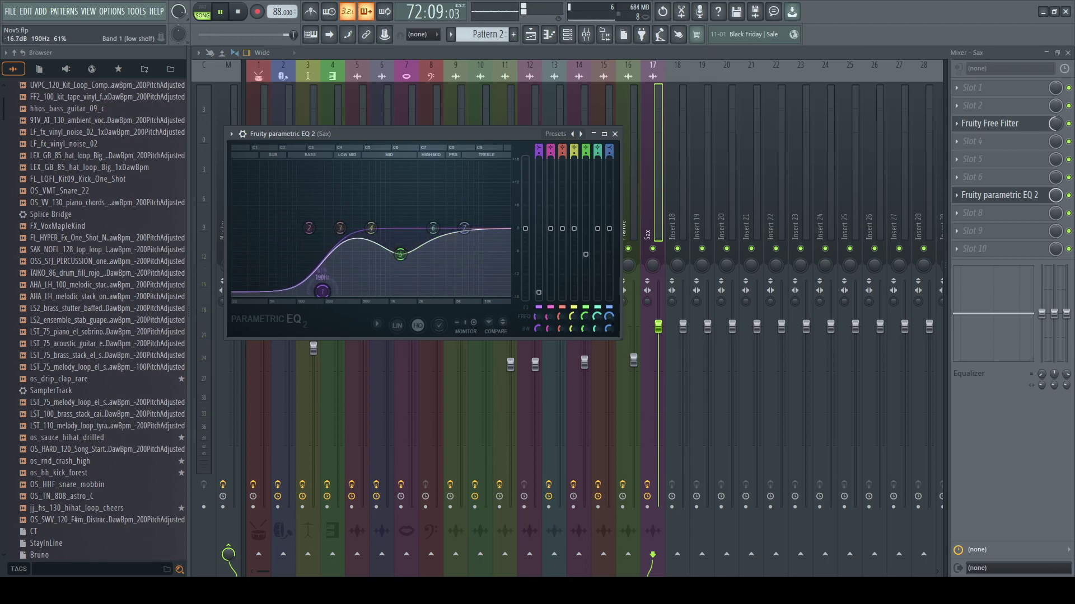
left_click_drag(466, 231, 511, 255)
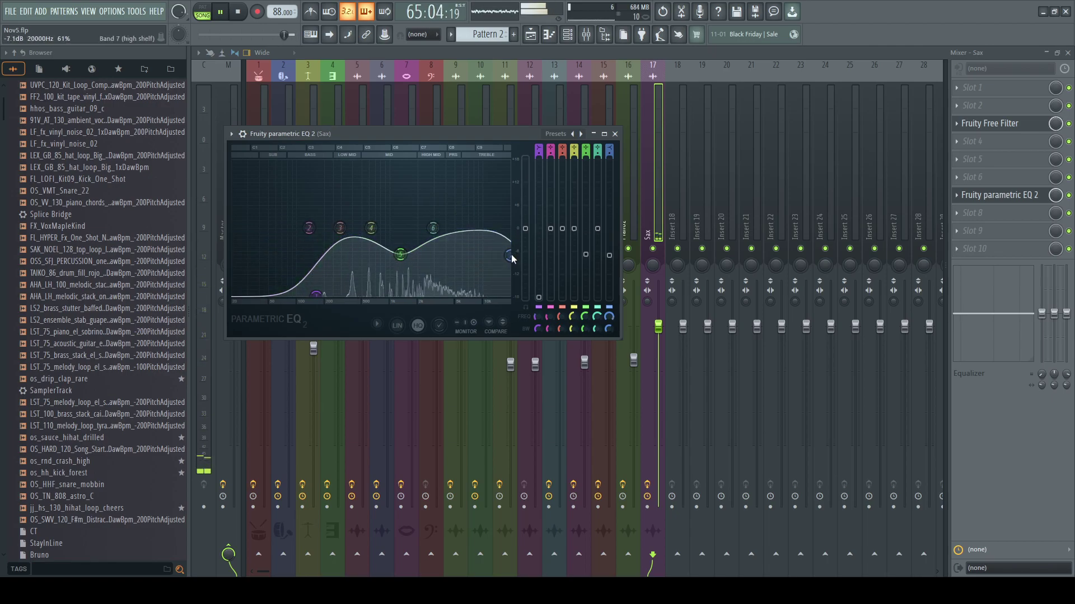
mouse_move(401, 255)
left_mouse_down()
mouse_move(429, 233)
mouse_move(405, 232)
mouse_move(406, 242)
mouse_move(448, 232)
mouse_move(406, 238)
left_mouse_up()
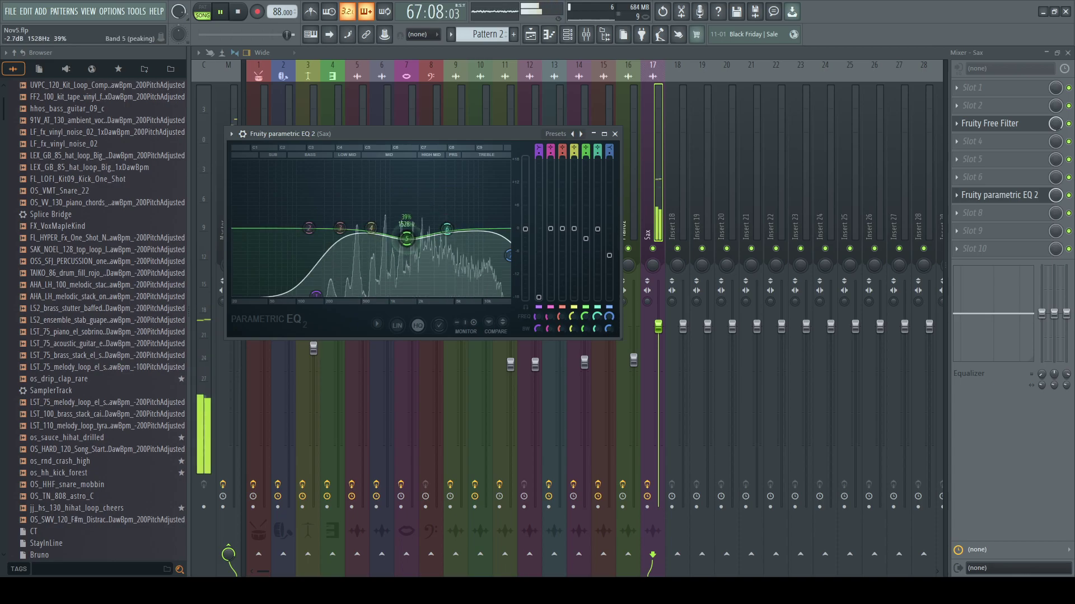
left_click_drag(316, 295, 306, 294)
- Add the Raum reverb to slot 8 of the Sax insert with a 30% mix level
left_click(965, 213)
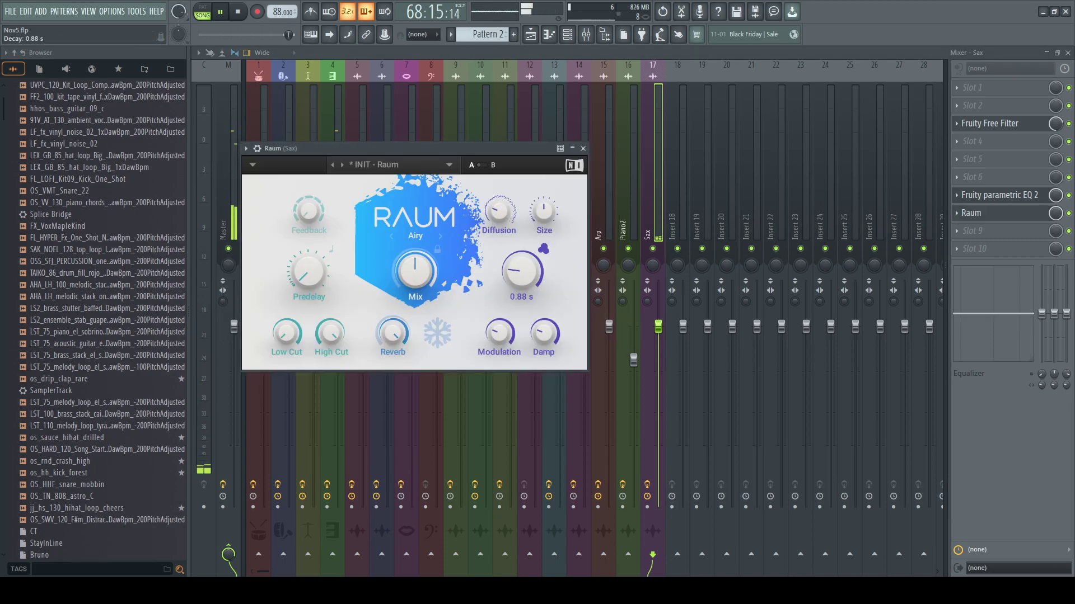
left_click_drag(1055, 214, 1054, 259)
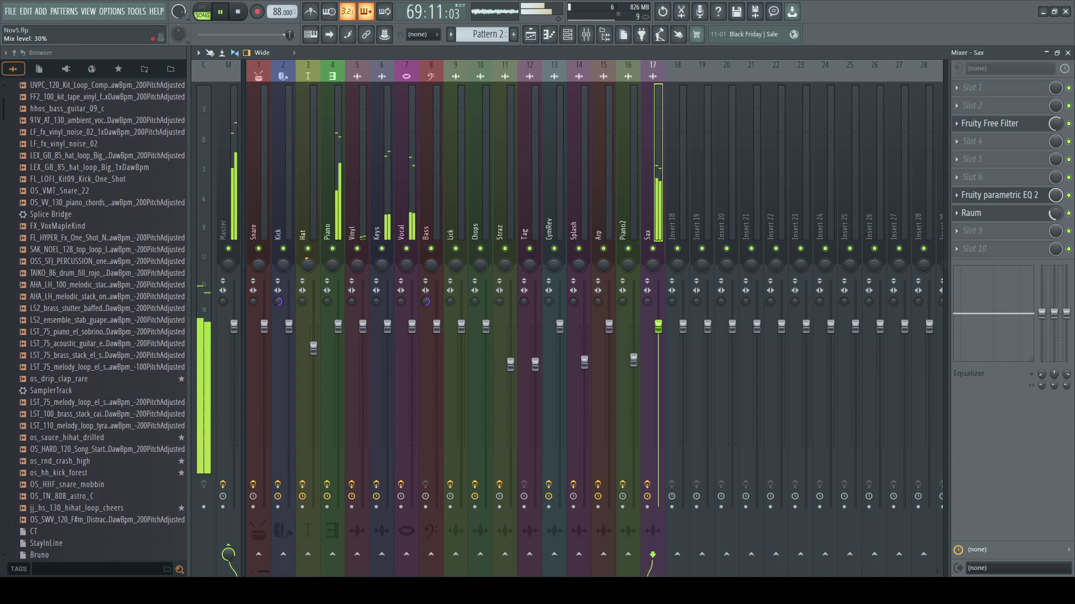
left_click(258, 187)
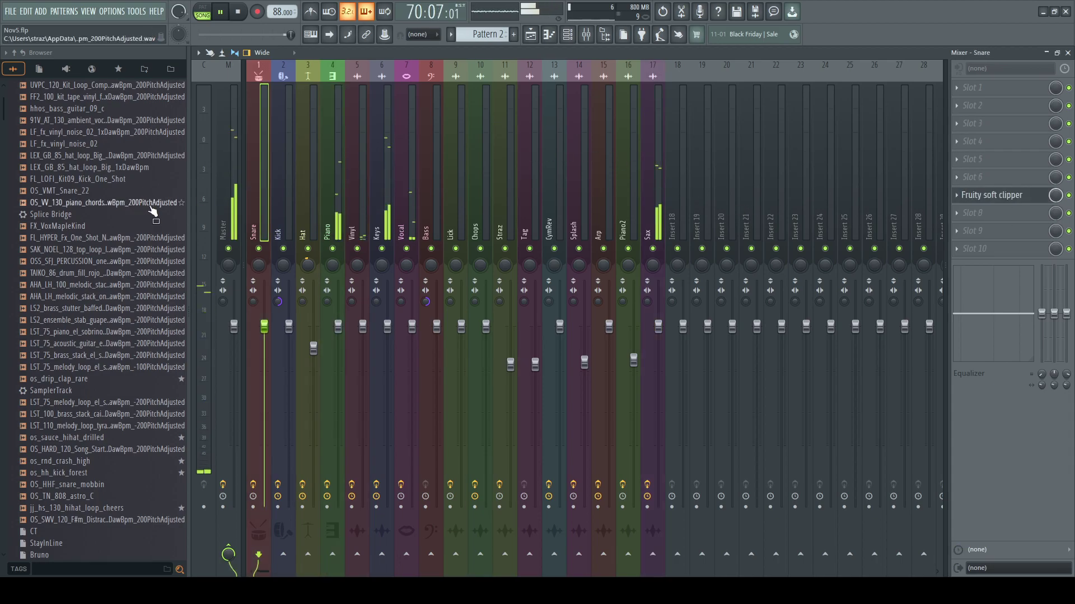
left_click(1068, 52)
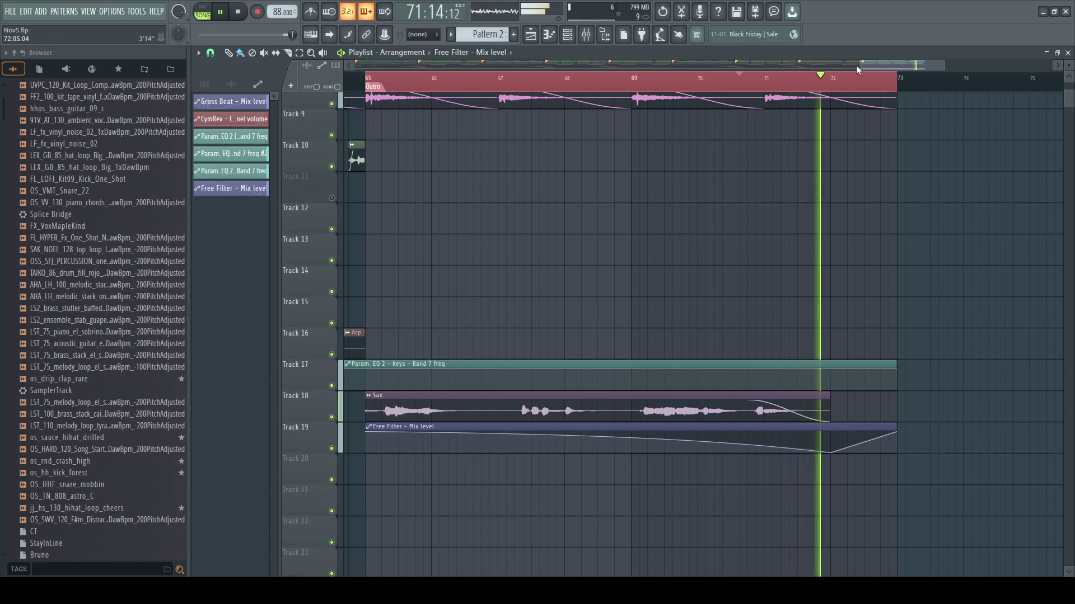
- Clear the Outro time selection and play back the full arrangement
left_click_drag(858, 65, 354, 169)
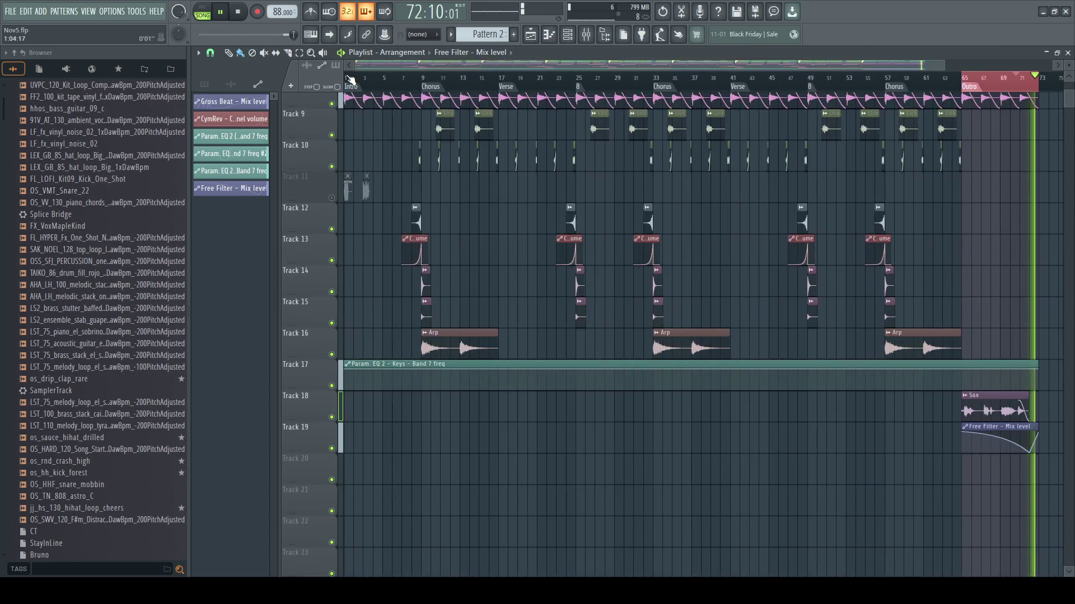
left_click(441, 87)
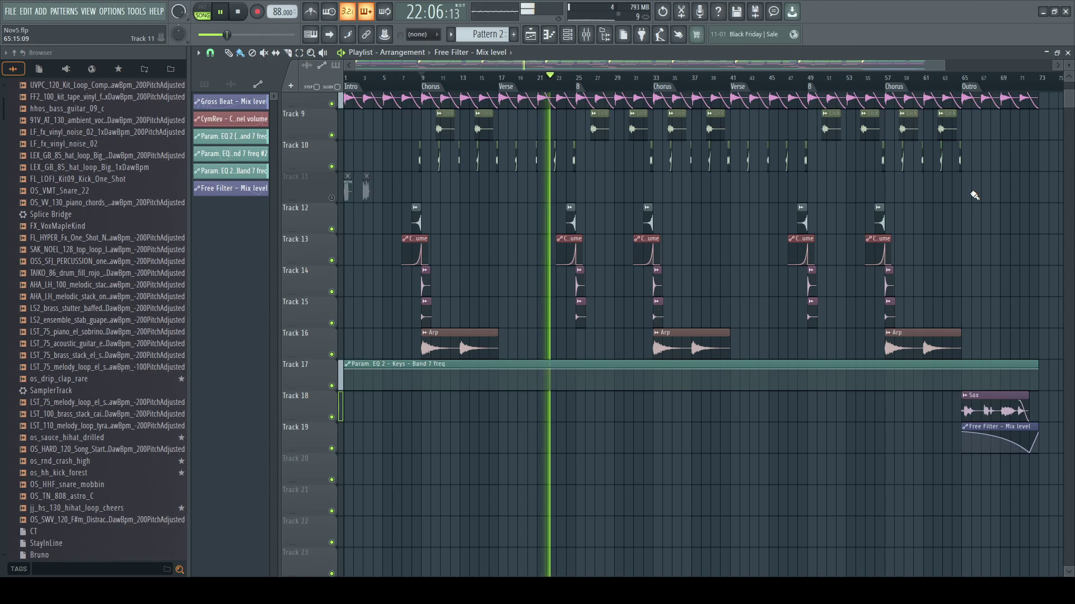
scroll(974, 195, "up", 7)
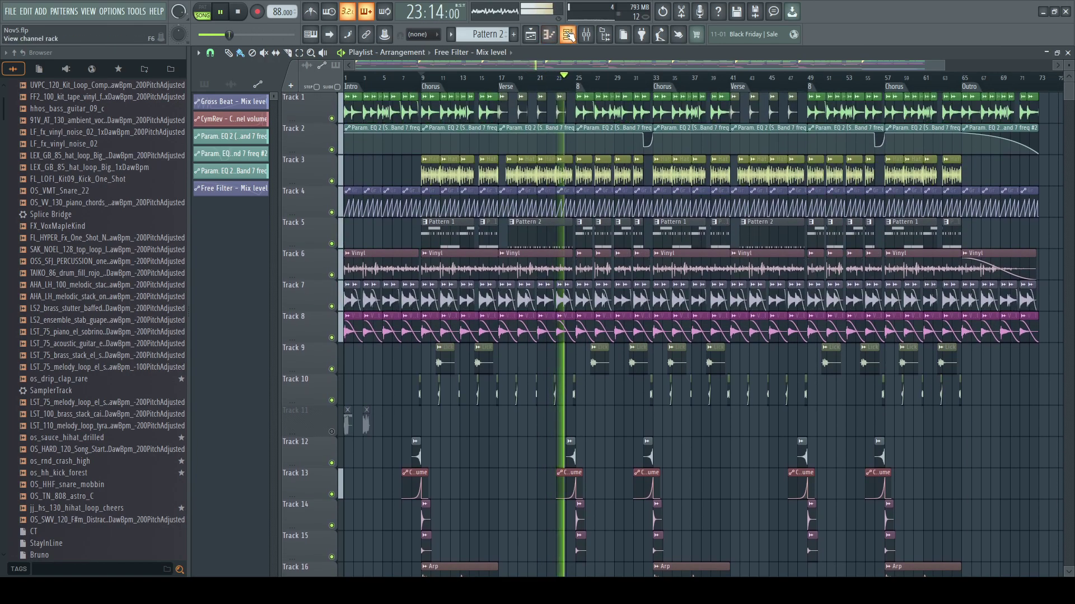
- Enlarge the Channel rack to view every channel in the project at once
left_click(568, 35)
left_click(401, 68)
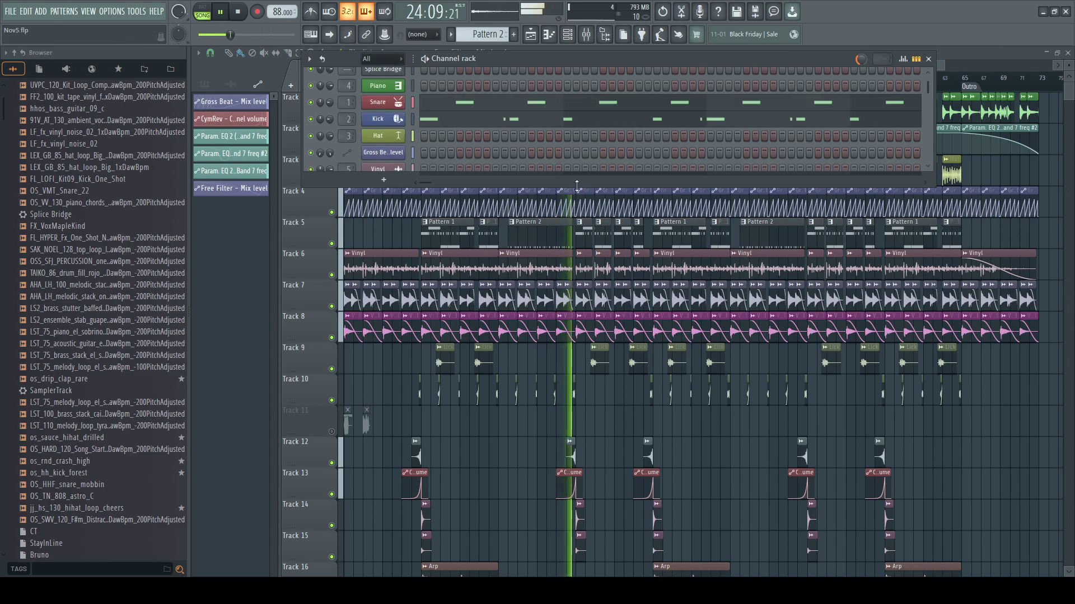
left_click_drag(594, 186, 597, 557)
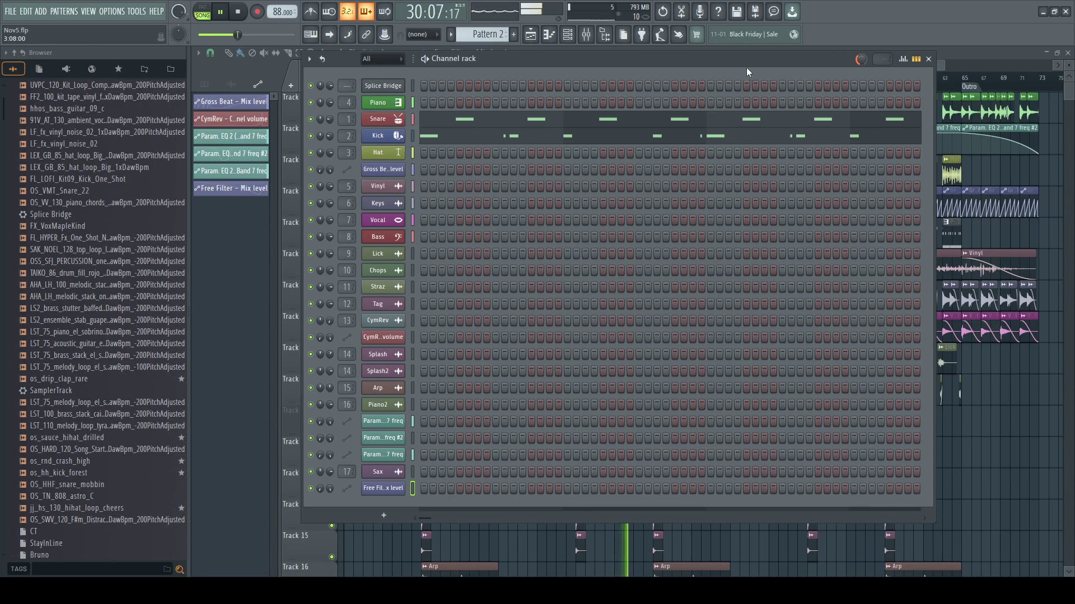
left_click(578, 41)
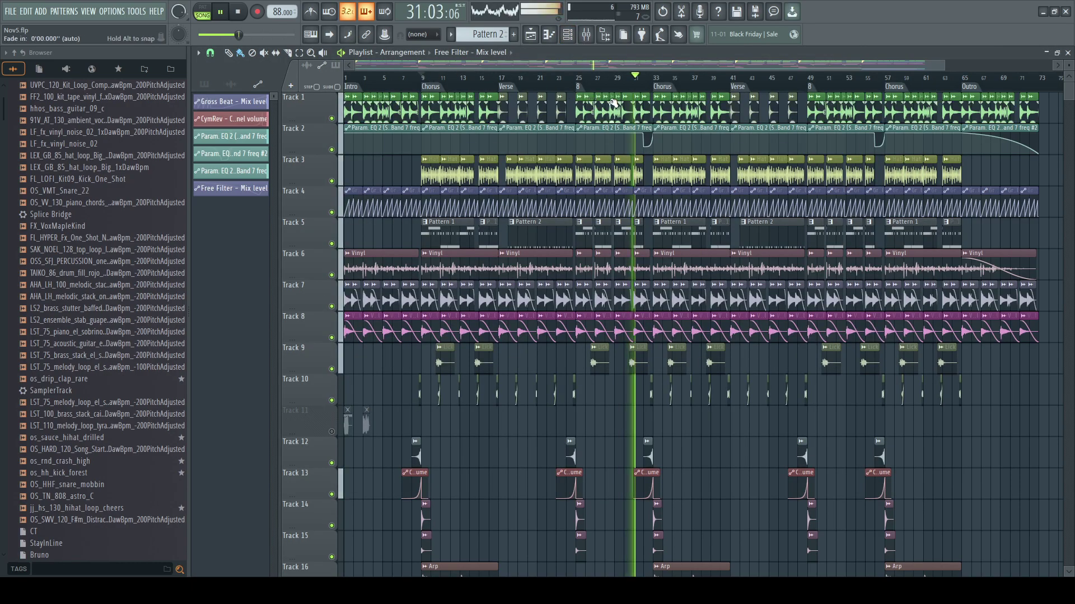
- Examine the playlist tracks, the channel list and the browser's sample list while the song plays
scroll(697, 128, "down", 1)
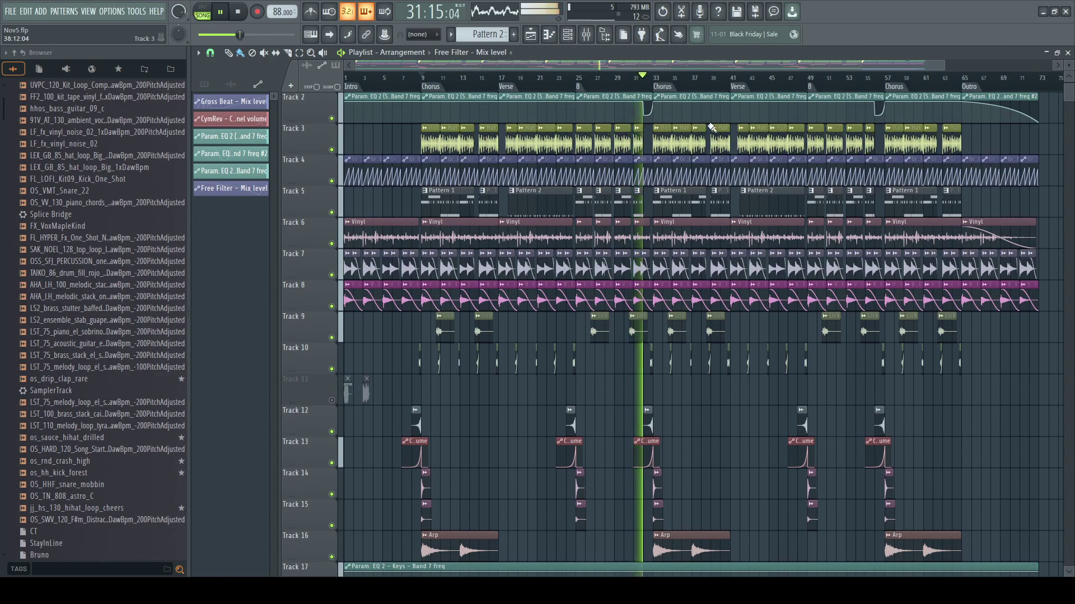
scroll(710, 126, "up", 1)
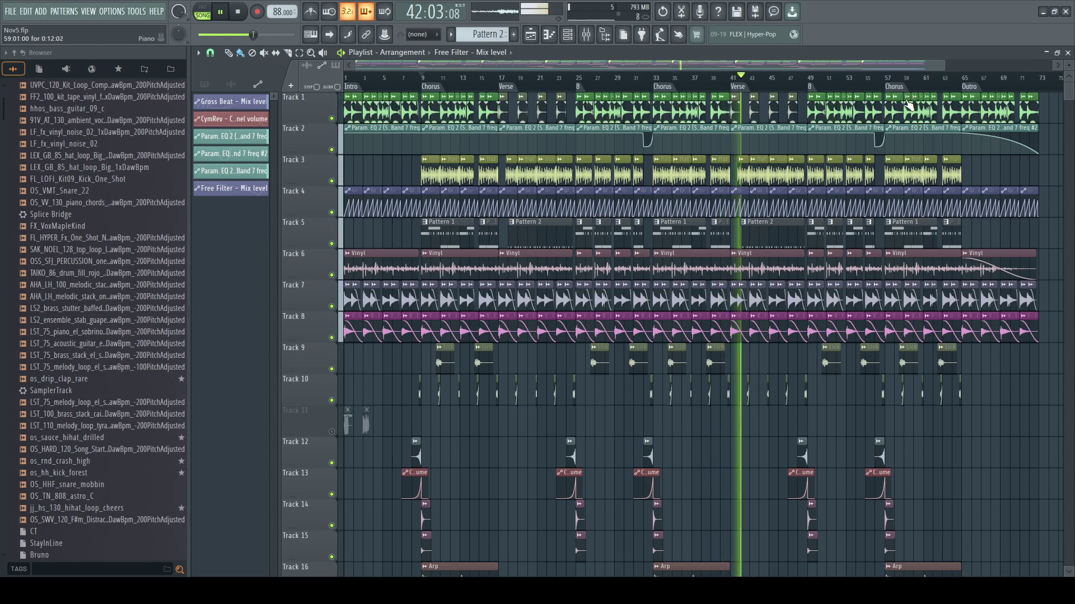
scroll(688, 148, "down", 2)
scroll(687, 148, "down", 1)
left_click(586, 34)
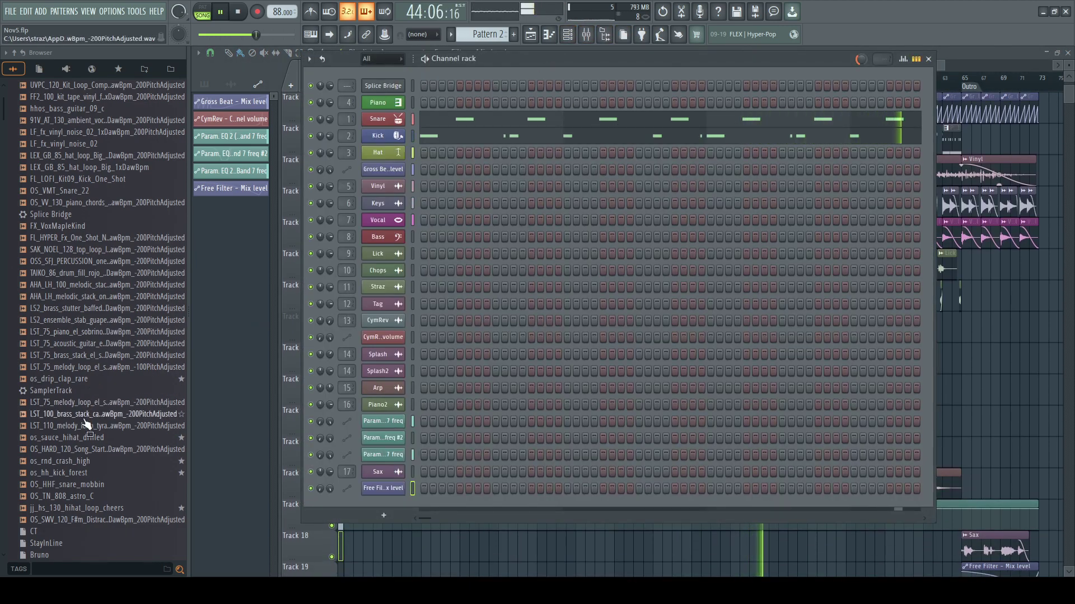
scroll(151, 427, "down", 4)
scroll(152, 427, "down", 2)
scroll(565, 551, "down", 2)
right_click(565, 545)
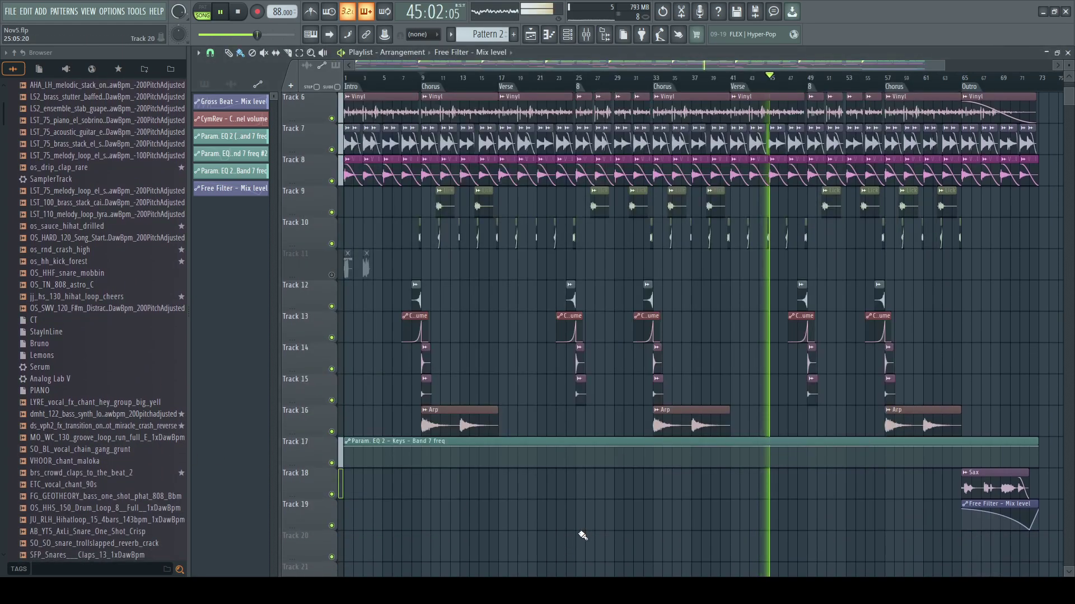
scroll(592, 532, "down", 1)
scroll(592, 525, "up", 6)
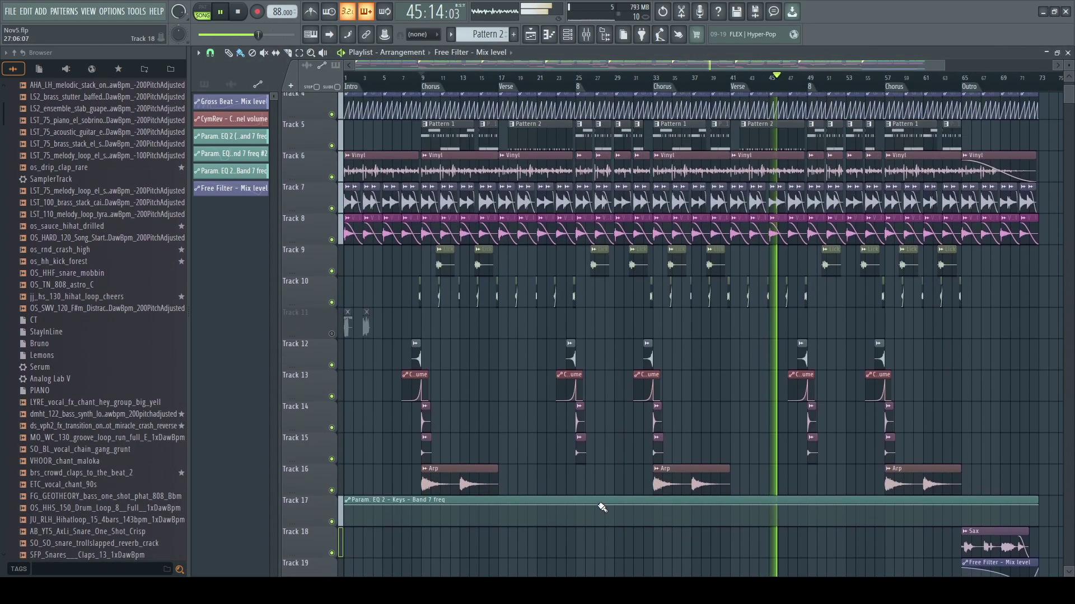
key("F6")
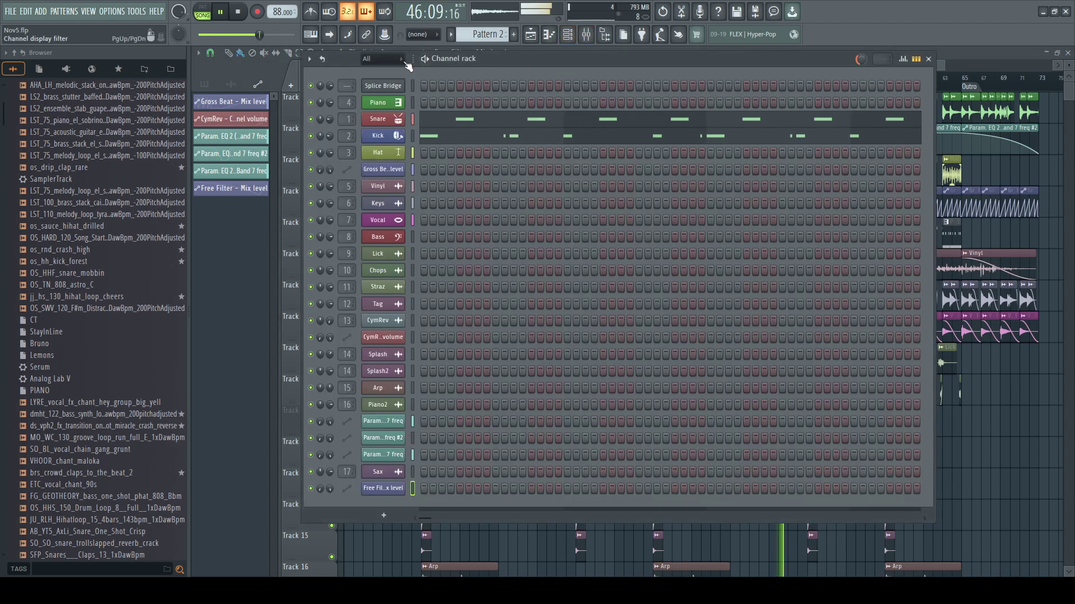
left_click(979, 52)
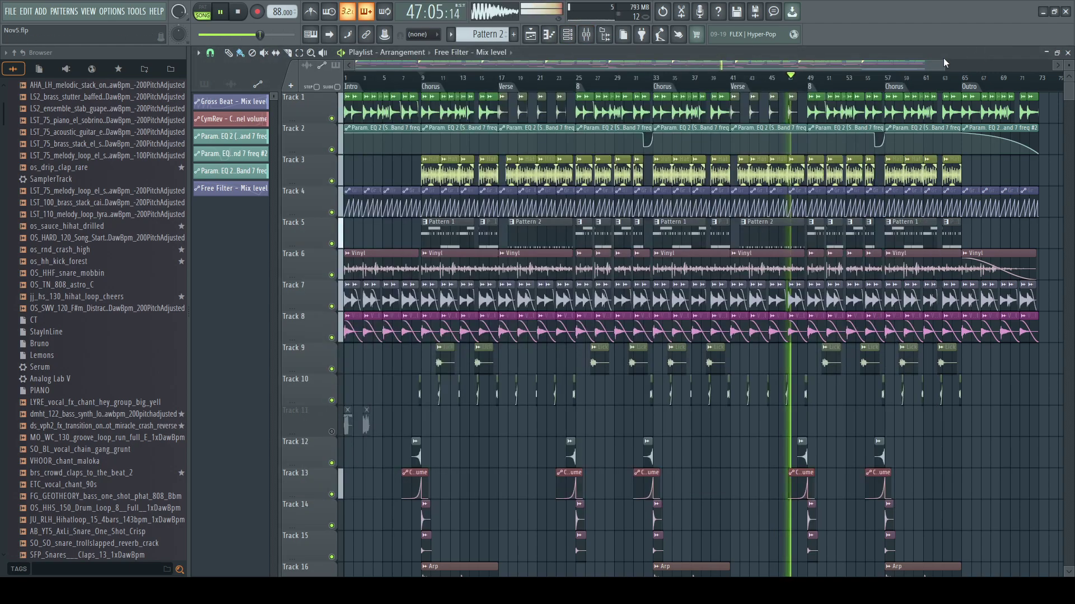
- Examine the Outro's layers and automation, along with the full channel list, as playback reaches the end of the song
scroll(798, 229, "down", 1)
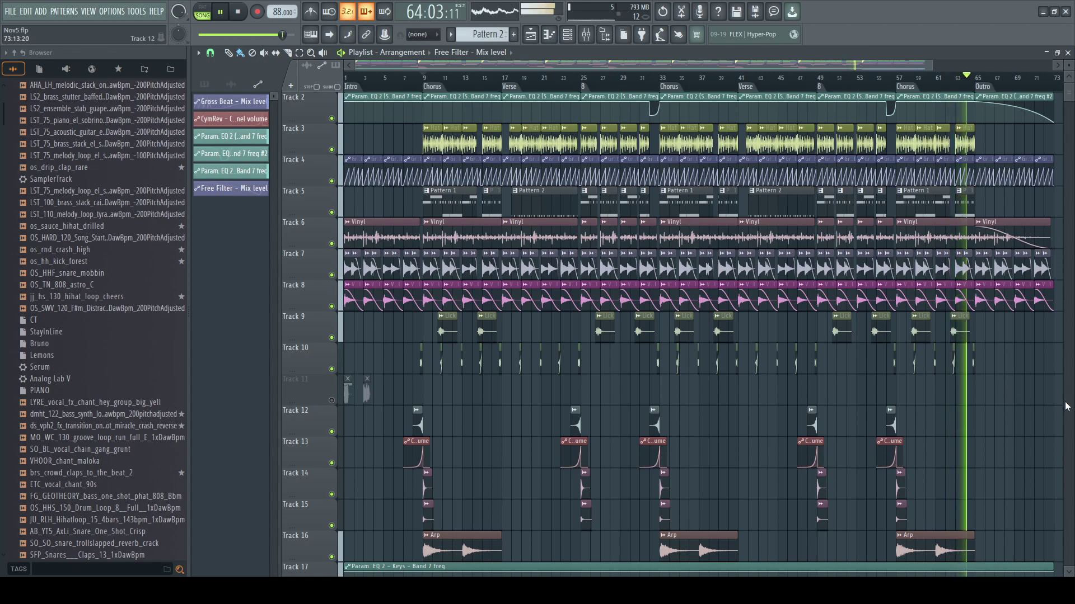
scroll(988, 436, "down", 2)
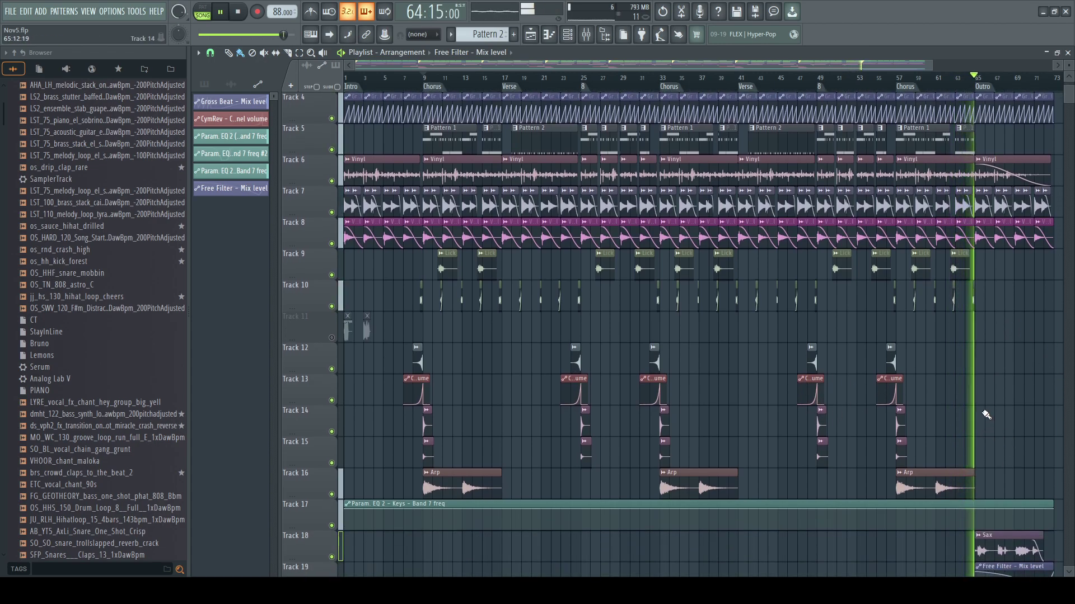
scroll(971, 414, "down", 1)
scroll(835, 361, "down", 2)
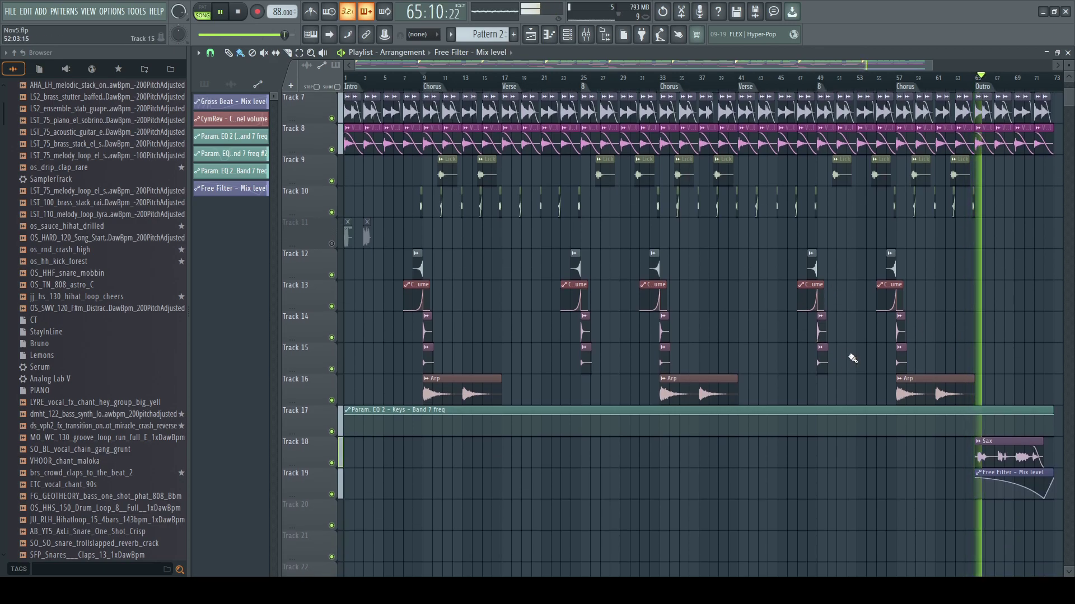
scroll(837, 358, "up", 6)
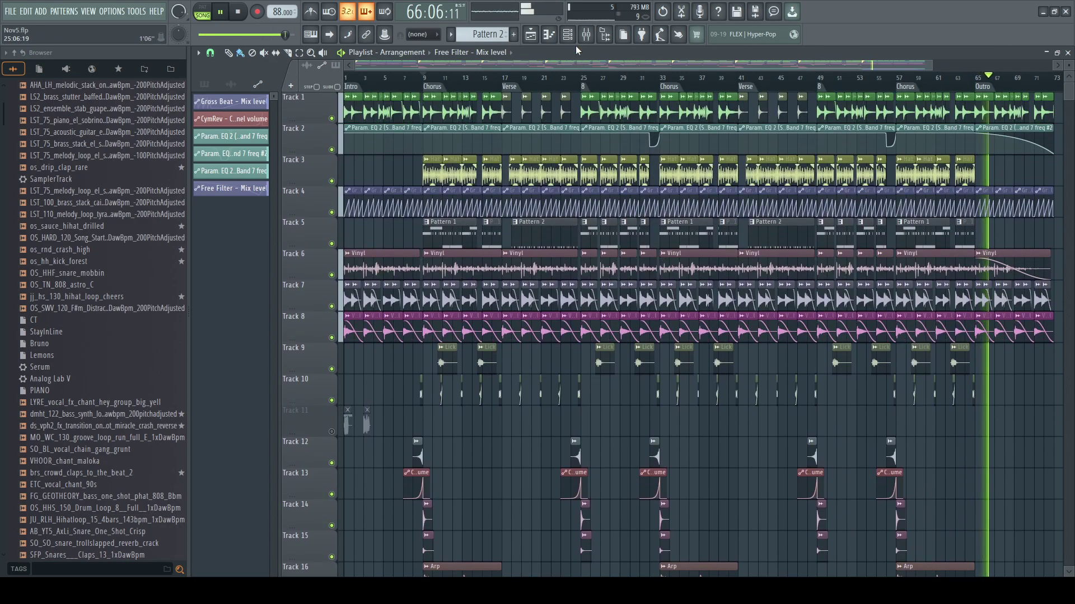
key("F6")
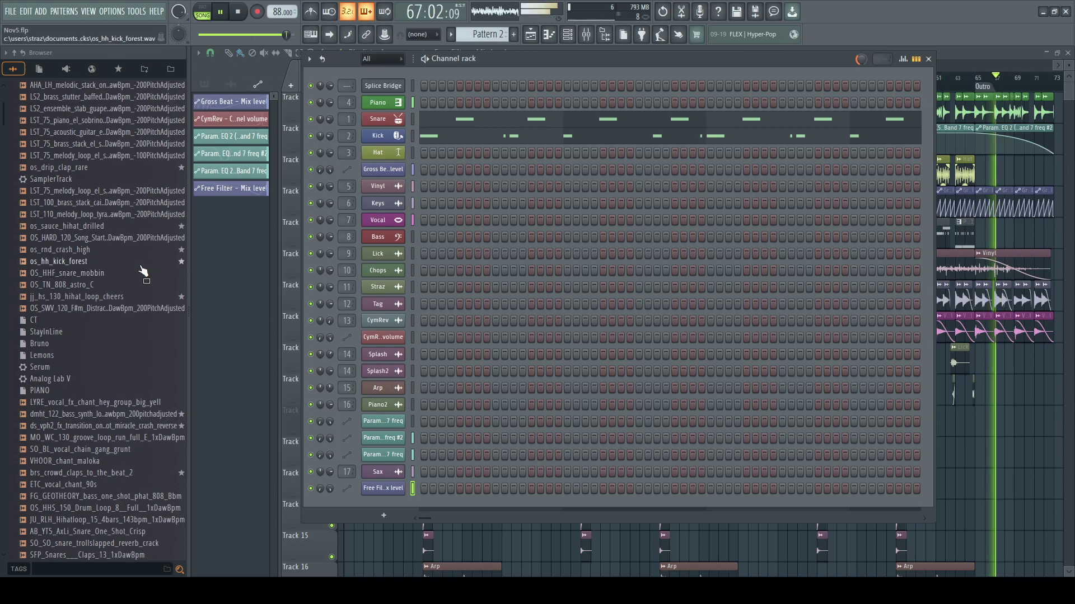
scroll(157, 274, "up", 4)
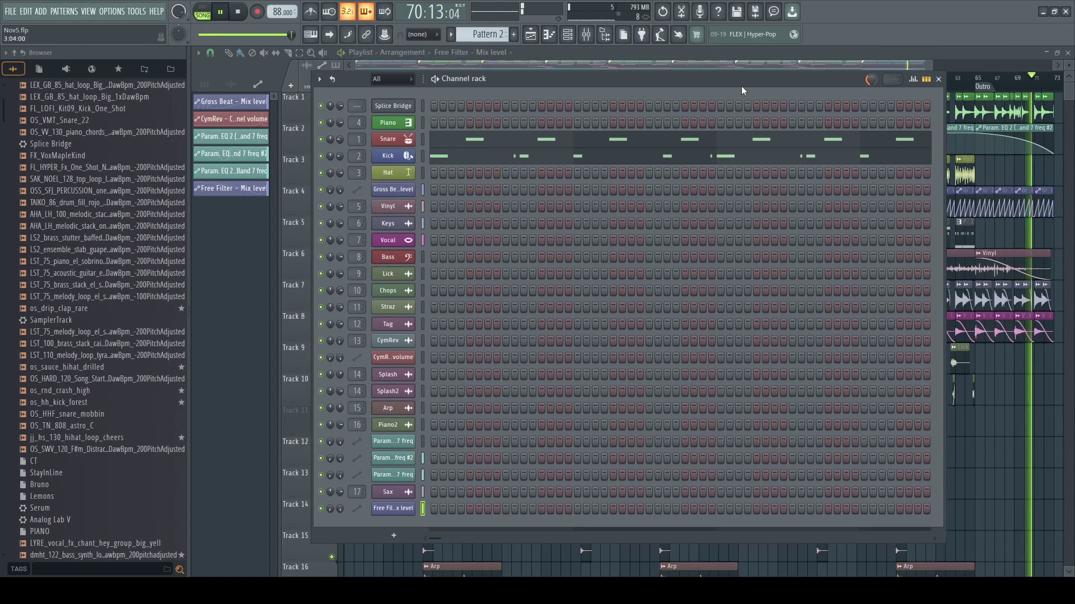
key("F6")
key("F6")
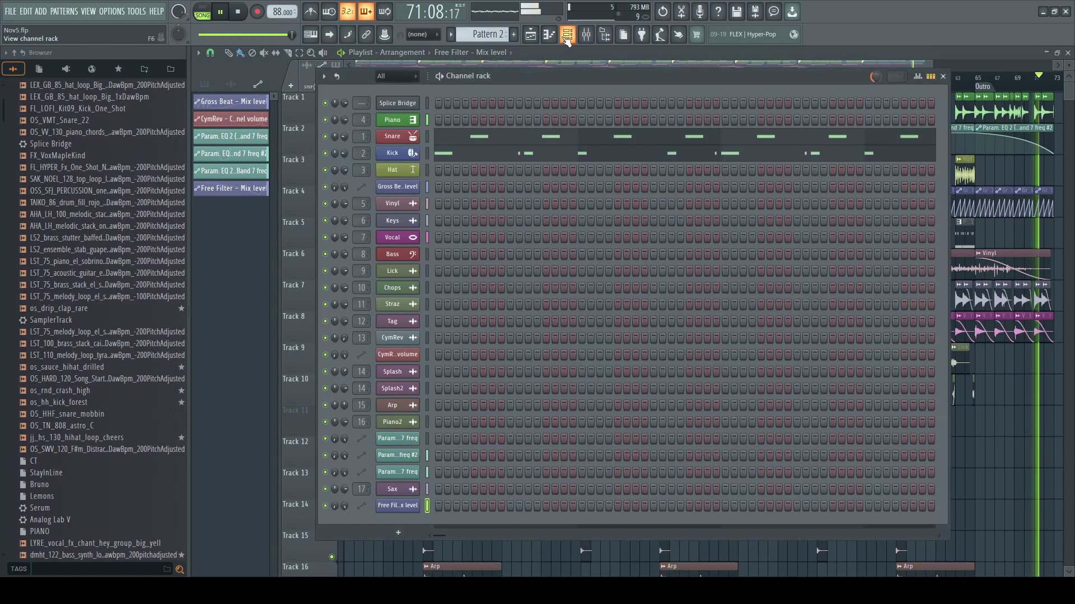
- Inspect the effect chains on the Snare and Vocal mixer tracks while the song plays
key("F6")
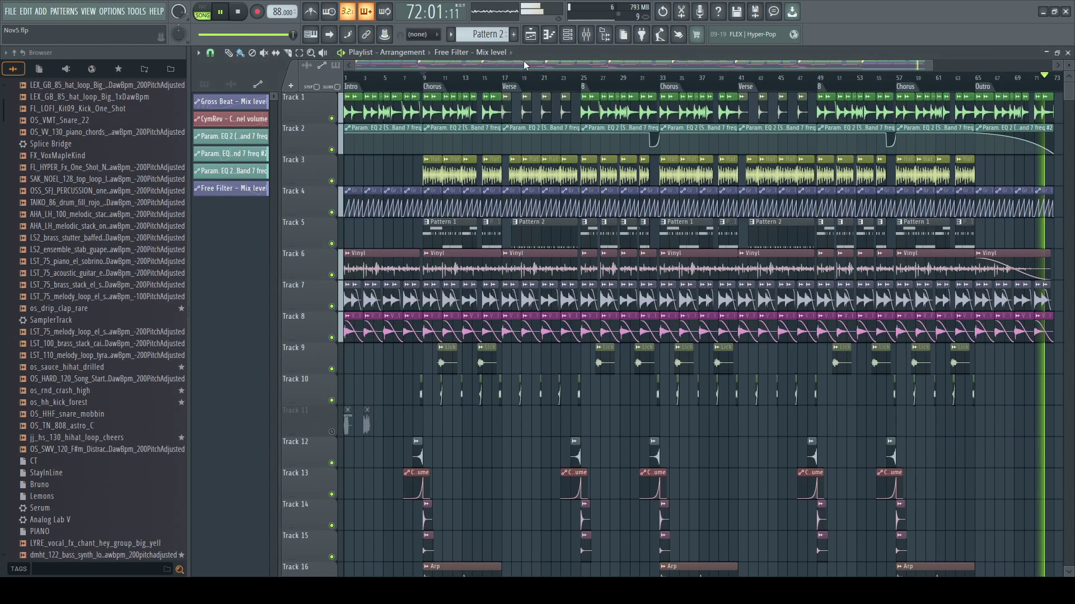
left_click(591, 37)
left_click(259, 174)
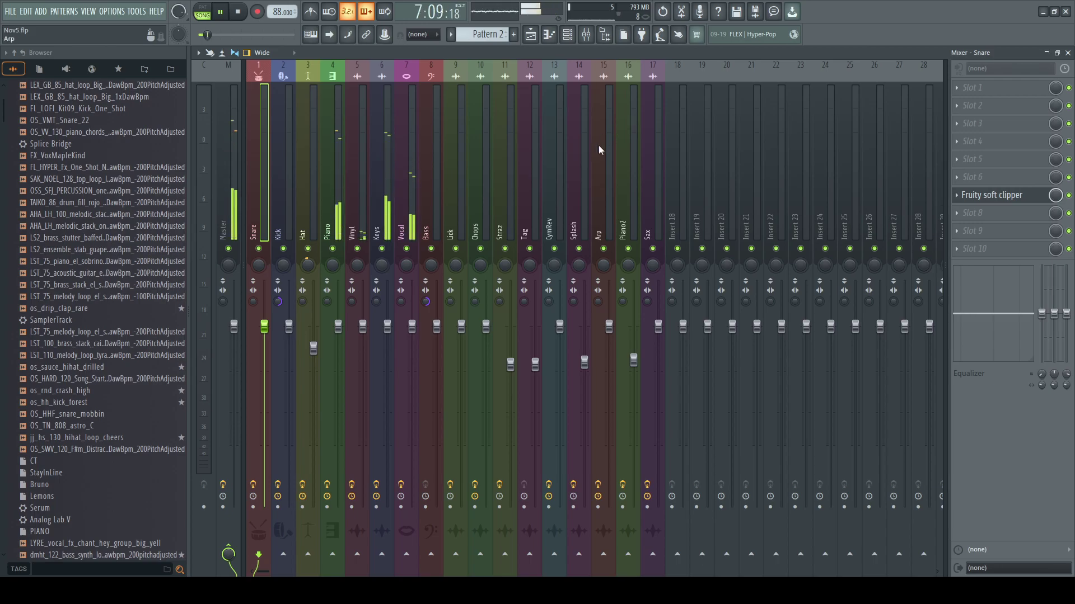
left_click(401, 229)
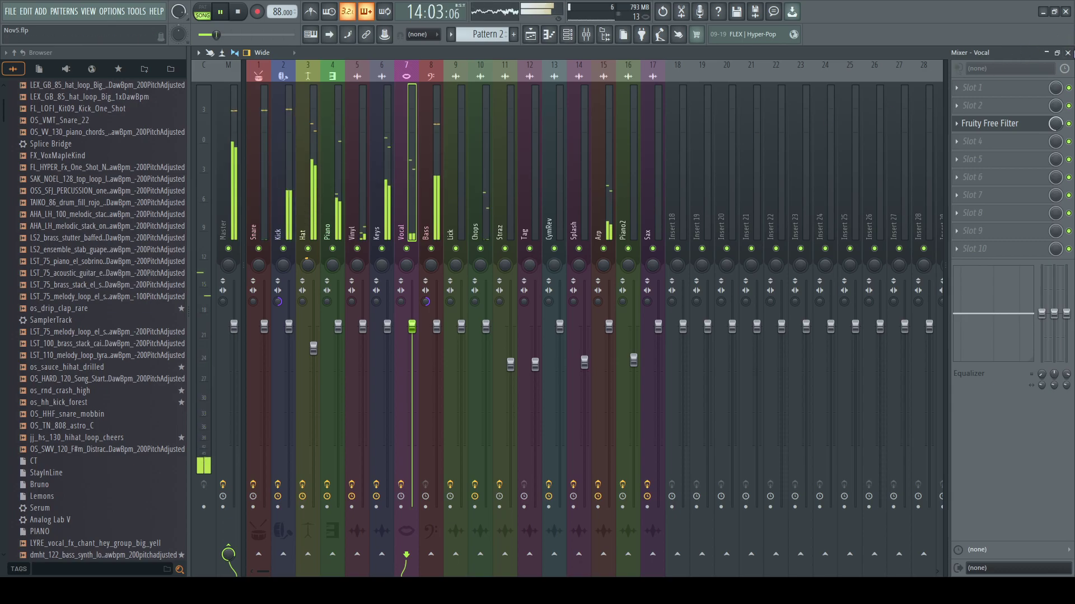
- Examine the playlist's tracks, the Channel rack's channels and the browser's sample list during playback
key("F5")
left_click_drag(932, 63, 936, 63)
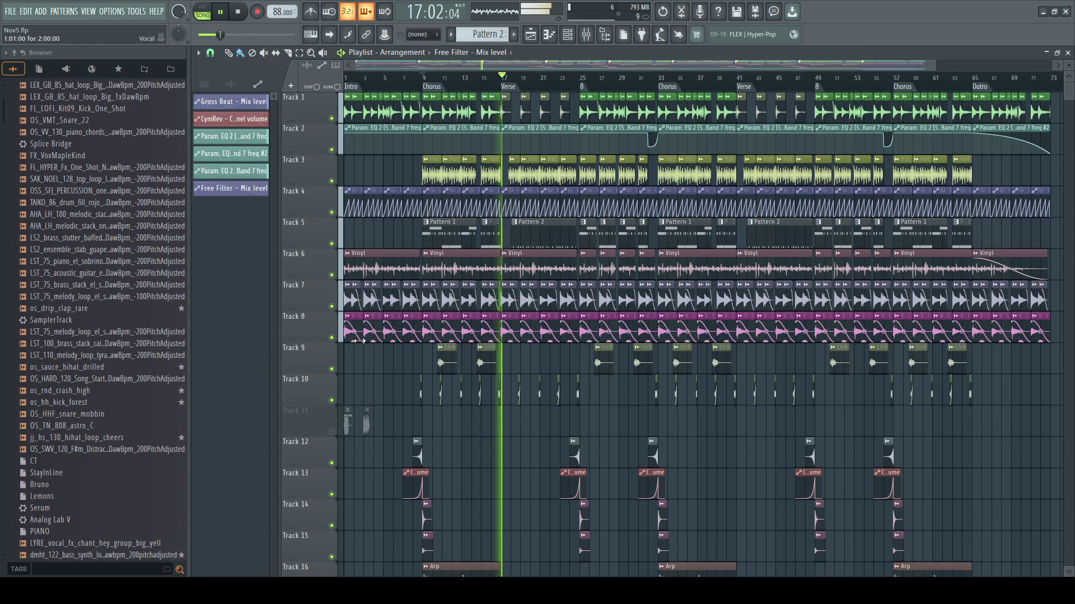
left_click(567, 34)
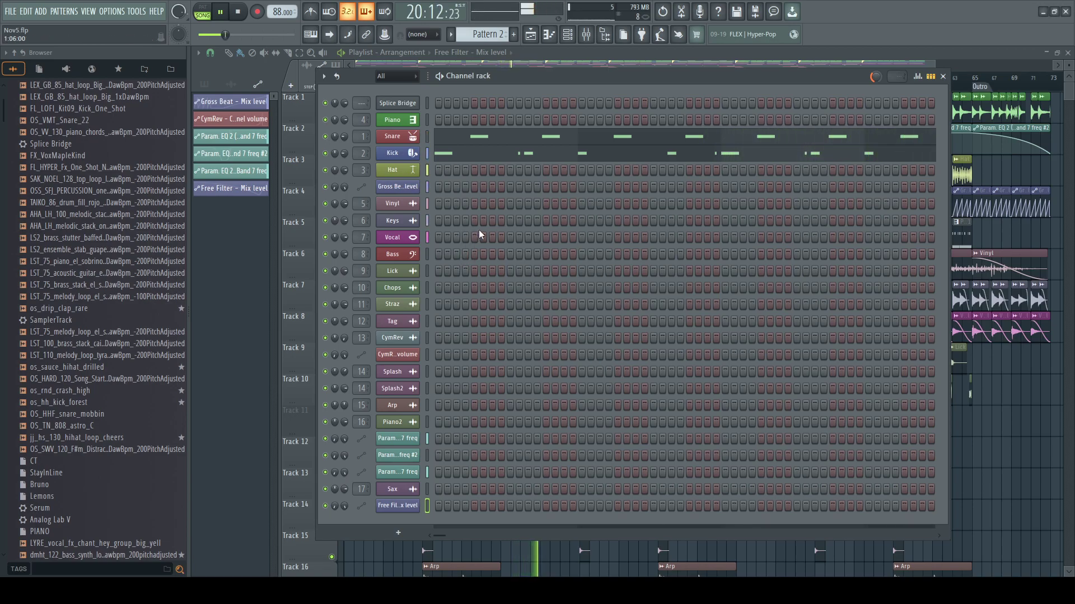
scroll(137, 381, "down", 6)
scroll(137, 380, "down", 1)
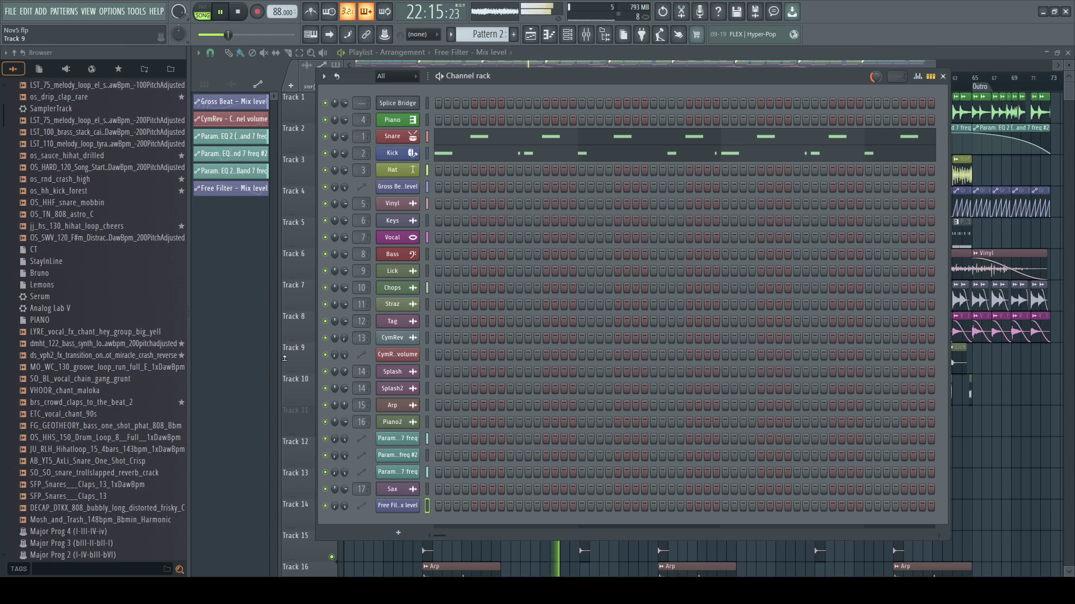
left_click(943, 76)
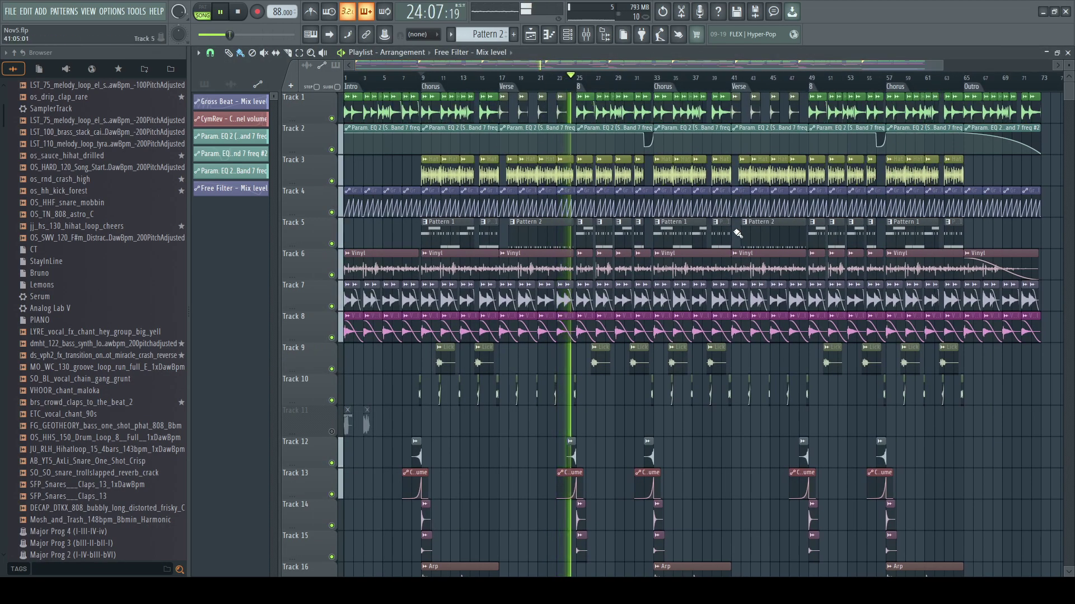
scroll(689, 252, "down", 5)
scroll(701, 266, "up", 5)
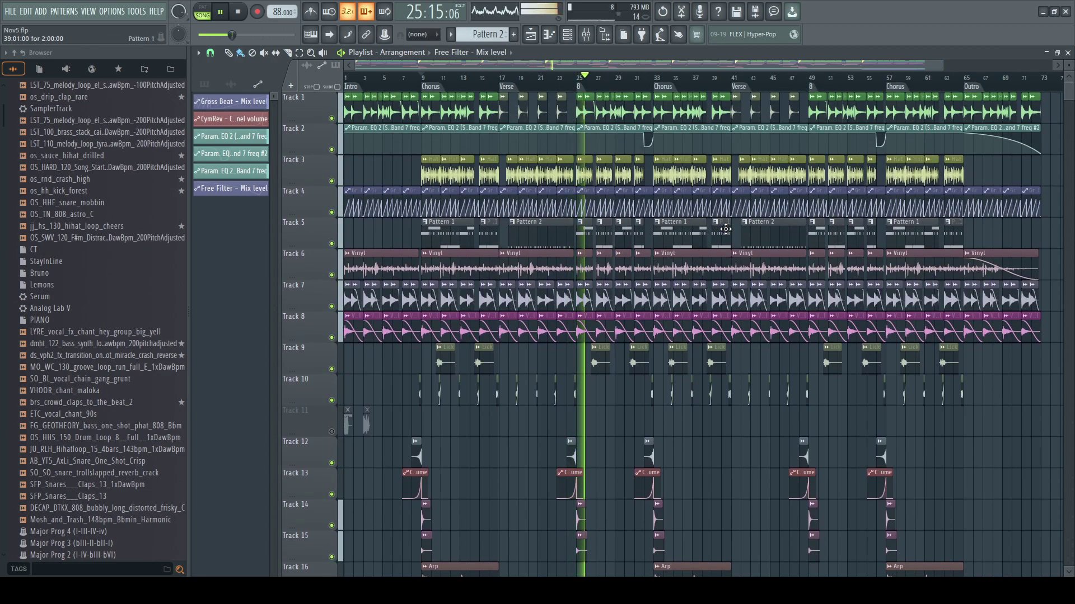
scroll(716, 228, "down", 1)
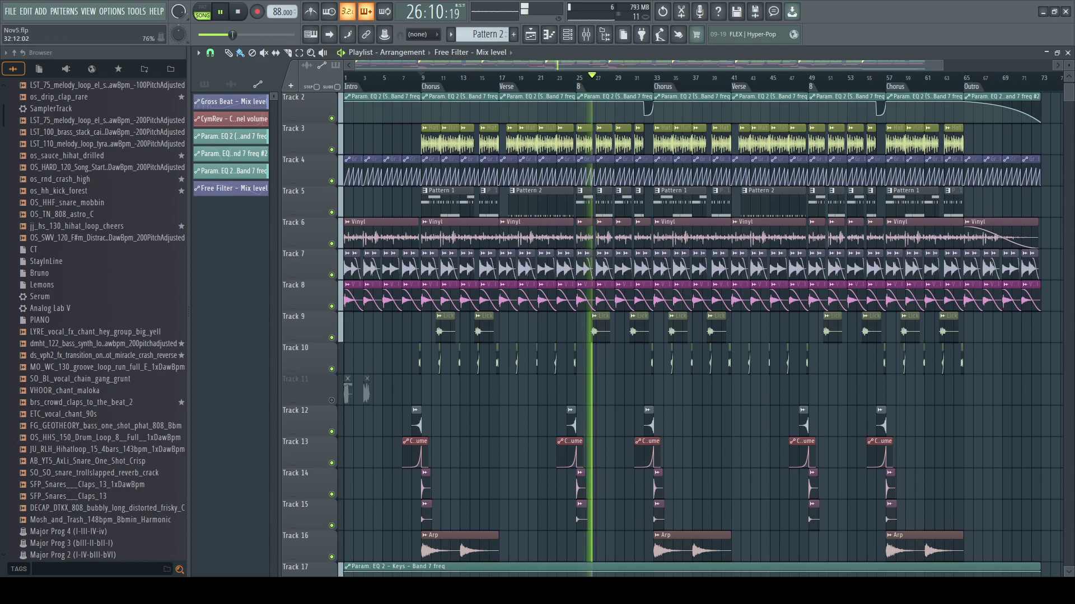
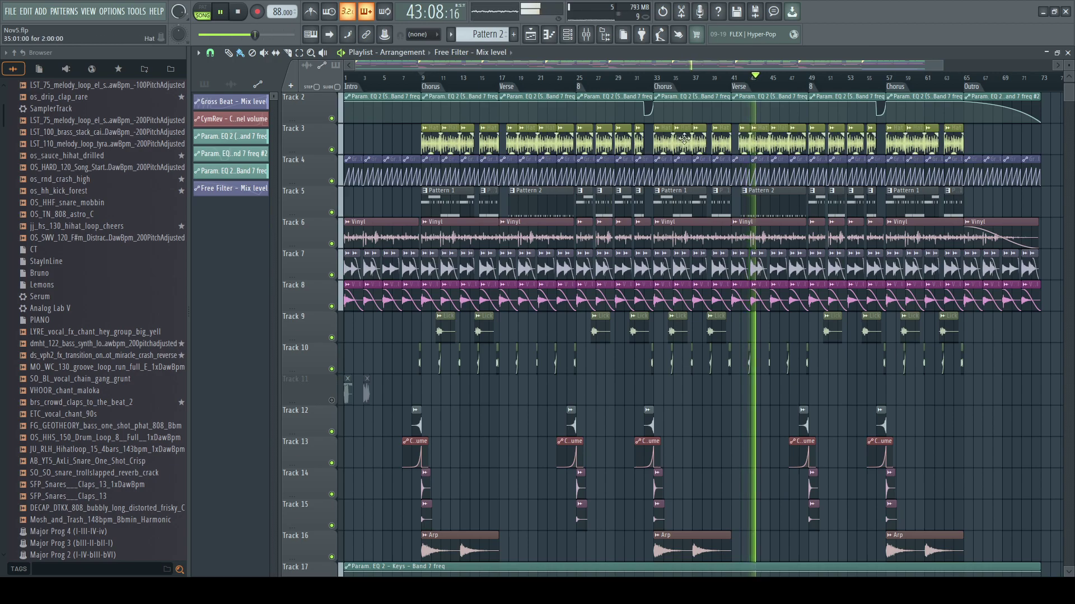
- Restart playback from the second Chorus at bar 33, listen briefly and stop
key("space")
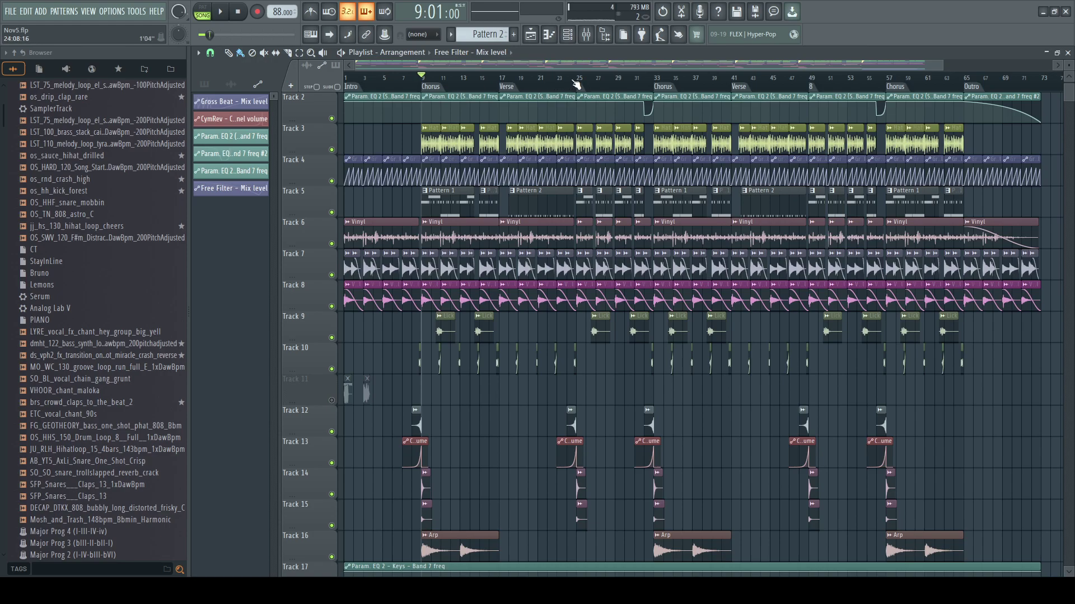
left_click(671, 82)
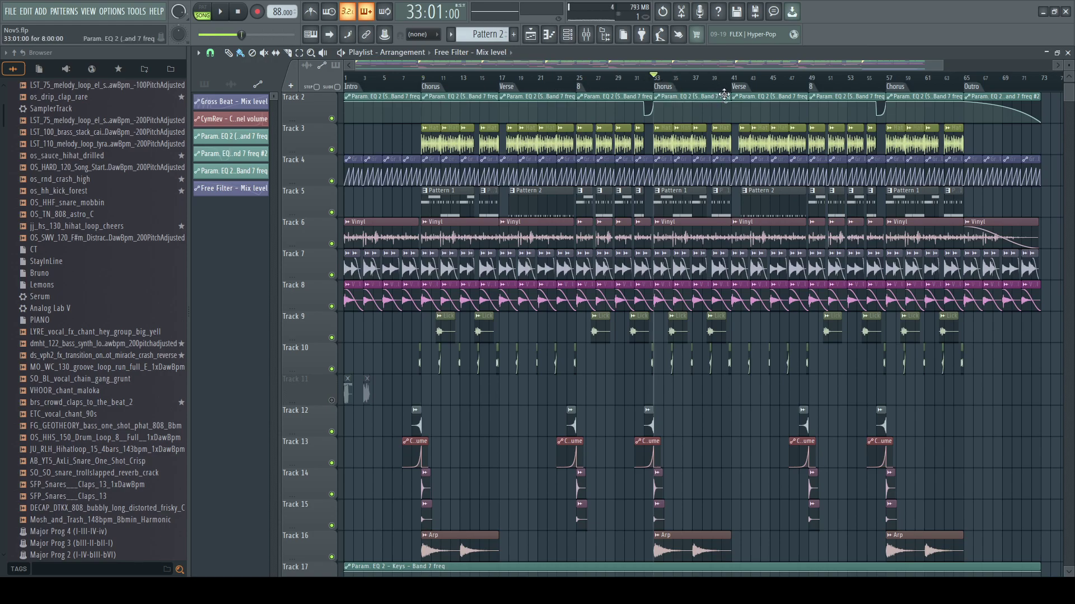
key("space")
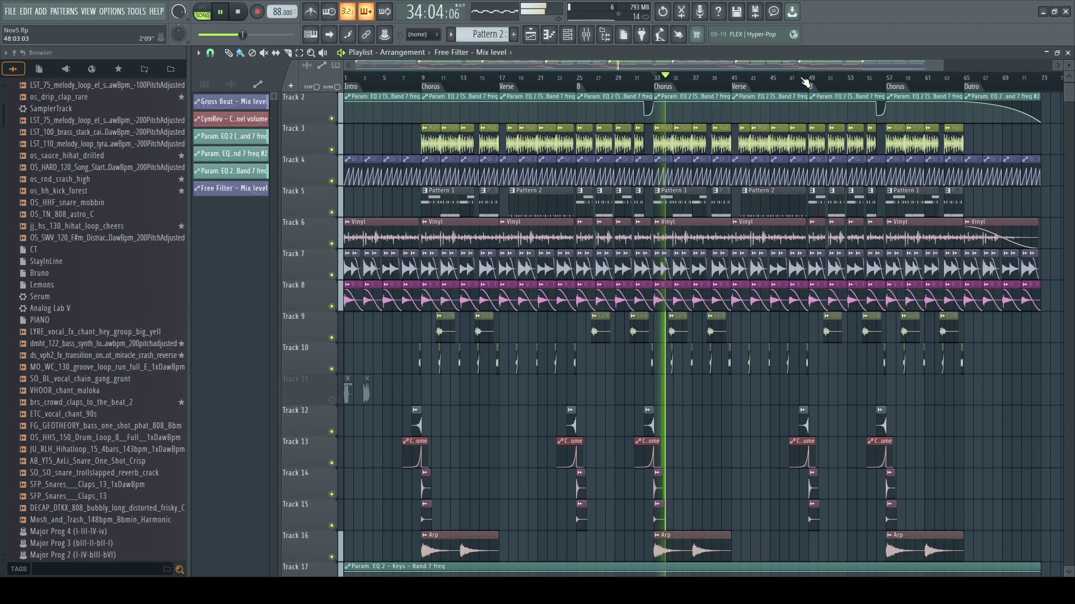
key("space")
- Inspect the effect chain on the Chops mixer track and return to the playlist
left_click(583, 35)
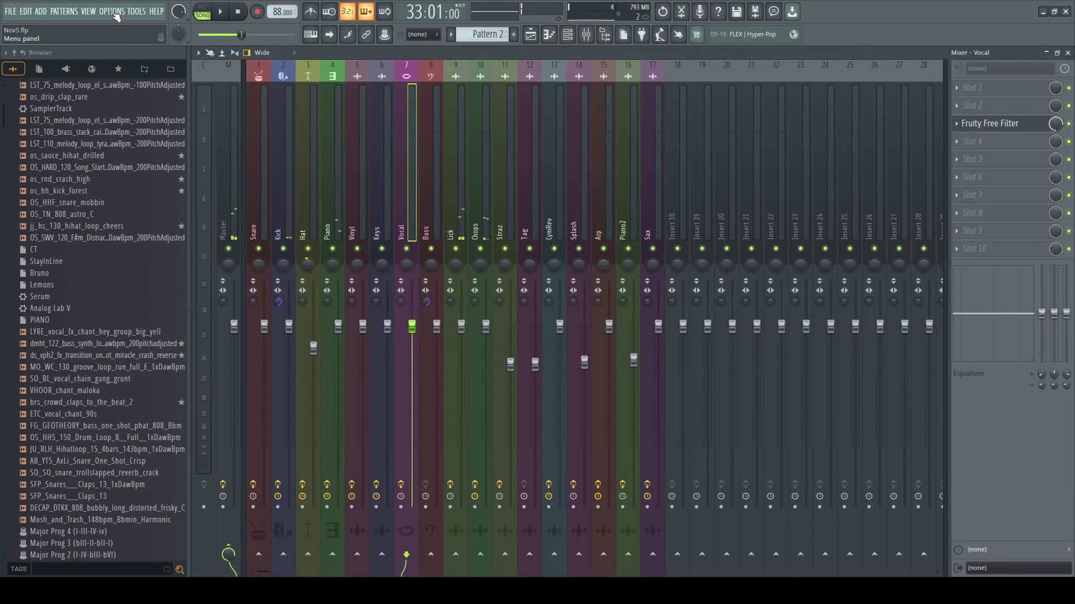
left_click(230, 147)
left_click(481, 160)
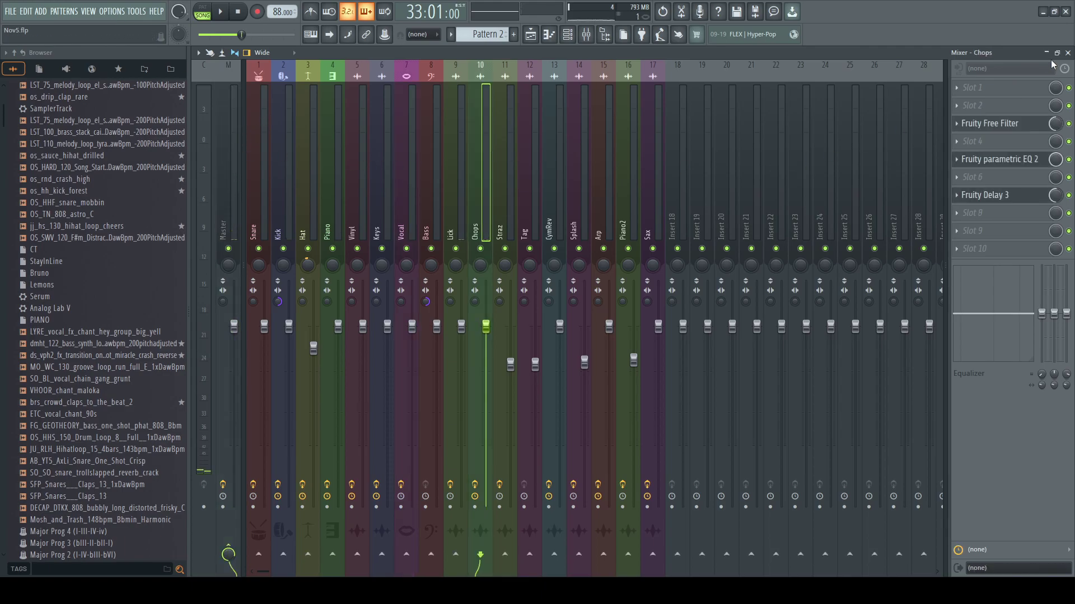
left_click(1067, 52)
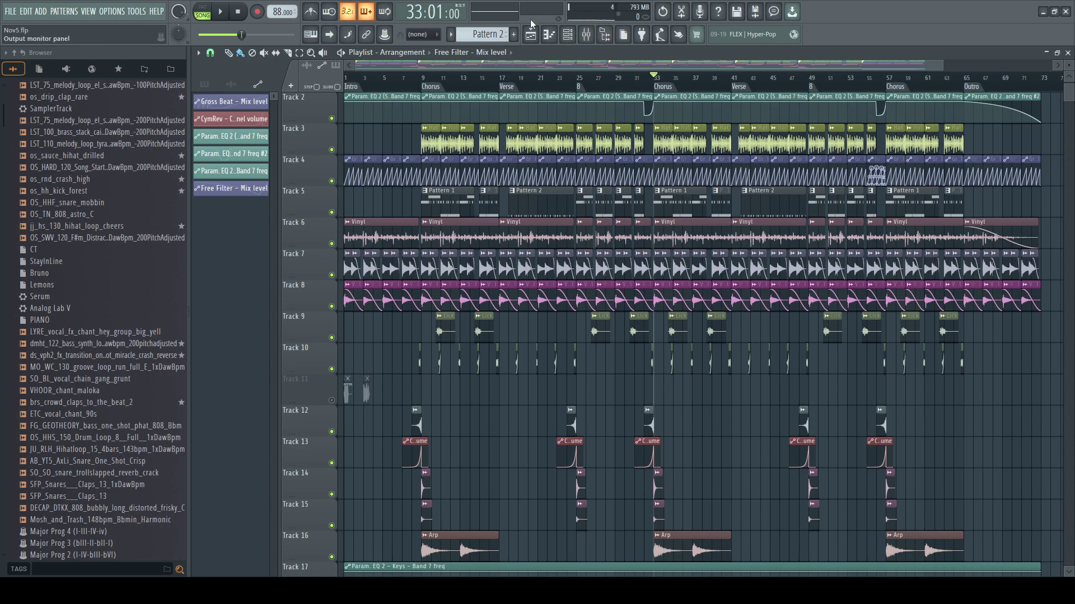
left_click(588, 39)
left_click(588, 37)
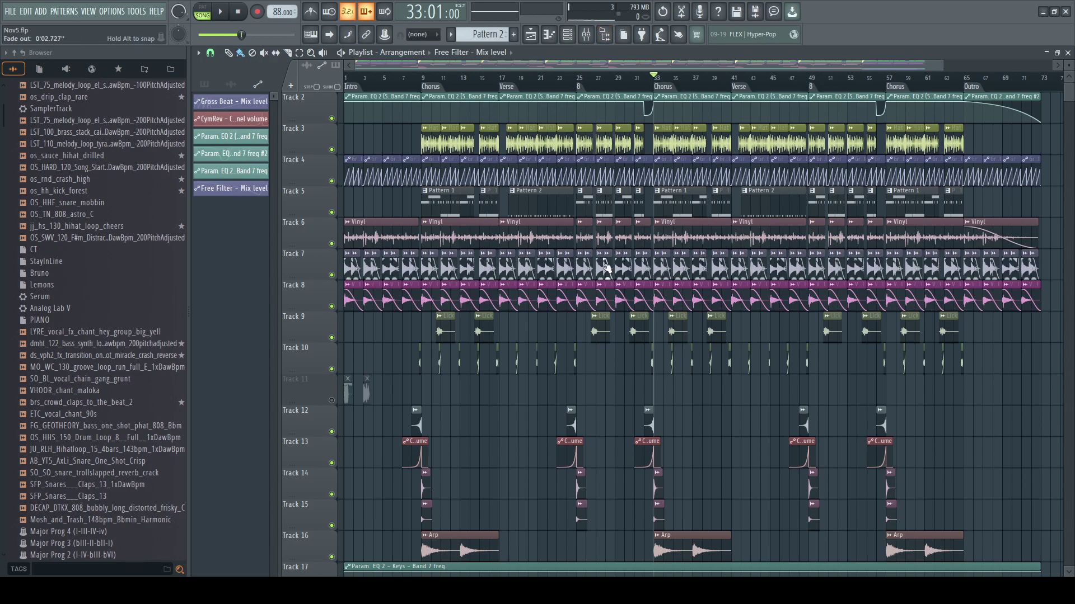
- Solo Track 1, listen to its piano clips from the Intro, and view the whole arrangement
scroll(625, 168, "up", 1)
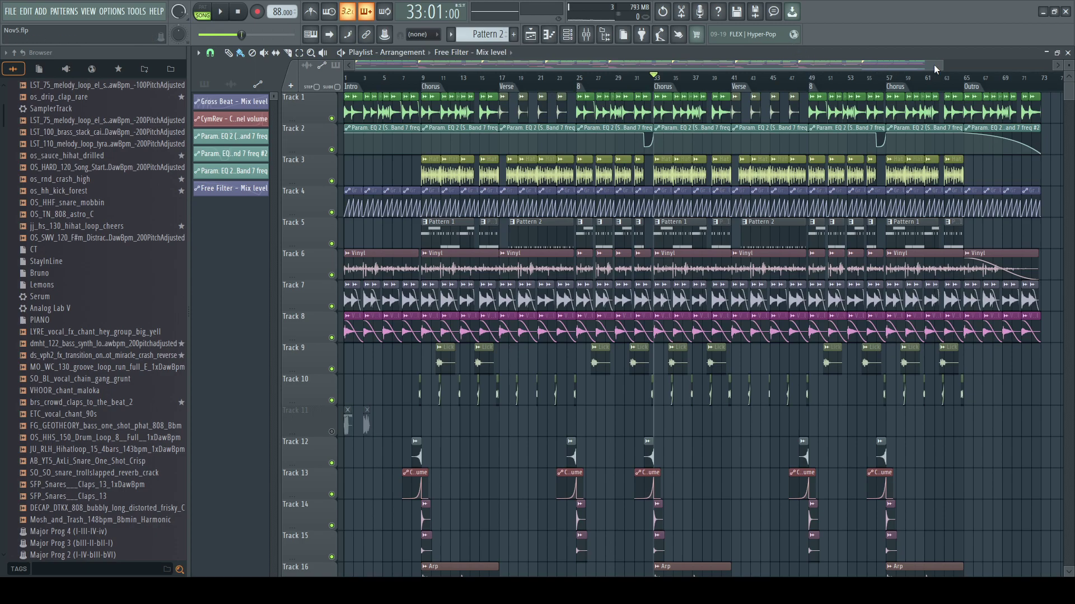
left_click_drag(940, 65, 555, 67)
right_click(330, 120)
key("space")
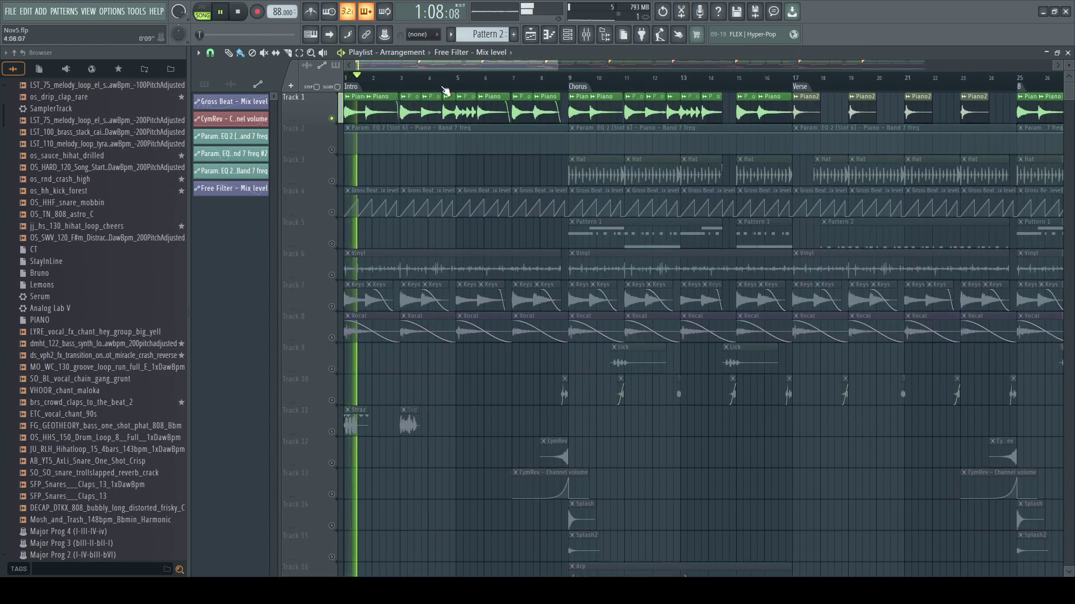
mouse_move(530, 65)
left_mouse_down()
mouse_move(539, 63)
mouse_move(515, 65)
left_mouse_up()
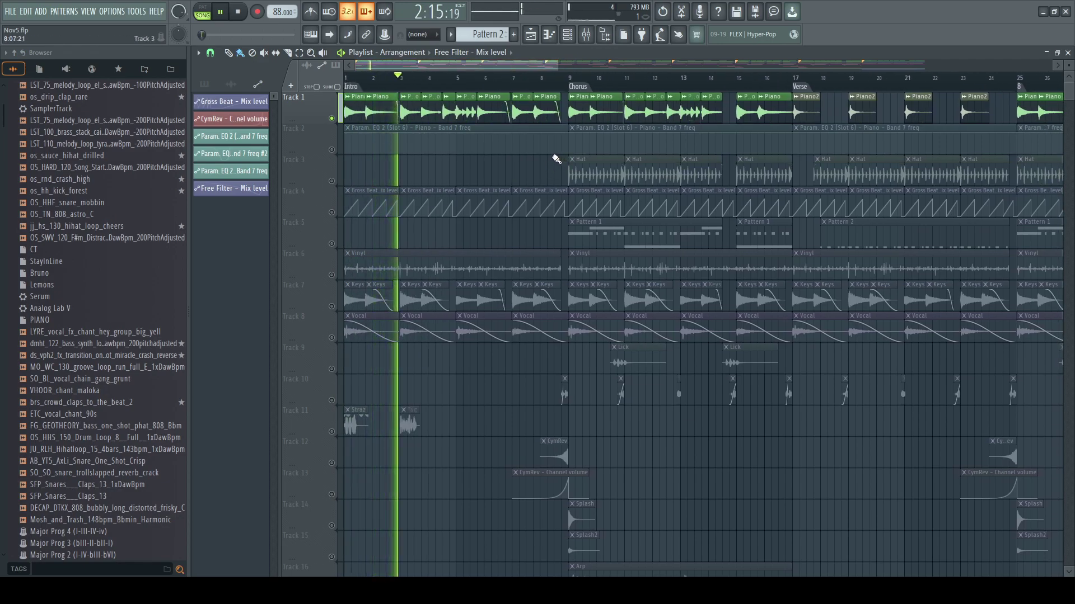
left_click_drag(555, 62, 939, 62)
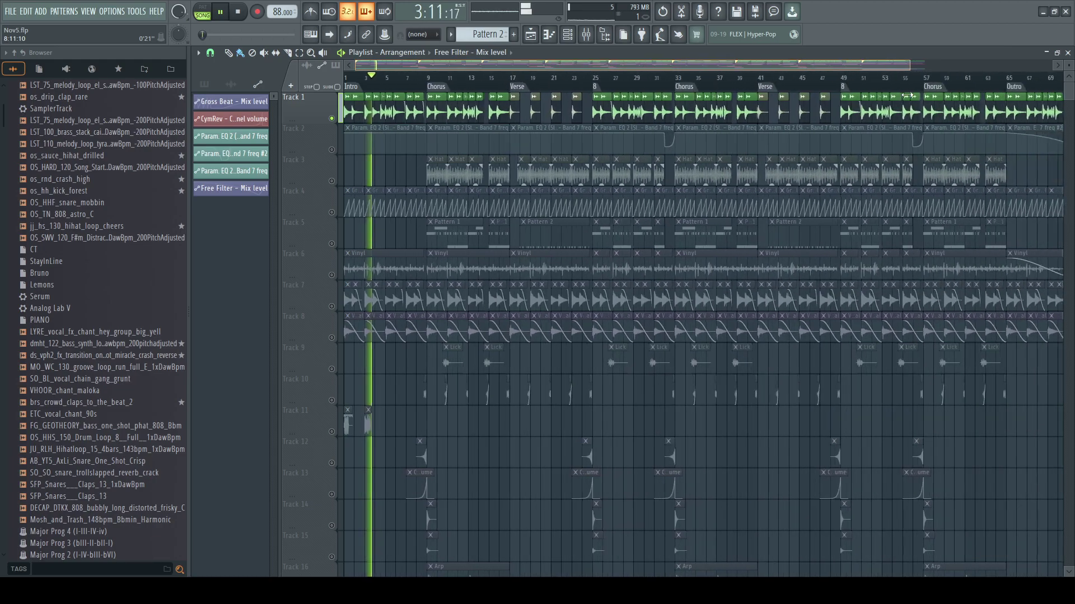
- Unsolo Track 1 to re-enable all playlist tracks and replay the song from the first Chorus at bar 9
right_click(341, 119)
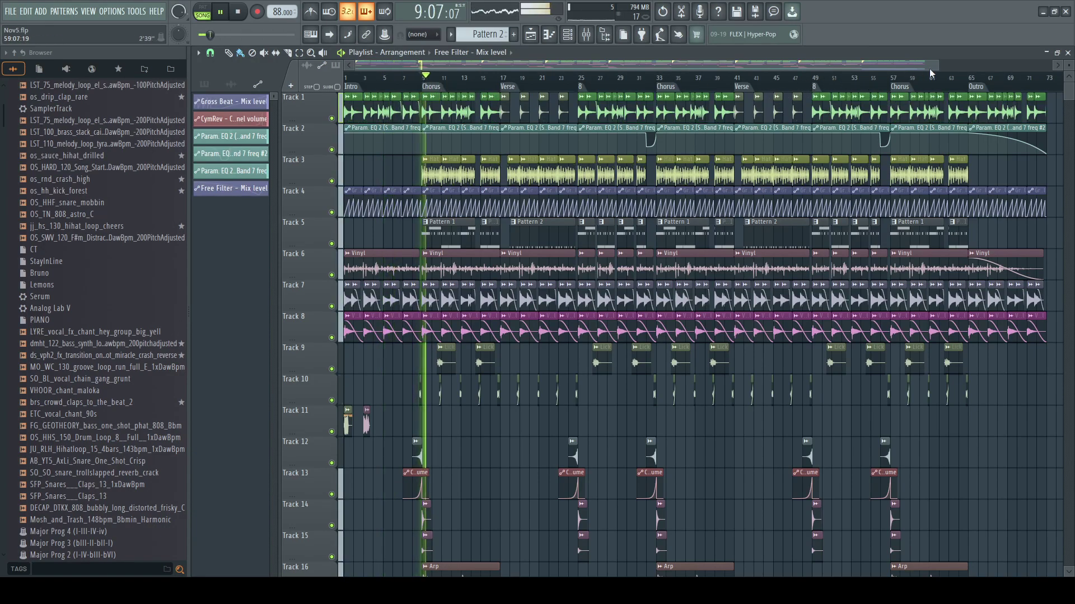
left_click_drag(940, 64, 944, 65)
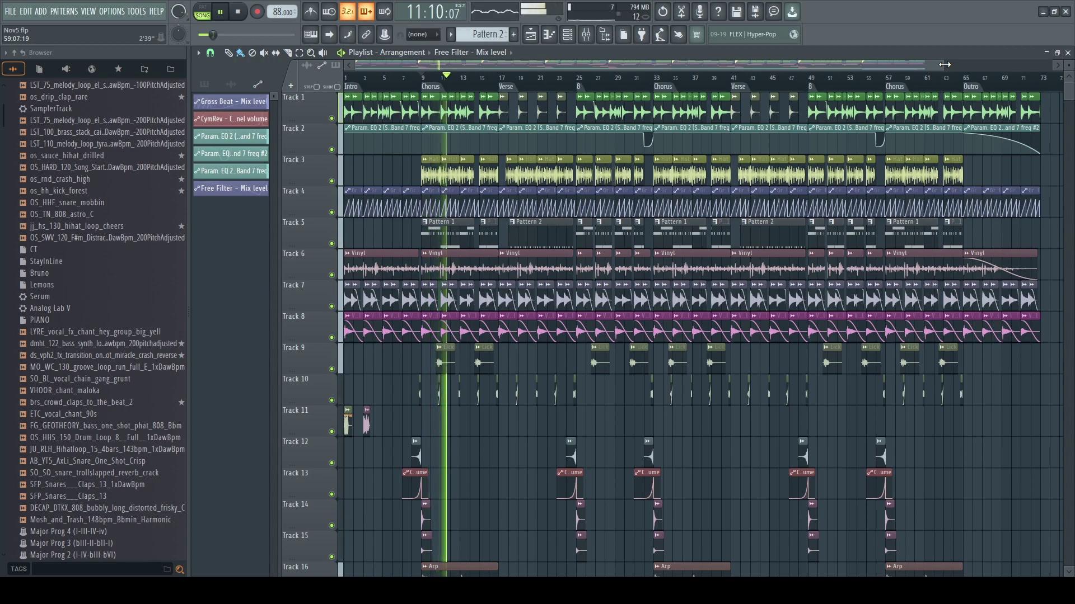
key("space")
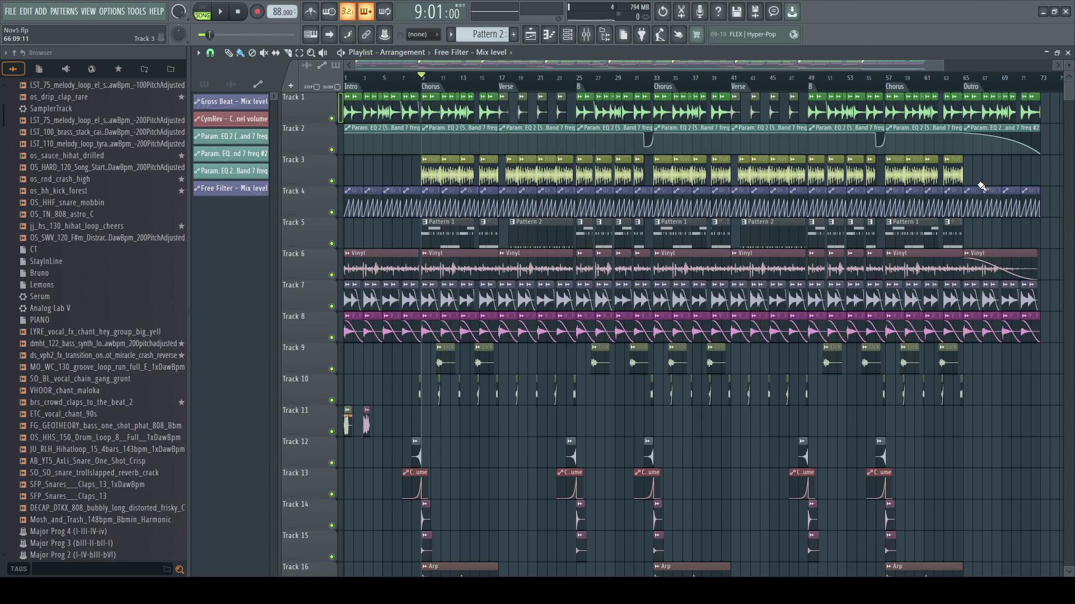
key("space")
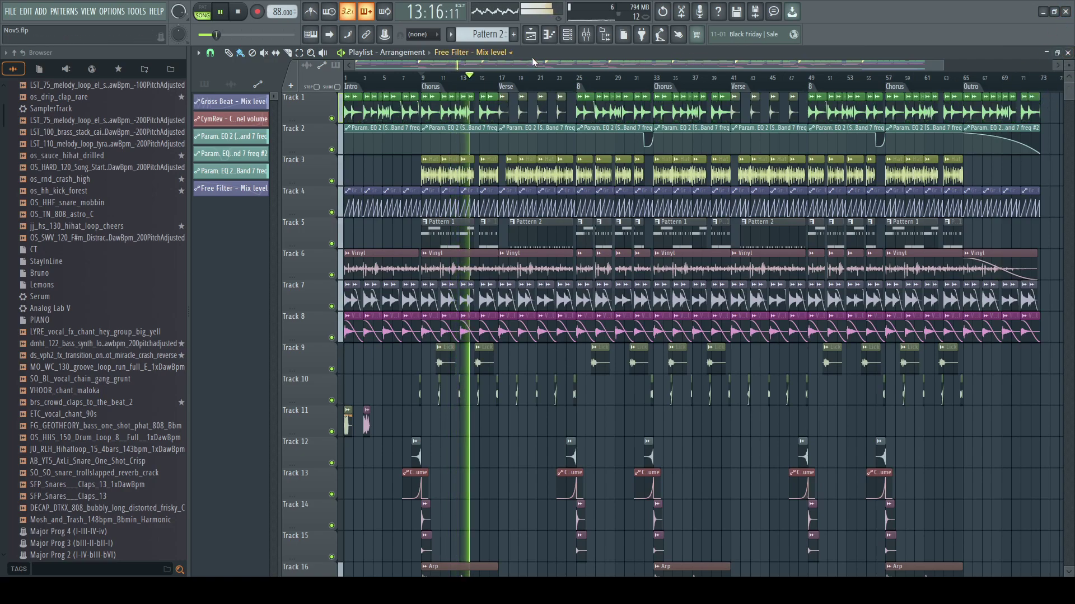
- Examine the full channel list while replaying from bar 9, and look through the browser's sample list
left_click(567, 34)
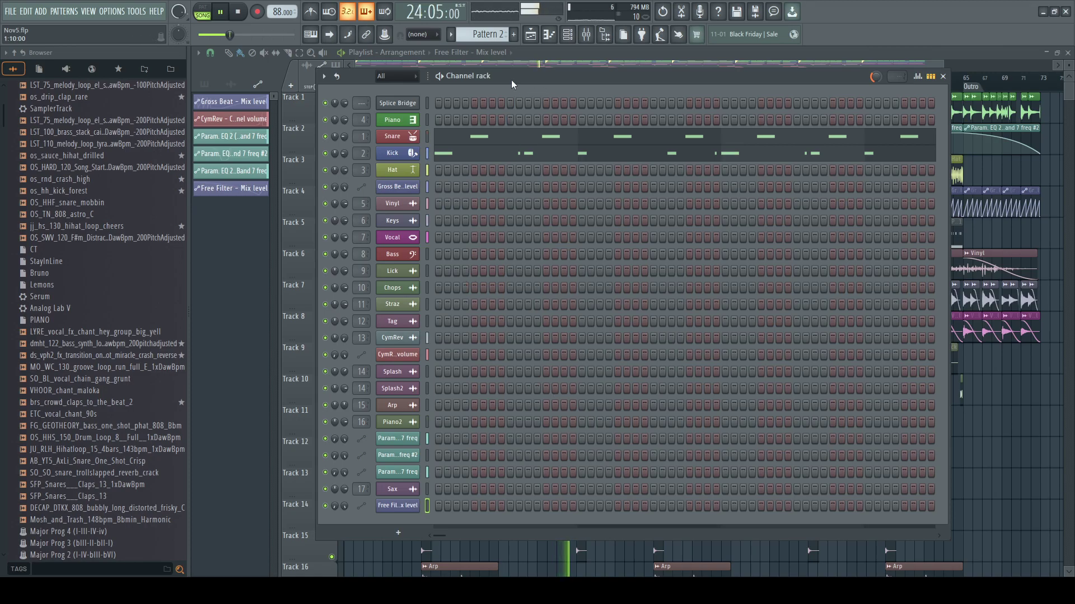
key("space")
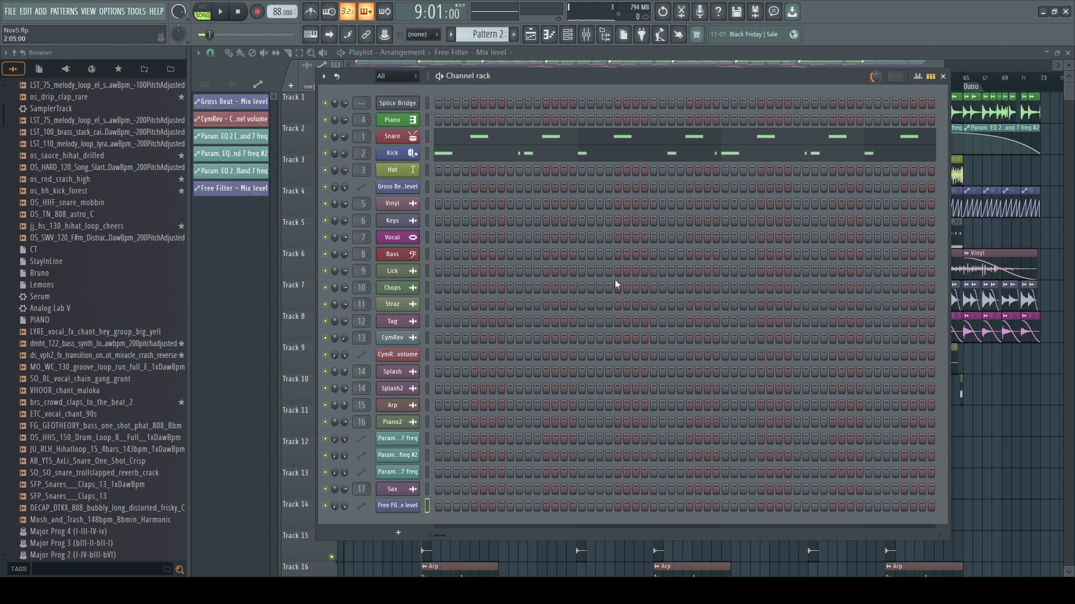
key("space")
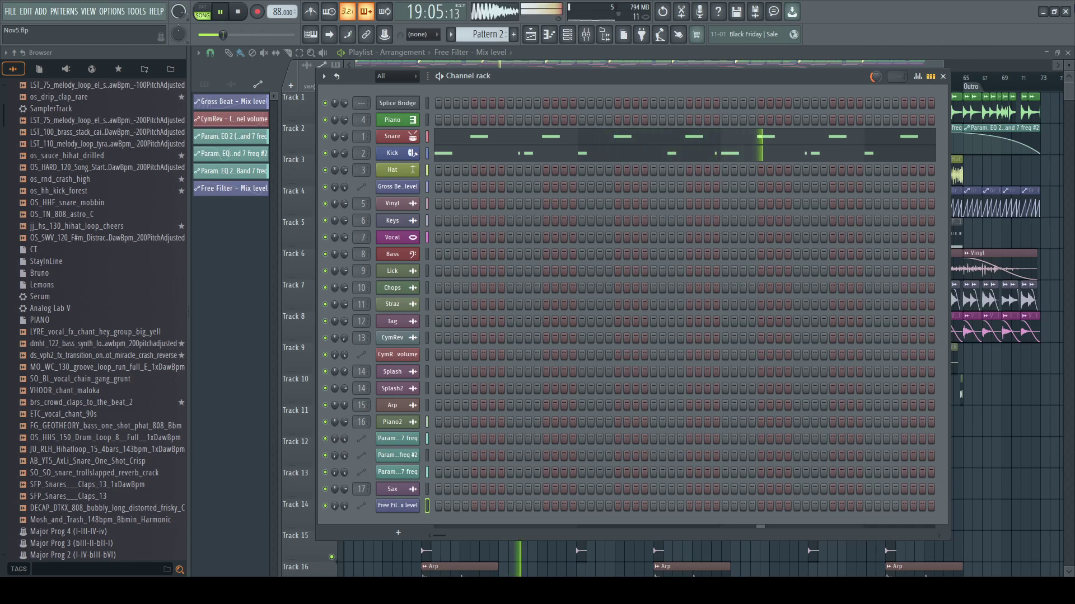
left_click(568, 34)
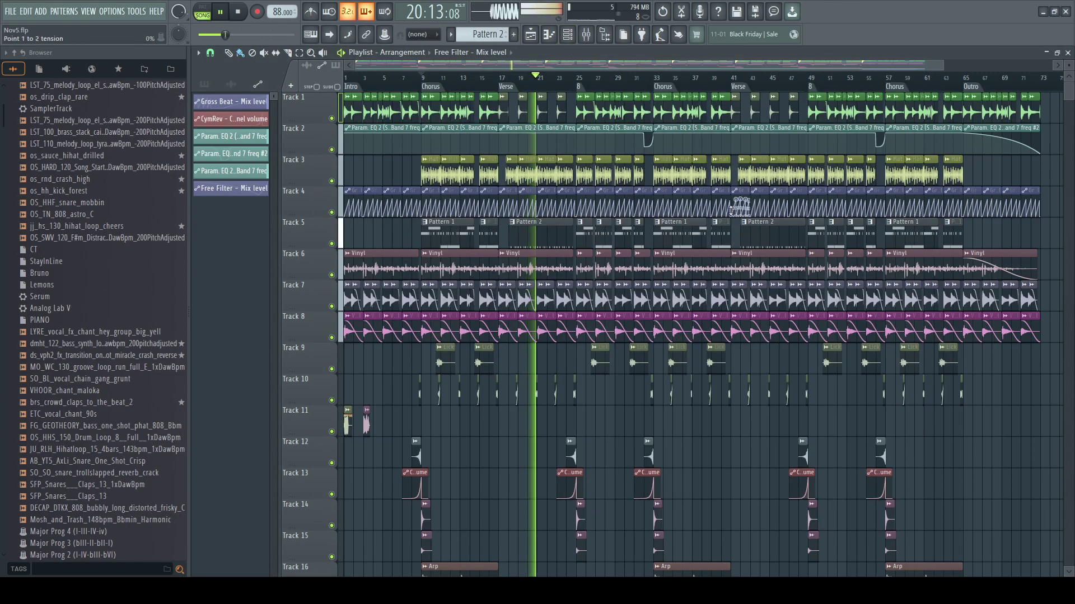
scroll(82, 252, "down", 4)
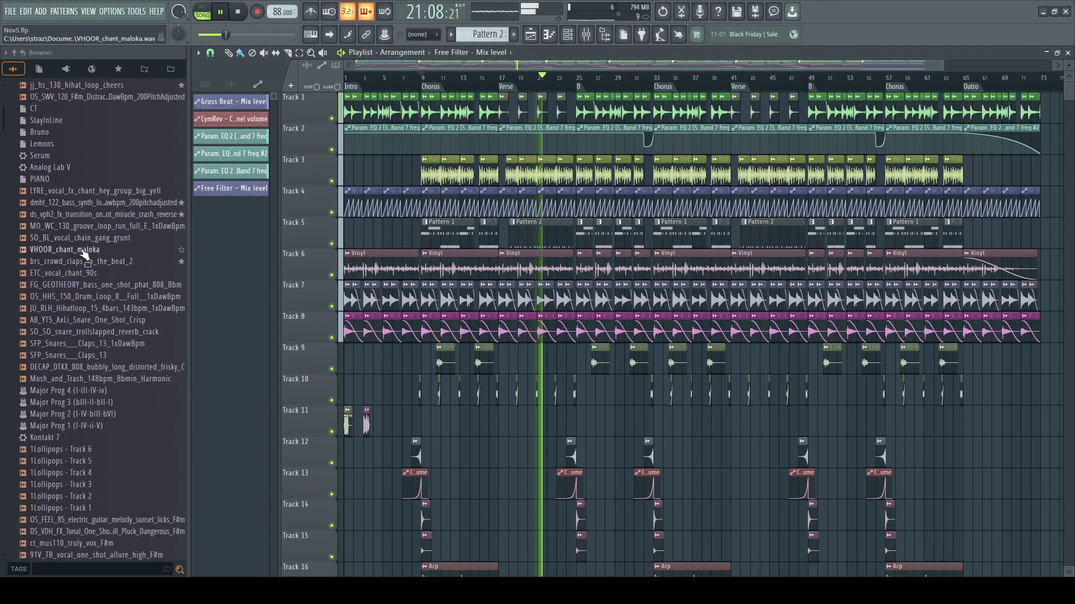
scroll(81, 252, "down", 2)
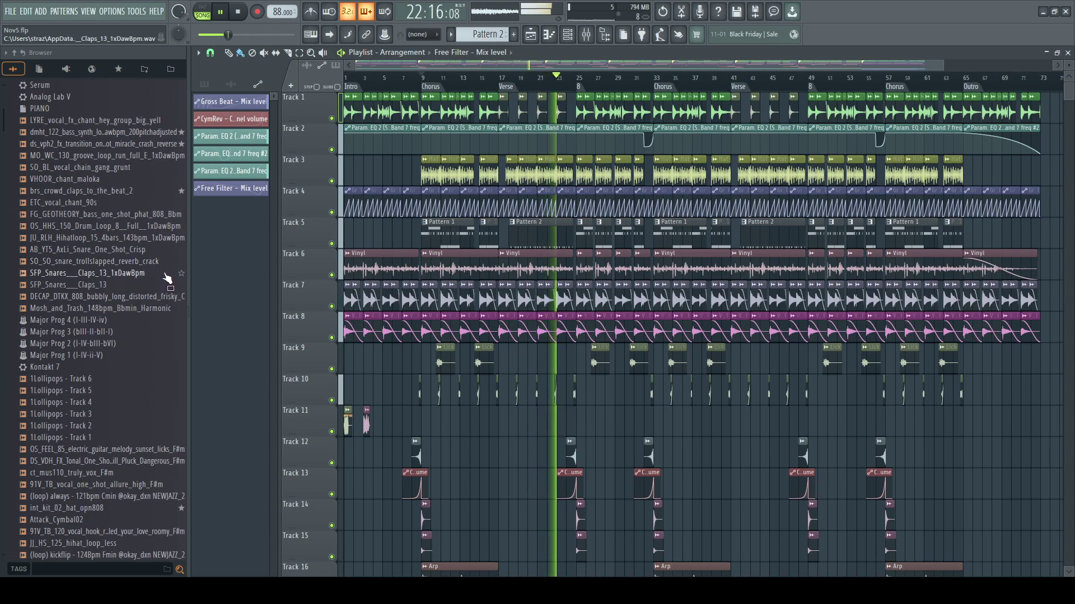
scroll(485, 342, "down", 4)
scroll(536, 337, "up", 4)
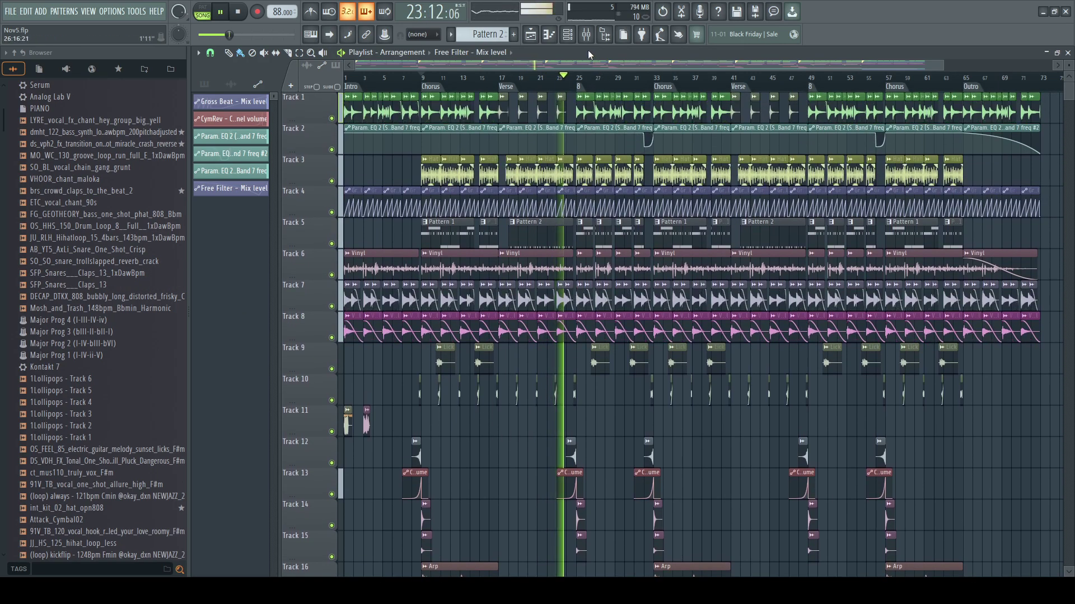
- Inspect the effect chains on the Piano and Keys mixer tracks and close the mixer
left_click(586, 34)
left_click(333, 173)
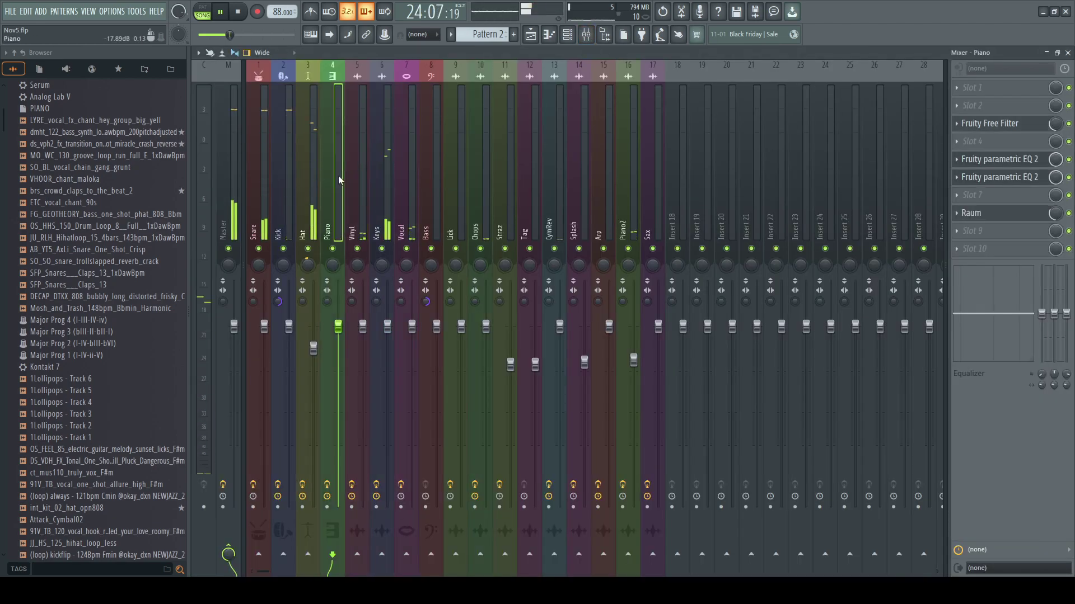
left_click(382, 168)
left_click(1046, 53)
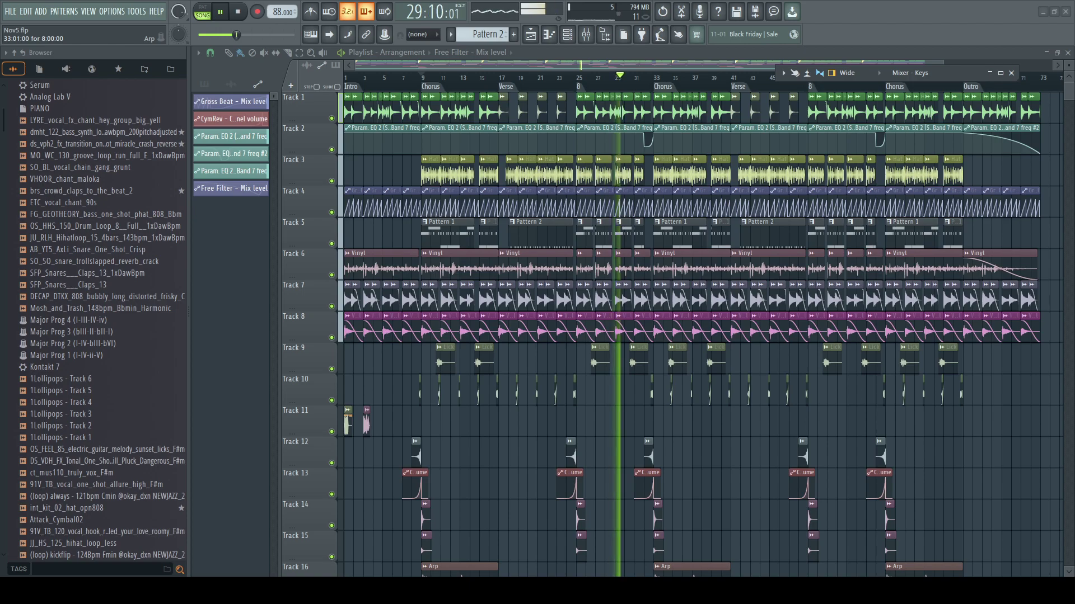
left_click(1010, 72)
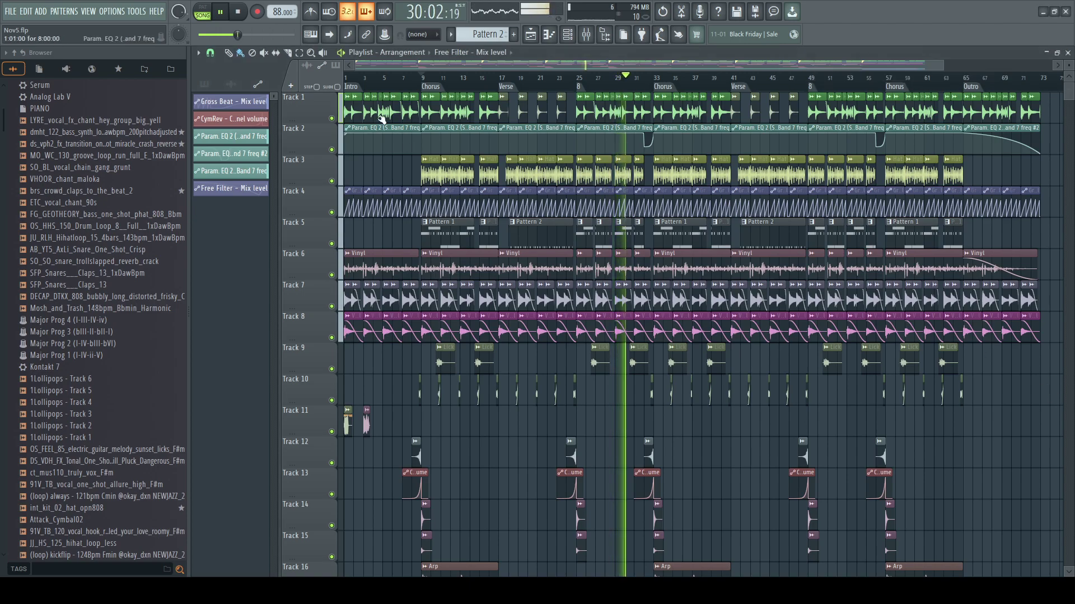
- Select the Intro at bars 1 to 9 for looped playback and mute Track 11
left_click(354, 82)
left_click(331, 432)
scroll(666, 566, "down", 2)
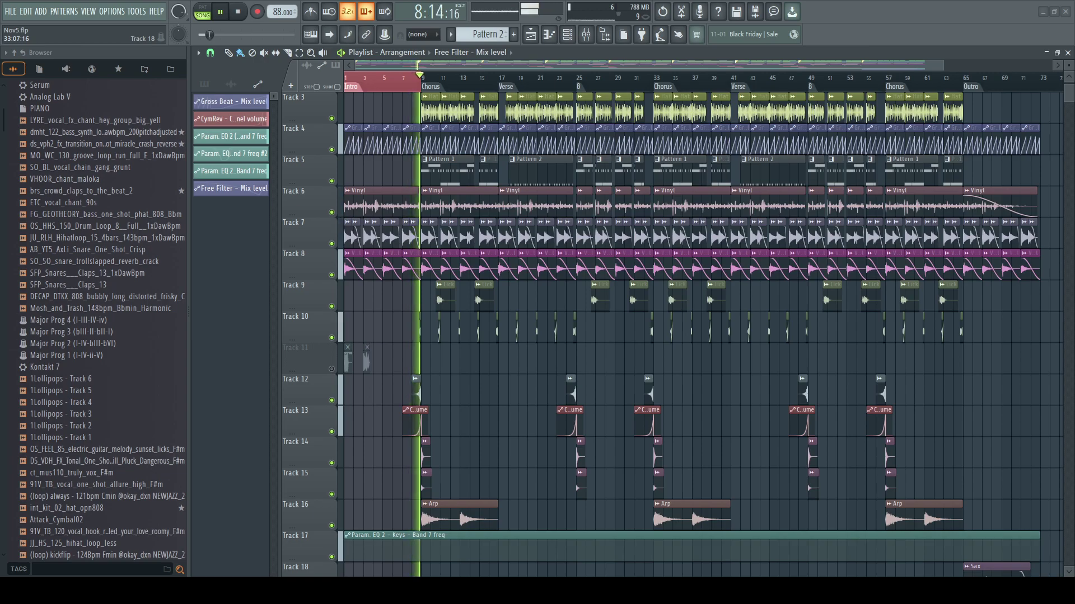
- Place the walkdown piano chord one-shot at bar 1 on Track 20 and rename its channel Shot
left_click_drag(1029, 421, 335, 347)
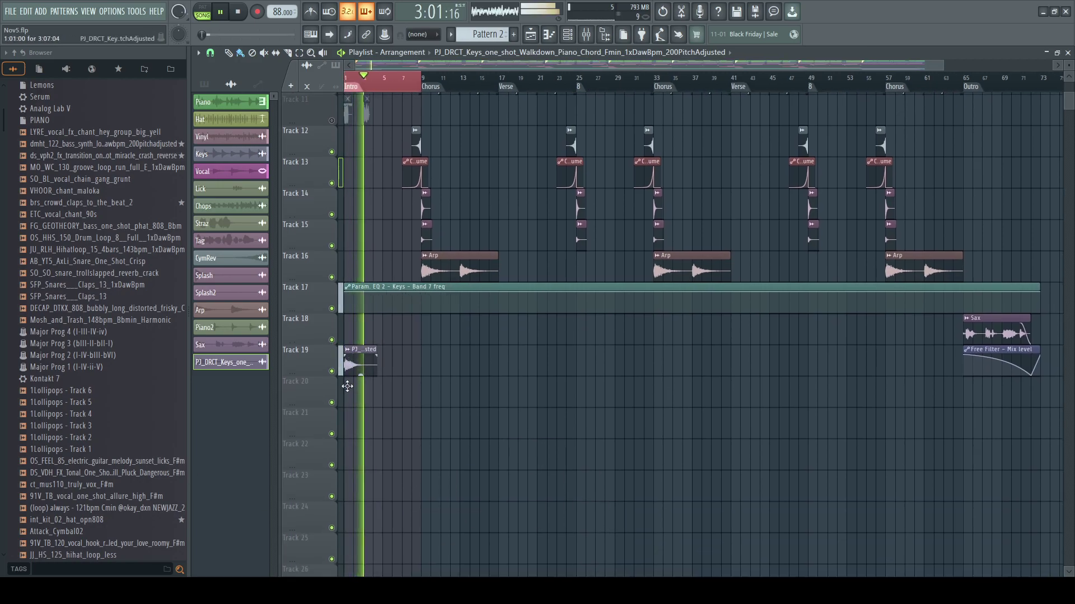
left_click_drag(347, 386, 348, 394)
left_click(567, 34)
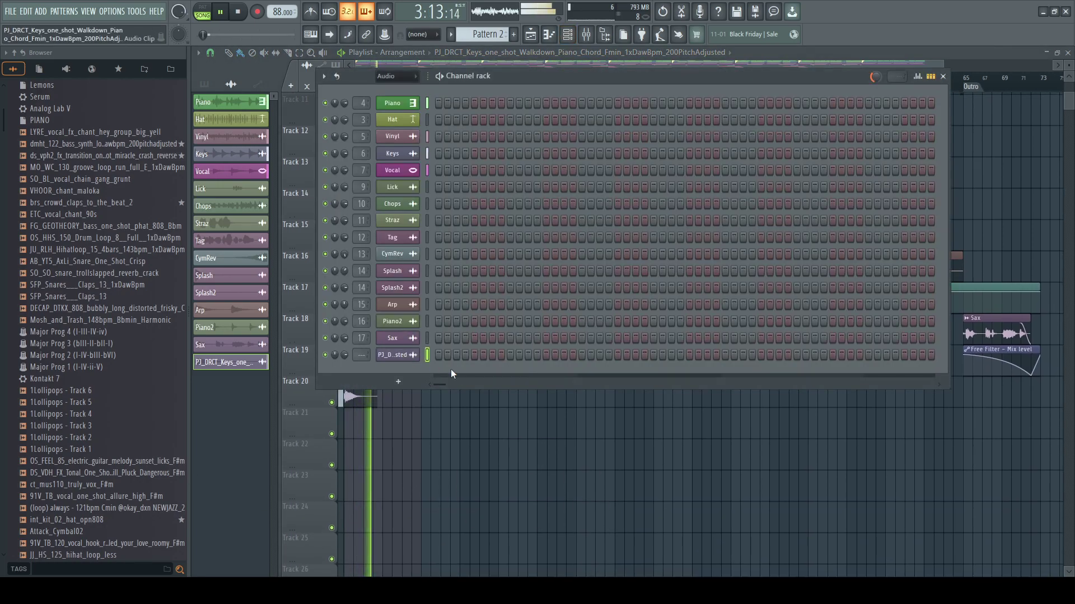
type("Shot")
key("Return")
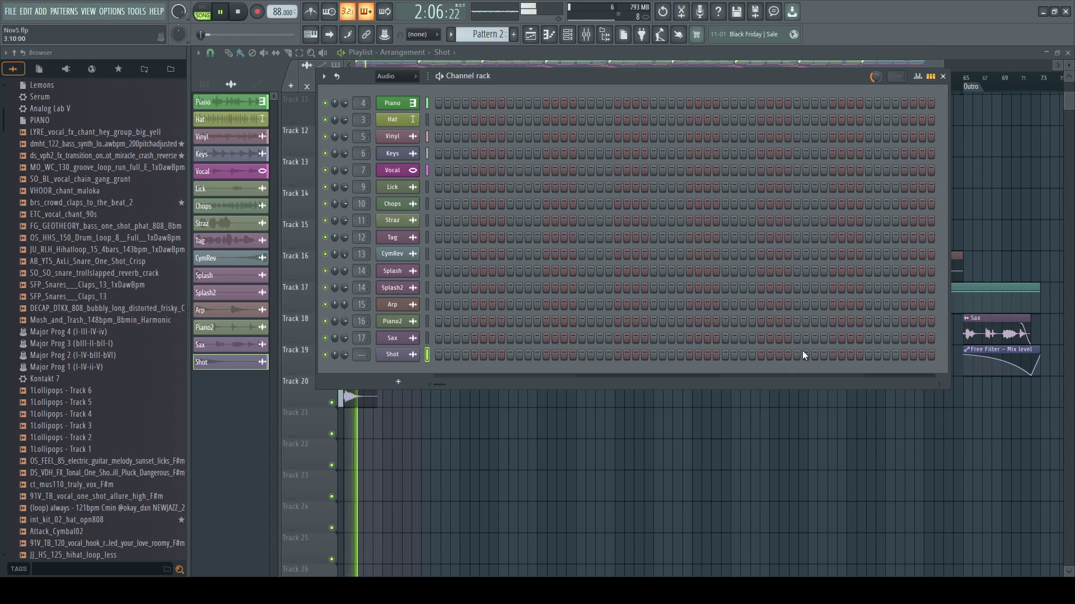
- Link the Shot channel to mixer insert 18
key("space")
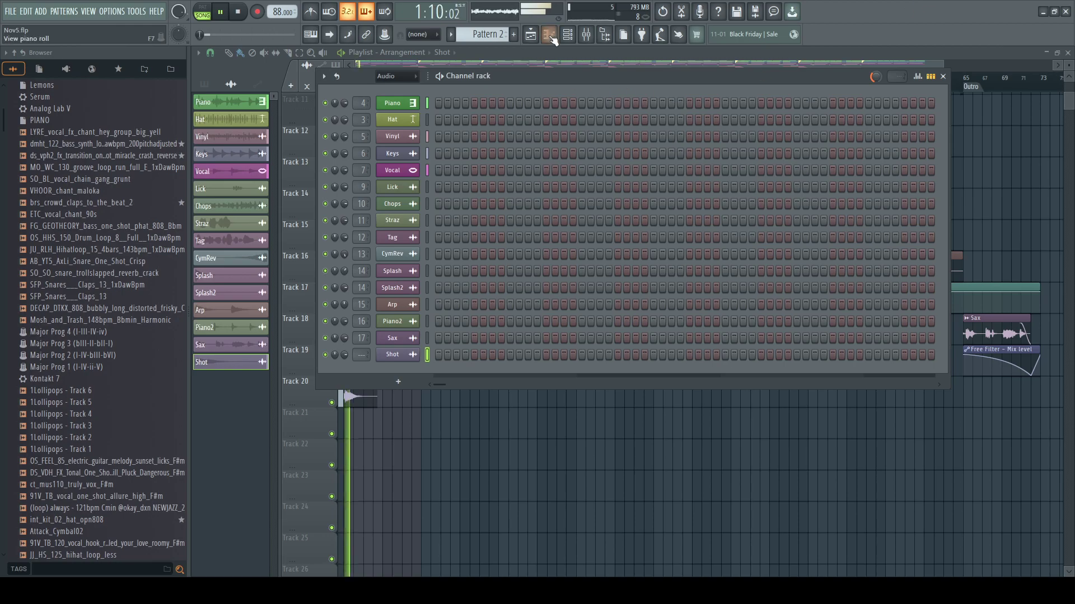
left_click(549, 34)
left_click(549, 34)
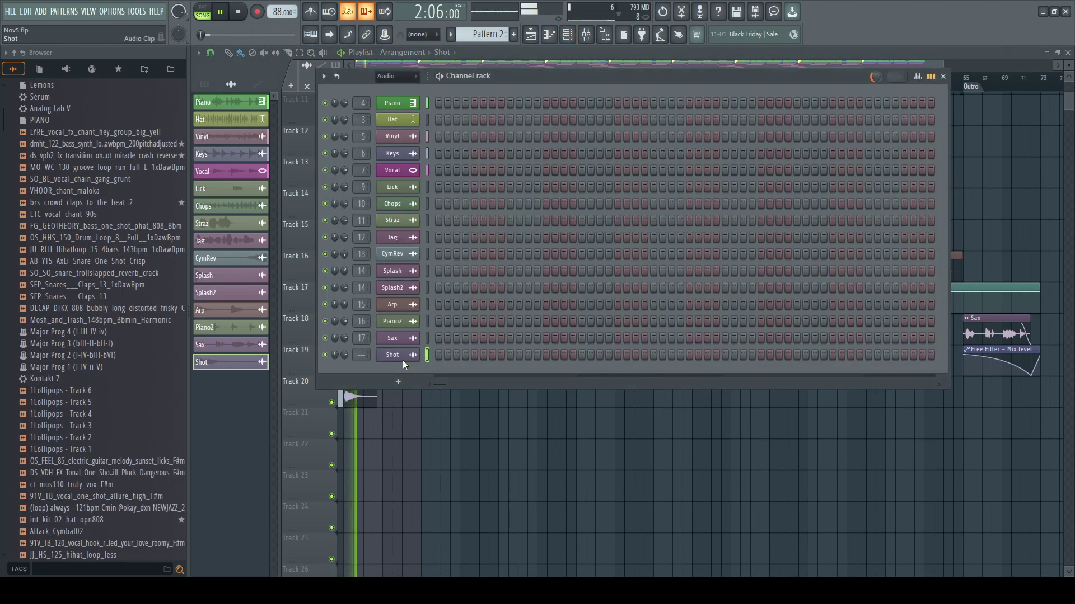
left_click(386, 360)
left_click(587, 34)
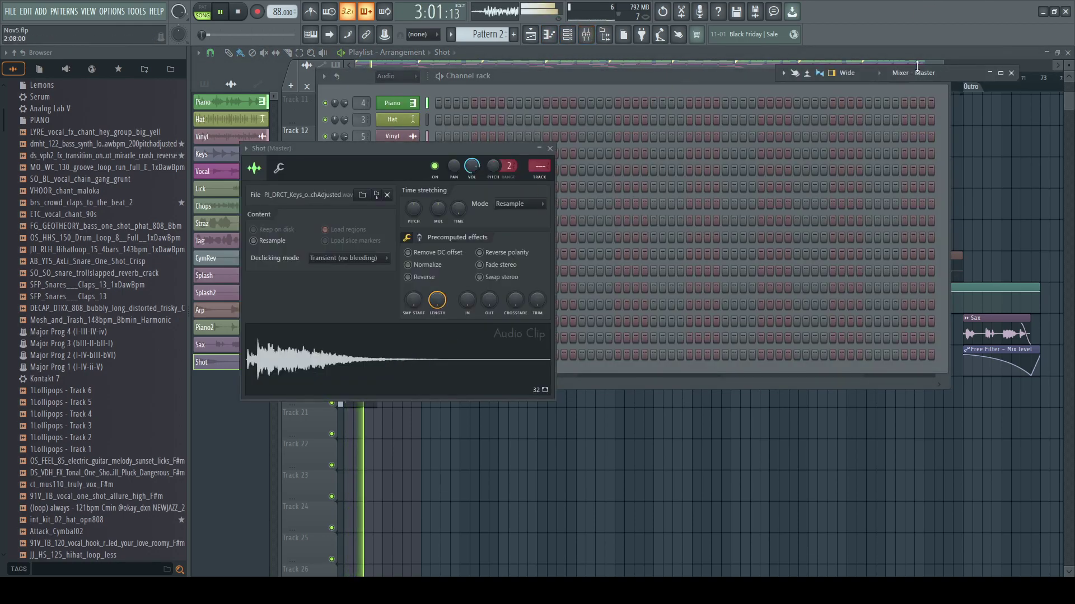
left_click(992, 73)
left_click(996, 74)
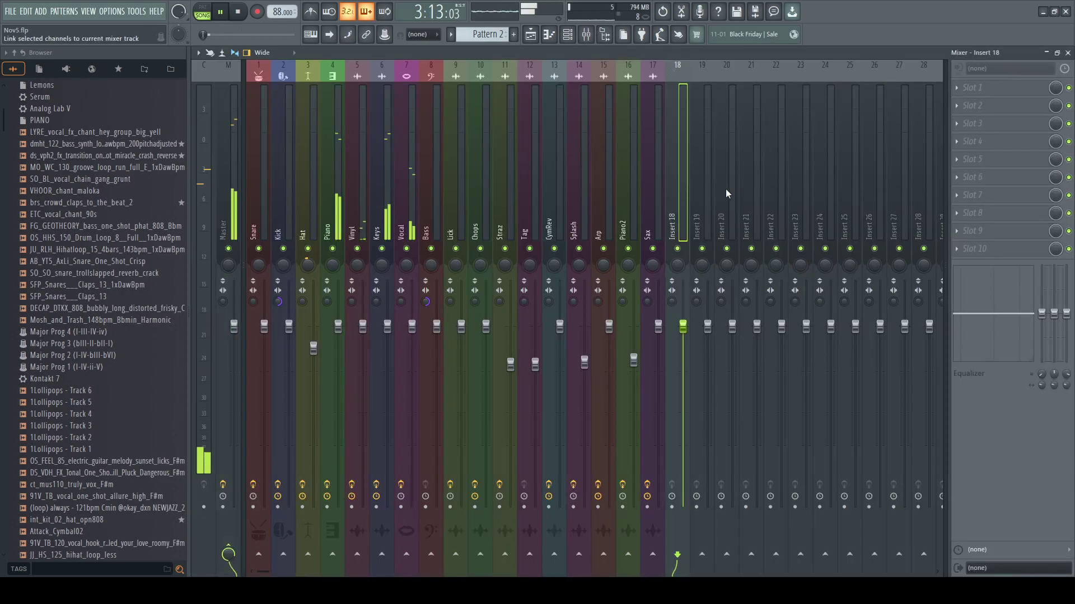
key("ctrl+l")
- Load Fruity Free Filter in slot 2 of the Shot mixer track, set a band pass at 8139 Hz with reduced mix, and replay the Intro
key("space")
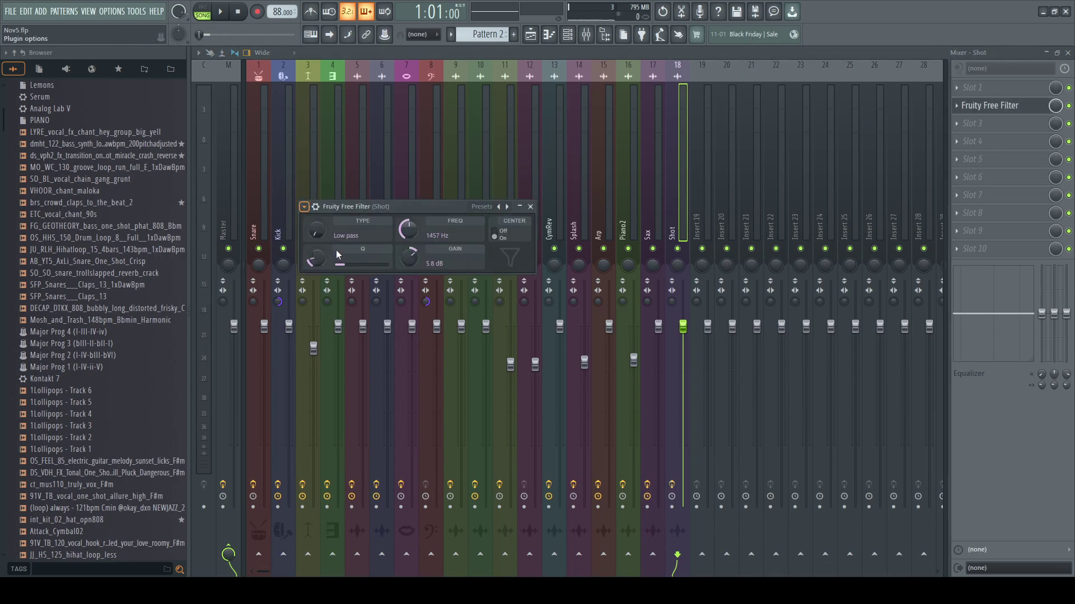
left_click(664, 207)
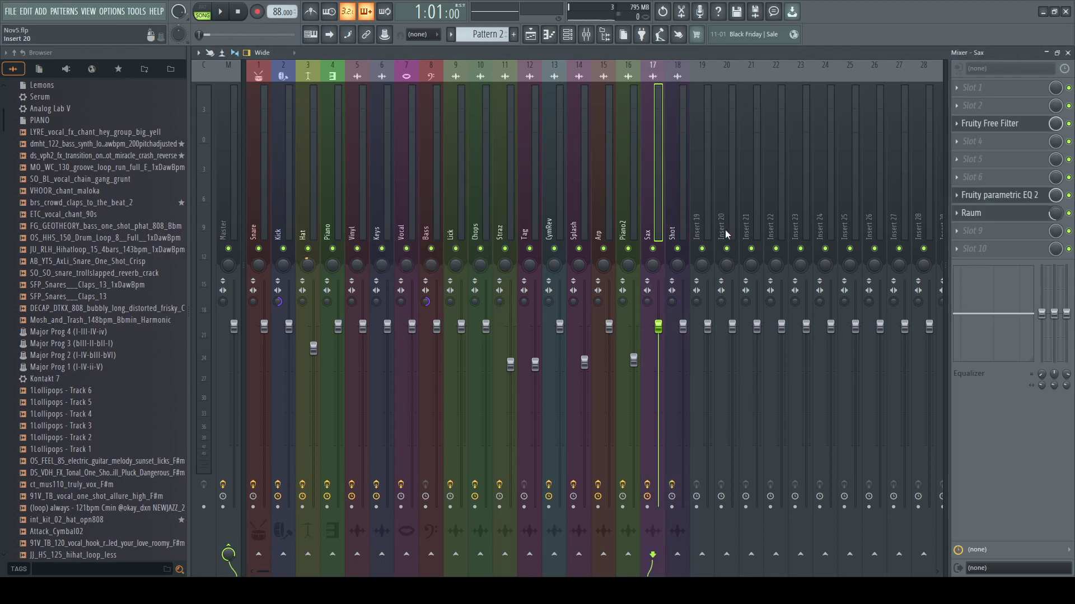
key("Right")
key("space")
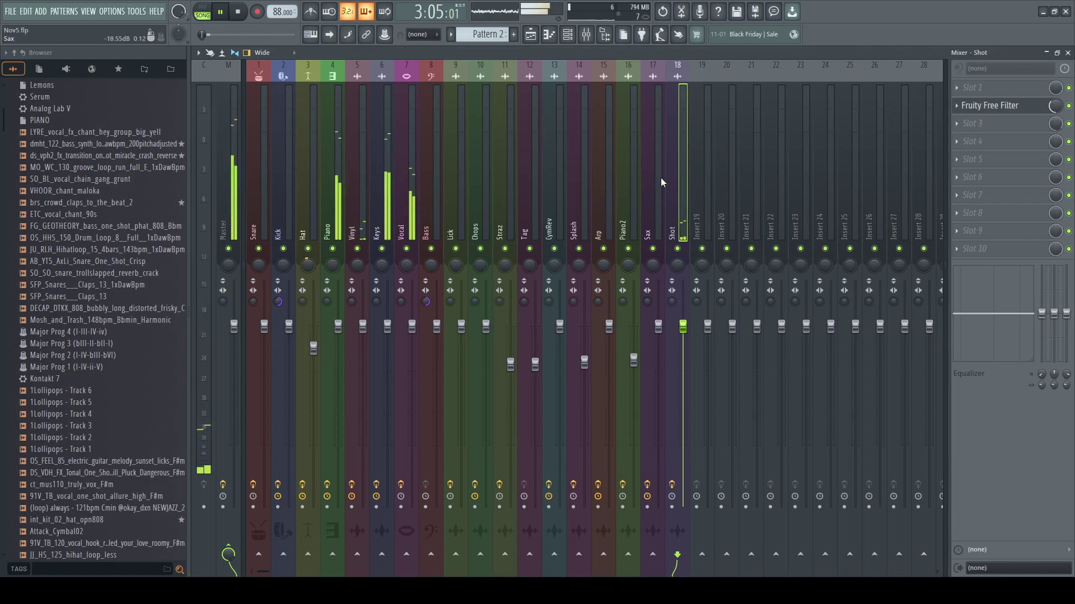
- Lower the Shot fader and shape its Fruity Parametric EQ 2 with a low cut and dips on bands 6 and 7
left_click_drag(683, 327, 683, 336)
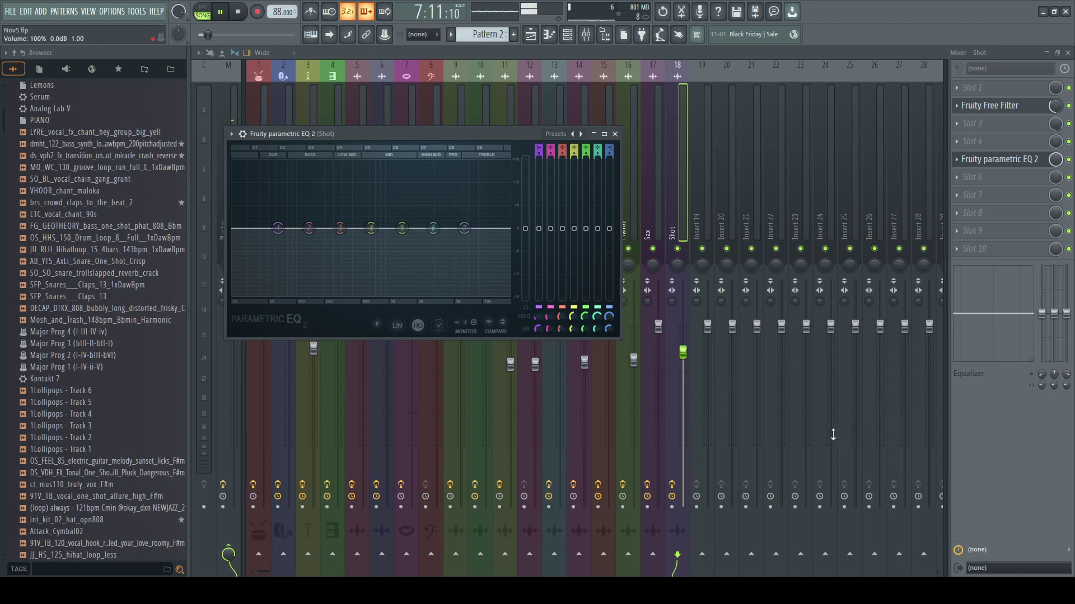
left_click_drag(282, 225, 298, 293)
left_click_drag(434, 228, 435, 247)
left_click_drag(464, 228, 510, 247)
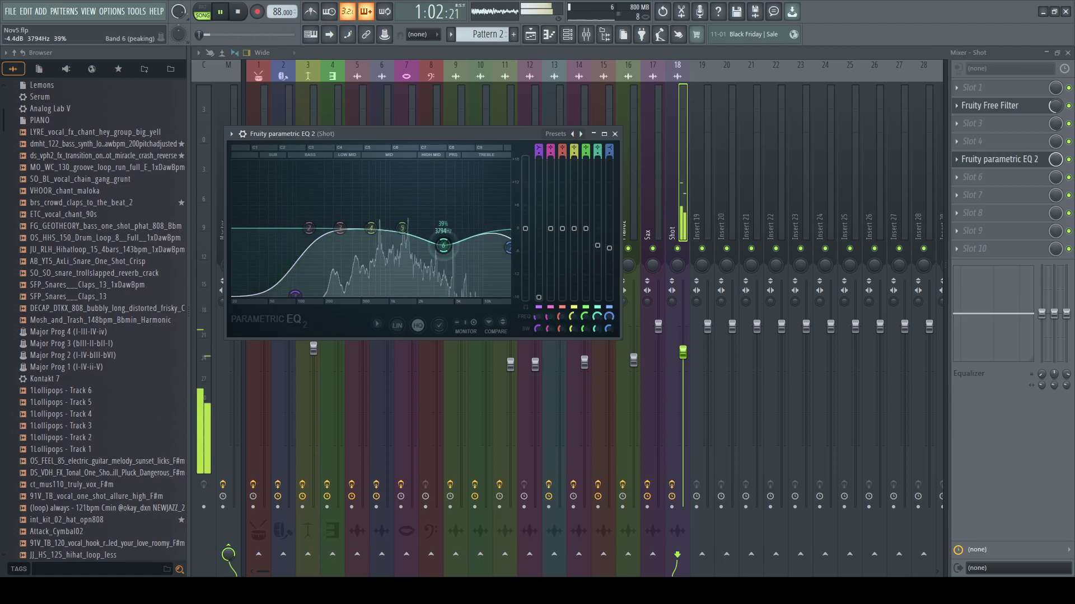
left_click(615, 135)
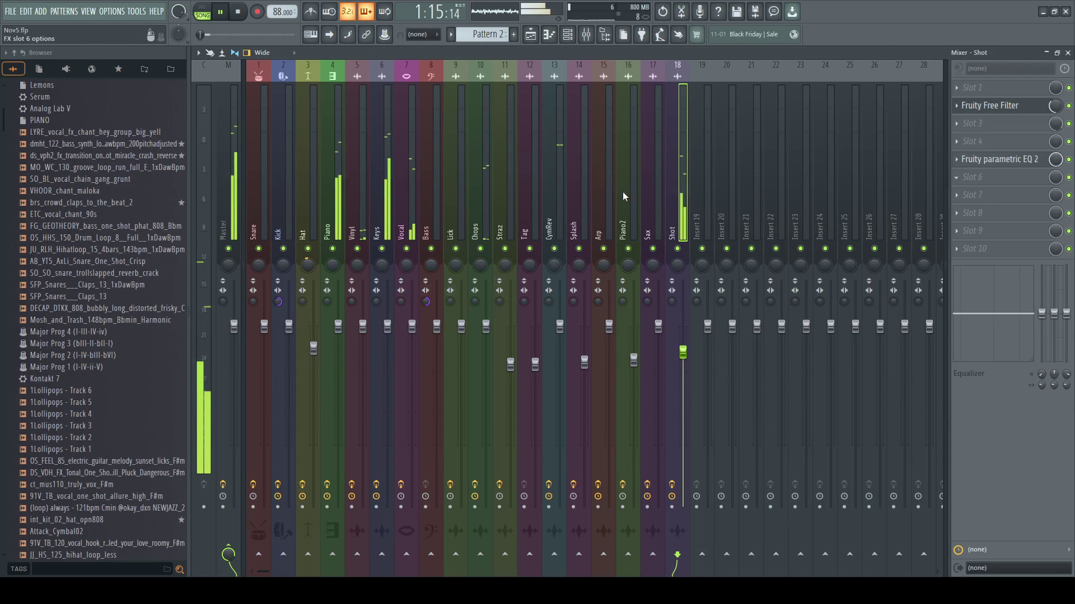
- Fine-tune the mix level of the Fruity Free Filter on Shot and check the effect chain on the Keys mixer track
left_click(1024, 111)
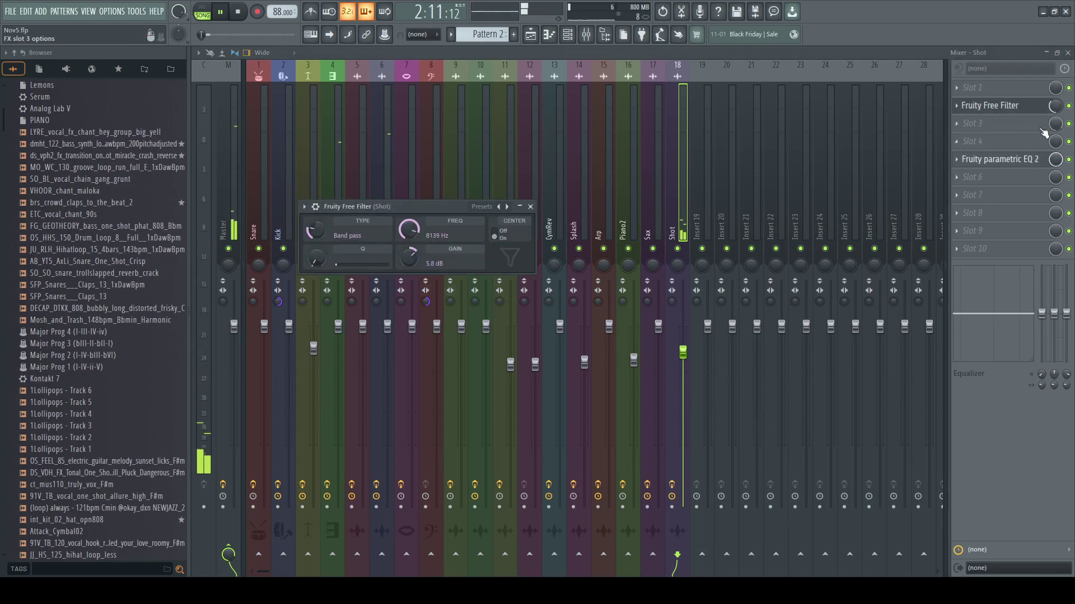
left_click_drag(1055, 106, 1055, 102)
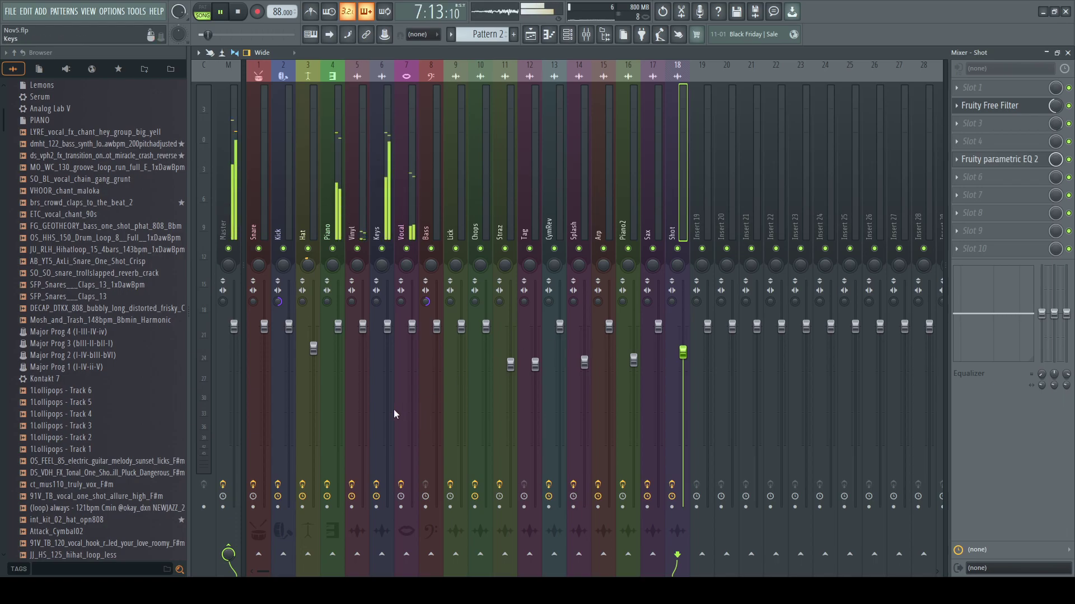
left_click(583, 196)
left_click(432, 183)
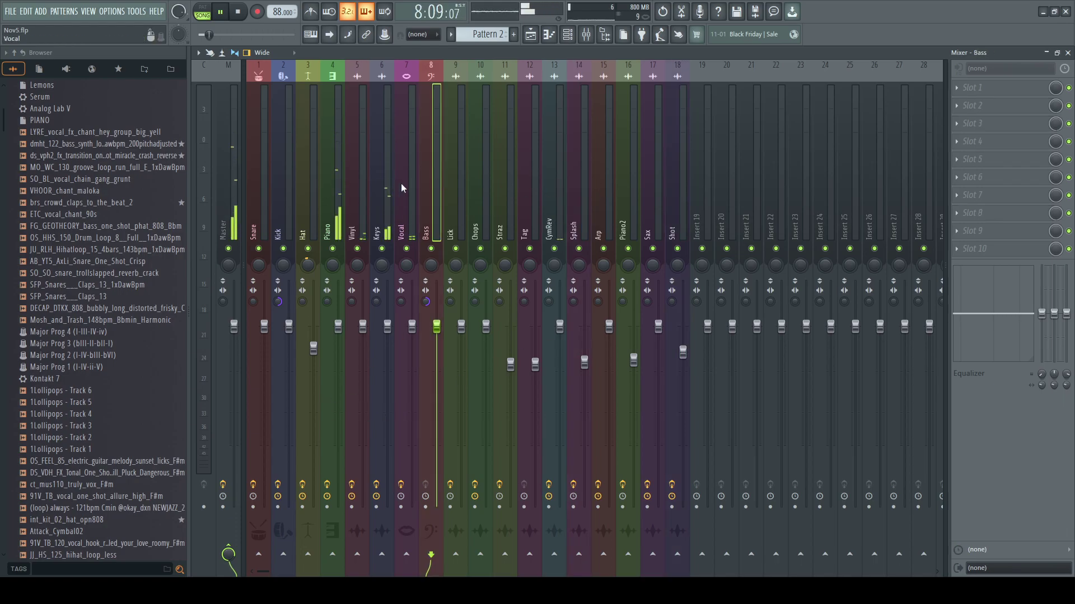
left_click(390, 186)
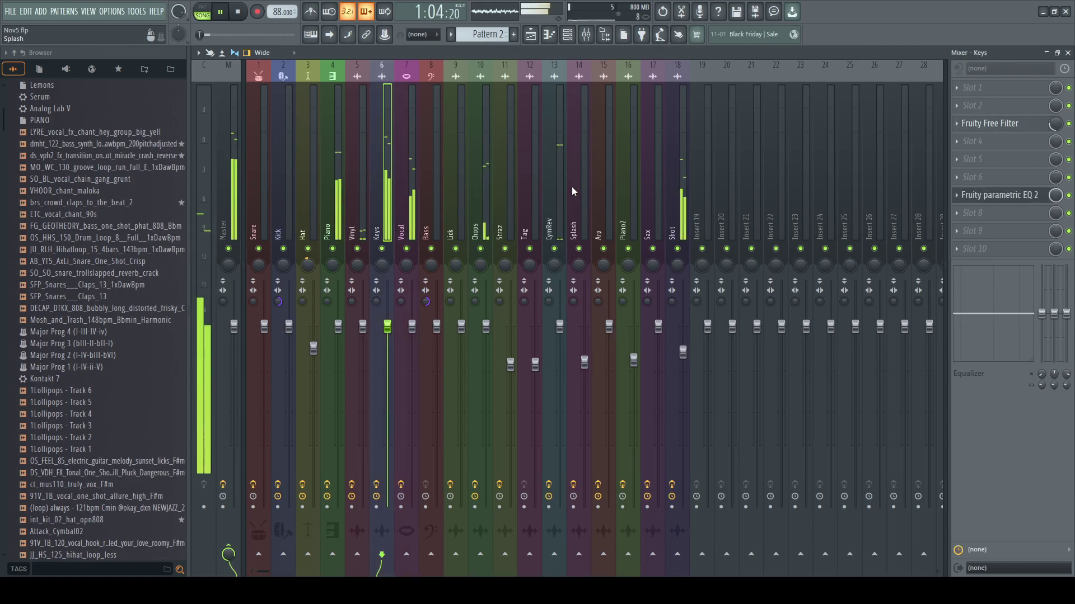
- Move band 6 of the Shot track's parametric EQ to about 4460 Hz at -4.2 dB
left_click(680, 188)
left_click(988, 160)
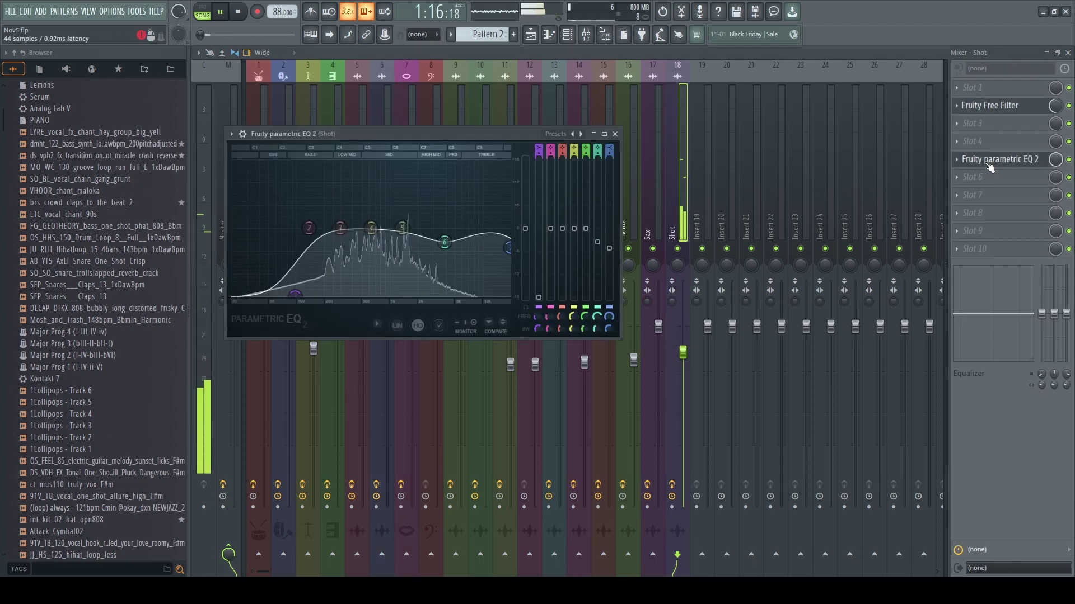
left_click_drag(448, 256, 454, 258)
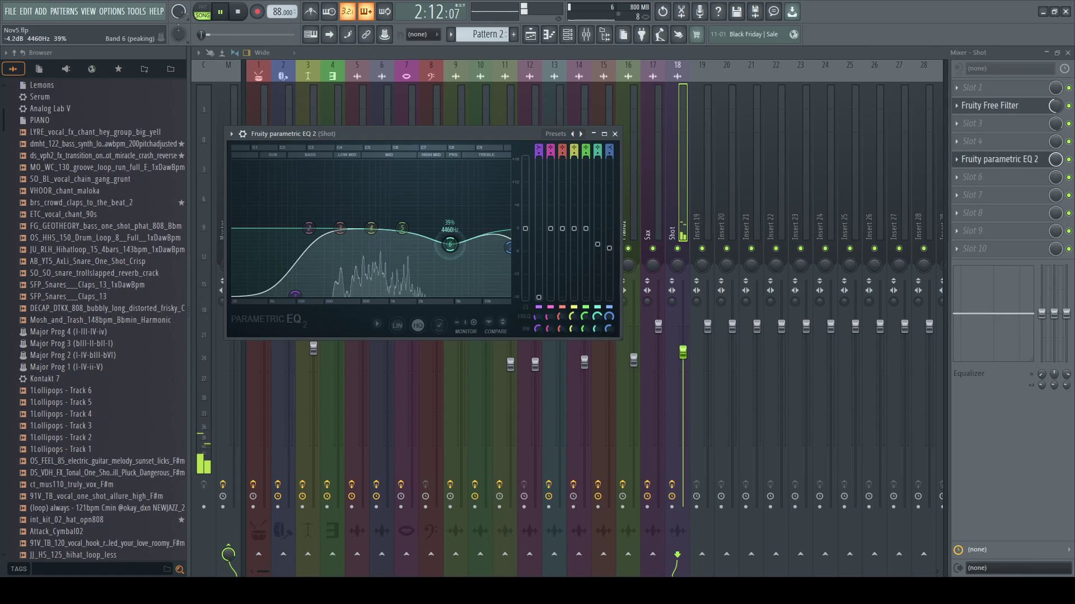
key("Escape")
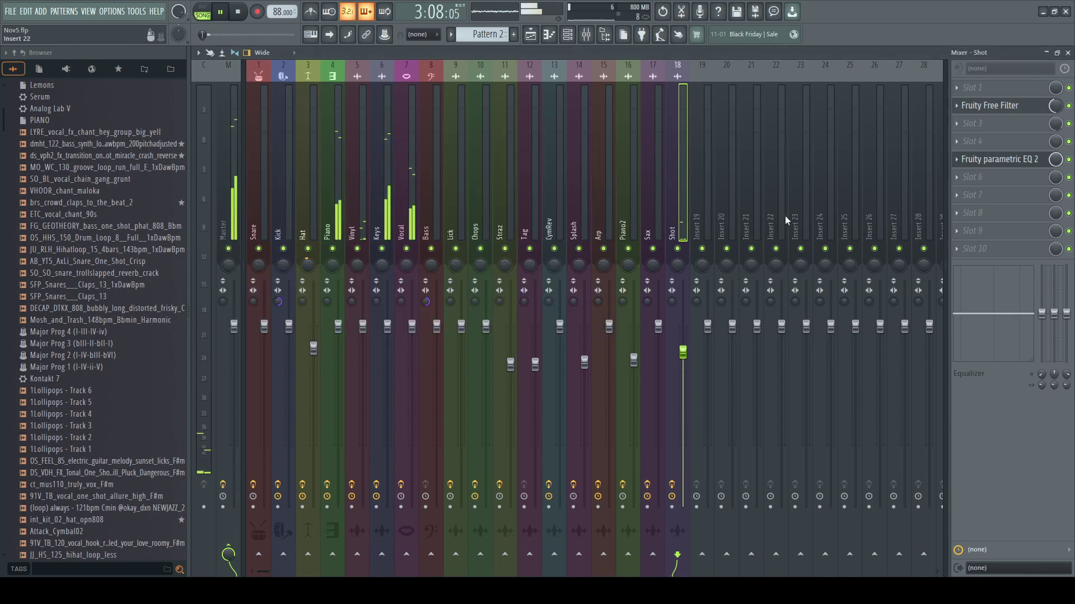
- Return to the playlist, view the Intro and first Chorus up close, and bring up the channel rack
left_click(1046, 52)
left_click(846, 56)
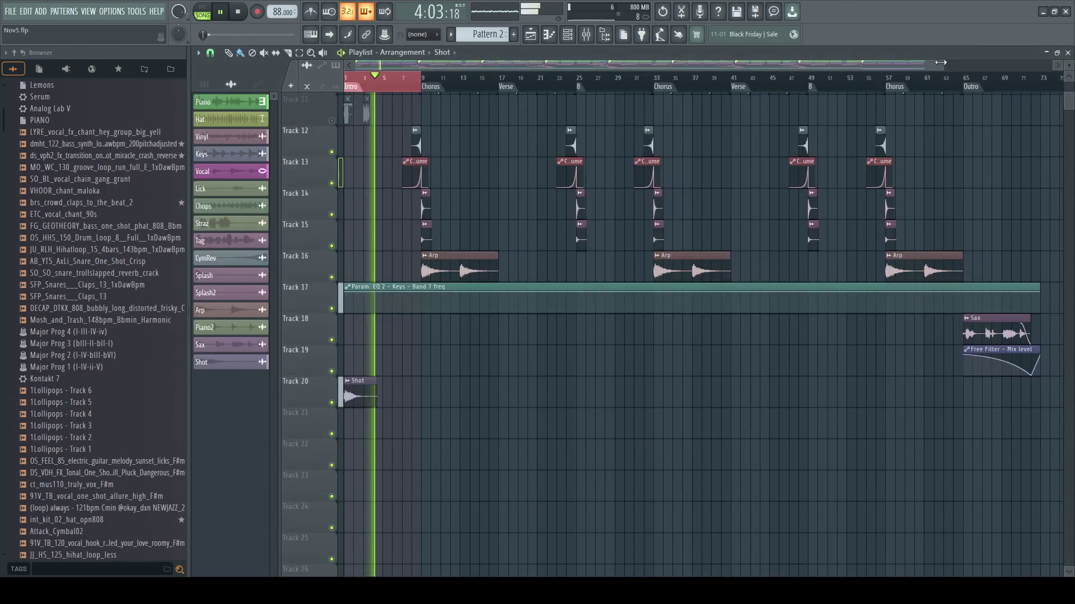
left_click_drag(936, 62, 560, 128)
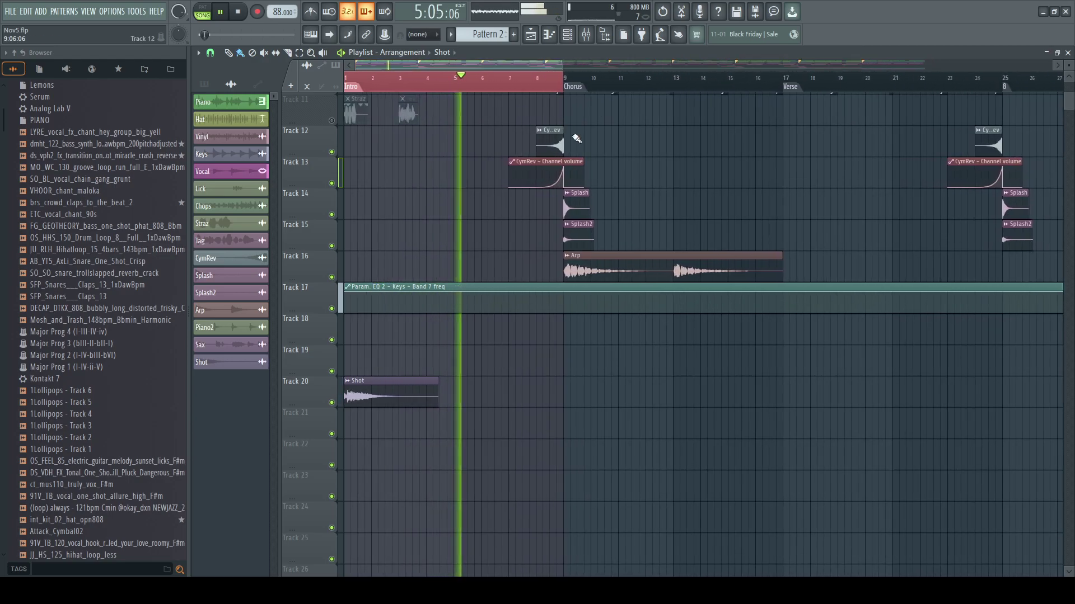
left_click(567, 35)
left_click(398, 77)
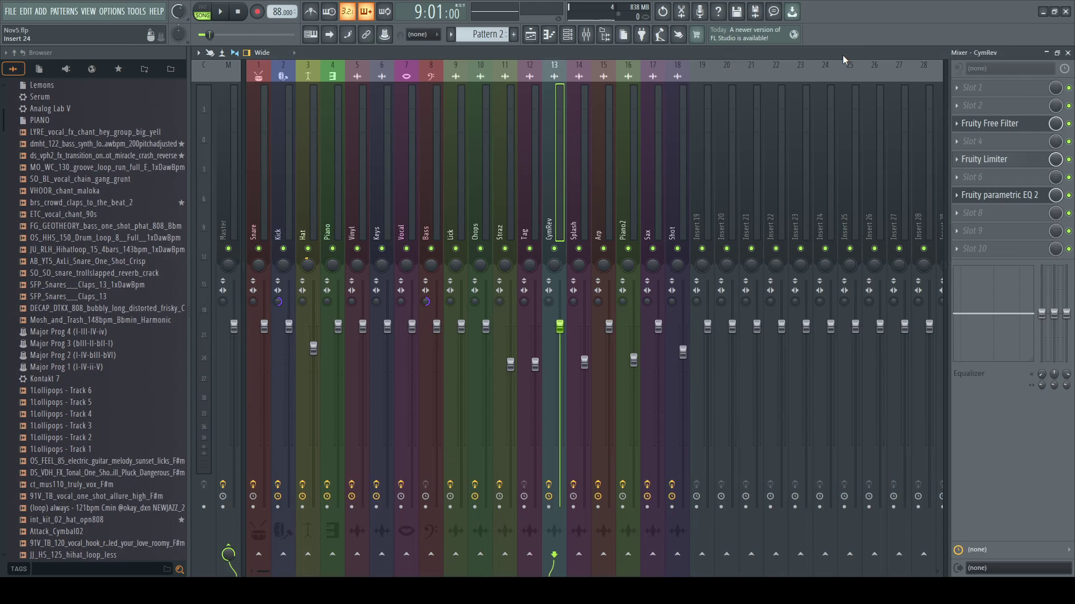
- Play the song from the Chorus at bar 9, inspect the Master mixer track's effects, and save the project
key("space")
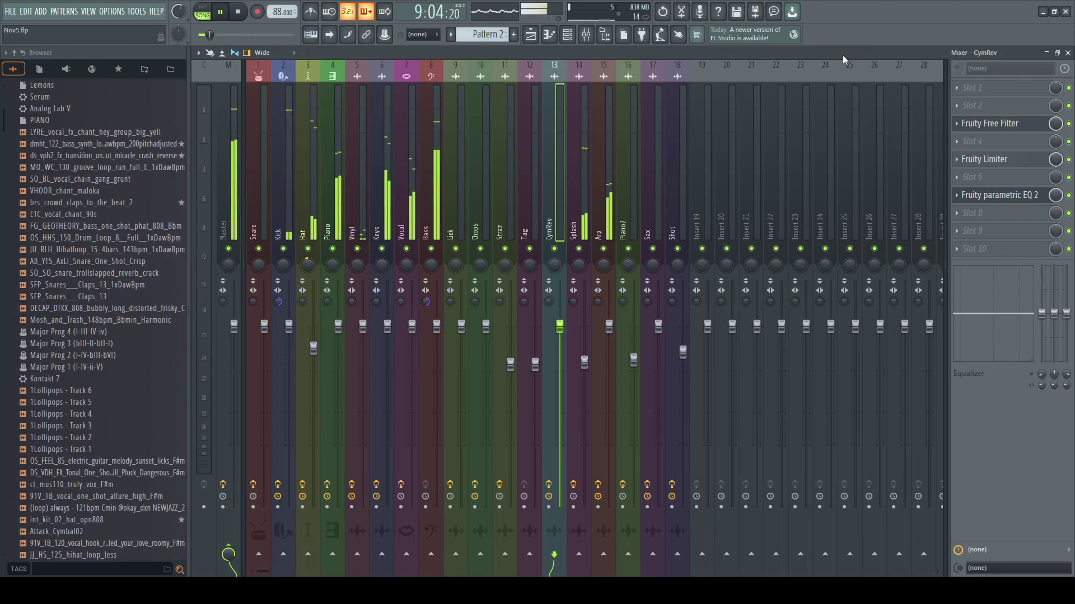
left_click(227, 159)
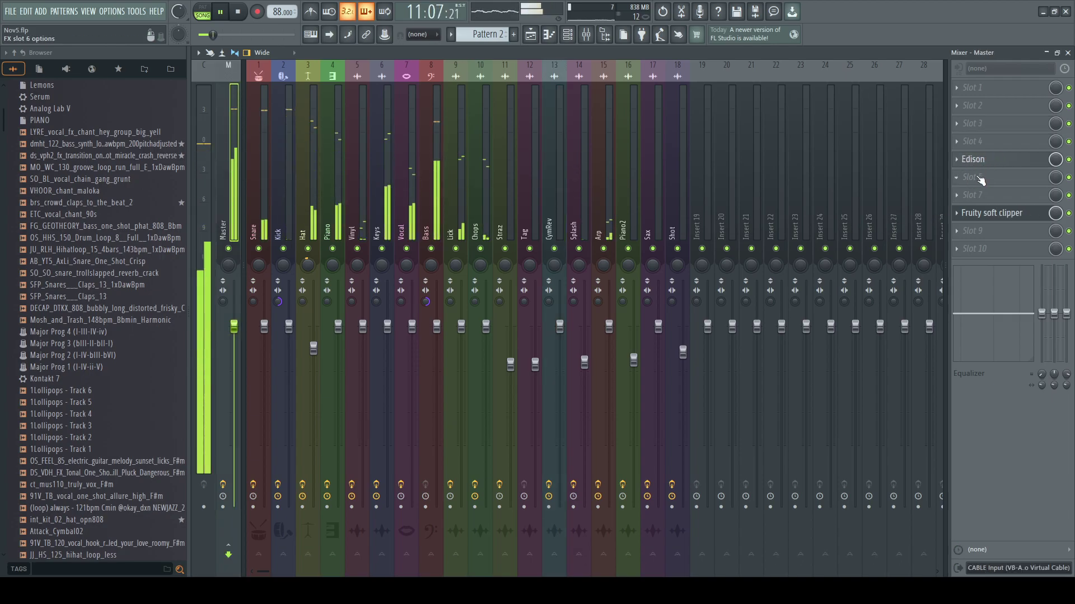
left_click(1046, 53)
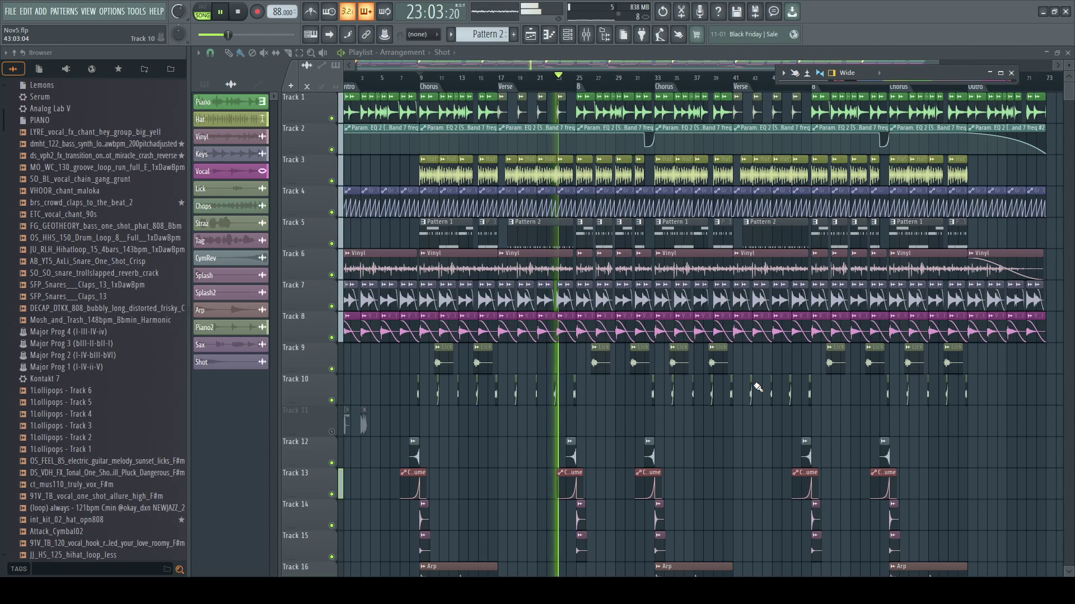
key("ctrl+s")
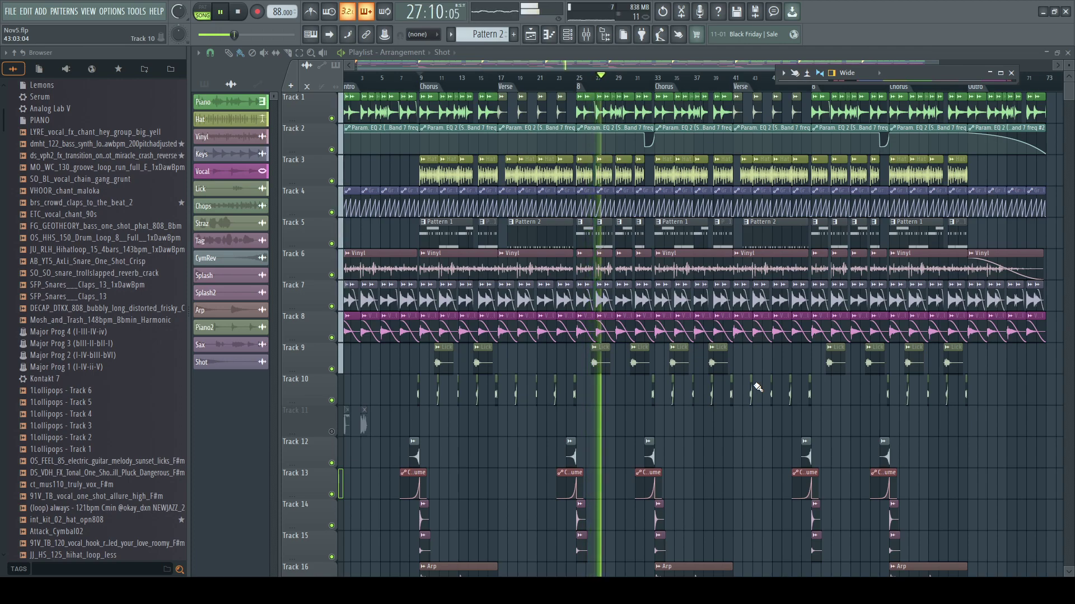
- Stop playback and examine the recorded project audio in Edison on the Master track, then reselect the Shot mixer track
left_click(586, 36)
key("space")
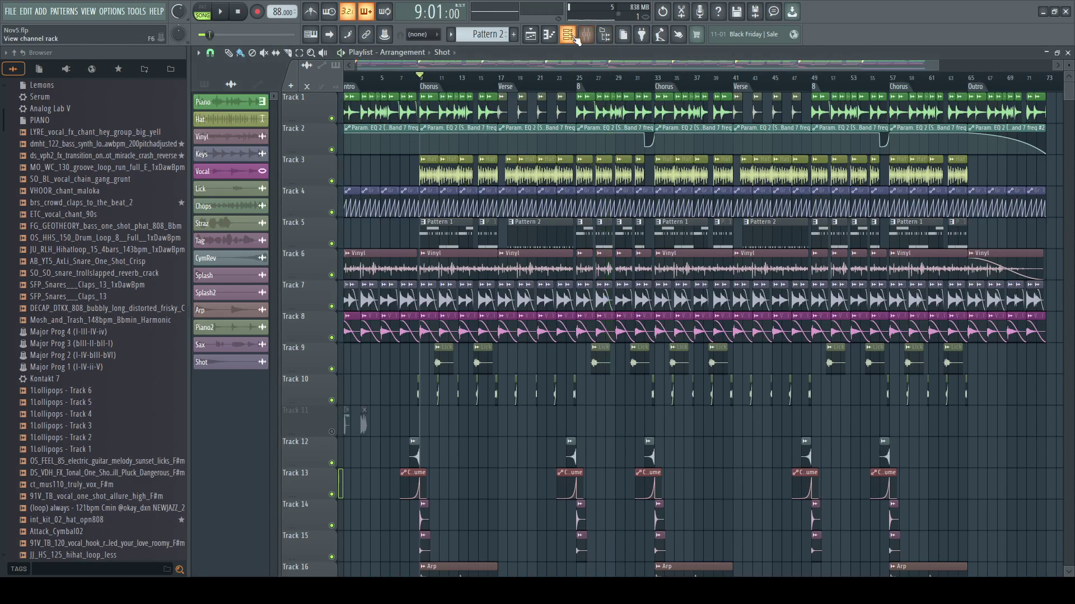
left_click(593, 38)
double_click(923, 77)
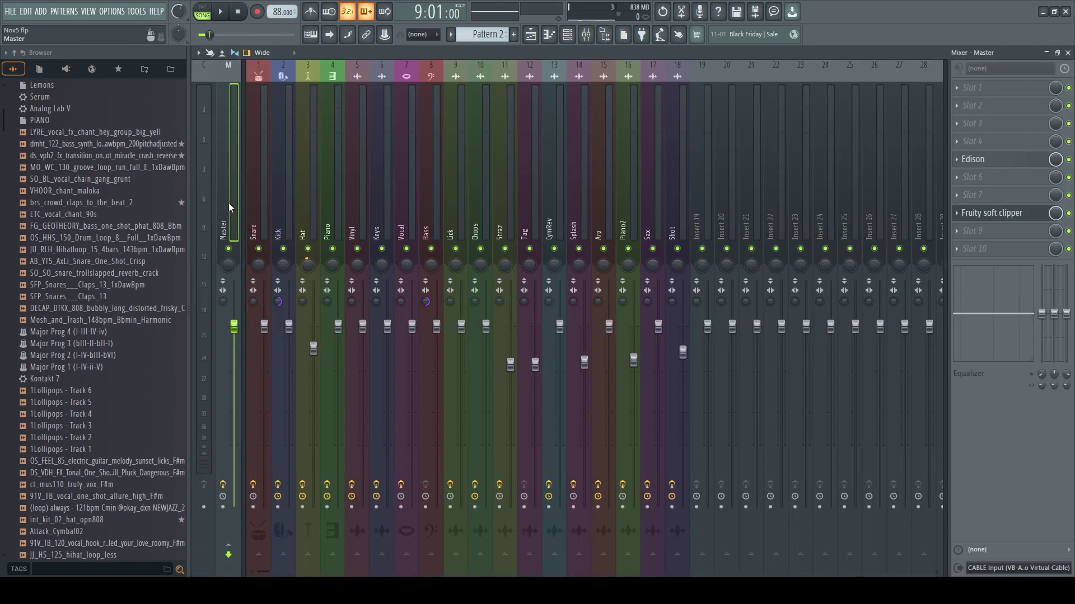
left_click(978, 161)
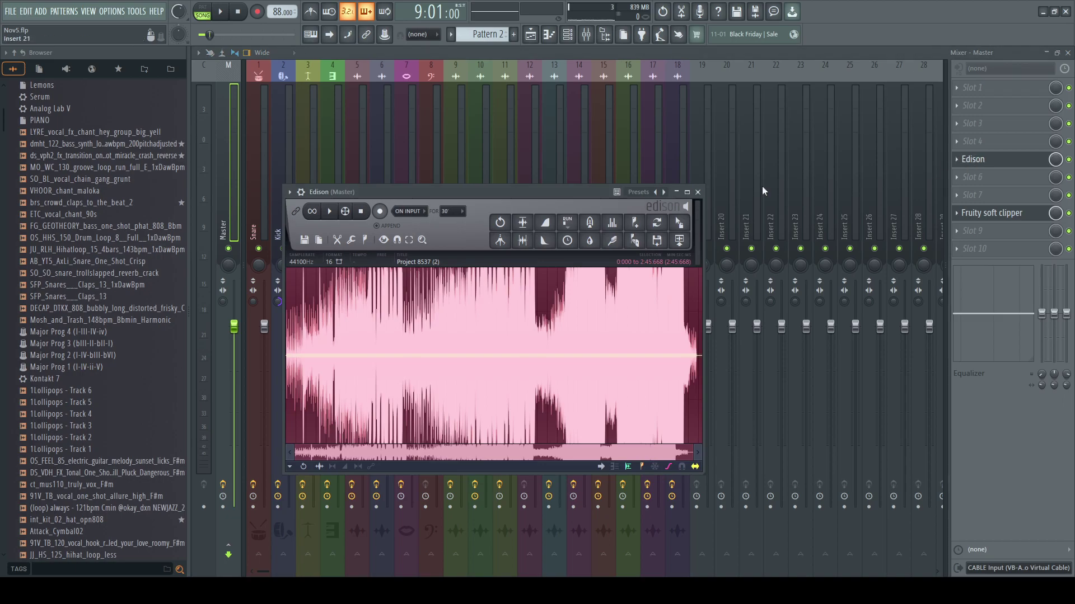
left_click_drag(546, 193, 511, 136)
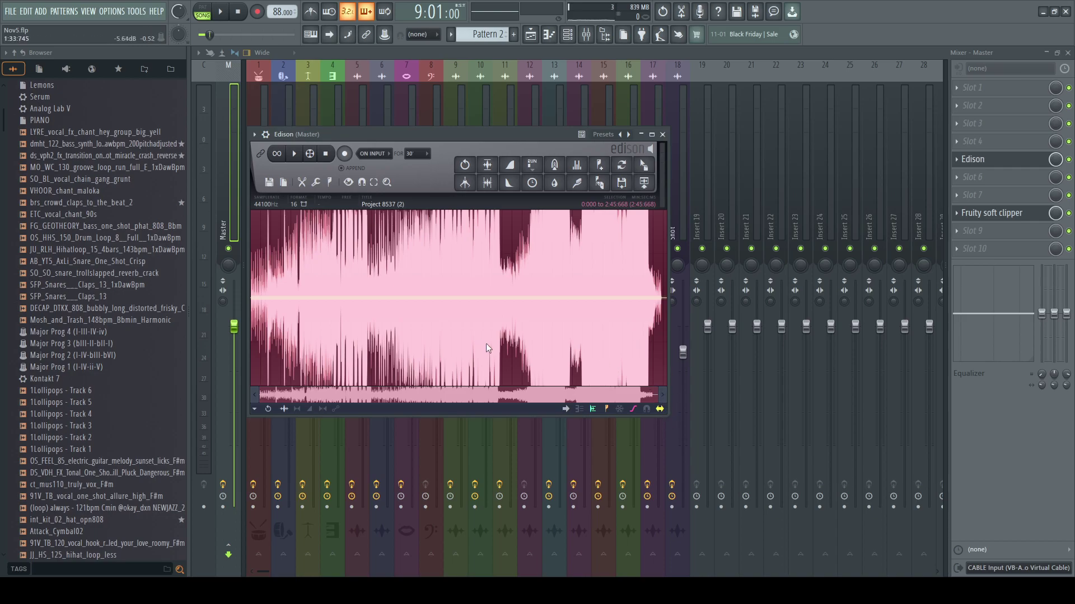
left_click_drag(455, 139, 460, 119)
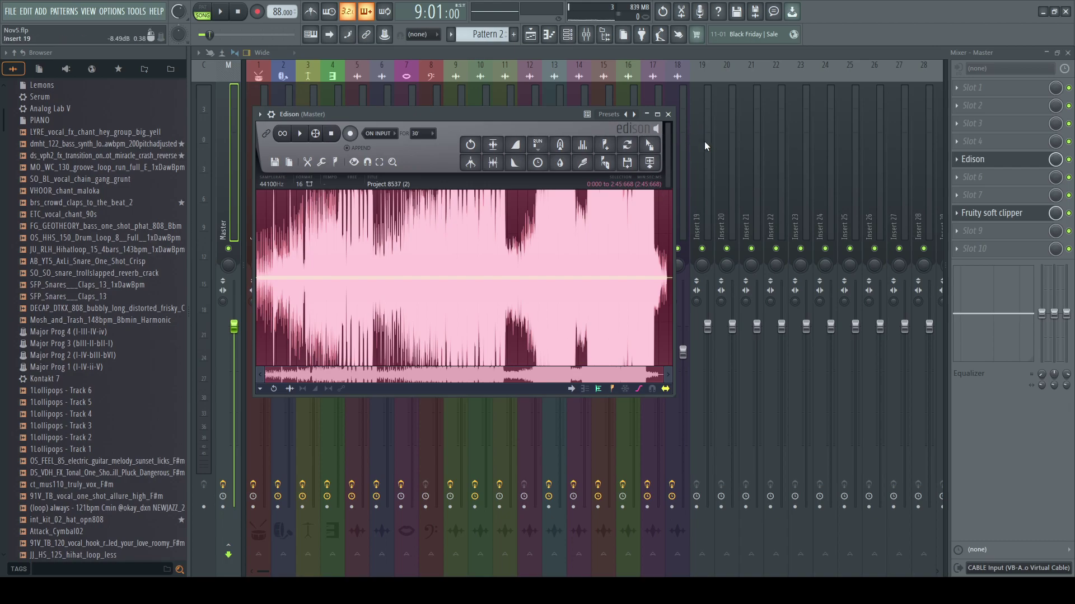
left_click(794, 171)
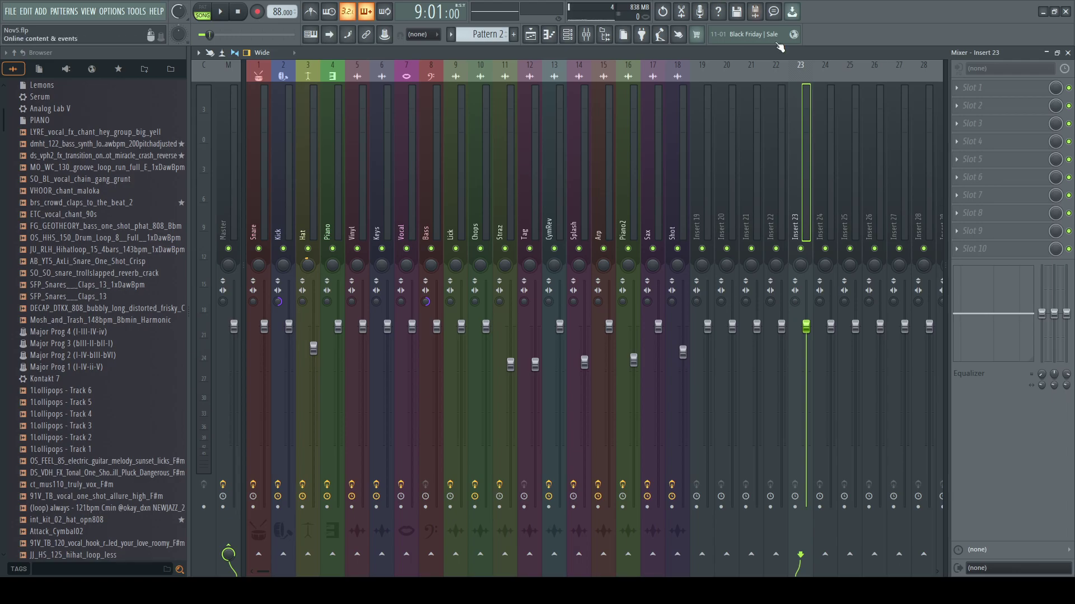
left_click(681, 168)
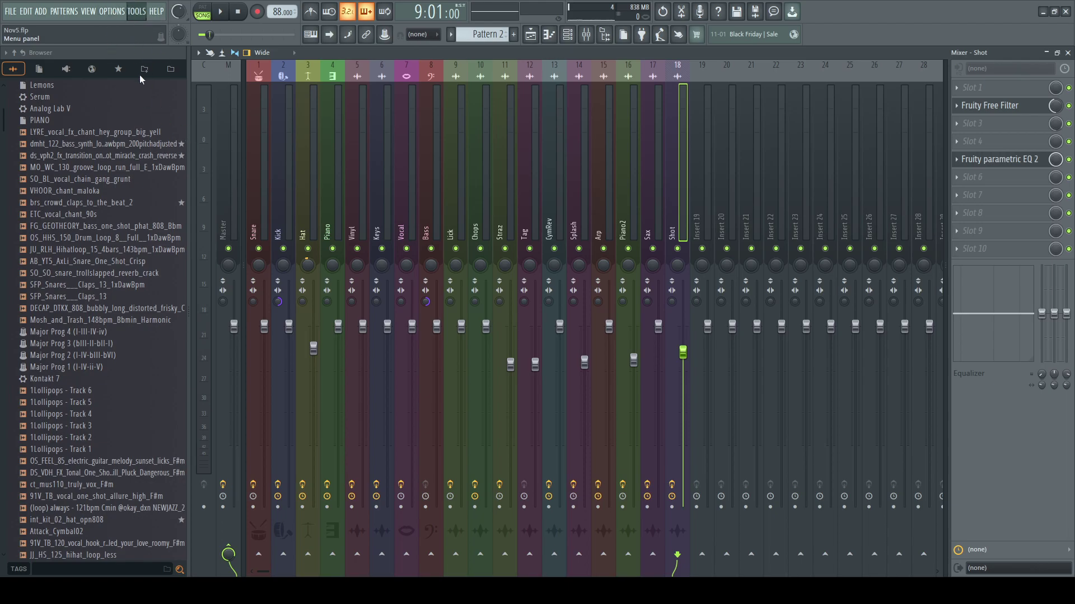
- Close the mixer and Edison, play the song from the Chorus at bar 9, and bring the full arrangement into view
left_click(463, 177)
left_click(1068, 53)
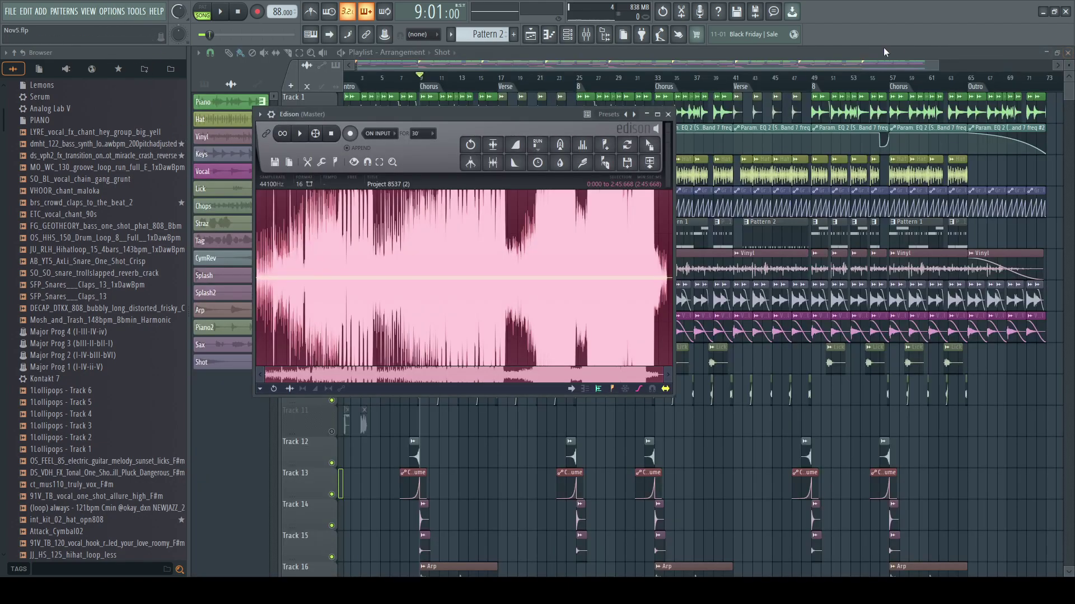
left_click(874, 56)
left_click_drag(935, 65, 930, 65)
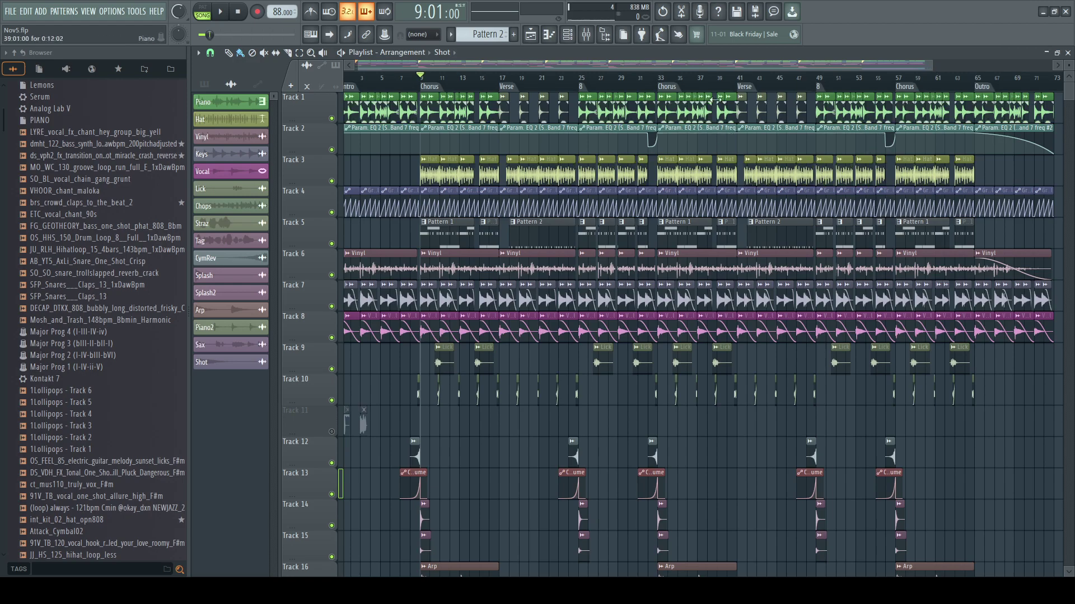
left_click(586, 35)
key("space")
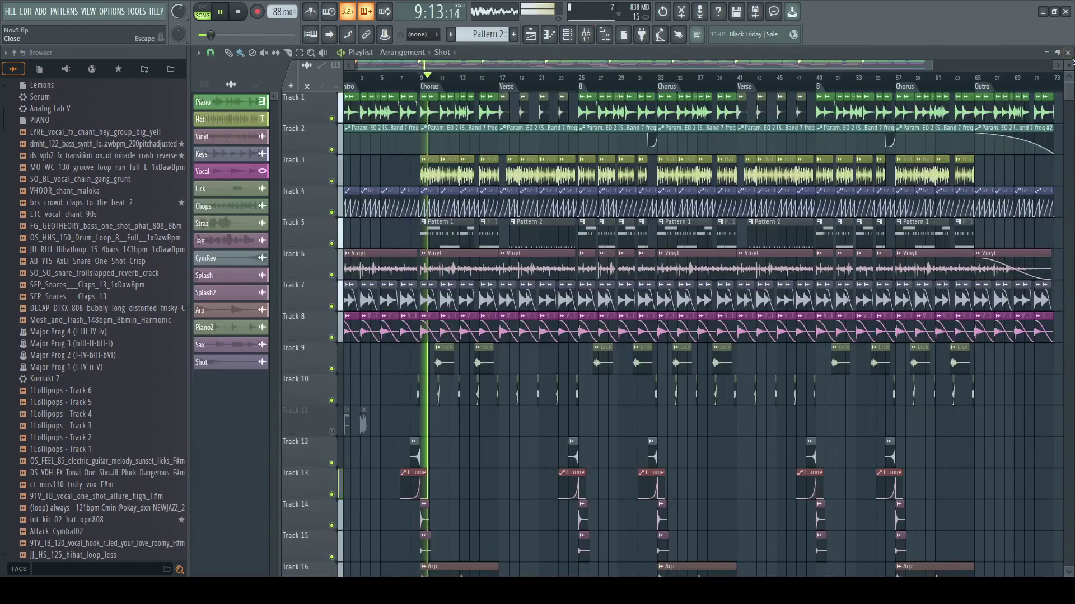
left_click(1046, 52)
left_click_drag(929, 64, 943, 65)
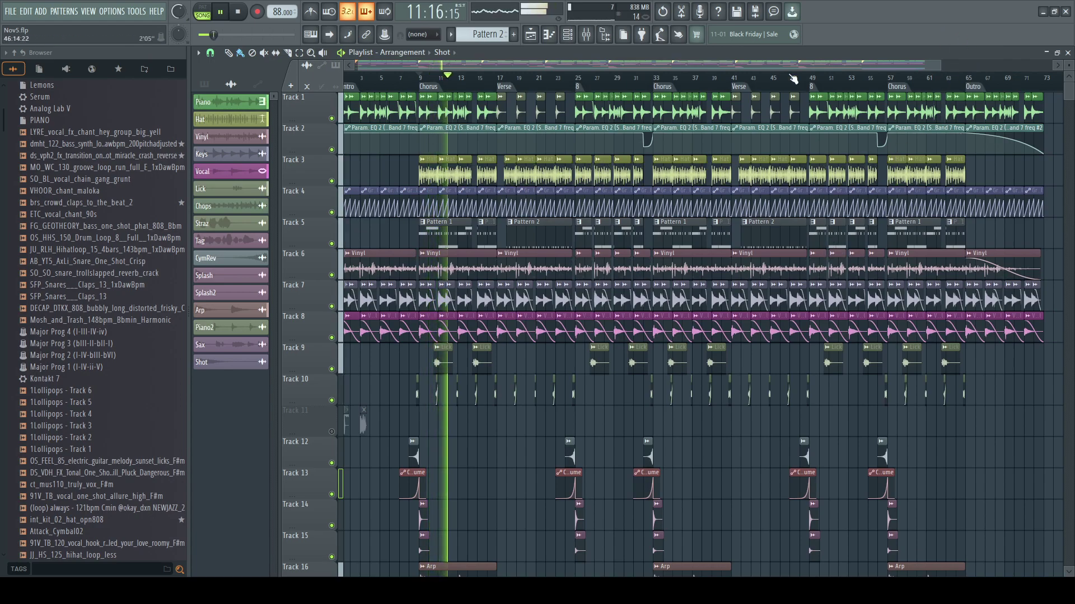
- Listen through the first Verse, second Chorus and second Verse while examining the playlist clips up close and on the lower tracks
key("F6")
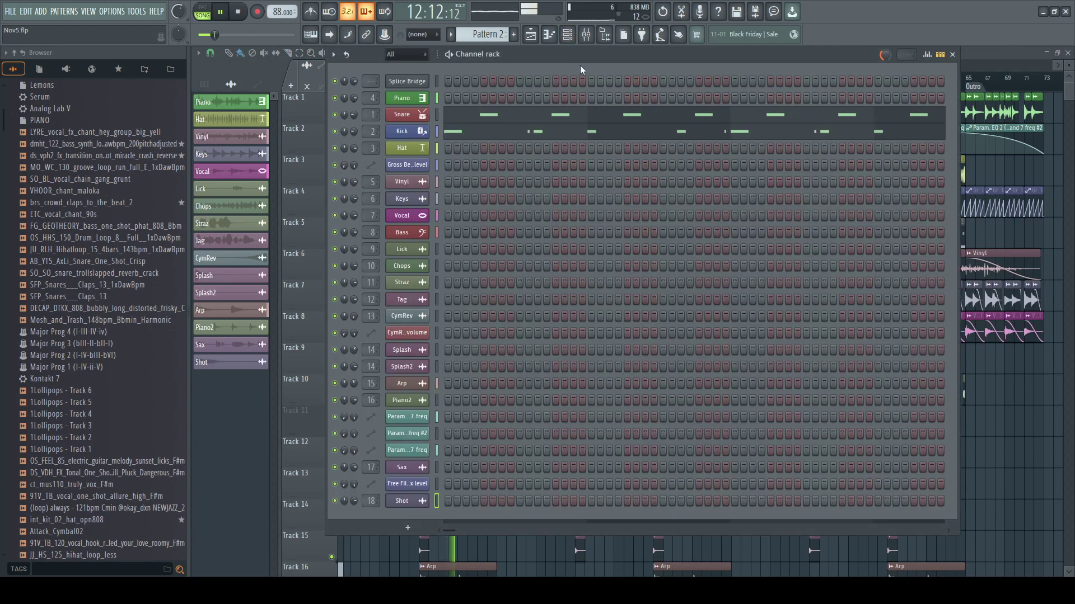
key("F6")
scroll(778, 286, "down", 1)
scroll(776, 285, "up", 1)
left_click_drag(586, 66, 663, 60)
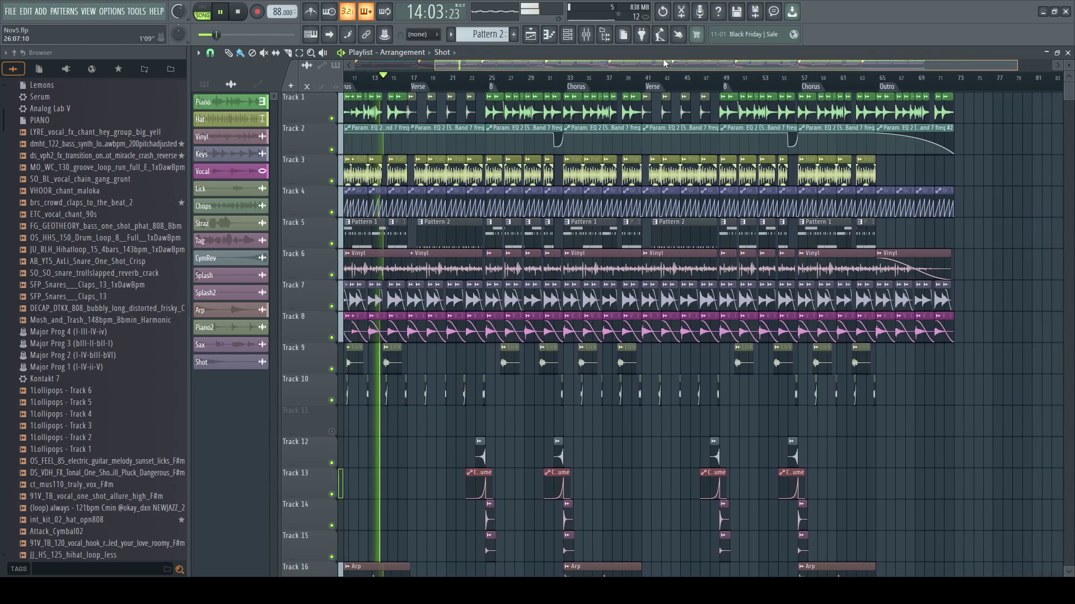
left_click_drag(1017, 65, 738, 140)
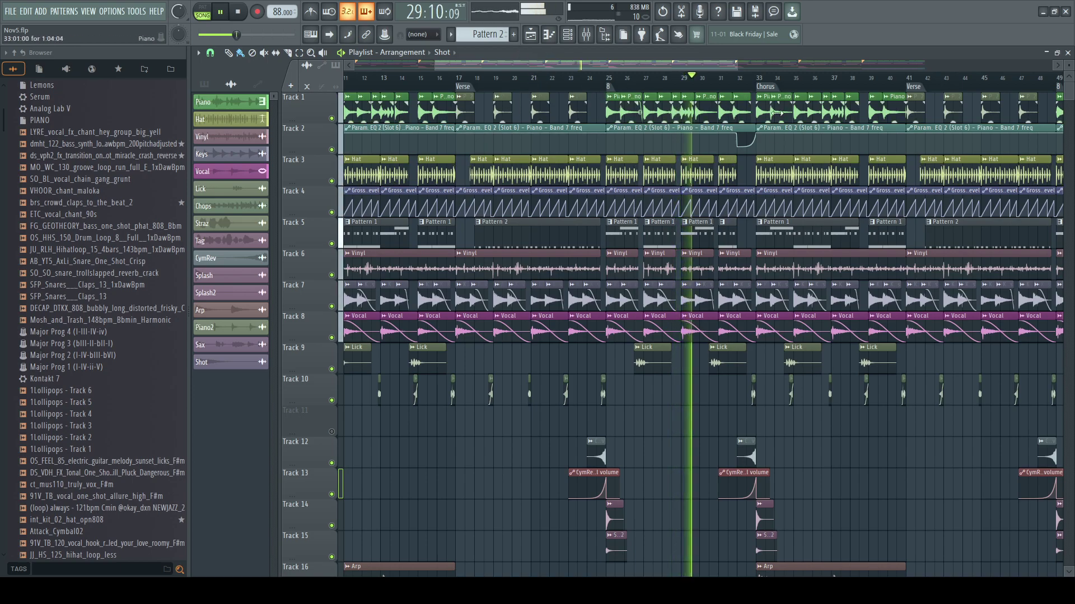
left_click_drag(736, 66, 743, 66)
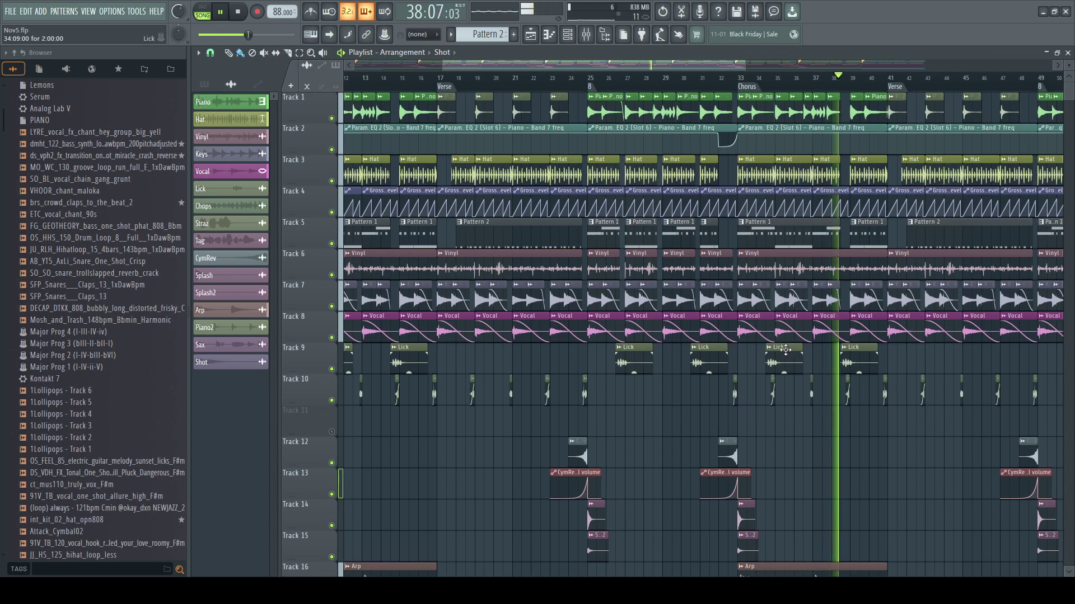
left_click_drag(748, 65, 940, 73)
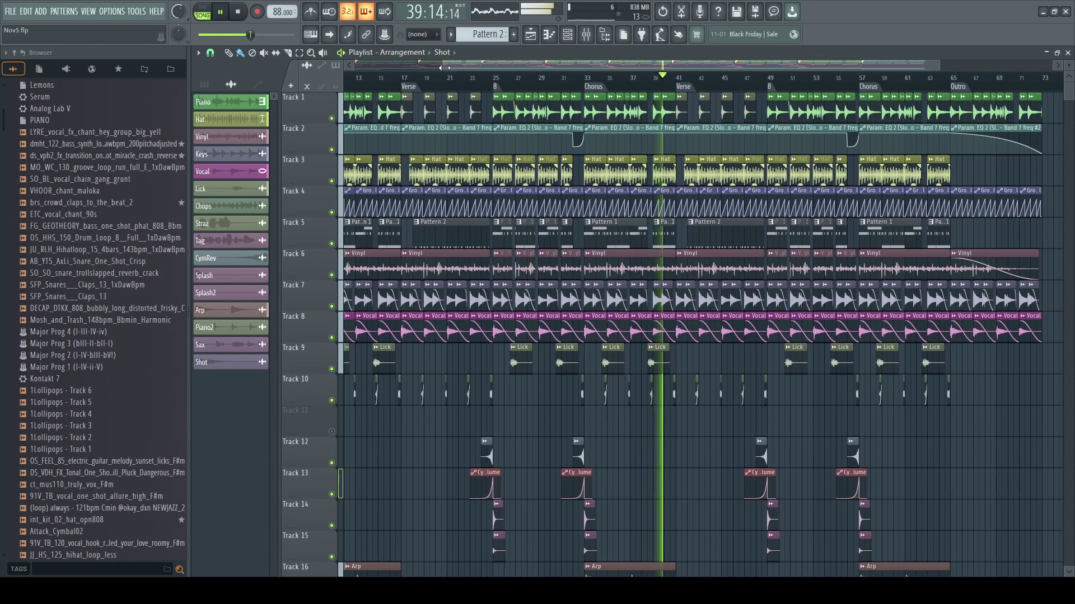
left_click_drag(442, 65, 177, 56)
scroll(591, 376, "down", 2)
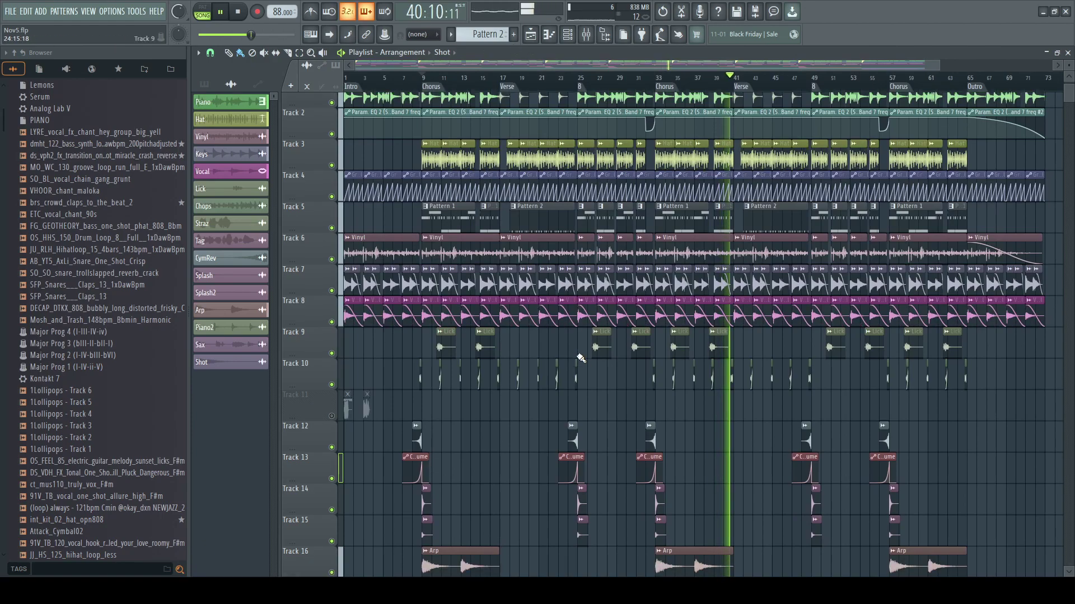
scroll(591, 376, "down", 2)
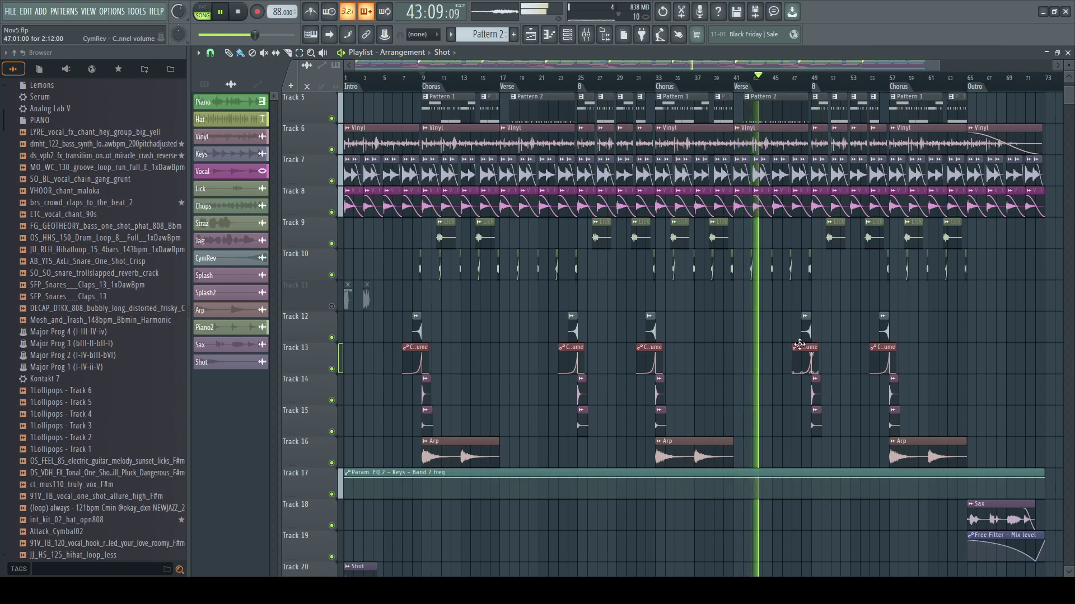
scroll(797, 342, "up", 4)
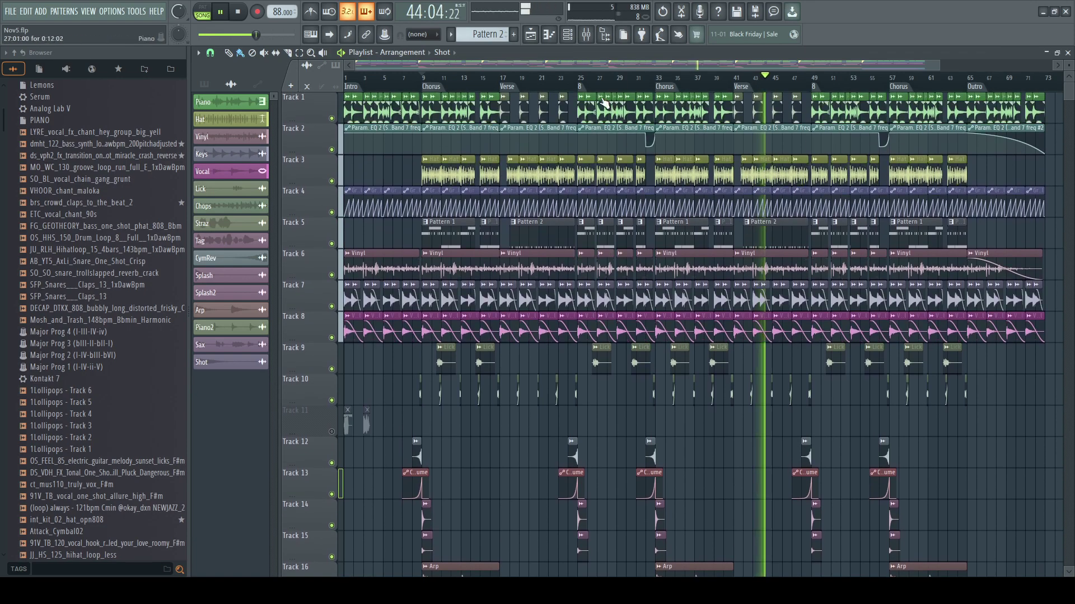
- Review the channel rack and all playlist tracks while the song plays through the last B section, final Chorus and Outro
left_click(568, 41)
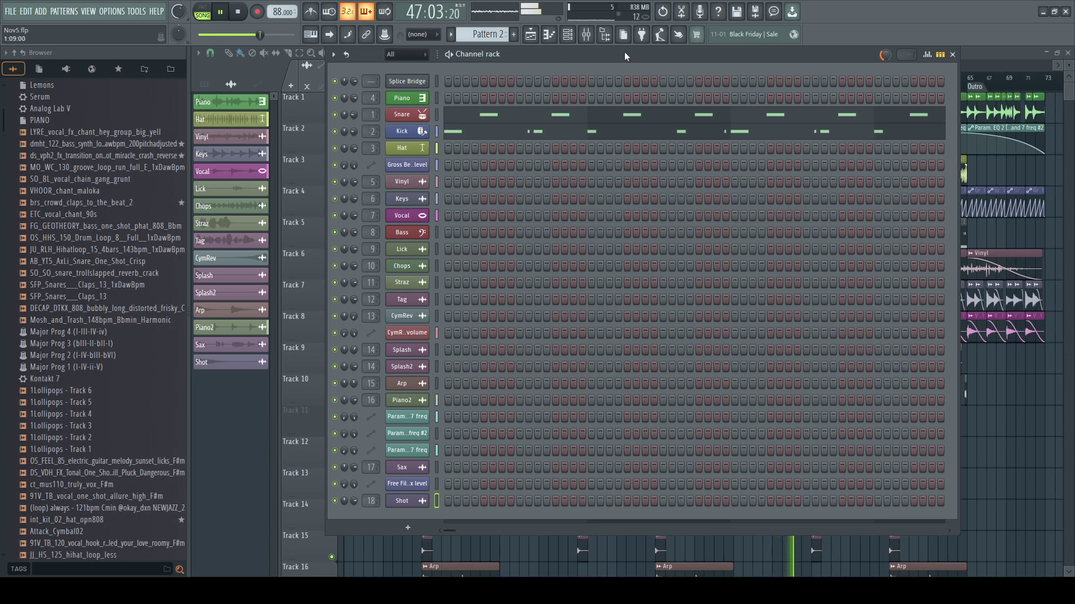
left_click_drag(625, 51, 516, 56)
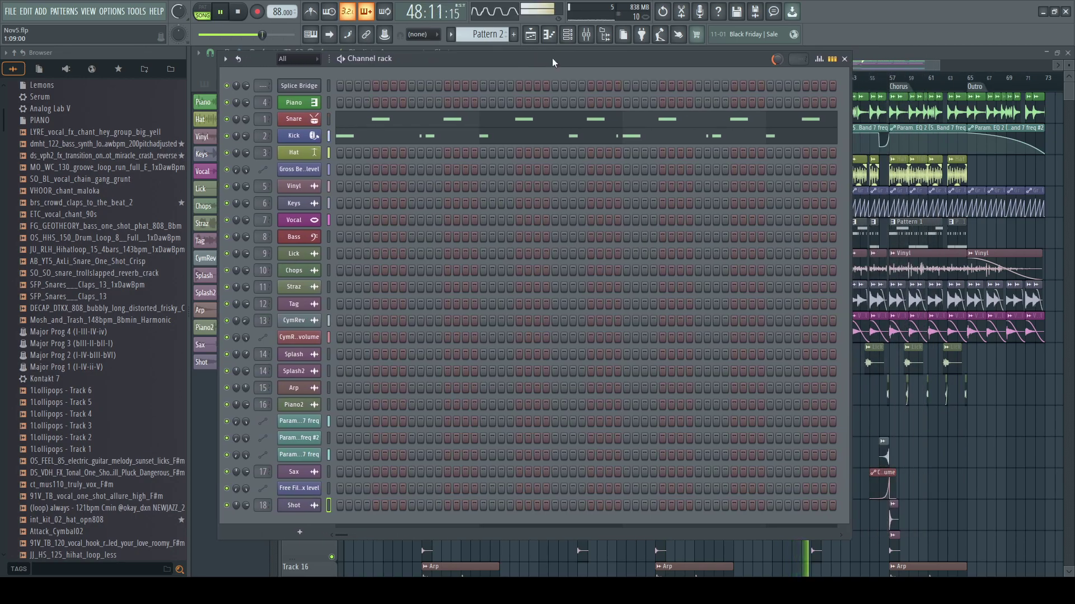
left_click(844, 59)
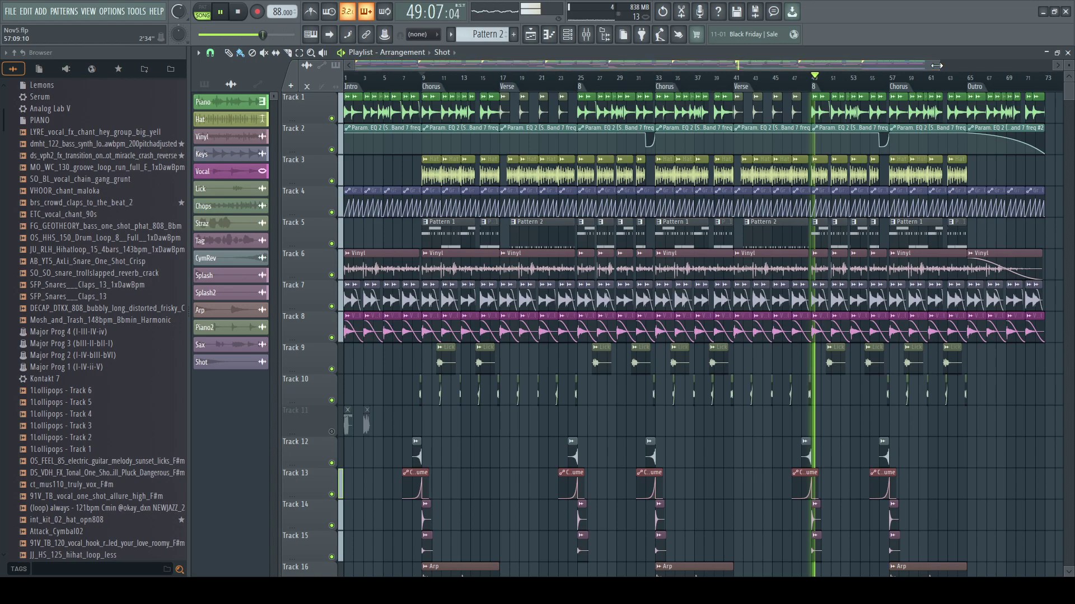
left_click_drag(936, 65, 921, 64)
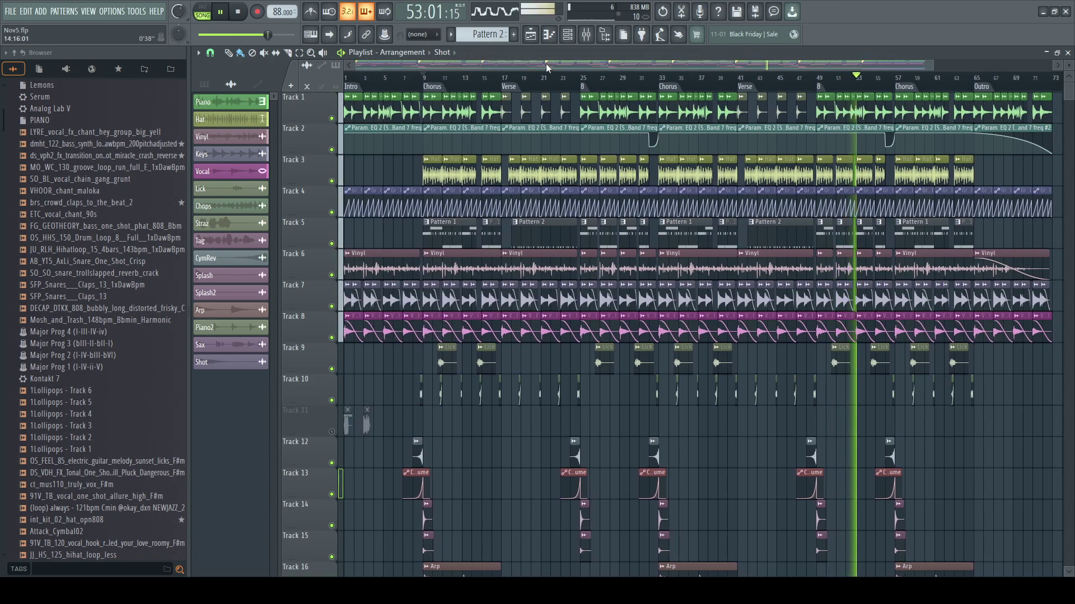
left_click(575, 36)
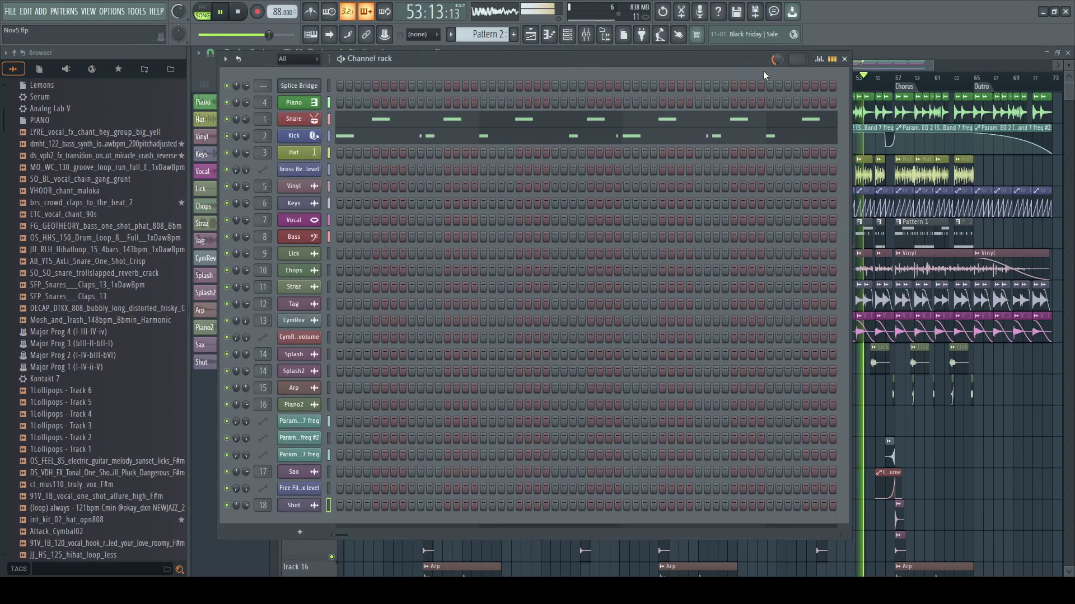
left_click(871, 58)
scroll(906, 331, "down", 10)
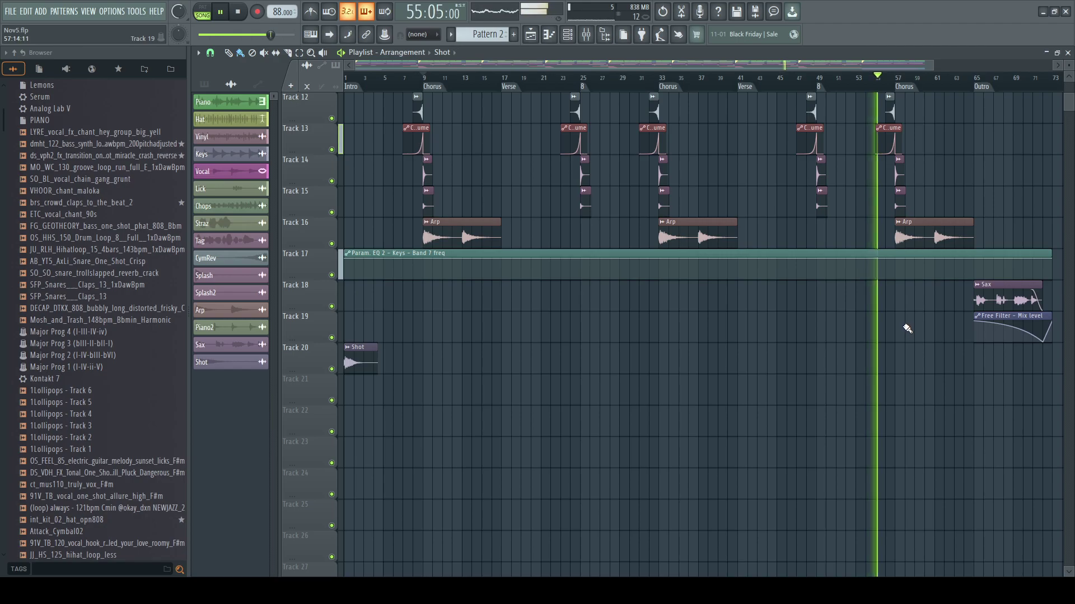
scroll(906, 329, "up", 5)
scroll(906, 327, "up", 6)
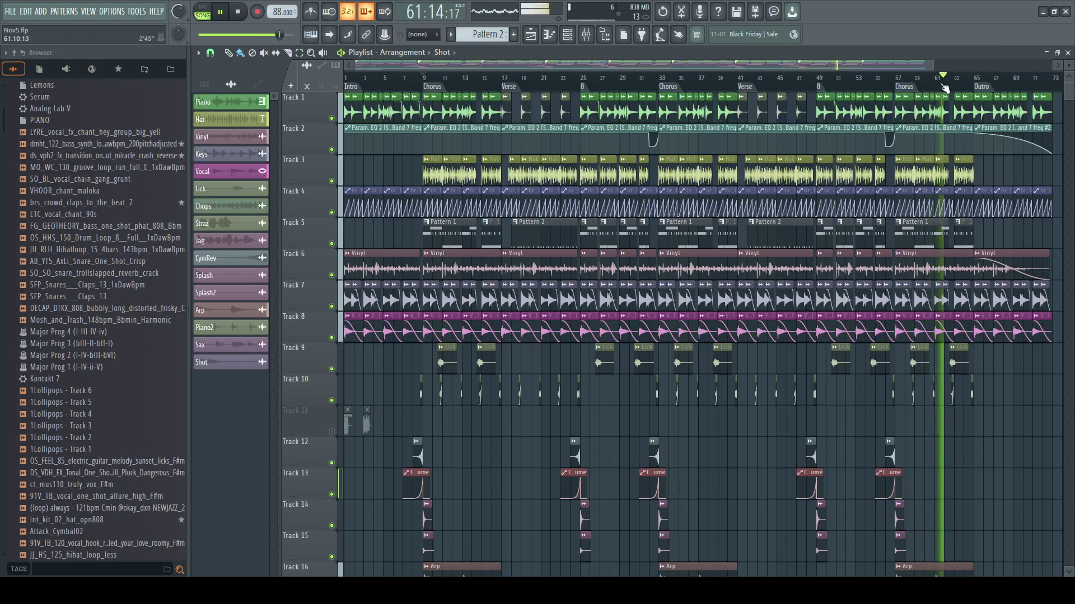
left_click_drag(933, 65, 938, 65)
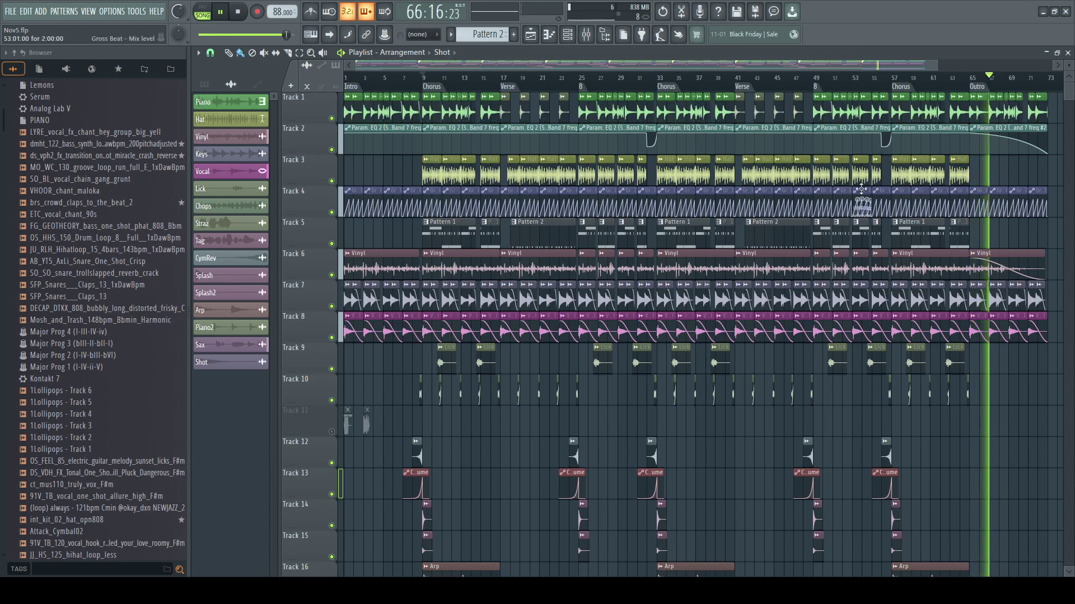
scroll(742, 317, "down", 1)
scroll(741, 318, "down", 4)
scroll(762, 304, "up", 6)
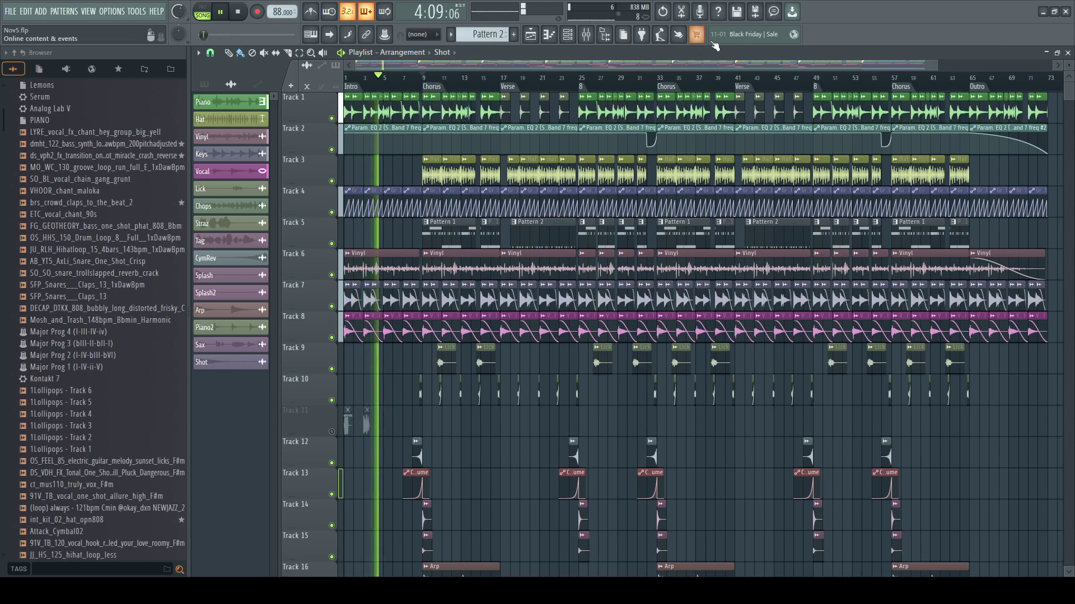
- Add a Serum instrument channel, load its SYN Spooky Chords preset, and audition several notes on its keyboard
key("F6")
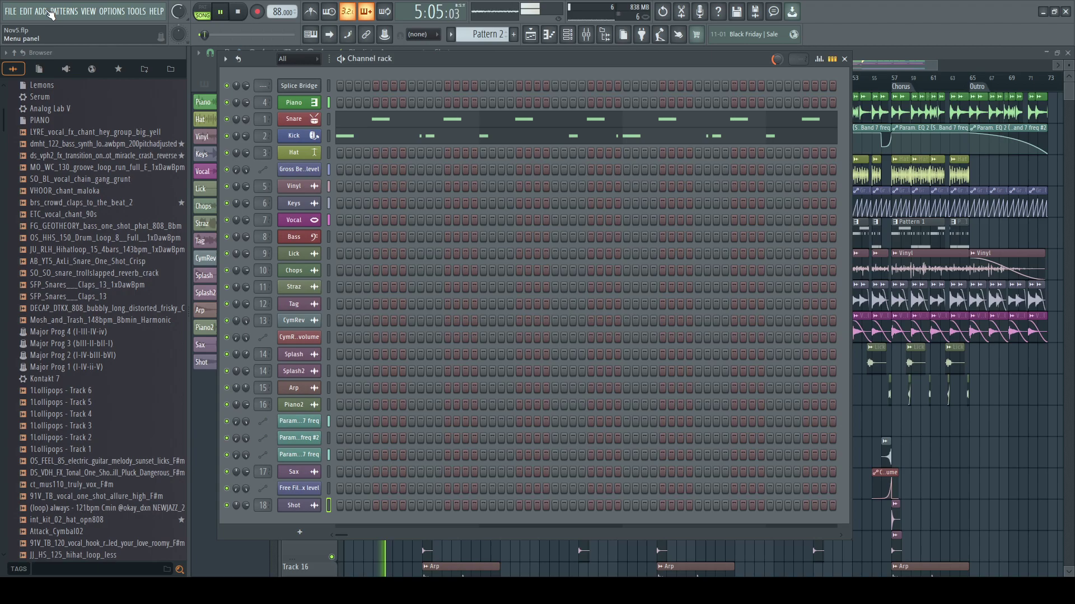
left_click(79, 337)
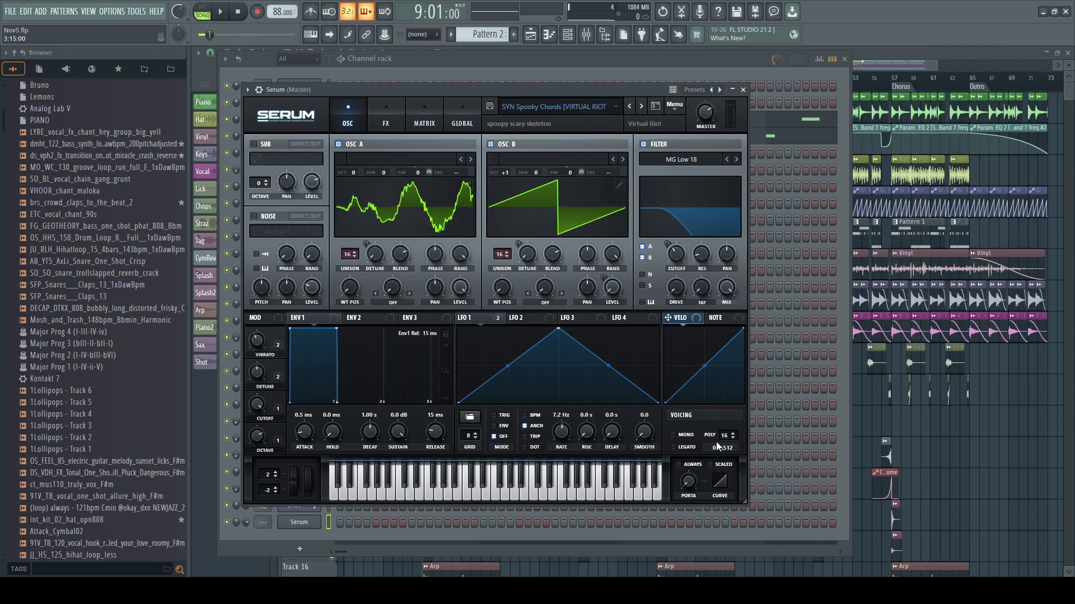
left_click(526, 487)
left_click(484, 500)
left_click(454, 500)
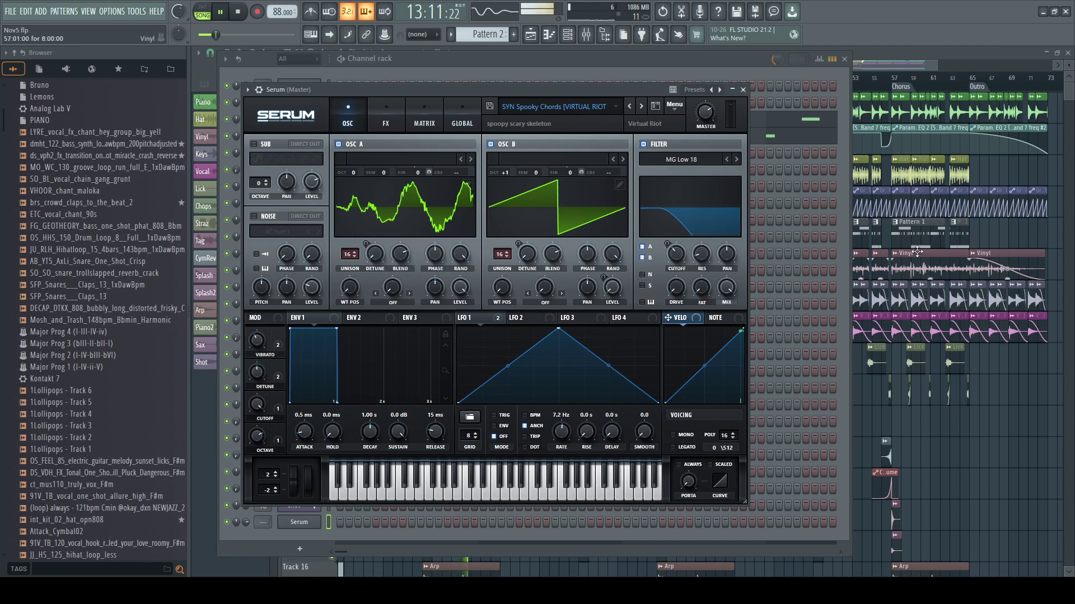
- Return to the playlist, listen through the Verse, B and Chorus sections, and check the effects on the Master mixer track
left_click(908, 65)
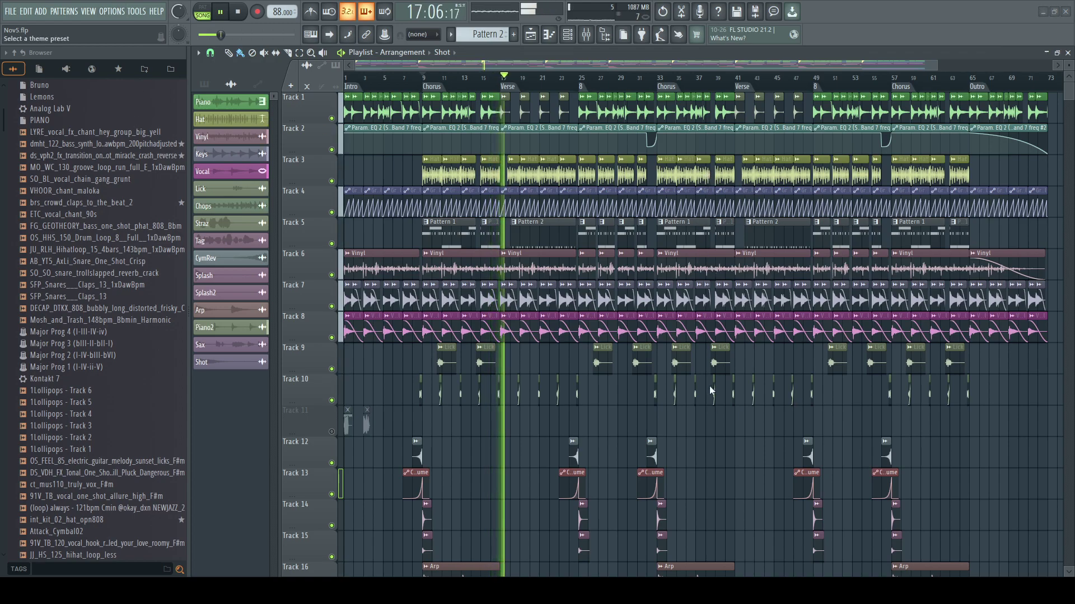
left_click(428, 297)
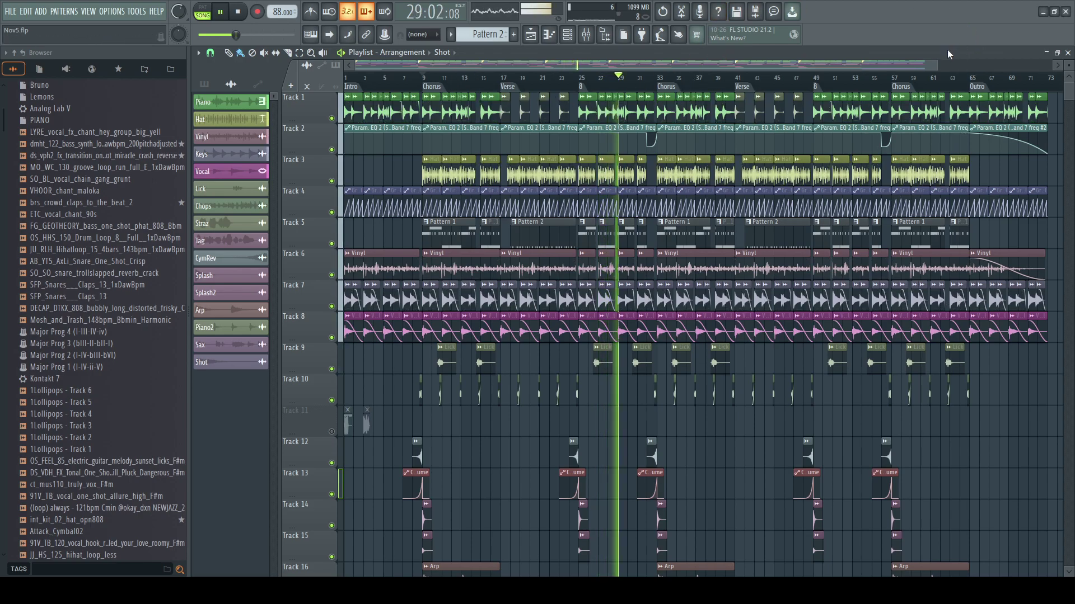
left_click_drag(936, 66, 946, 66)
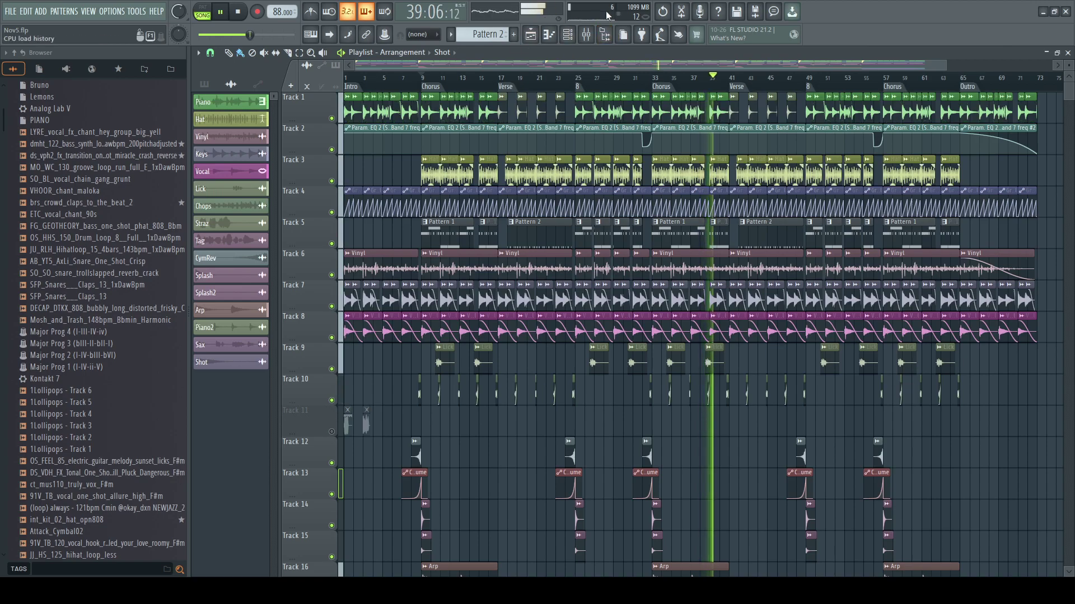
left_click(587, 37)
left_click(230, 168)
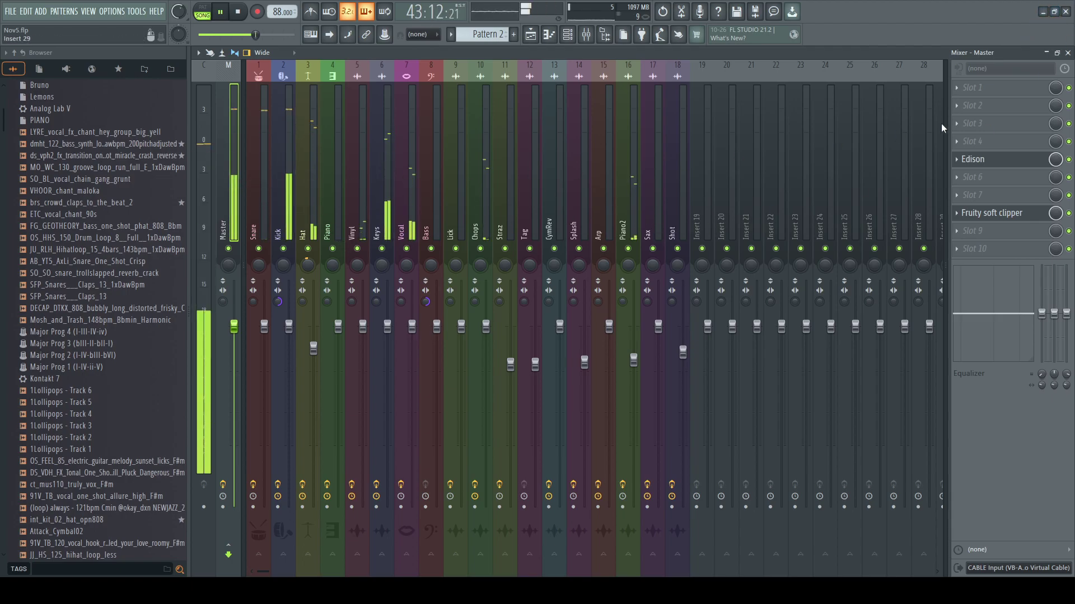
left_click(1046, 53)
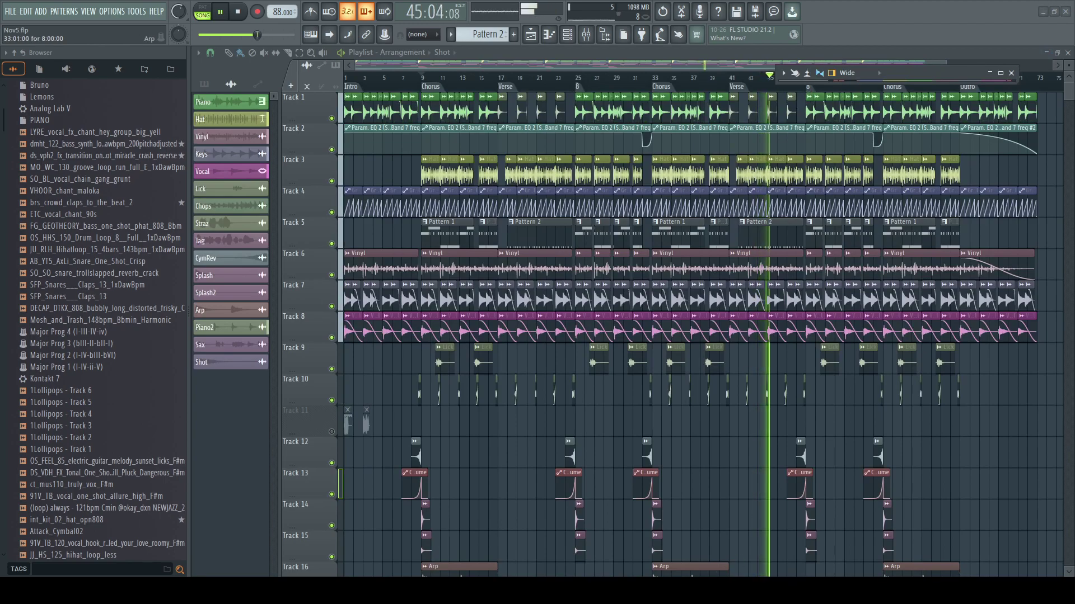
- Place copies of the Shot clip on Track 20 at the starts of both B sections, bars 49 and 25
scroll(777, 353, "down", 5)
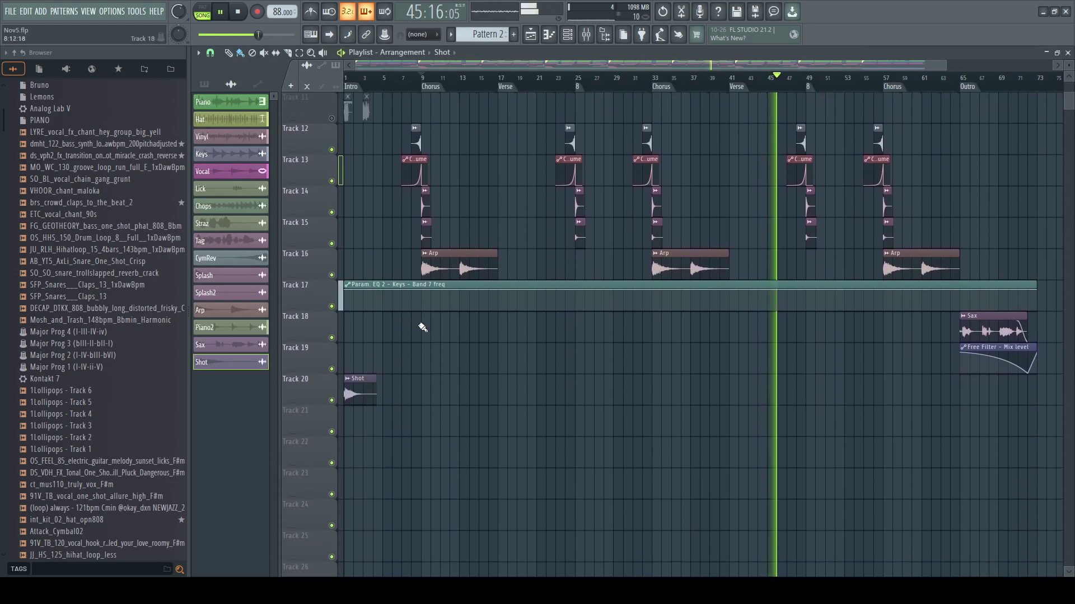
left_click(807, 394)
left_click(582, 395)
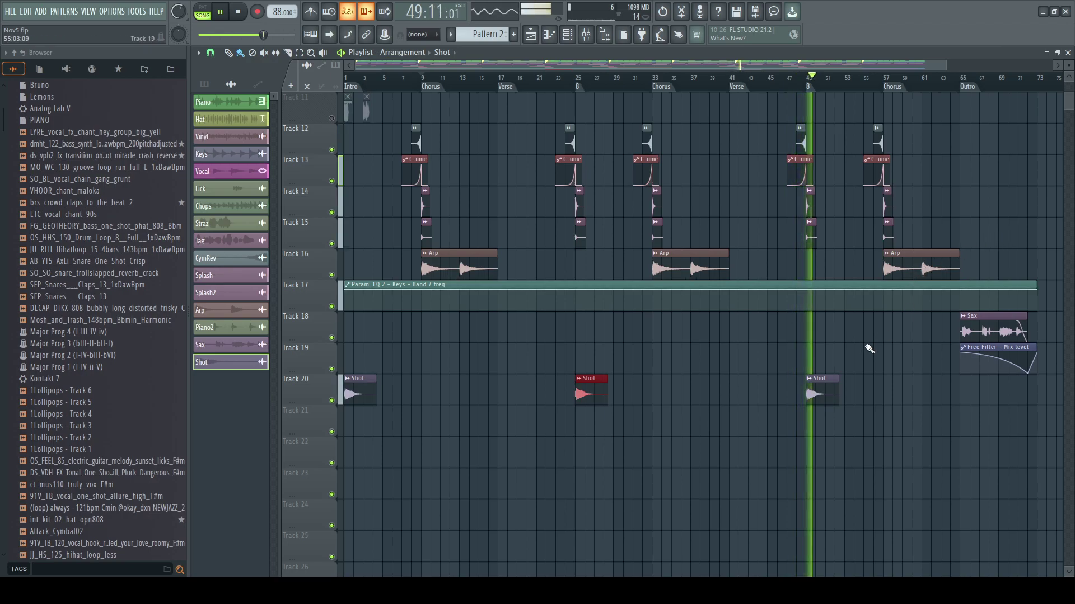
- Bring up the Shot channel's mixer track and set its Fruity Free Filter mix level to about 87%
key("F6")
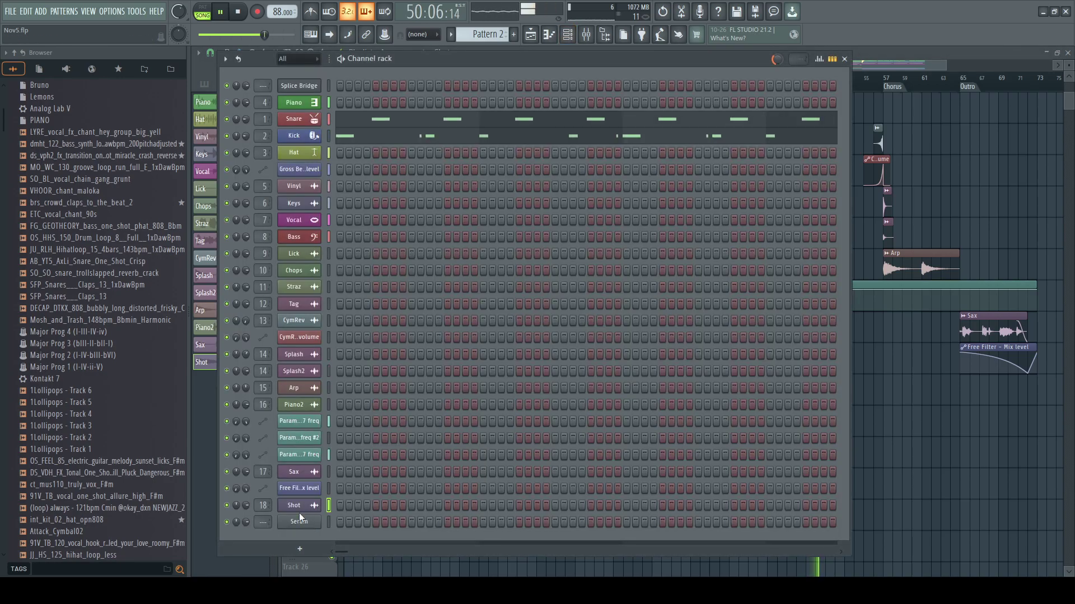
left_click(305, 508)
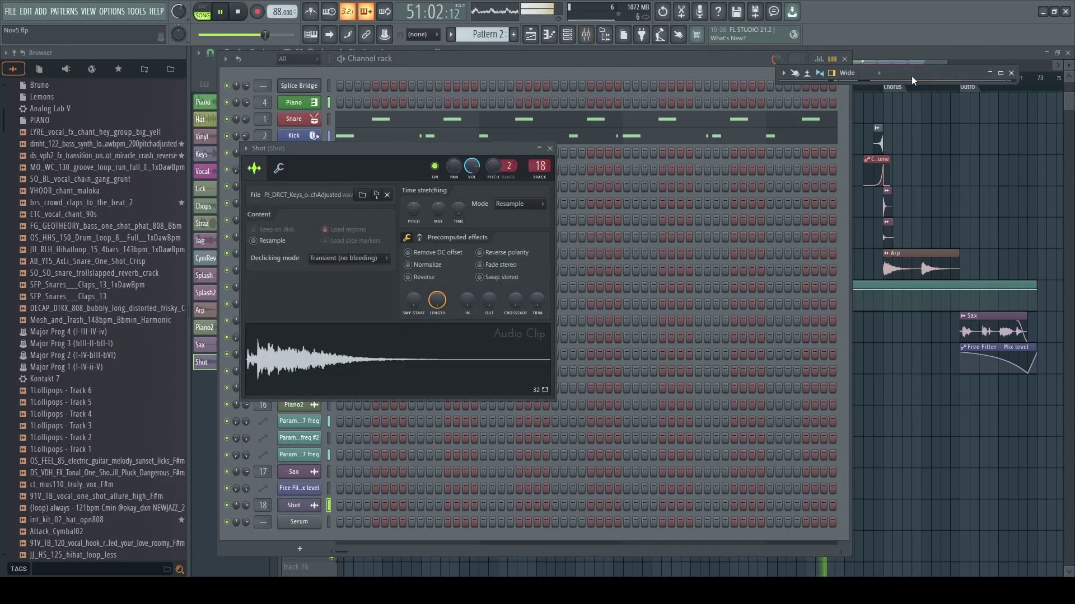
key("F9")
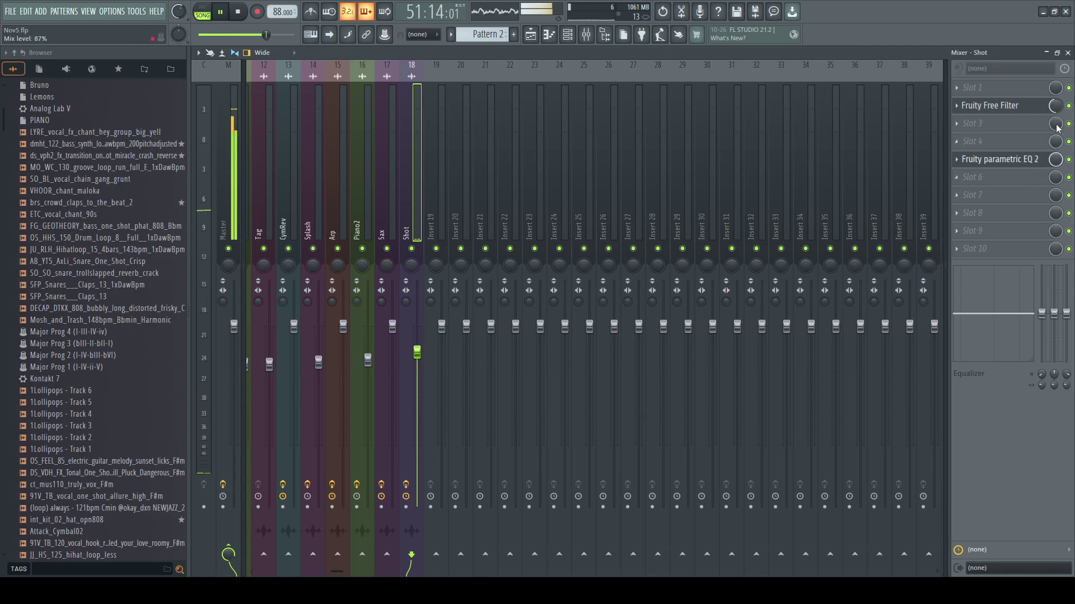
left_click(1068, 53)
- Give all three Shot clips on Track 20 a curved fade-out spanning nearly their whole length
right_click(892, 491)
left_click_drag(836, 384, 809, 386)
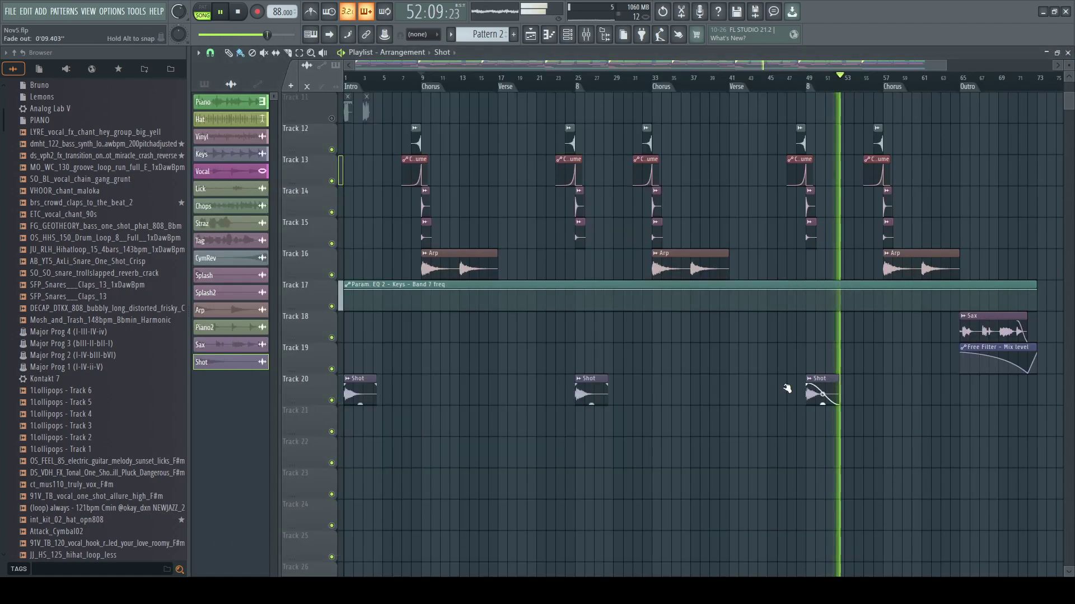
left_click(816, 400)
right_click(583, 400)
left_click(583, 400)
right_click(349, 395)
left_click(353, 397)
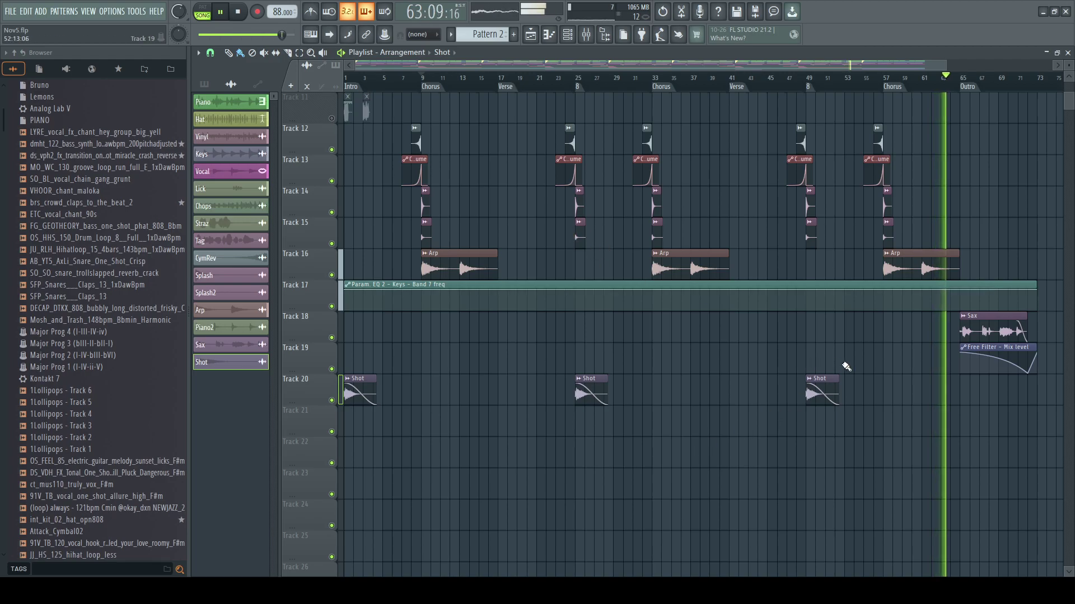
- Look over the upper playlist tracks and the mixer levels of all channels while the Outro plays
scroll(630, 171, "up", 10)
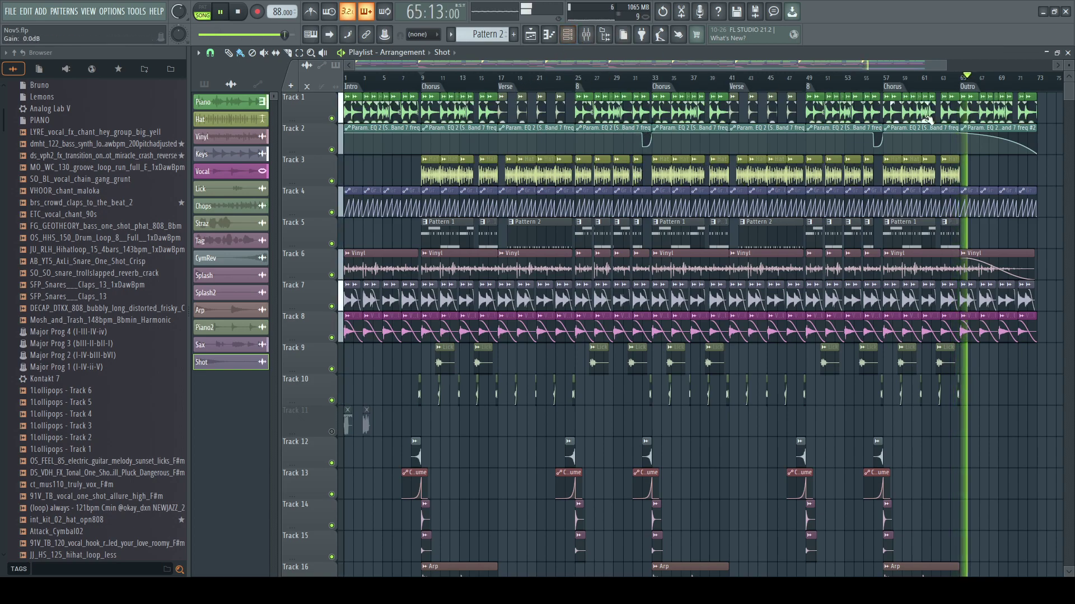
scroll(936, 173, "down", 3)
scroll(812, 126, "up", 3)
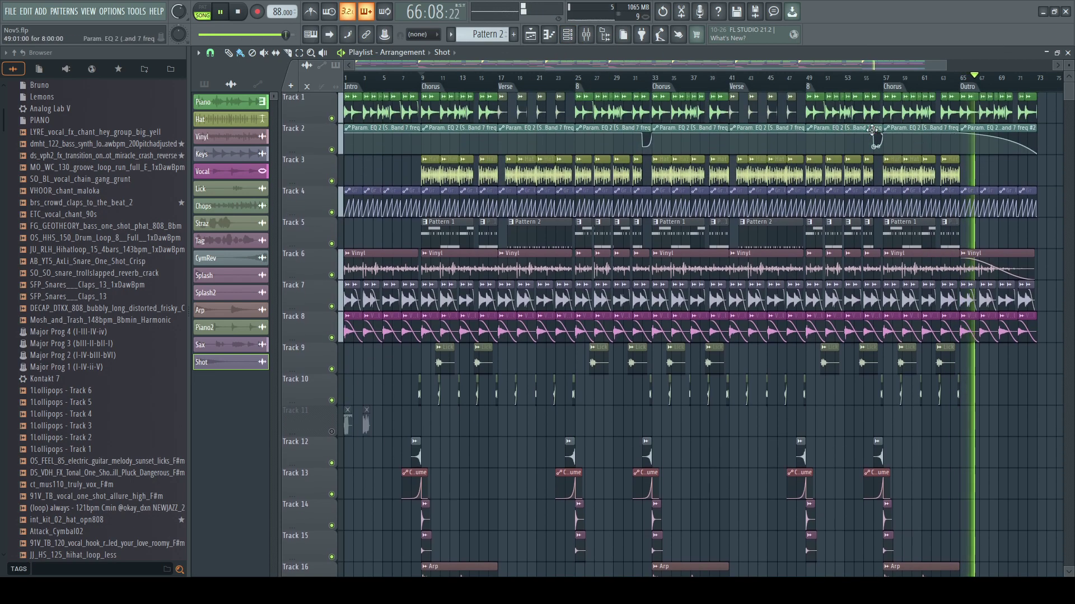
left_click_drag(950, 63, 674, 69)
left_click(590, 40)
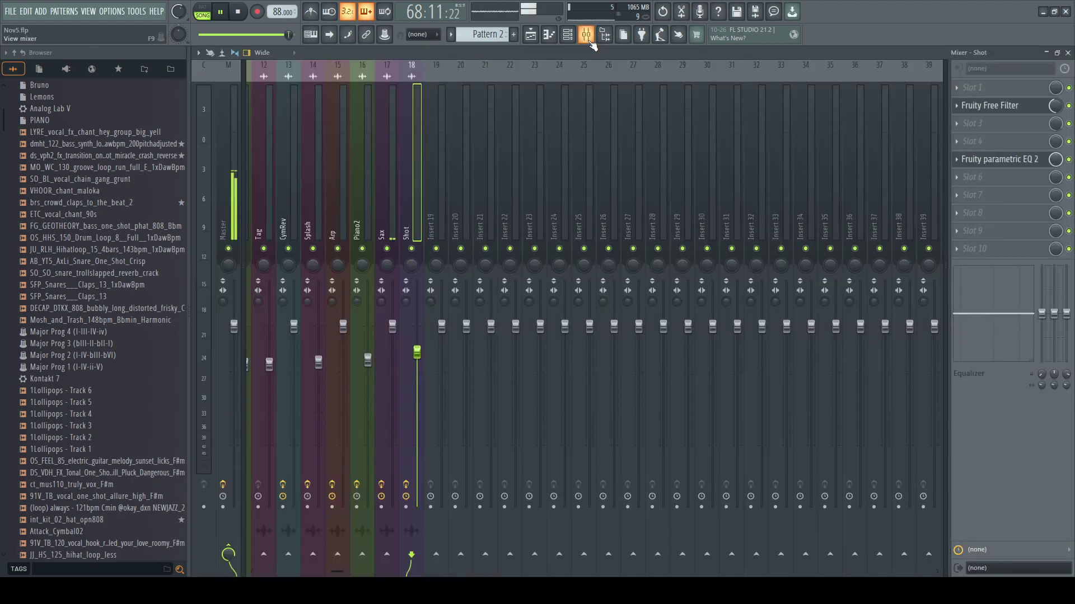
left_click_drag(237, 169, 173, 178)
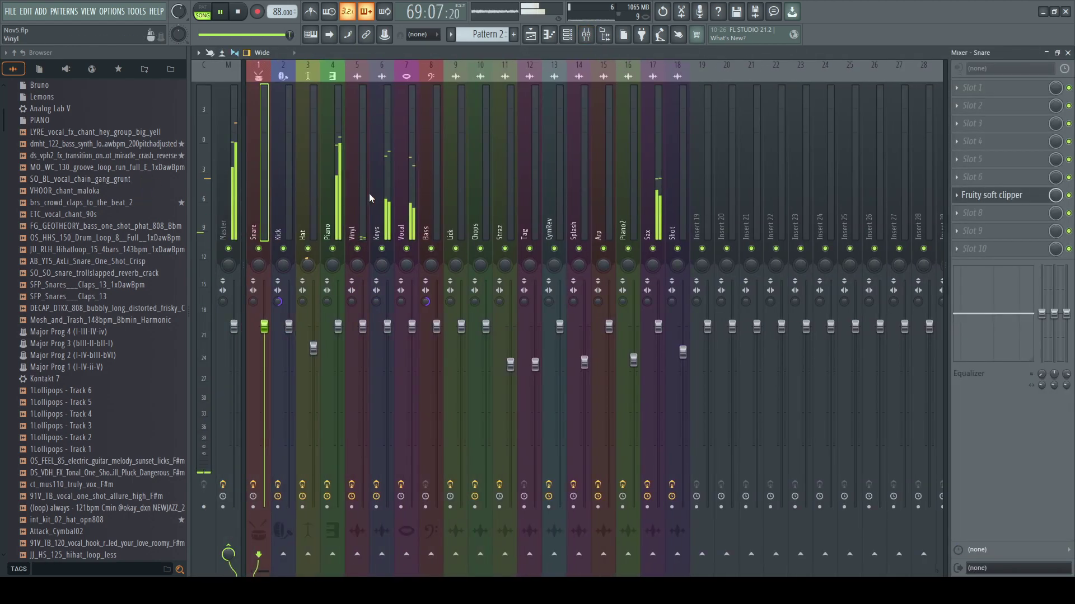
left_click(1067, 53)
left_click(1068, 53)
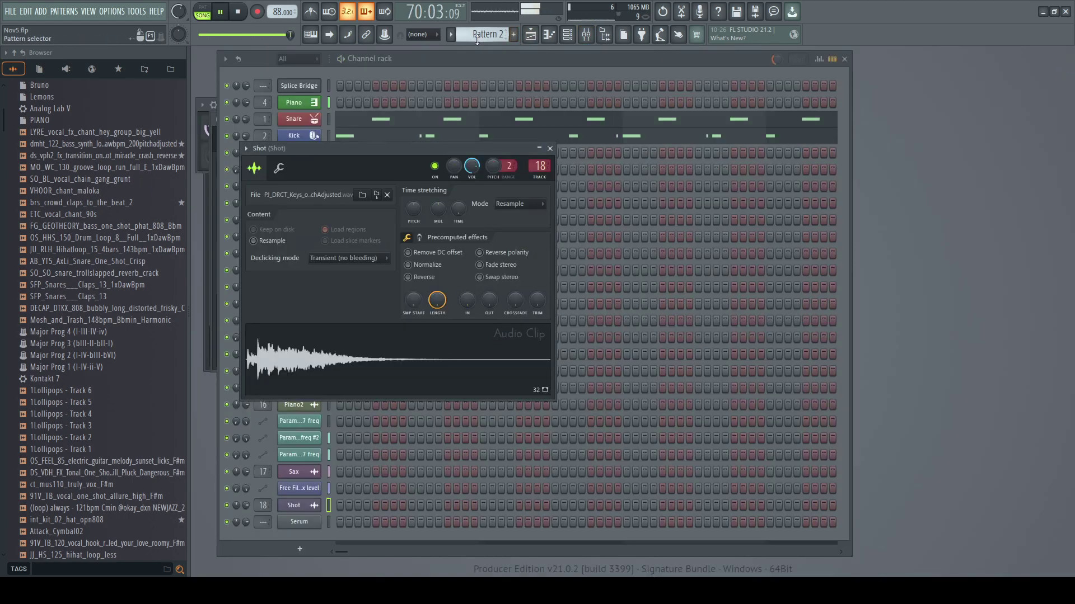
- Return to the playlist and scan the arrangement from Track 1 down to the Shot clips on Track 20
key("F5")
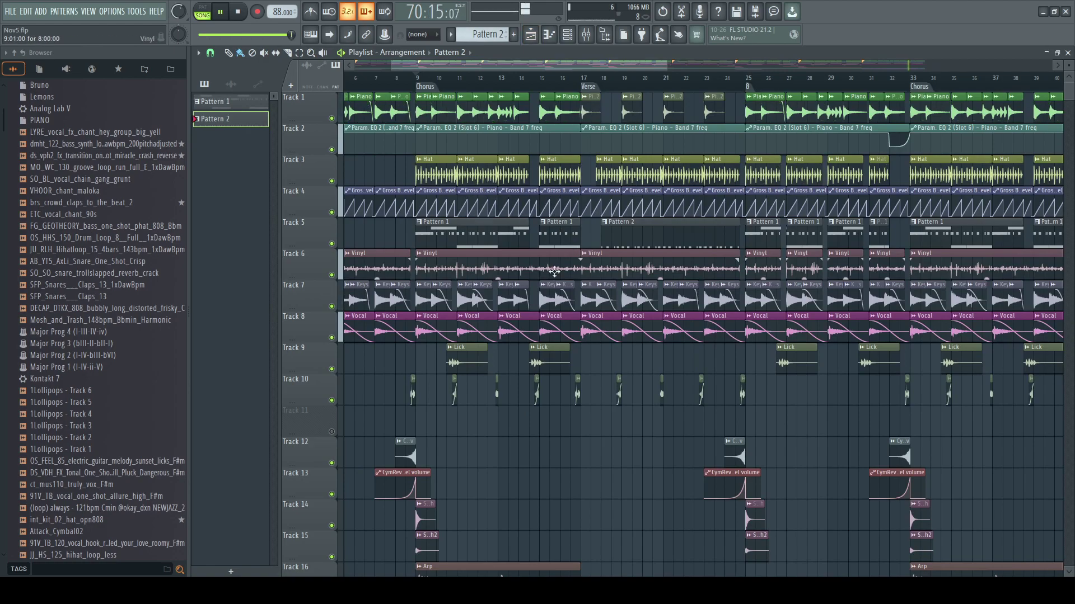
scroll(495, 370, "down", 4)
scroll(486, 368, "up", 4)
scroll(468, 353, "down", 5)
scroll(465, 353, "up", 5)
scroll(593, 330, "down", 3)
left_click_drag(501, 70, 159, 175)
scroll(508, 386, "down", 6)
scroll(512, 389, "up", 4)
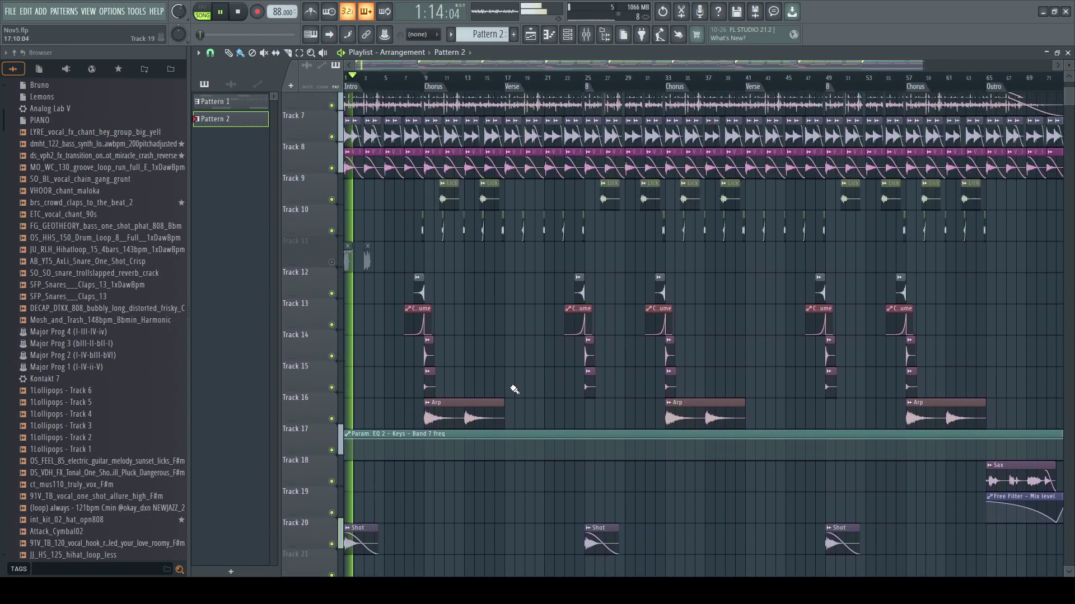
- Move the Straz clip on Track 11 from the start of the Intro to just before bar 5, and delete the Tag clip at bar 3
scroll(520, 389, "up", 6)
left_click_drag(923, 66, 399, 69)
scroll(470, 326, "down", 2)
left_click_drag(383, 360, 846, 361)
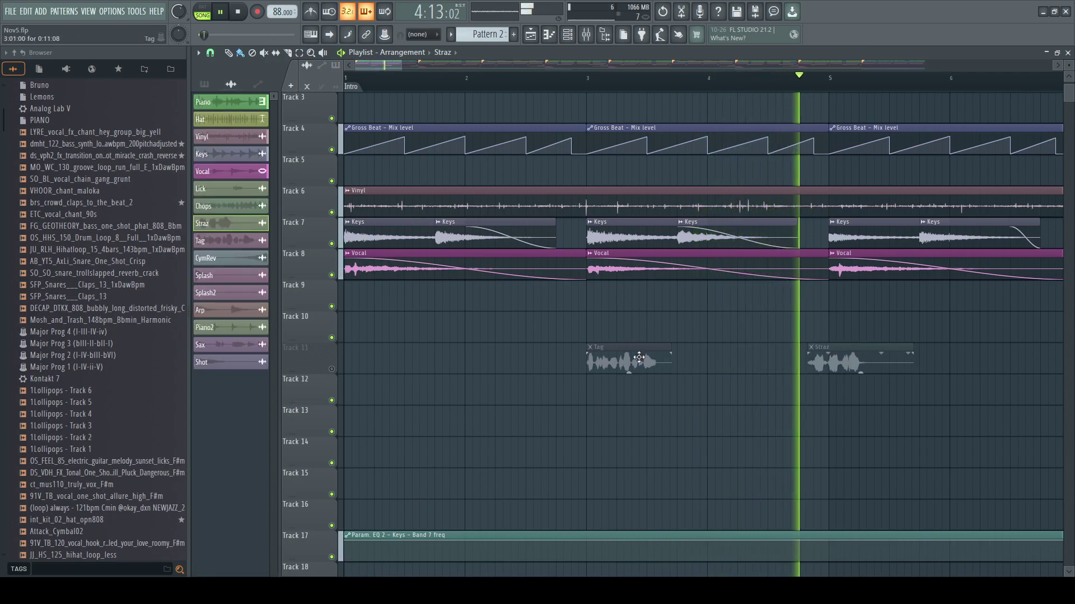
right_click(639, 358)
- Place Tag clips on Track 11 at bars 19, 31, 43, 55 and 69
left_click_drag(398, 65, 845, 67)
left_click(556, 367)
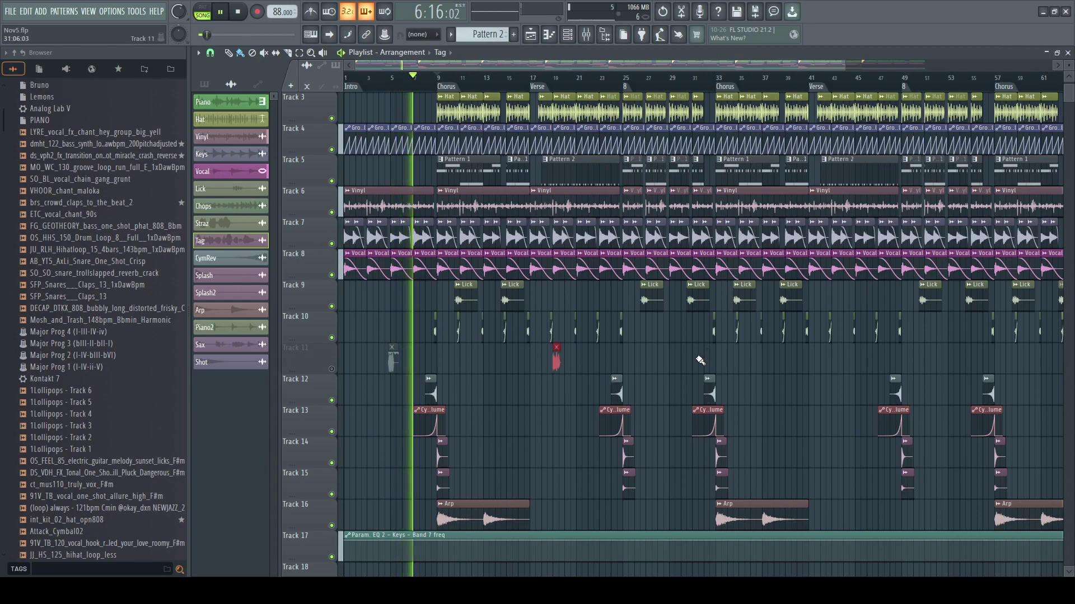
left_click(697, 362)
left_click(836, 361)
left_click(976, 361)
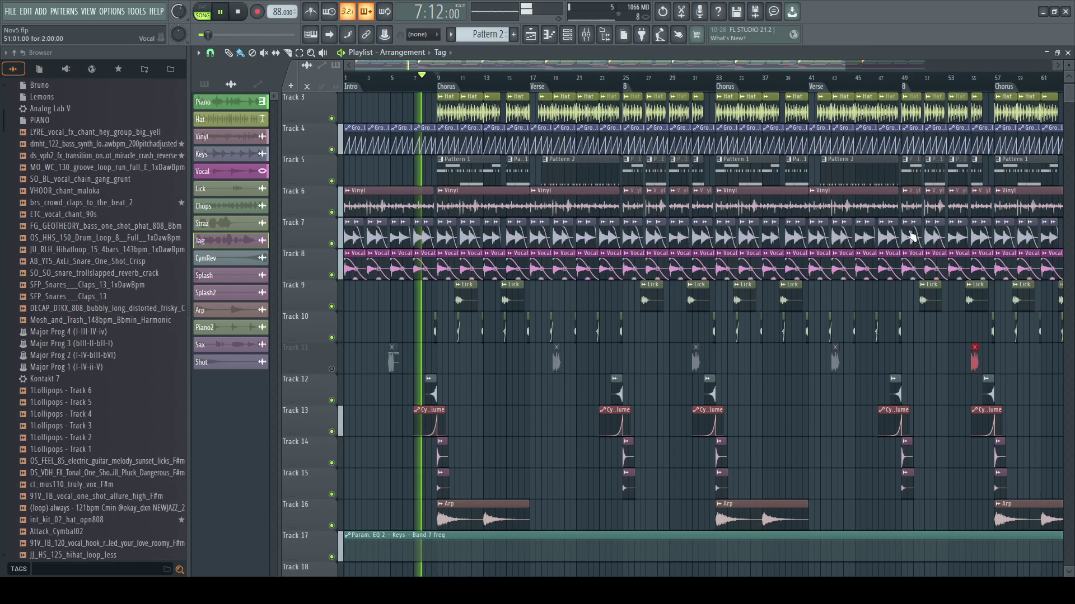
scroll(824, 352, "right", 5)
left_click(851, 364)
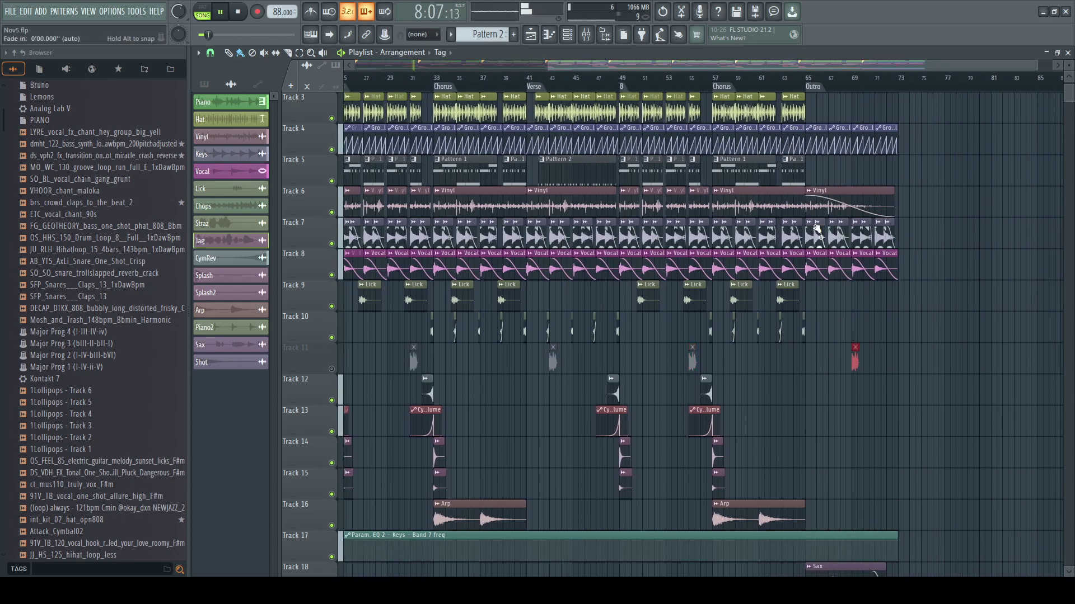
- Listen through the arrangement into the second Chorus, save the project, and stop playback
left_click_drag(718, 66, 521, 66)
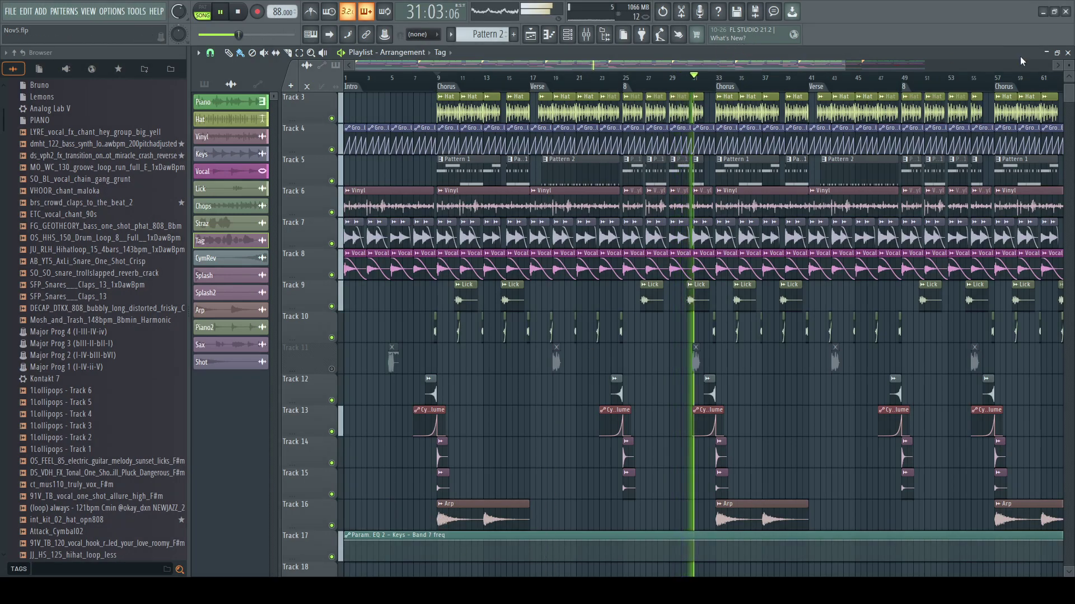
key("ctrl+s")
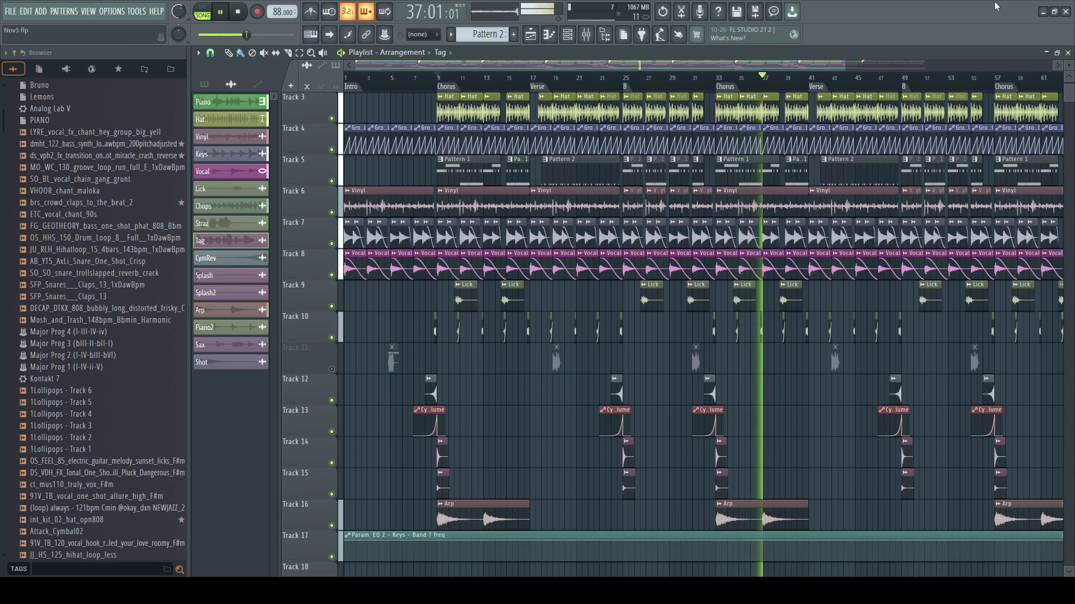
key("space")
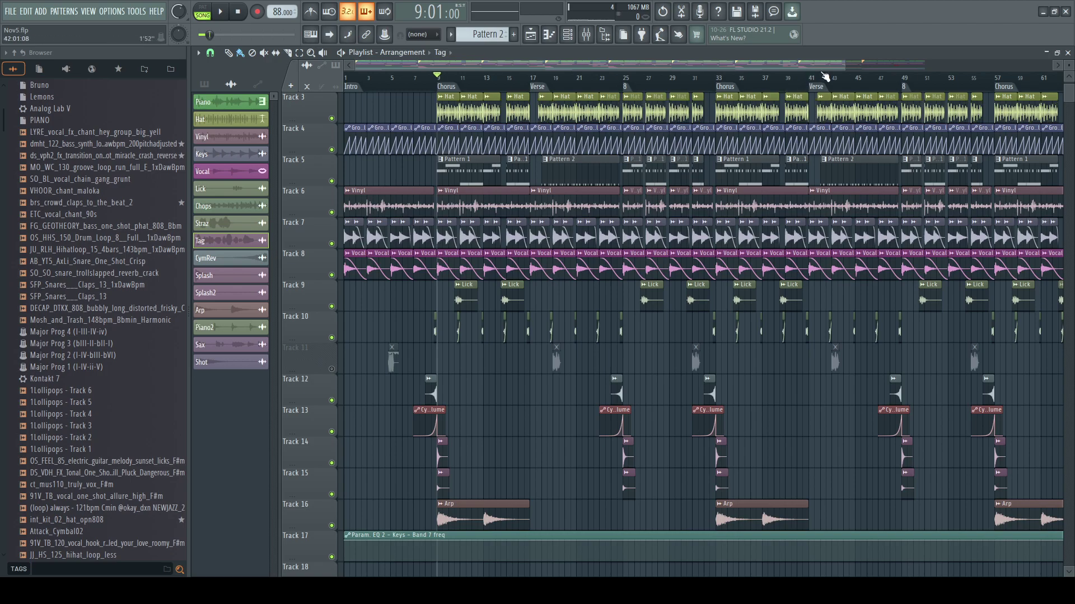
- Check the mixer and channel rack, and listen from the Chorus at bar 9 through the Verse while reviewing all playlist tracks
left_click_drag(845, 66, 932, 66)
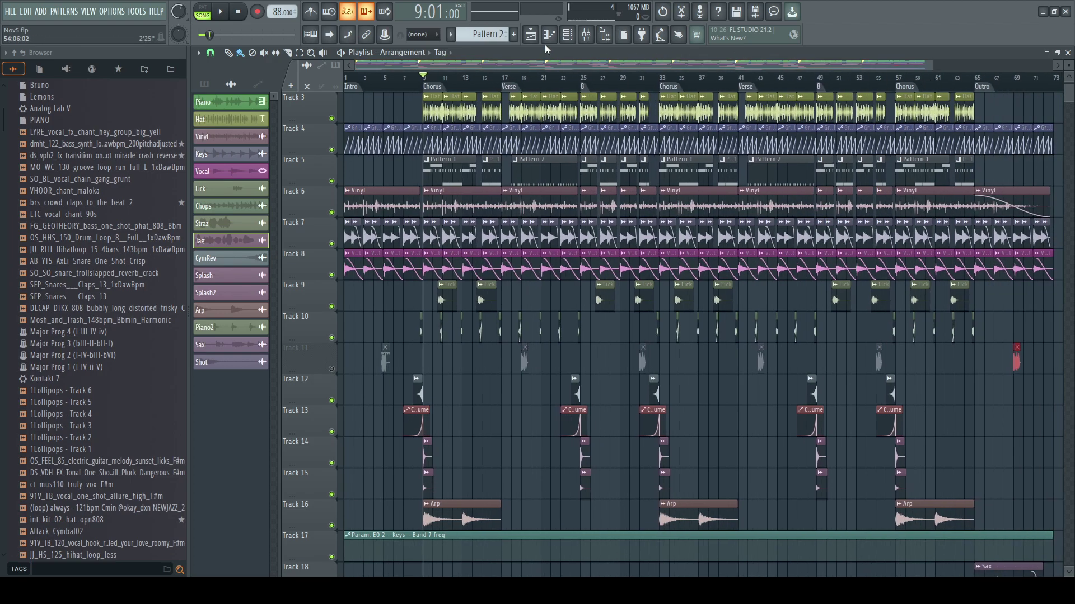
left_click(588, 36)
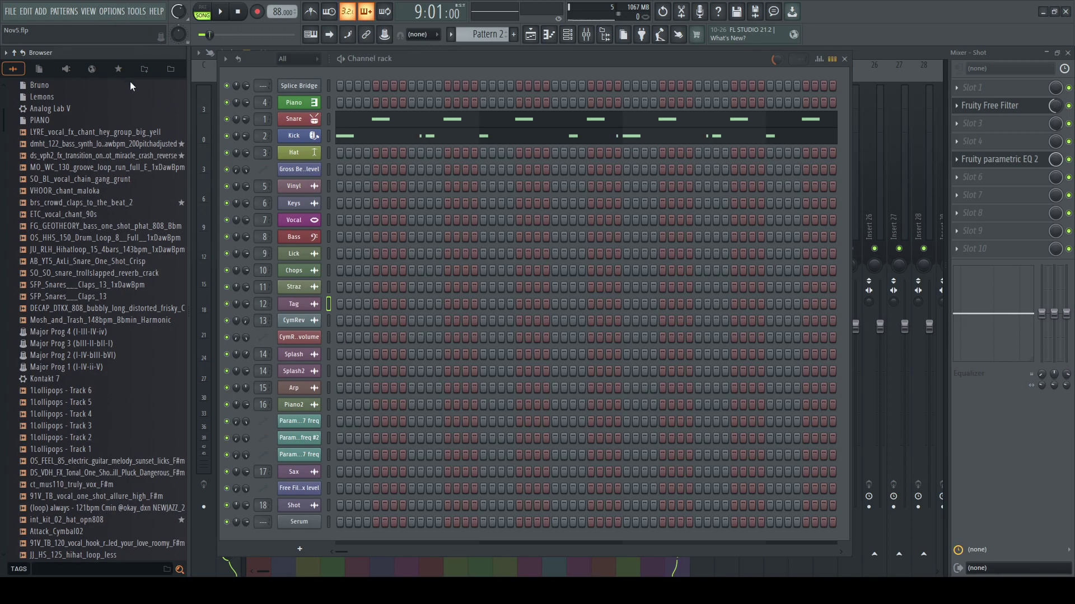
left_click(462, 392)
left_click(873, 124)
left_click(727, 152)
left_click(546, 178)
key("space")
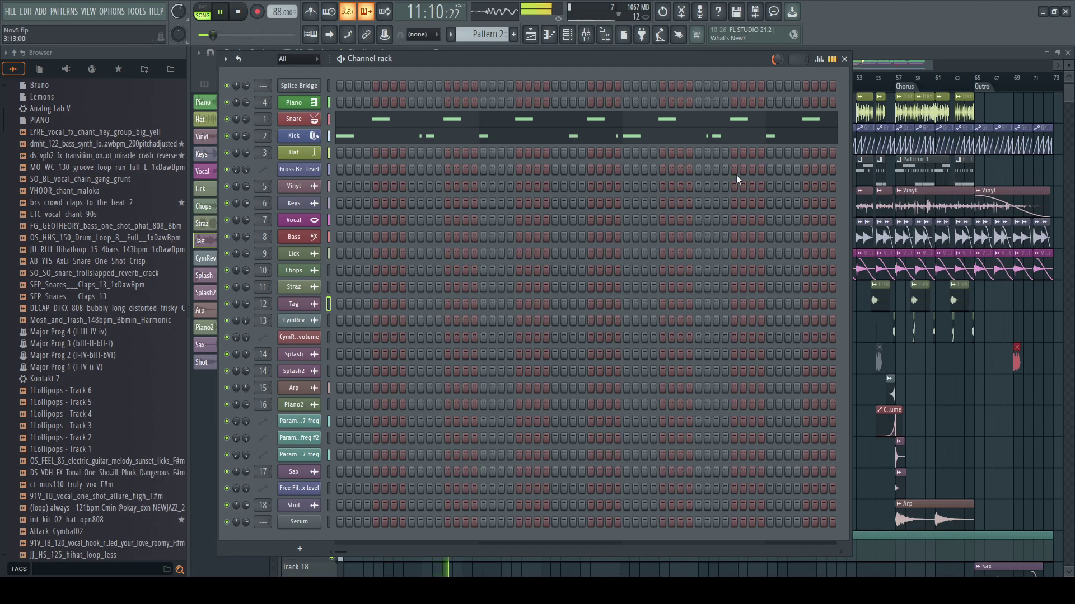
left_click(885, 66)
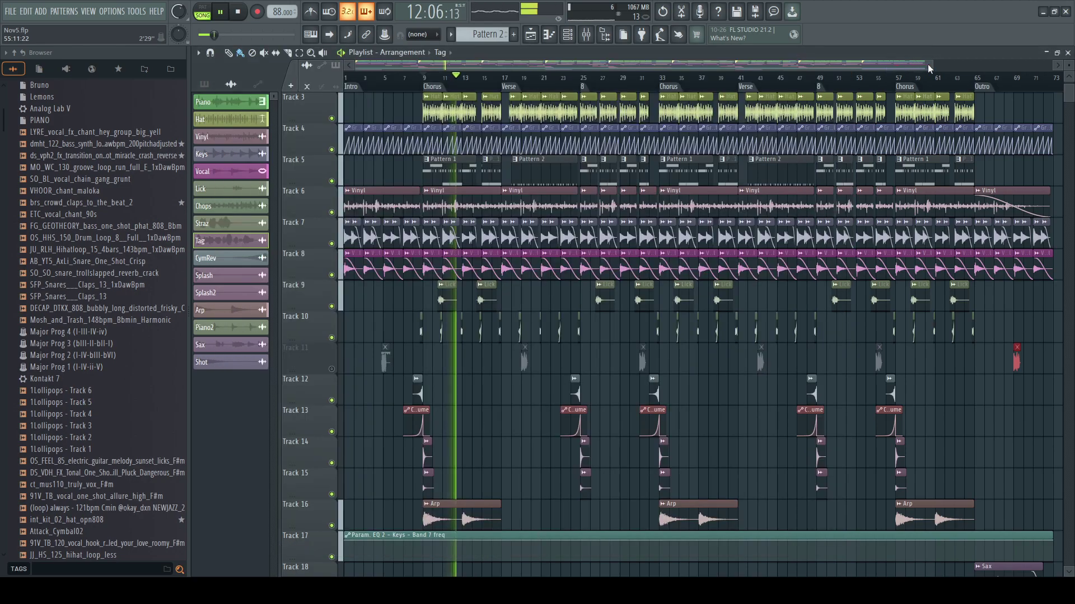
scroll(974, 341, "down", 3)
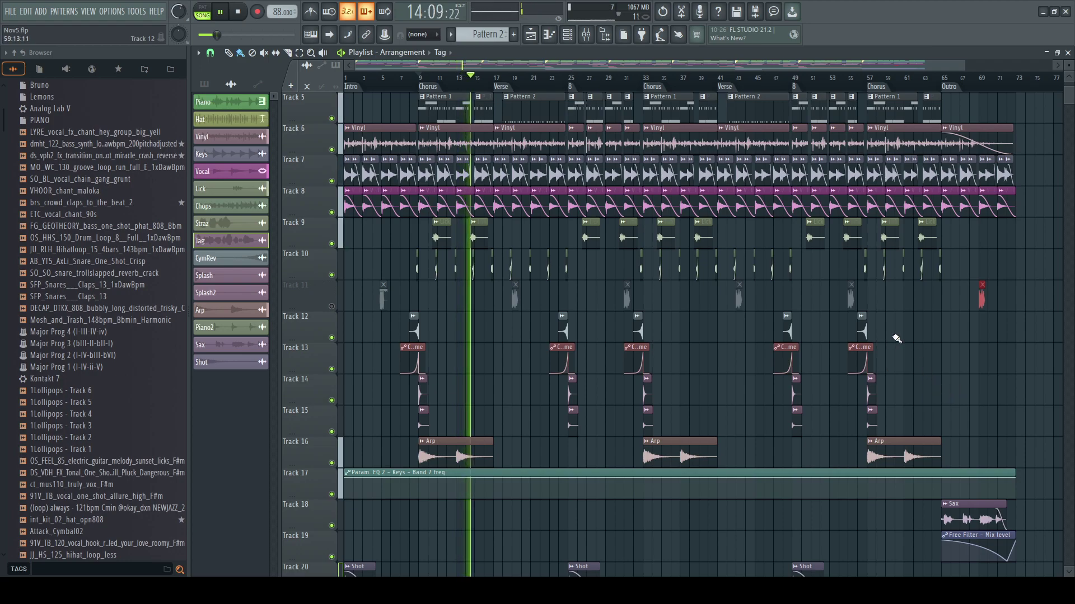
scroll(907, 385, "up", 3)
scroll(894, 382, "up", 1)
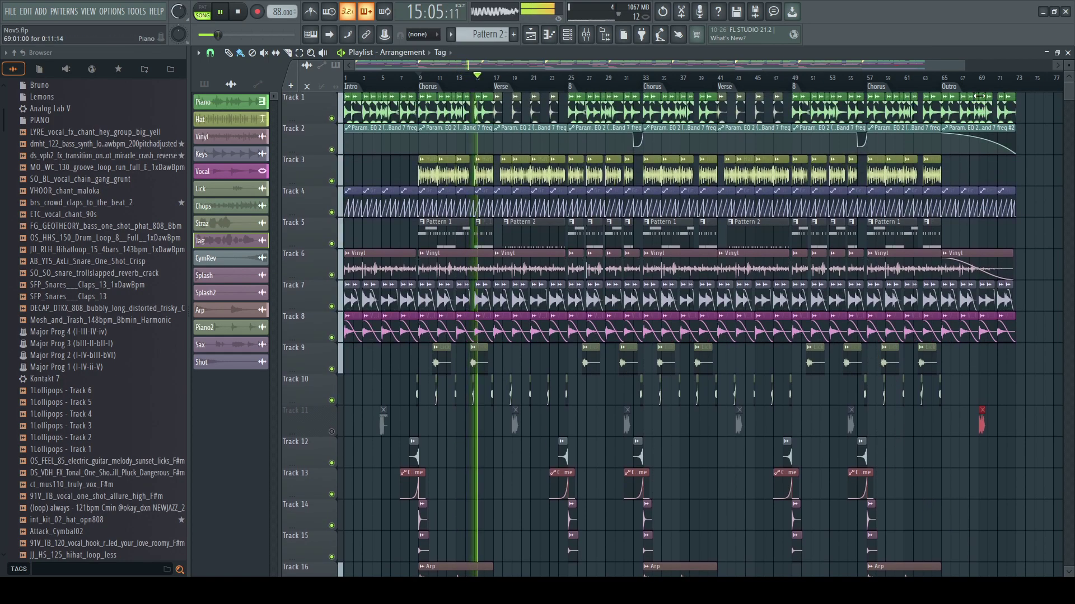
left_click_drag(968, 64, 973, 66)
scroll(688, 571, "down", 9)
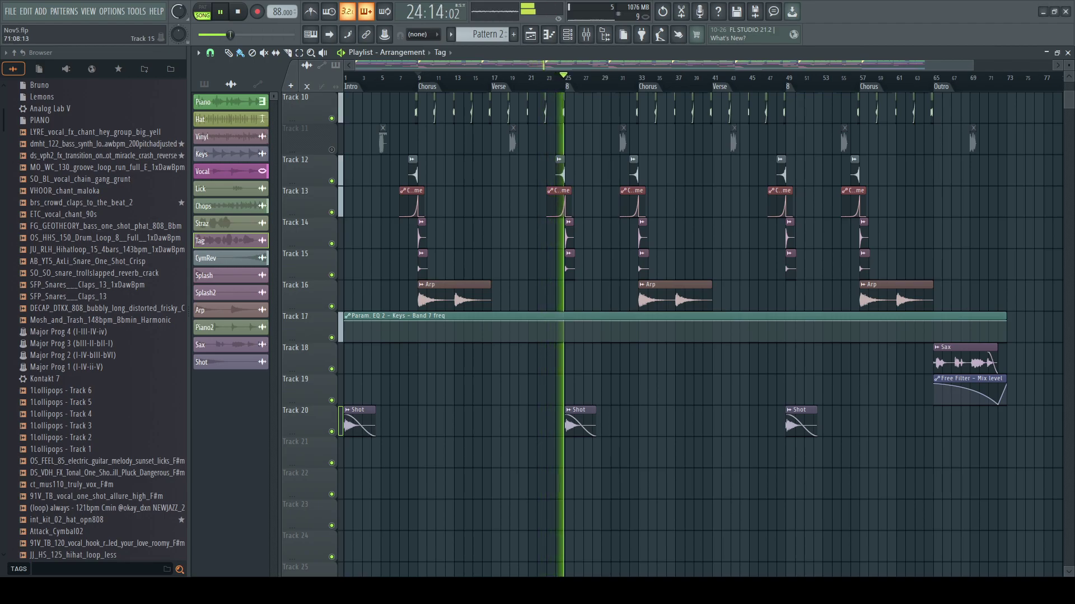
- Loop the Verse from bar 17 to 25 and place the SC_EK_90_piano_century_Fm_1xDawBpm_200PitchAdjusted sample on Track 21 at bar 17
key("space")
left_click_drag(496, 80, 564, 98)
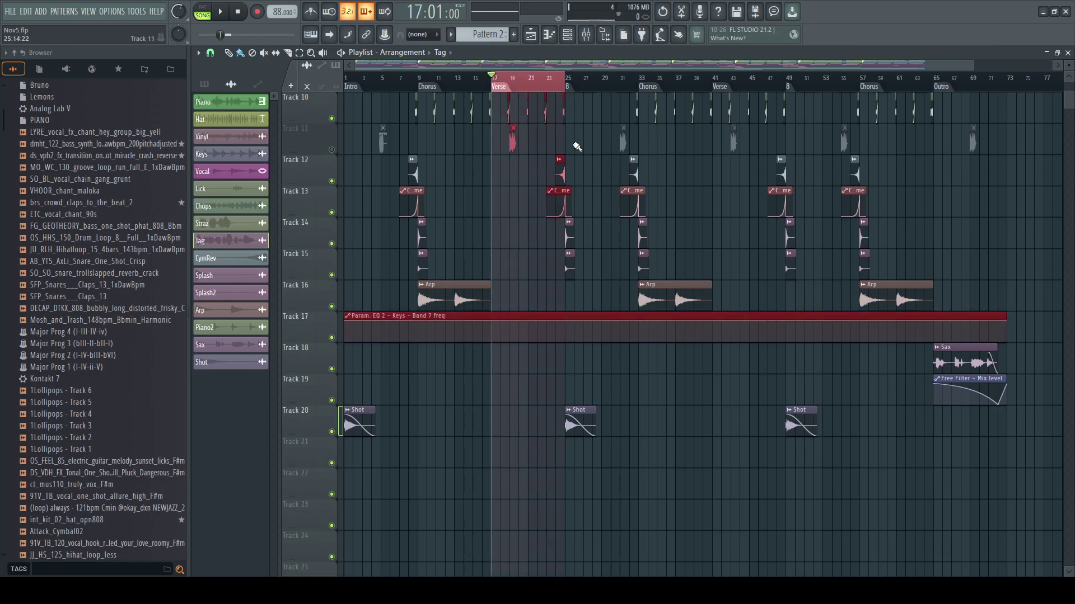
key("space")
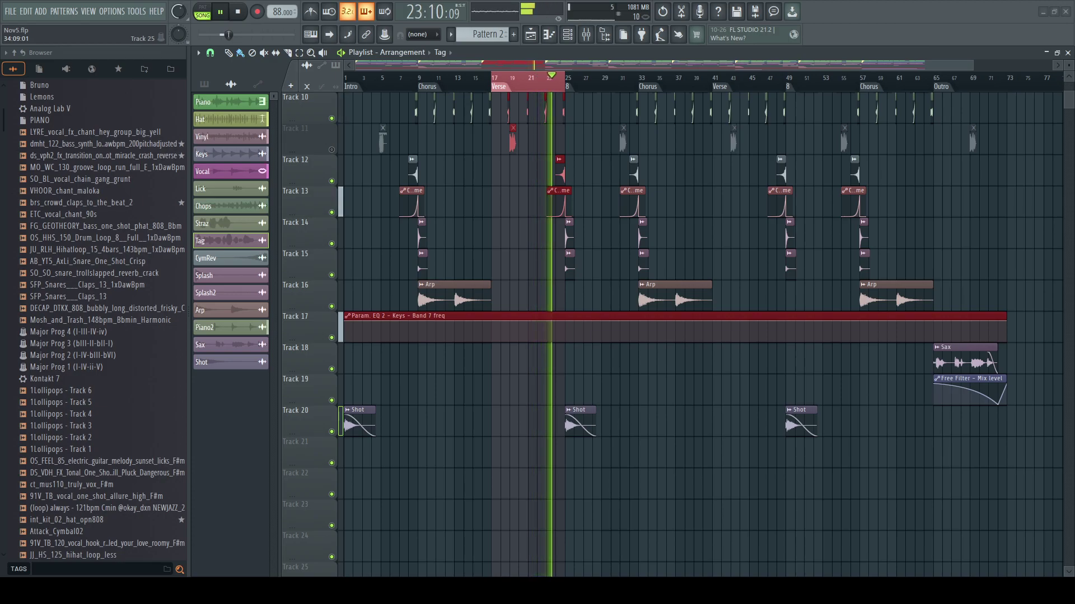
left_click_drag(1073, 391, 510, 443)
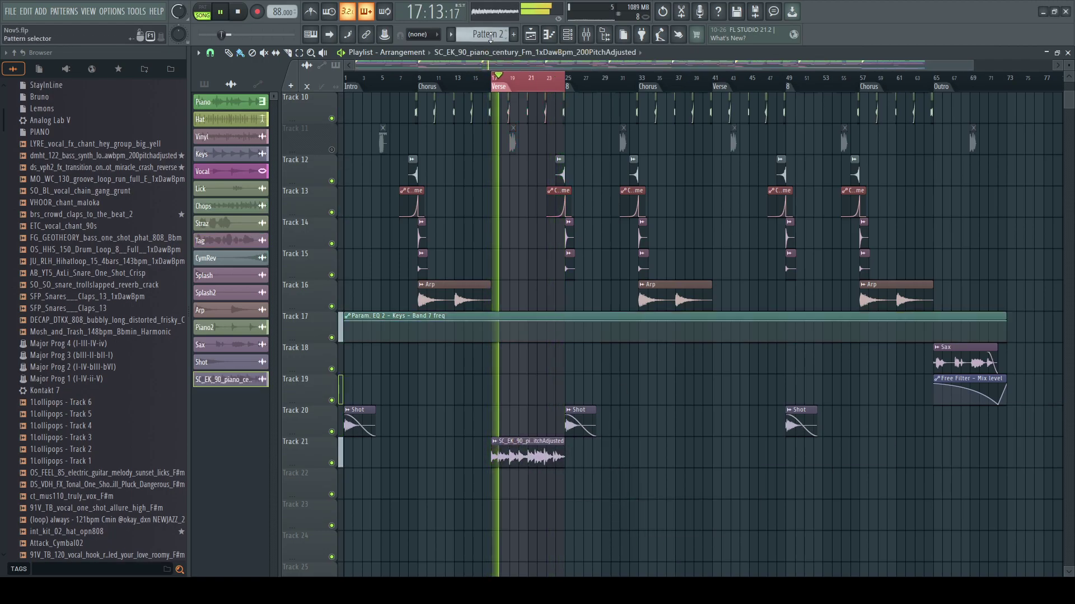
- Rename the new piano sample's channel Piano3 and give it the green piano colour and icon
left_click(568, 35)
middle_click(298, 354)
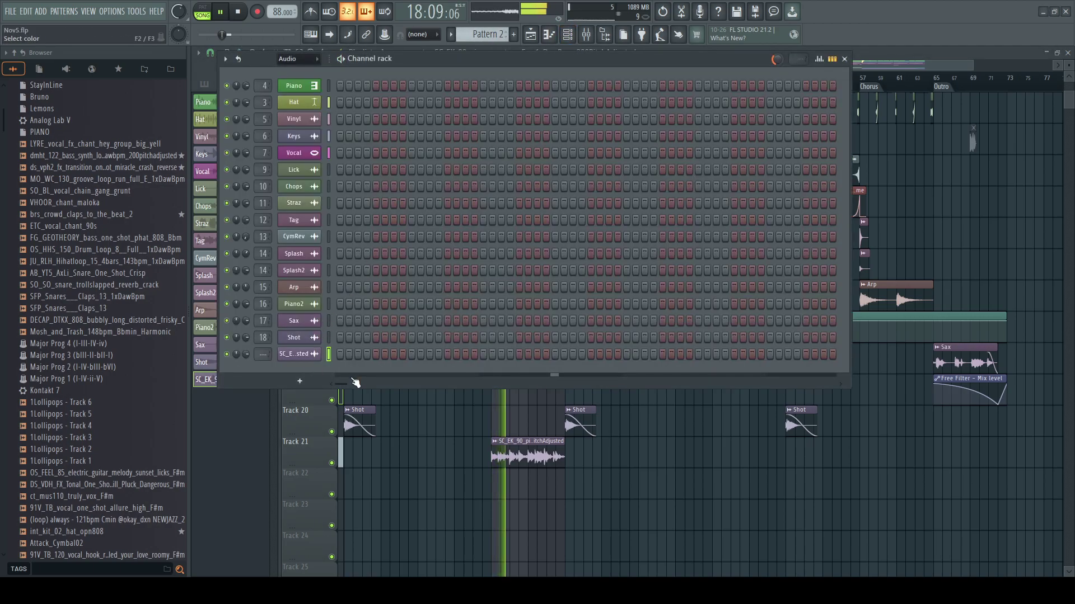
left_click(236, 379)
left_click(320, 441)
middle_click(298, 356)
type("3")
key("Return")
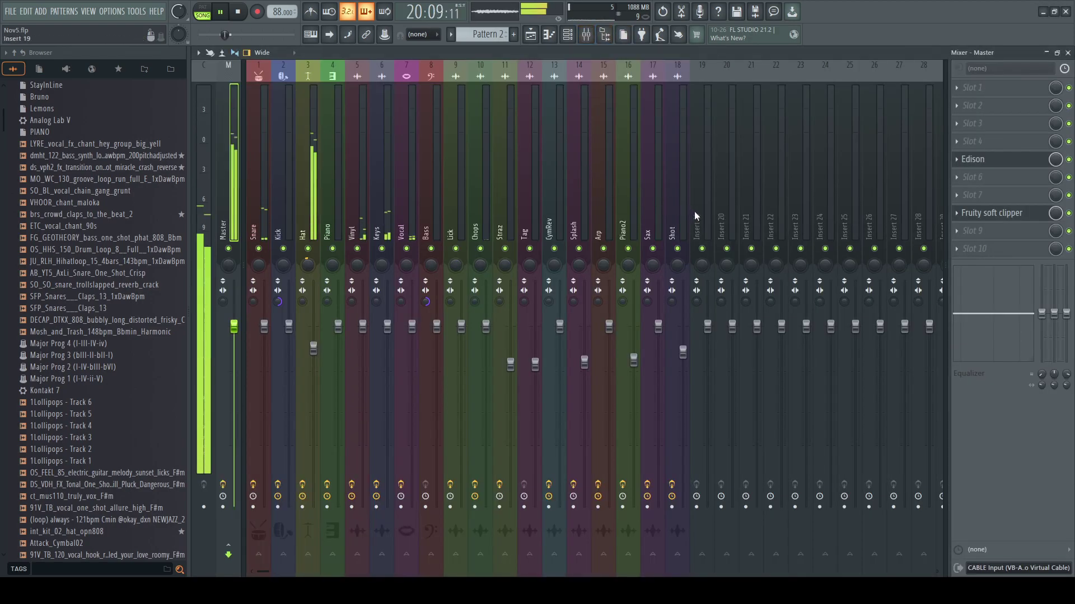
- Route the Piano3 channel to mixer insert 19 and return to the playlist
left_click(696, 216)
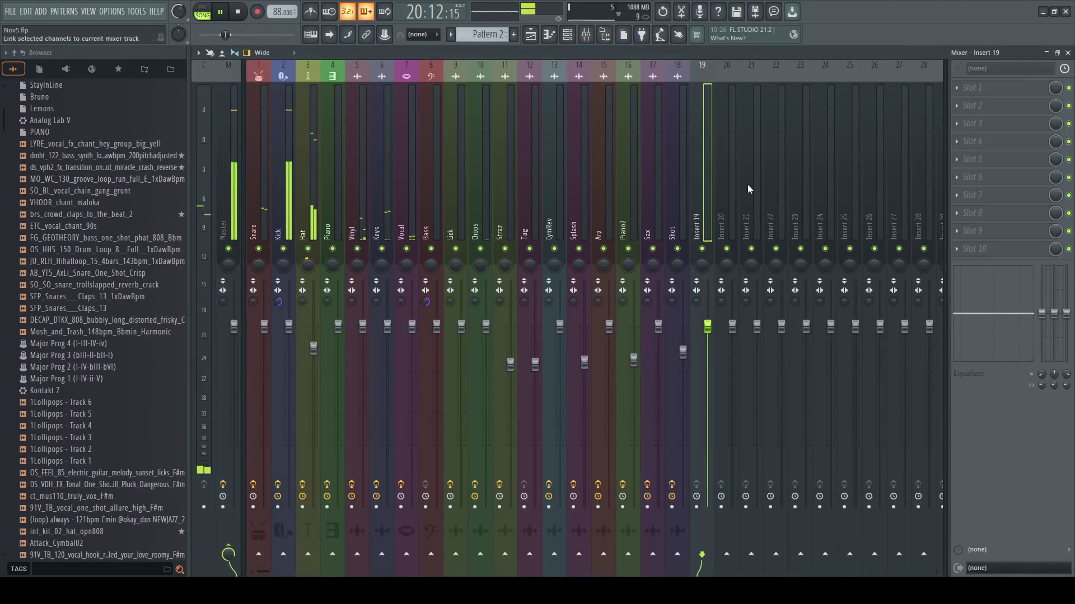
key("ctrl+l")
left_click(1068, 52)
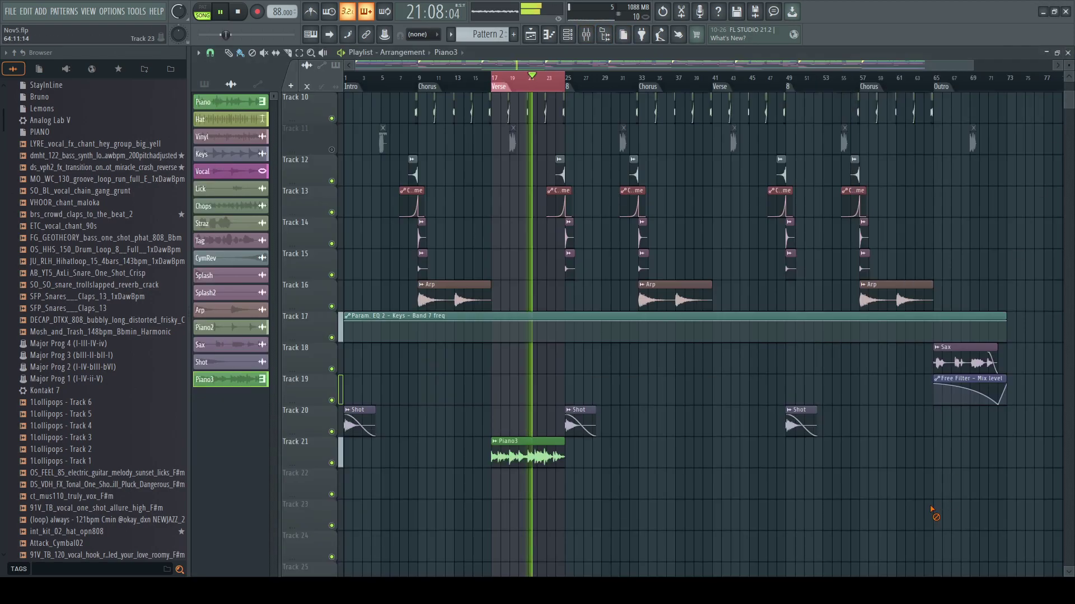
- Slice the Piano3 clip on Track 21 at nine note starts between bars 17 and 25, and mute Track 21
left_click_drag(661, 67, 927, 59)
left_click_drag(1048, 66, 553, 77)
left_click(287, 53)
left_click(529, 342)
left_click(431, 343)
left_click(684, 343)
left_click(611, 343)
left_click(746, 341)
left_click(766, 341)
left_click(824, 343)
left_click(901, 341)
left_click(921, 343)
left_click(241, 53)
left_click(331, 338)
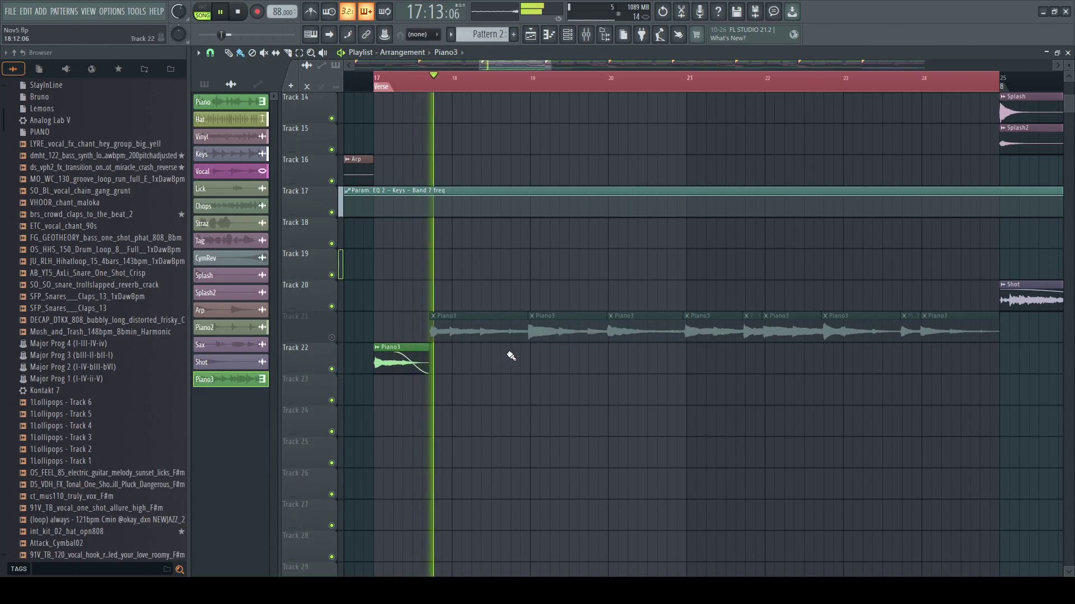
- Move two Piano3 slices from Track 21 to bars 18 and 19 of Track 22, shortening and fading out the bar 18 slice
left_click_drag(545, 317, 467, 348)
left_click_drag(530, 361, 478, 357)
left_click_drag(629, 330, 548, 369)
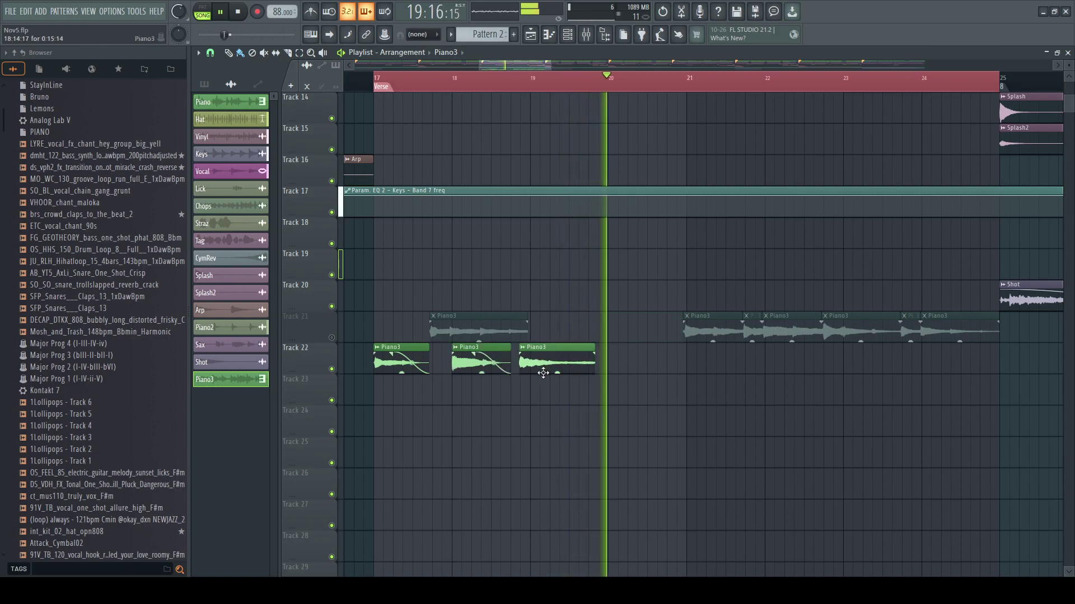
left_click(535, 79)
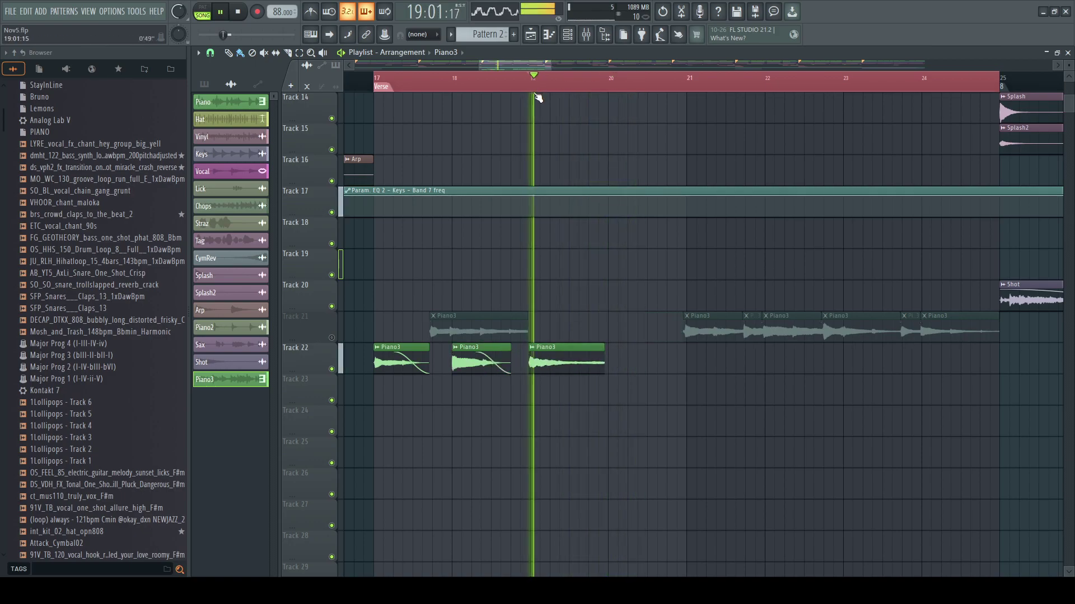
- Move the bar 19 Piano3 slice on Track 22 to 19:13 and fade out its end
mouse_move(588, 357)
left_mouse_down()
mouse_move(552, 367)
mouse_move(600, 367)
left_mouse_up()
key("space")
key("space")
right_click(599, 367)
key("ctrl+z")
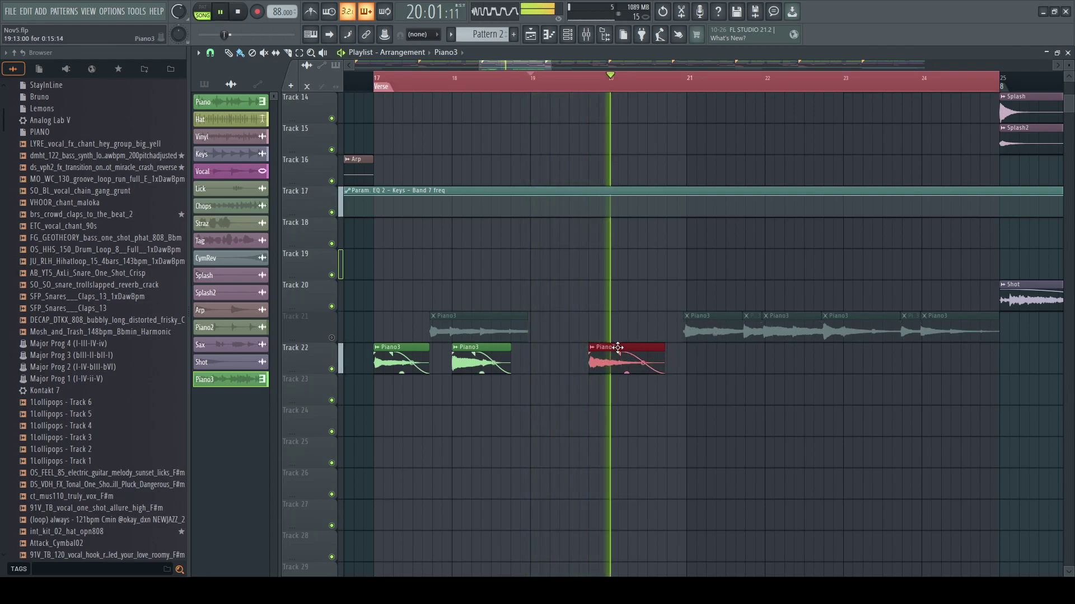
- Try the short Piano3 slice at 21:02 on Track 22, and park the remaining bar 17 slice from Track 21 on muted Track 24
left_click(743, 357)
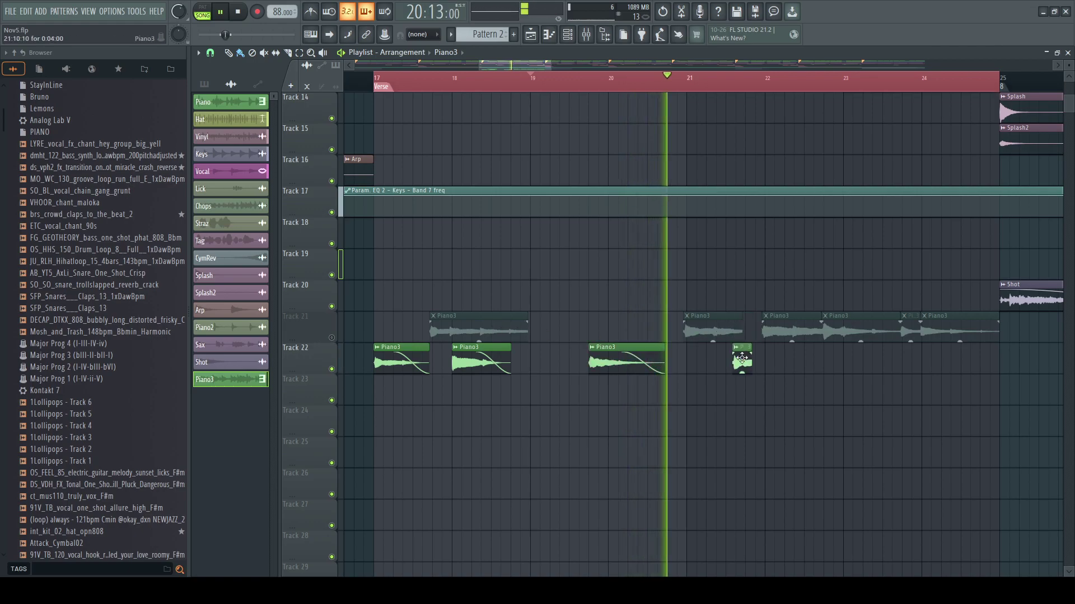
left_click_drag(745, 355, 707, 364)
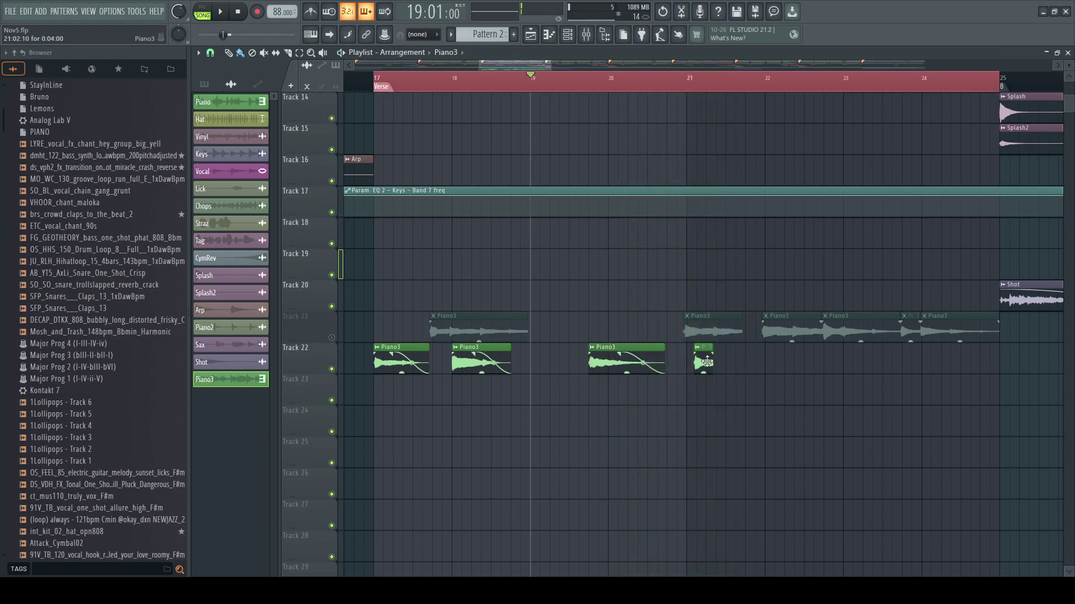
key("space")
left_click_drag(476, 333, 738, 442)
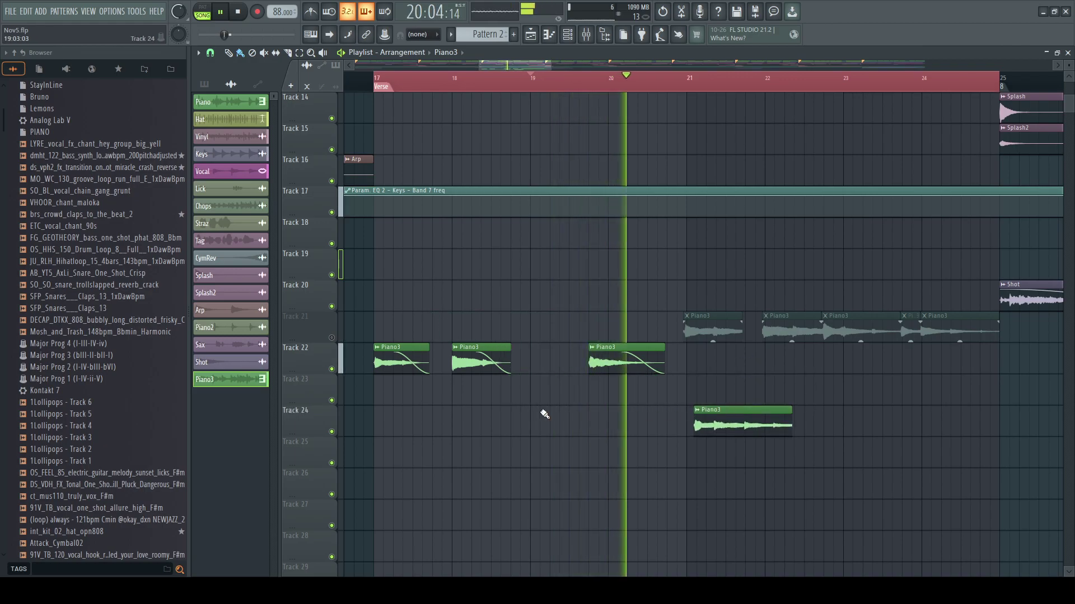
left_click(331, 431)
- Copy the faded Piano3 slices from bars 17 and 18 to bars 21 and 22 of Track 22
left_click(696, 363)
key("ctrl+d")
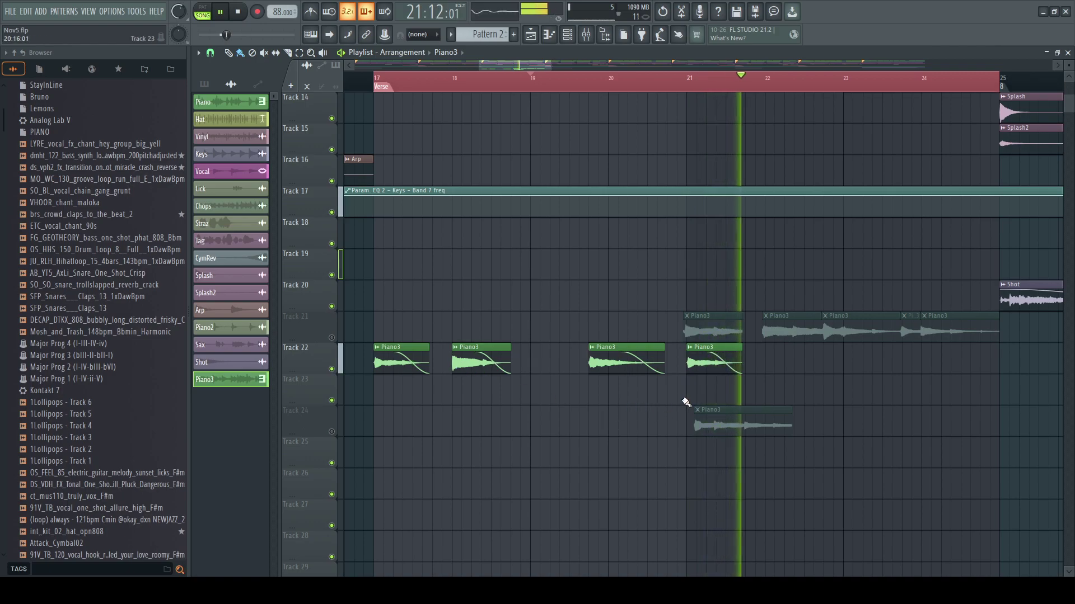
left_click(770, 374)
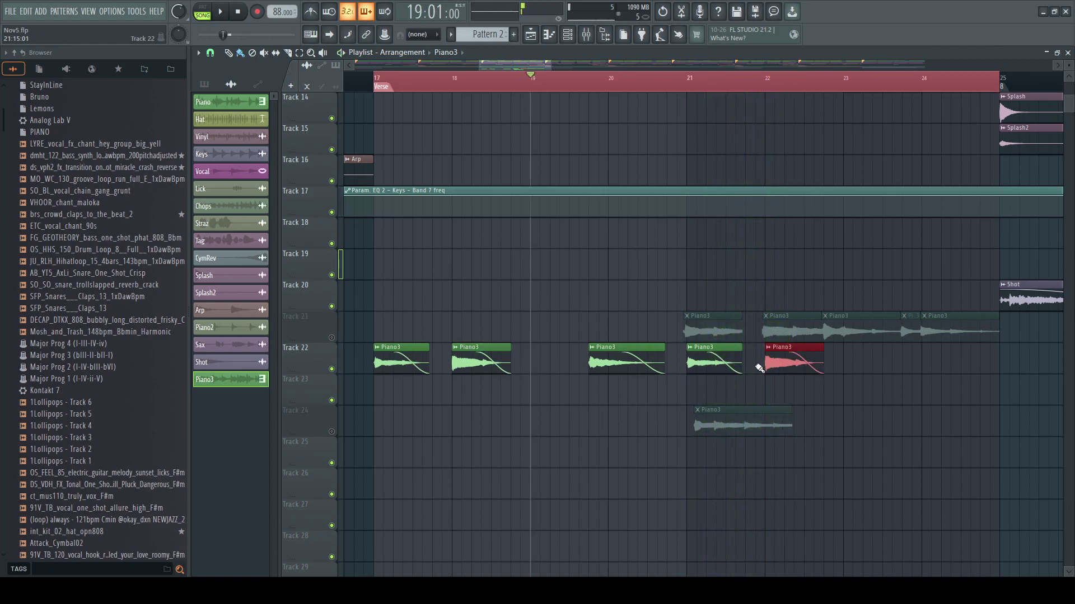
- Delete the Piano3 slices at bars 18, 19:13 and 22 of Track 22 and the slice on Track 24
key("space")
mouse_move(470, 358)
left_mouse_down()
mouse_move(448, 359)
mouse_move(472, 367)
left_mouse_up()
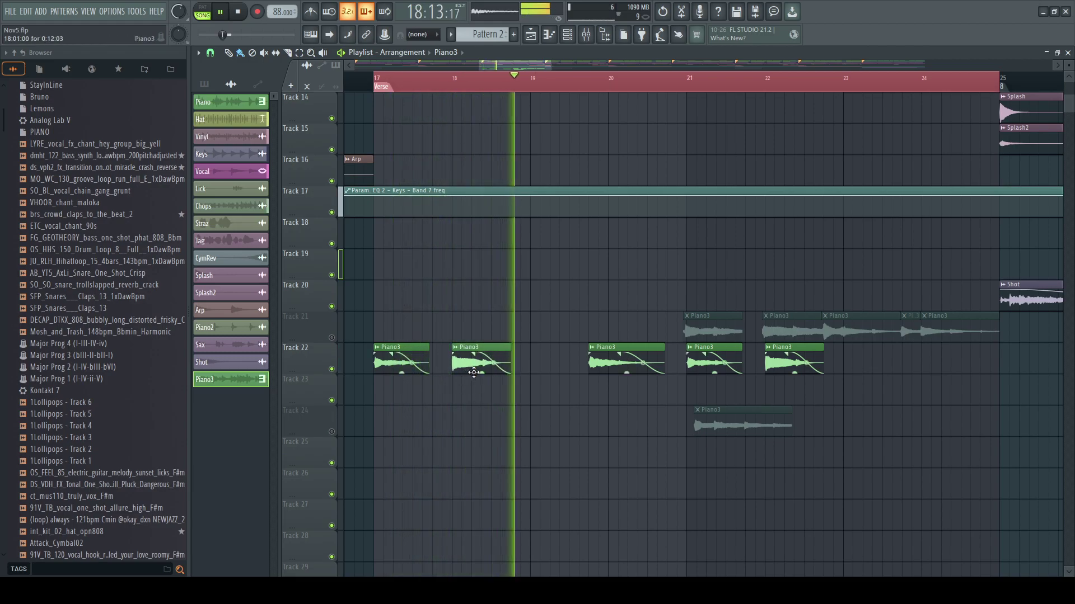
right_click(482, 359)
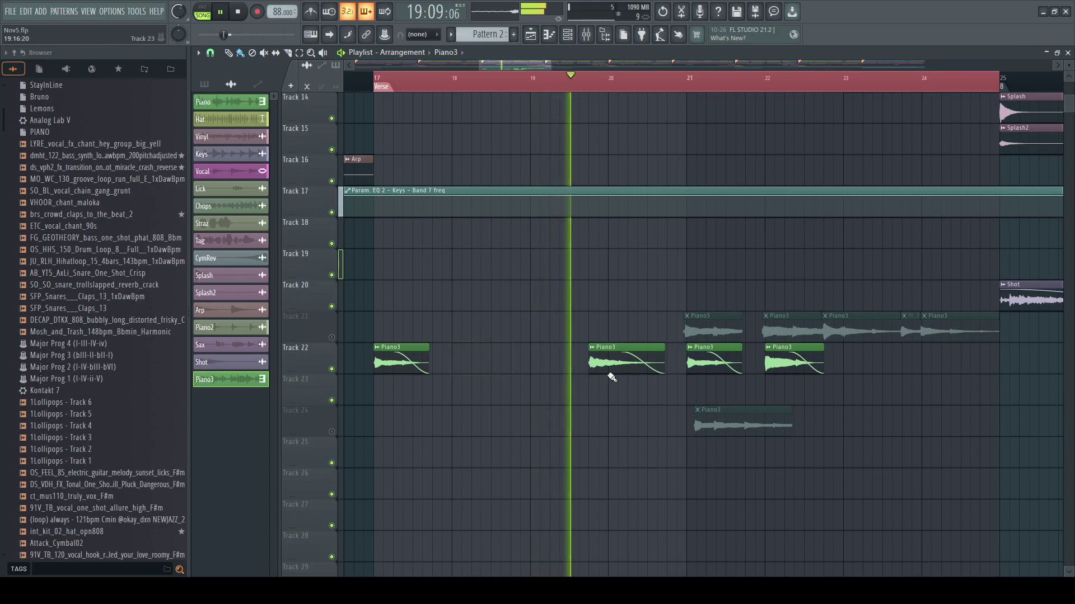
right_click(627, 363)
right_click(757, 415)
right_click(799, 362)
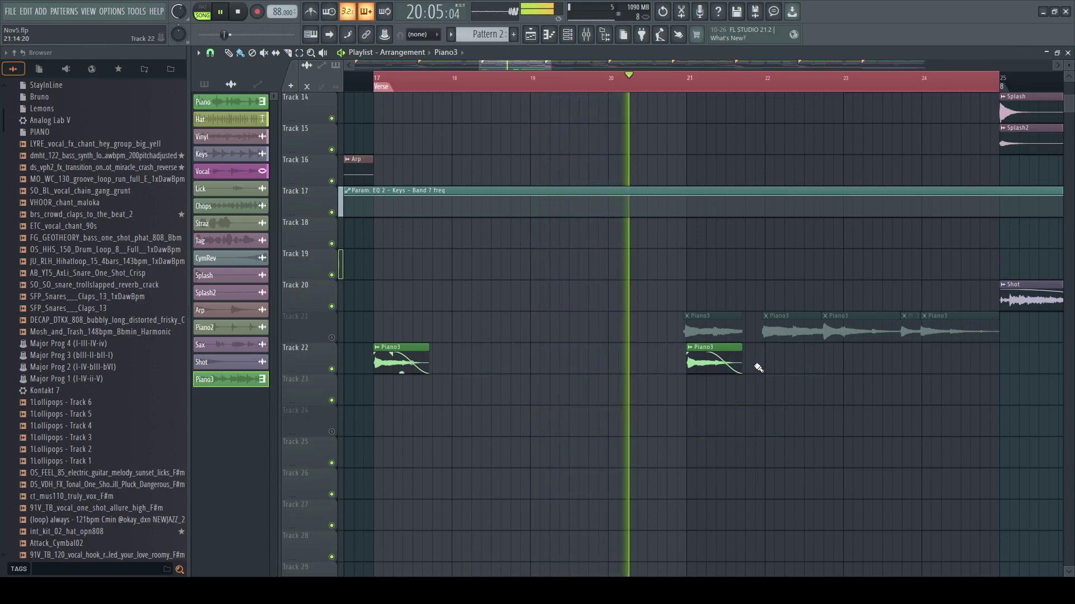
- Clear the remaining Piano3 slices from Track 21, keeping the last long one and placing it directly behind the bar 21 slice on Track 22
right_click(728, 332)
right_click(788, 324)
right_click(858, 328)
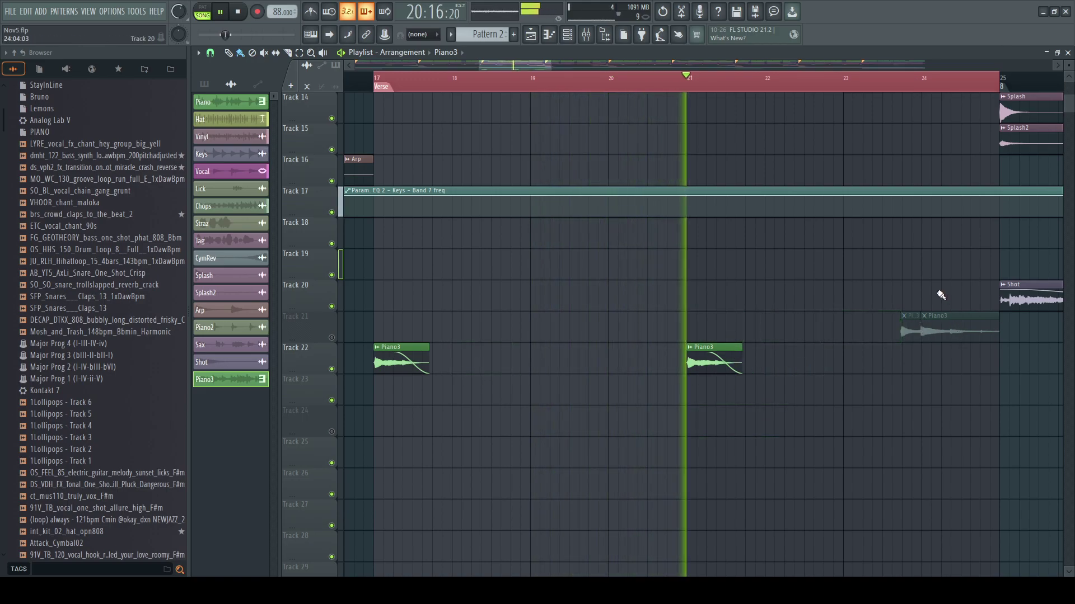
left_click_drag(952, 315, 773, 386)
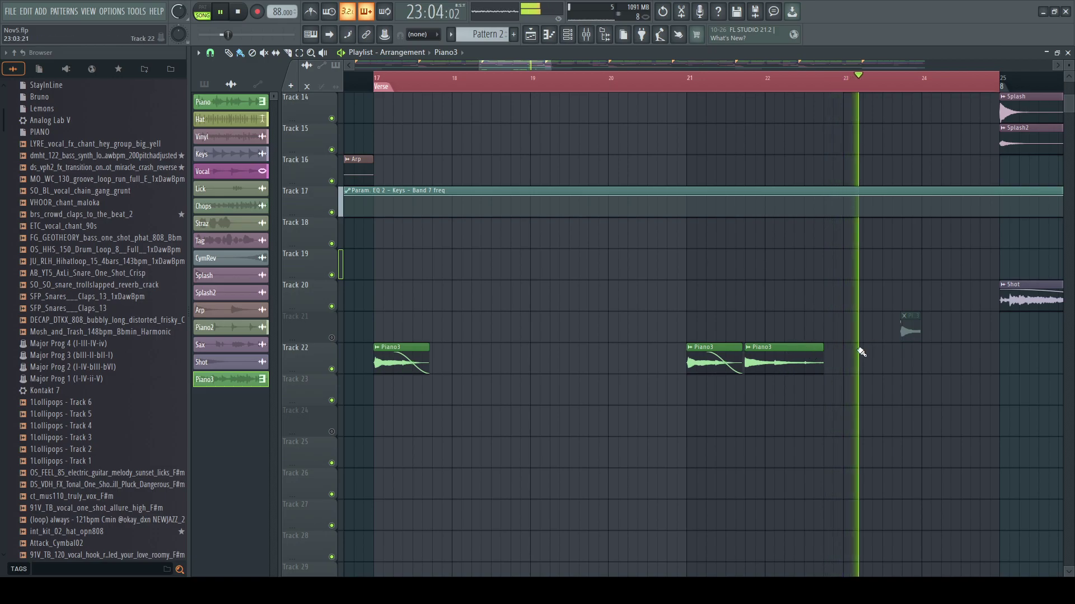
left_click(792, 369)
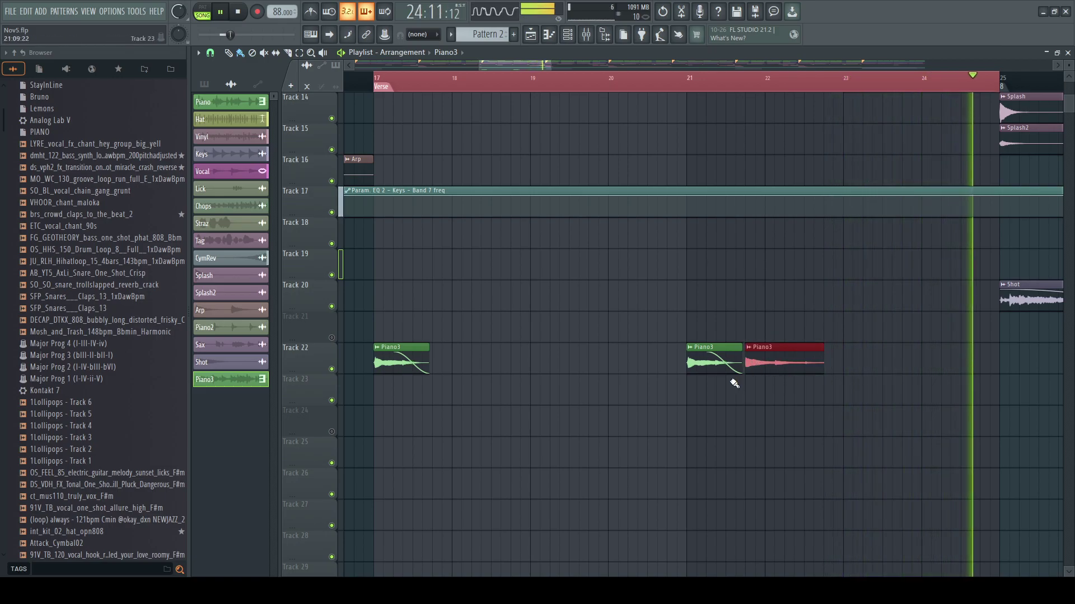
- Duplicate the long Piano3 slice, re-trim the copy to the short note just before bar 21, fade it out and place it on Track 22
left_click(768, 366)
left_click(833, 383)
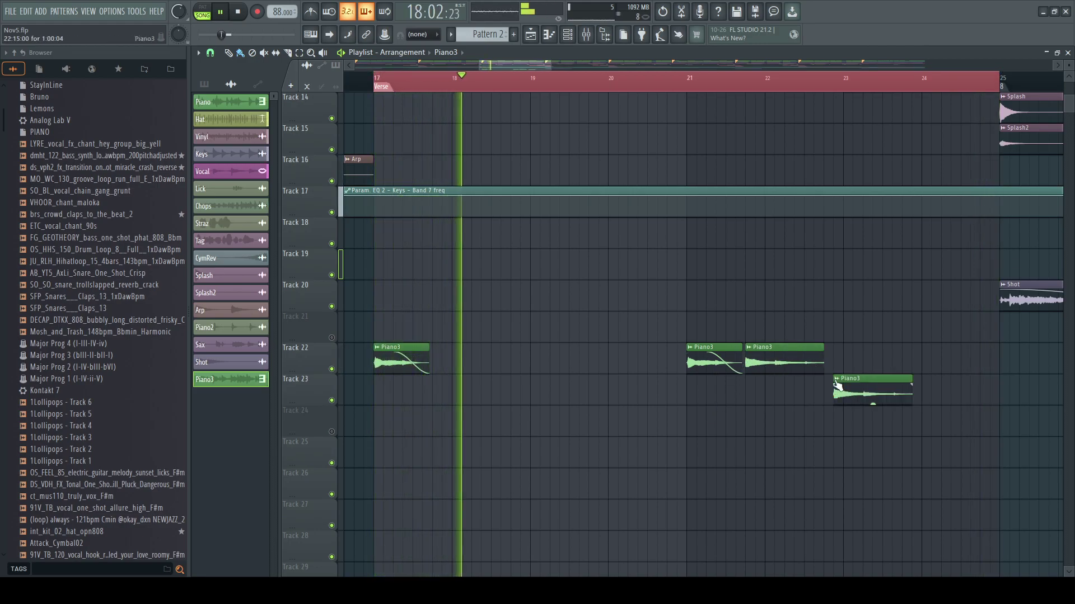
left_click_drag(834, 389, 604, 399)
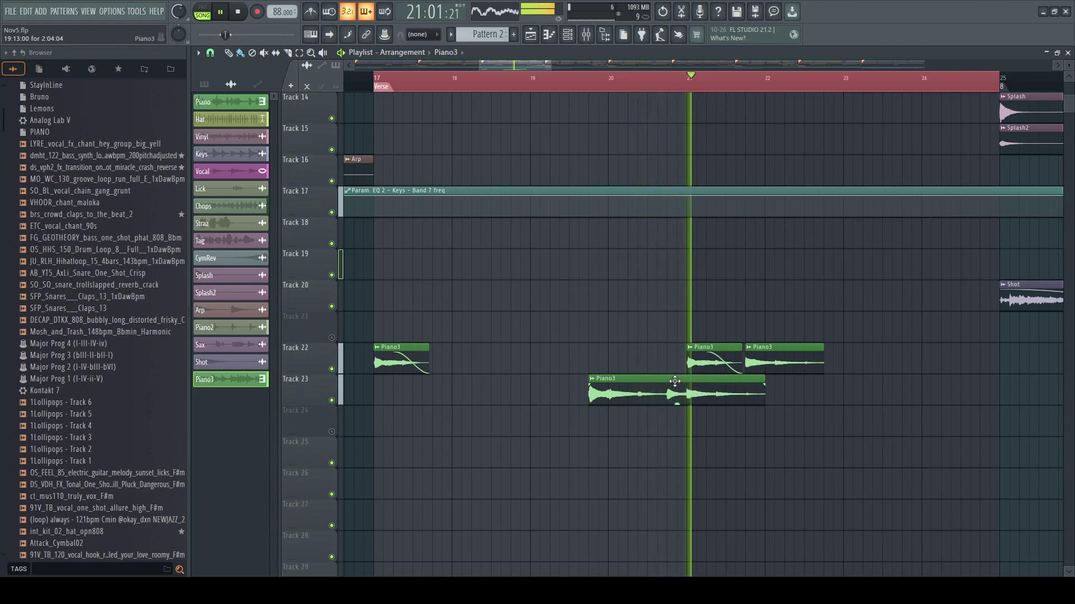
left_click_drag(589, 387, 682, 388)
left_click(647, 77)
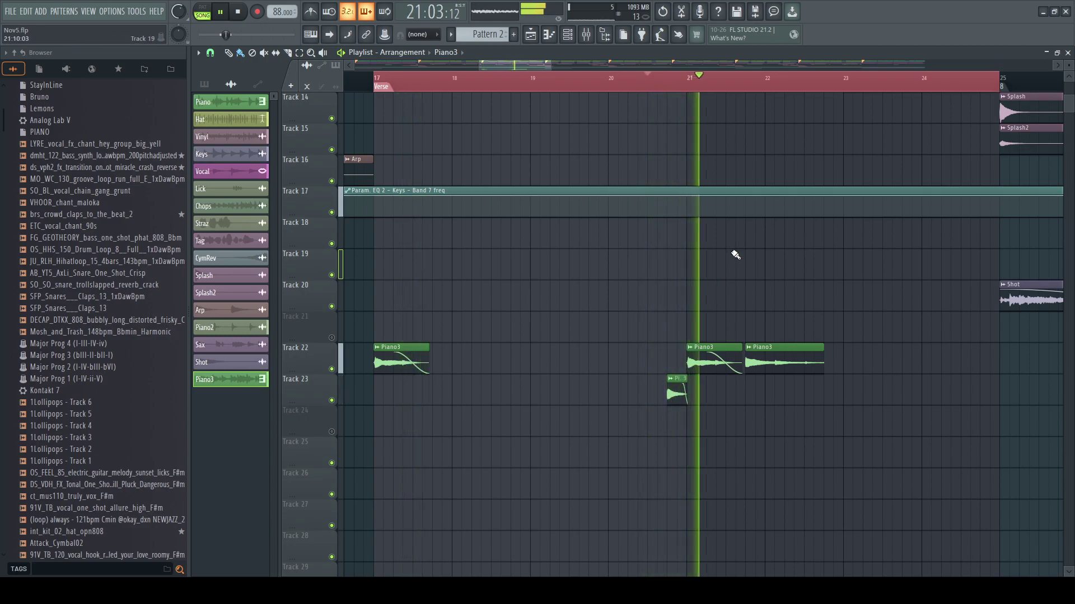
left_click_drag(682, 395, 682, 363)
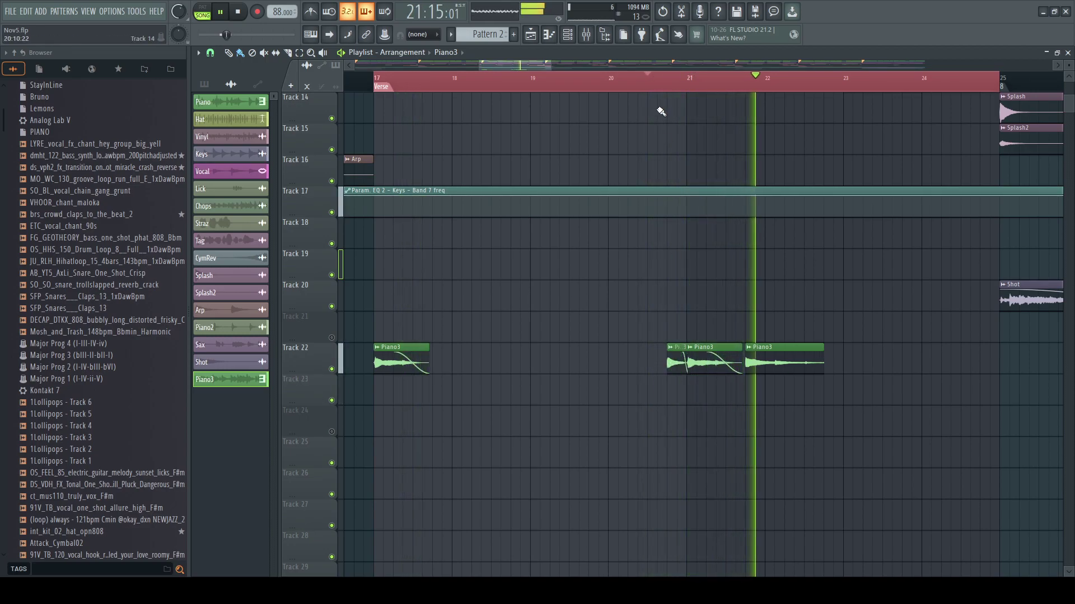
- Add Fruity Free Filter with the Telephone BandPass preset at a reduced mix level and a low-cut Fruity parametric EQ 2 to the Piano3 insert
key("F6")
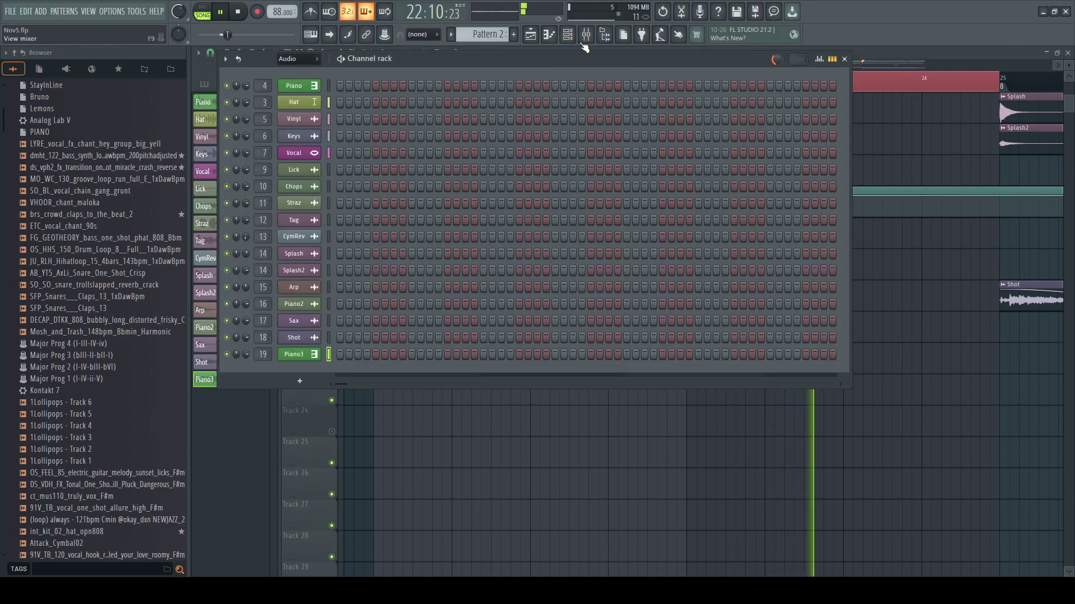
key("F9")
left_click(788, 33)
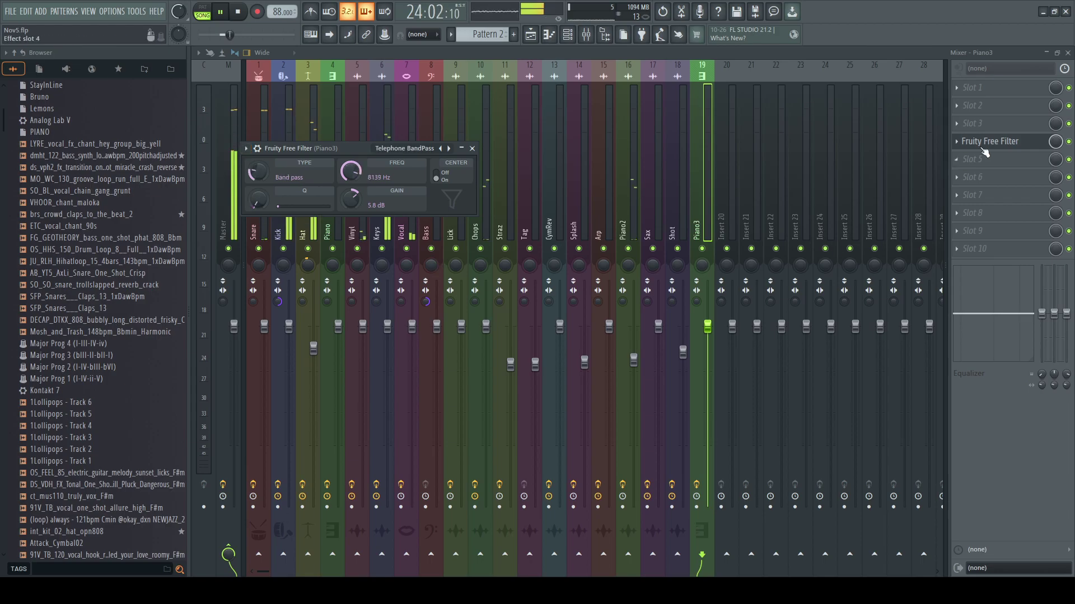
left_click_drag(1055, 142, 1055, 171)
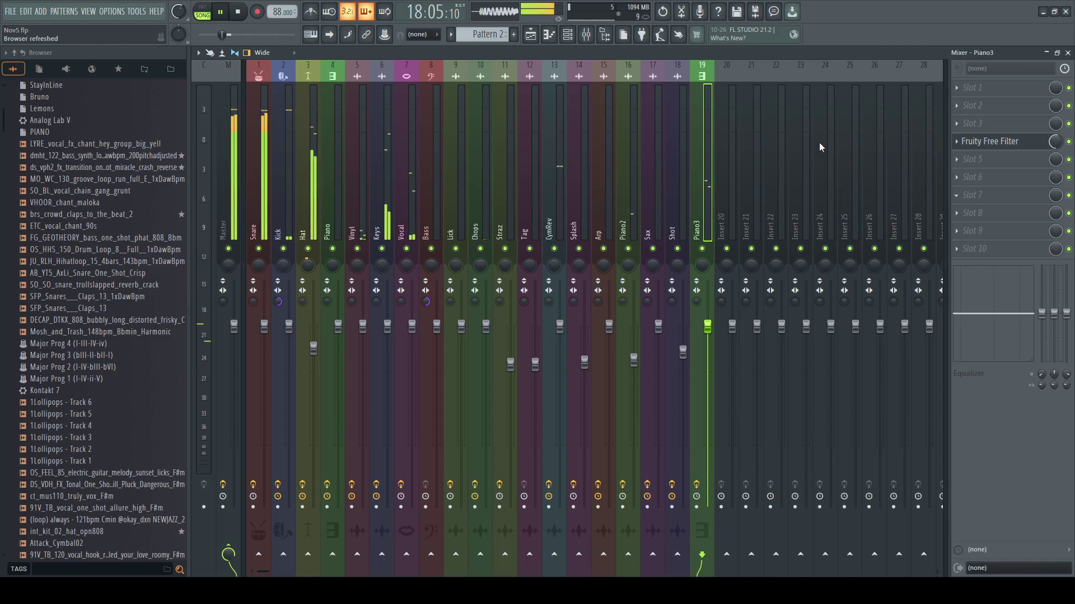
left_click(748, 514)
left_click_drag(336, 287, 392, 353)
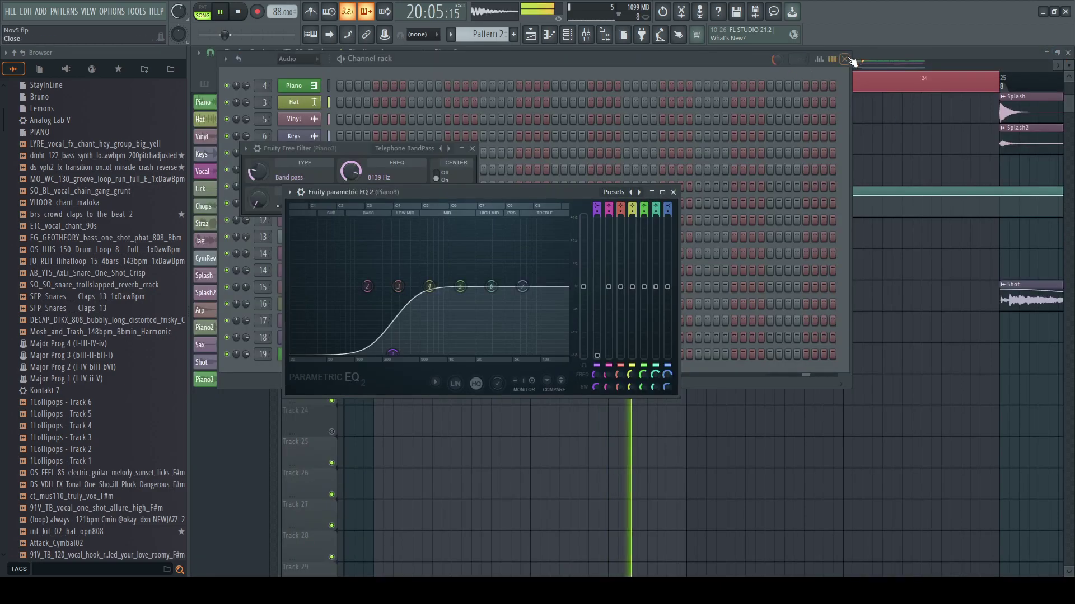
- Cut band 6 of the Piano3 parametric EQ by about 5.3 dB around 3036 Hz, and put the plugin windows away
left_click(845, 59)
left_click_drag(553, 192, 614, 111)
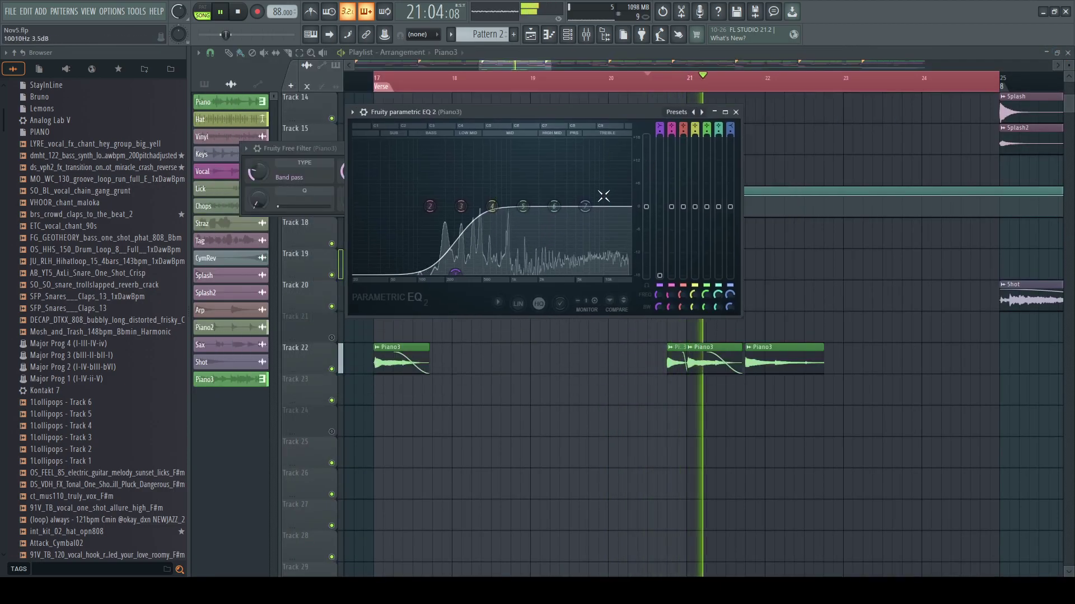
left_click_drag(553, 206, 555, 227)
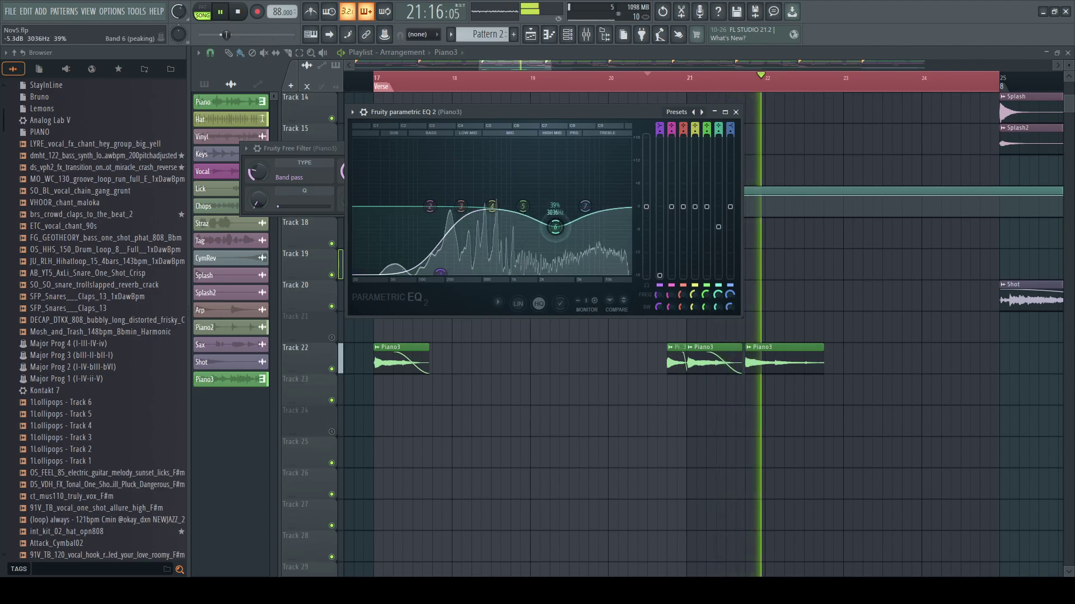
left_click(802, 358)
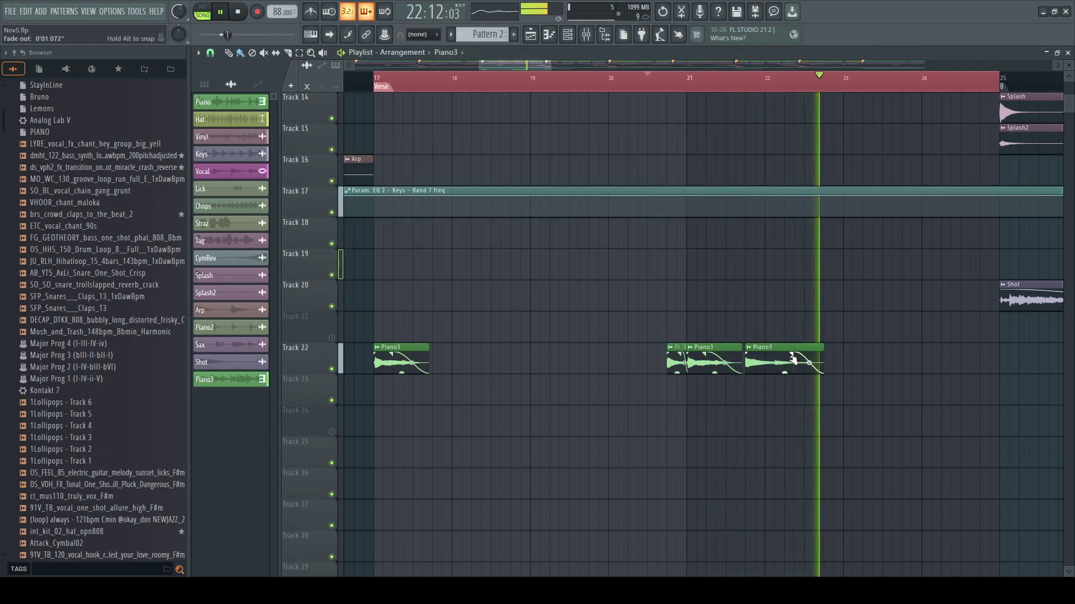
- Select bars 17 to 40 and duplicate only the Track 22 Piano3 clips into the second Verse at bar 41
mouse_move(549, 65)
left_mouse_down()
mouse_move(805, 66)
mouse_move(563, 66)
left_mouse_up()
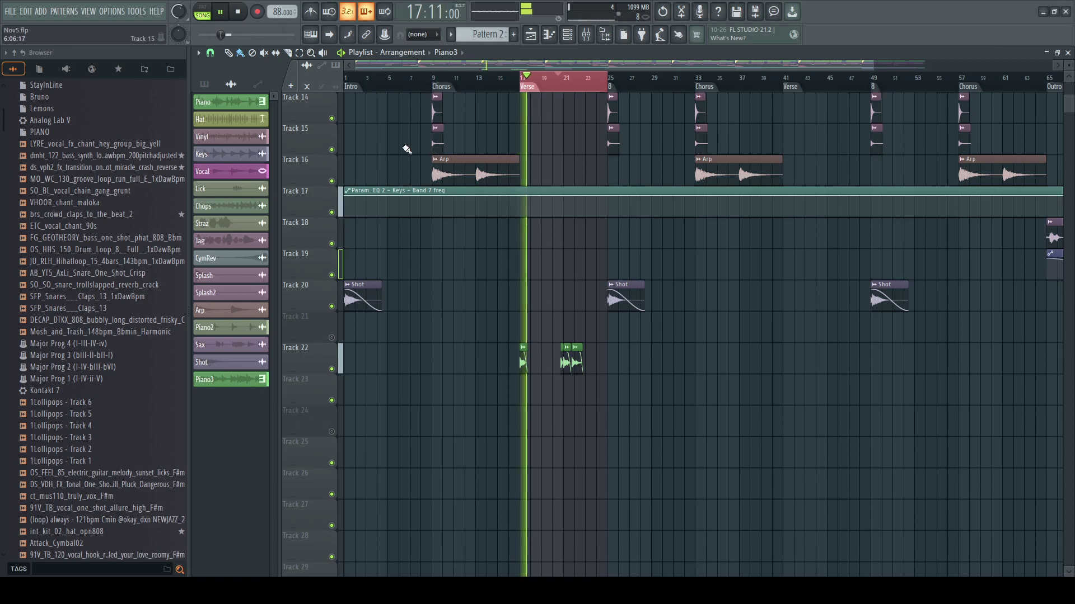
left_click_drag(525, 85, 764, 90)
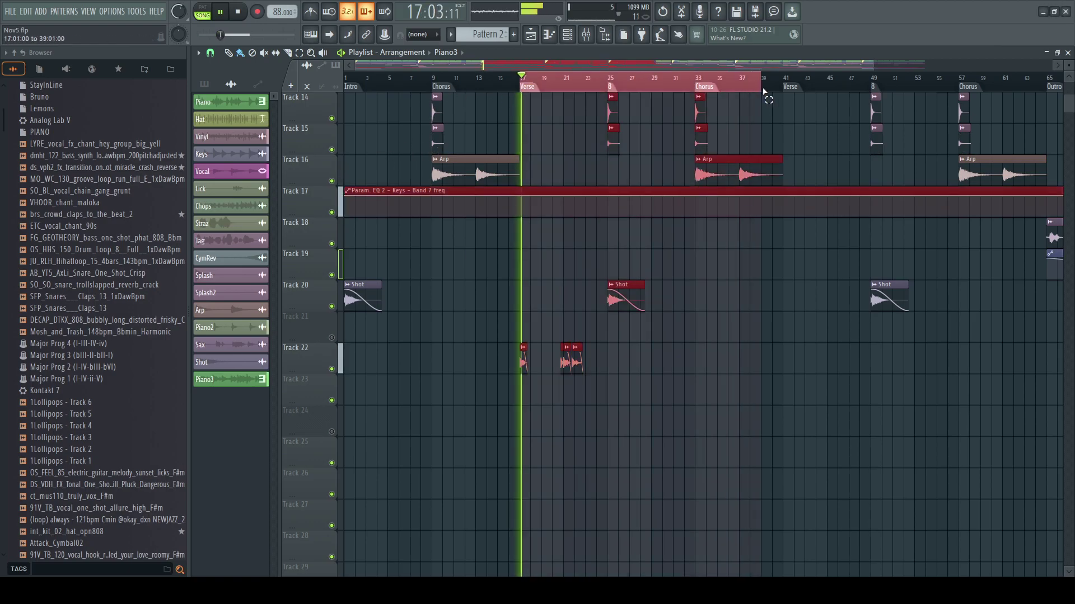
left_click_drag(511, 343, 610, 396)
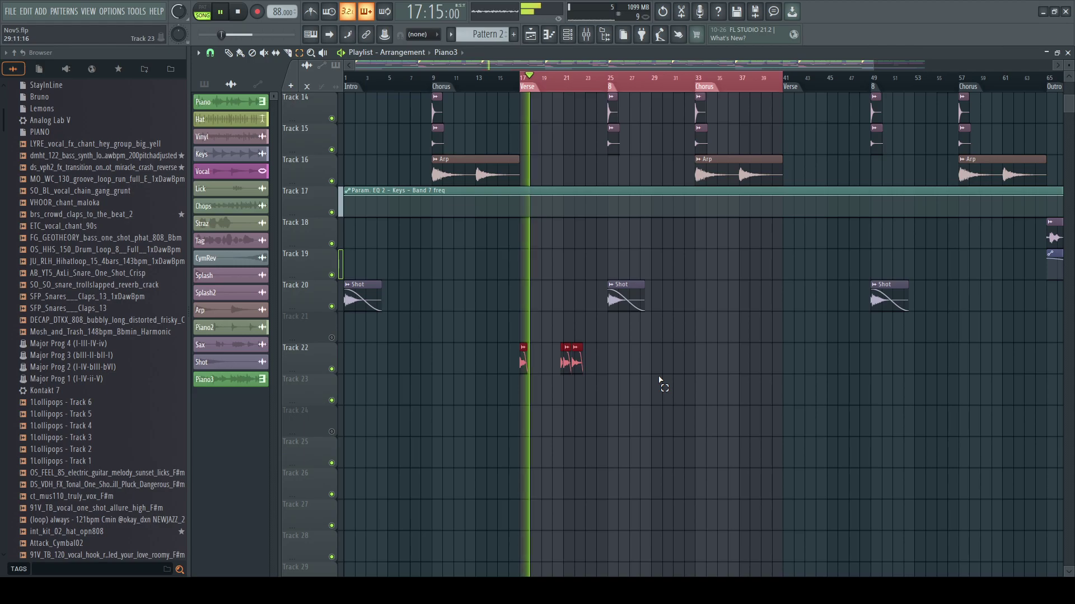
key("ctrl+b")
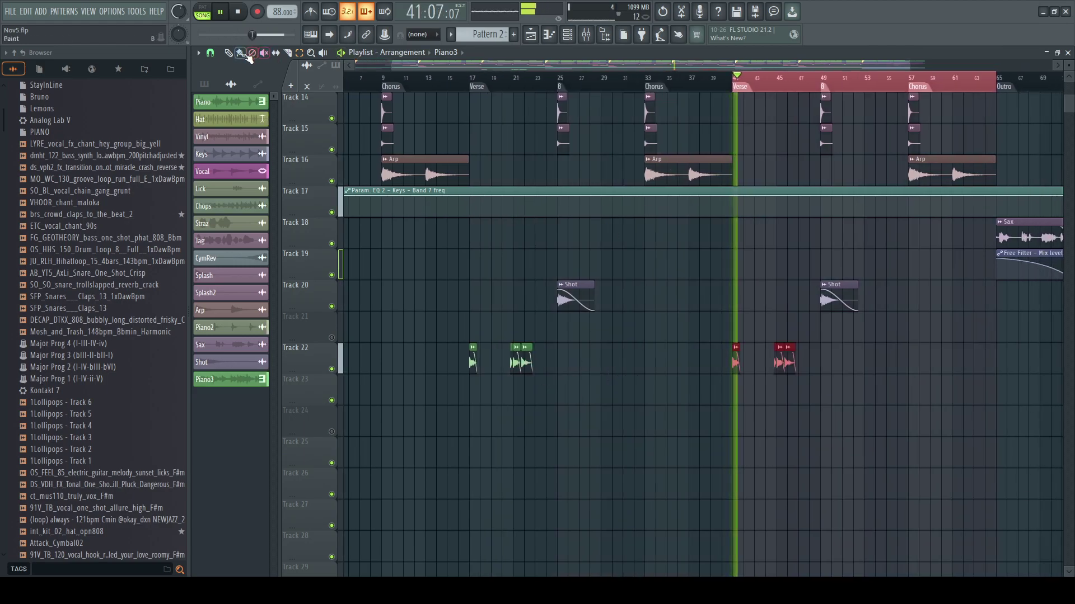
- Add a fade-in over roughly the first quarter of the Shot clip at bar 49 on Track 20
left_click_drag(399, 65, 358, 66)
left_click_drag(908, 64, 917, 65)
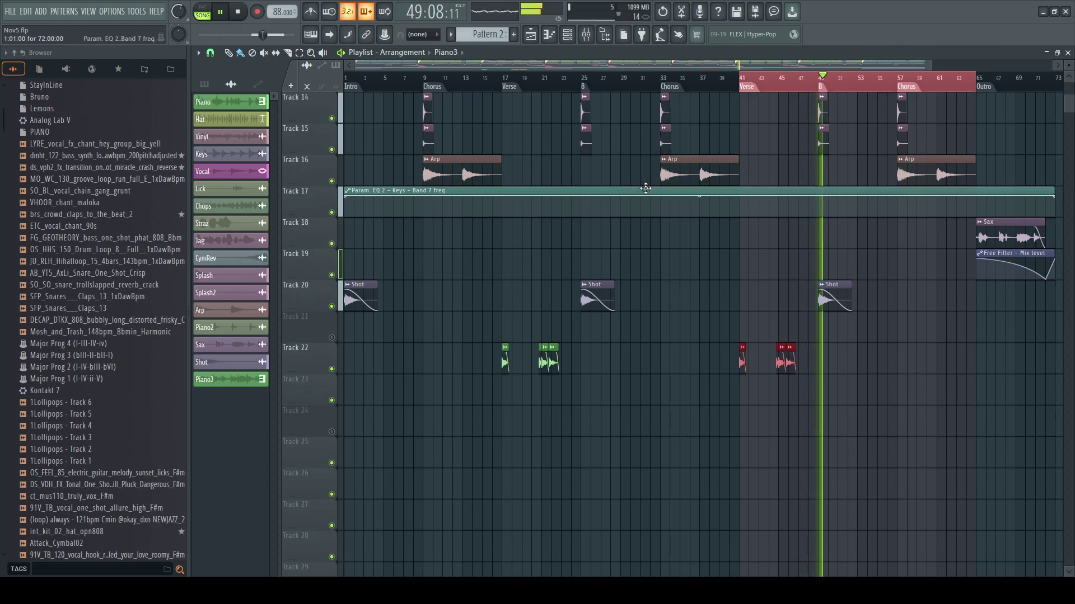
scroll(643, 190, "up", 3)
scroll(840, 389, "down", 1)
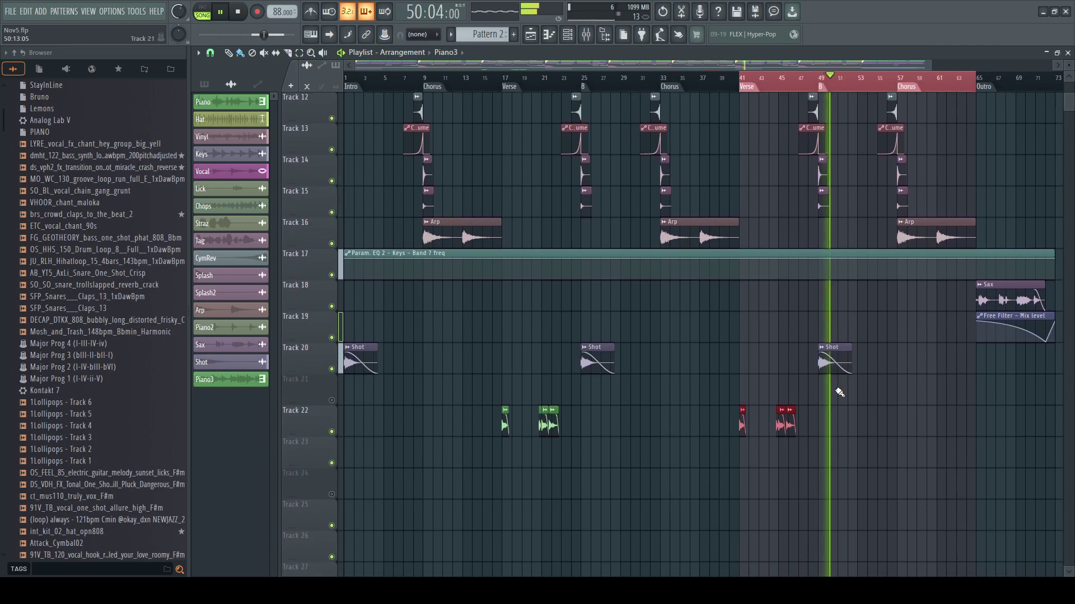
left_click_drag(378, 67, 772, 79)
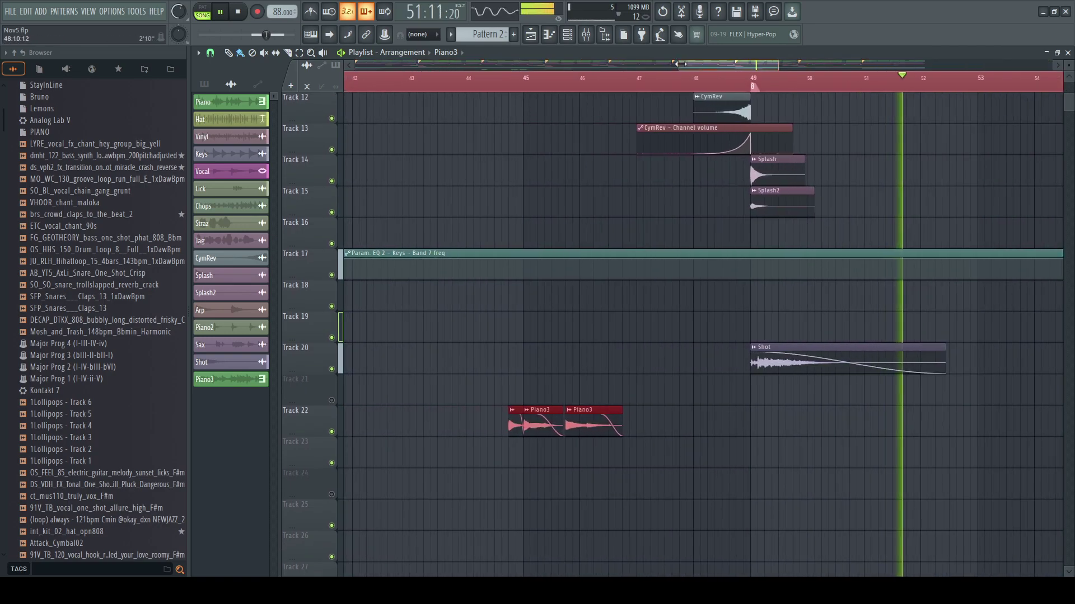
left_click_drag(680, 66, 712, 68)
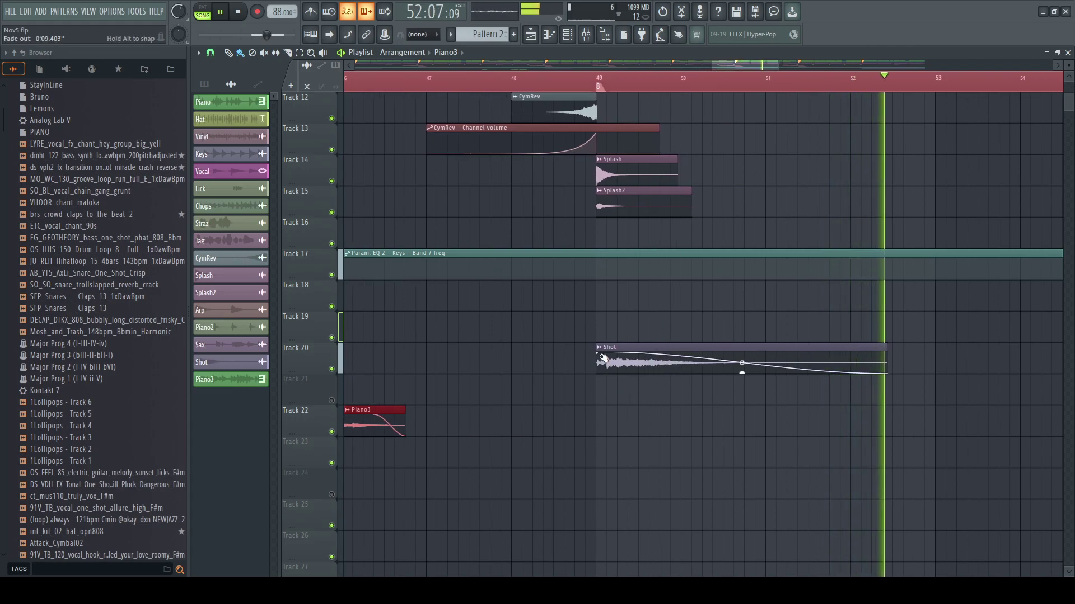
left_click_drag(598, 355, 672, 362)
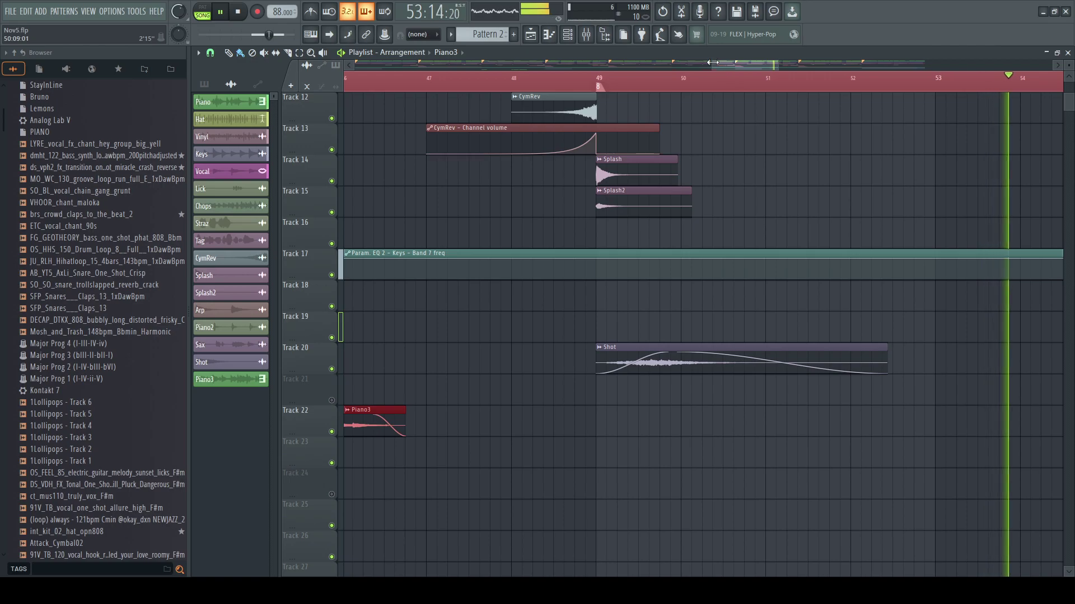
- Play the arrangement from about bar 48 to hear the faded Shot clip, and deselect the Piano3 clips
left_click_drag(712, 66, 639, 92)
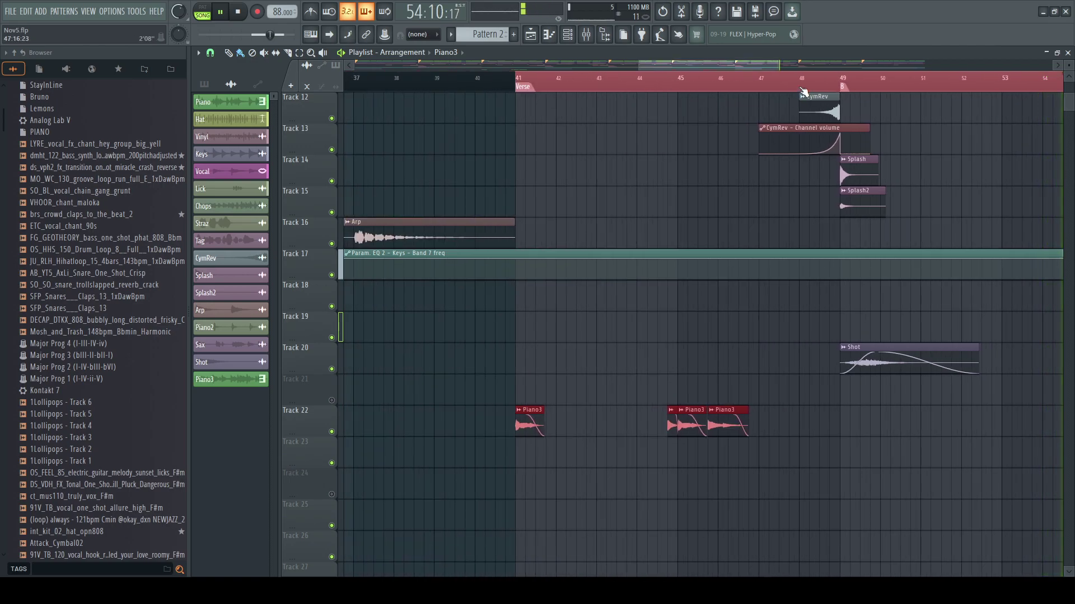
left_click(802, 88)
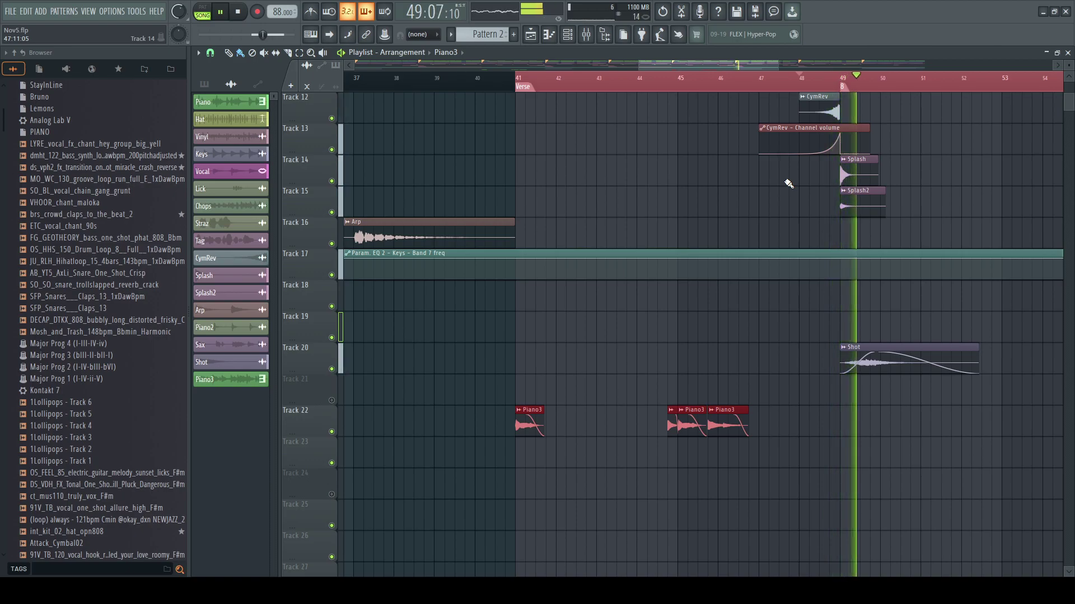
left_click(891, 370)
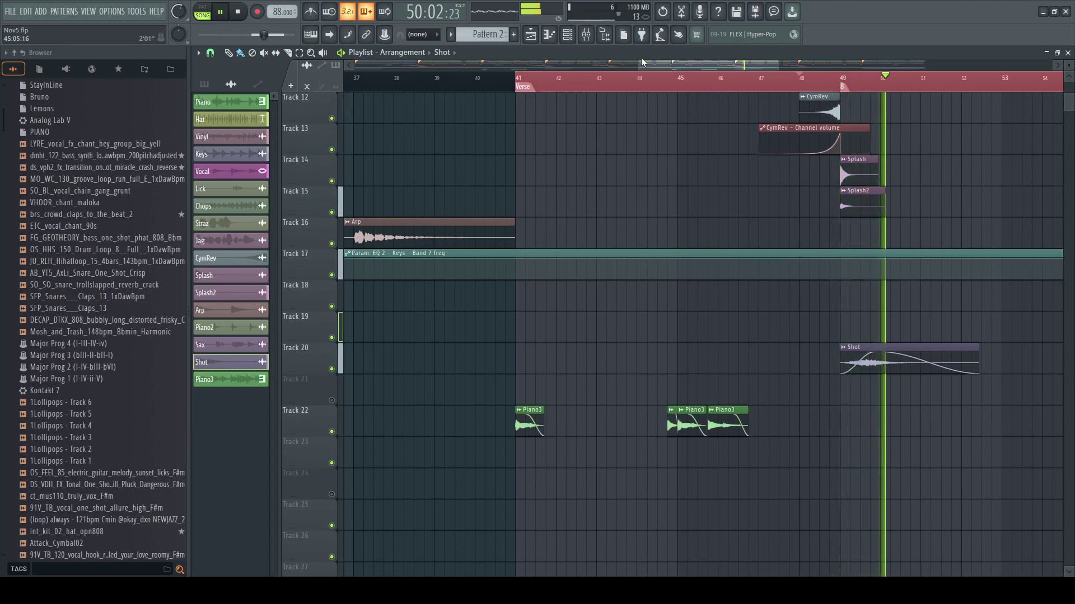
- Select the whole arrangement from bar 1 through bar 72 and play it from the first Chorus at bar 9
left_click_drag(639, 65, 348, 131)
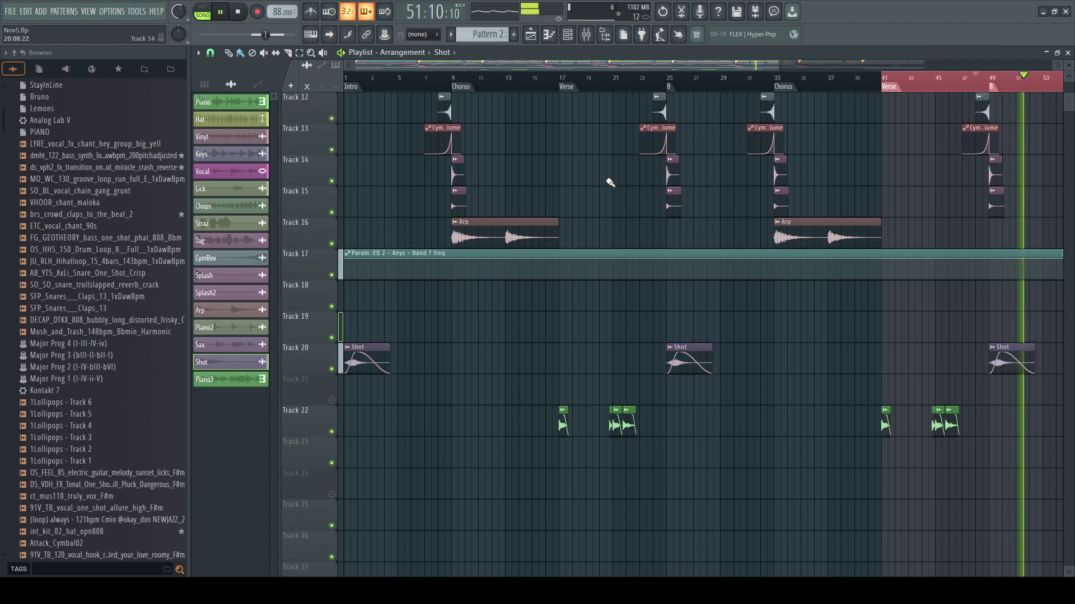
left_click_drag(779, 63, 1010, 119)
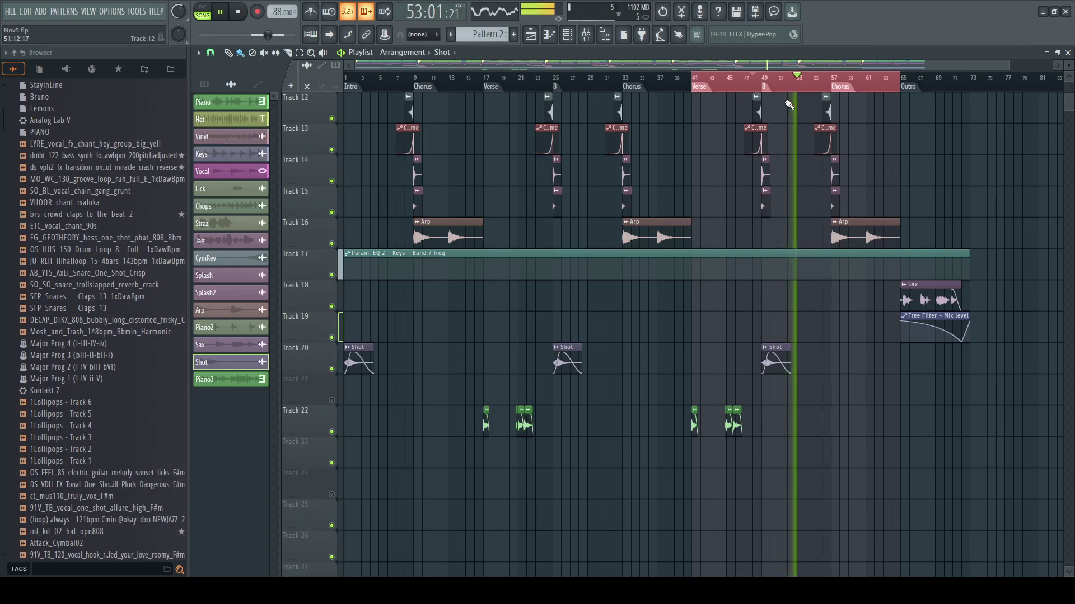
scroll(773, 355, "up", 5)
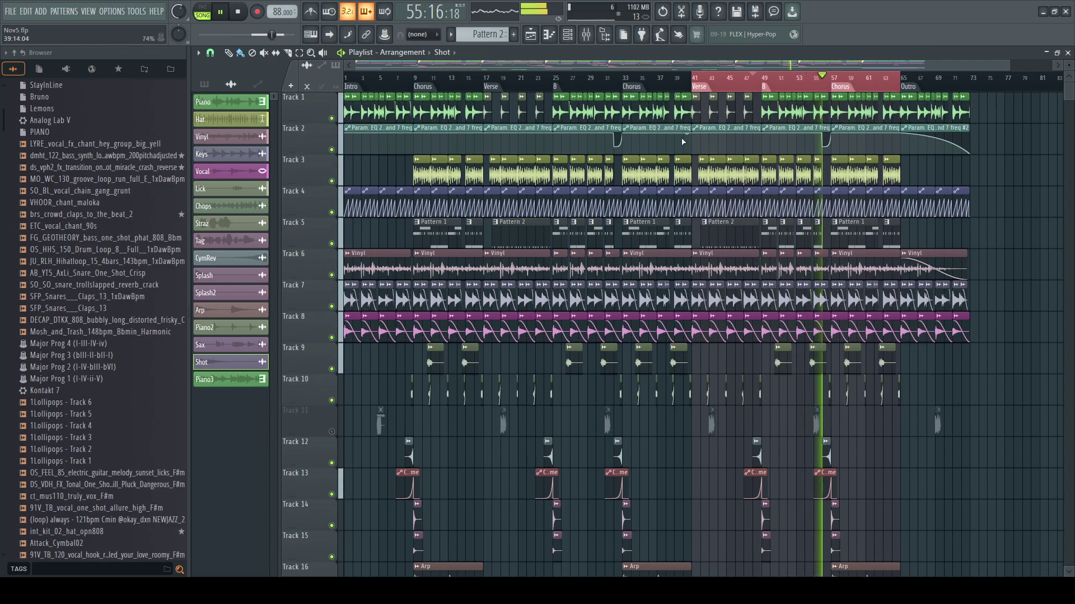
scroll(728, 269, "down", 3)
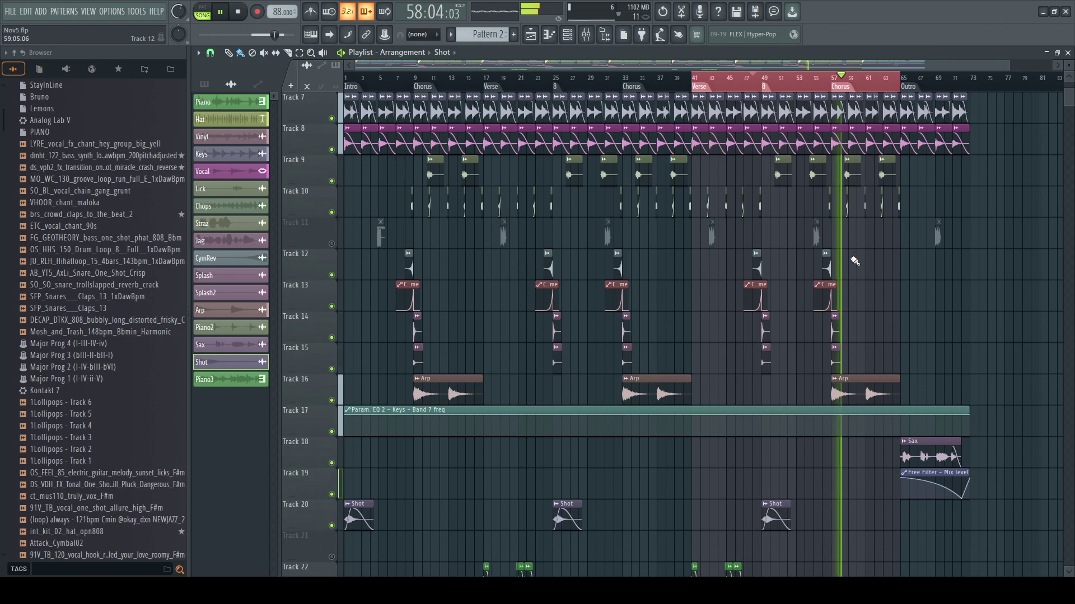
scroll(845, 269, "up", 6)
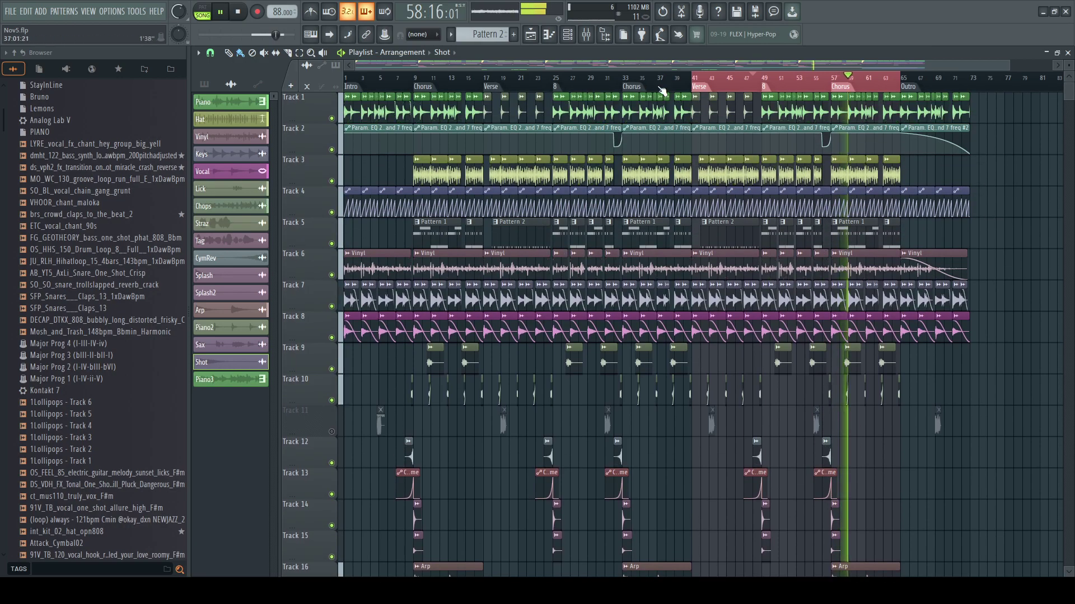
left_click_drag(347, 79, 970, 89)
left_click(416, 80)
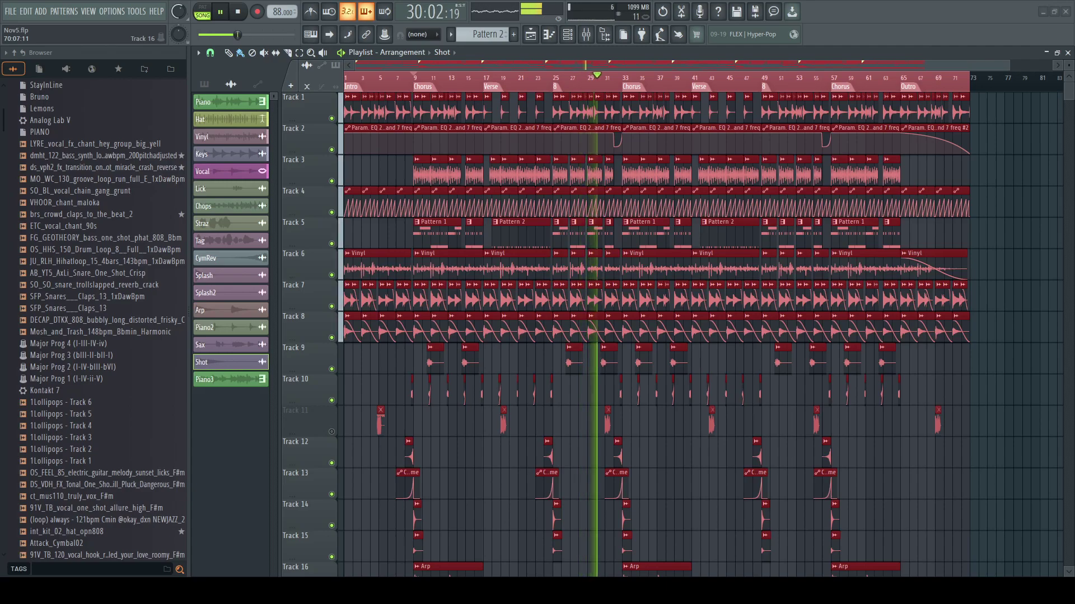
- Show all channels in the channel rack and inspect the Bass channel's envelope and sample settings
left_click(567, 34)
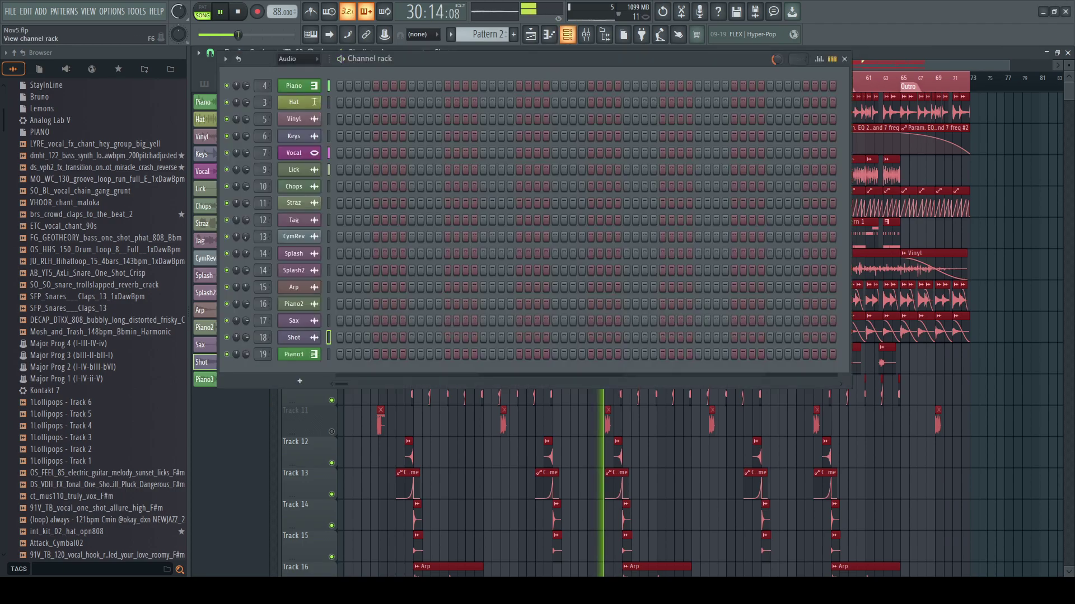
left_click(303, 60)
left_click(307, 70)
left_click(311, 238)
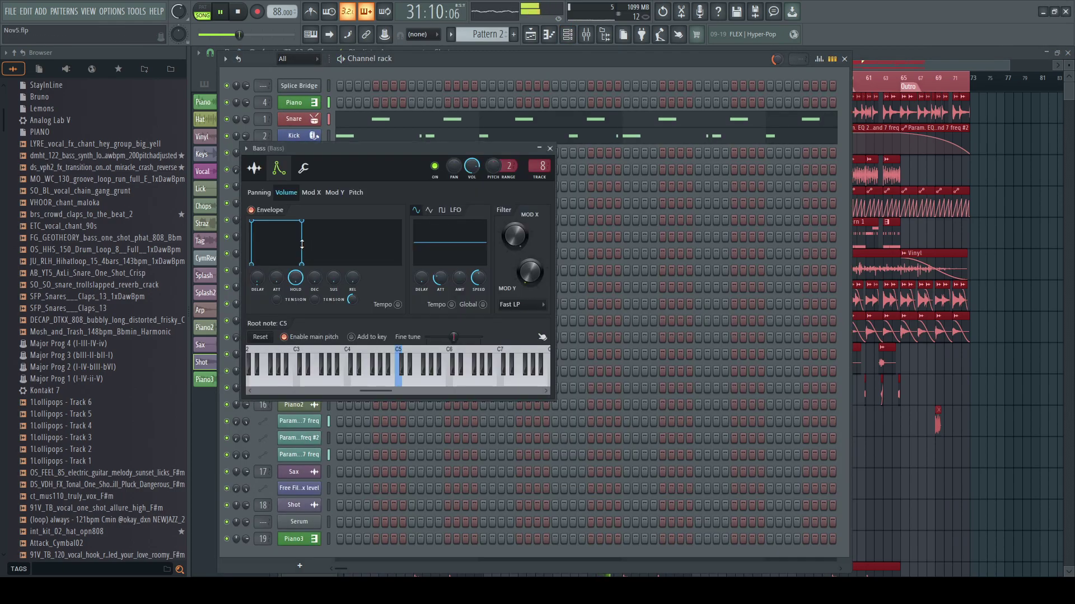
left_click(254, 168)
left_click(428, 263)
left_click(511, 66)
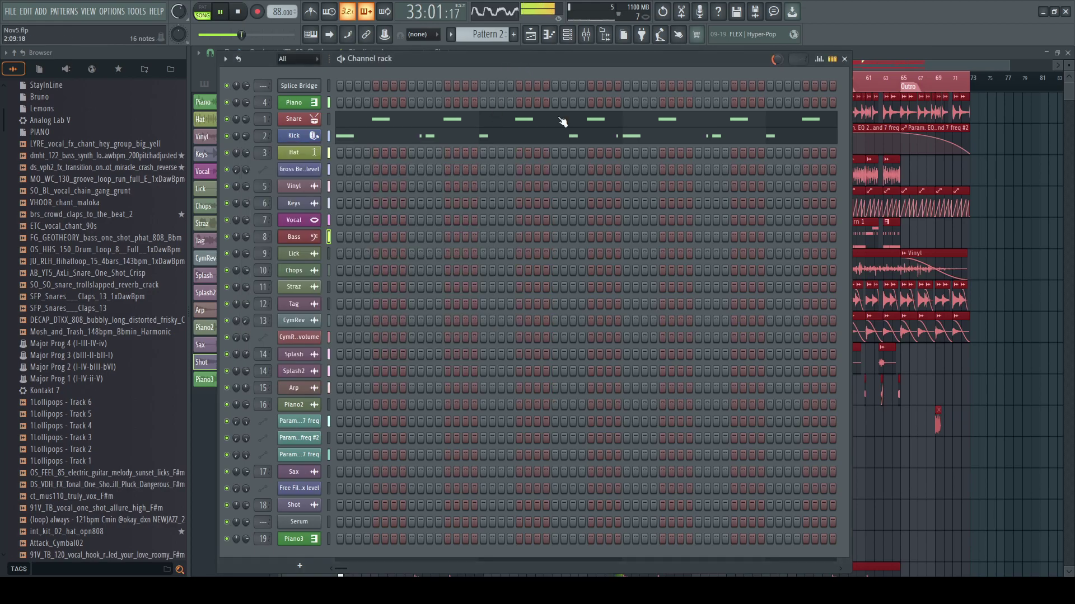
- Review the effect chains of the Vocal, Vinyl, Piano, Tag, Chops and Lick mixer tracks
left_click(602, 35)
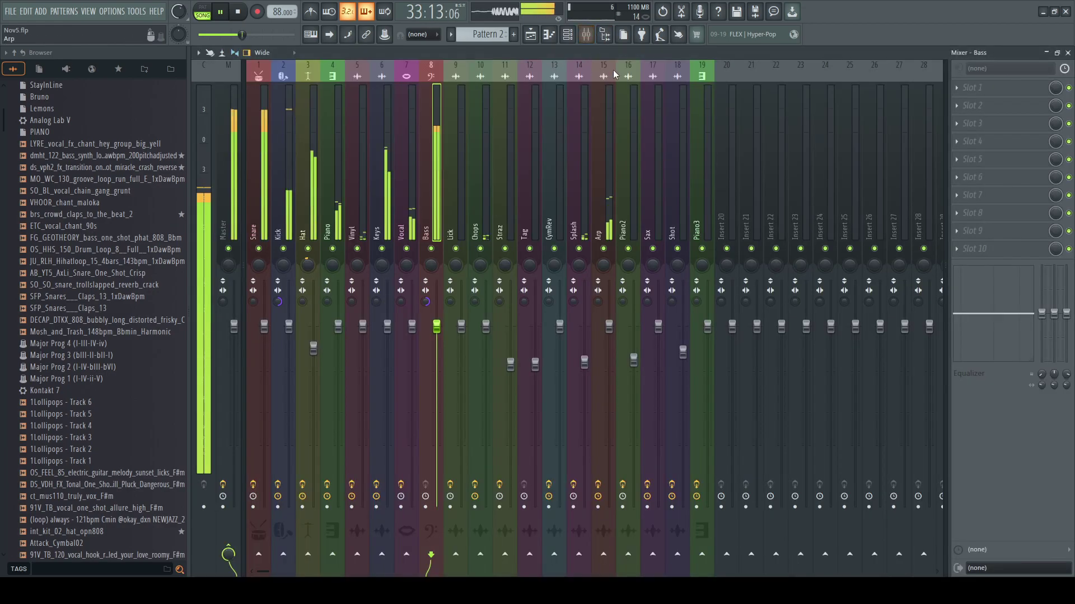
left_click(408, 177)
left_click(356, 174)
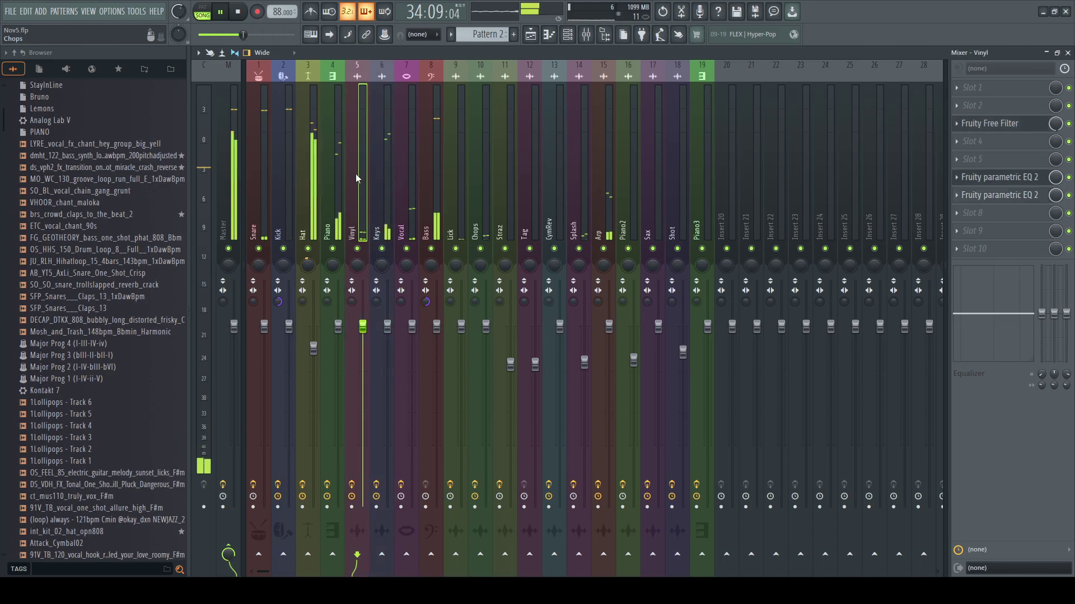
left_click(336, 173)
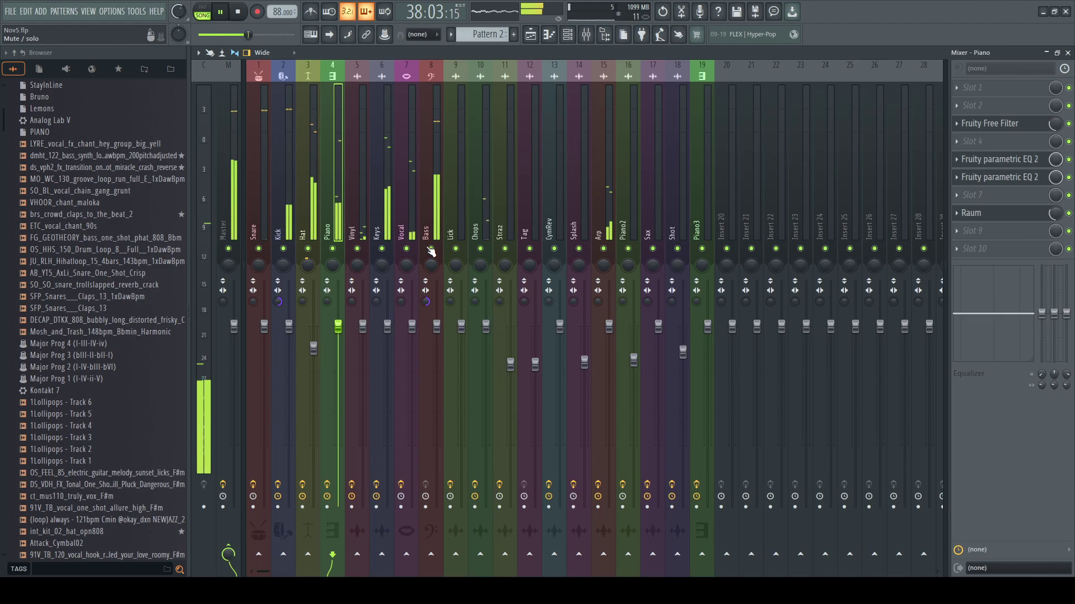
left_click(521, 187)
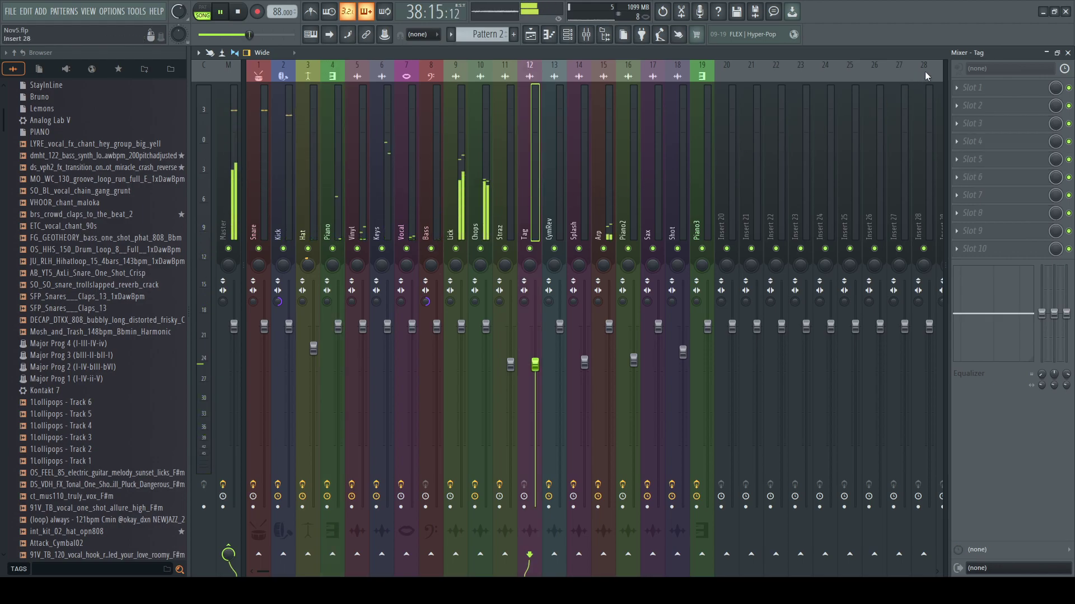
left_click(484, 221)
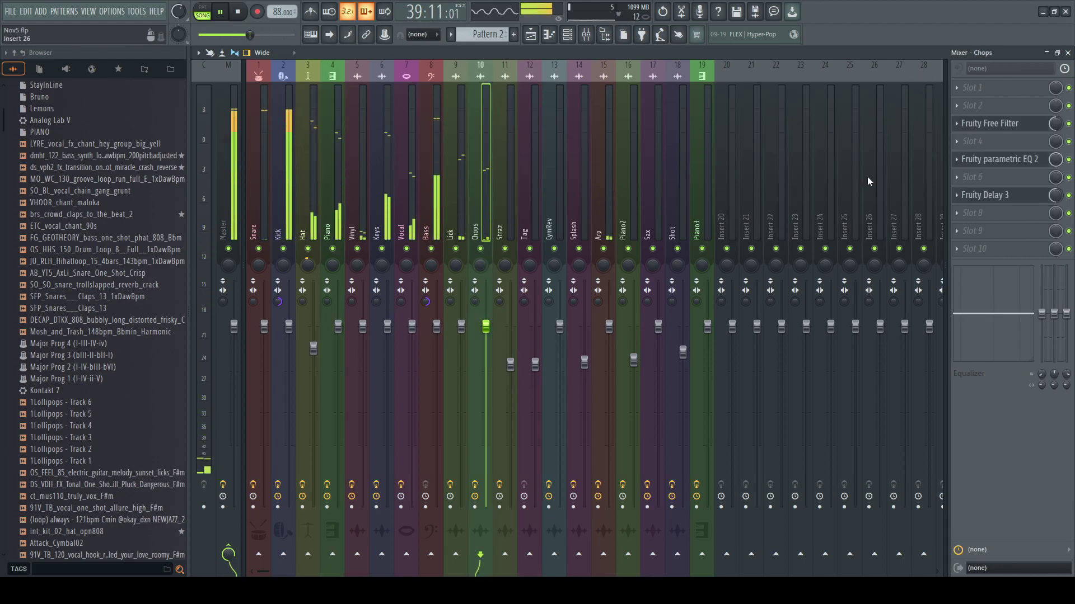
left_click(451, 190)
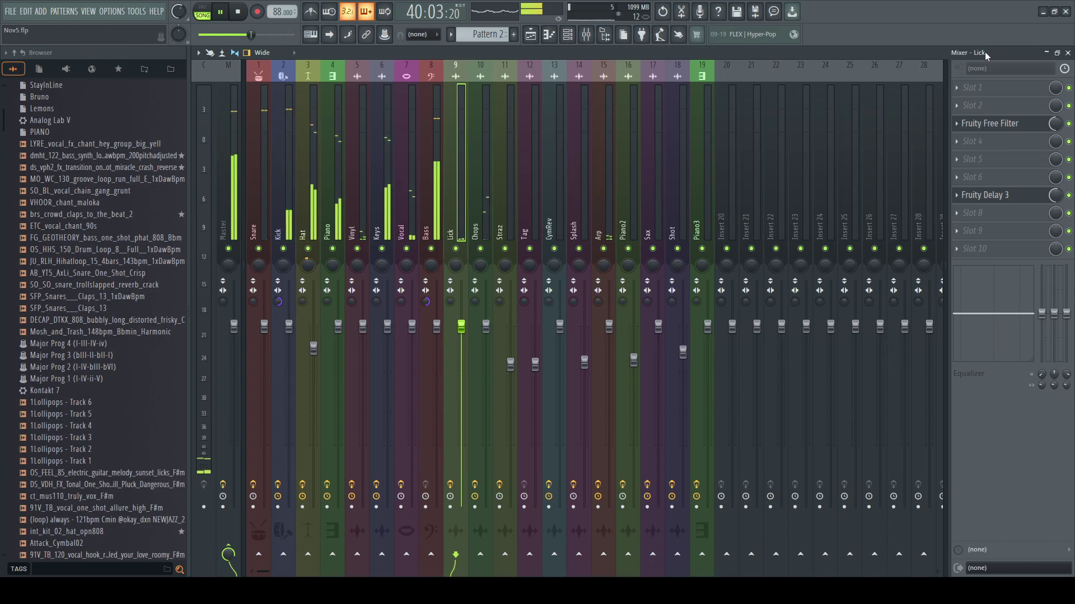
left_click(1067, 54)
right_click(1029, 185)
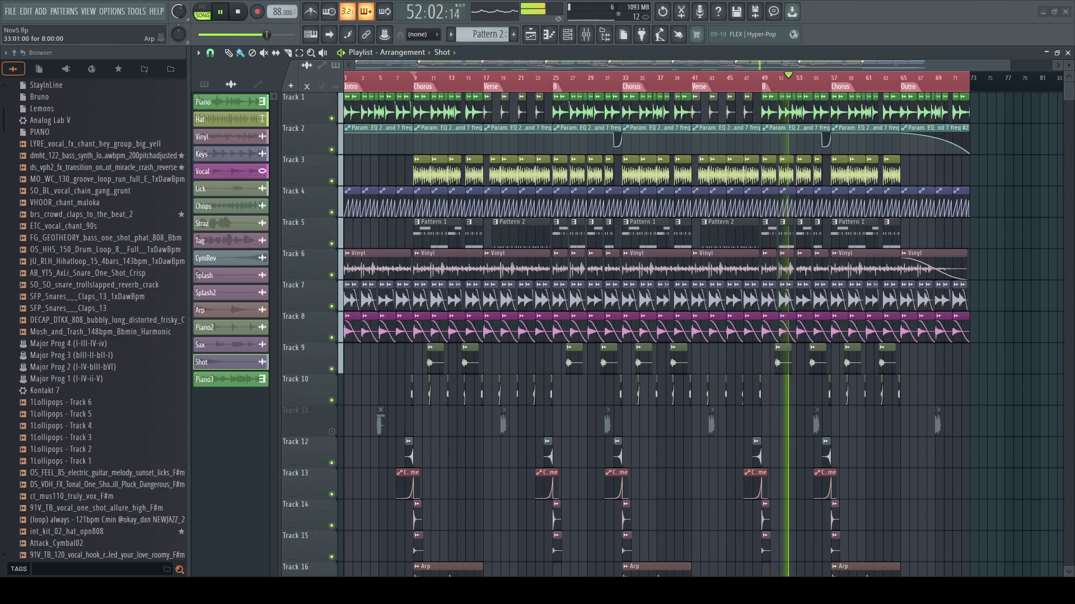
- Place the VOX sample on Track 23 leading into the Chorus at bar 57, rename its channel RecVoc, and play from about bar 55
left_click_drag(1074, 399, 810, 386)
key("F6")
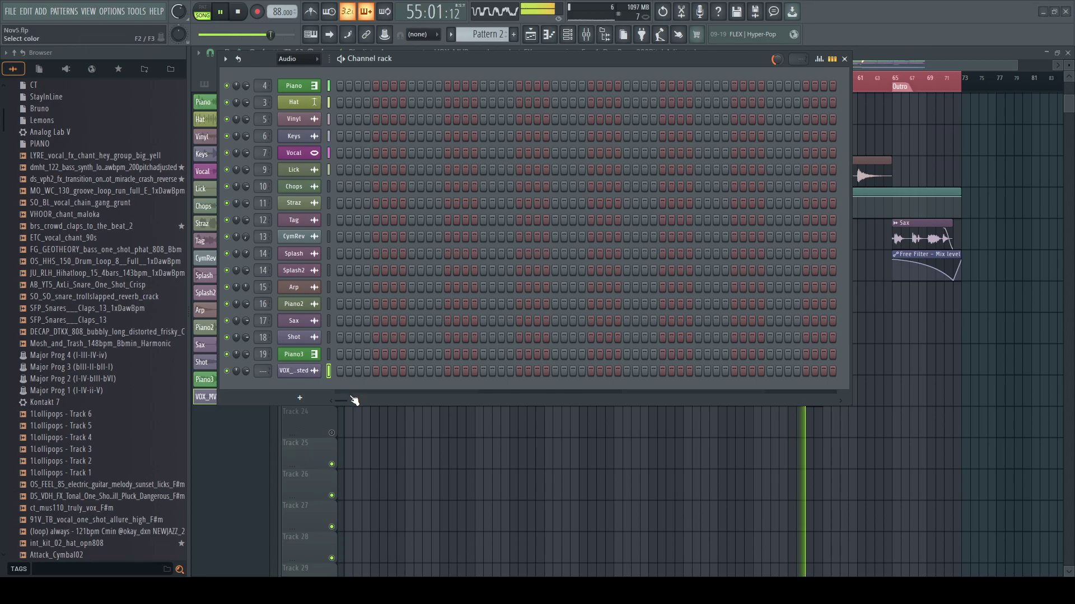
type("RecVoc")
key("Return")
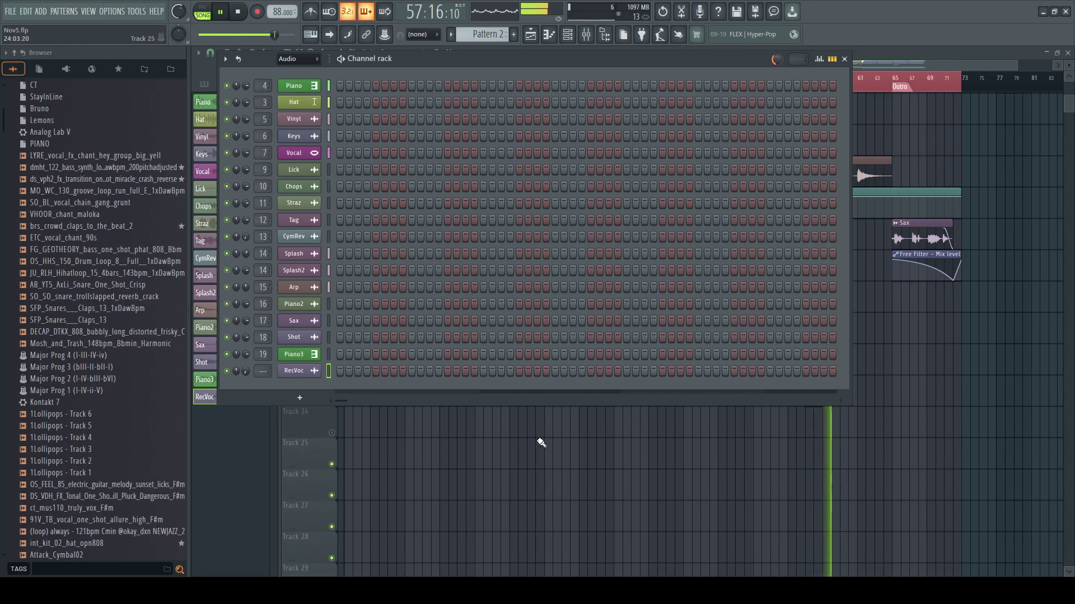
key("F6")
left_click(808, 85)
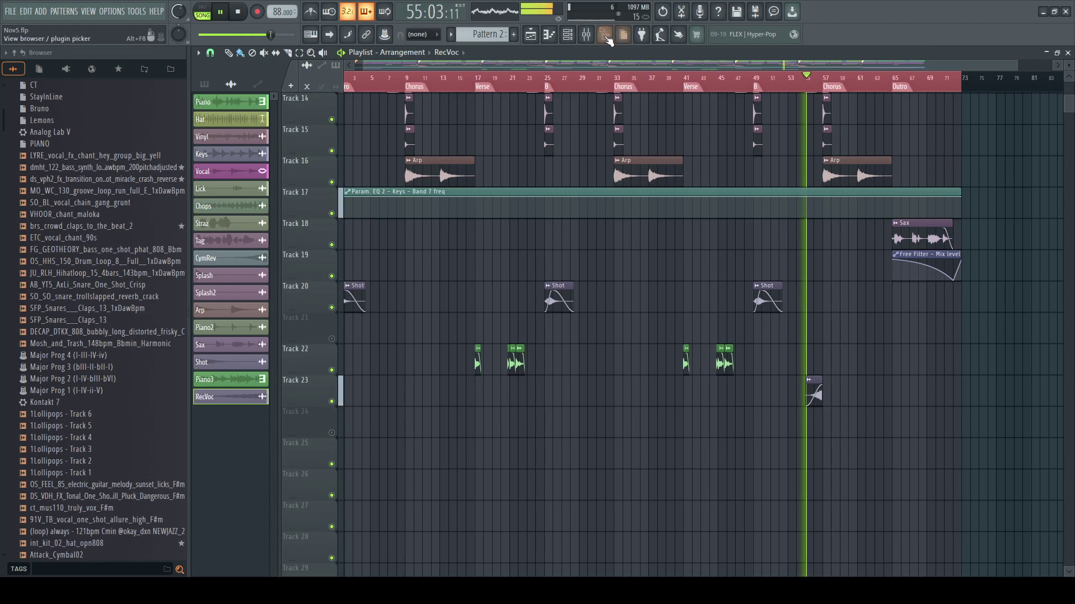
- Remove the RecVoc channel and its clip from Track 23
key("F6")
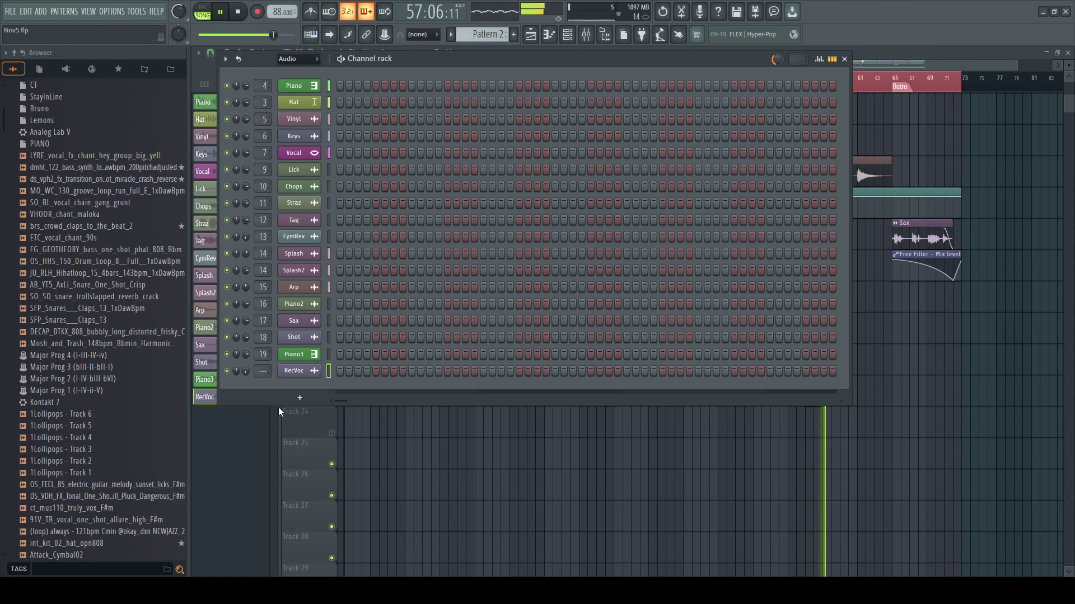
key("F6")
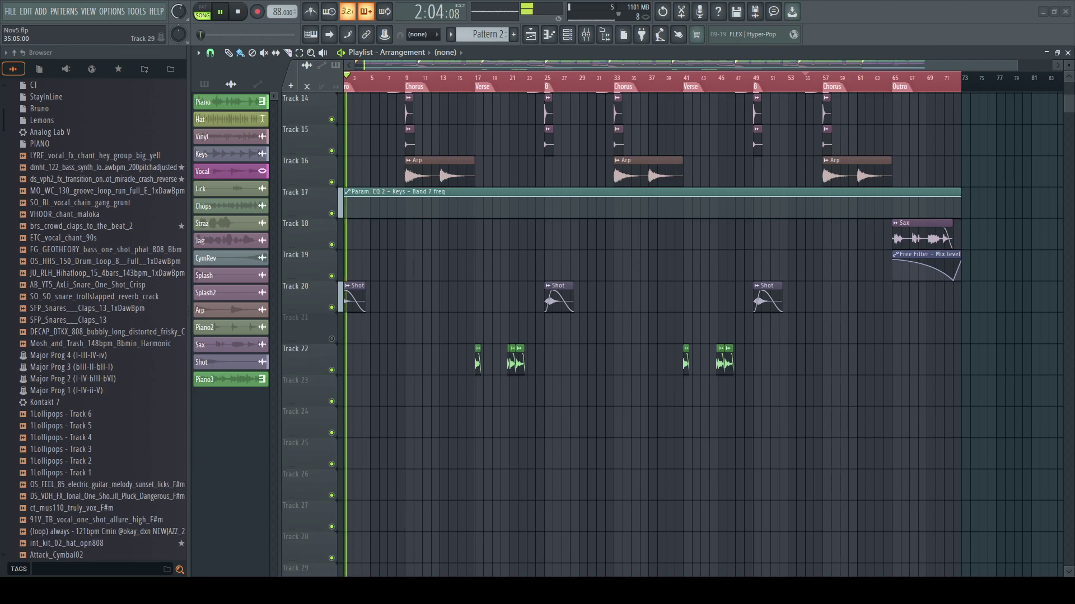
- Place the SSP_NA_70 electric guitar sample on Track 23 at bar 9, trim it to its first note, and repeat it at bar 13
left_click_drag(1029, 390, 411, 380)
left_click_drag(1014, 66, 509, 179)
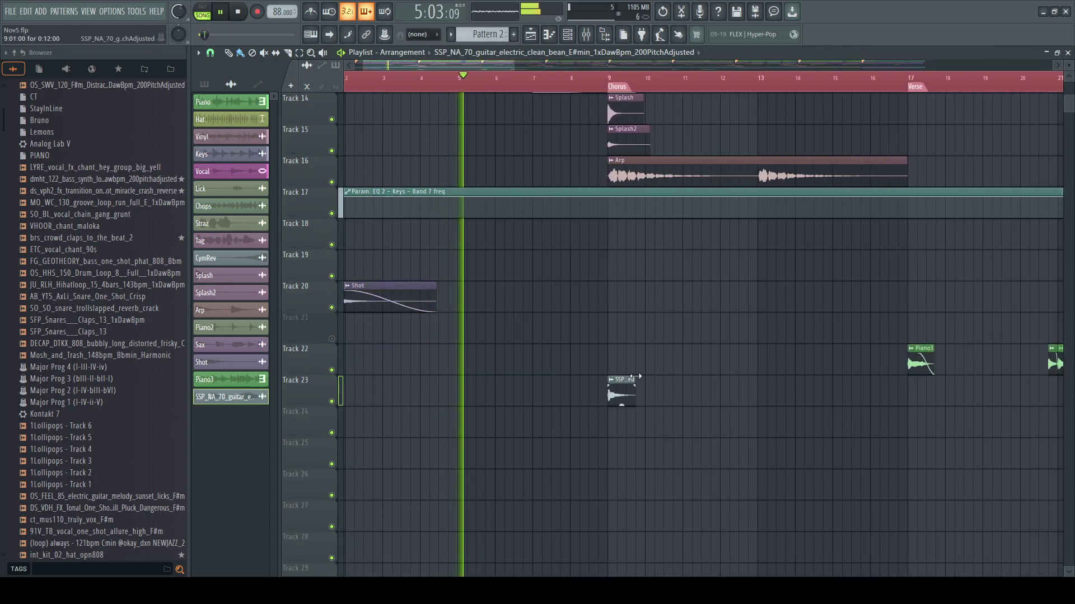
mouse_move(635, 377)
left_mouse_down()
mouse_move(641, 386)
mouse_move(630, 391)
left_mouse_up()
left_click(765, 401)
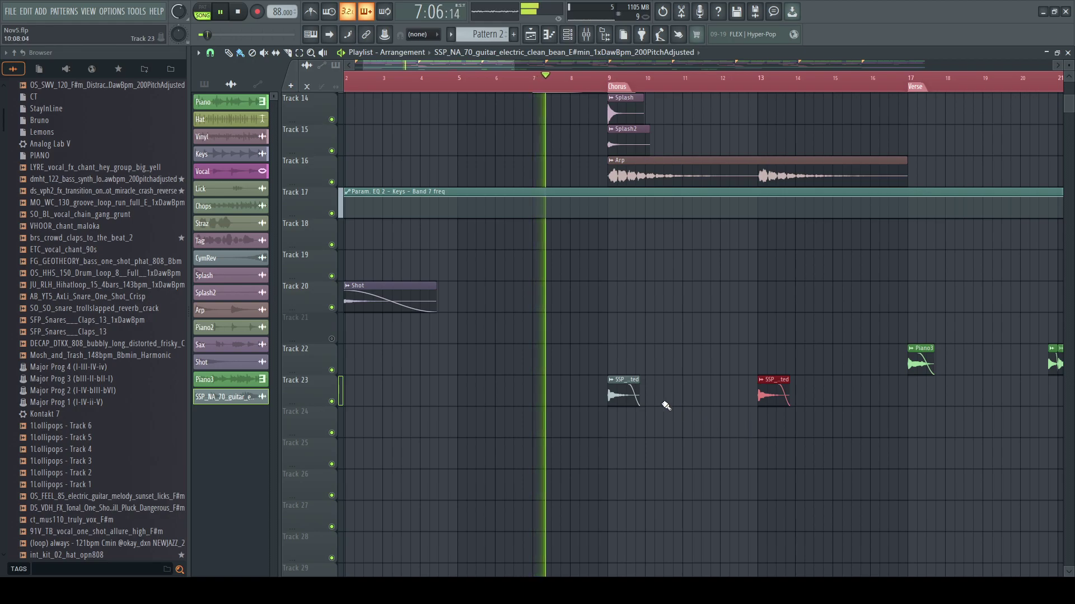
- Trim another guitar clip to its second note, place it on Track 23 at bar 11, and repeat it at bar 15
left_click(651, 427)
left_click_drag(678, 427, 759, 428)
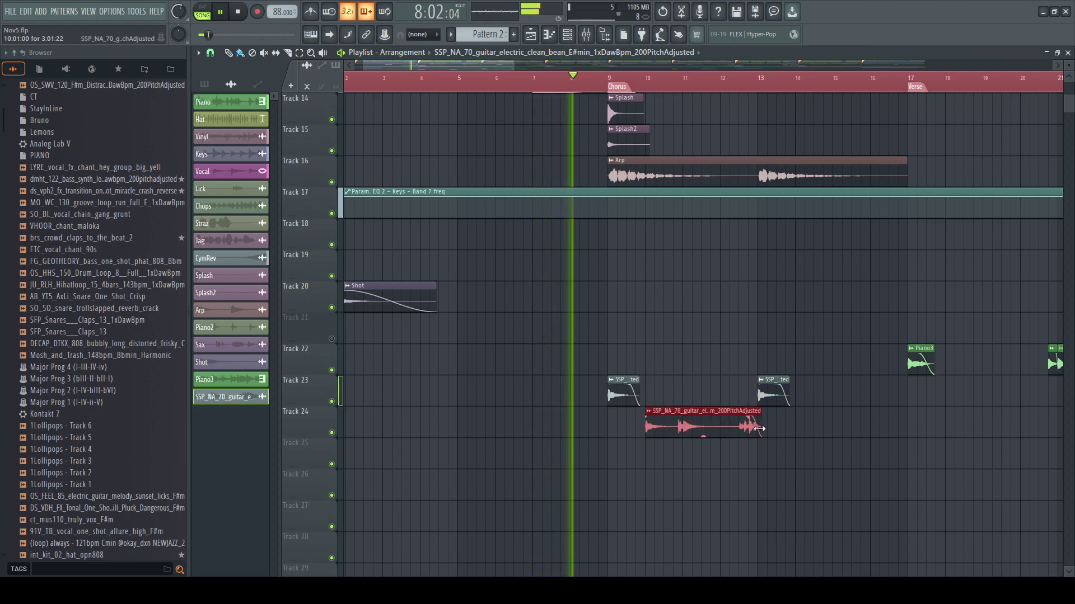
left_click_drag(646, 428, 682, 428)
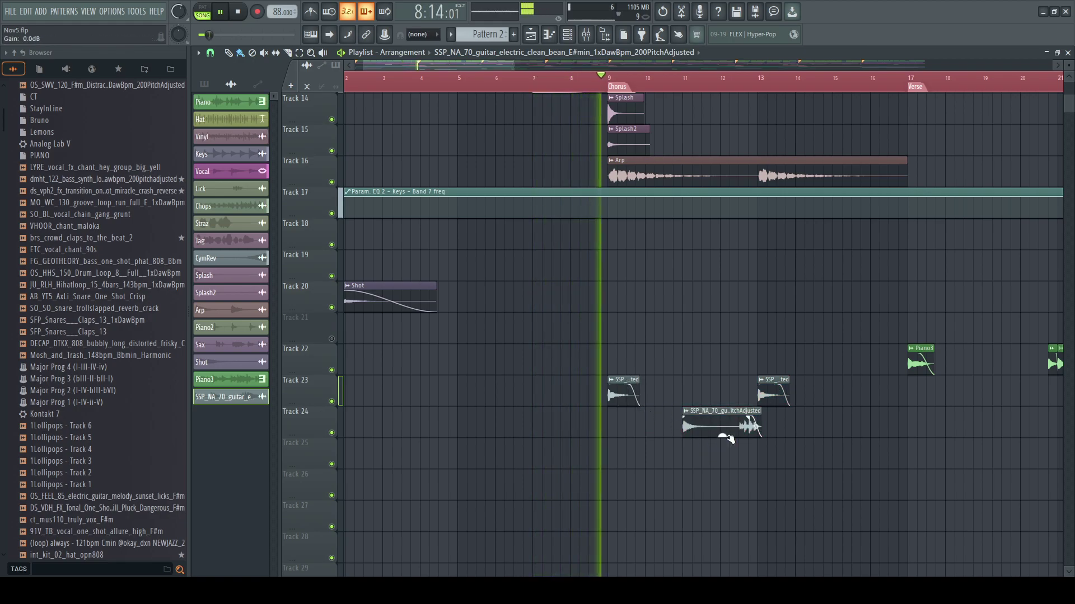
mouse_move(760, 429)
left_mouse_down()
mouse_move(733, 428)
mouse_move(705, 394)
left_mouse_up()
left_click(840, 392)
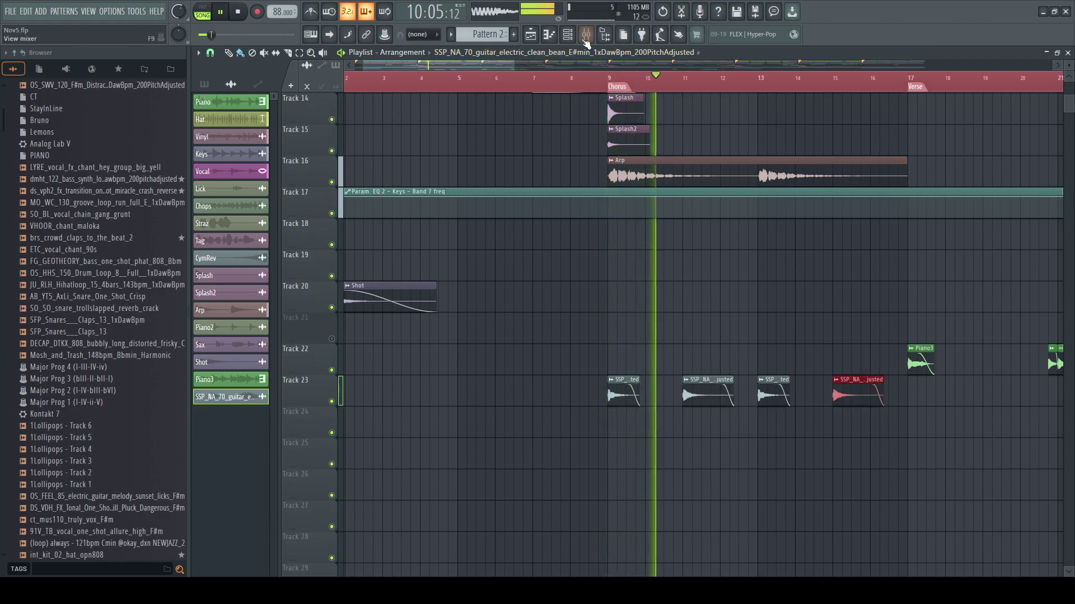
- Rename the new electric guitar sample's channel Lick2
left_click(568, 36)
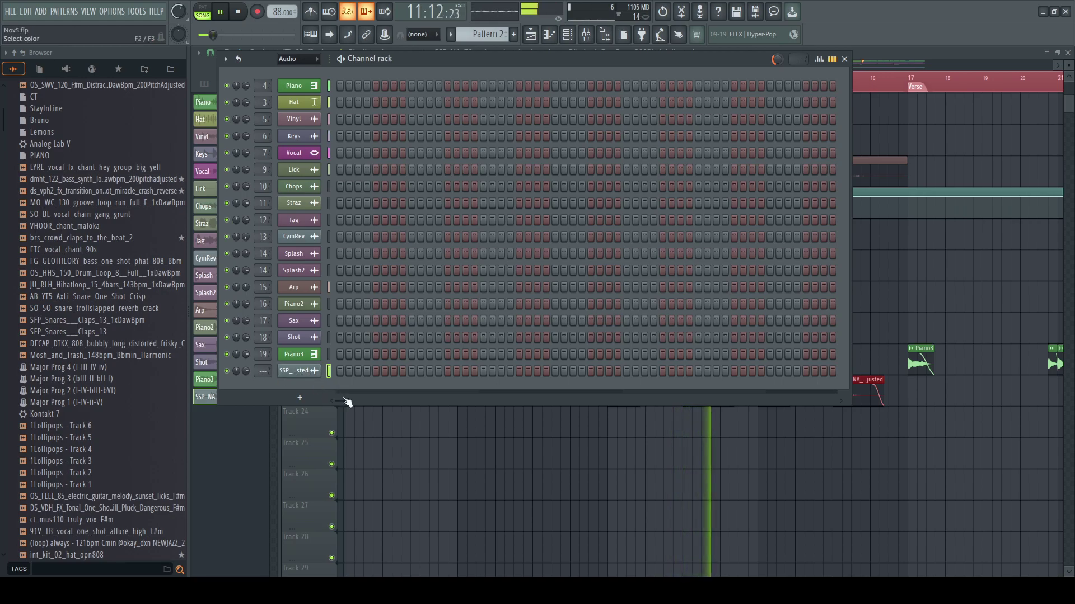
type("Lick2")
key("Return")
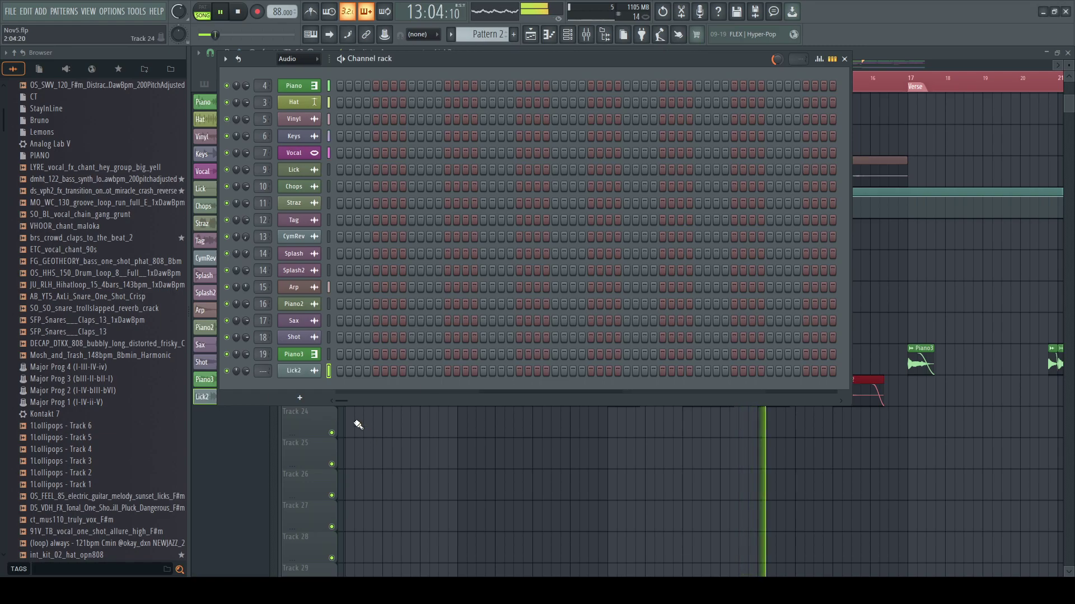
- Open the Lick2 channel settings and link the channel to mixer track 20
left_click(305, 371)
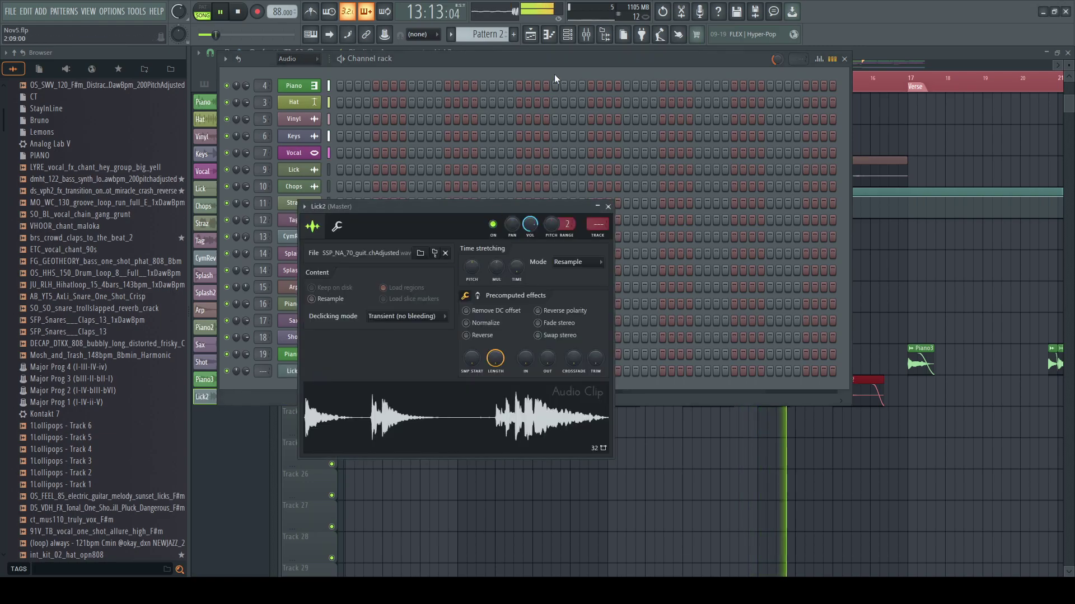
left_click(591, 39)
left_click(587, 37)
left_click(725, 203)
key("ctrl+l")
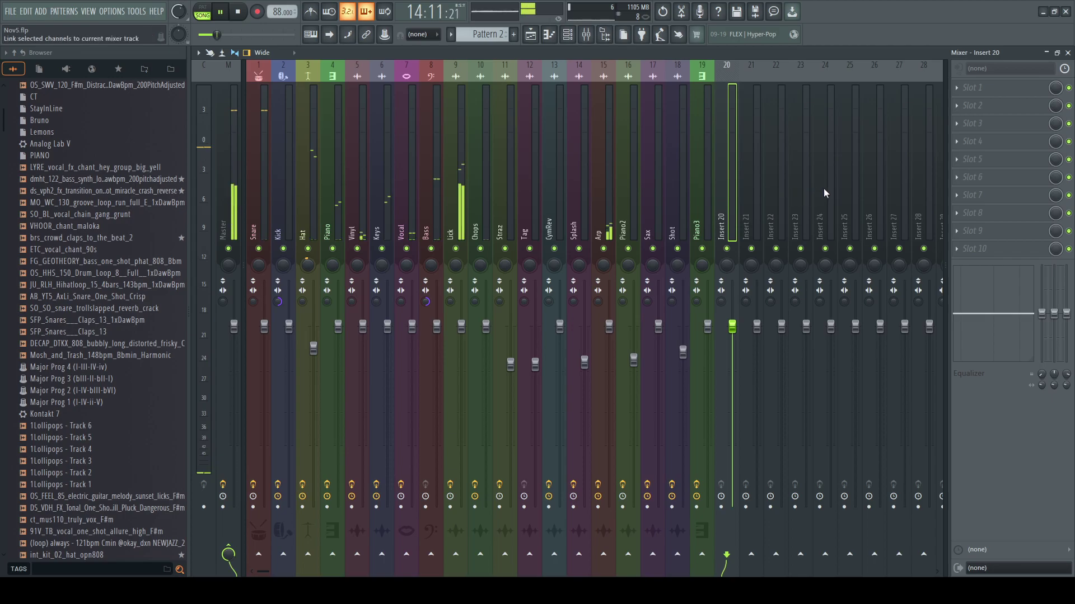
- Load Fruity Free Filter in slot 3 of the Lick2 mixer track at about 48% mix and replay the first Chorus
left_click(972, 126)
left_click(334, 177)
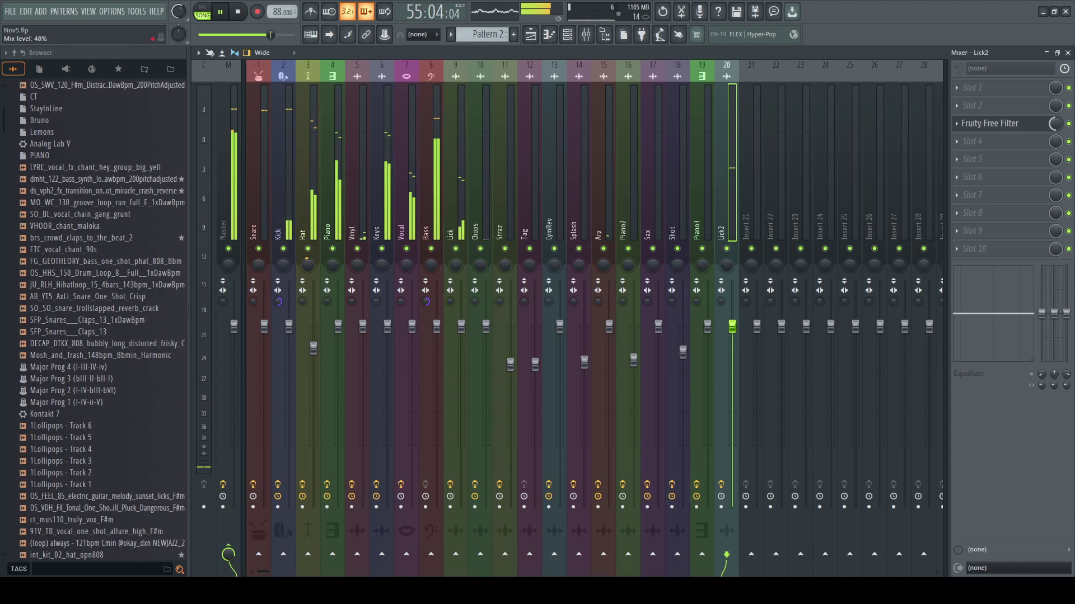
key("F9")
right_click(662, 143)
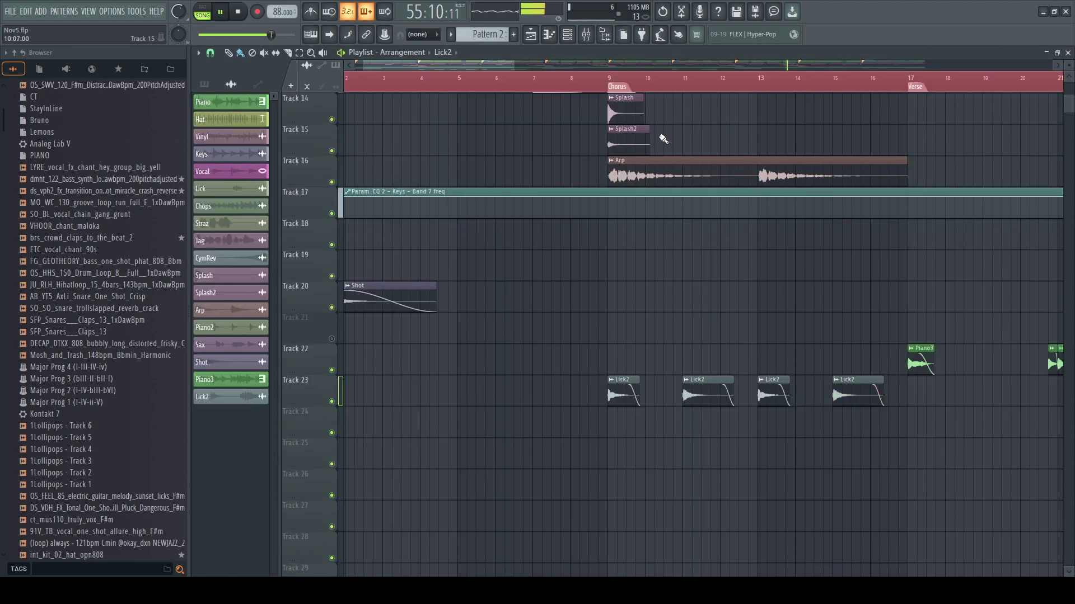
key("space")
- Add Fruity parametric EQ 2 to the Lick2 track, cutting band 6 about 5.6 dB near 2896 Hz and reducing the lows and extreme highs
key("F9")
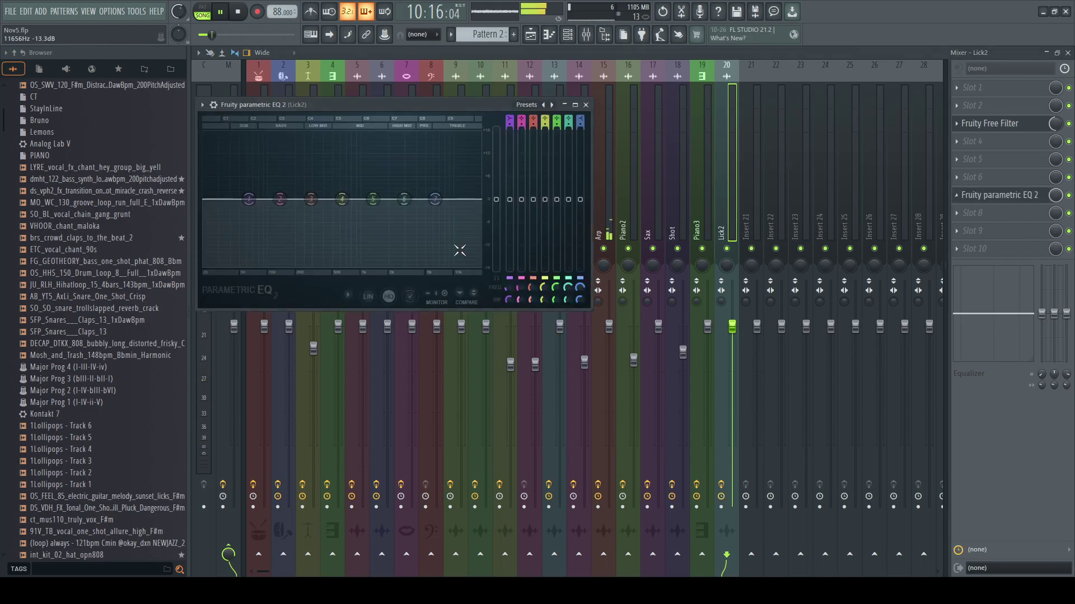
left_click_drag(404, 199, 404, 226)
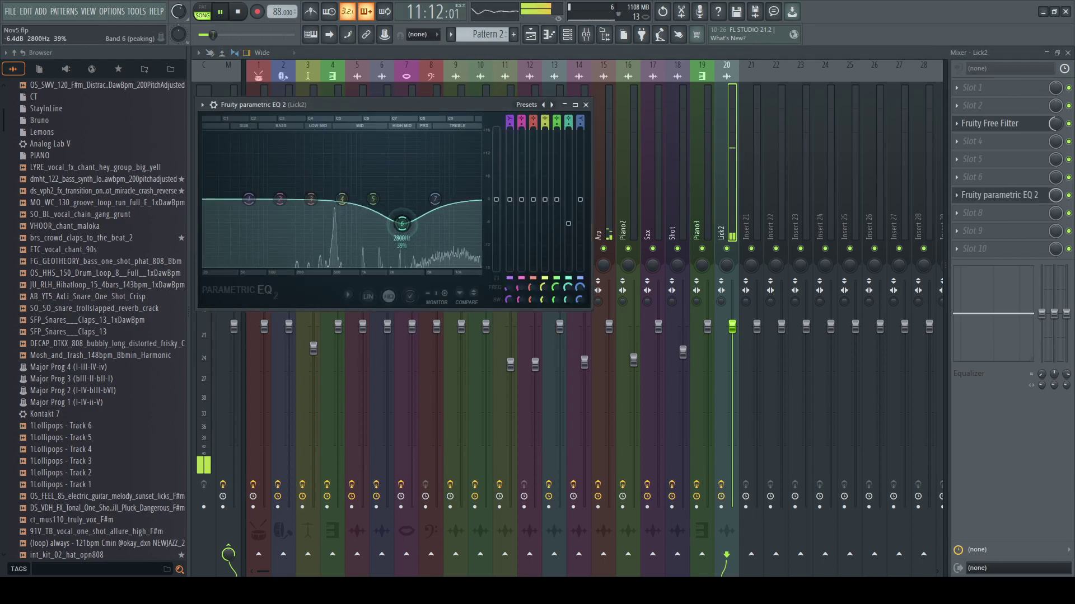
left_click_drag(249, 200, 307, 254)
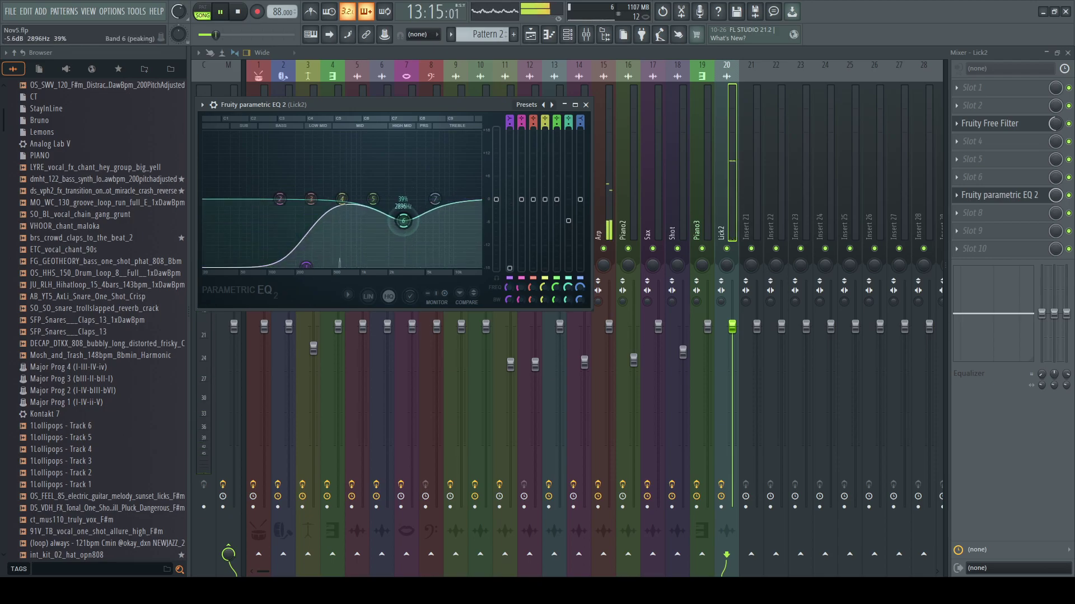
left_click_drag(442, 209, 485, 246)
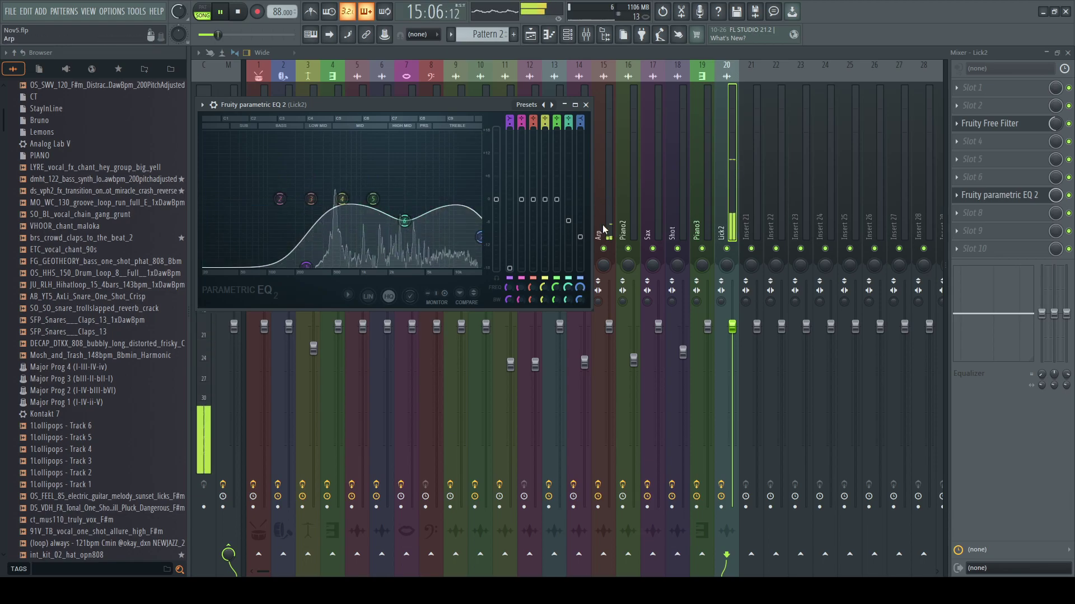
left_click(724, 185)
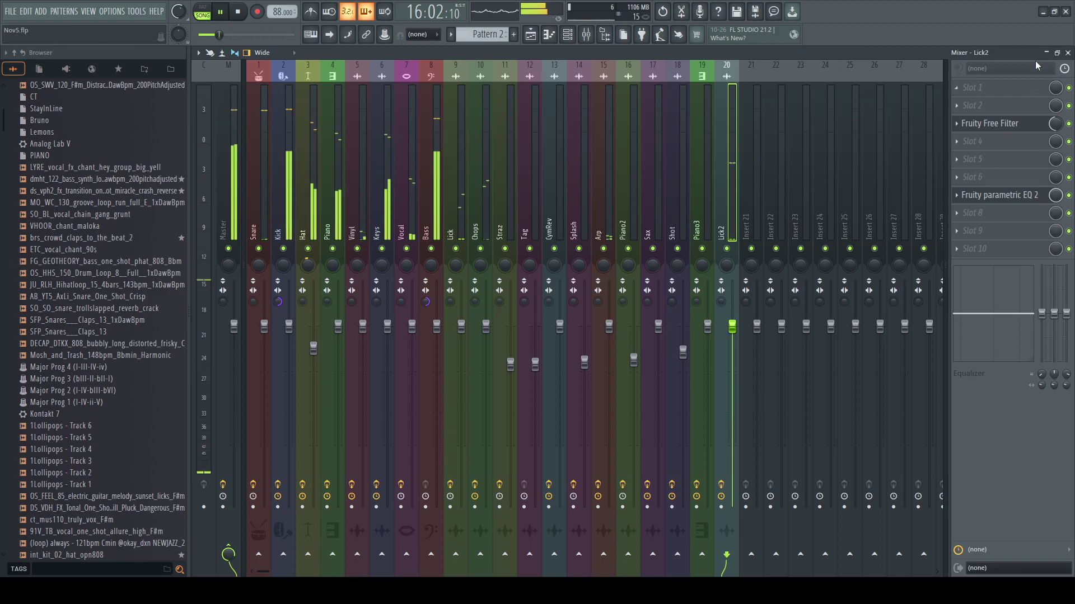
left_click(1067, 53)
- Move the four Lick2 clips on Track 23 from the first Chorus to the Verse at bar 17 and play into that Verse
left_click(300, 53)
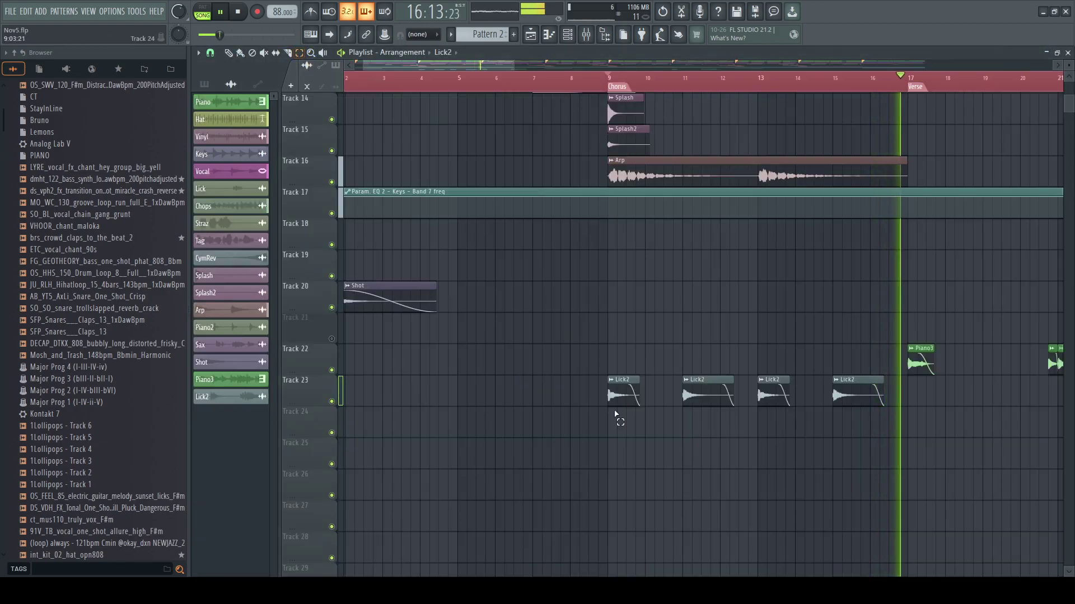
left_click_drag(615, 410, 859, 392)
left_click(241, 53)
left_click_drag(620, 397, 921, 397)
left_click(885, 79)
left_click_drag(513, 66, 840, 66)
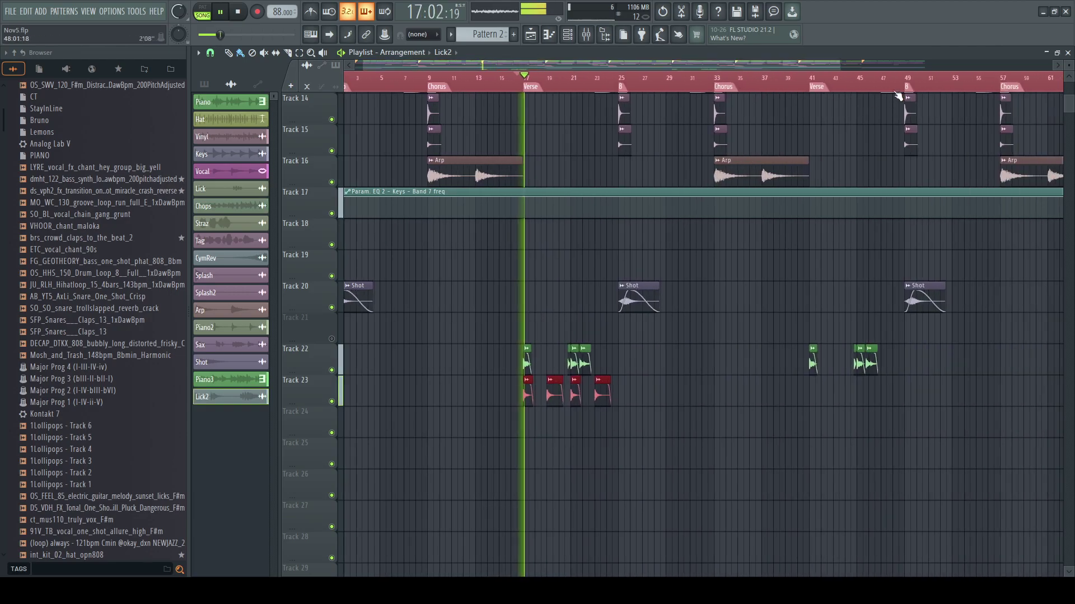
left_click(681, 392, "ctrl")
- Copy the Lick2 pattern into the second Verse on Track 23, placing clips at bars 41, 43, 45 and 47
scroll(699, 403, "up", 1)
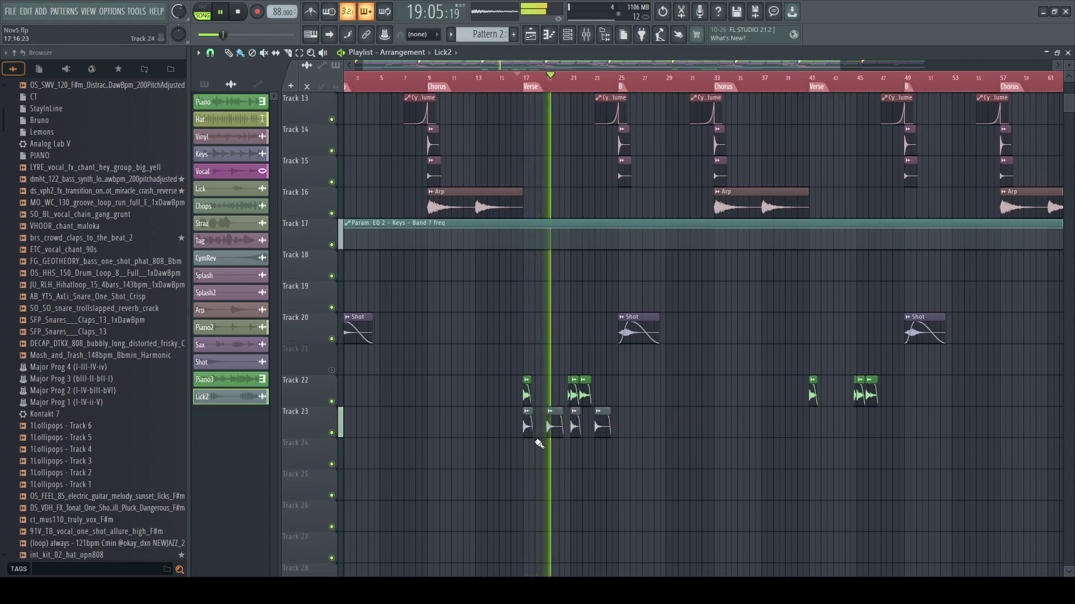
left_click(813, 425)
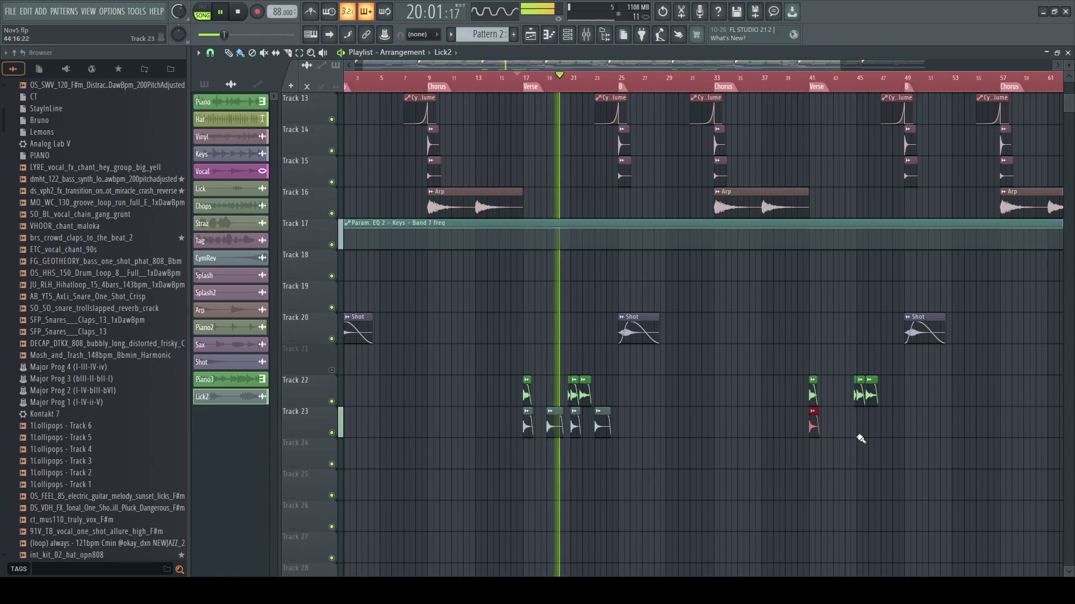
left_click(862, 437)
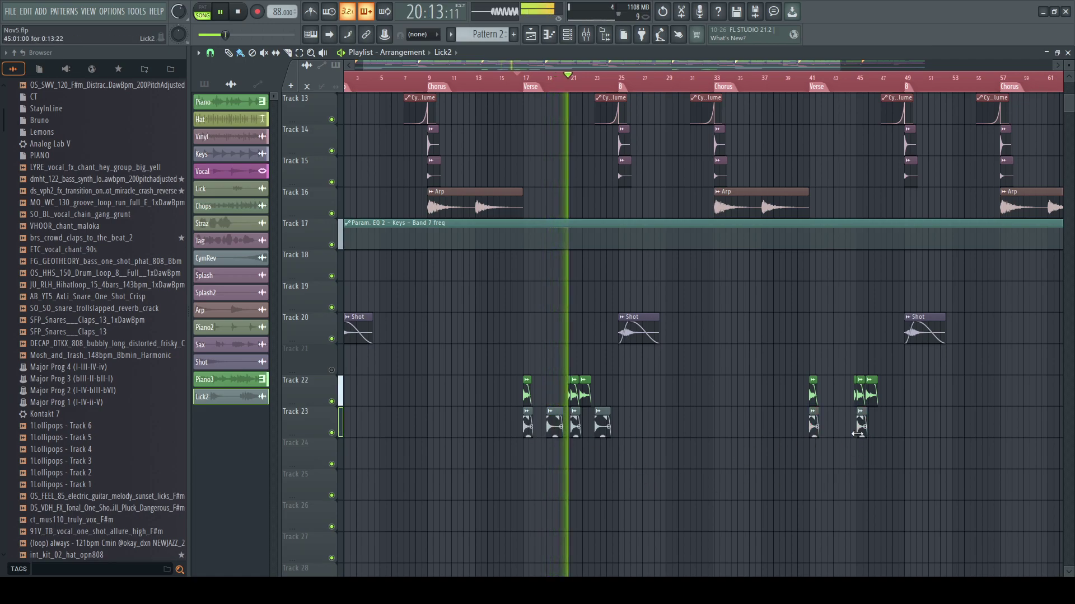
right_click(844, 430)
left_click(883, 428)
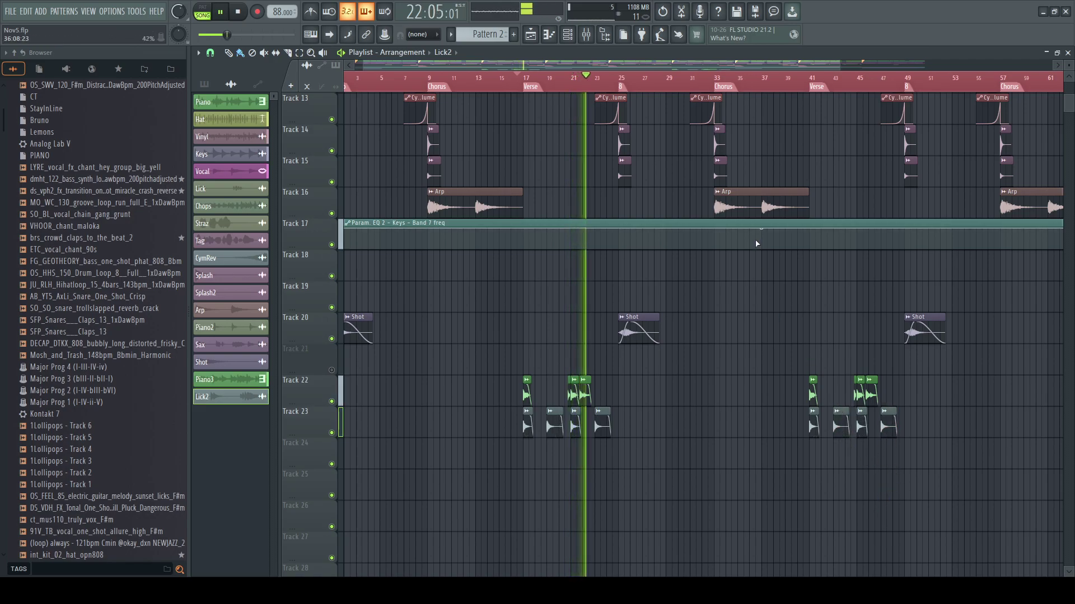
- Review the full arrangement from Intro to Outro across all tracks while it plays
left_click_drag(842, 64, 926, 66)
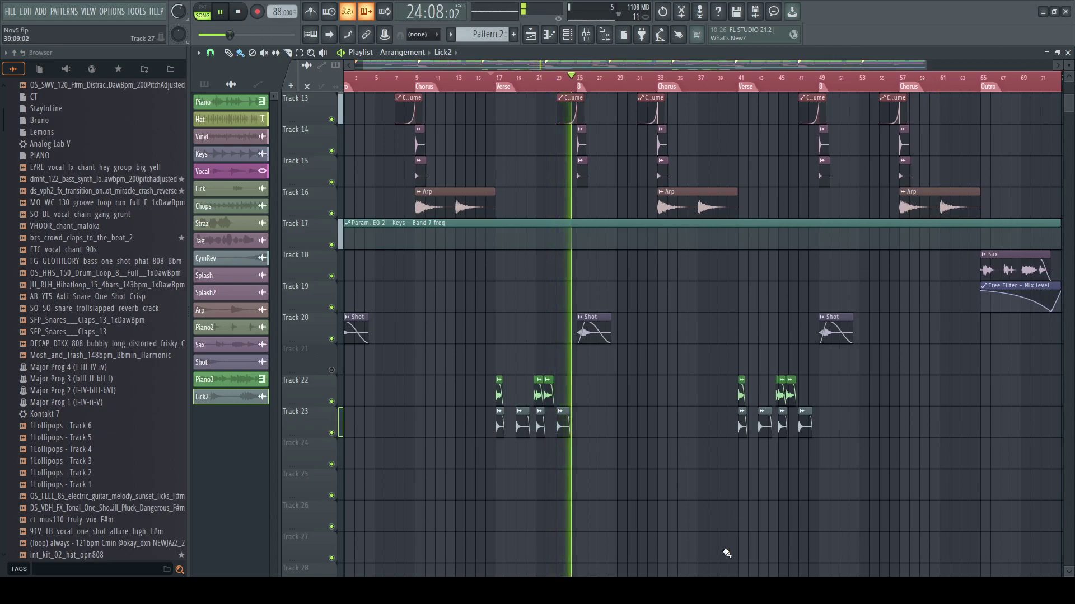
left_click_drag(541, 67, 529, 68)
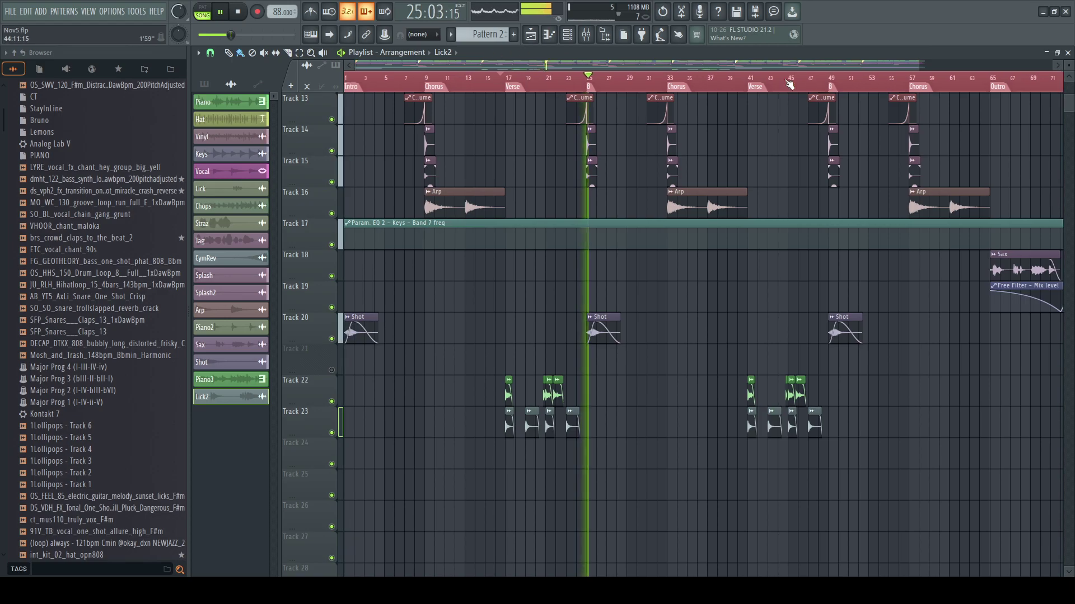
left_click_drag(912, 68, 923, 71)
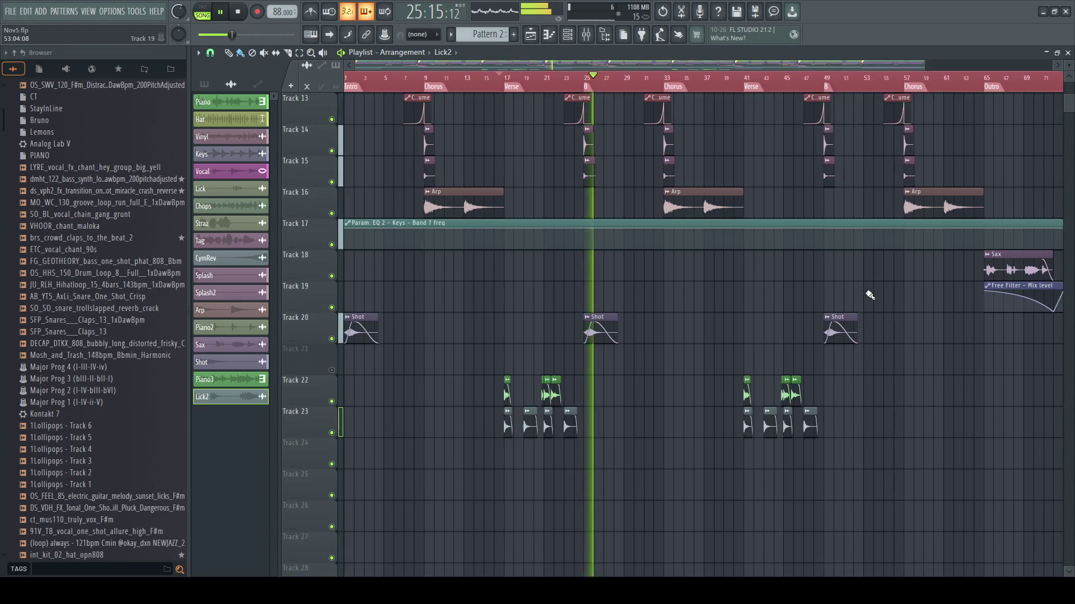
scroll(874, 288, "up", 12)
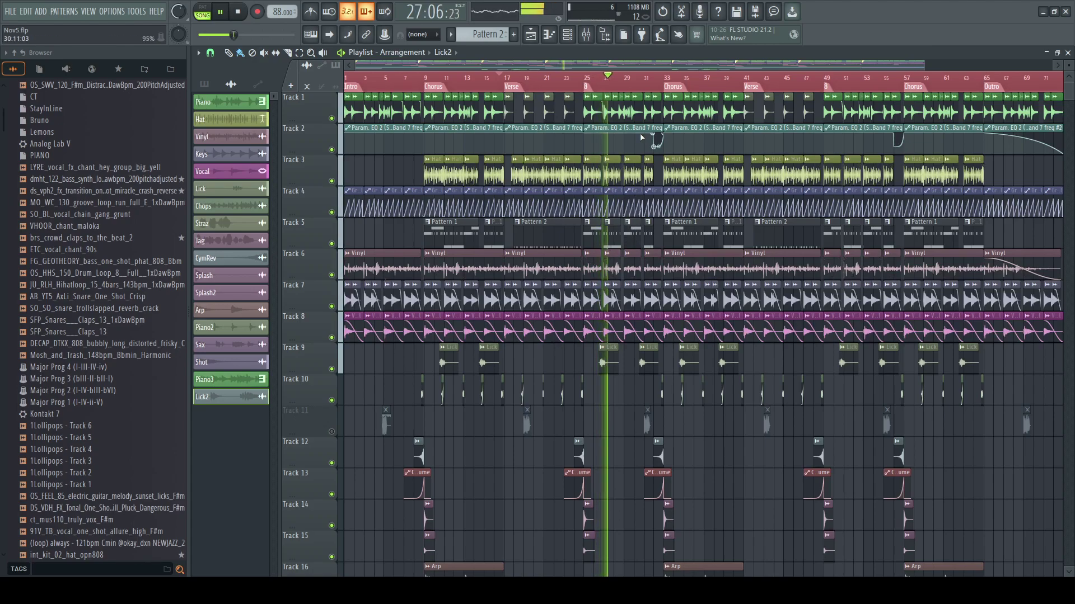
scroll(682, 238, "down", 7)
scroll(670, 534, "down", 3)
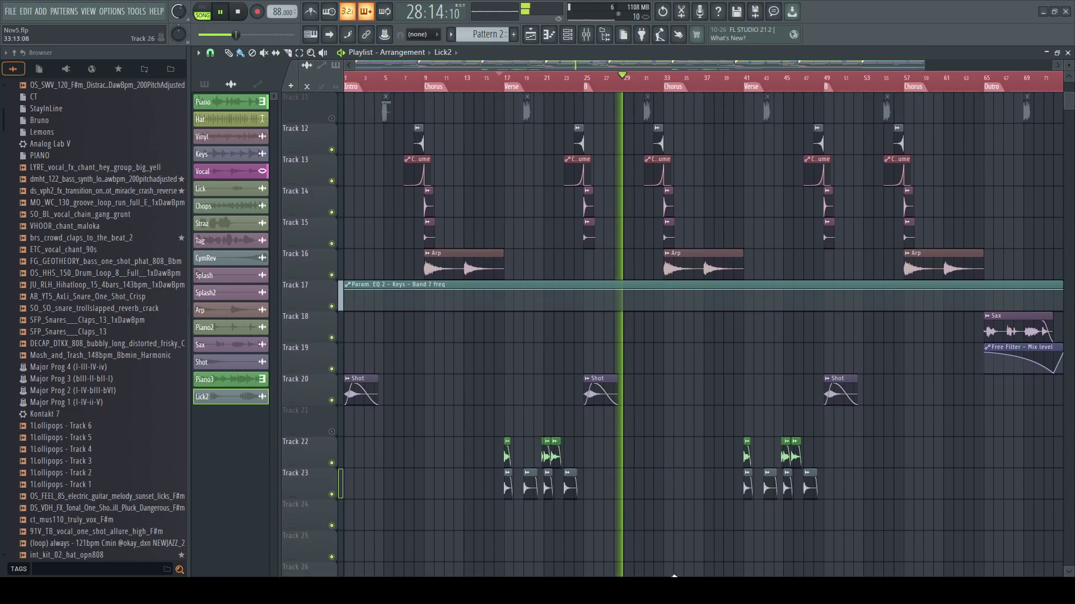
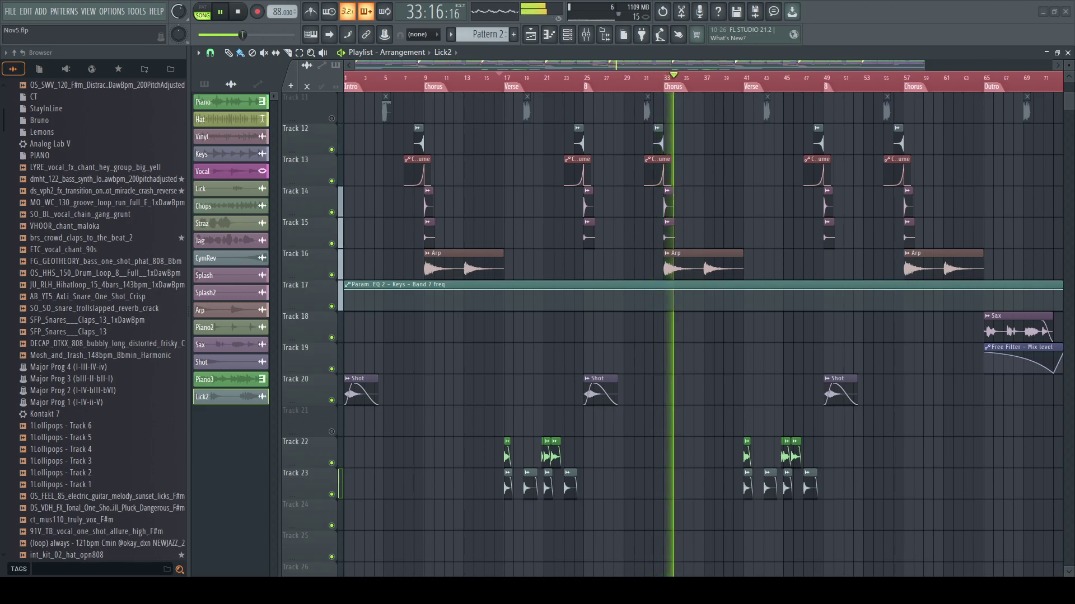
- Place the DJ_SWIVEL_fx_scratch_04 sample on Track 24 at the bar 33 Chorus and play from bar 32
left_click_drag(1074, 484, 1029, 485)
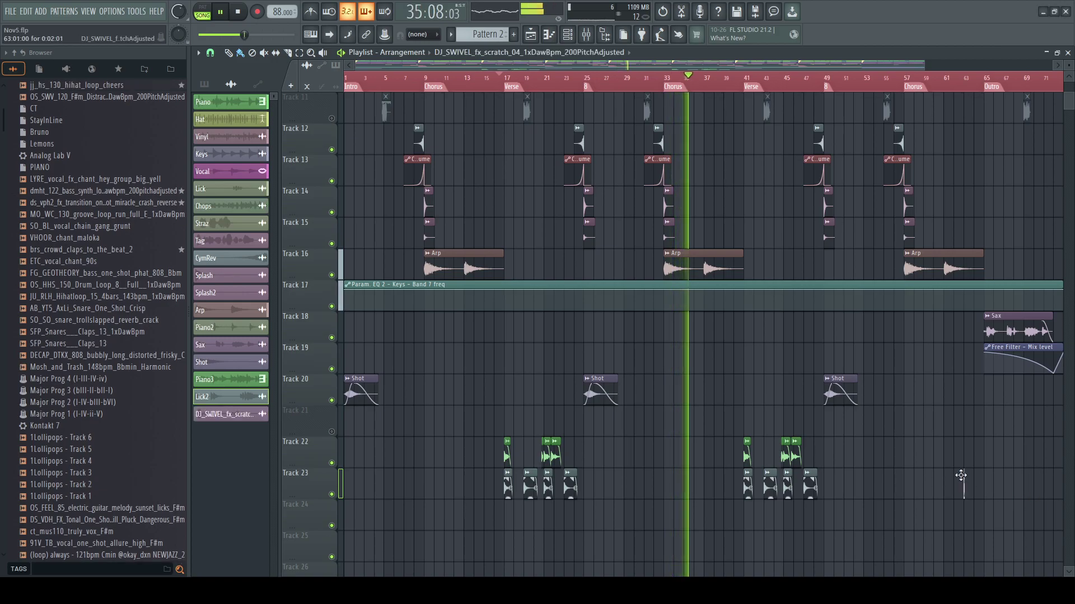
scroll(982, 486, "up", 5)
scroll(655, 434, "down", 7)
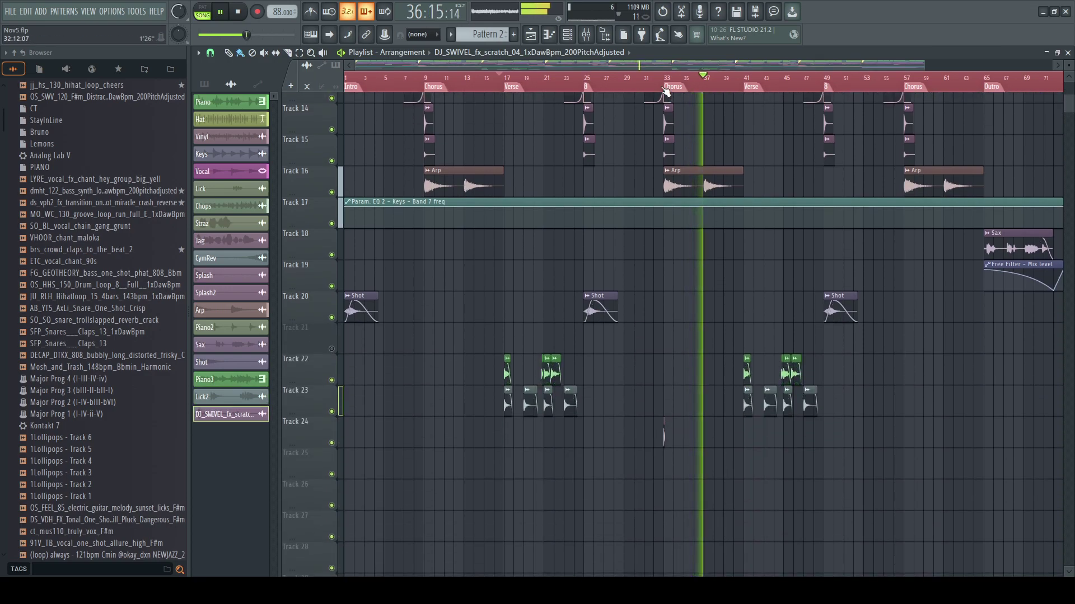
left_click_drag(683, 64, 639, 182)
left_click(675, 77)
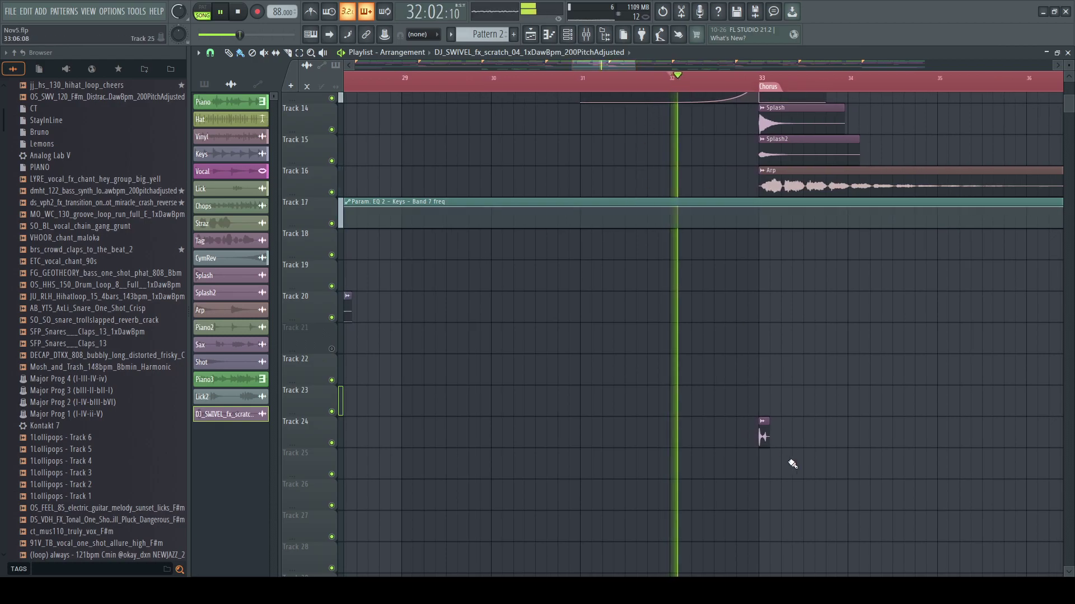
- Arrange two back-to-back scratch clips on Track 24 ending at the bar 33 Chorus and replay the transition
left_click(750, 435)
right_click(767, 437)
left_click(766, 434)
mouse_move(760, 421)
left_mouse_down()
mouse_move(771, 446)
mouse_move(755, 434)
left_mouse_up()
left_click(715, 86)
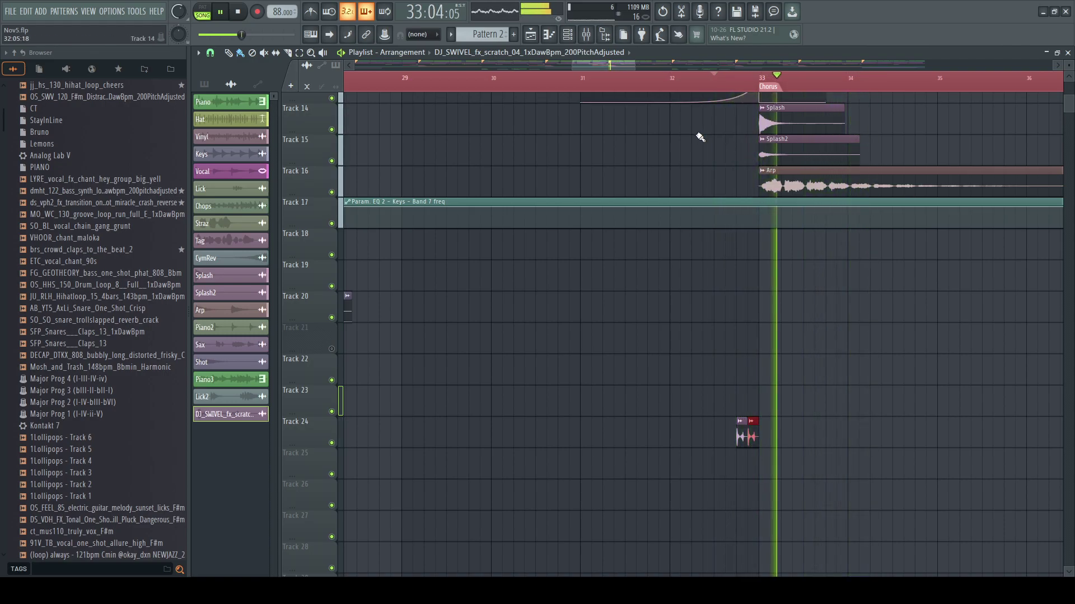
- Rename the DJ_SWIVEL scratch sample channel to Scratch
left_click(572, 40)
middle_click(311, 390)
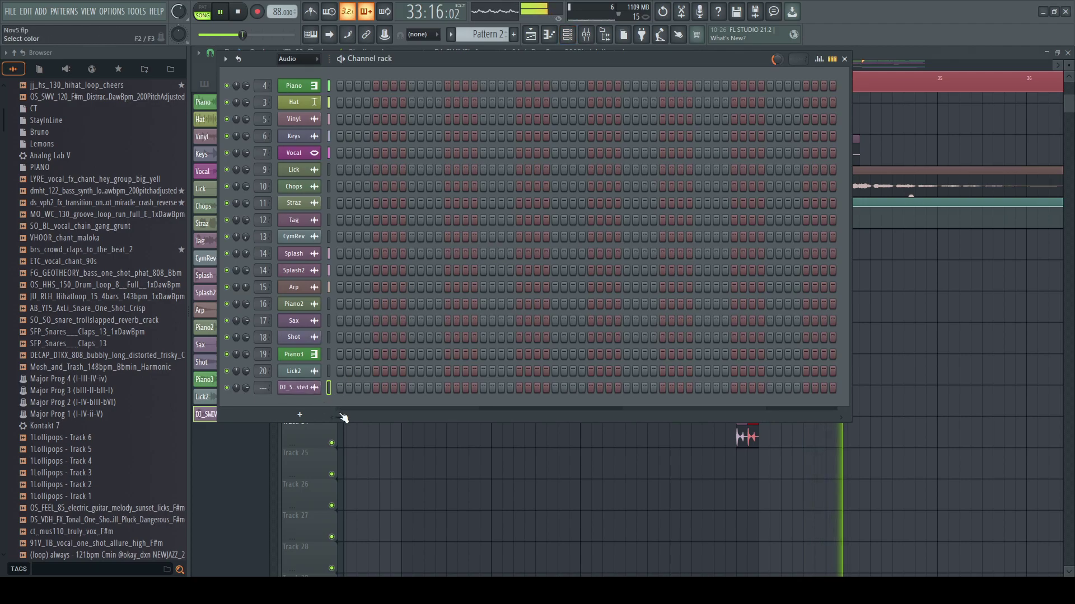
type("Scratch")
key("Return")
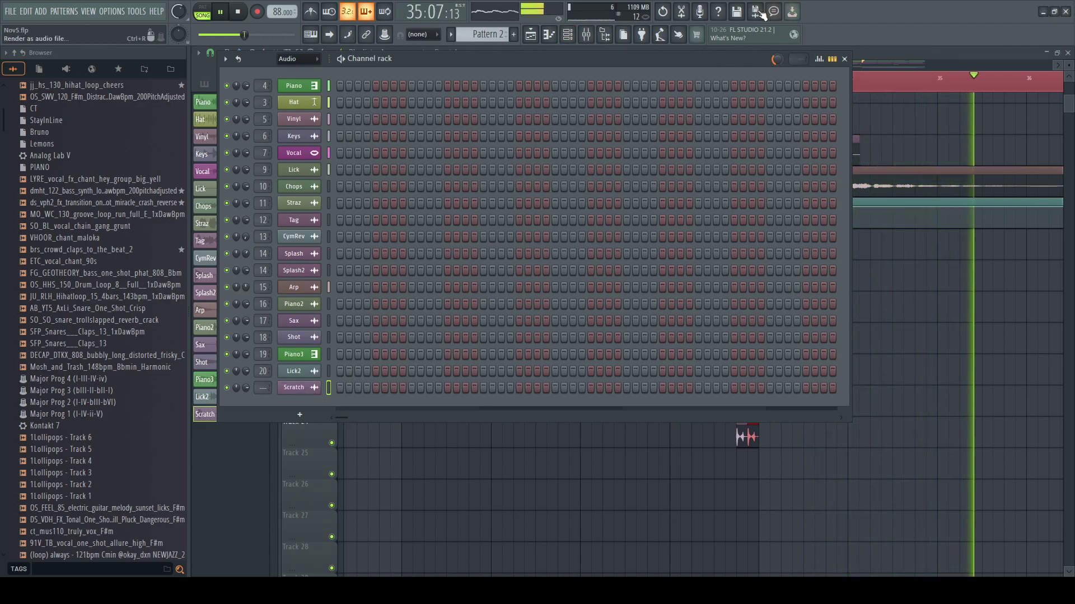
left_click(567, 37)
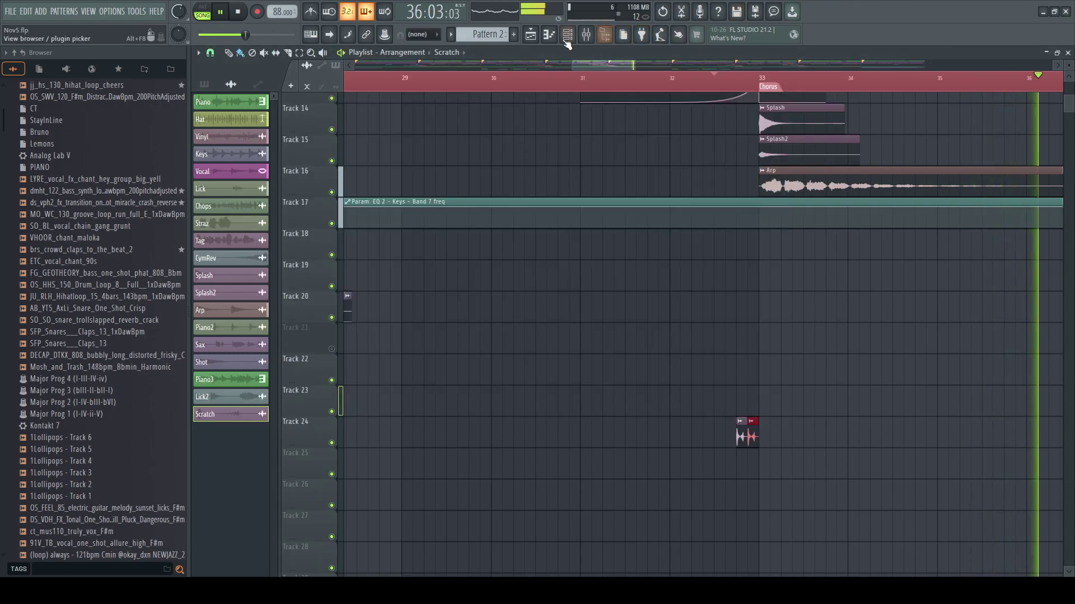
- Route the Scratch channel to mixer insert 21
key("F9")
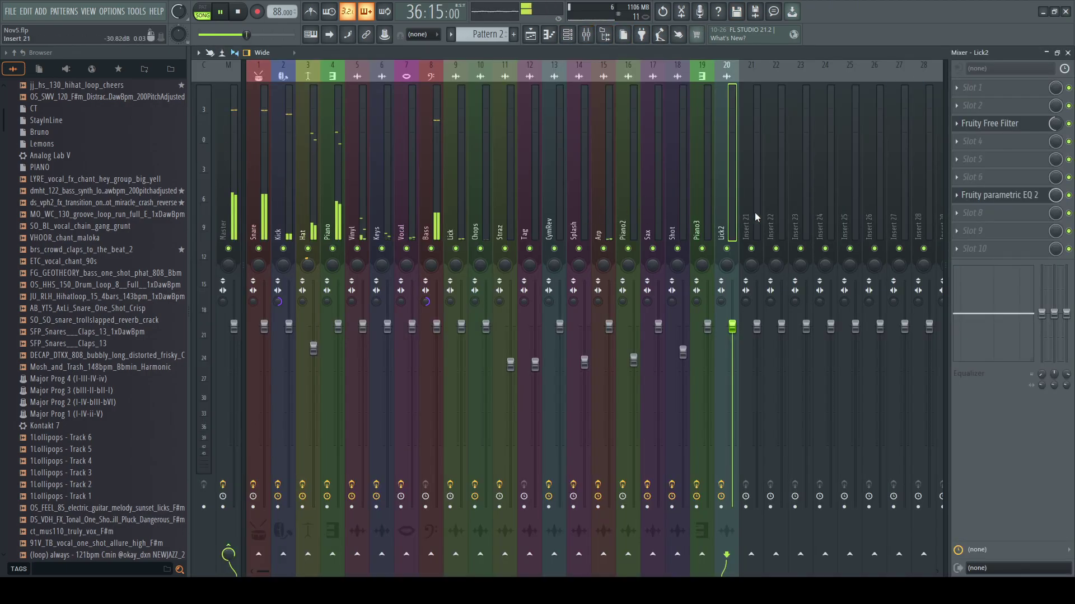
left_click(754, 213)
key("ctrl+l")
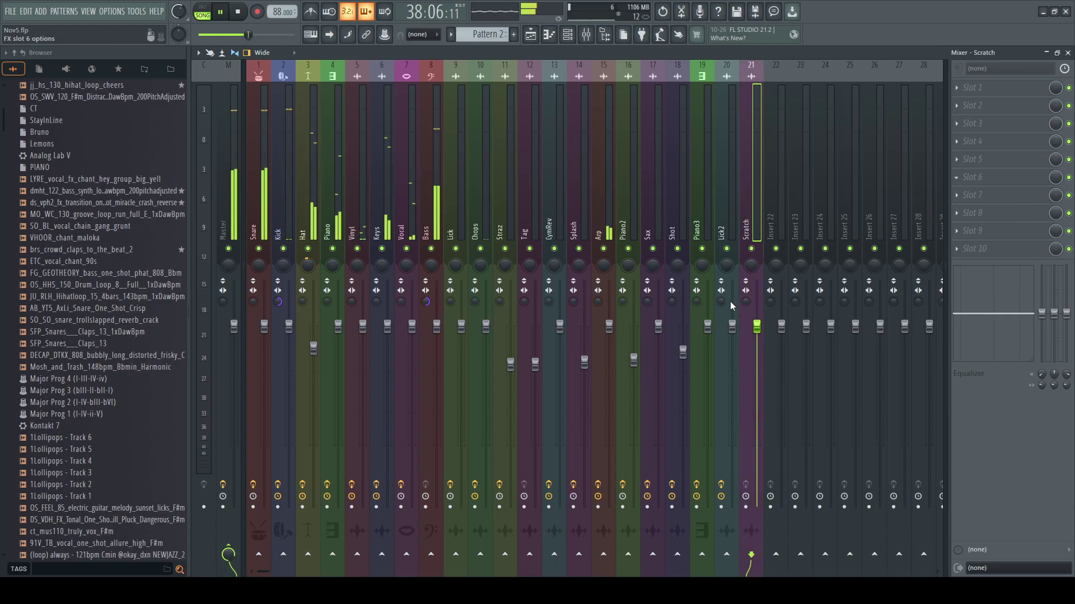
- Load dblue.TapeStop in slot 6 of the Scratch insert and create an automation clip for its Trigger on Track 21
left_click(726, 412)
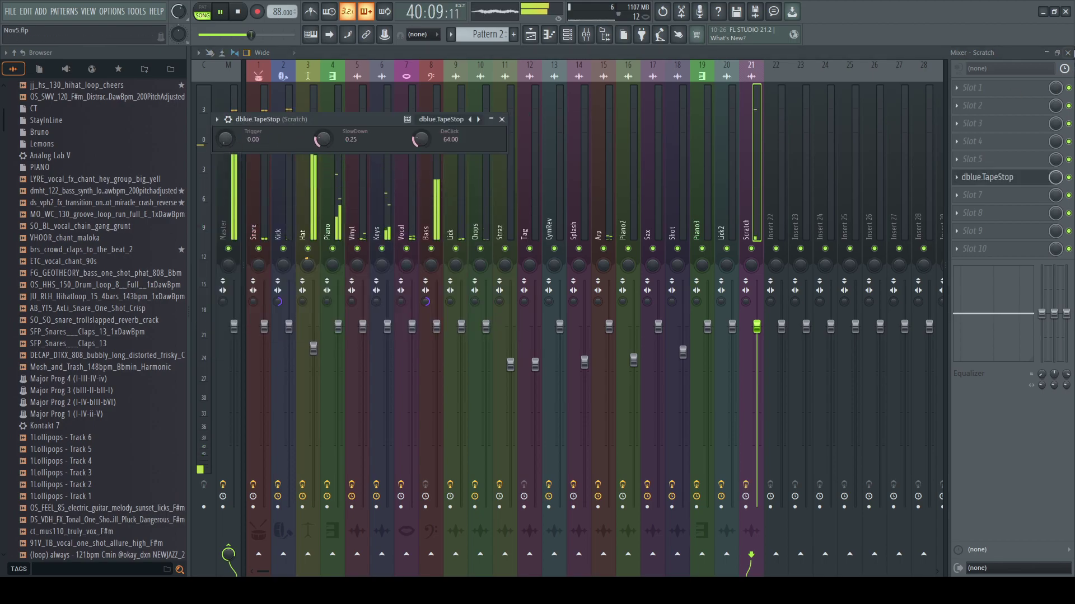
left_click(1069, 53)
left_click(868, 329)
left_click(363, 336)
left_click_drag(396, 67, 623, 137)
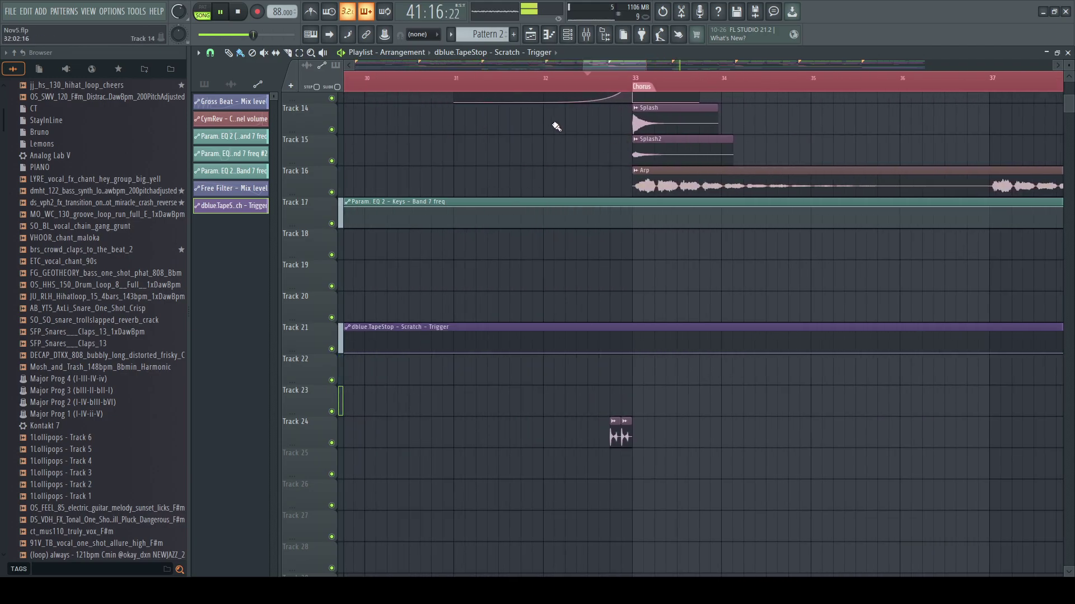
- Raise the TapeStop Trigger automation to 100% from the second scratch clip to about a quarter bar into the bar 33 Chorus
left_click(557, 88)
right_click(634, 340)
left_click_drag(634, 339, 616, 305)
right_click(647, 340)
mouse_move(648, 341)
left_mouse_down()
mouse_move(663, 324)
mouse_move(658, 359)
left_mouse_up()
right_click(658, 337)
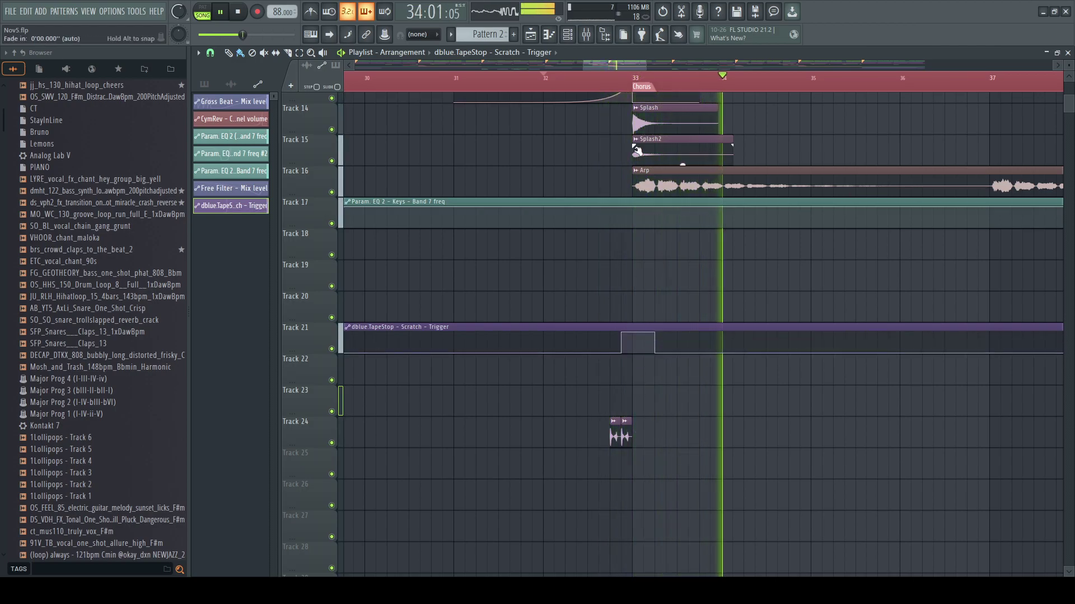
- Play the transition from bar 32 into the bar 33 Chorus and inspect the clips on the upper tracks
mouse_move(639, 65)
left_mouse_down()
mouse_move(655, 65)
mouse_move(619, 65)
left_mouse_up()
left_click(502, 82)
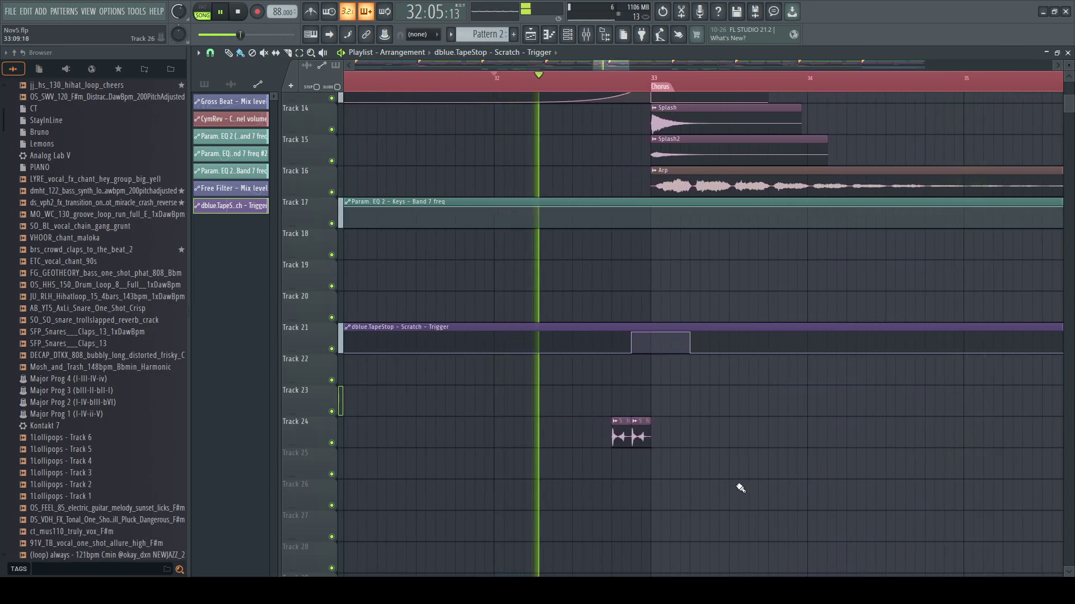
scroll(738, 490, "up", 6)
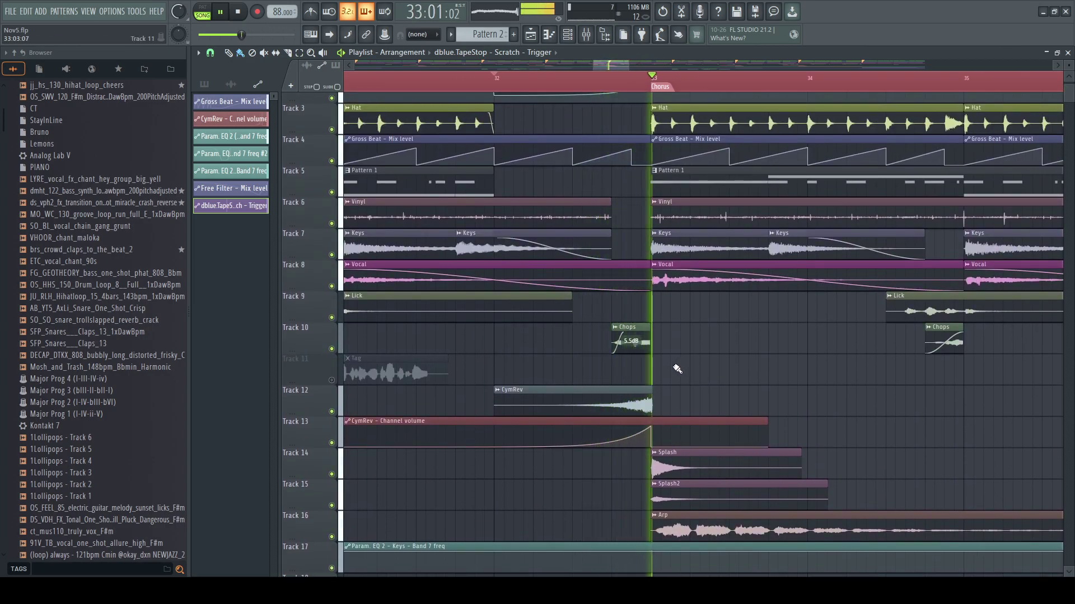
scroll(659, 369, "up", 1)
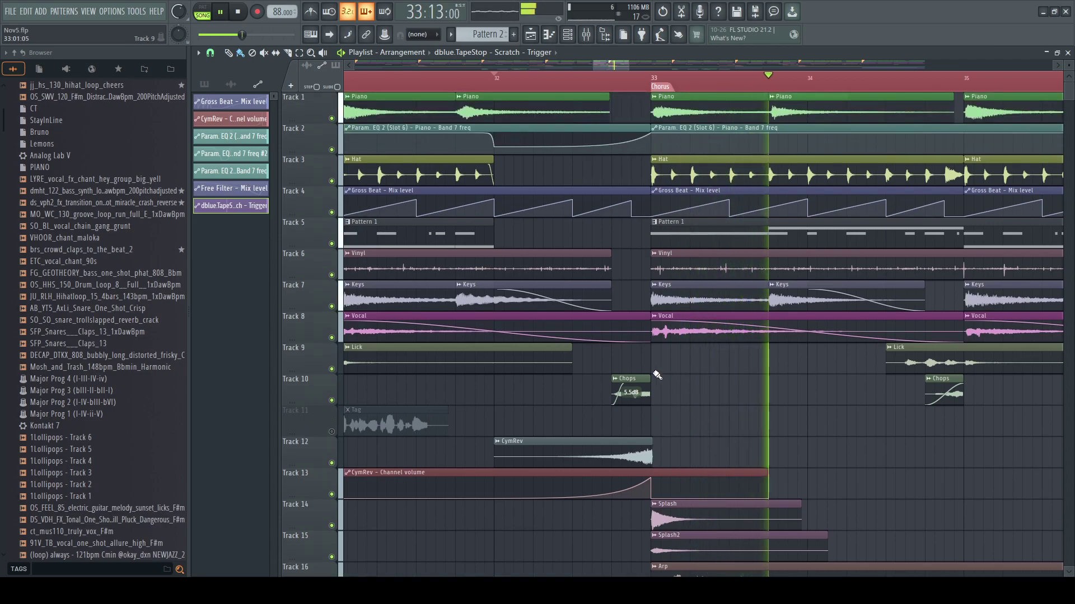
scroll(657, 375, "down", 7)
key("space")
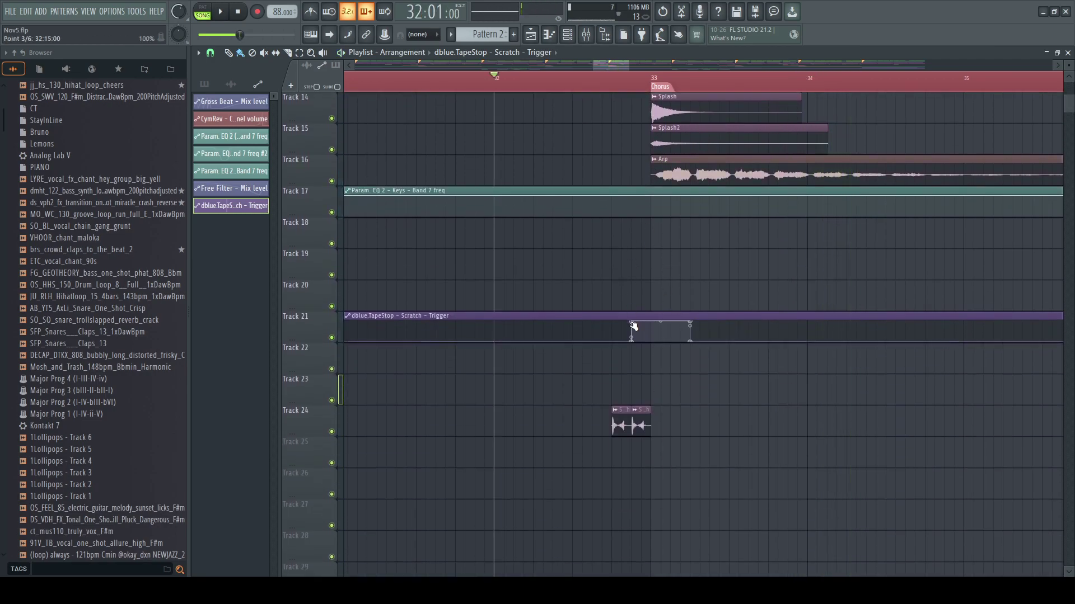
- Solo Track 24 with the Track 21 automation kept active and play the scratch into the bar 33 Chorus
left_click(331, 432, "ctrl")
left_click(332, 339)
key("space")
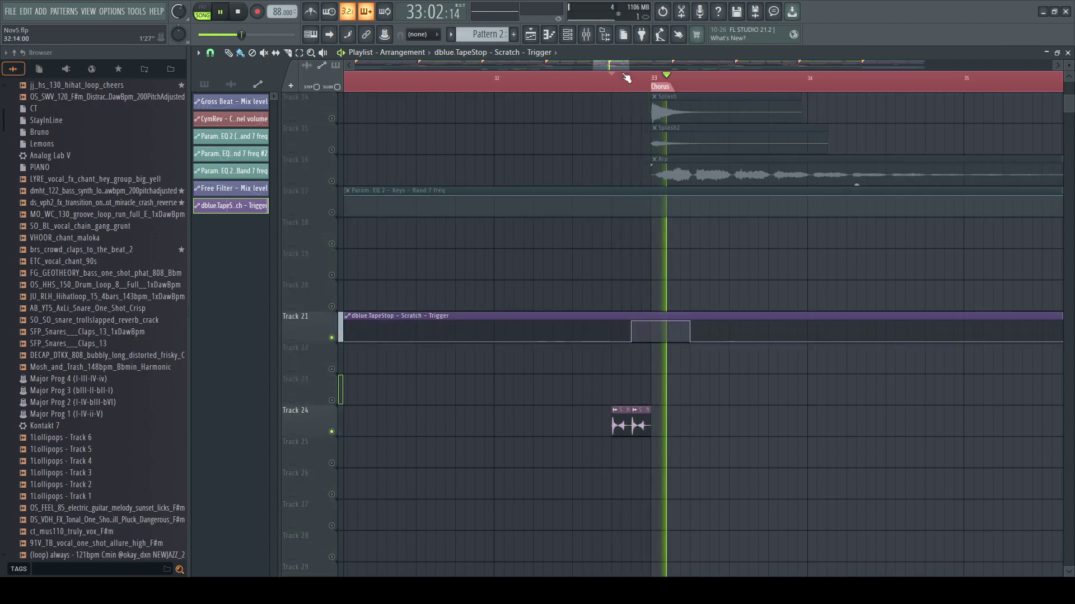
key("space")
- Set the SlowDown of dblue.TapeStop on the Scratch insert to 0.32 while replaying the scratch
left_click(586, 35)
left_click(992, 185)
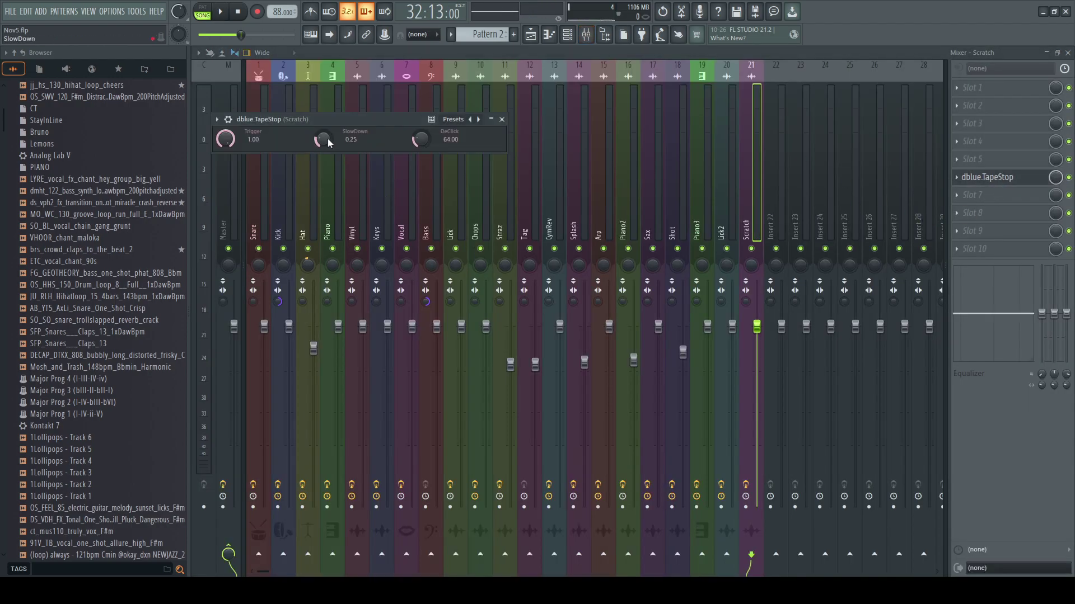
key("space")
key("space")
key("space")
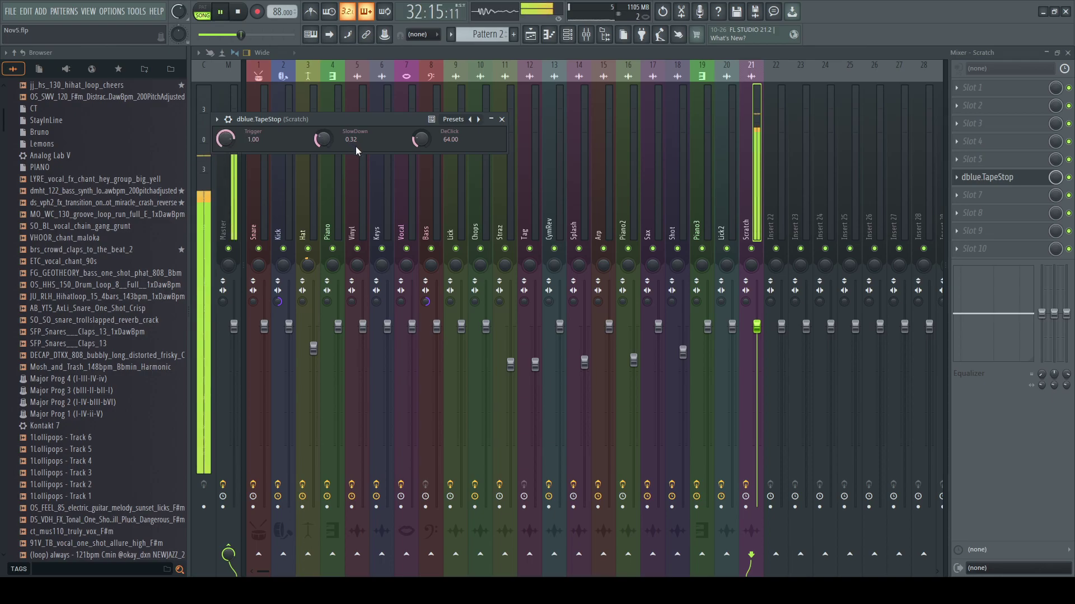
- Turn the solo off so all tracks sound and replay the scratch transition into the bar 33 Chorus
left_click(501, 119)
left_click(1068, 52)
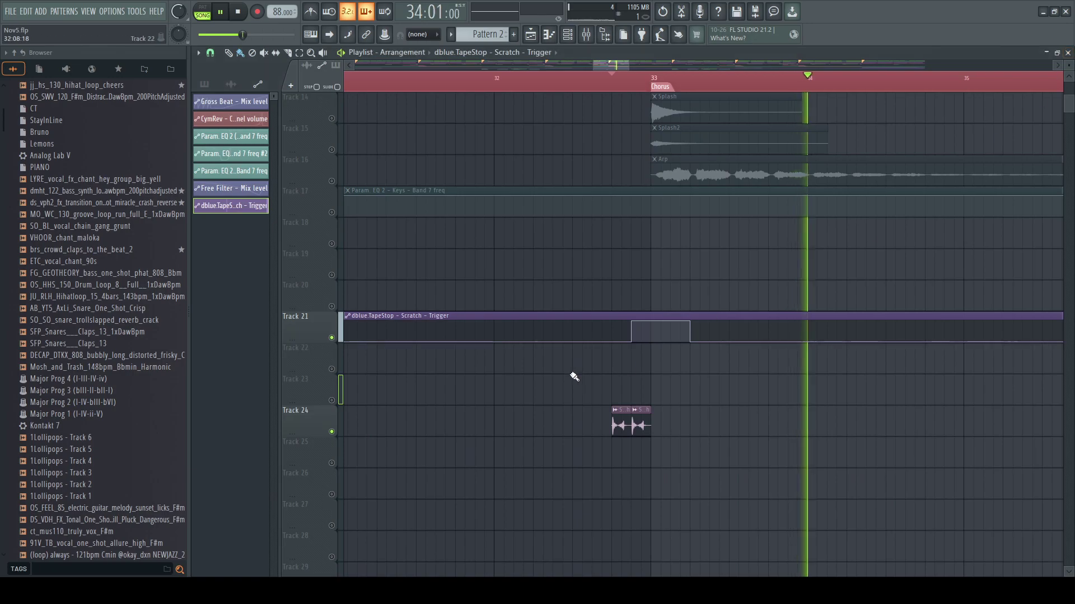
key("space")
key("space")
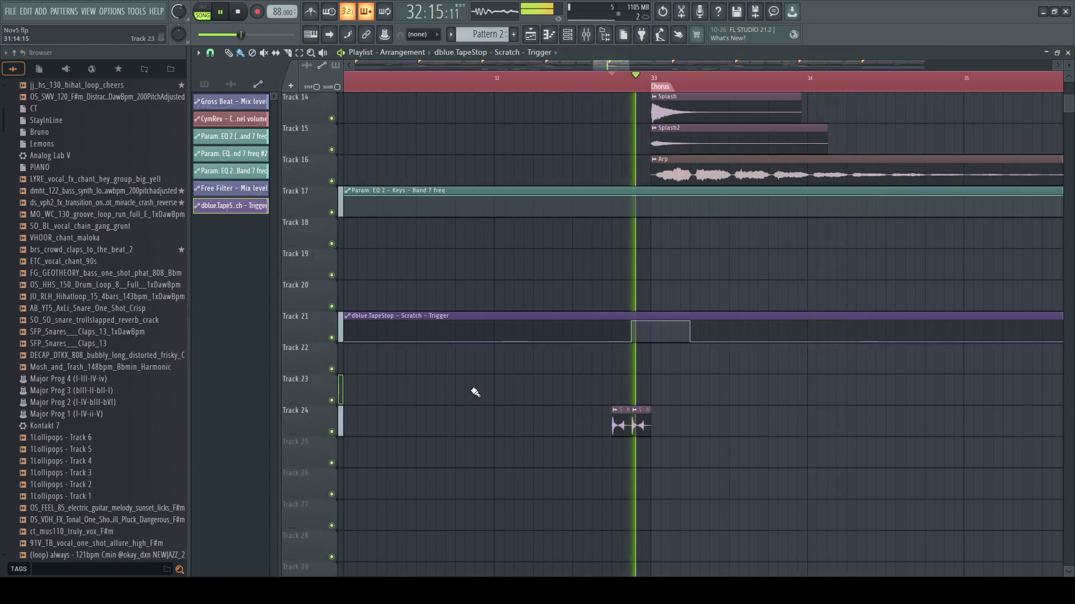
scroll(584, 332, "up", 5)
scroll(582, 330, "up", 4)
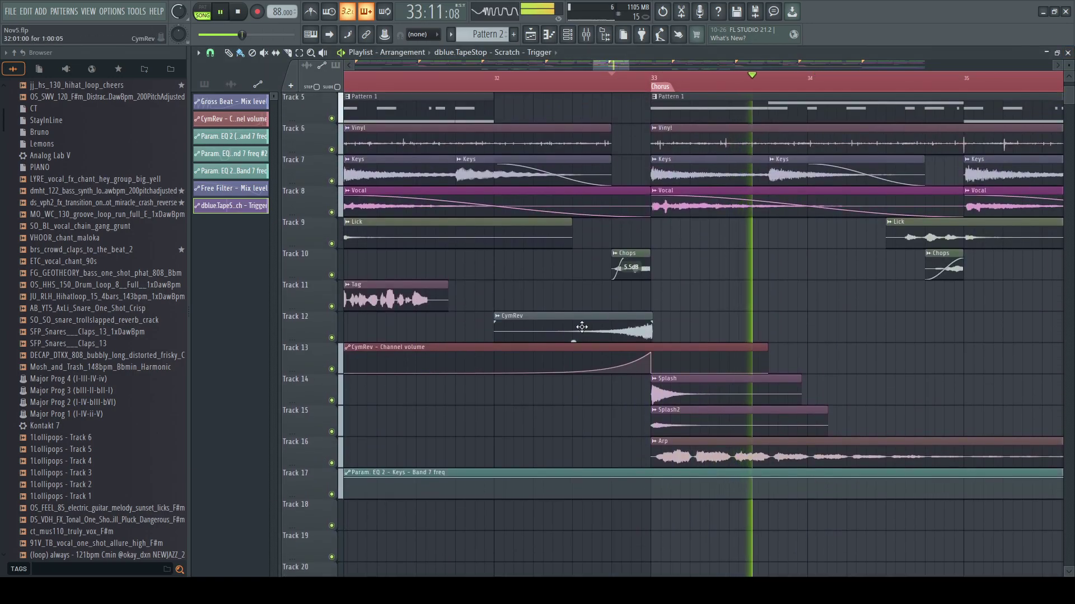
scroll(581, 326, "down", 5)
scroll(551, 195, "up", 4)
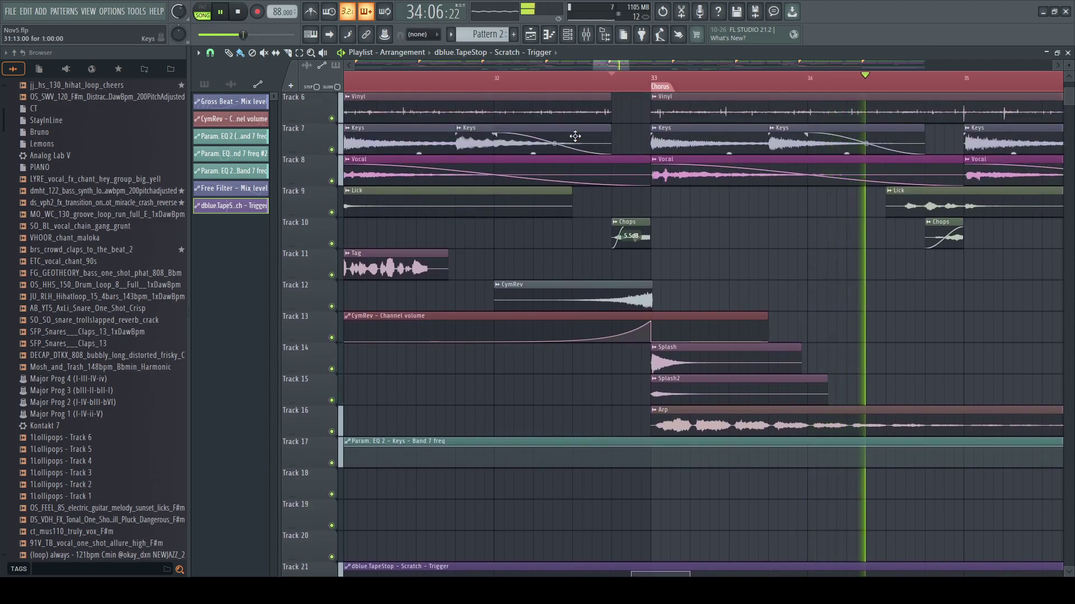
- Move the TapeStop Trigger automation to Track 25 and keep only its section from bar 25 to bar 41
left_click_drag(625, 65, 355, 66)
left_click(830, 65)
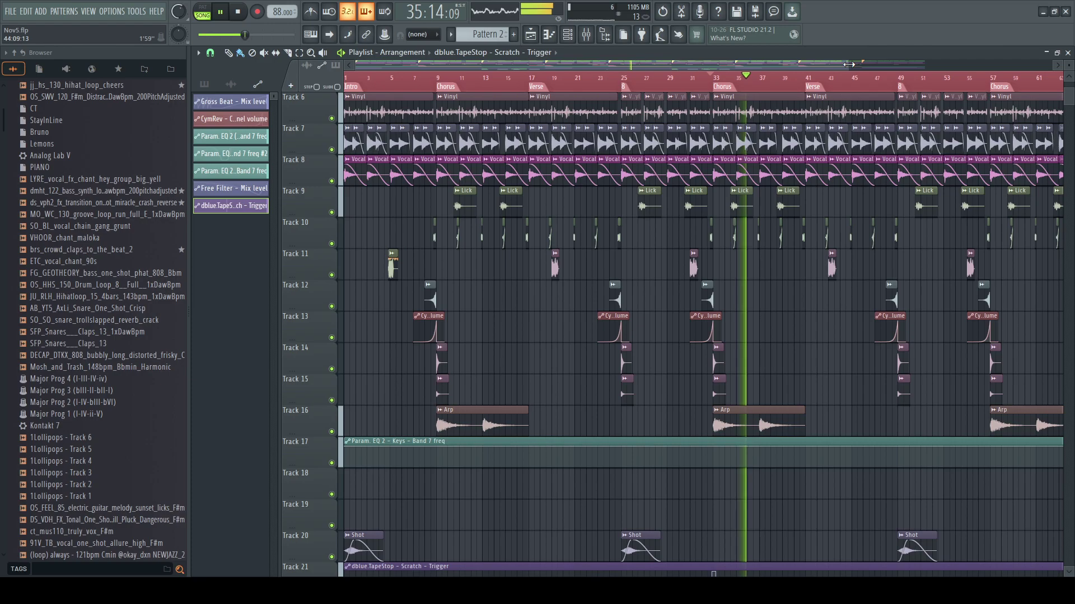
left_click_drag(849, 65, 1057, 66)
scroll(626, 340, "down", 10)
left_click_drag(541, 276, 541, 402)
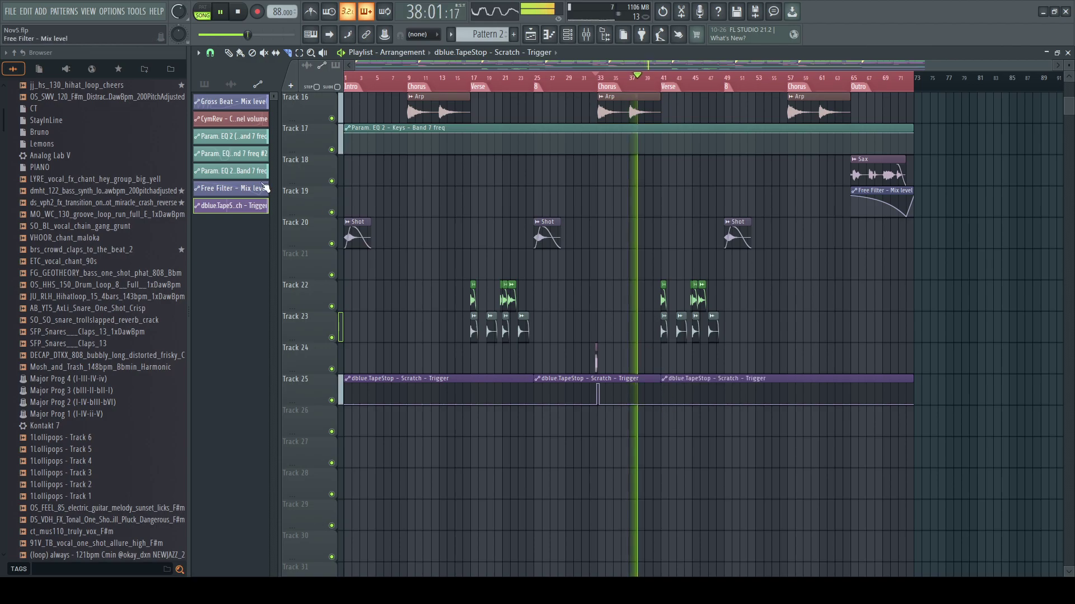
right_click(683, 391)
right_click(487, 392)
- Copy the trimmed TapeStop Trigger clip on Track 25 to bar 49 and bar 1
left_click(727, 401)
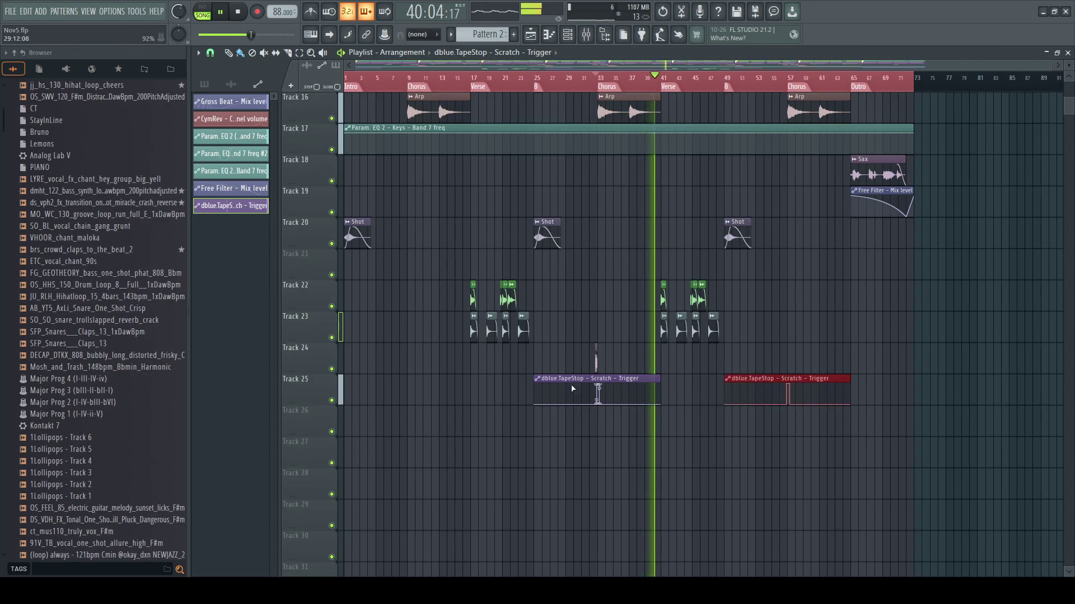
left_click(361, 394)
left_click_drag(392, 379, 343, 379)
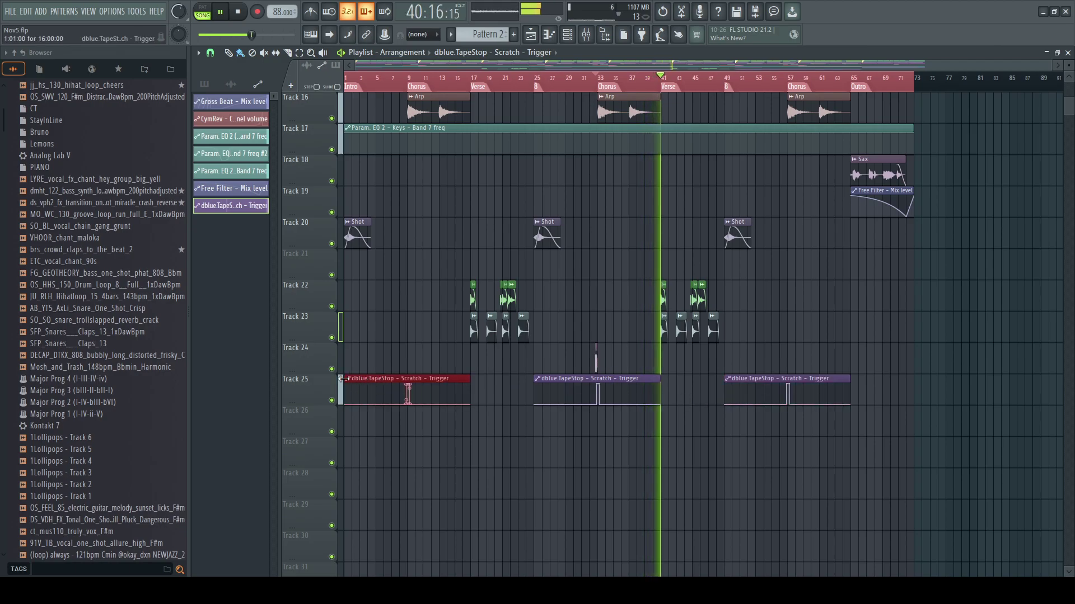
- Place two back-to-back Scratch clips on Track 24 ending at the bar 9 Chorus
left_click_drag(1049, 67, 446, 84)
left_click(868, 364)
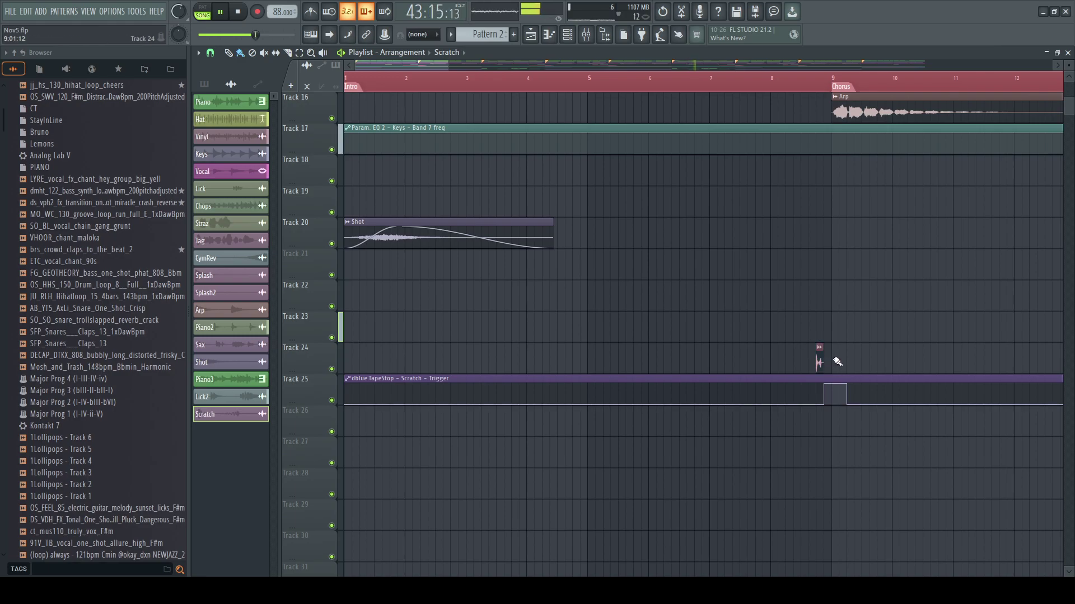
- Mute Track 11, which holds the Straz and Tag clips
scroll(772, 342, "up", 4)
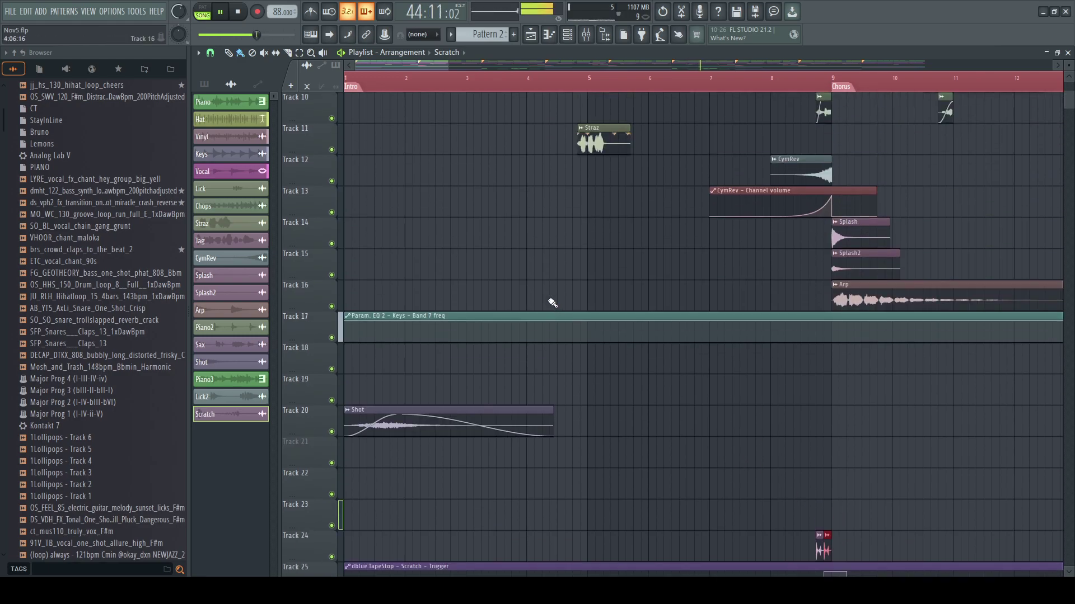
left_click(332, 213)
scroll(610, 362, "down", 2)
scroll(616, 367, "down", 3)
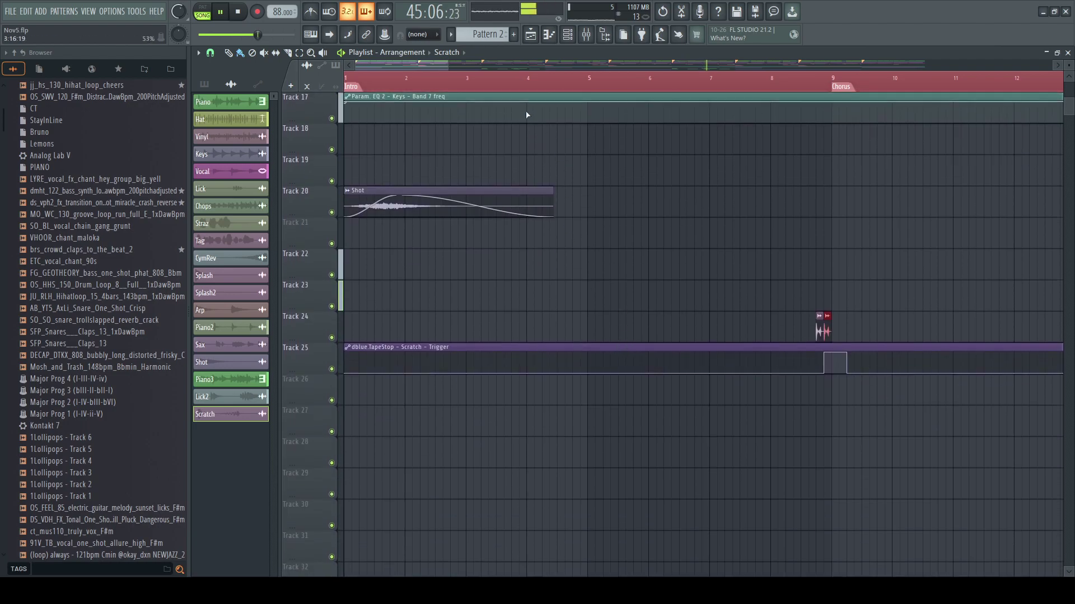
- Place two back-to-back Scratch clips on Track 24 ending at the bar 57 Chorus
mouse_move(430, 63)
left_mouse_down()
mouse_move(780, 190)
mouse_move(814, 255)
left_mouse_up()
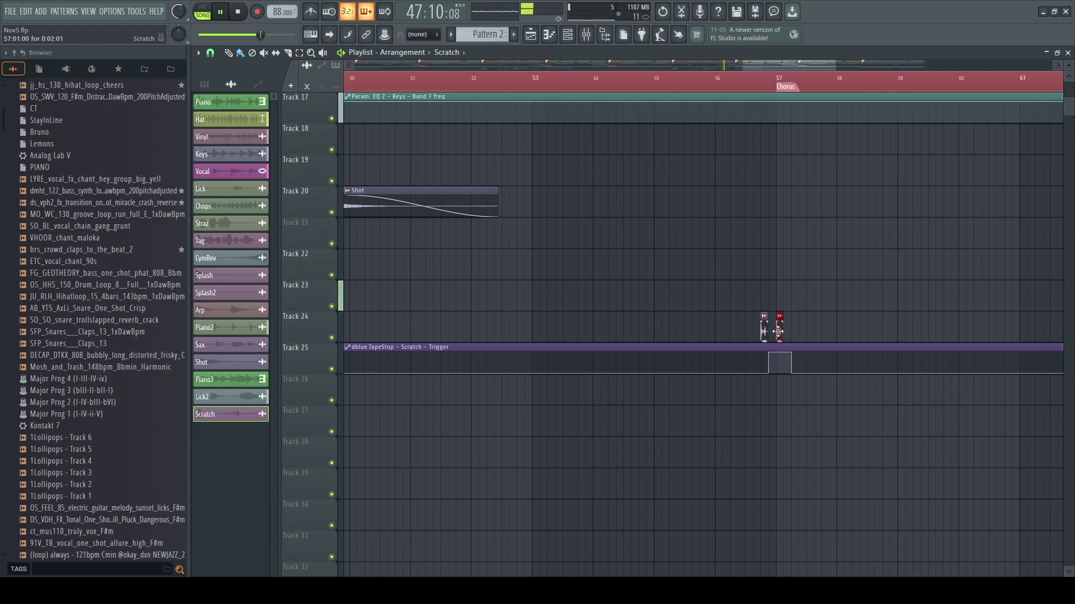
left_click_drag(784, 65, 354, 64)
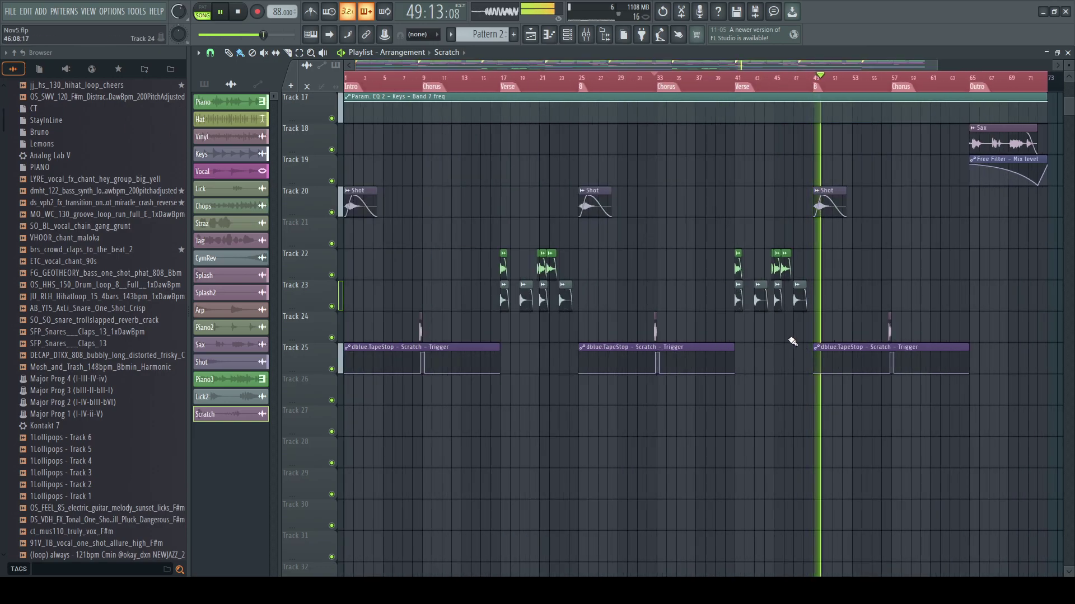
- Delete the Chops clip on Track 10 just before the bar 57 Chorus
scroll(828, 364, "up", 5)
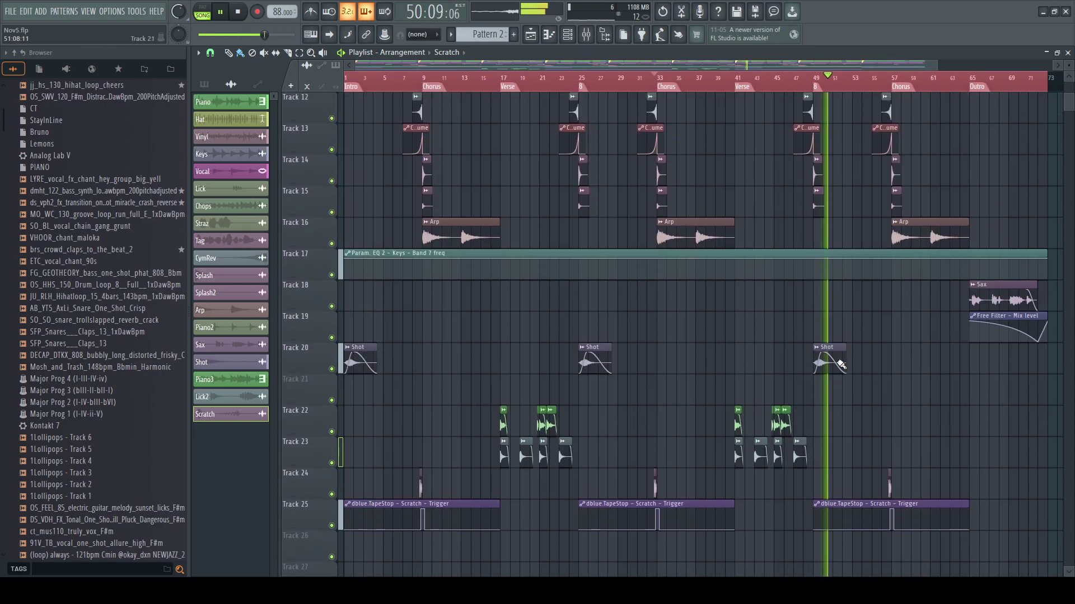
scroll(842, 365, "up", 3)
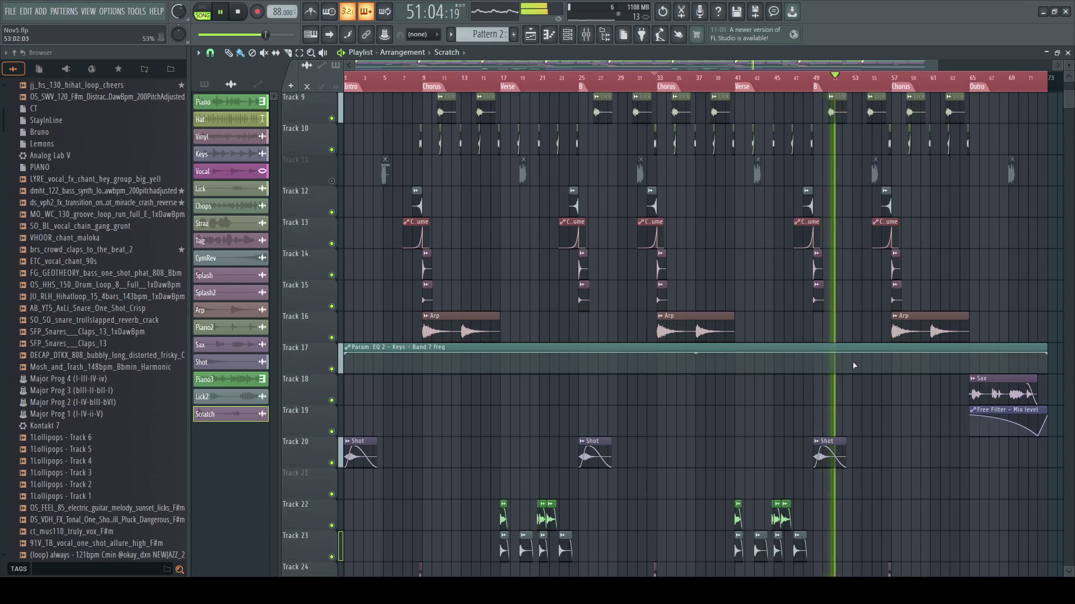
scroll(852, 366, "down", 3)
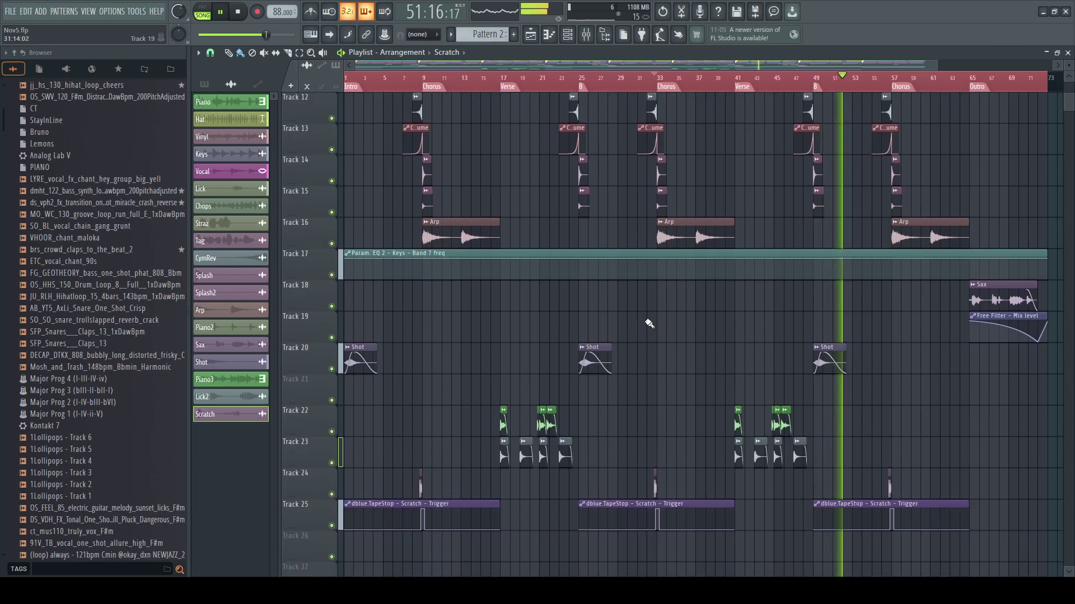
scroll(644, 305, "up", 1)
scroll(615, 260, "down", 1)
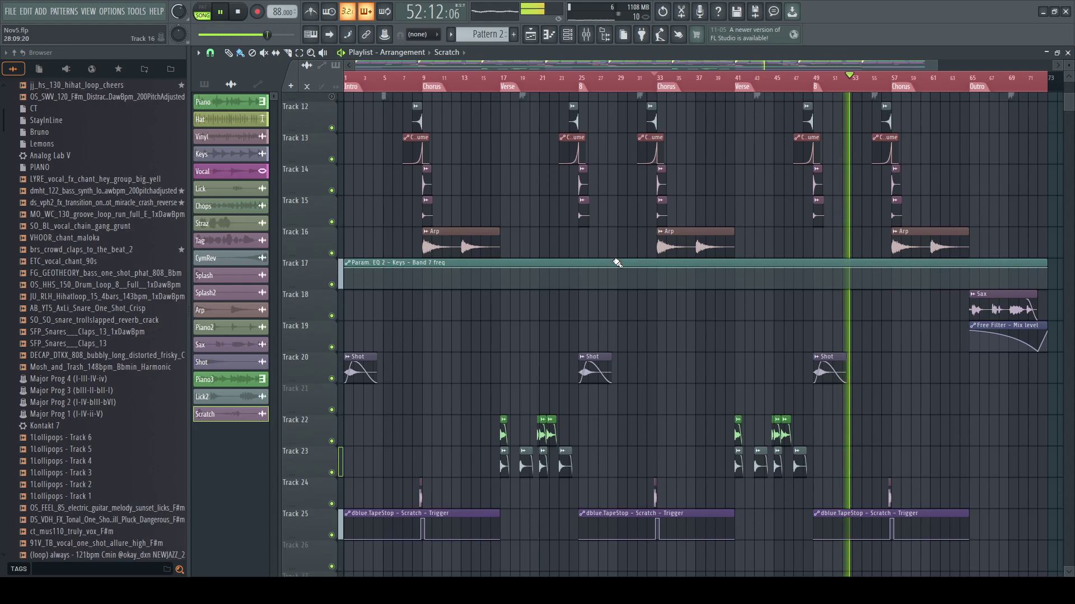
scroll(599, 269, "up", 5)
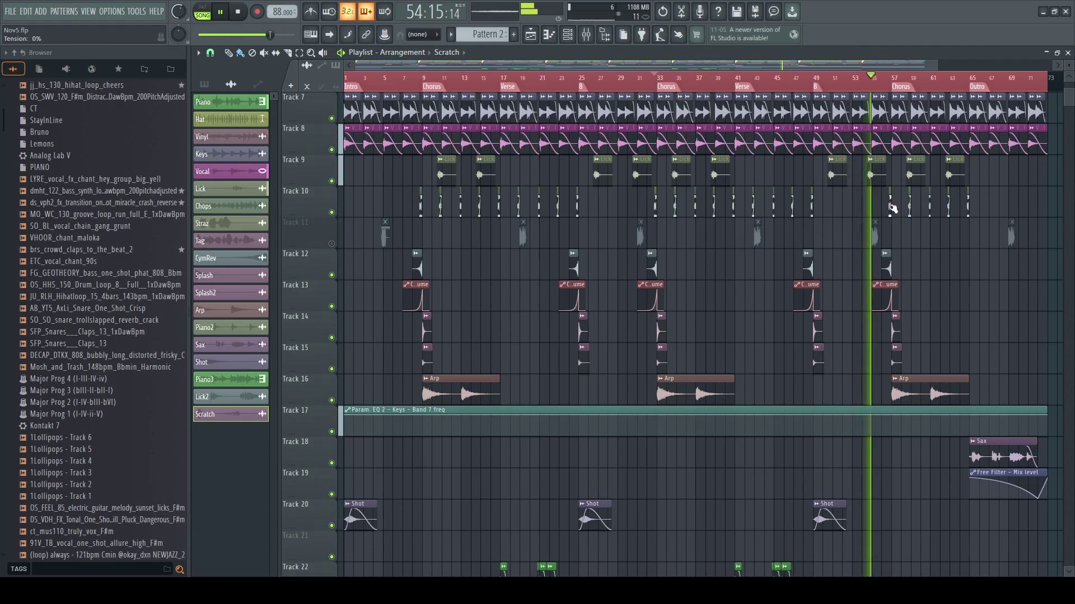
scroll(704, 147, "up", 4)
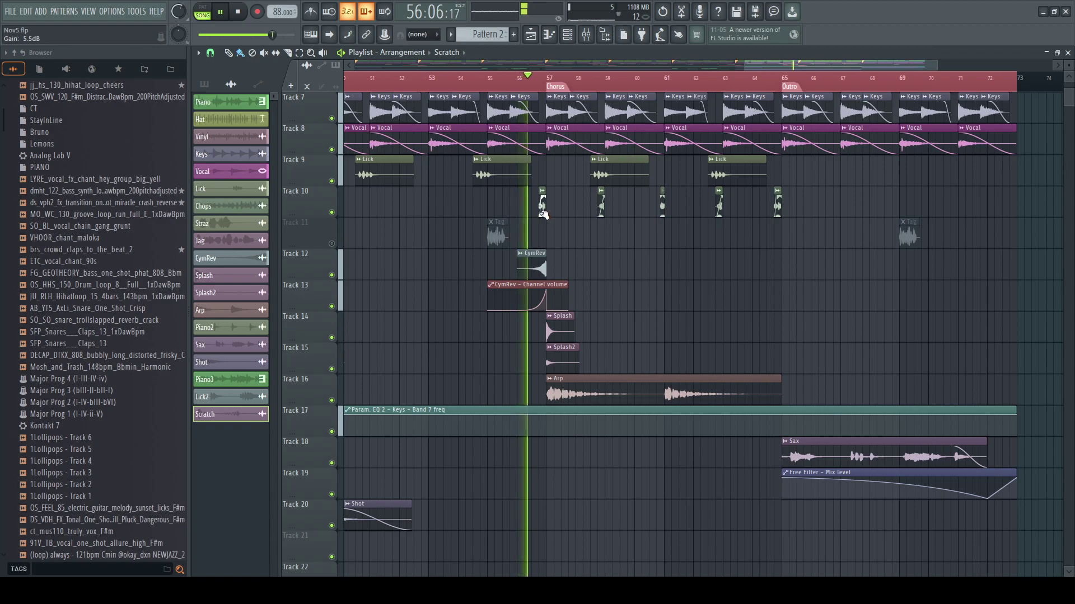
right_click(542, 212)
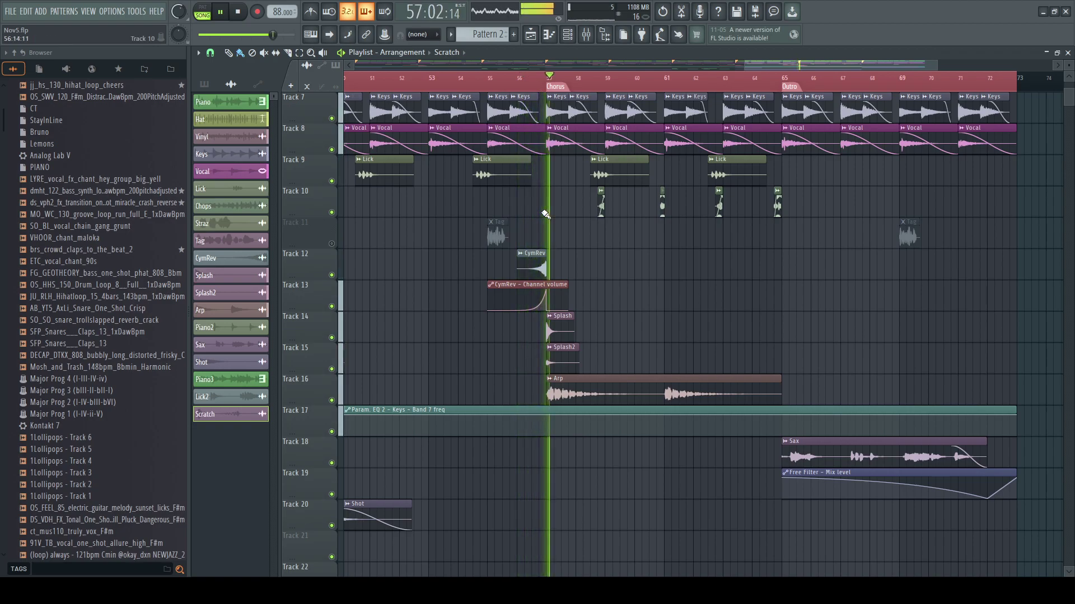
- Undo the deletion of the Chops clip on Track 10 just before the bar 57 Chorus
key("ctrl+z")
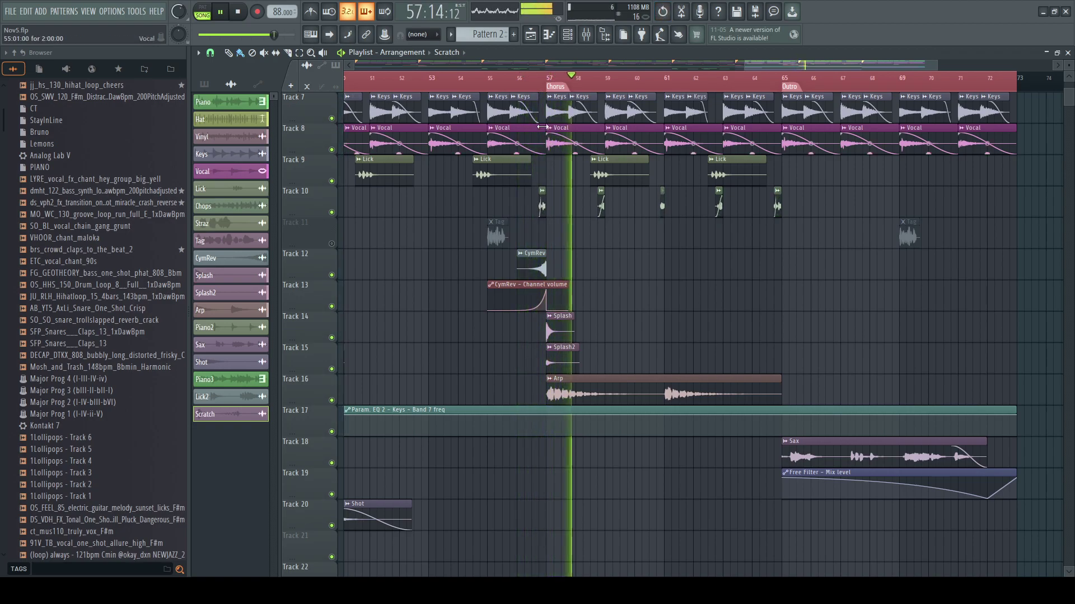
left_click(537, 88)
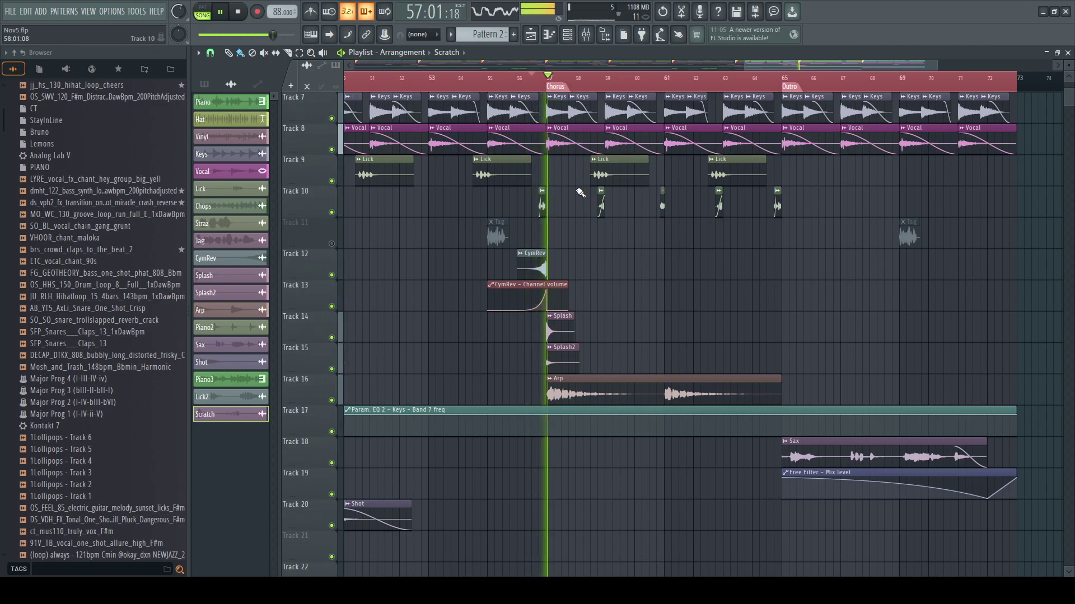
- Review the whole arrangement from Track 1 to Track 25 during playback and check the mixer levels
scroll(518, 191, "down", 5)
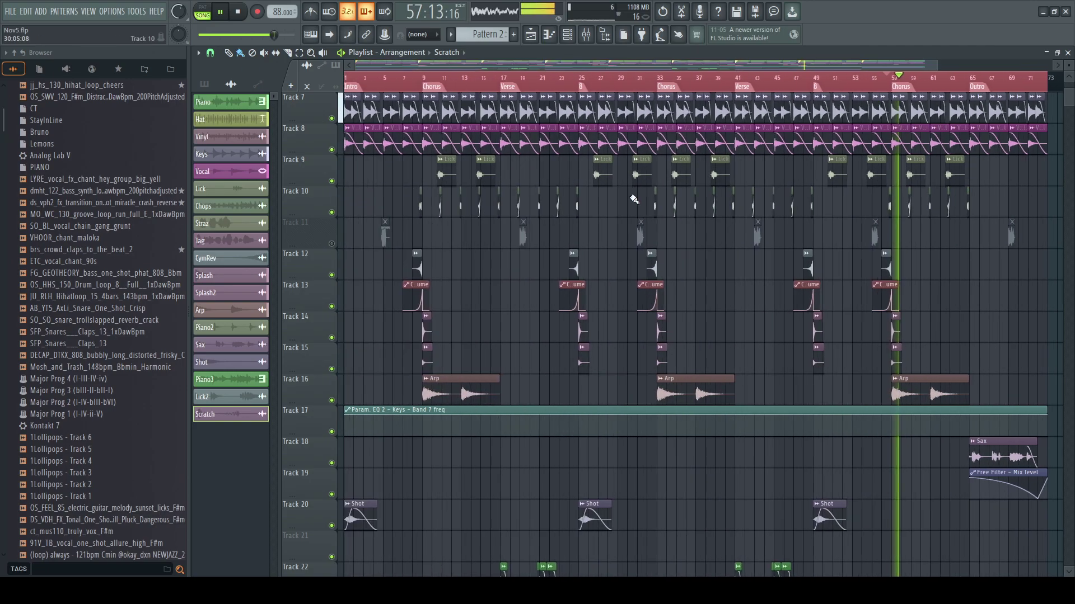
scroll(909, 279, "up", 6)
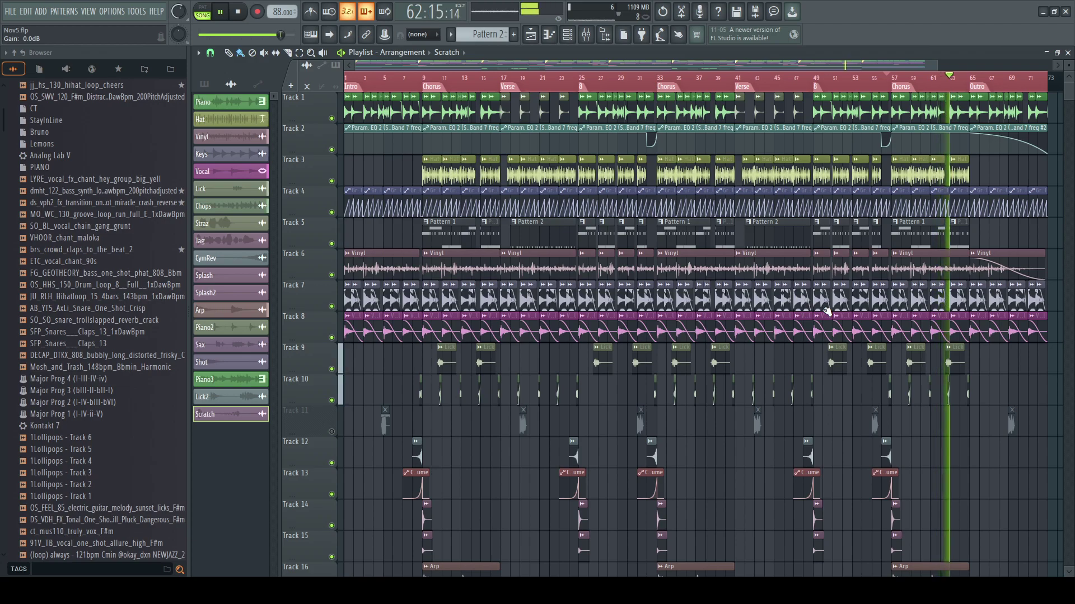
scroll(828, 311, "down", 6)
scroll(657, 358, "down", 7)
scroll(659, 350, "up", 6)
scroll(652, 347, "up", 8)
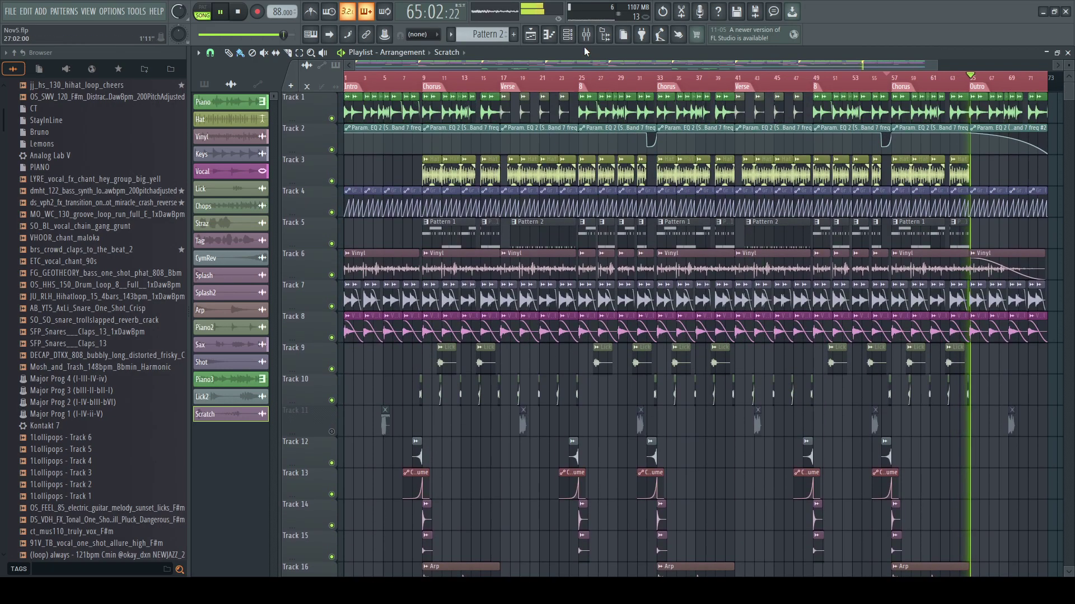
left_click(586, 34)
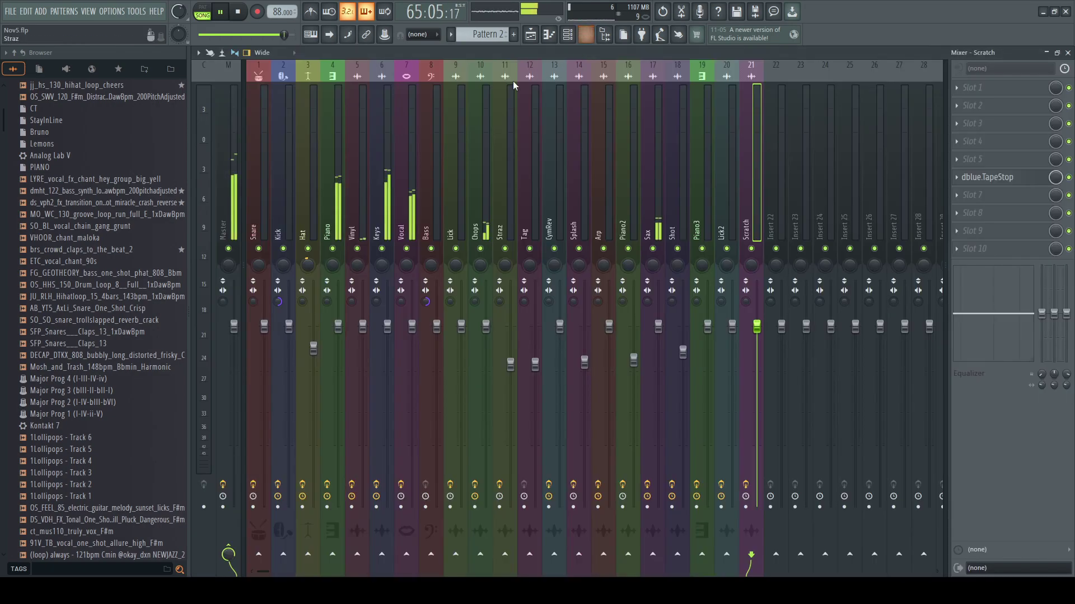
left_click(652, 191)
left_click(1068, 53)
scroll(850, 373, "down", 10)
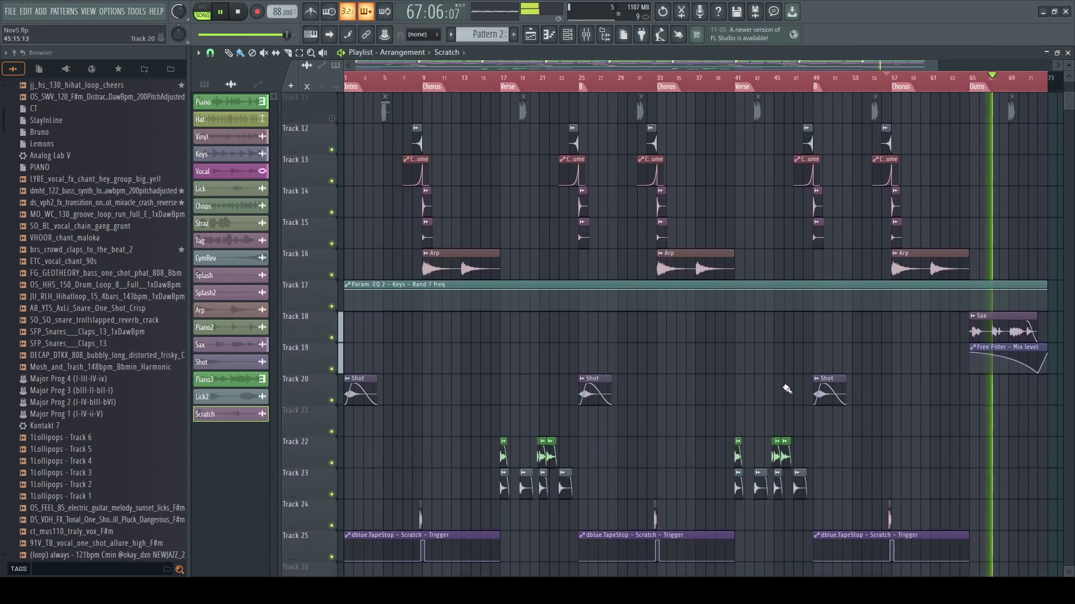
scroll(786, 390, "down", 1)
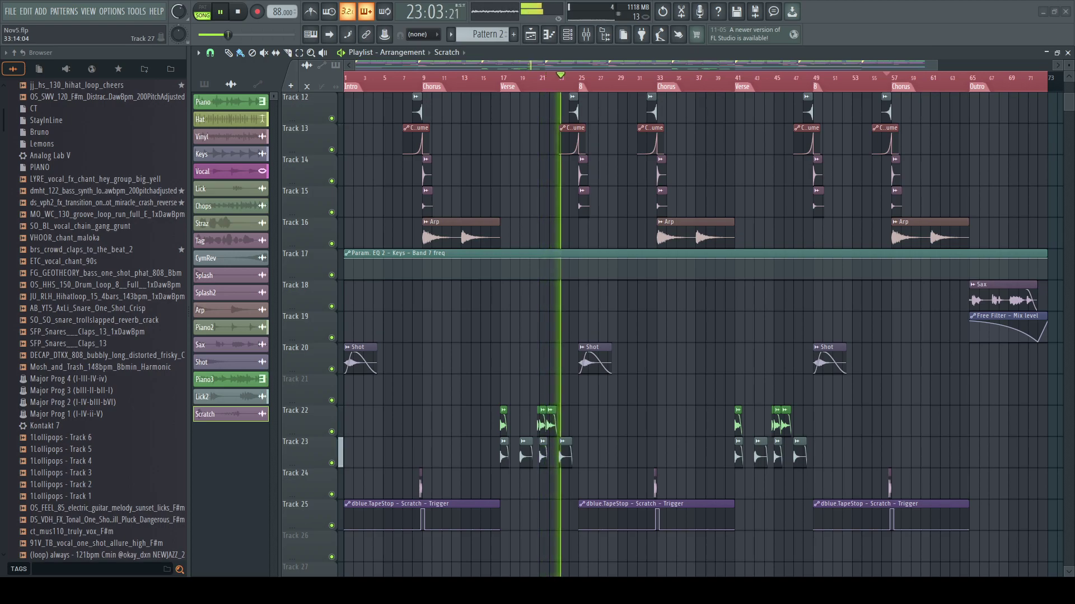
- Place the ff_et_127_kit sample on Track 26 at the bar 17 Verse and solo that track
left_click_drag(1027, 452, 520, 348)
scroll(1032, 454, "down", 7)
left_click(331, 361, "ctrl")
left_click(543, 84)
- Rename the new sample's channel SFX and route it to mixer insert 22
left_click(568, 37)
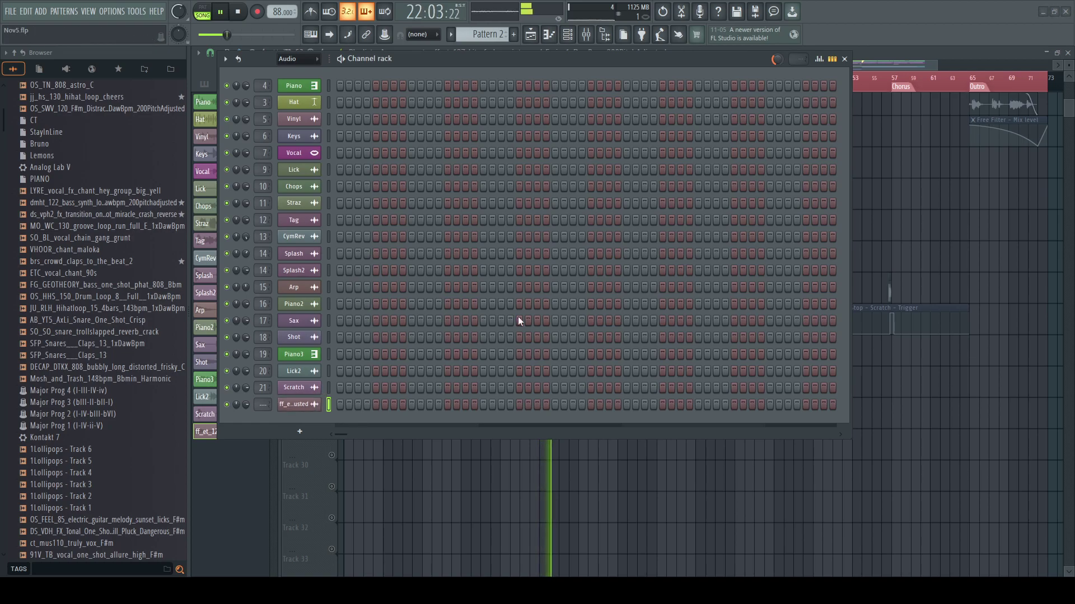
left_click(294, 512)
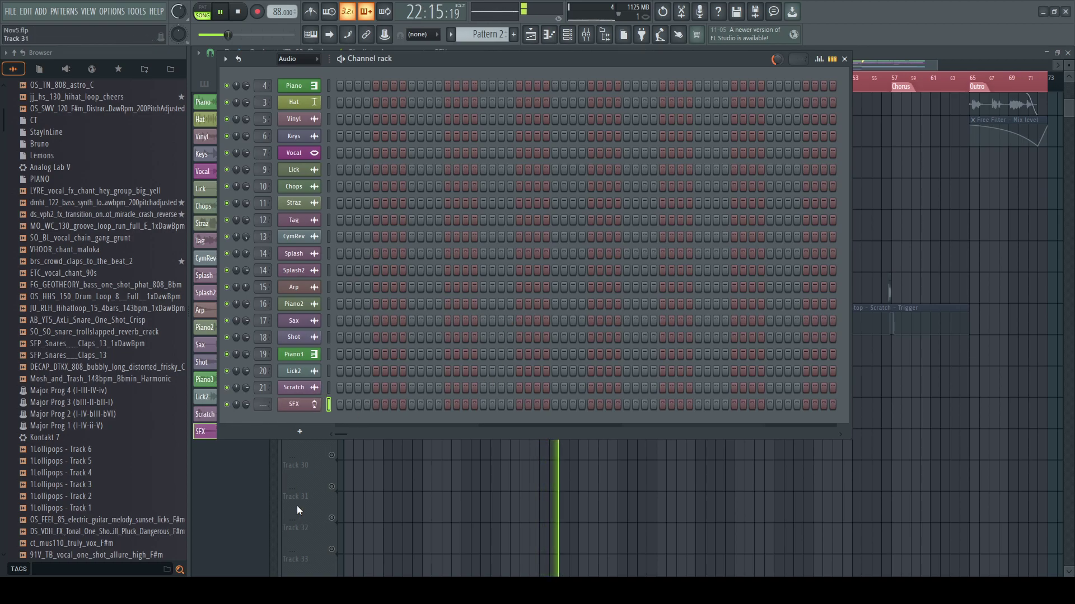
left_click(302, 406)
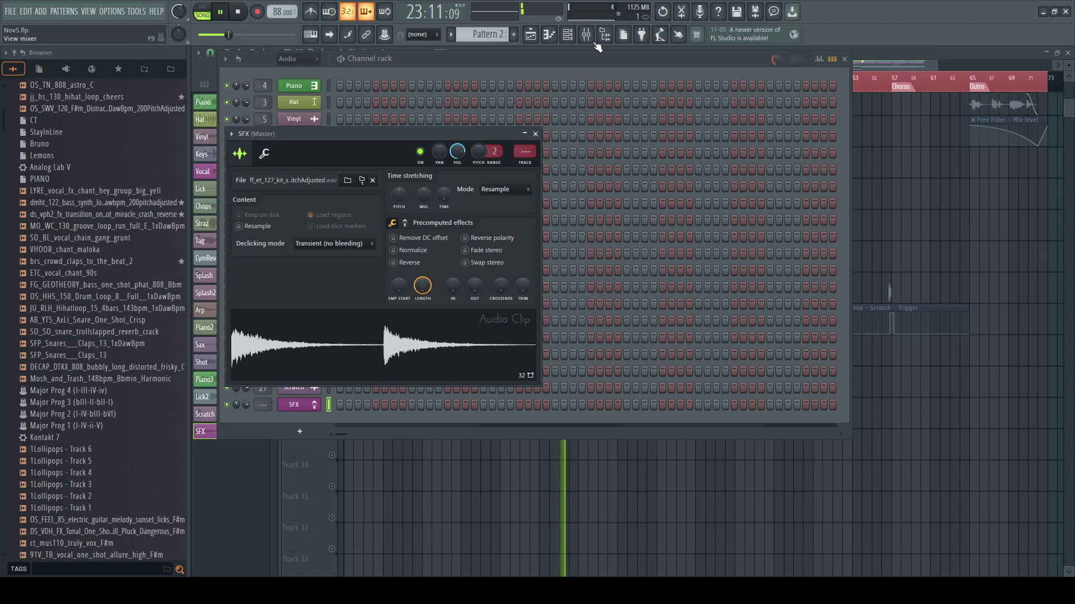
left_click(591, 39)
left_click(778, 190)
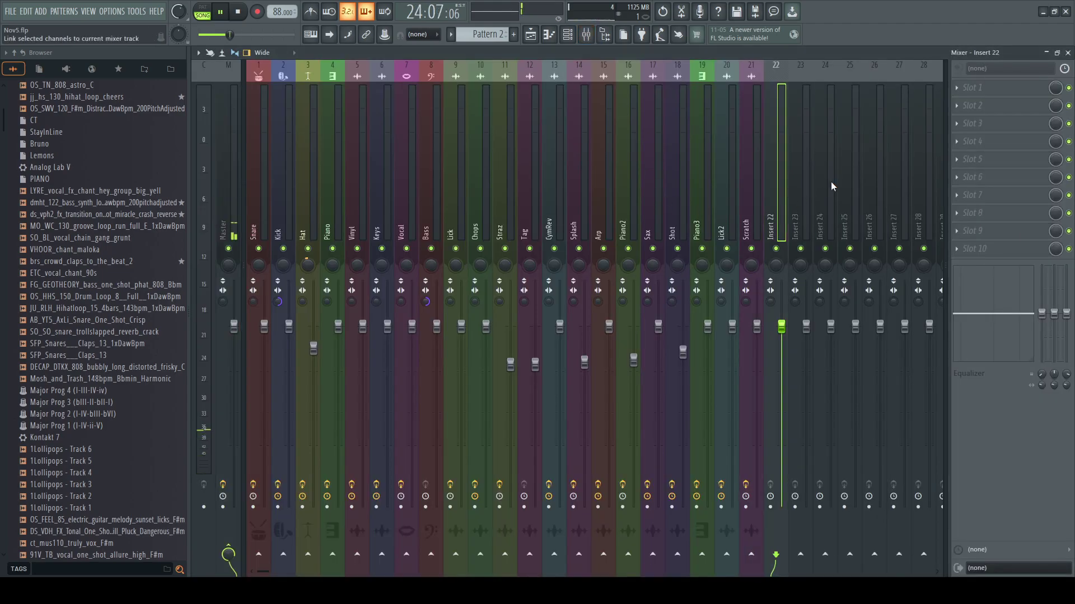
- Load Fruity Free Filter in slot 4 of the SFX mixer insert
left_click(765, 34)
left_click(356, 220)
key("F5")
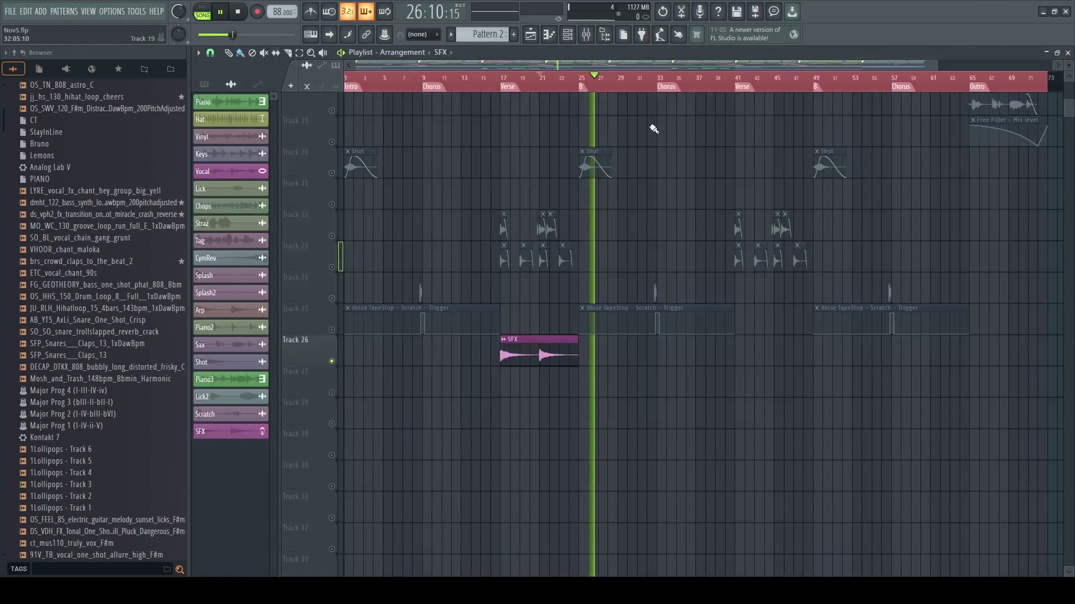
- Add Fruity parametric EQ 2 to the SFX insert, cutting lows and highs and lowering band 6 to about -10.5 dB at 3078 Hz
left_click(542, 79)
key("F9")
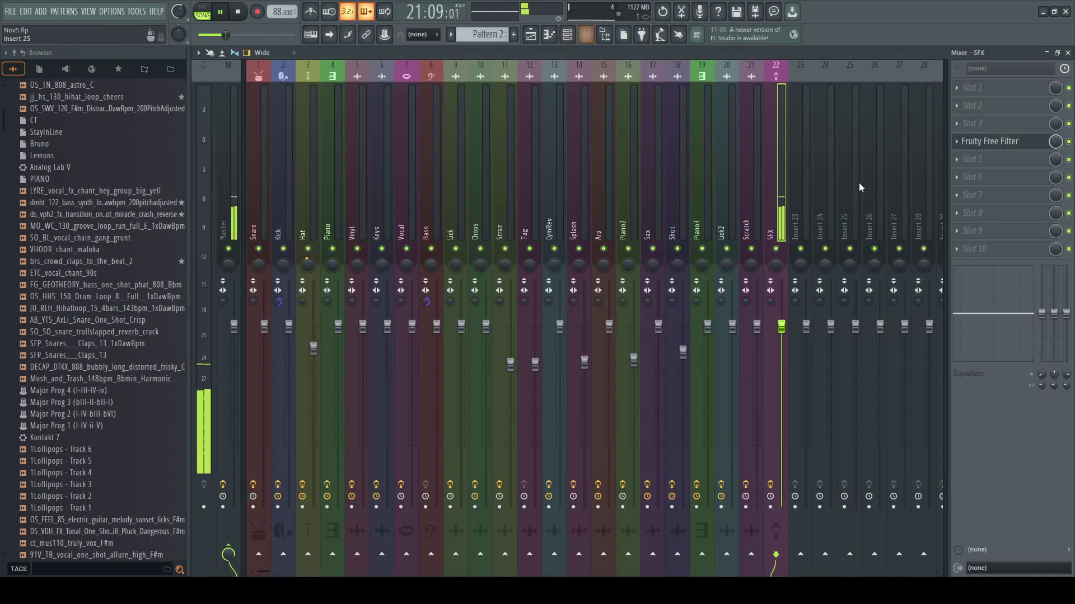
left_click_drag(448, 243, 446, 277)
left_click_drag(292, 242, 368, 310)
left_click_drag(479, 243, 525, 301)
left_click_drag(446, 277, 449, 283)
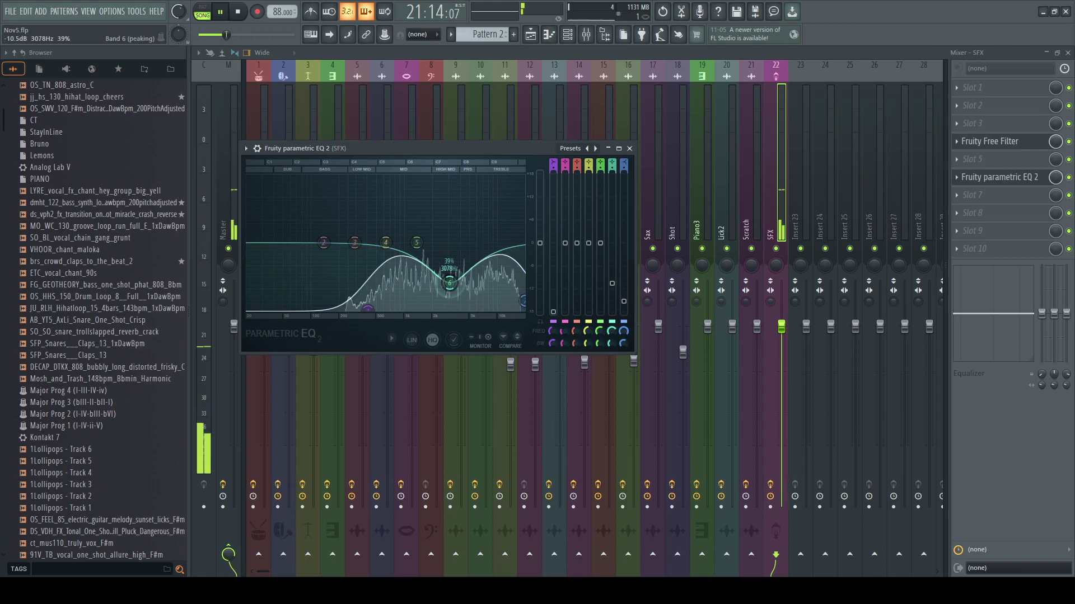
key("F5")
key("Escape")
- Split the SFX clip on Track 26 at bar 21, fade out both parts and unsolo the track
left_click(288, 52)
left_click(240, 53)
left_click_drag(576, 346, 468, 347)
right_click(332, 362)
left_click_drag(491, 76, 505, 81)
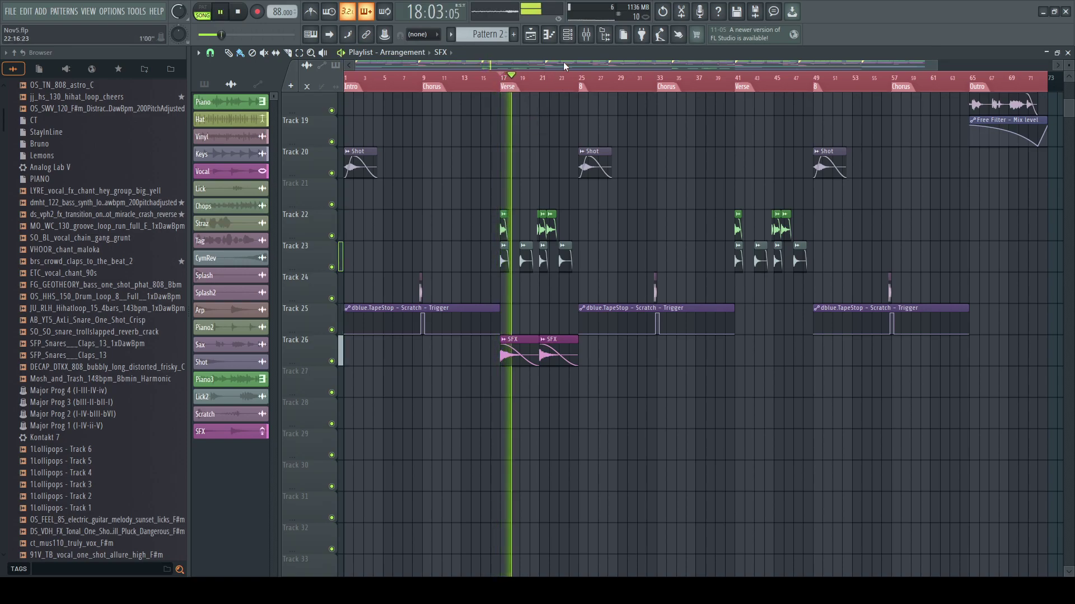
- Delete the SFX channel with its clips and clear the name and effects of mixer insert 22
key("F6")
key("alt+Delete")
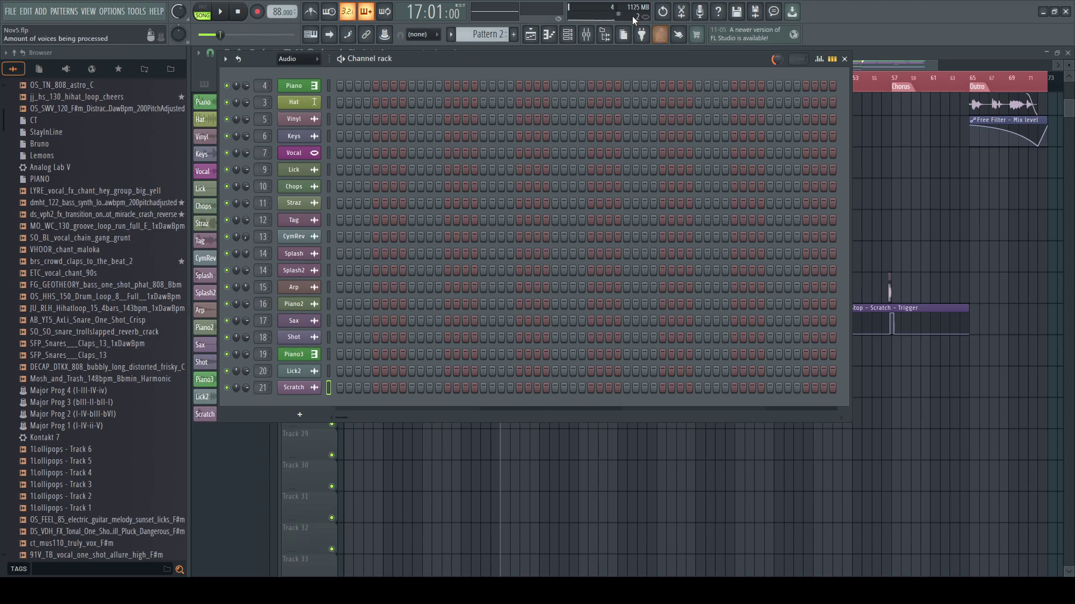
key("F9")
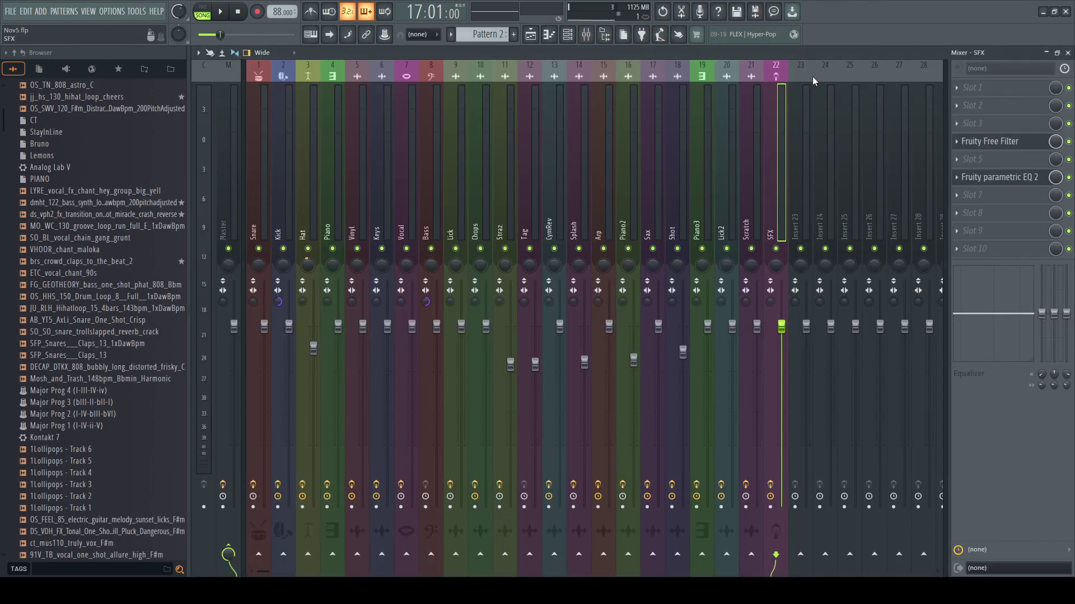
key("ctrl+z")
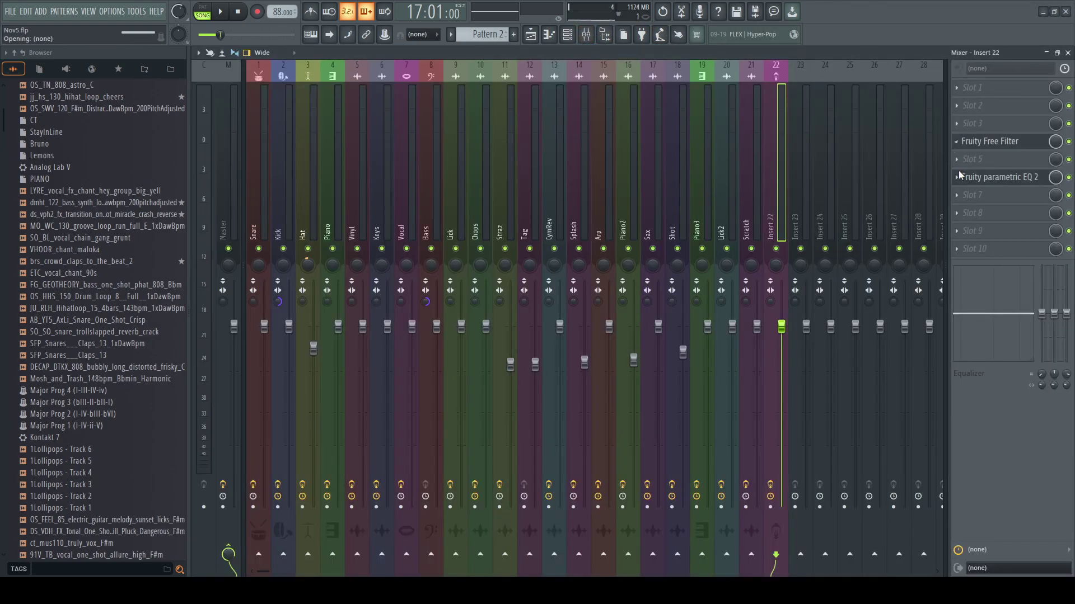
left_click(1067, 52)
right_click(875, 418)
- Play the arrangement from the bar 17 Verse and review its tracks
key("space")
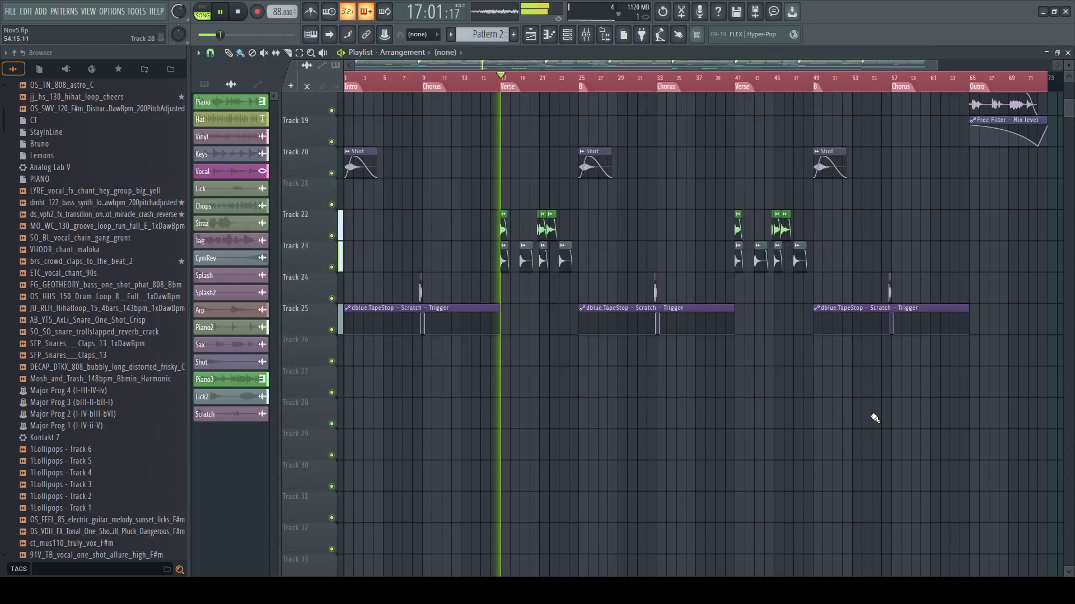
scroll(722, 414, "up", 8)
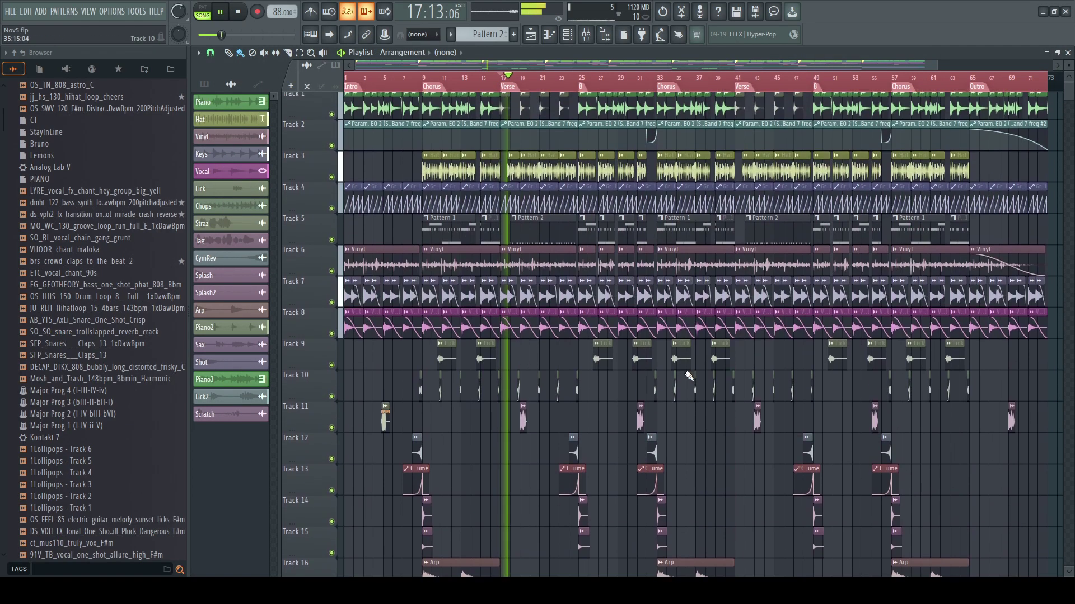
scroll(510, 436, "down", 3)
scroll(506, 440, "down", 3)
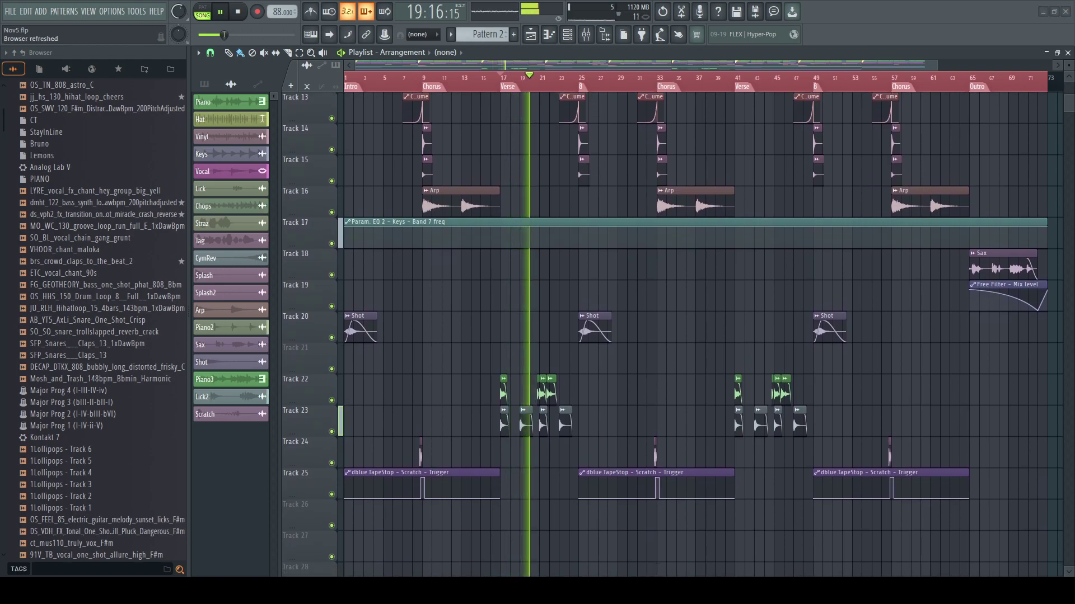
scroll(298, 292, "up", 4)
scroll(299, 292, "down", 5)
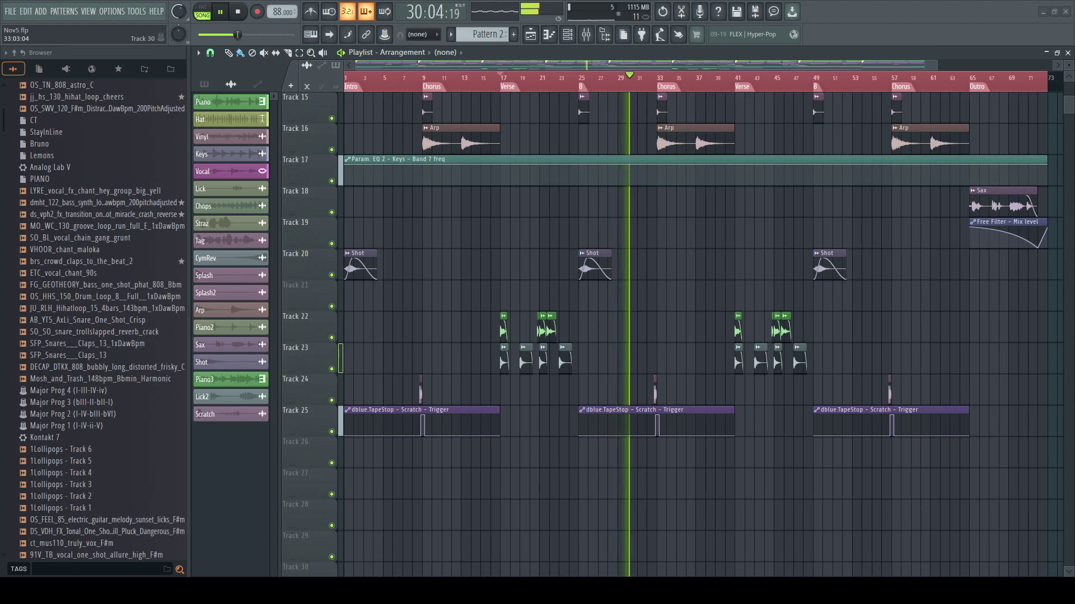
- Place the 095_Spatial_Stab sample on Track 26 at bars 8, 32 and 56, and rename its channel Shot
left_click_drag(802, 569, 652, 417)
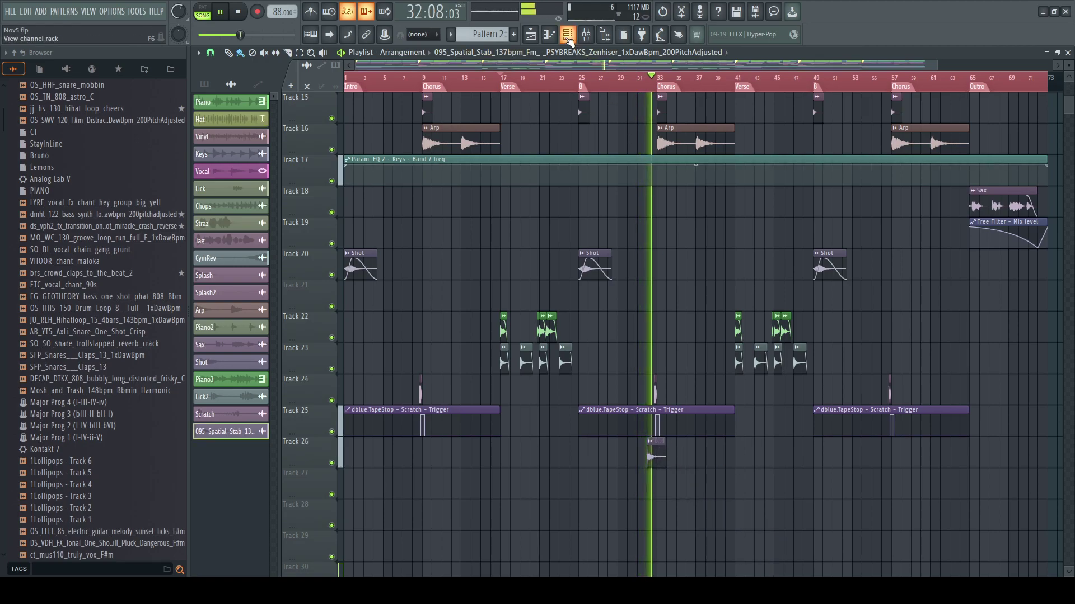
key("F6")
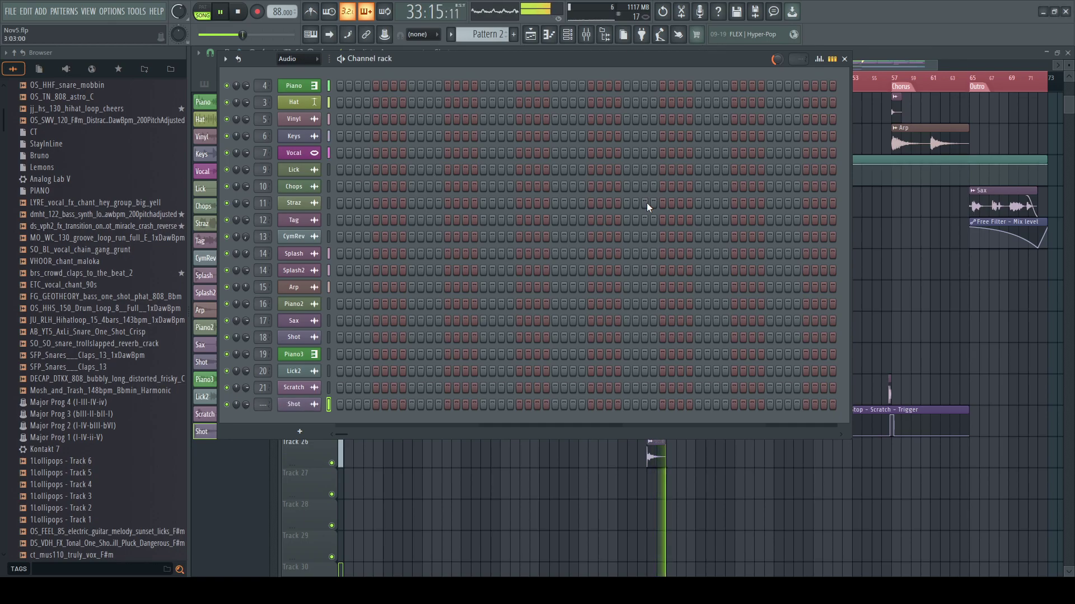
key("F6")
left_click(883, 451)
left_click(416, 455)
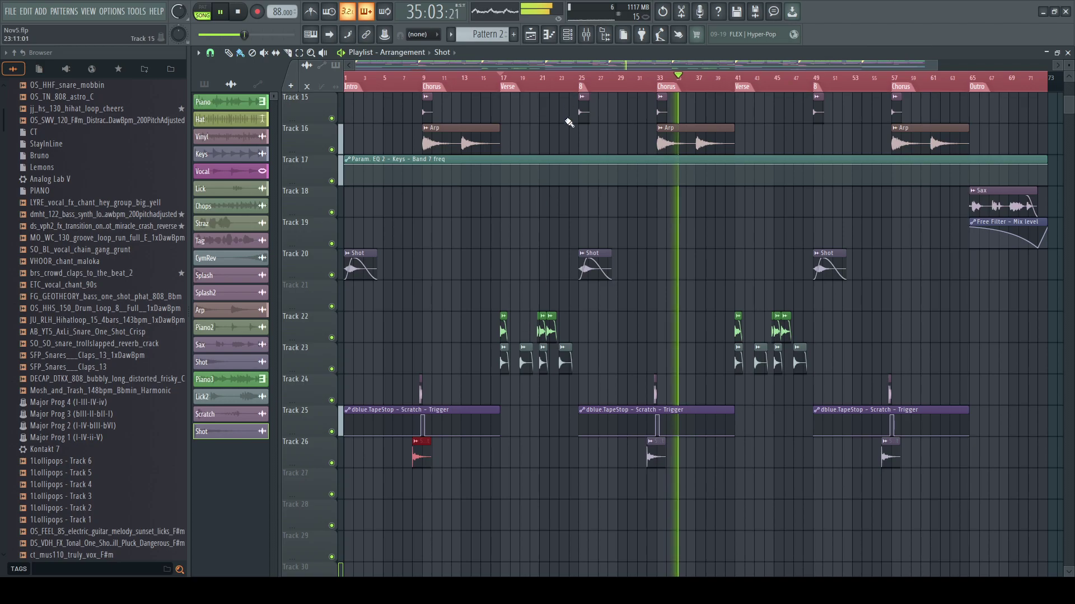
- Route the new Shot channel to mixer insert 22
left_click(572, 38)
left_click(294, 404)
left_click(586, 38)
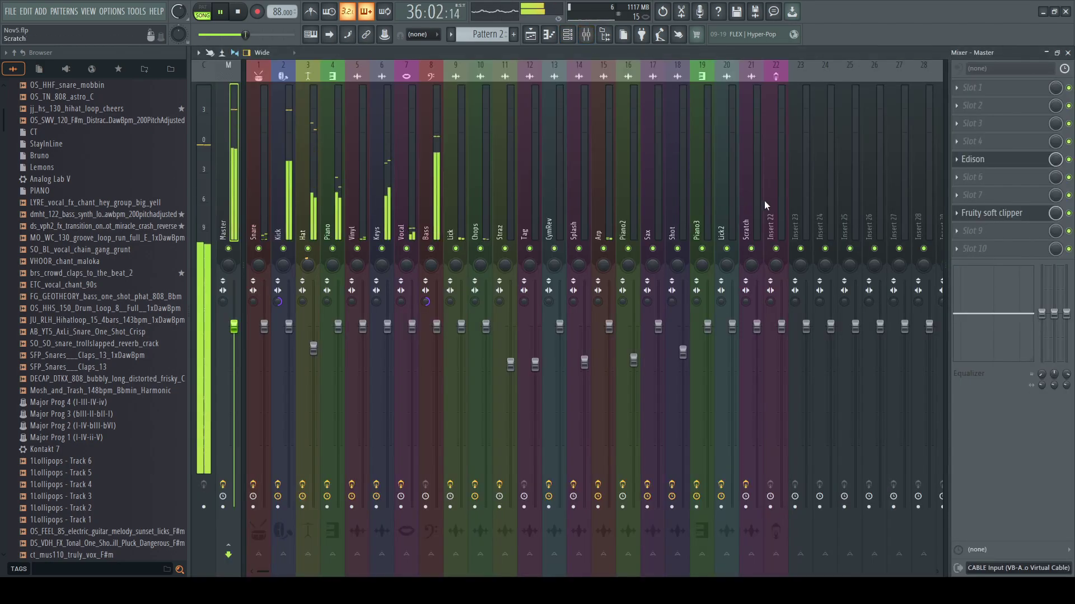
key("ctrl+l")
left_click(956, 123)
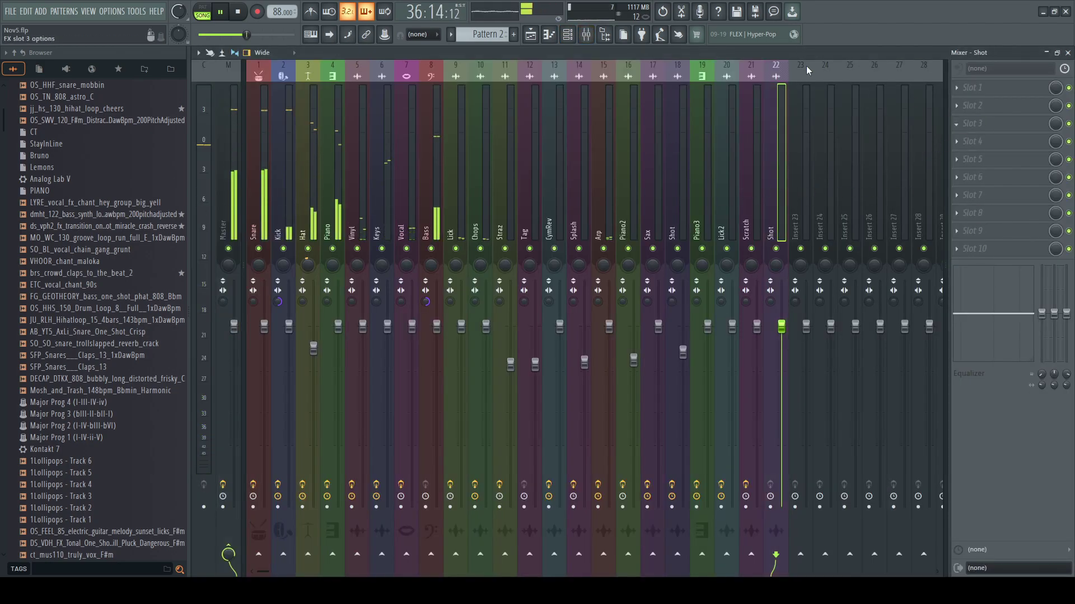
left_click(747, 35)
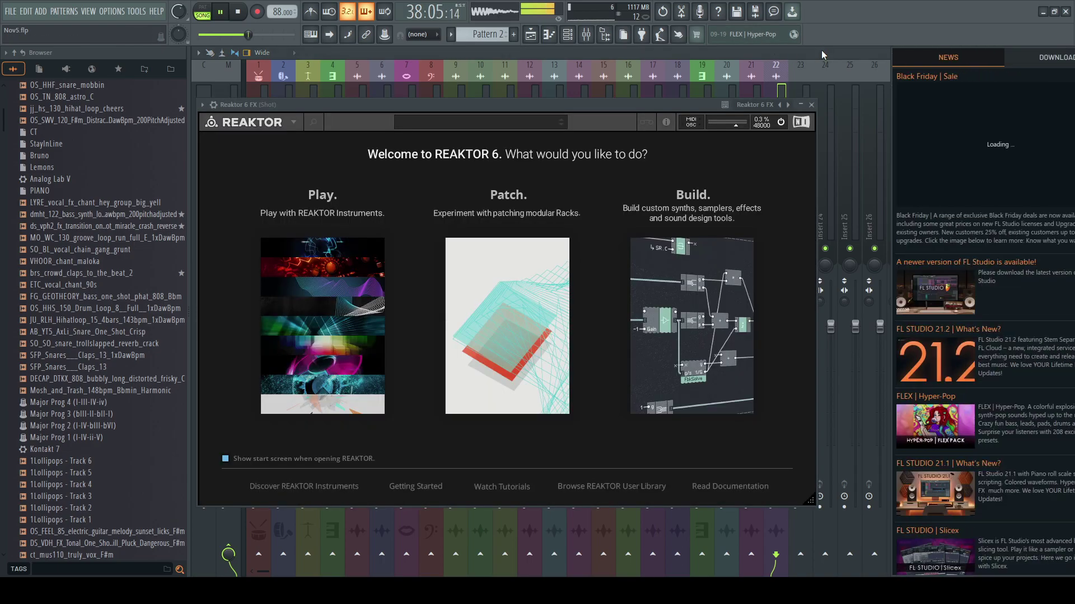
left_click(815, 105)
left_click(983, 123)
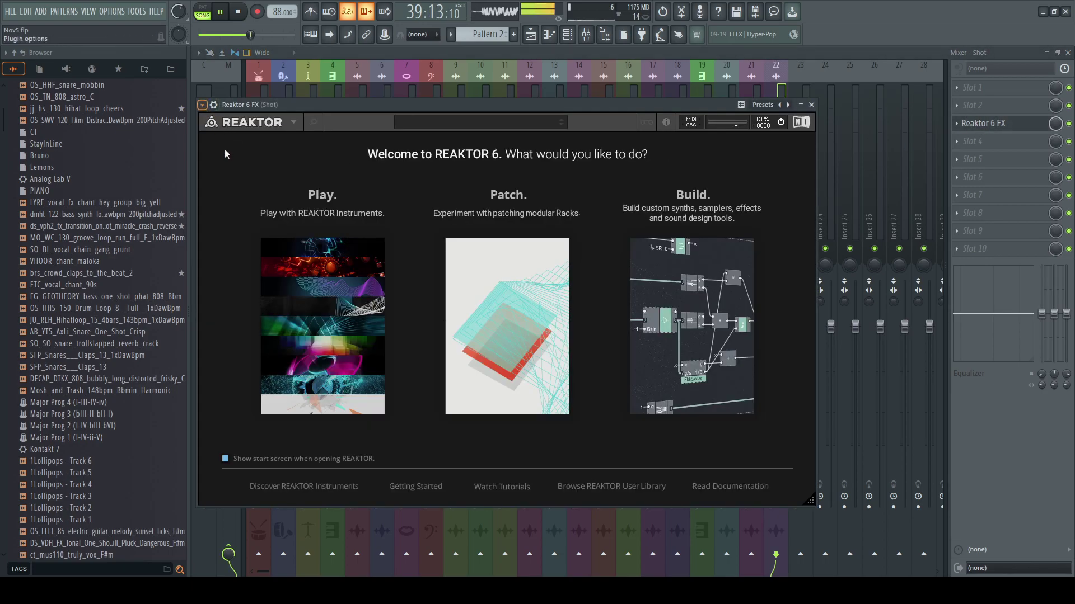
- Load Fruity Free Filter with the Telephone BandPass preset in slot 3 of the Shot mixer insert
left_click(801, 105)
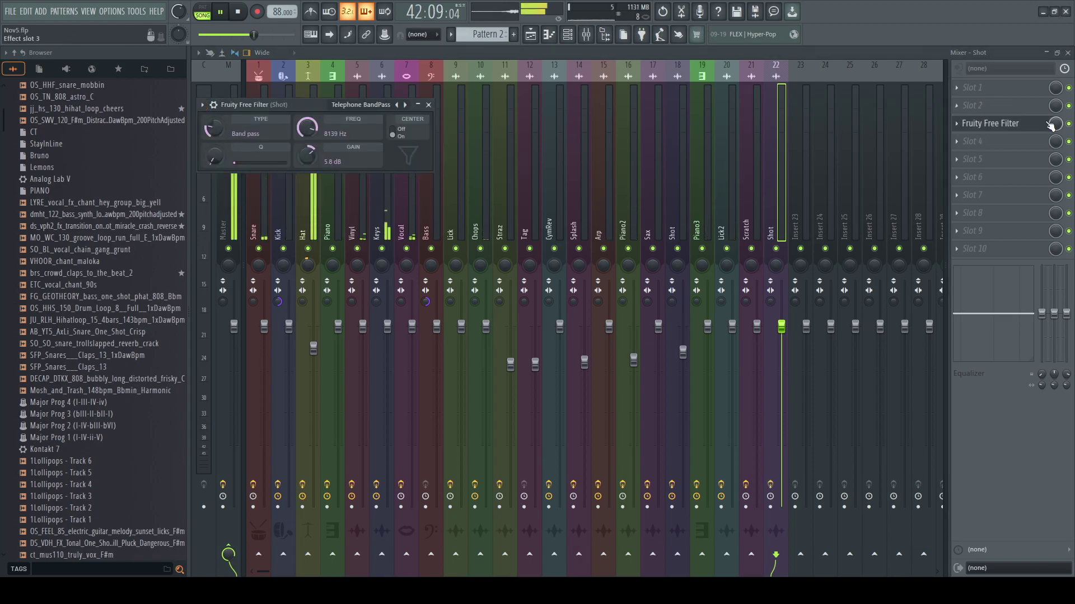
left_click(1048, 124)
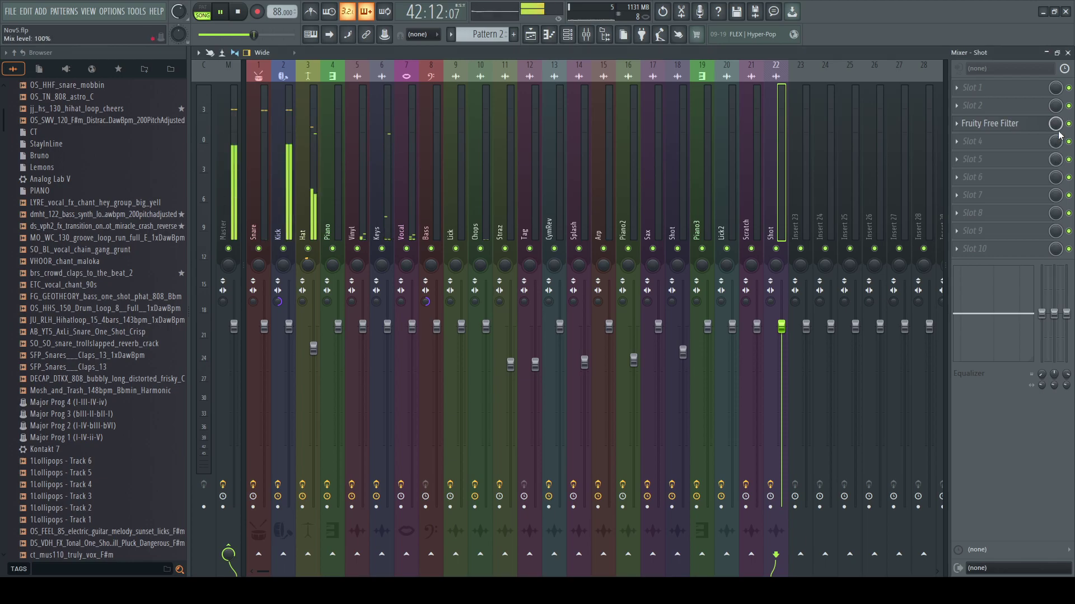
left_click(1067, 53)
right_click(983, 348)
- Reverse the Shot sample on channel 22 and shift its Track 26 clips so they end just at the Chorus starts
left_click(640, 78)
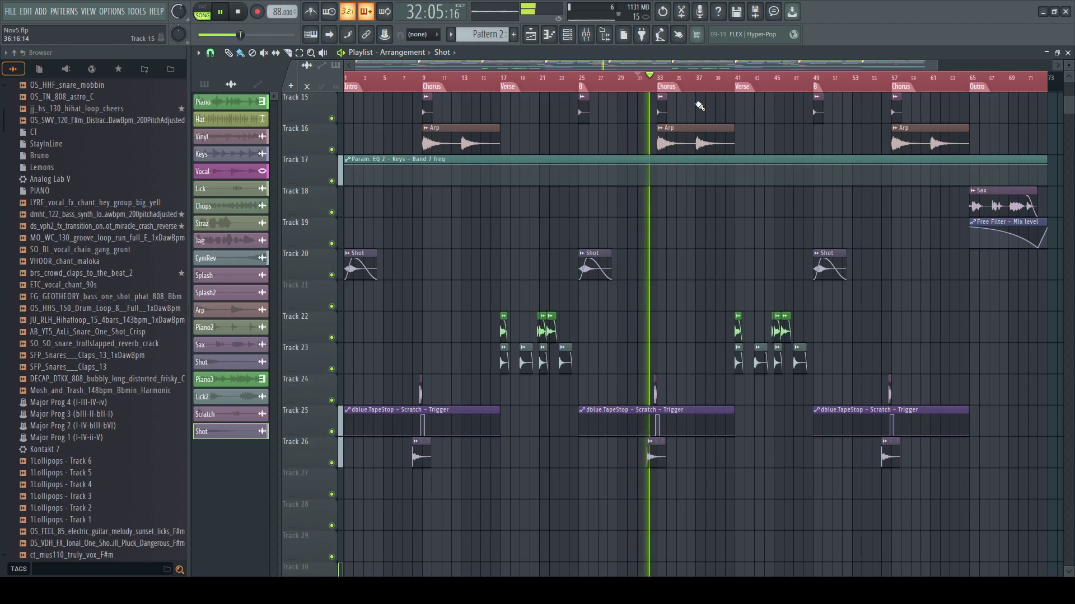
left_click_drag(600, 65, 694, 66)
key("space")
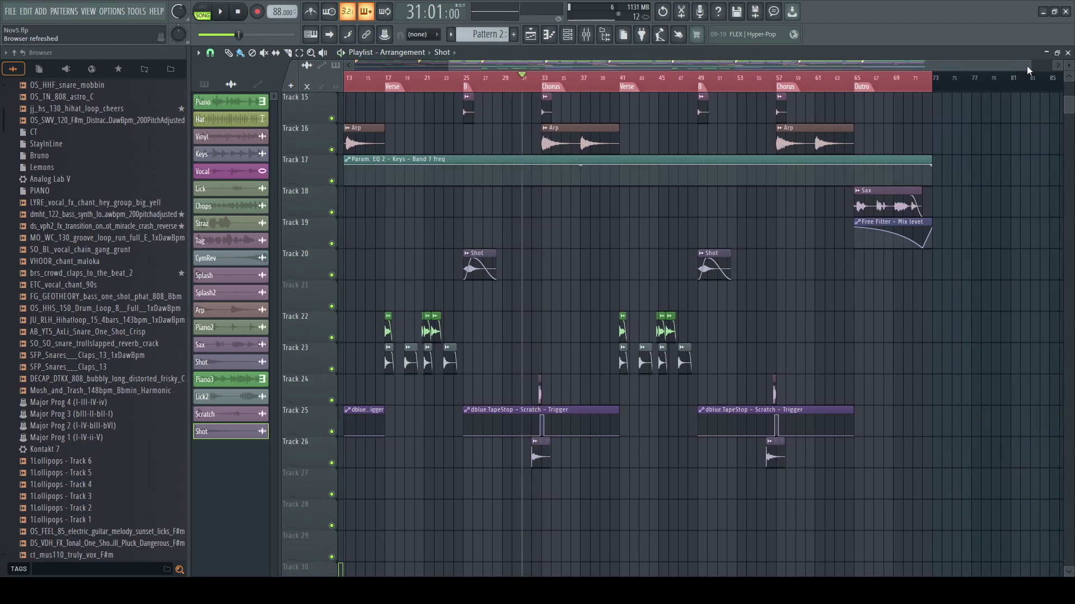
left_click_drag(1026, 65, 736, 68)
left_click(567, 34)
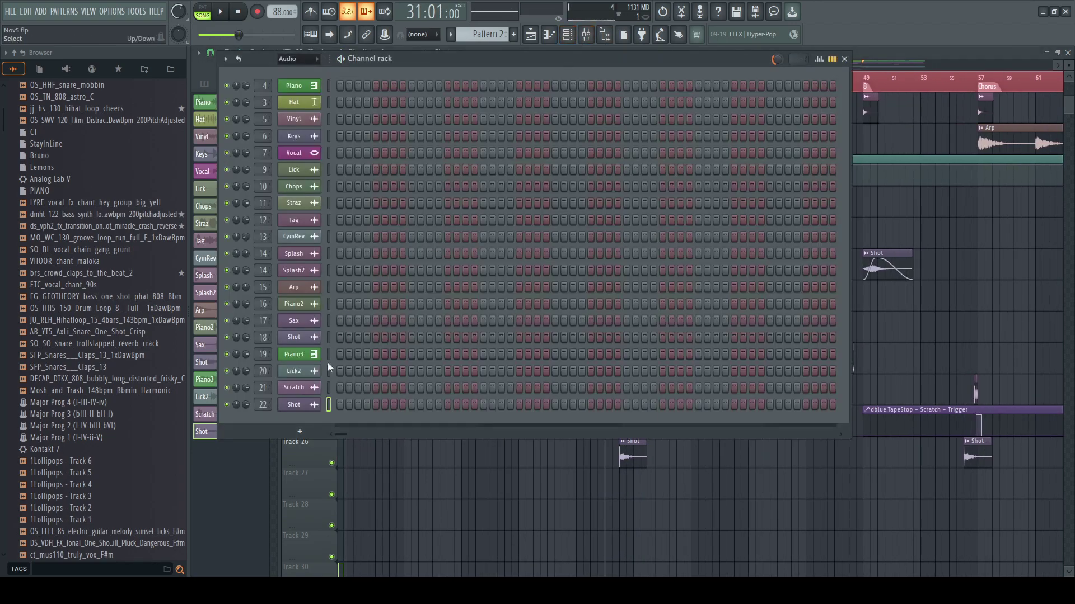
left_click(310, 404)
left_click(409, 280)
left_click(758, 481)
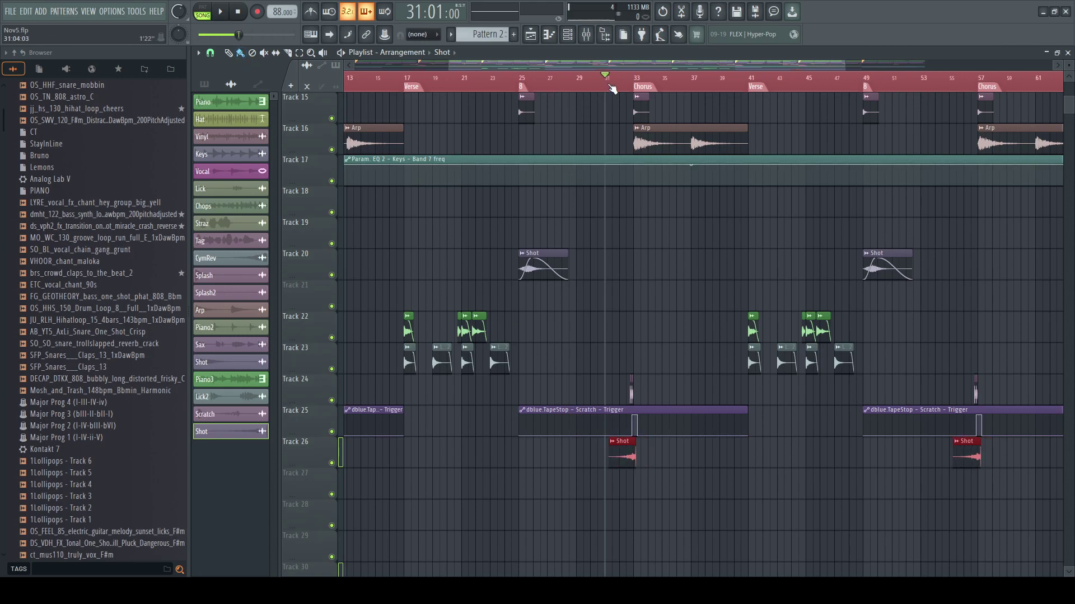
left_click_drag(611, 89, 662, 107)
left_click(568, 34)
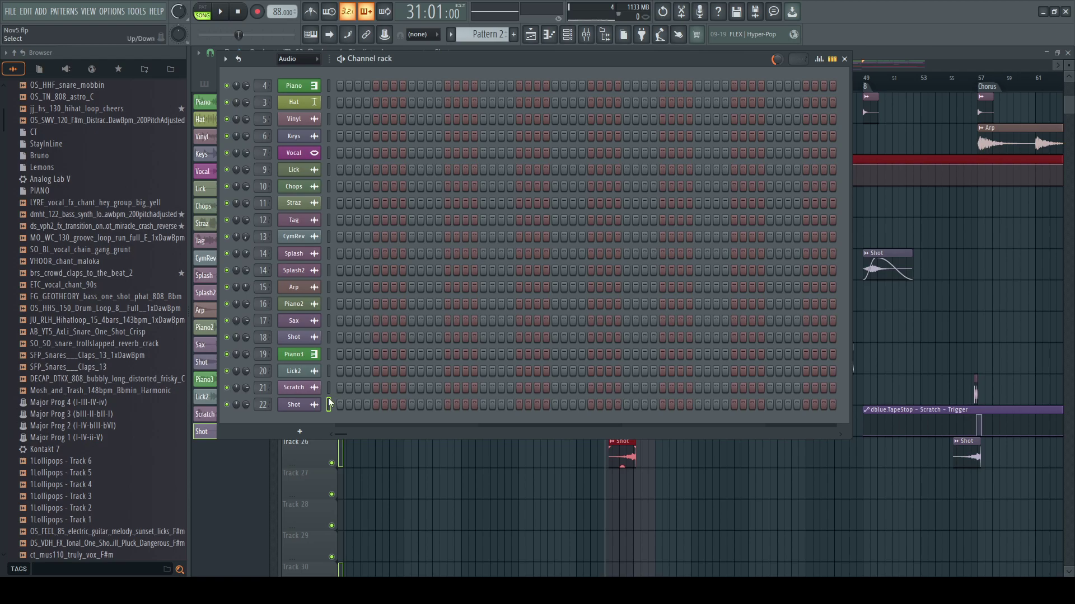
key("F6")
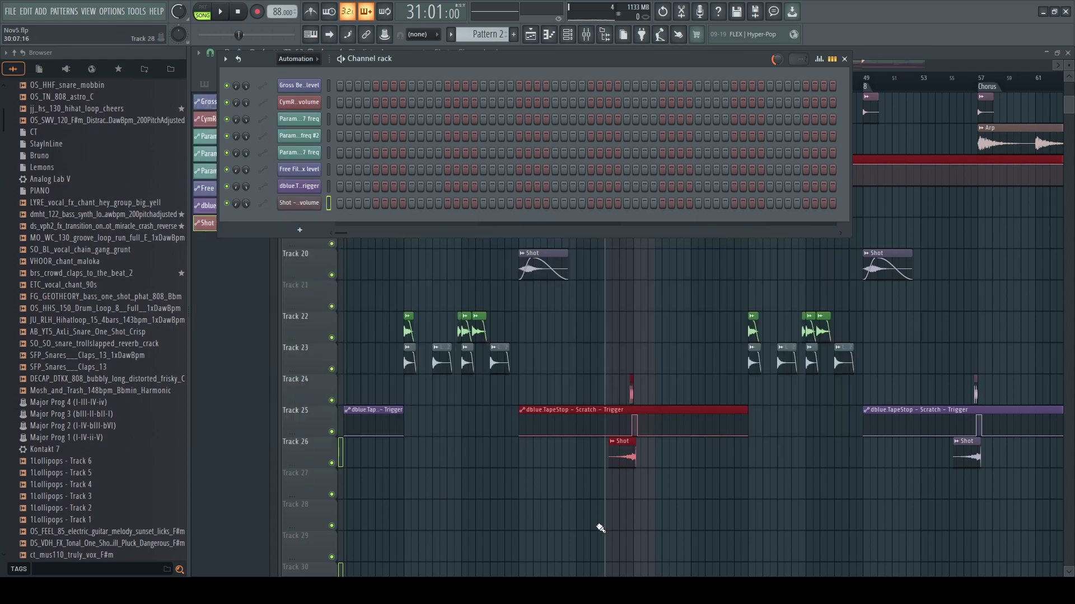
left_click_drag(632, 198, 635, 486)
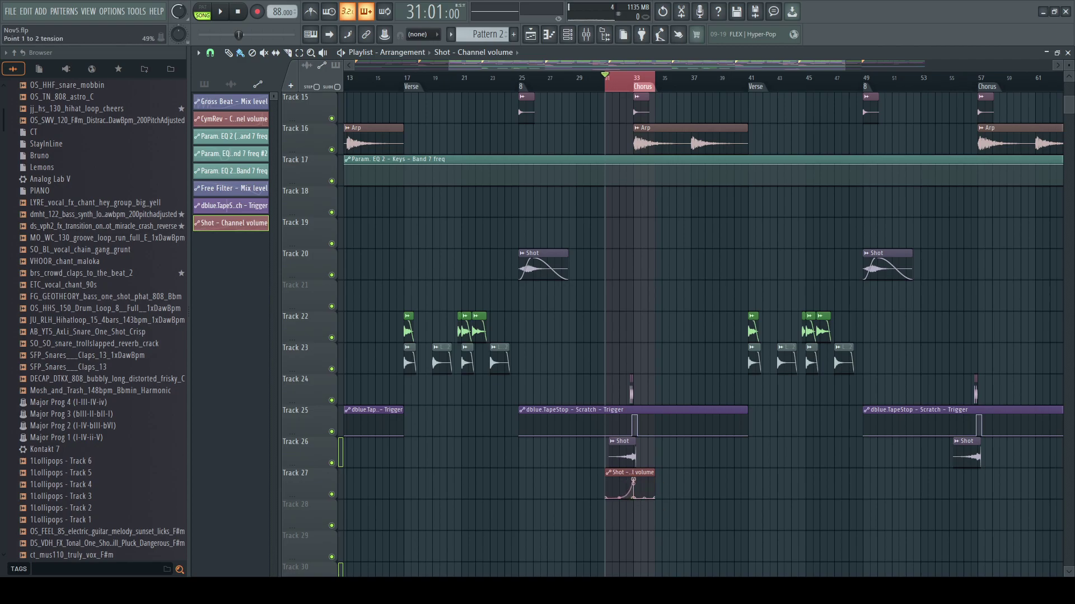
key("space")
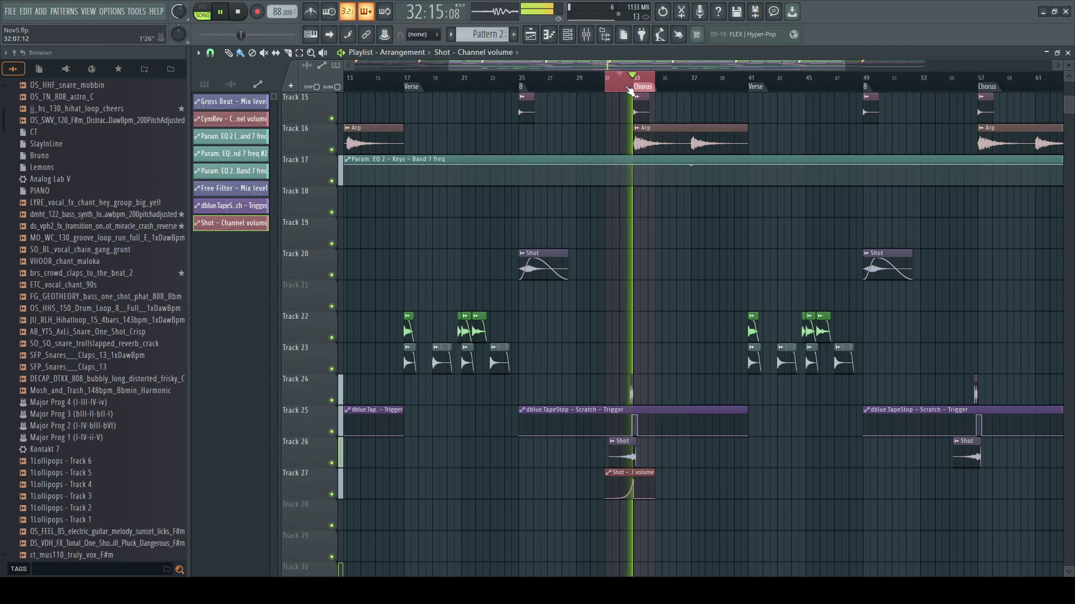
- Copy the Shot volume automation on Track 27 to the transitions into the Choruses at bars 57 and 9
left_click(954, 483)
double_click(639, 83)
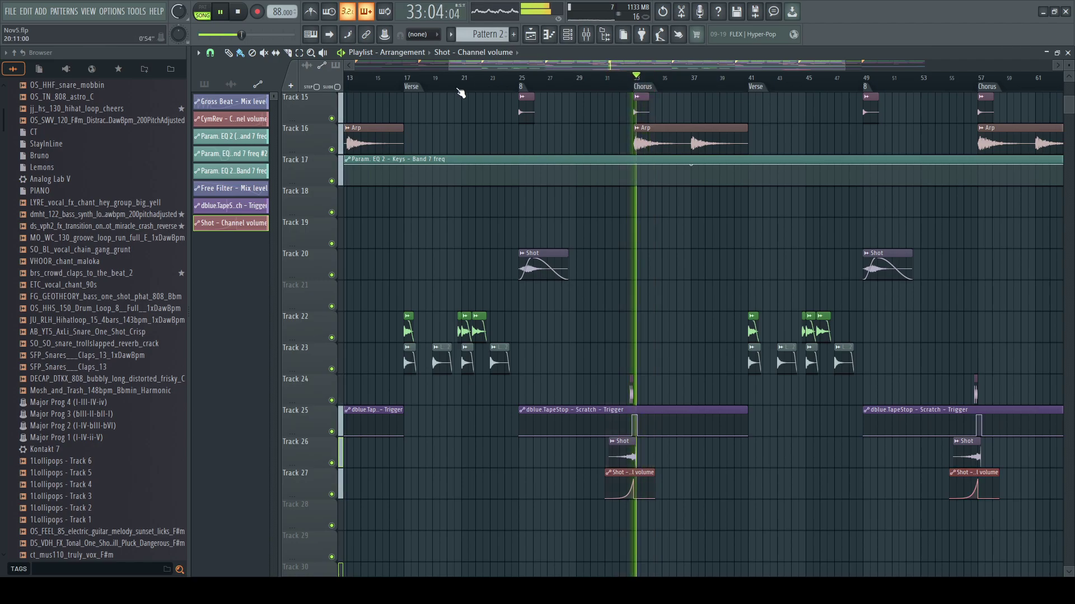
left_click_drag(449, 65, 355, 66)
left_click(425, 492)
left_click_drag(443, 476, 438, 476)
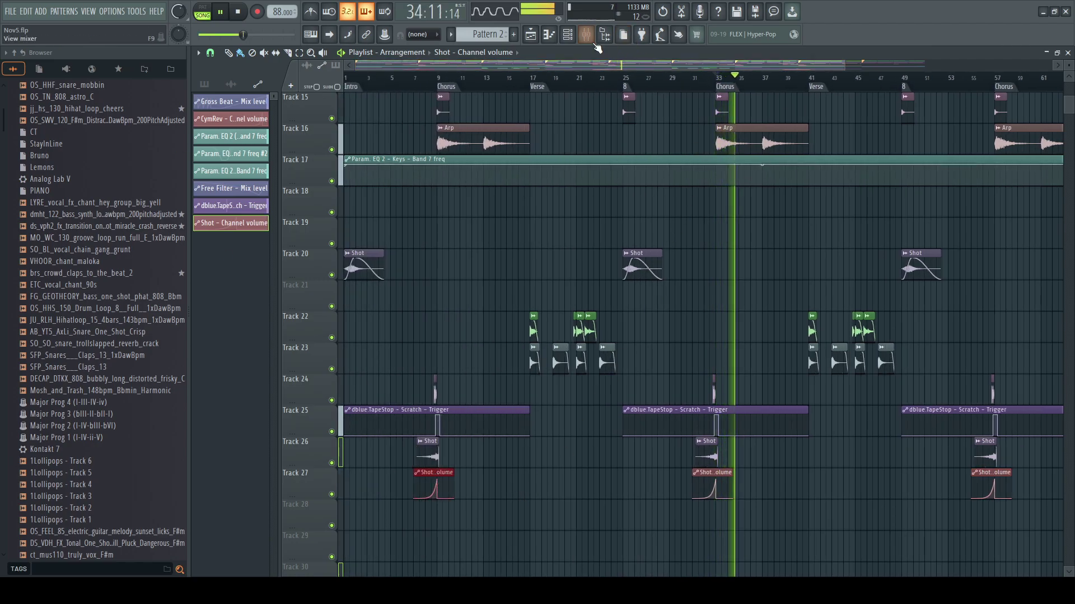
- Add Fruity parametric EQ 2 in slot 6 of the Shot insert, cutting lows with band 1 at 640 Hz and dipping band 6
left_click(588, 37)
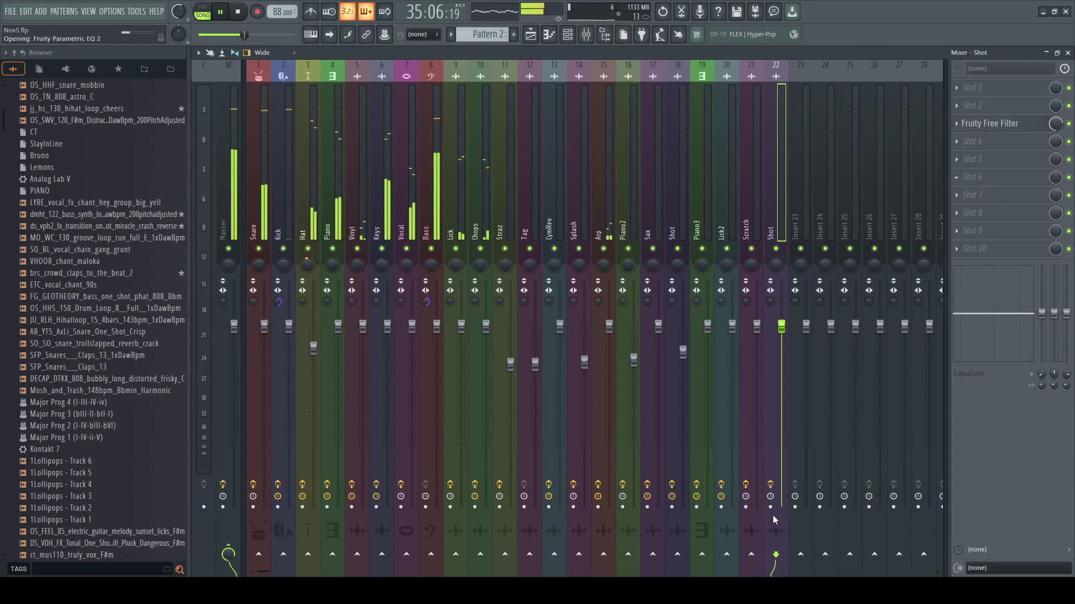
left_click_drag(448, 242, 448, 261)
left_click_drag(292, 243, 385, 309)
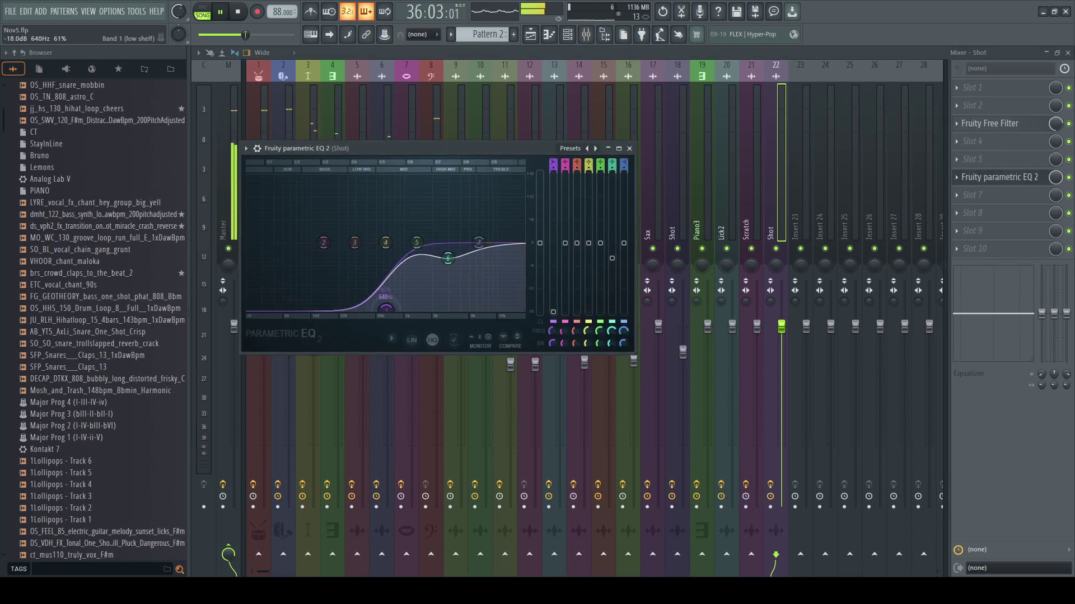
left_click(629, 148)
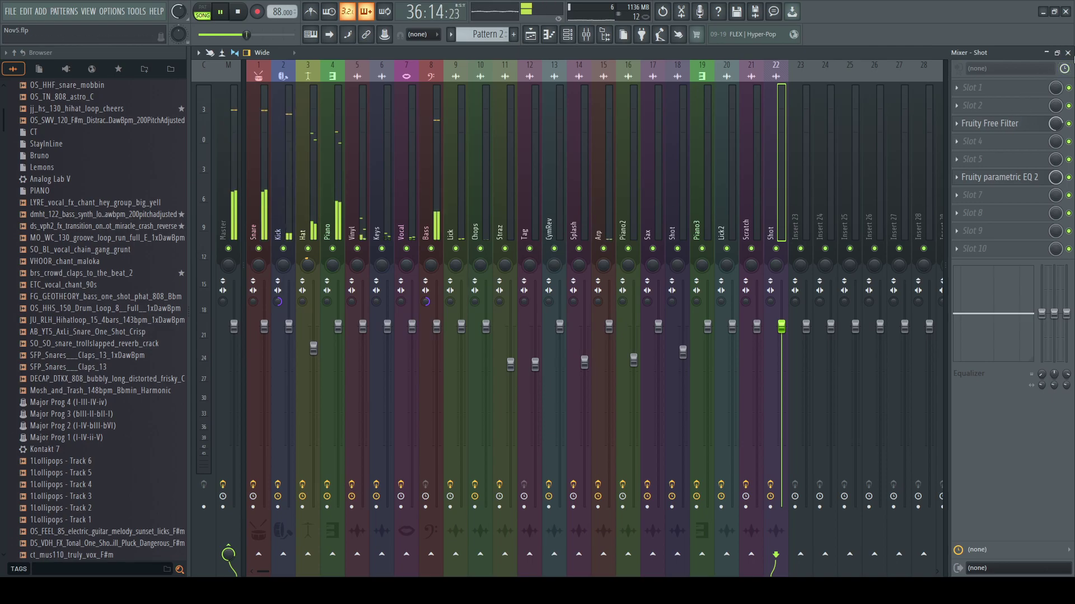
- Review all tracks of the whole arrangement in the playlist during playback
key("F5")
left_click_drag(838, 67, 938, 107)
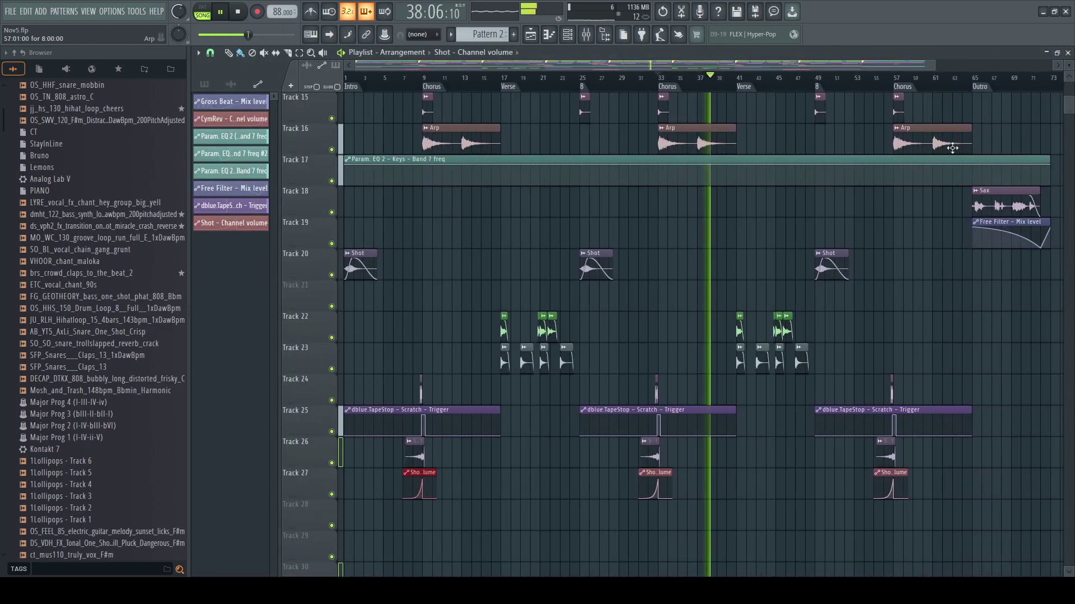
scroll(918, 302, "up", 1)
scroll(878, 322, "up", 9)
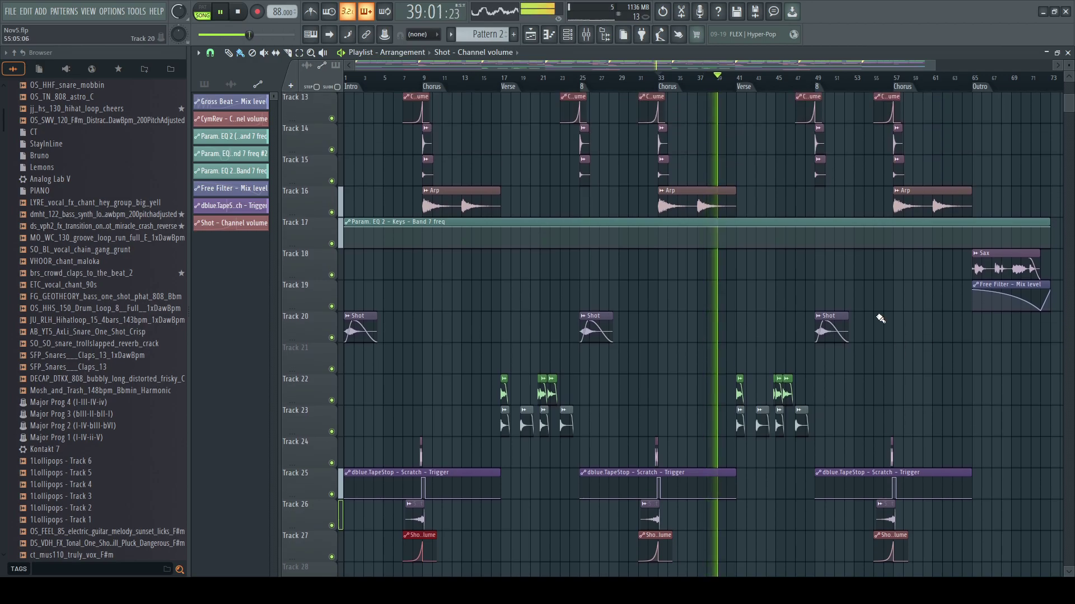
scroll(845, 331, "up", 4)
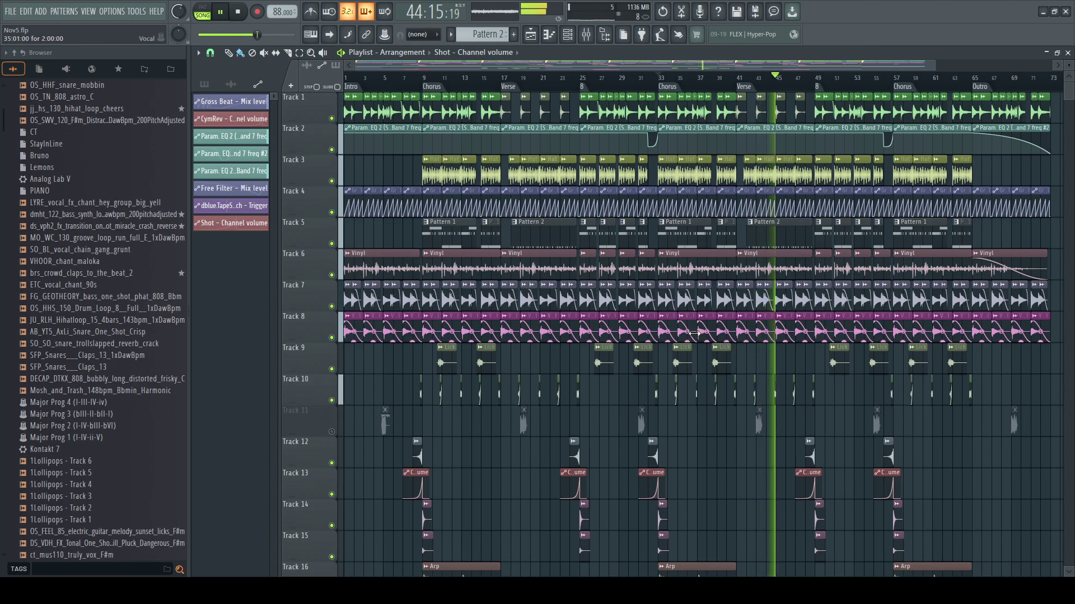
scroll(692, 327, "down", 6)
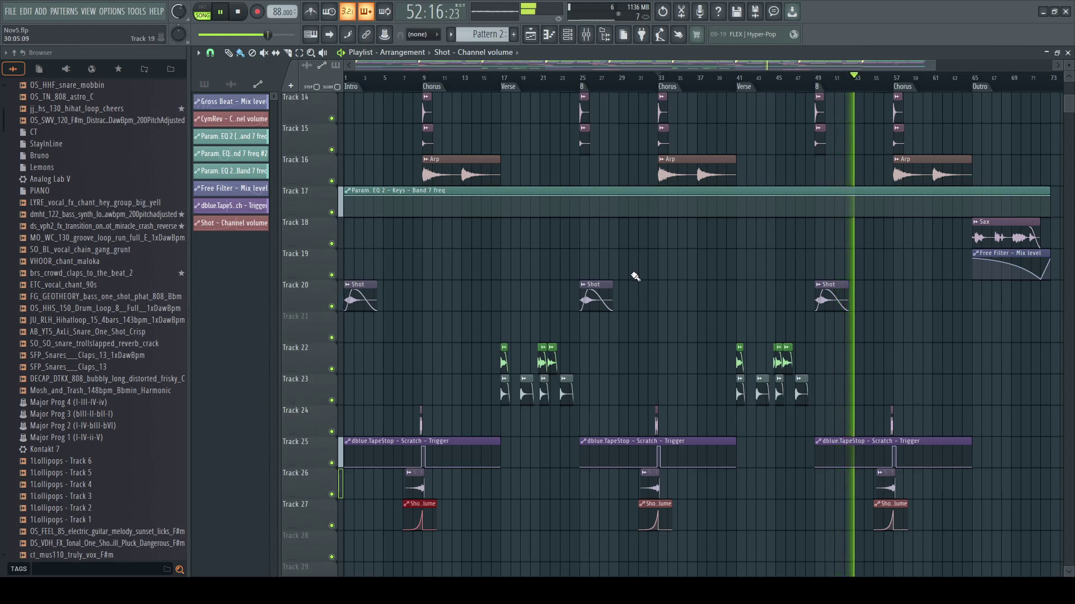
- Select mixer inserts 1 to 22 and lower all their faders together for more headroom
left_click(587, 35)
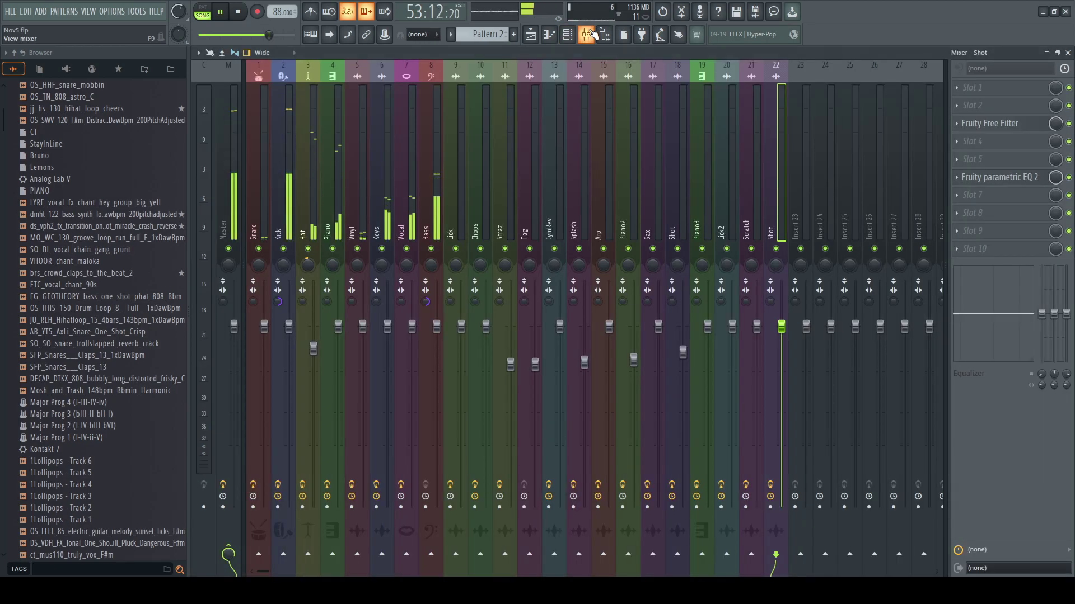
left_click_drag(784, 199, 237, 224)
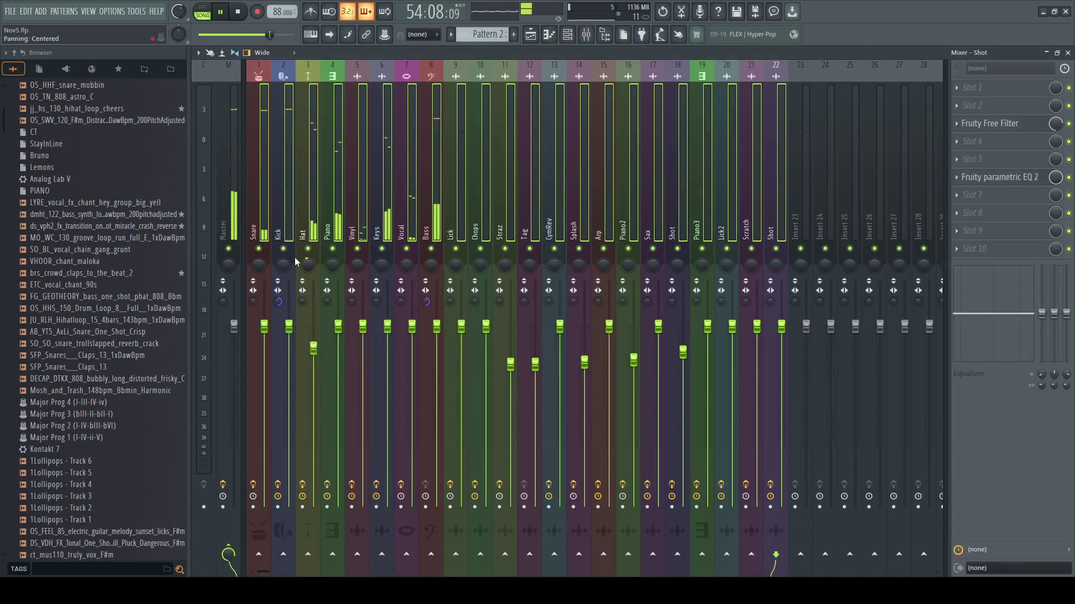
left_click_drag(391, 324, 390, 335)
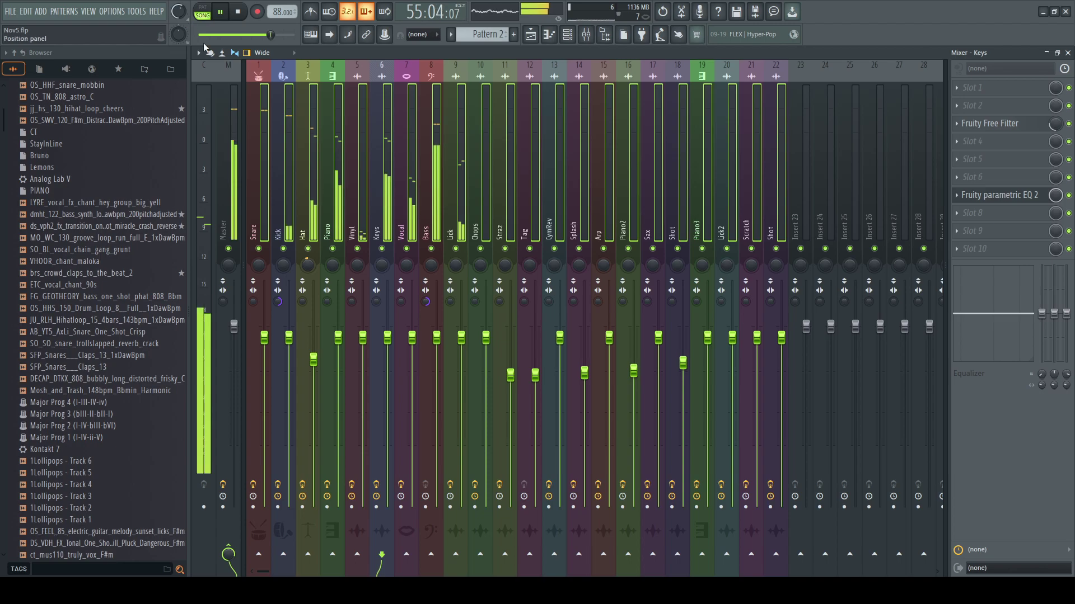
left_click(780, 184)
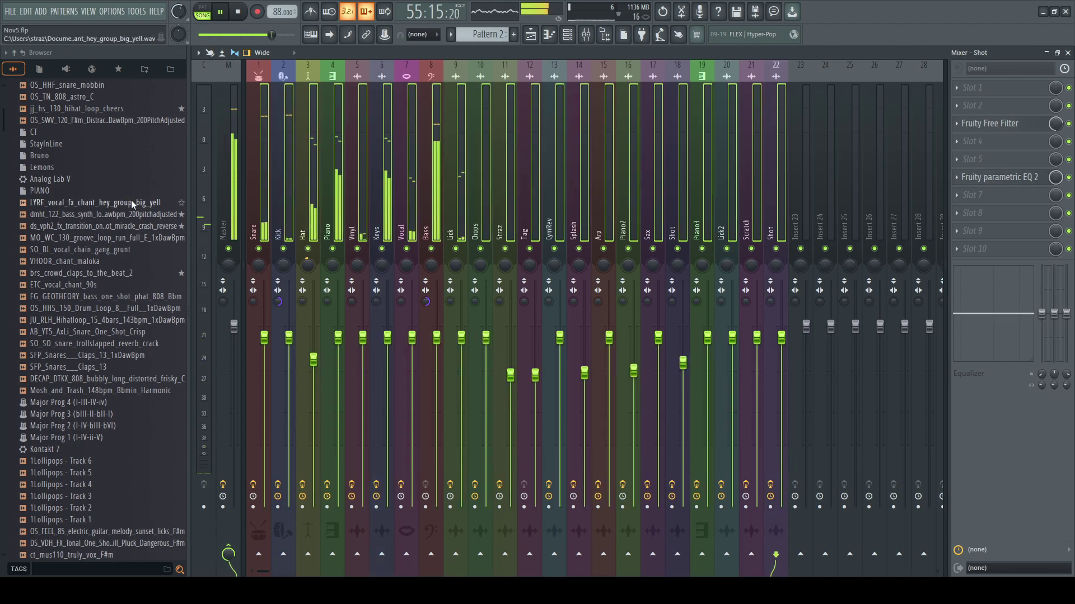
left_click_drag(342, 344, 342, 410)
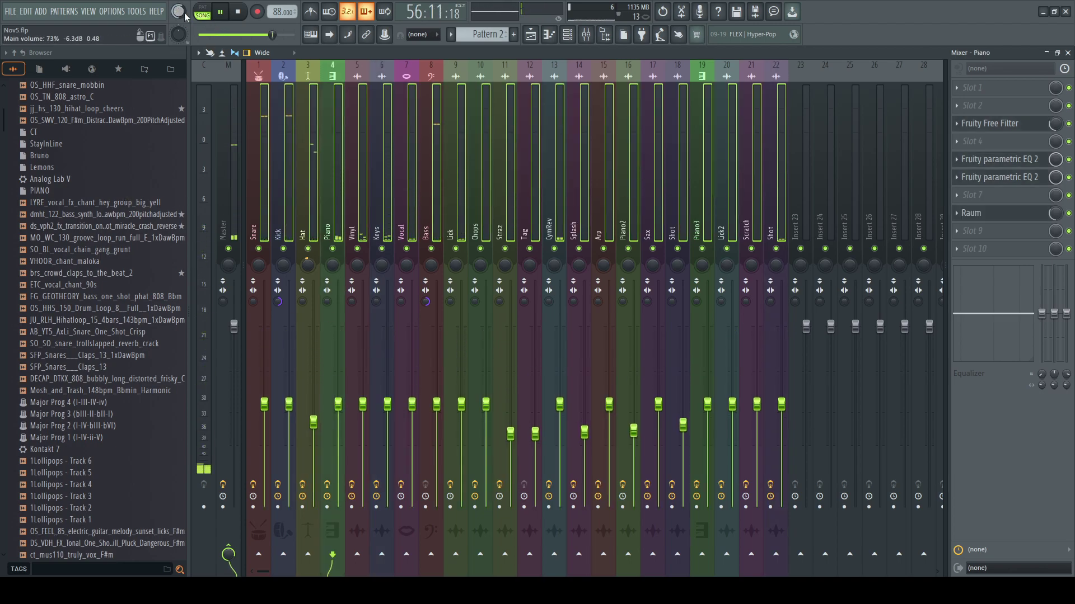
- Raise the faders of the selected inserts slightly together using the Hat fader, and close the mixer
left_click(783, 197)
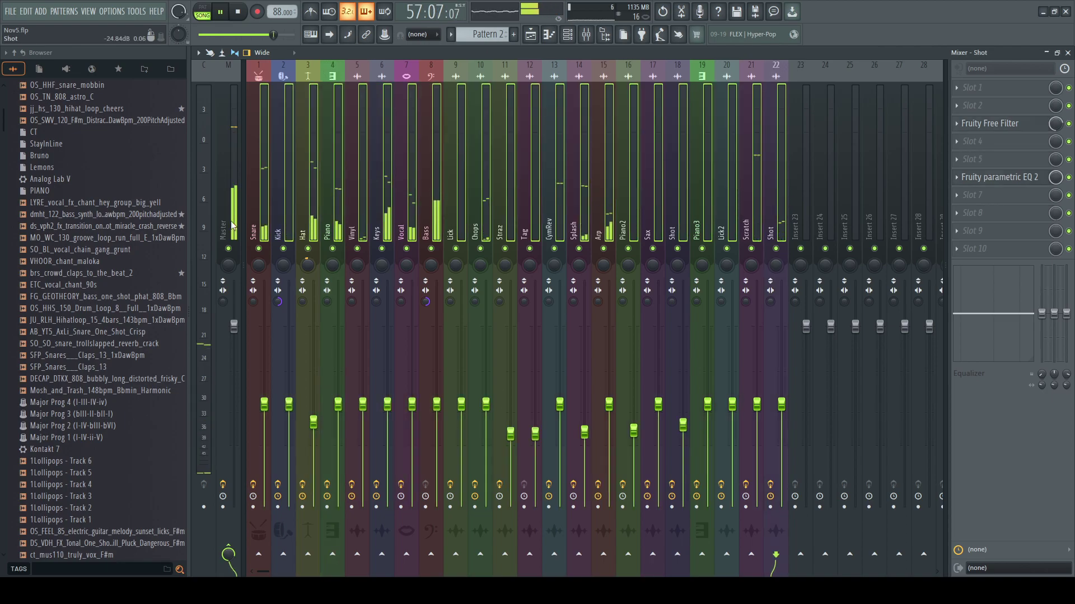
left_click_drag(313, 422, 314, 411)
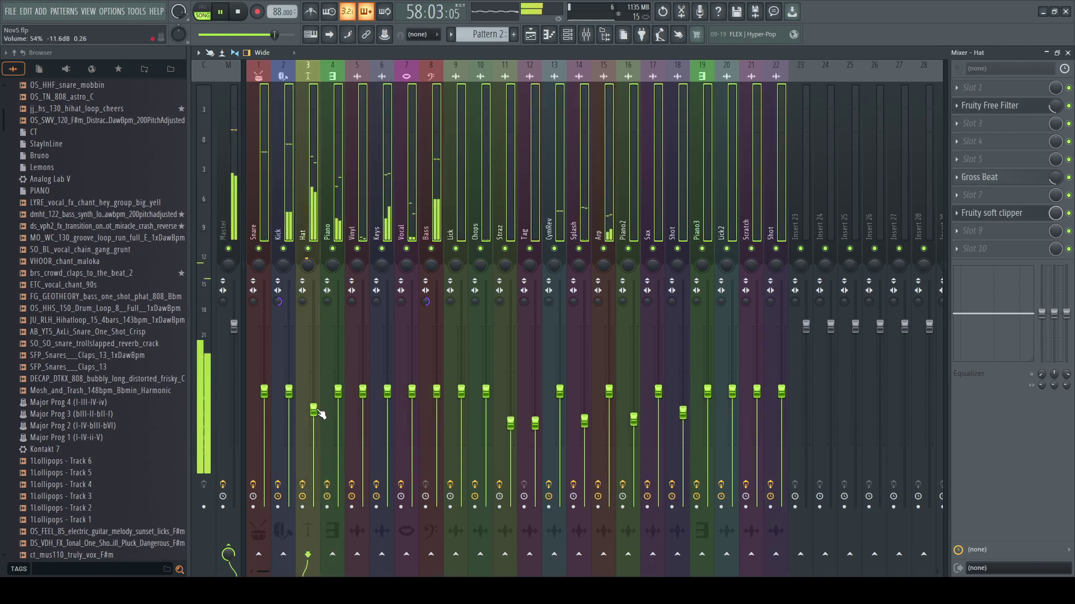
left_click_drag(312, 412, 313, 407)
left_click(347, 179)
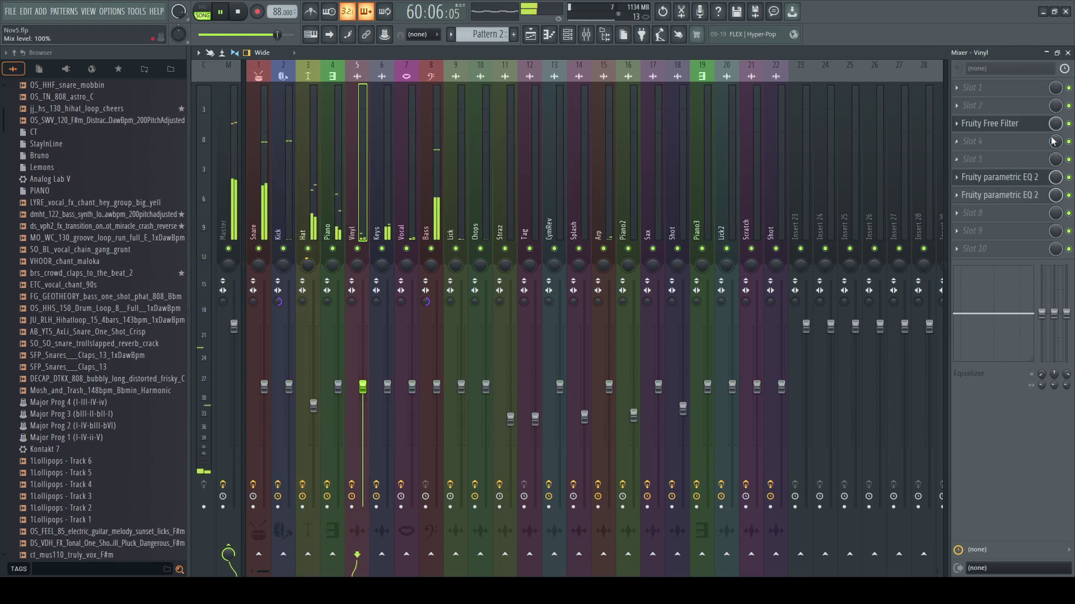
left_click(1067, 52)
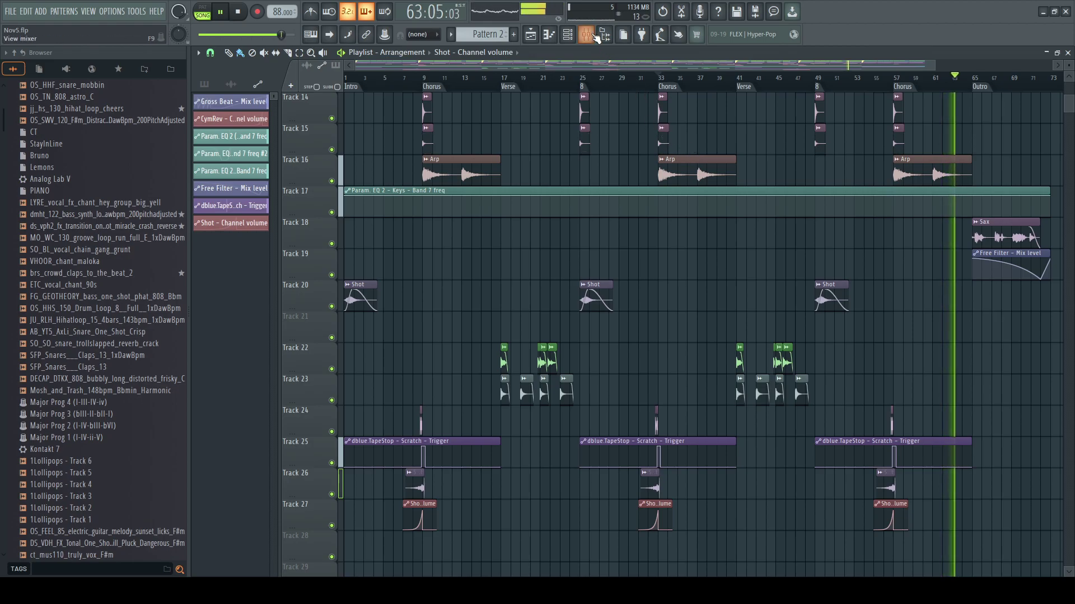
- Reselect mixer inserts 1 to 22 and raise their faders together, bringing Vocal to 74% (-6.3 dB)
key("F9")
left_click_drag(779, 196, 261, 224)
left_click_drag(417, 389, 417, 375)
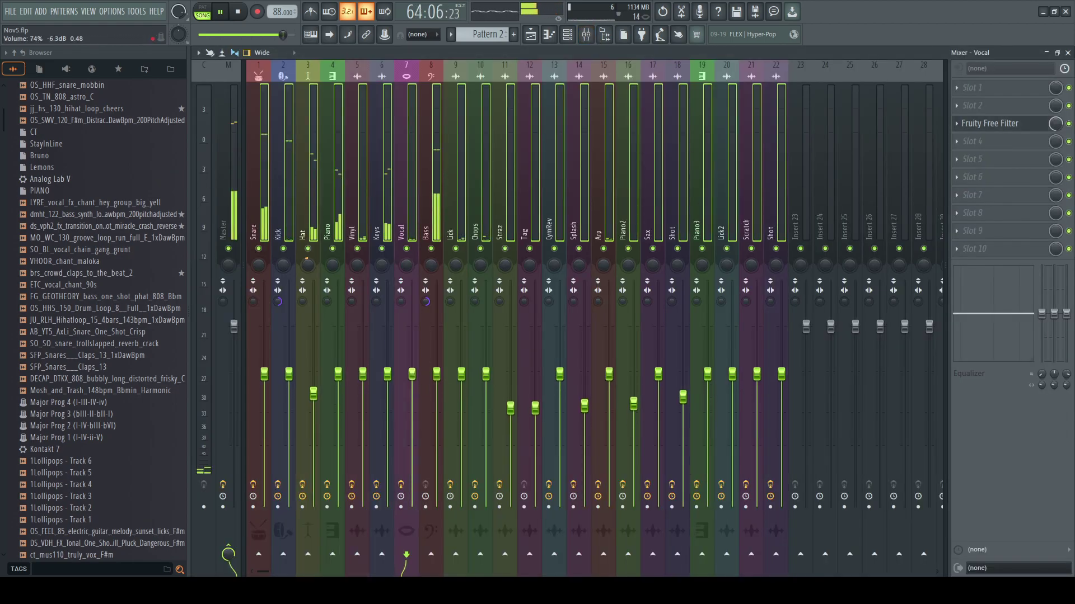
left_click(238, 163)
left_click(1068, 52)
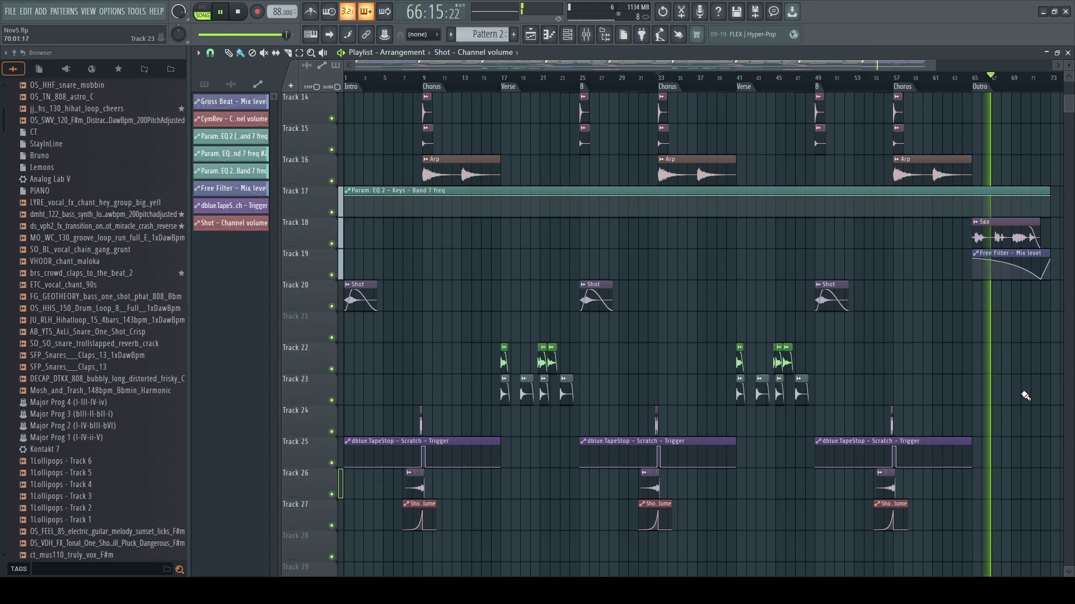
- Check the playlist tracks from the Sax outro up to Track 1 while the song plays
scroll(716, 312, "up", 10)
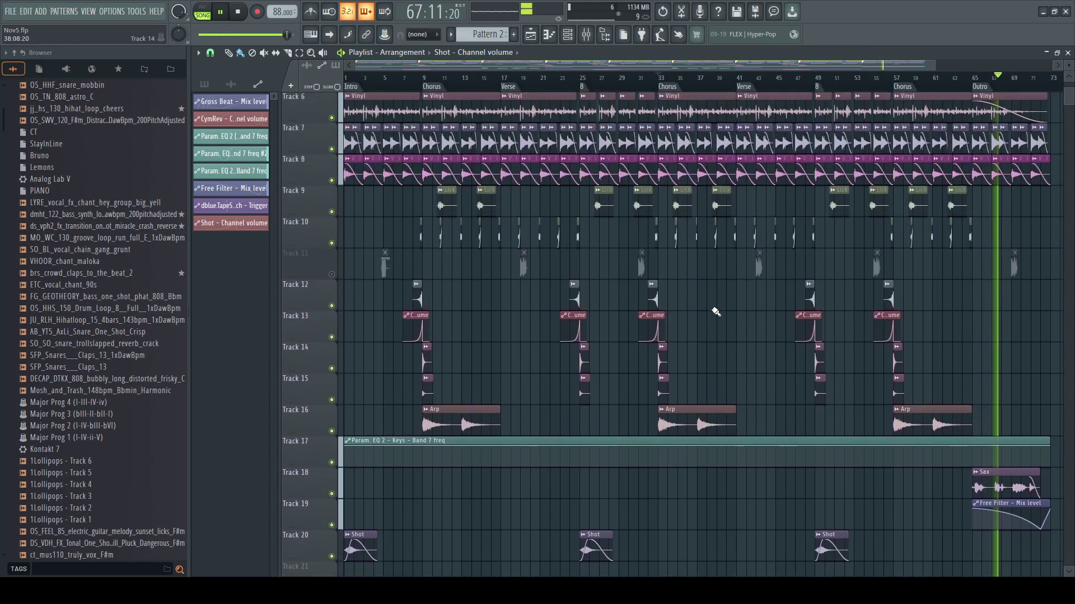
scroll(717, 311, "up", 3)
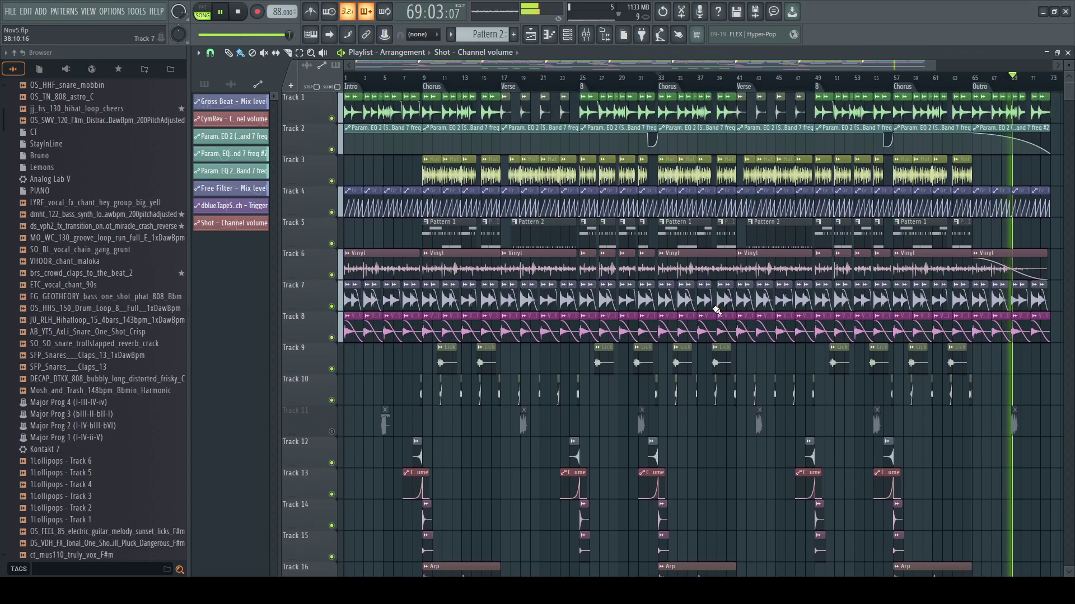
scroll(716, 309, "down", 6)
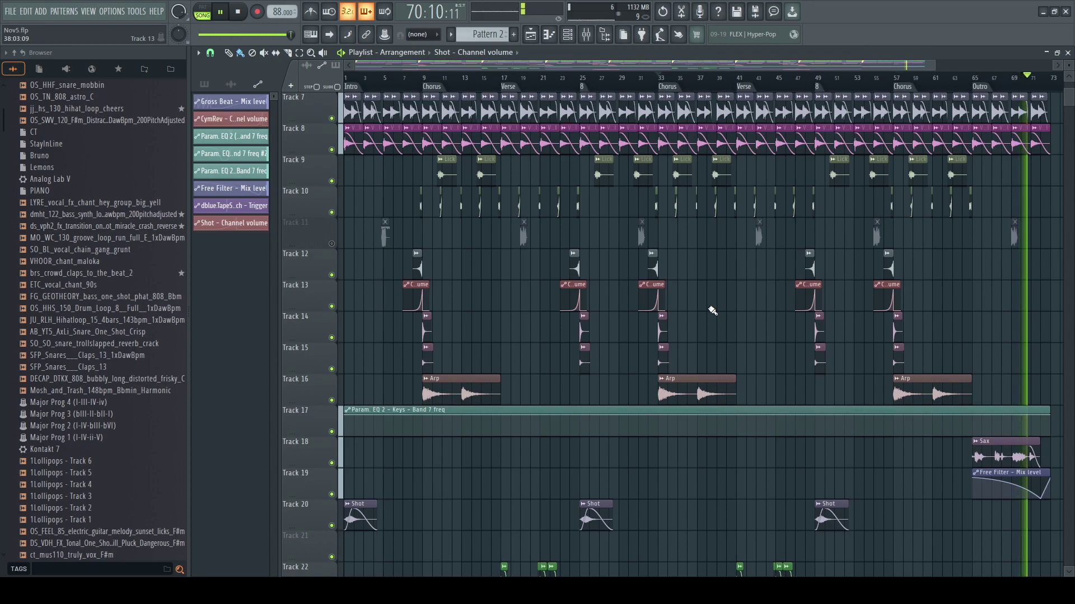
scroll(712, 310, "down", 2)
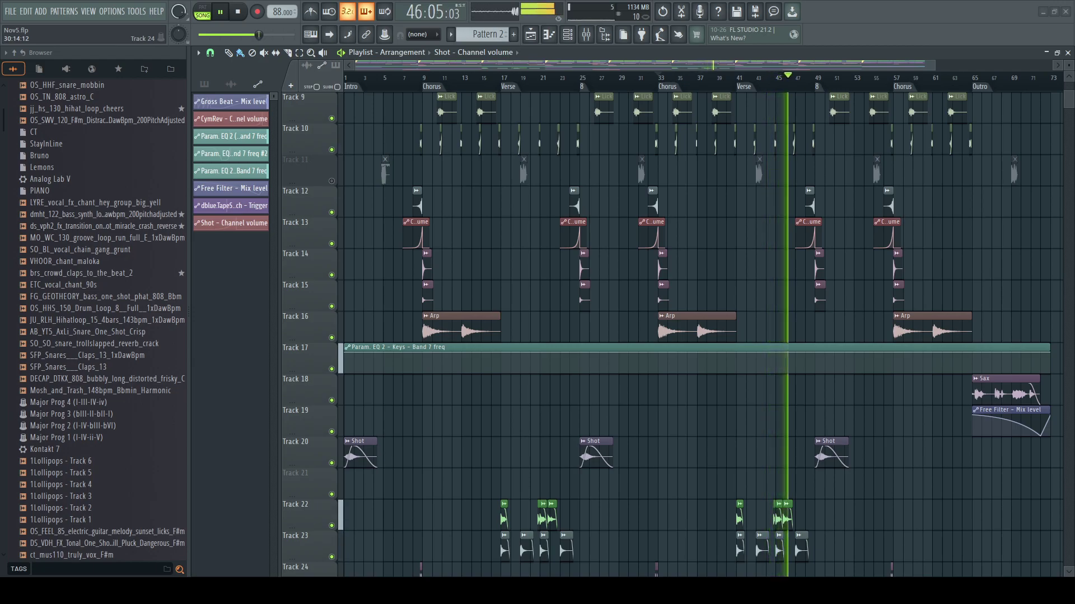
scroll(949, 305, "up", 8)
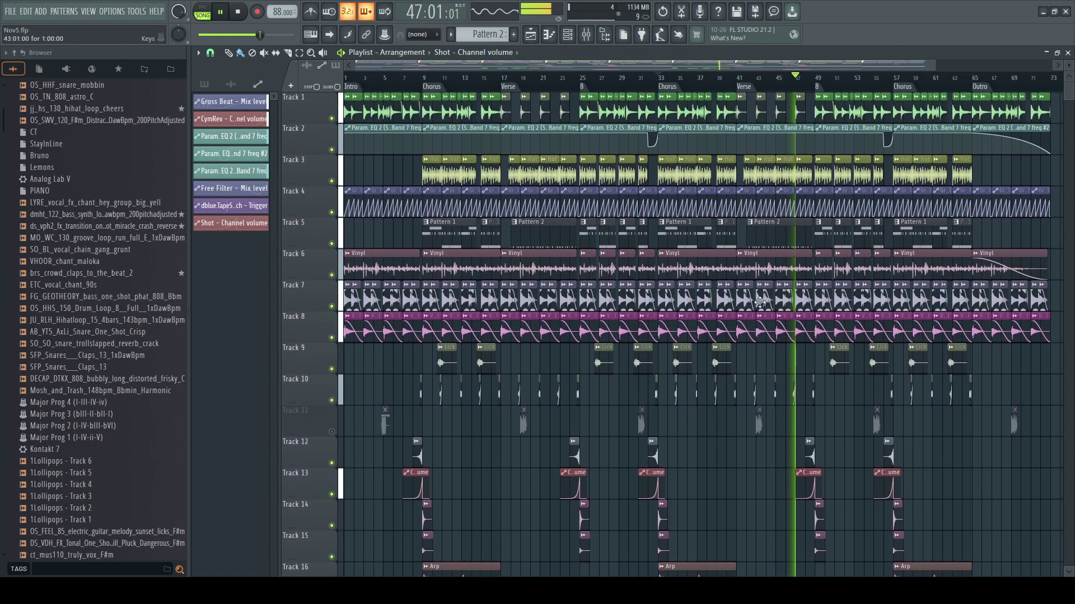
- Show all channels in the channel rack, delete the Serum channel and check the remaining channels
left_click(567, 34)
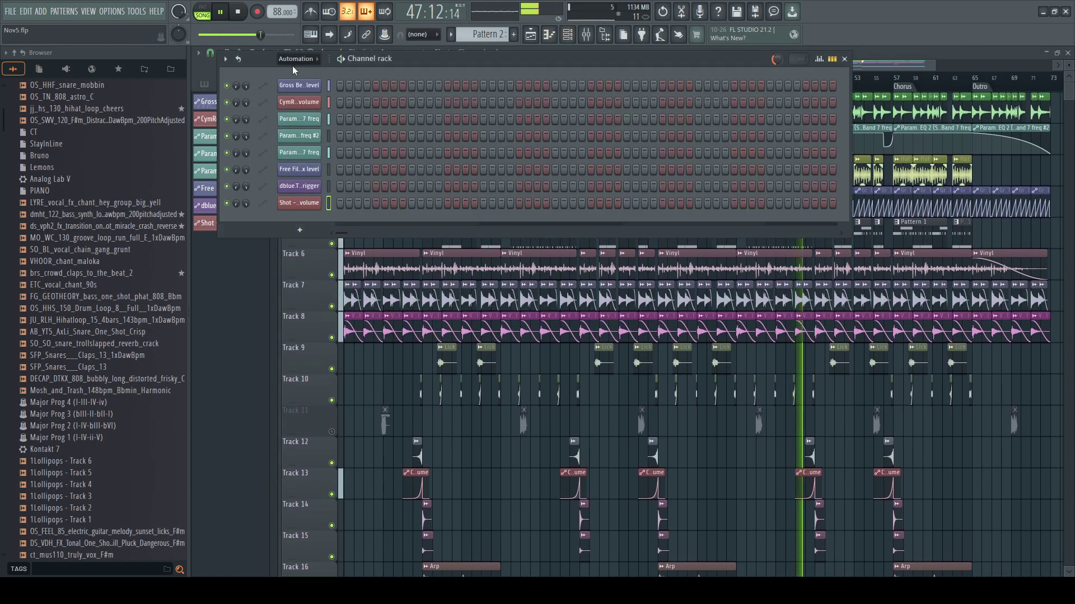
left_click(292, 71)
scroll(834, 164, "down", 5)
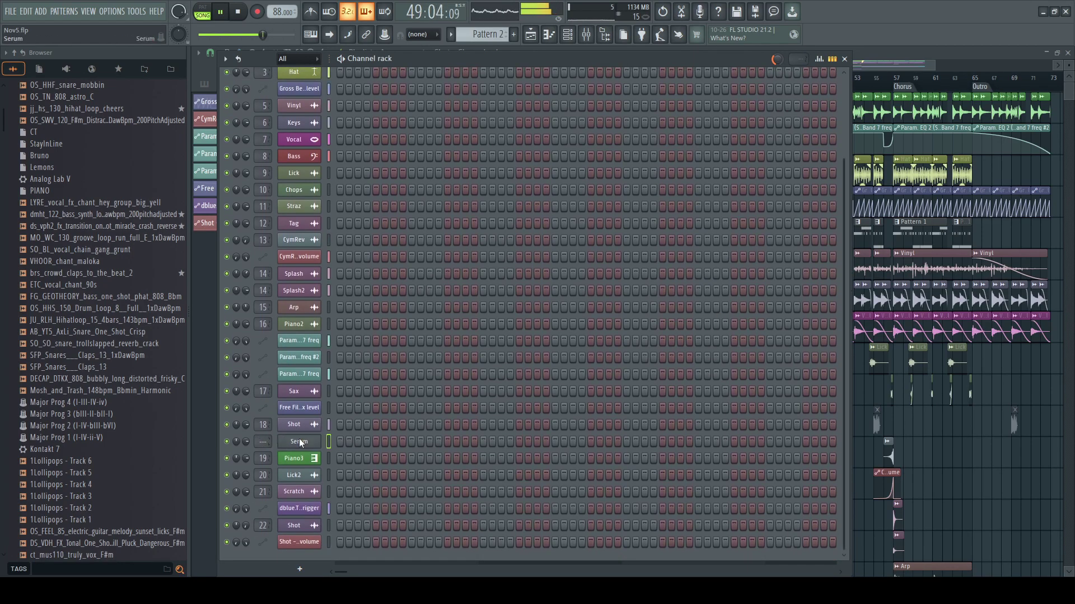
key("alt+Delete")
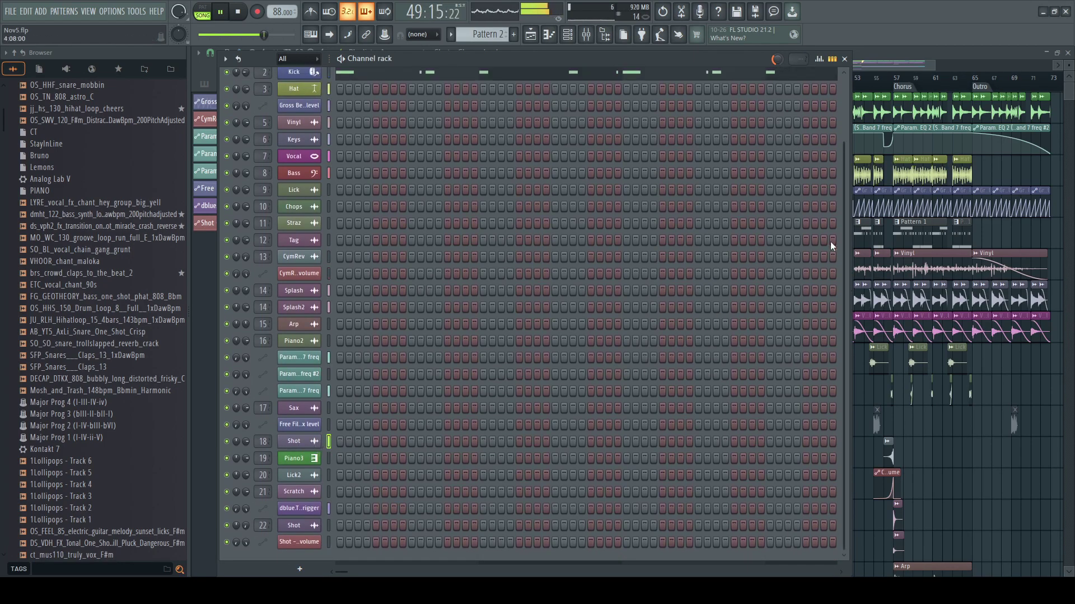
left_click_drag(845, 201, 850, 148)
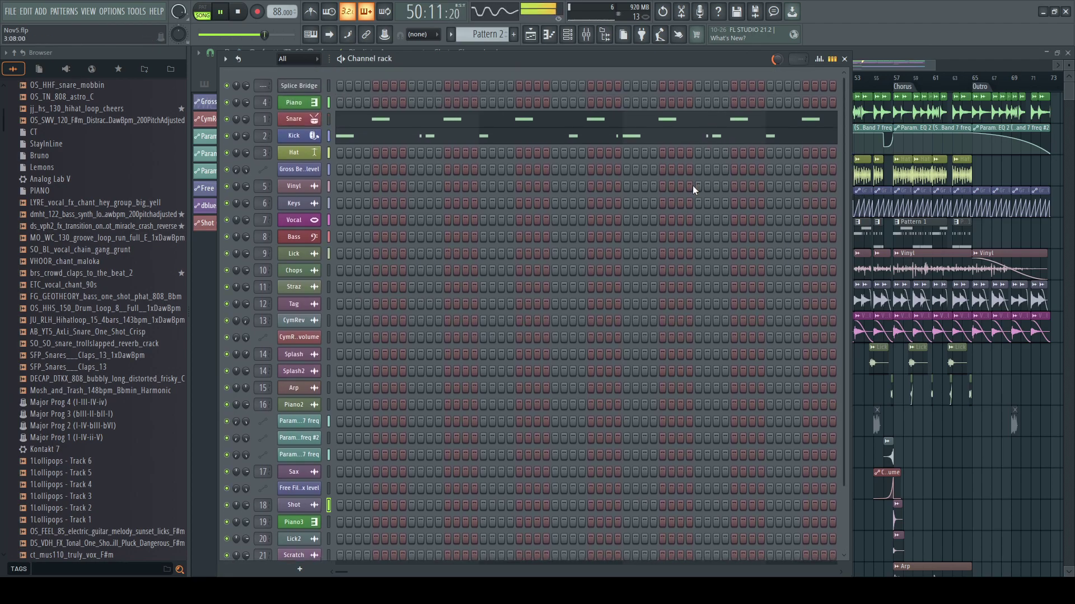
scroll(693, 186, "down", 4)
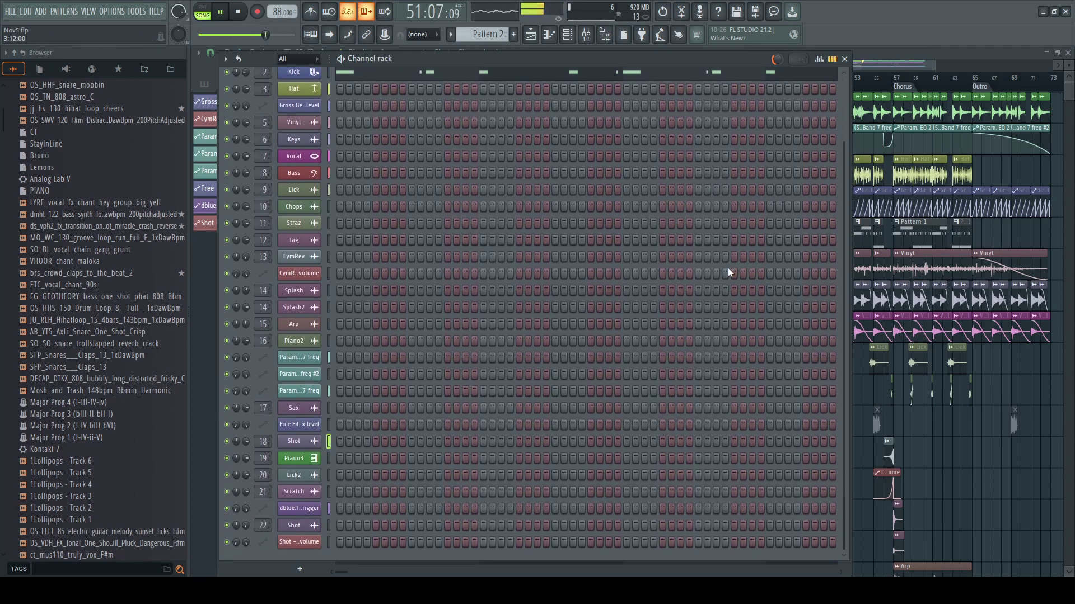
scroll(701, 267, "up", 4)
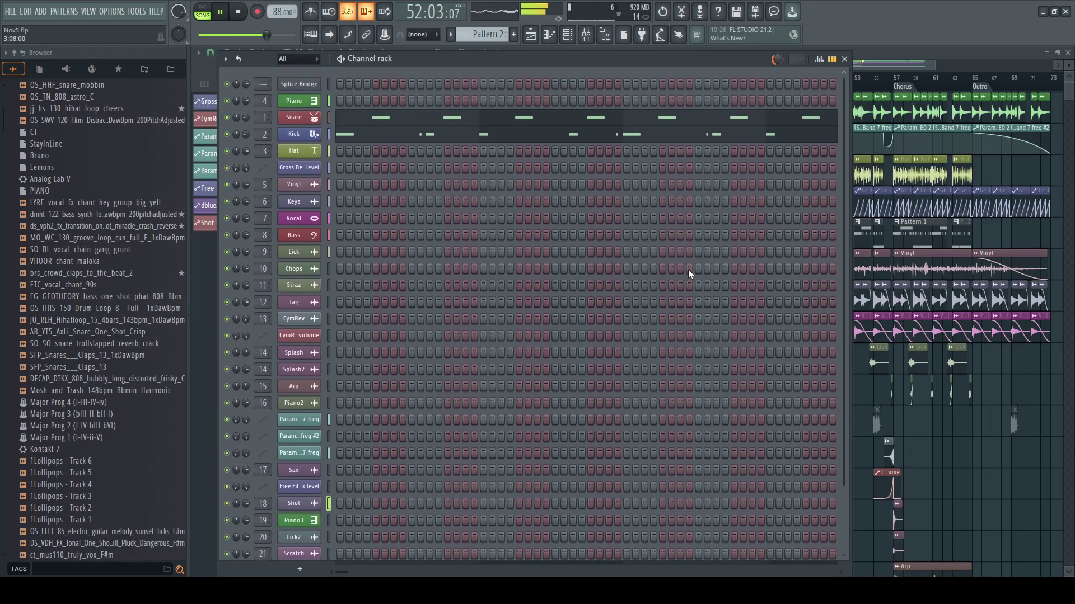
- Check the levels and effect chains of the Snare, Master, Sax and Splash mixer inserts while the song plays
left_click(573, 38)
left_click(573, 38)
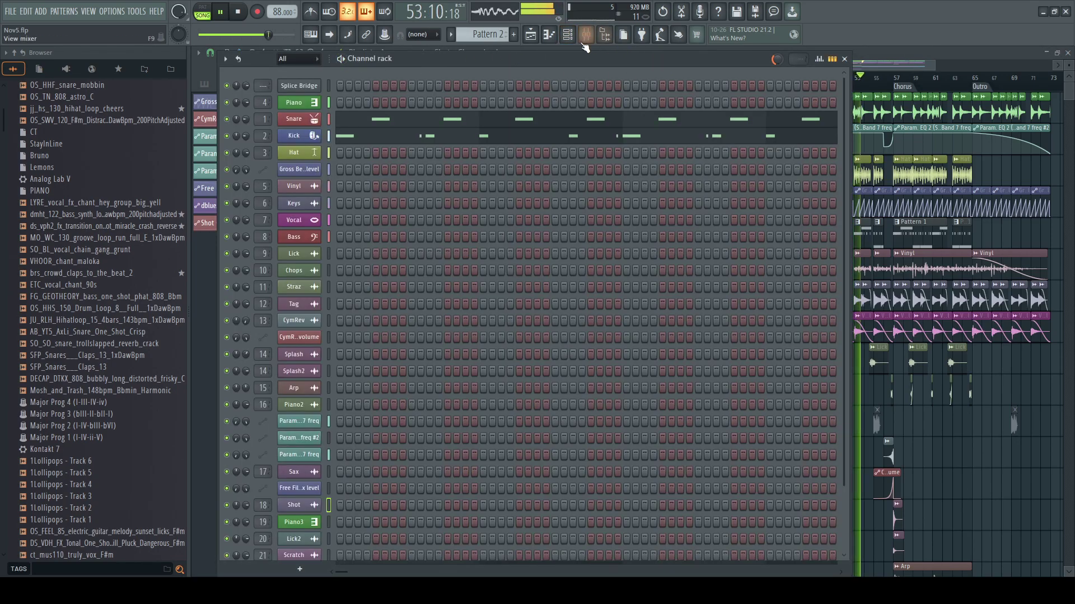
left_click(567, 34)
left_click(586, 34)
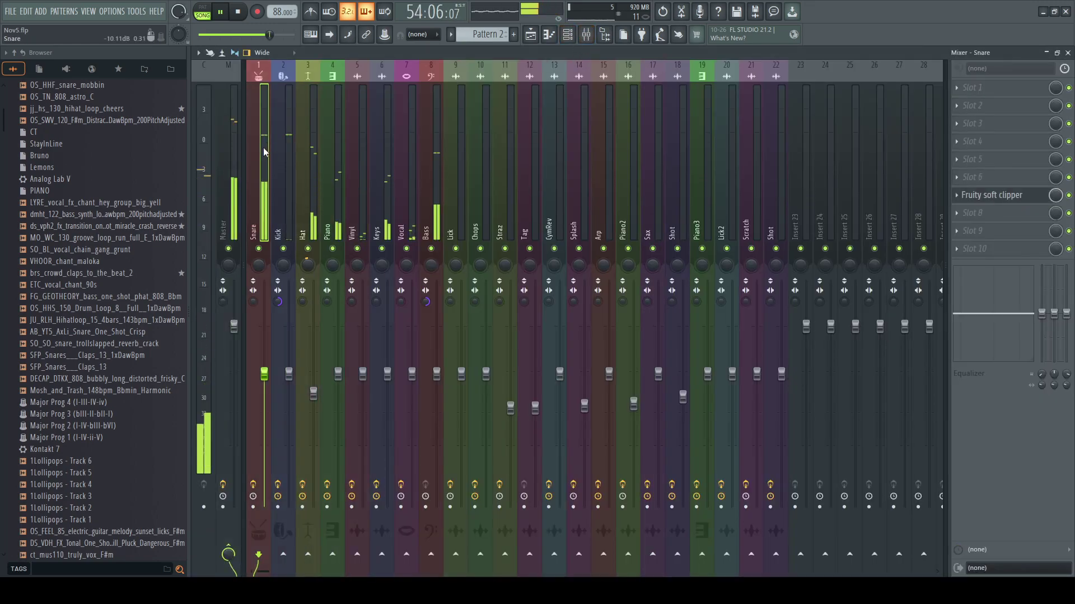
left_click(231, 155)
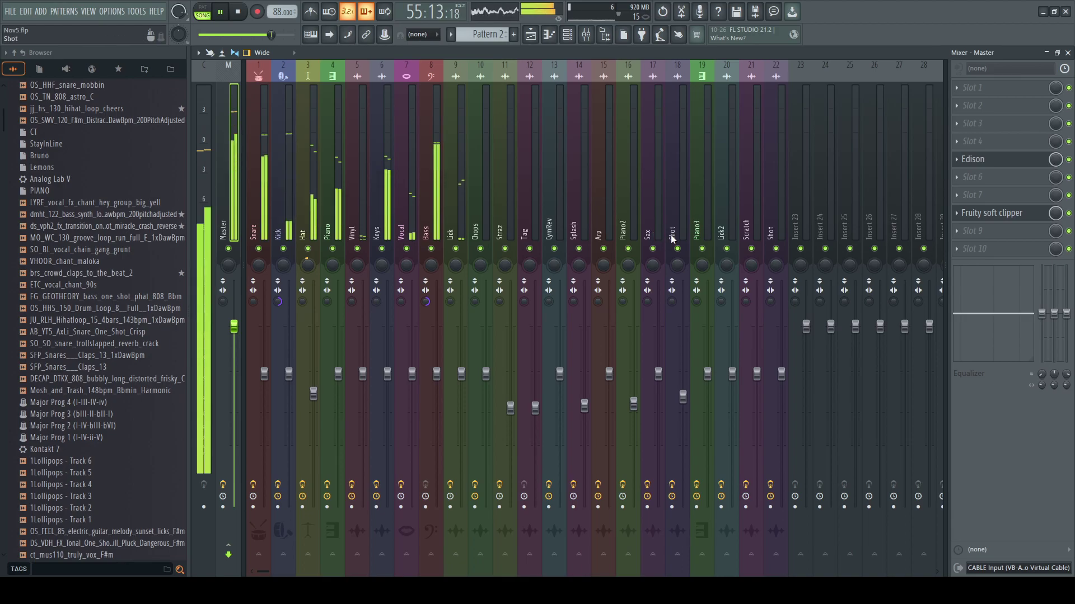
left_click(1068, 52)
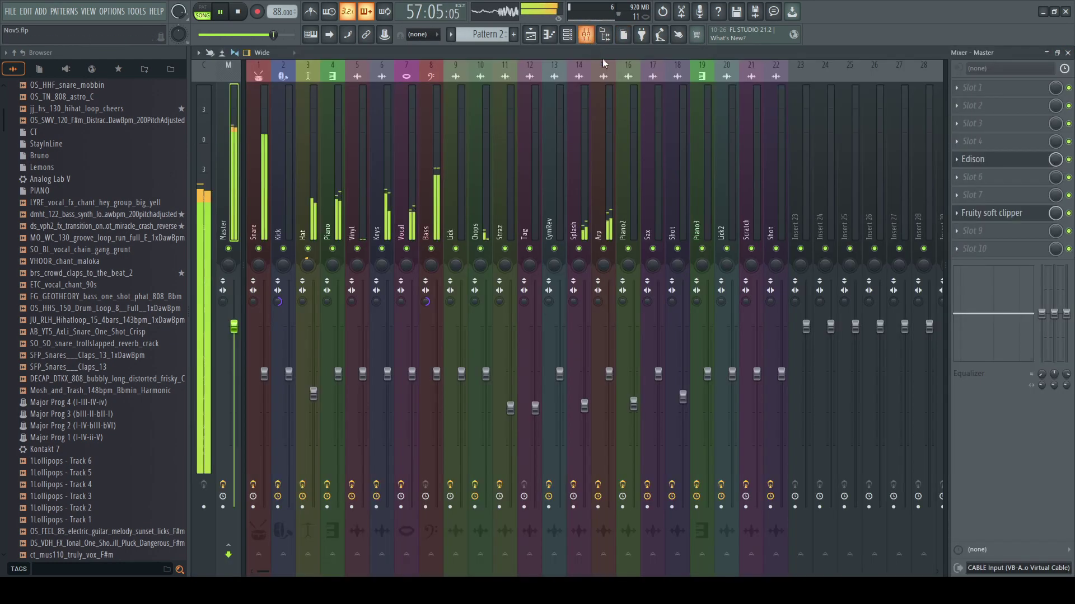
left_click(586, 34)
left_click(649, 156)
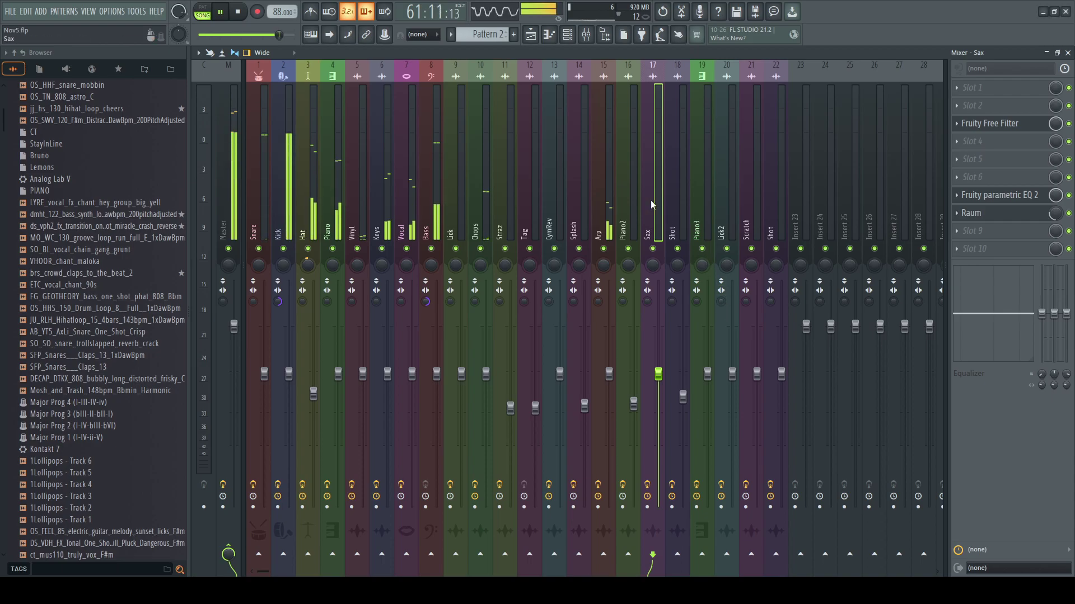
left_click(586, 191)
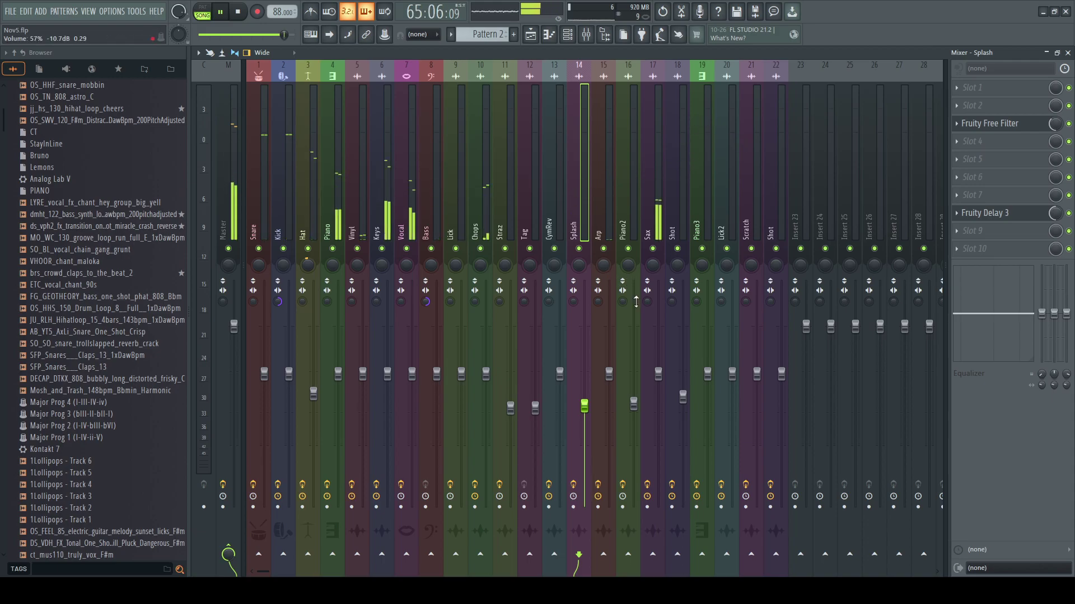
left_click(1067, 52)
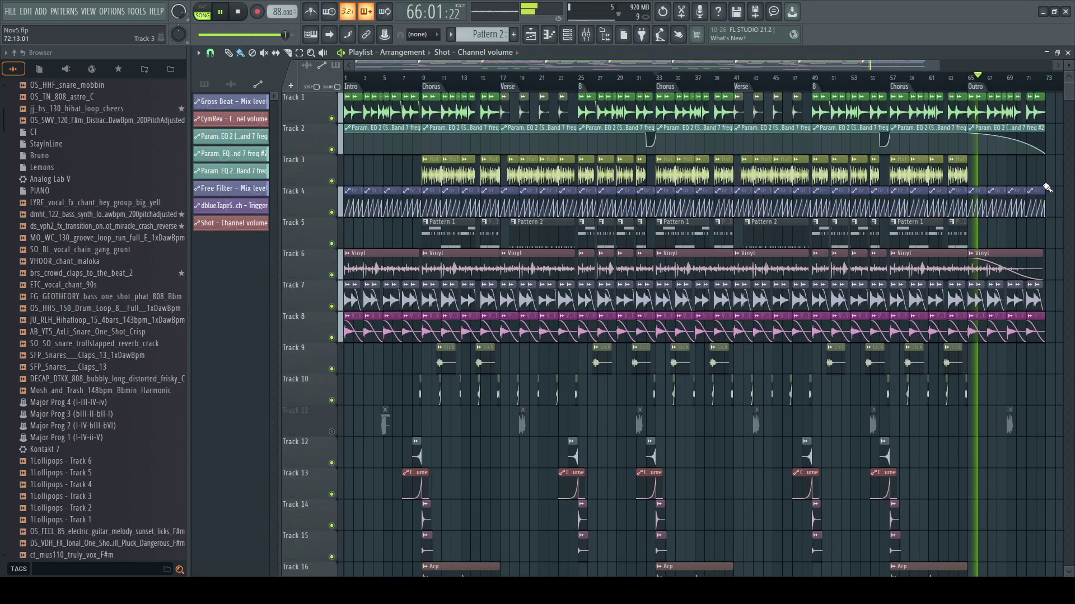
- Examine the playlist from Track 1 down to Track 25 while the song plays
scroll(824, 322, "down", 2)
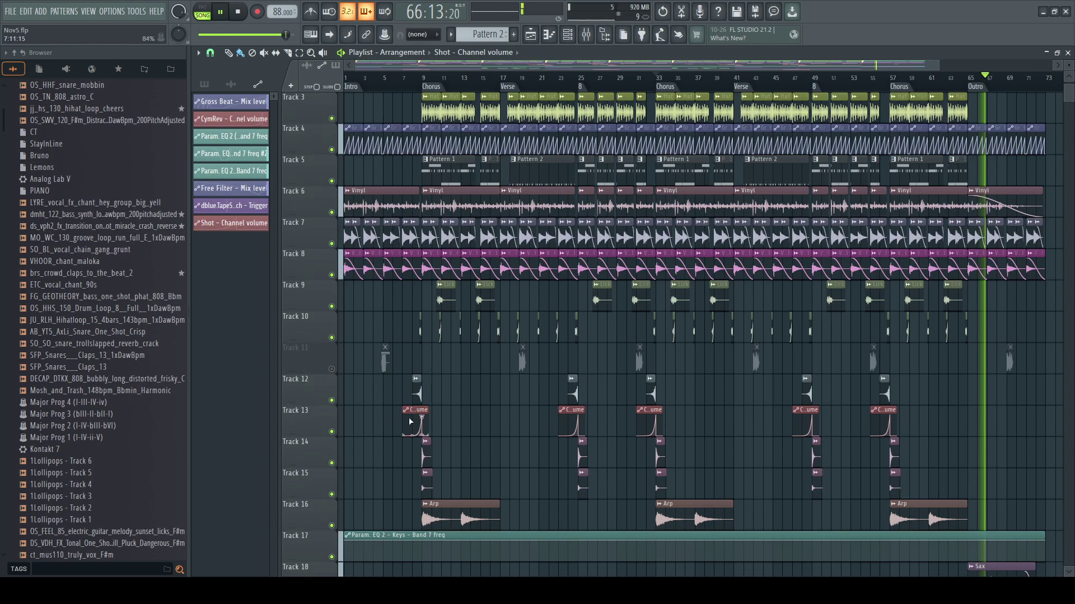
scroll(406, 386, "up", 2)
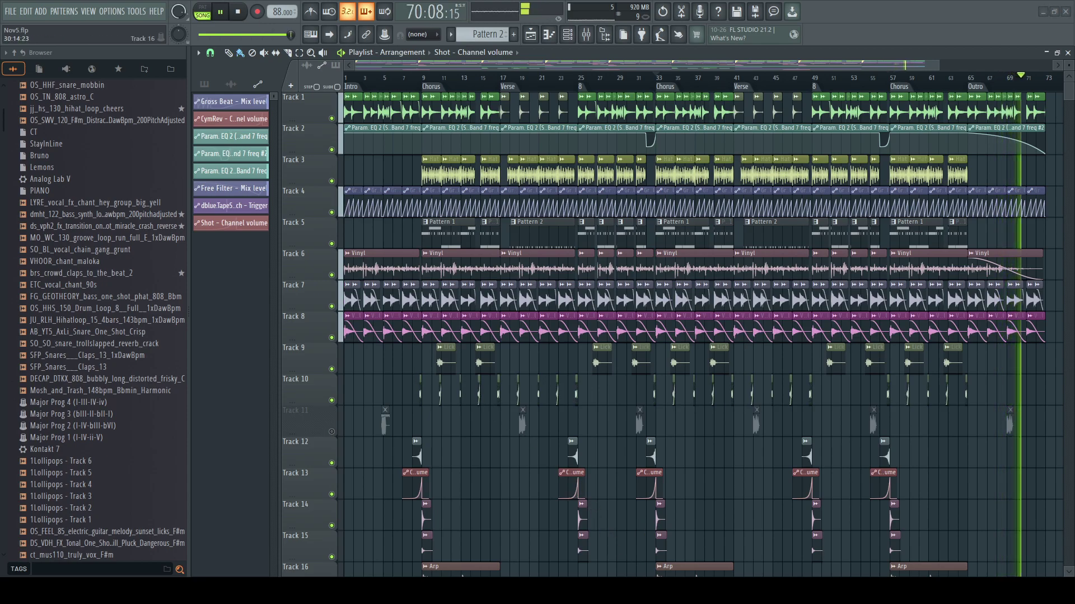
scroll(517, 348, "down", 3)
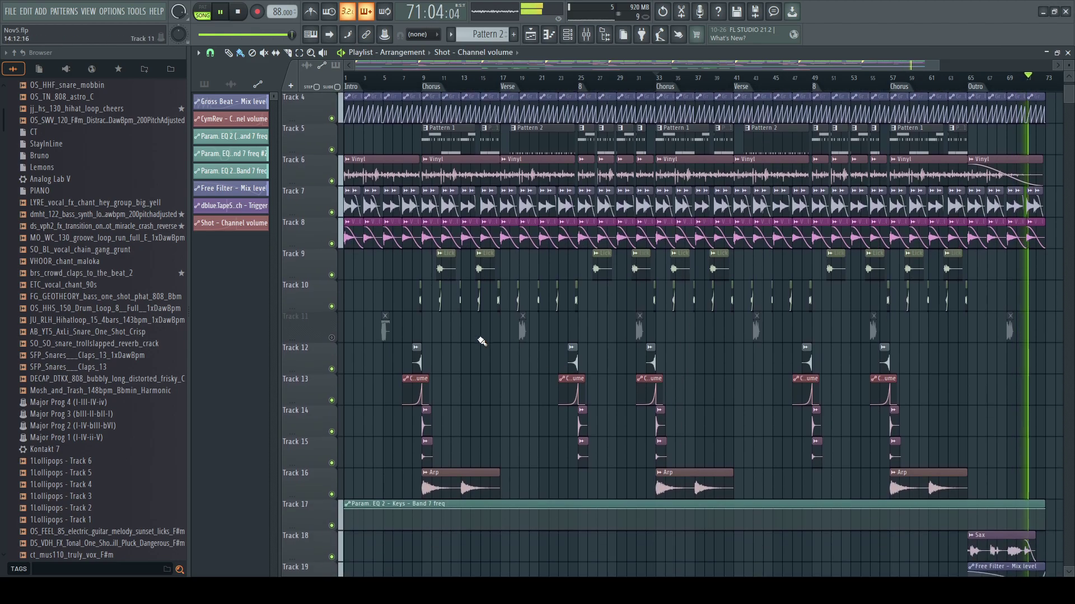
scroll(106, 366, "down", 8)
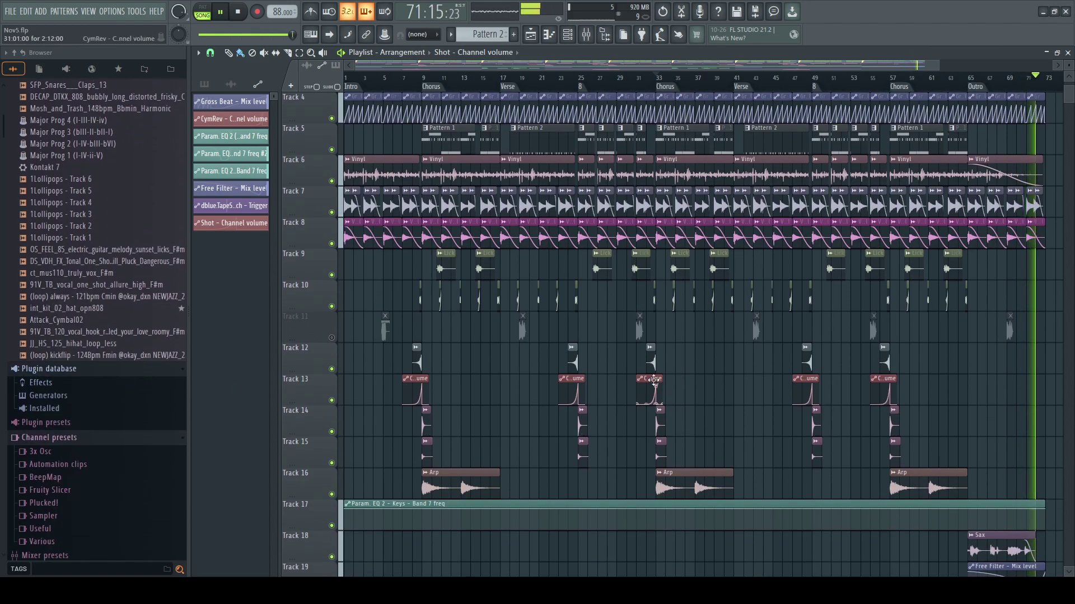
scroll(654, 381, "down", 3)
scroll(697, 440, "down", 2)
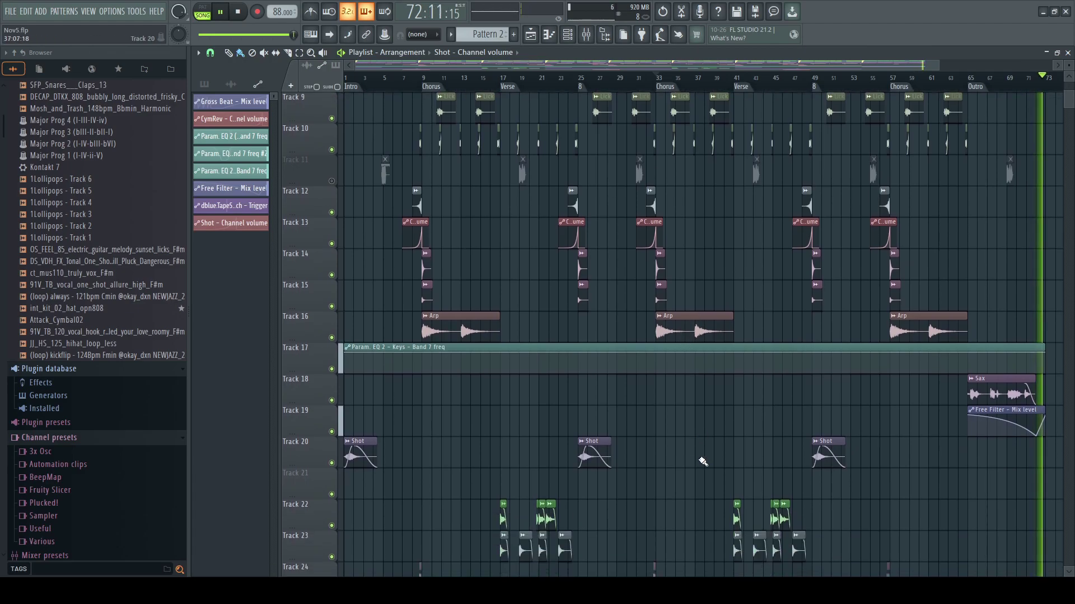
scroll(703, 462, "down", 1)
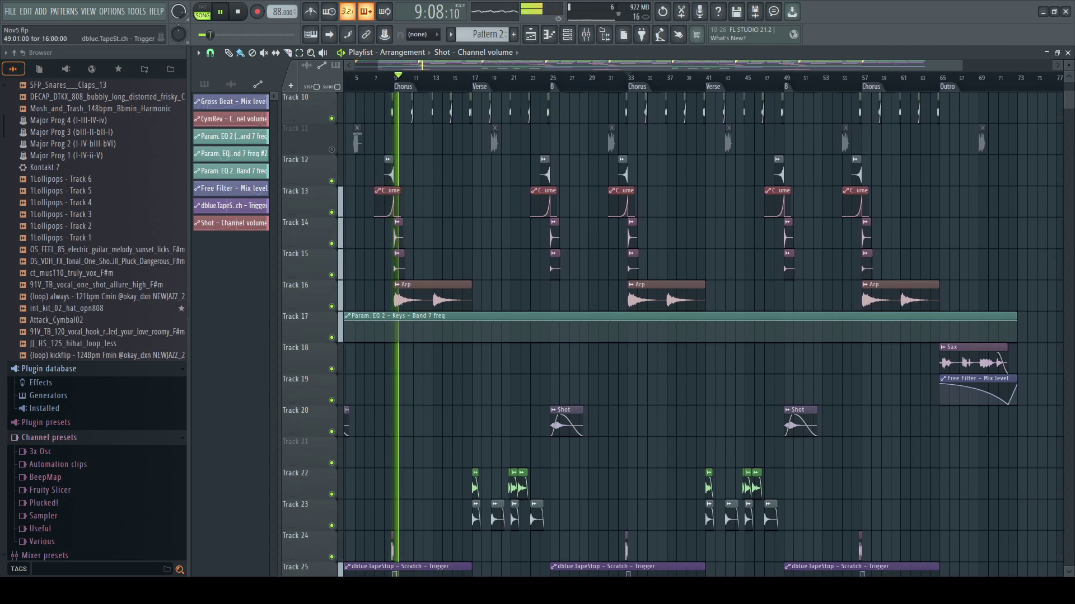
- Place the SS_DXP_116_fx_loop_roses_reverse_Fmin sample on Track 28 in the Intro, aligning its peak with bar 5
left_click_drag(1074, 423, 381, 389)
left_click_drag(938, 65, 405, 263)
left_click_drag(805, 387, 826, 387)
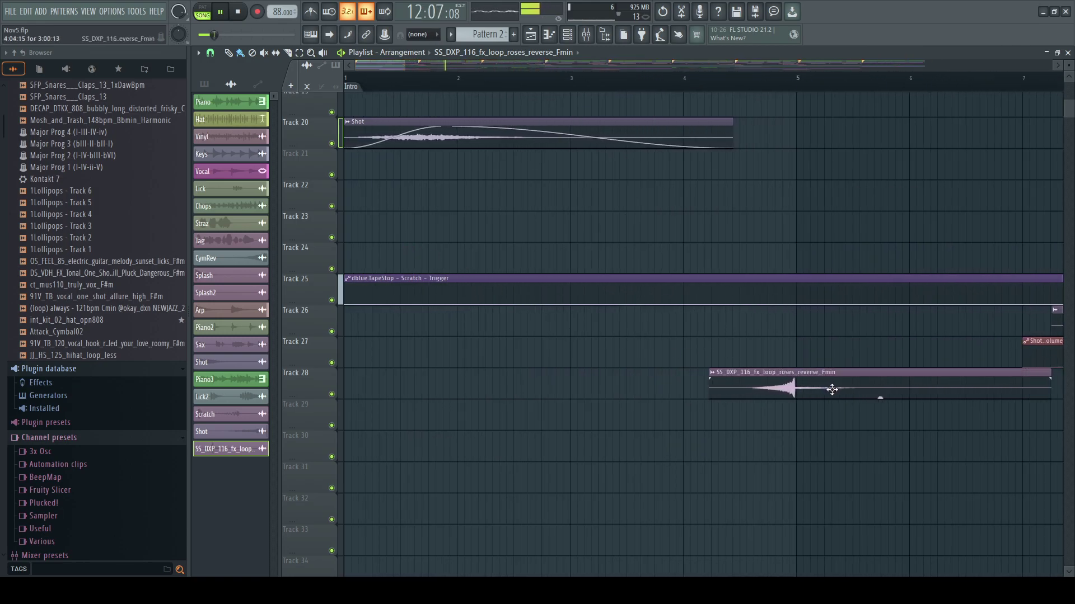
- Rename the new reverse sample's channel RevFX
left_click(567, 34)
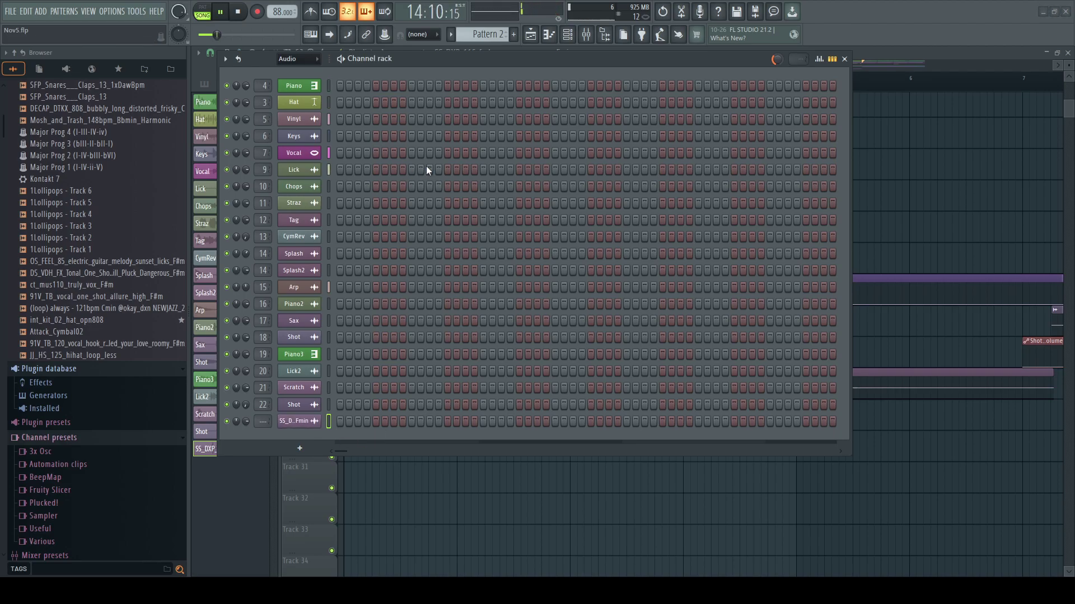
type("RevFX")
key("Return")
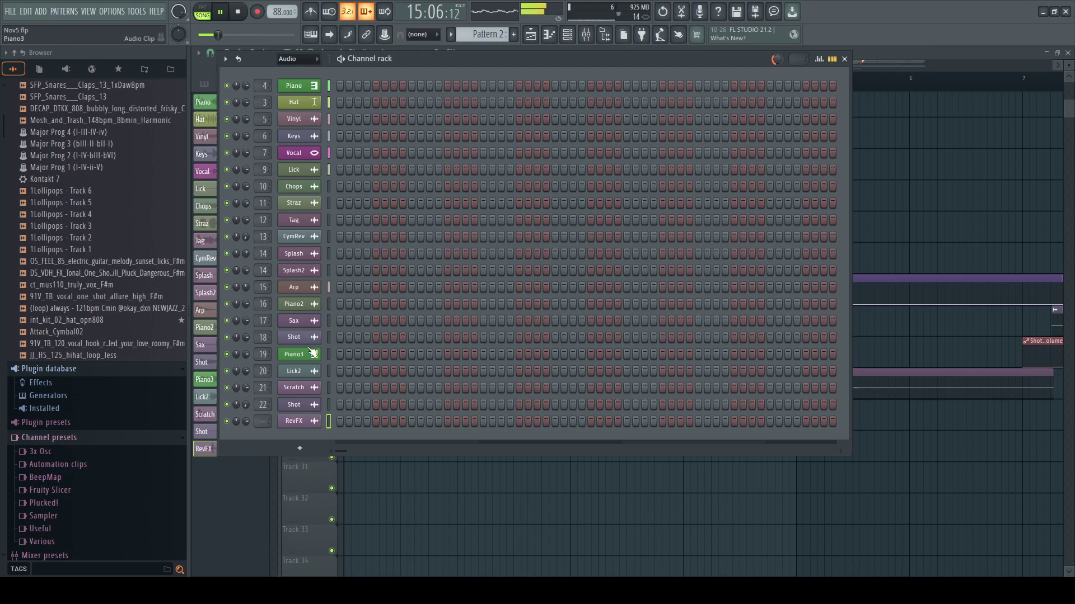
- Route RevFX to mixer insert 23, load Fruity Free Filter with the Telephone BandPass preset and adjust its mix level
left_click(308, 421)
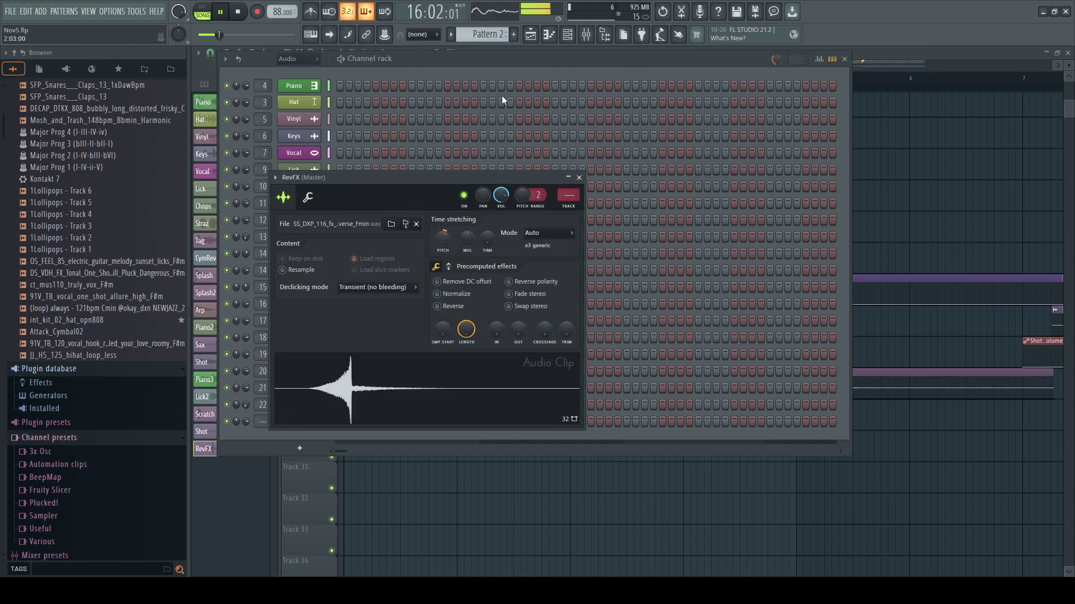
left_click(567, 34)
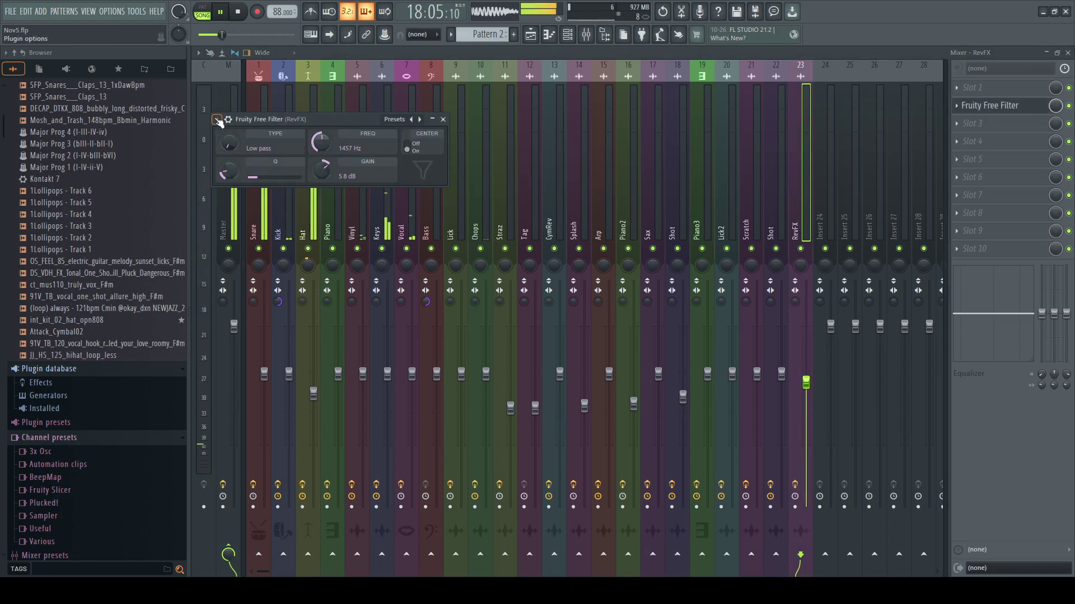
left_click(347, 234)
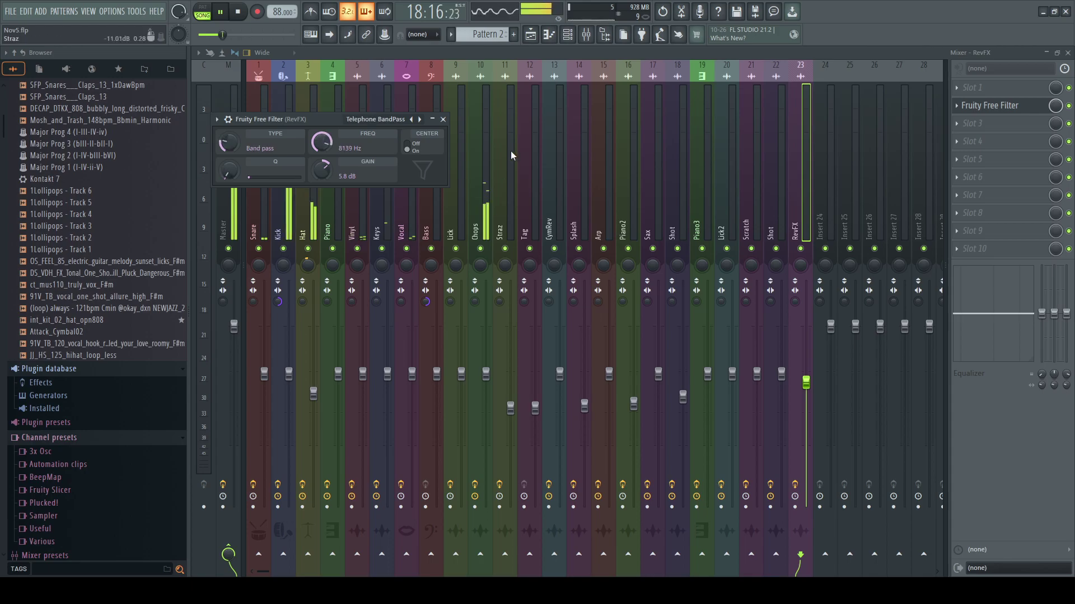
left_click_drag(1059, 109, 1057, 147)
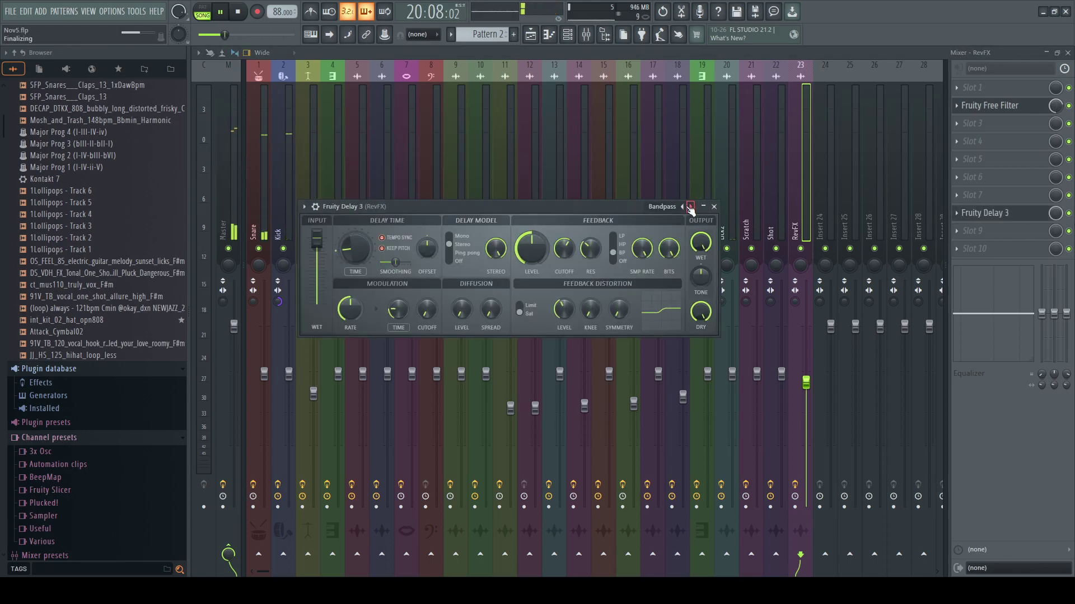
- Set Fruity Delay 3 on RevFX to the Diffused preset, adjust its mix level and play from bar 4
left_click(690, 206)
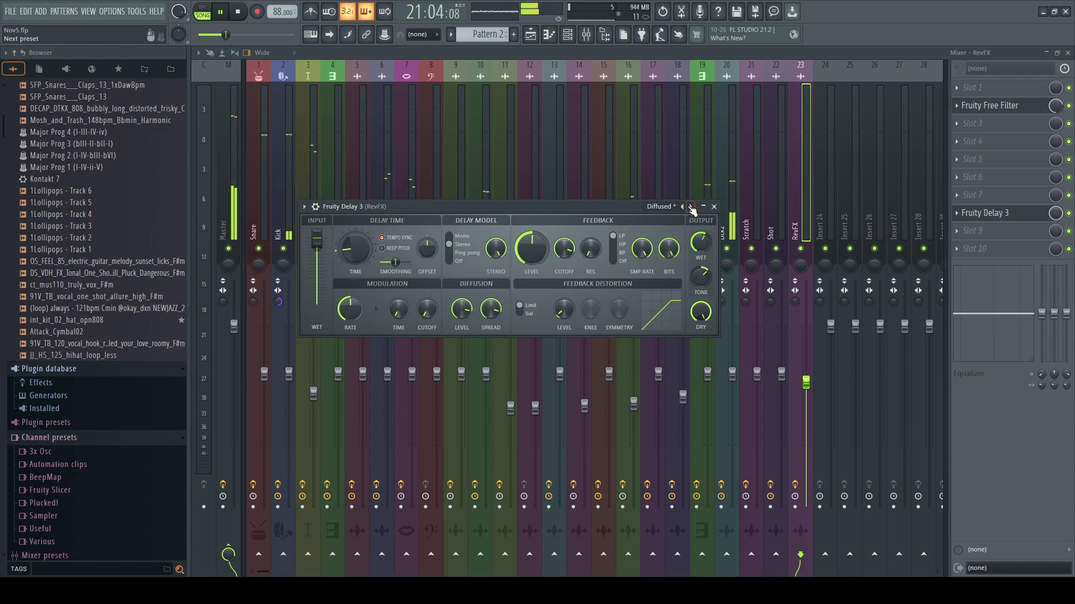
left_click(1053, 214)
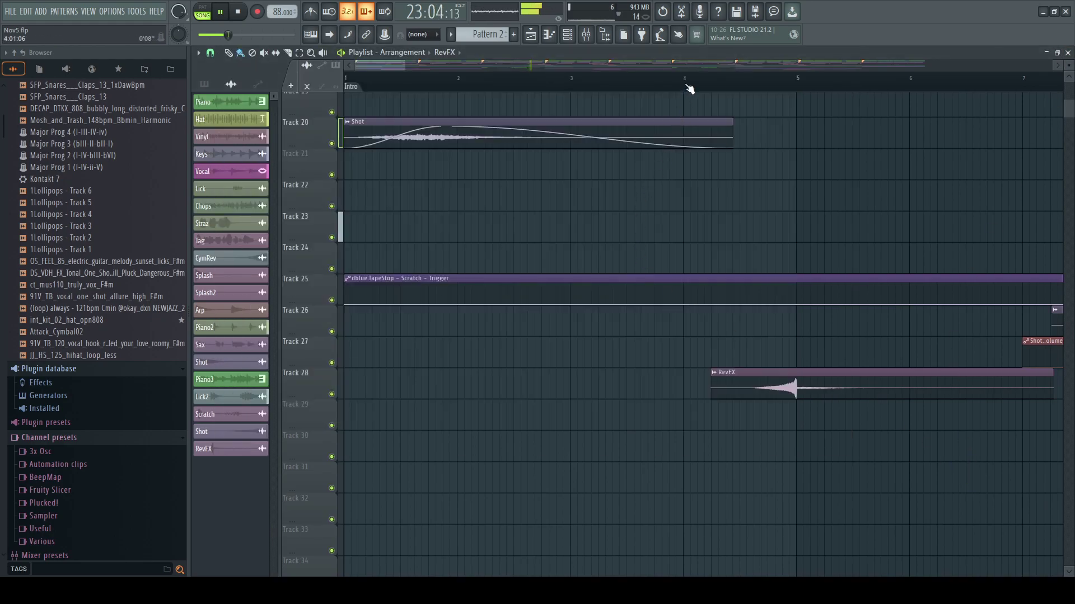
left_click(689, 79)
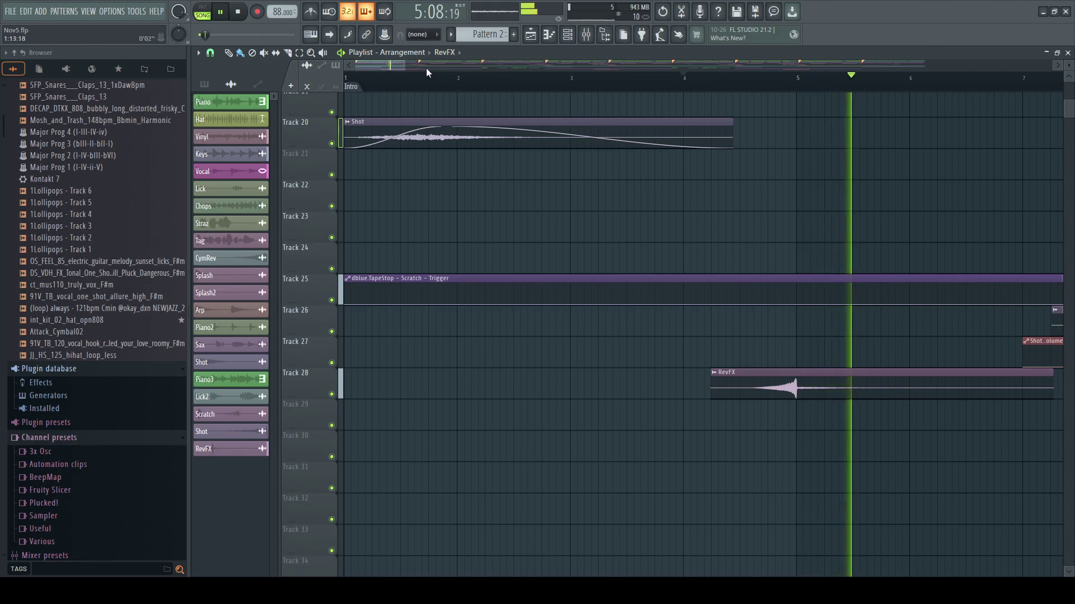
- Place copies of the RevFX clip on Track 28 around bars 20, 44 and 68
left_click_drag(407, 64, 430, 119)
left_click_drag(590, 372, 602, 400)
left_click(240, 53)
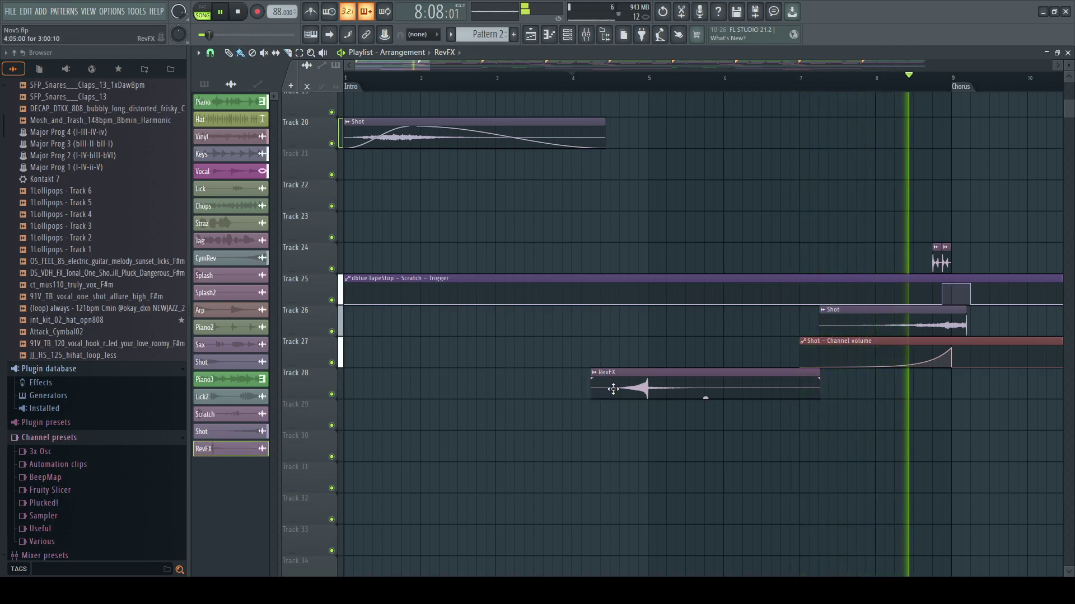
left_click_drag(430, 64, 555, 179)
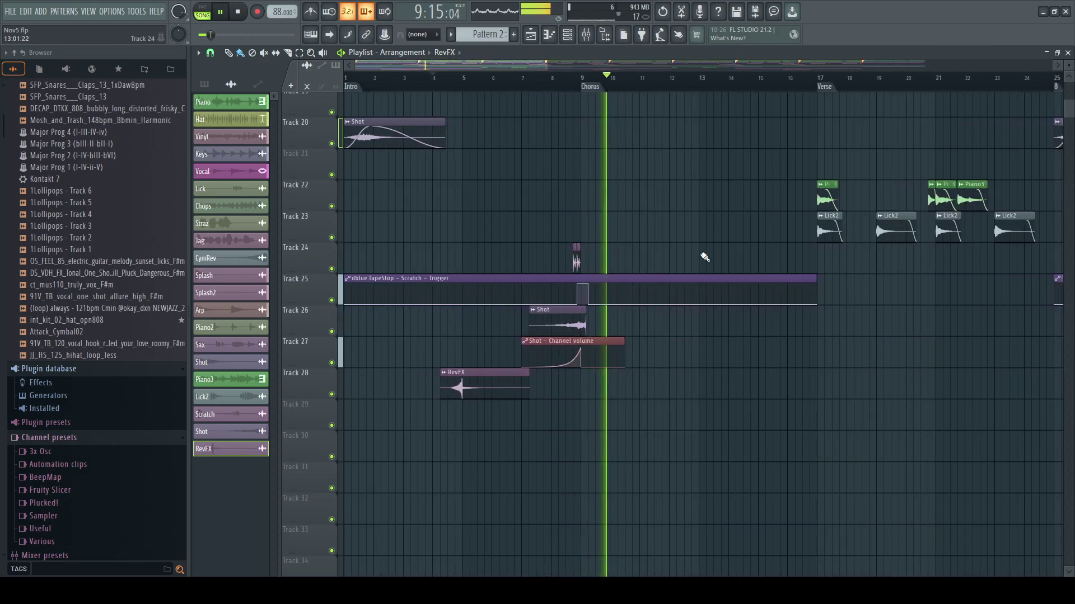
left_click(921, 386)
left_click_drag(523, 67, 681, 132)
left_click(682, 132)
right_click(683, 133)
left_click_drag(681, 66, 883, 112)
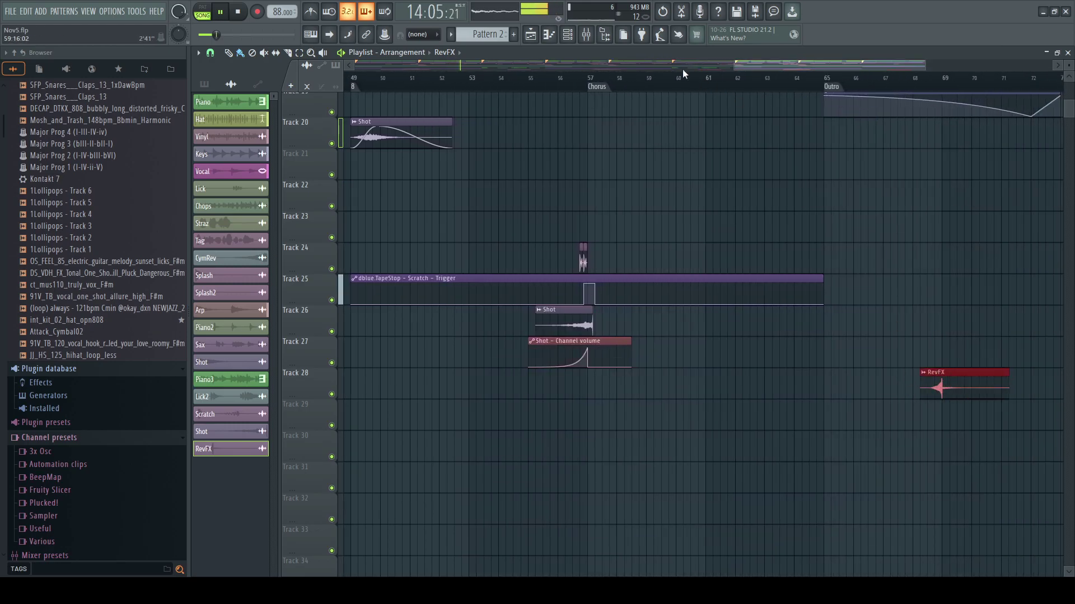
left_click_drag(736, 67, 291, 58)
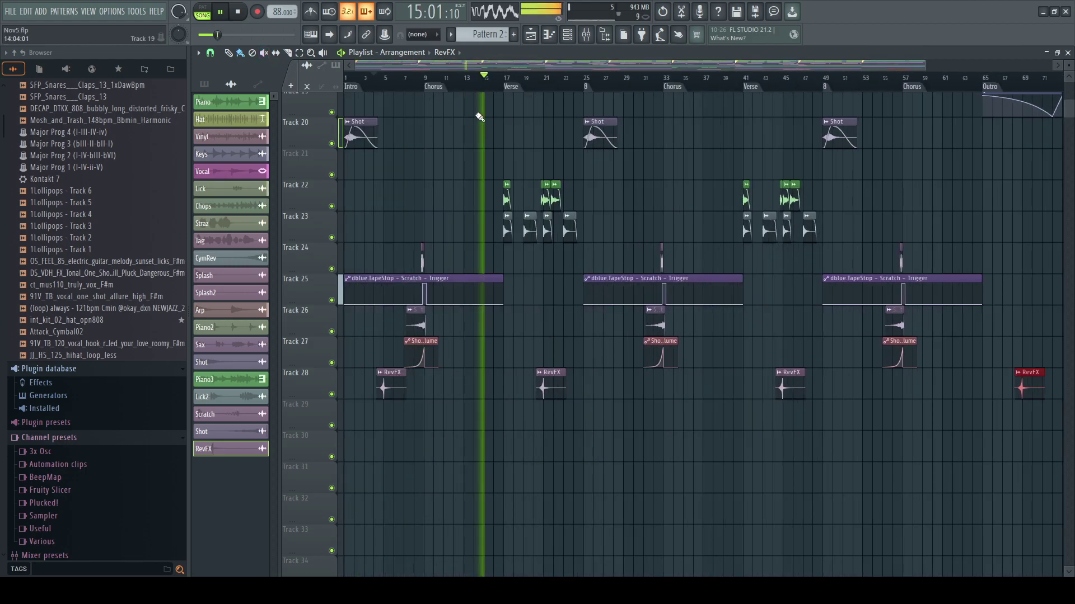
- Add Fruity parametric EQ 2 to the RevFX mixer insert and cut the low end with band 1 at about 213 Hz
left_click(588, 35)
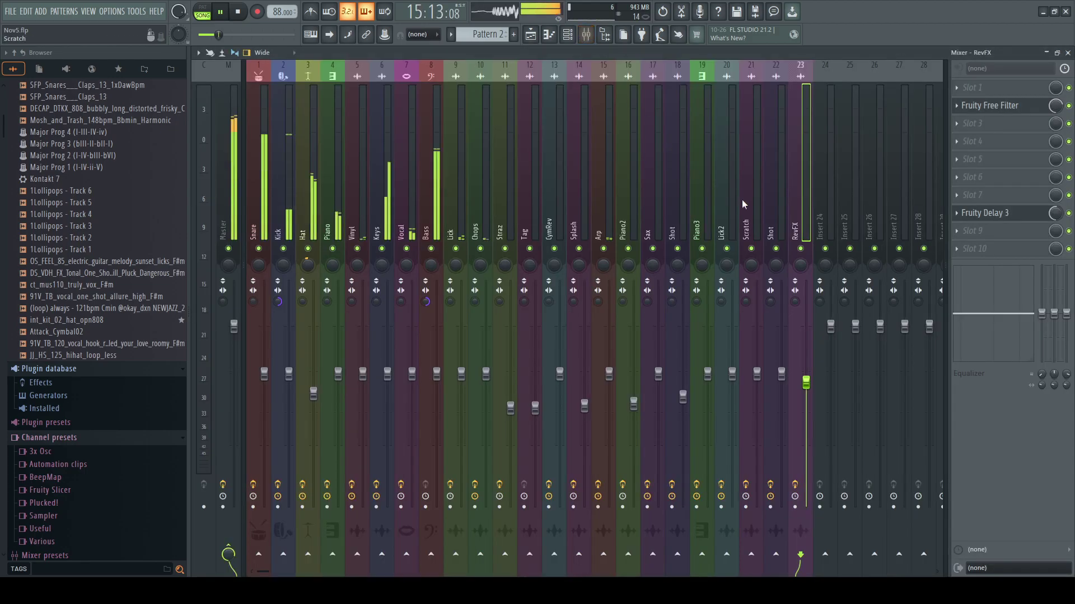
left_click(805, 200)
left_click(977, 177)
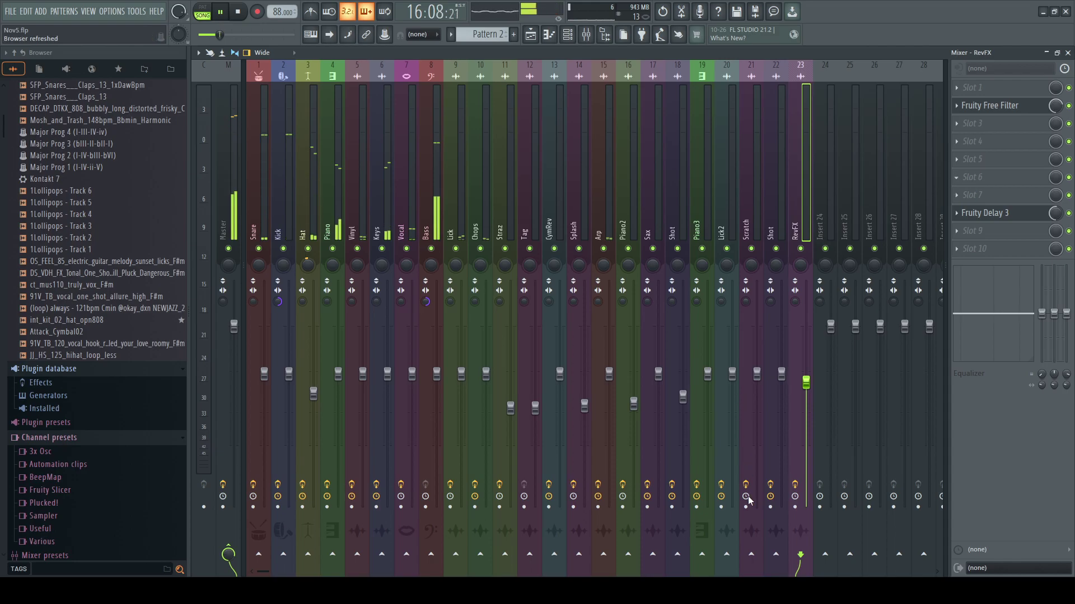
left_click_drag(322, 272, 377, 339)
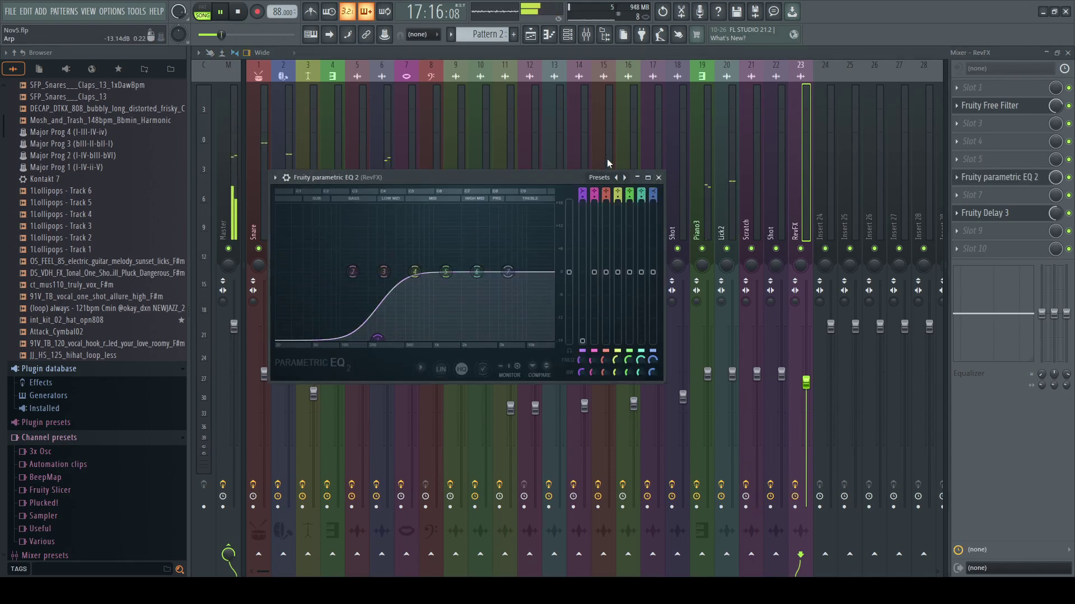
left_click_drag(374, 338, 372, 338)
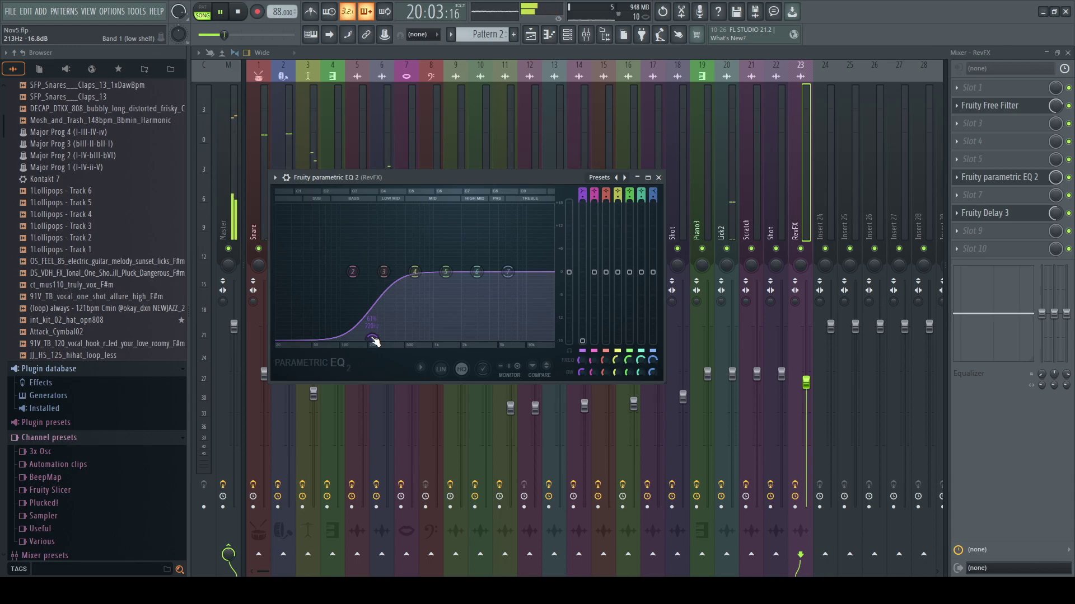
mouse_move(375, 340)
left_mouse_down()
mouse_move(390, 338)
mouse_move(375, 338)
left_mouse_up()
left_click(1067, 53)
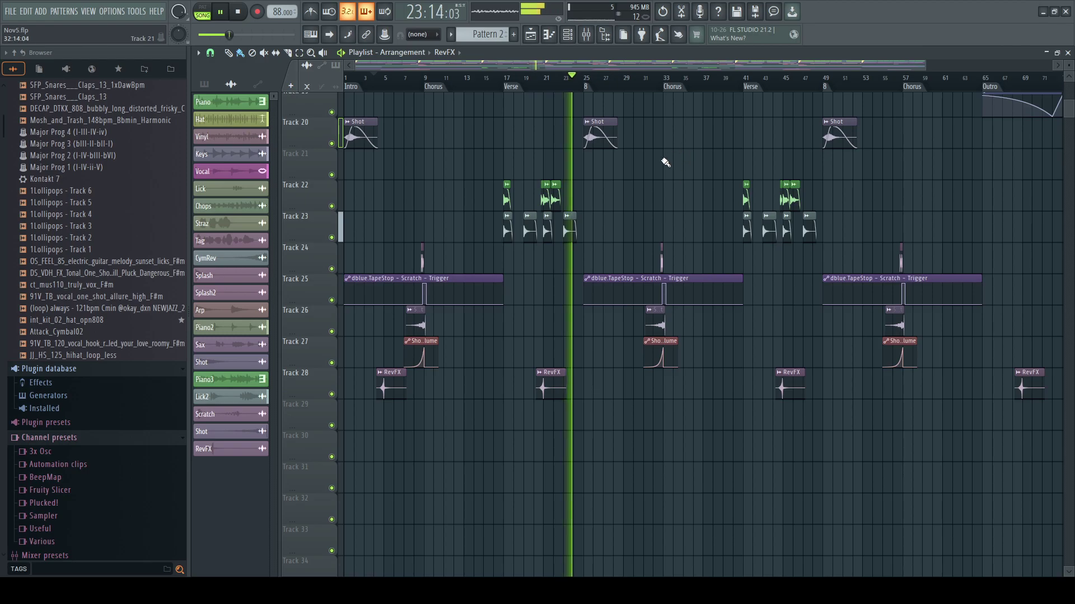
- Review all playlist tracks of the arrangement during playback, from Track 1 down to the RevFX clips
scroll(636, 240, "up", 10)
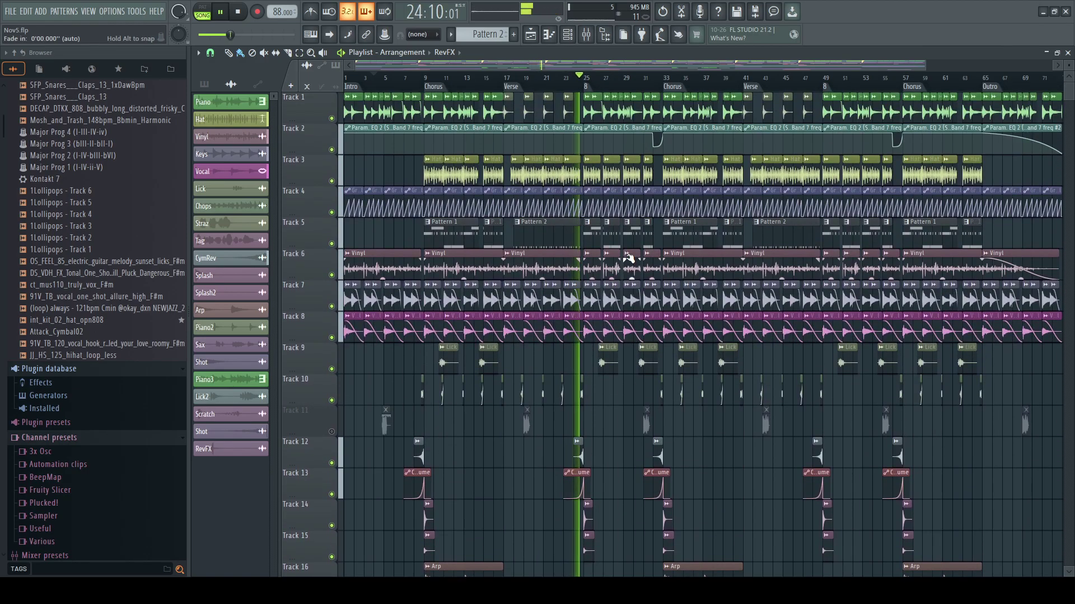
scroll(630, 256, "down", 5)
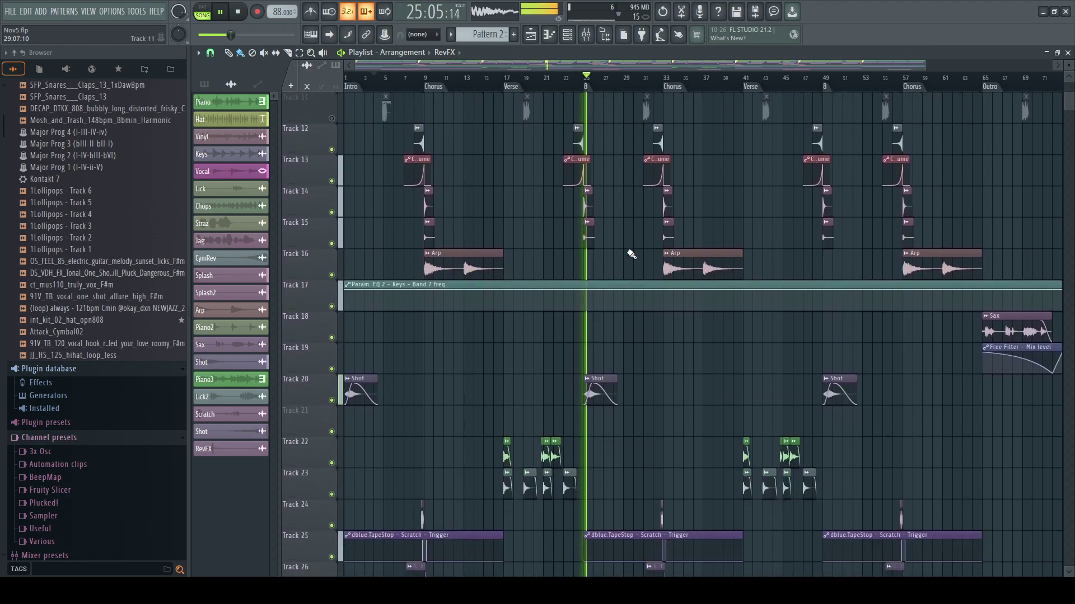
scroll(631, 255, "down", 5)
scroll(631, 249, "down", 1)
scroll(643, 288, "up", 3)
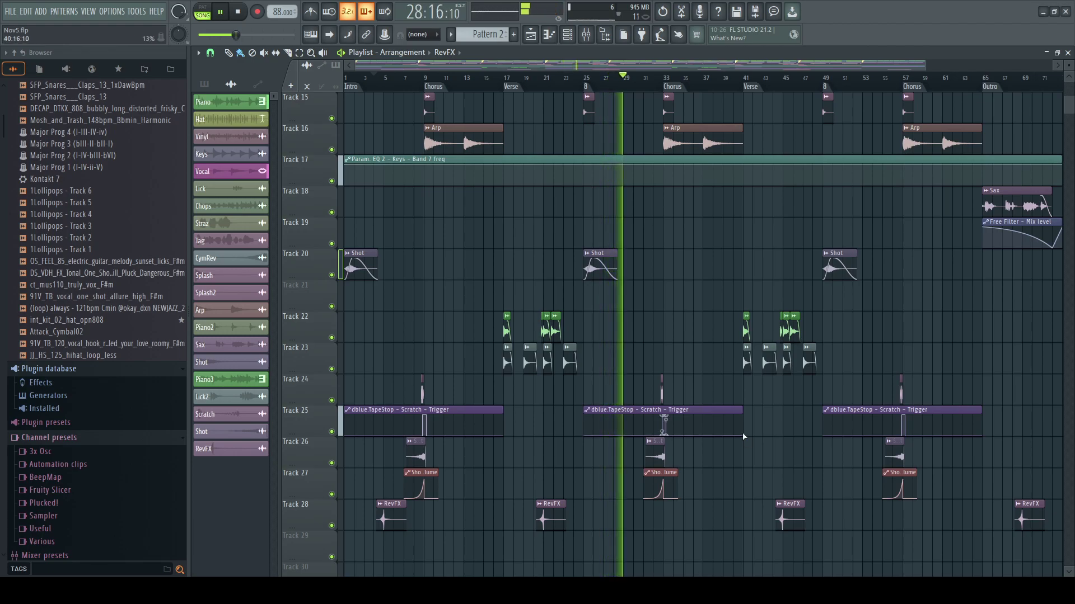
left_click_drag(924, 62, 939, 62)
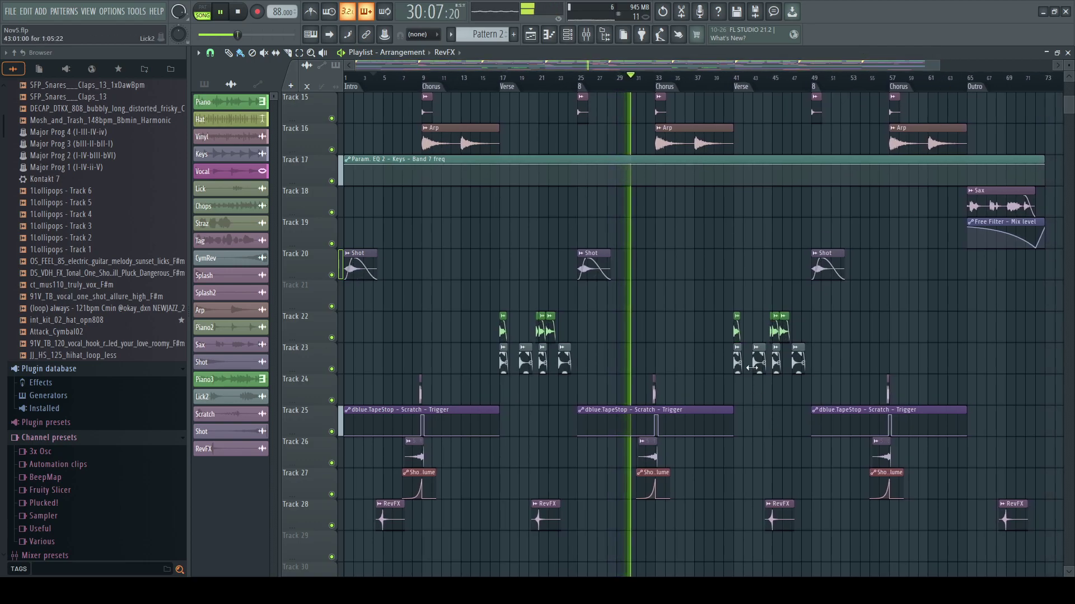
scroll(724, 401, "up", 5)
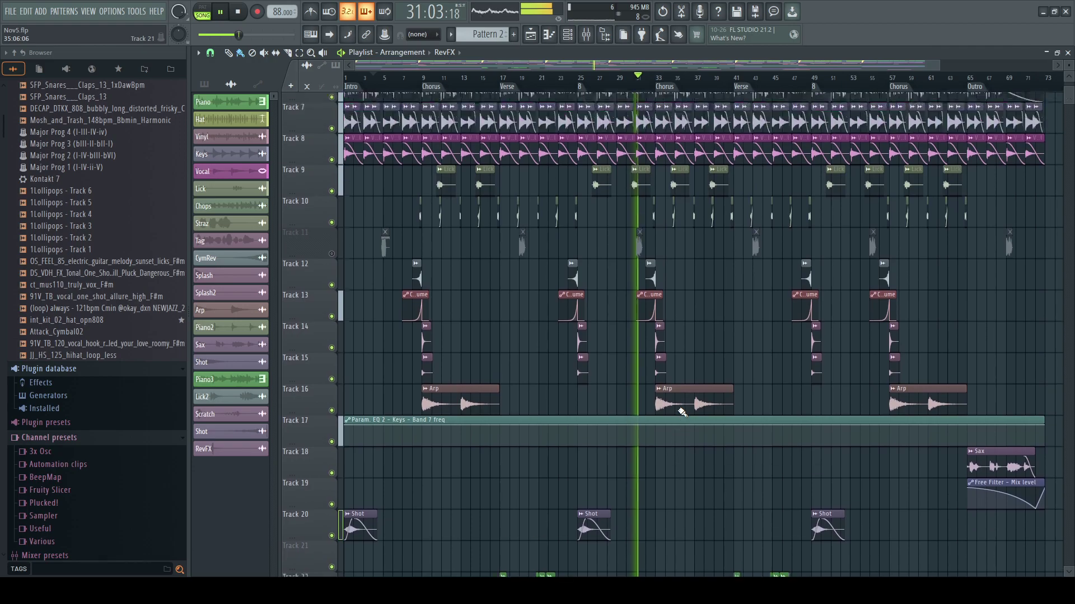
scroll(682, 413, "up", 4)
- Display all channels in the channel rack and look through the complete list down to RevFX
left_click(570, 37)
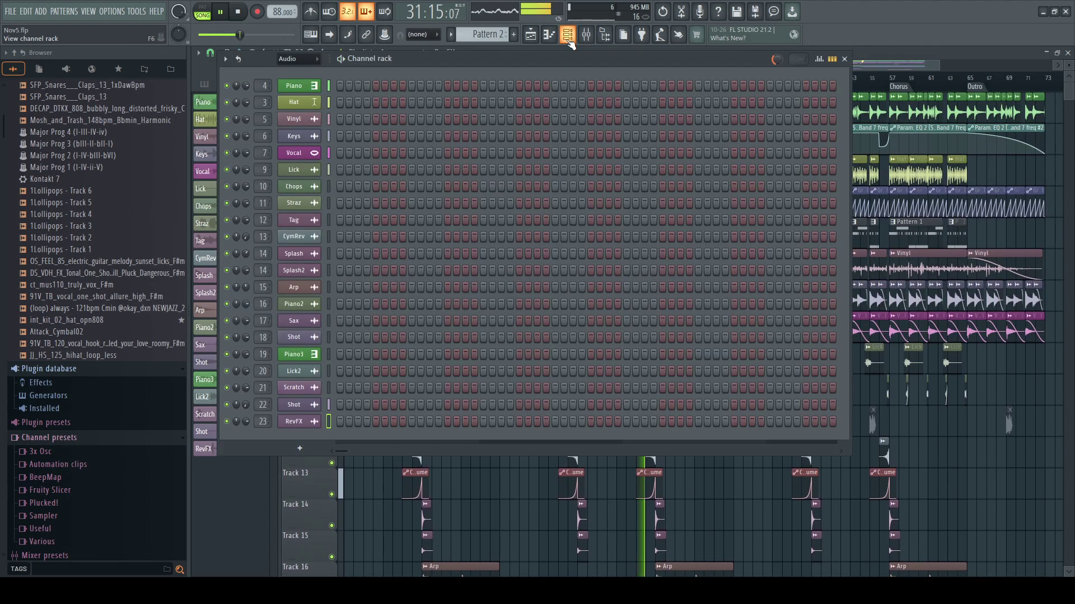
left_click(303, 59)
left_click(311, 73)
left_click_drag(412, 69, 452, 53)
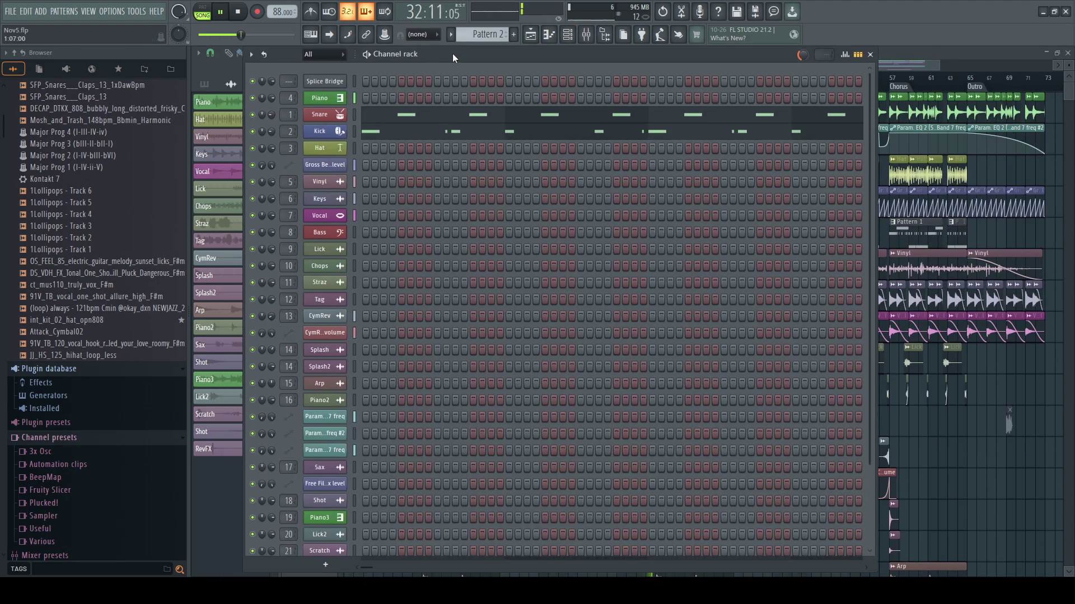
scroll(867, 256, "down", 5)
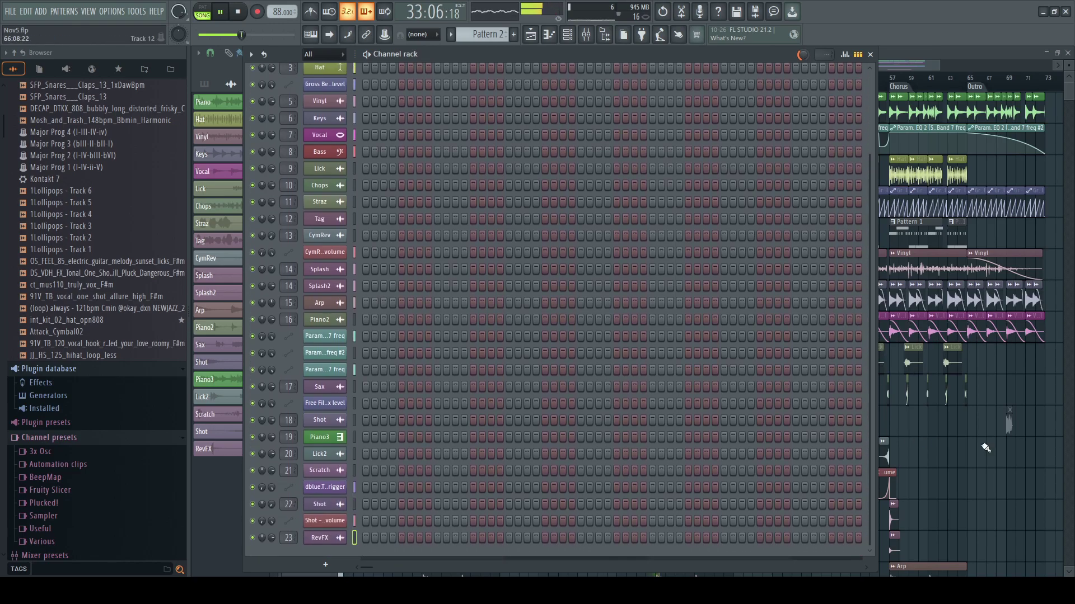
key("F6")
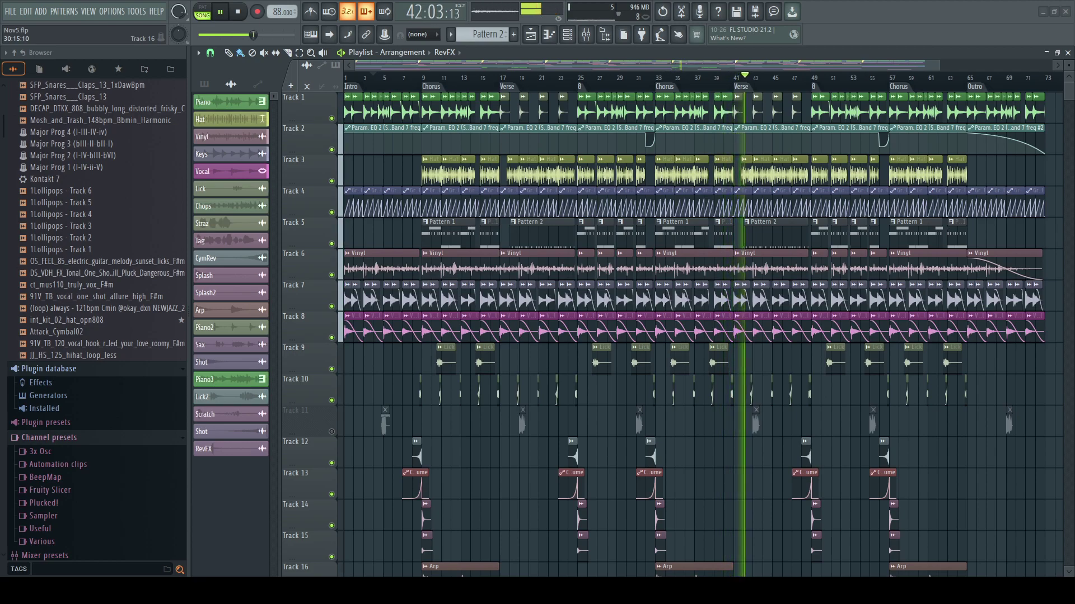
- Place the 91V_TB vocal one-shot "wait" sample on Track 29 at bar 17 and rename its channel Vocal2
left_click_drag(1042, 453, 504, 409)
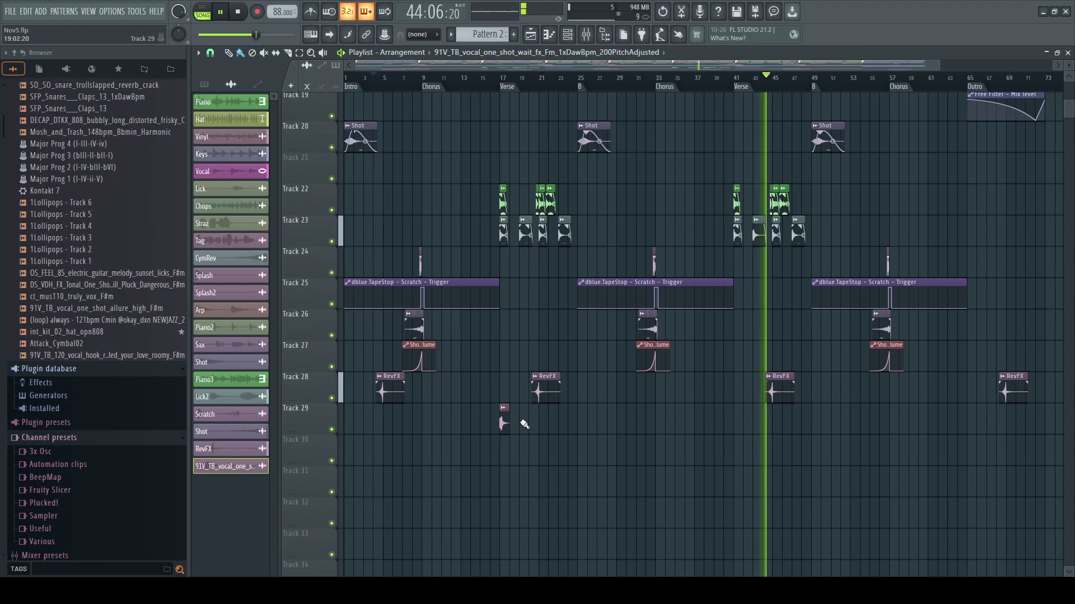
key("F6")
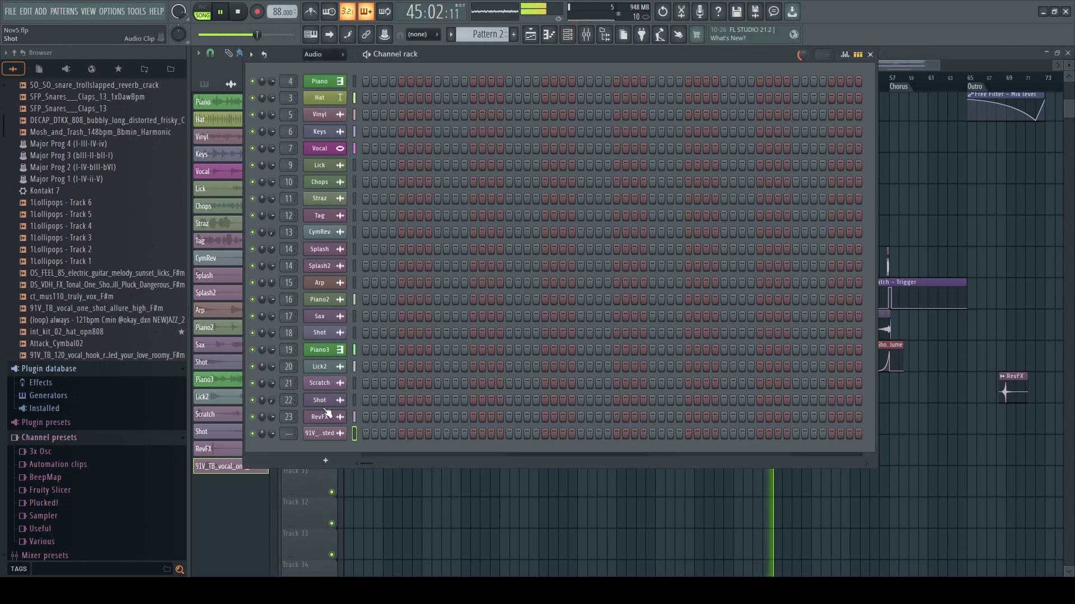
left_click(402, 485)
left_click(348, 454)
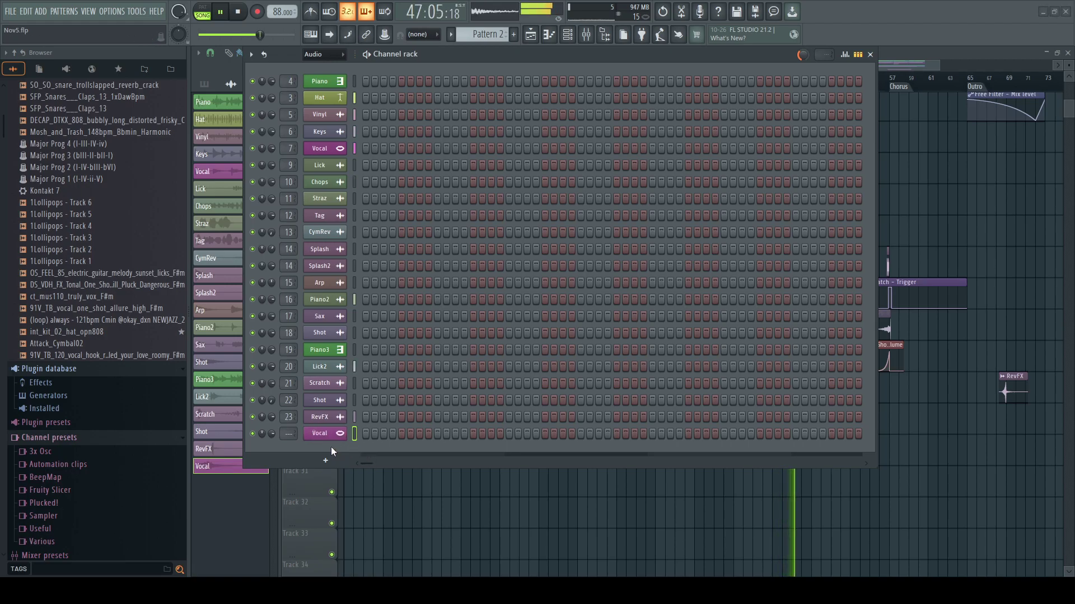
left_click(341, 434)
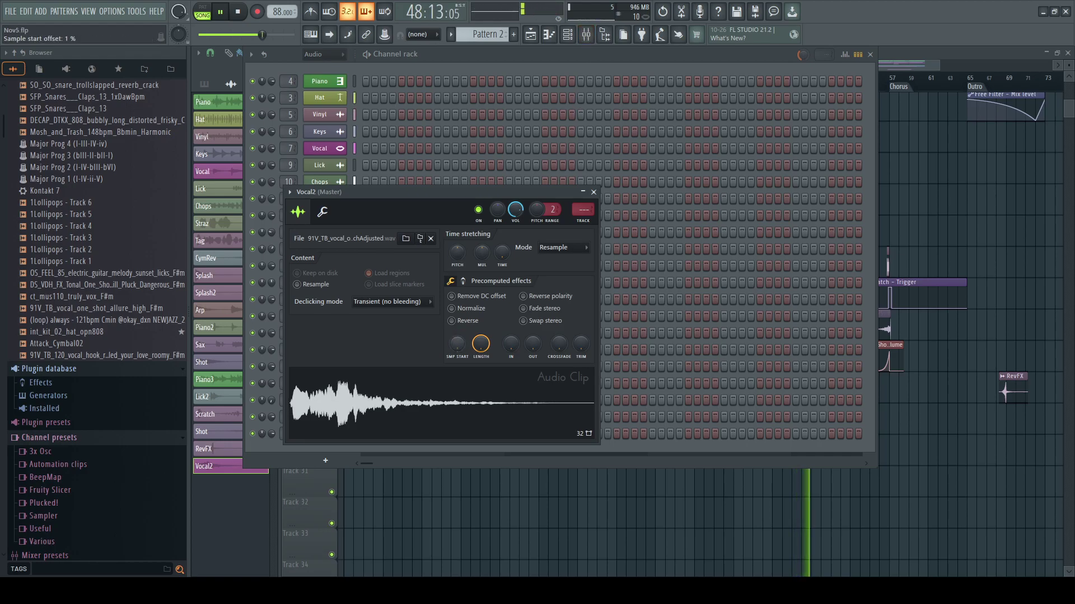
- Route Vocal2 to mixer insert 24 with Fruity Free Filter and a low-cut Fruity parametric EQ 2, and copy its clip to bar 41
key("F9")
left_click(820, 217)
key("ctrl+l")
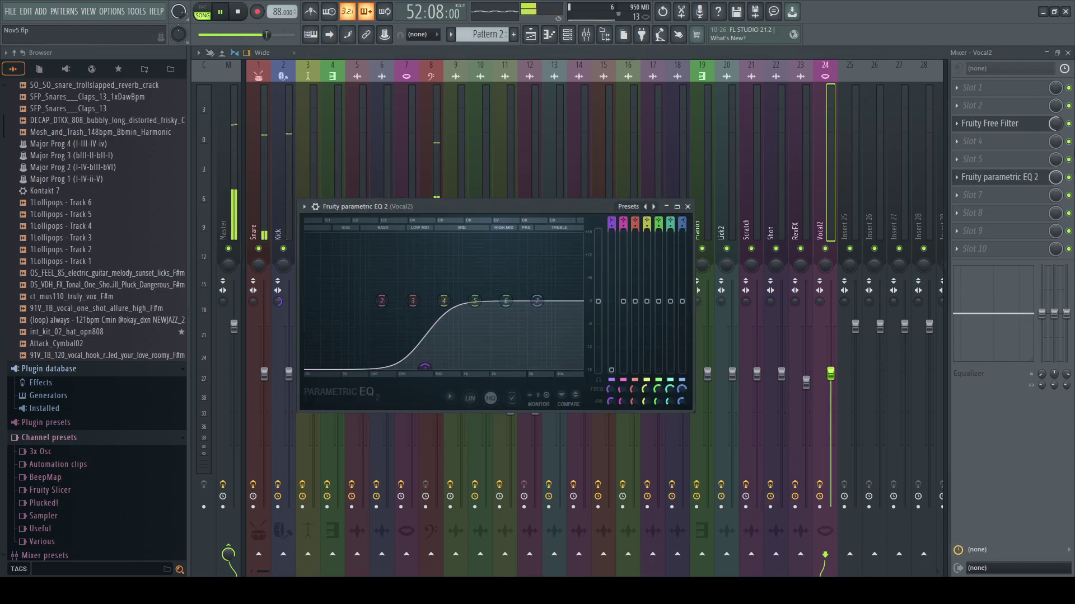
left_click(1066, 54)
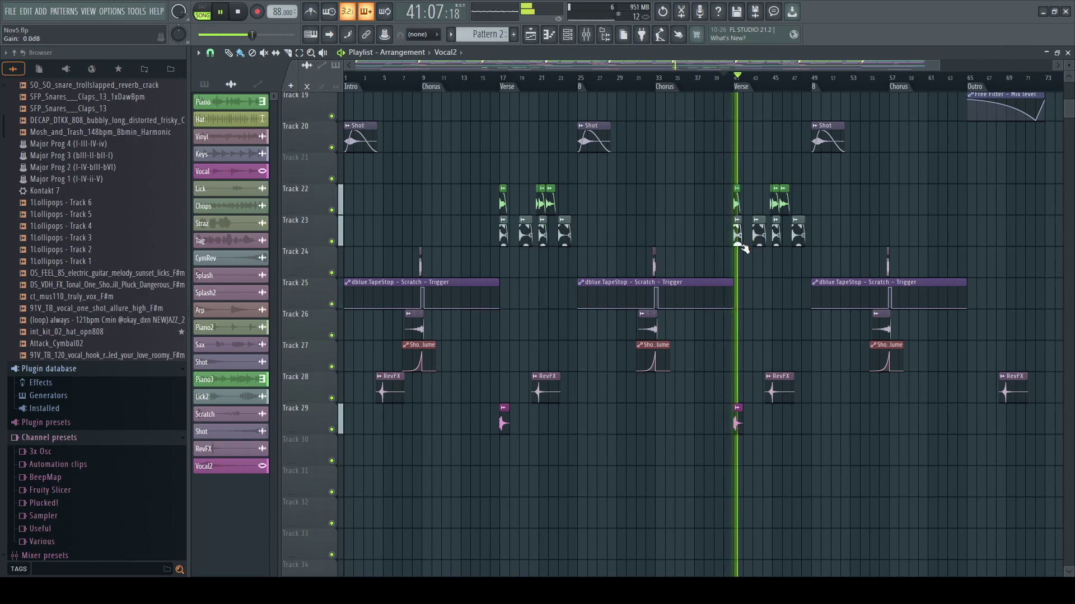
- Set Vocal2's mixer volume to 73% and adjust its stereo separation, comparing it with the original Vocal insert
key("F9")
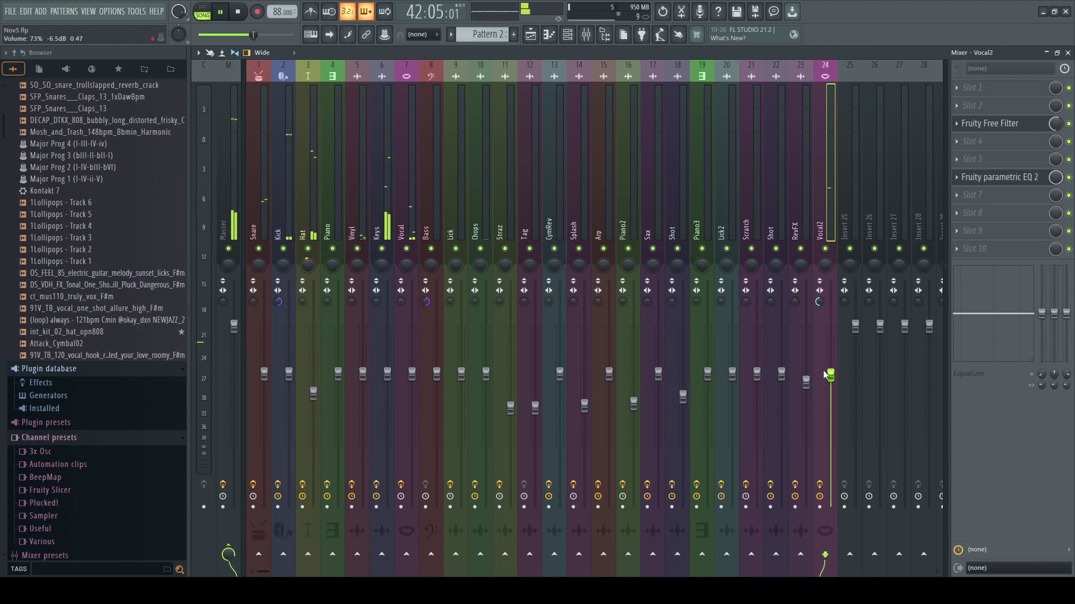
left_click(529, 185)
left_click(411, 160)
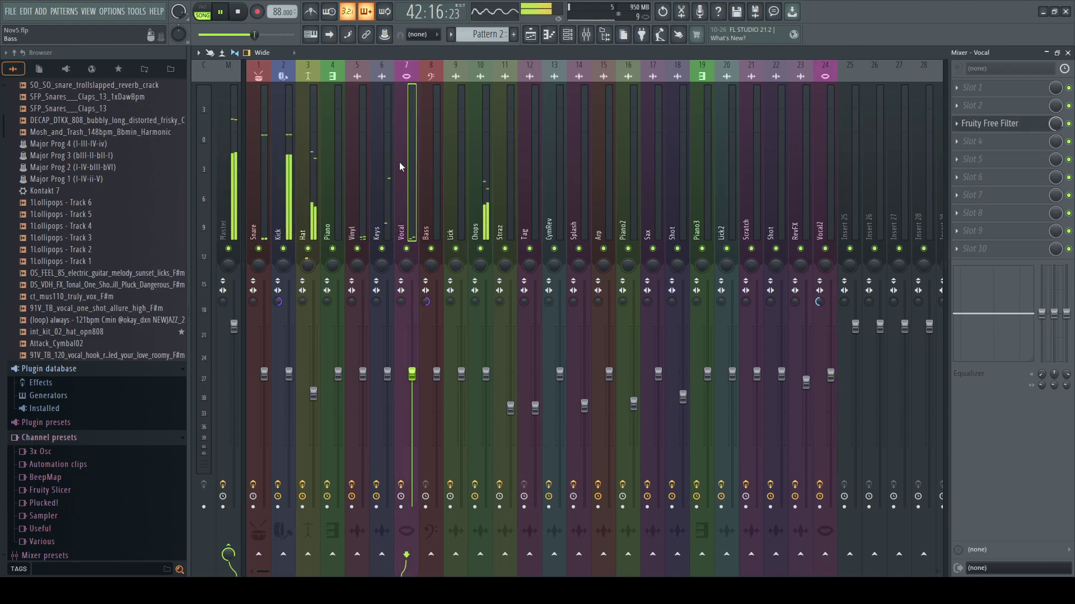
left_click(258, 168)
- Adjust Lick2's panning slightly and raise the RevFX fader in the mixer
left_click_drag(727, 271, 727, 265)
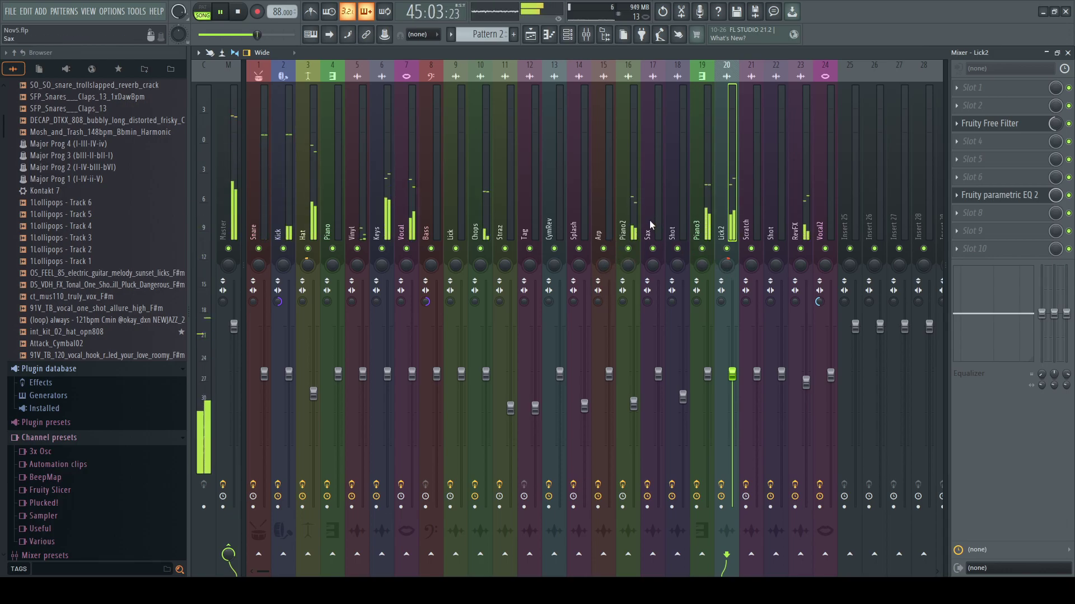
left_click_drag(812, 382, 812, 376)
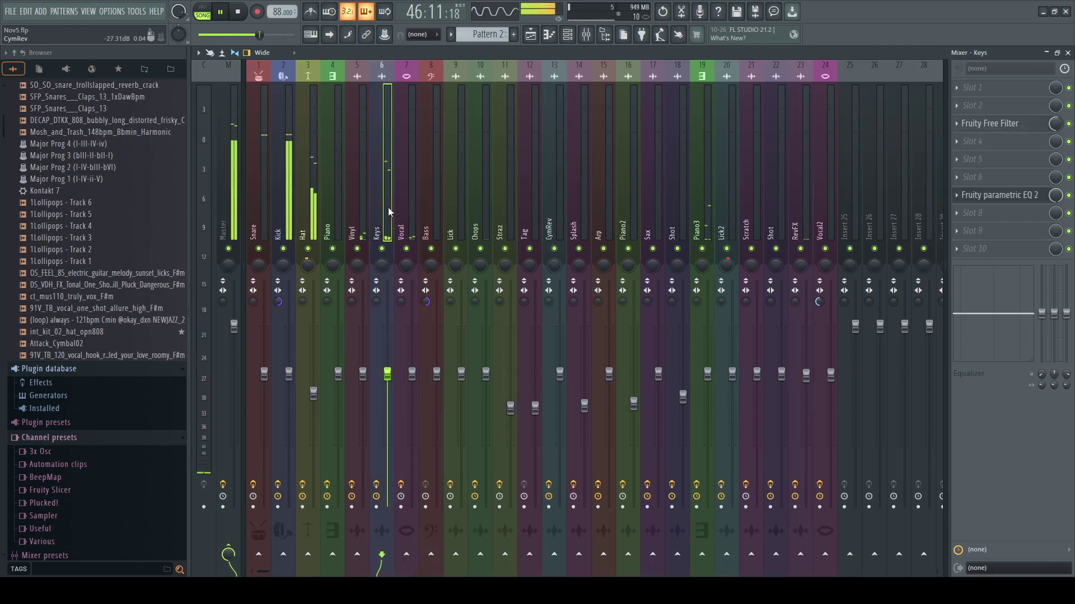
left_click(1067, 52)
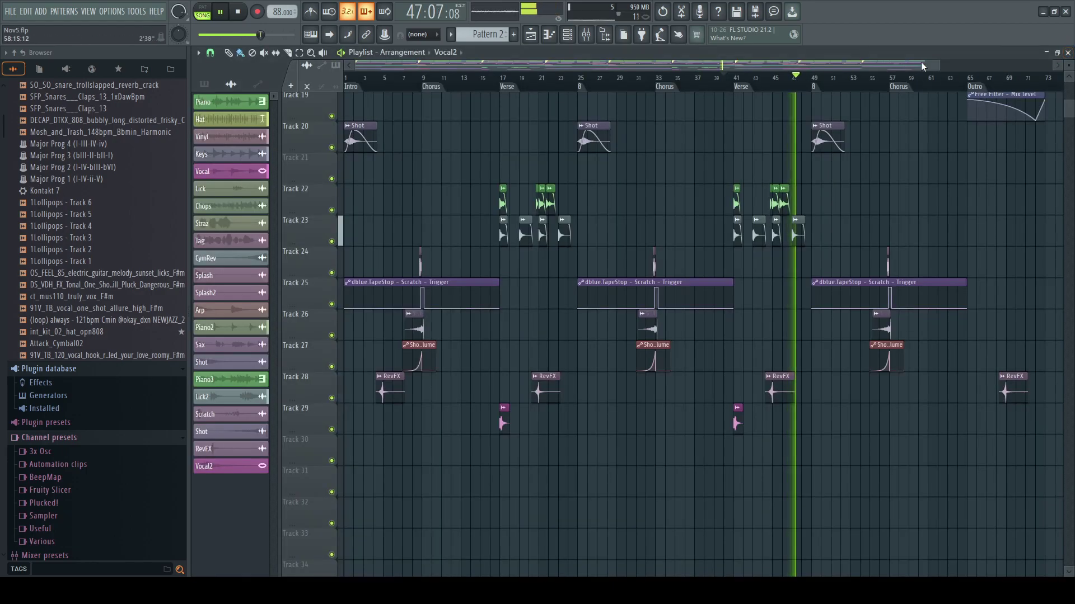
- Examine the full arrangement from Track 1 to Track 29 while it plays through the second B section
left_click_drag(939, 66, 941, 66)
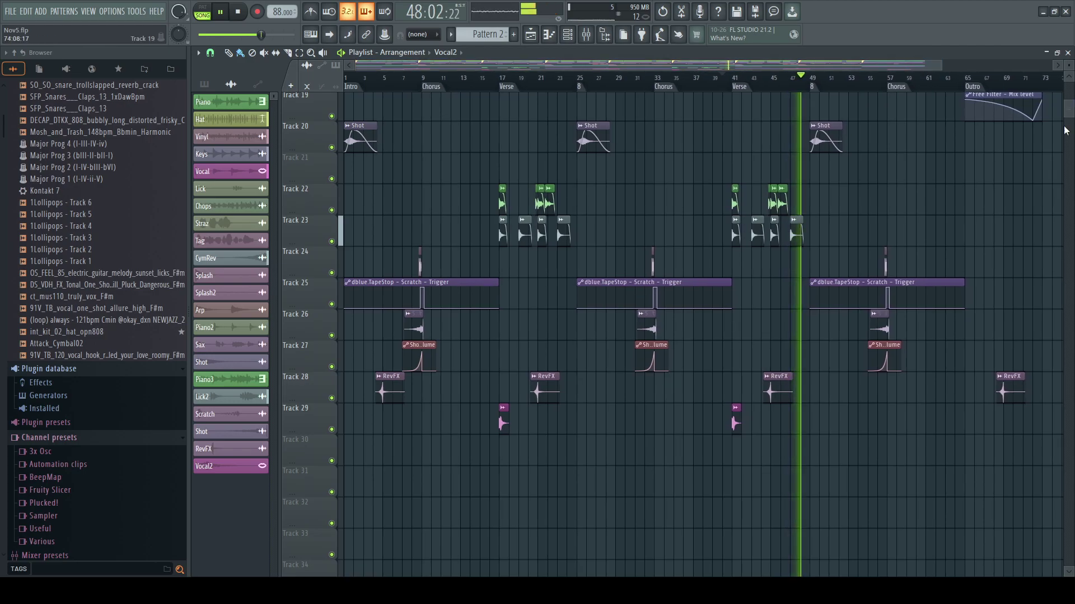
scroll(950, 281, "up", 6)
scroll(949, 284, "up", 2)
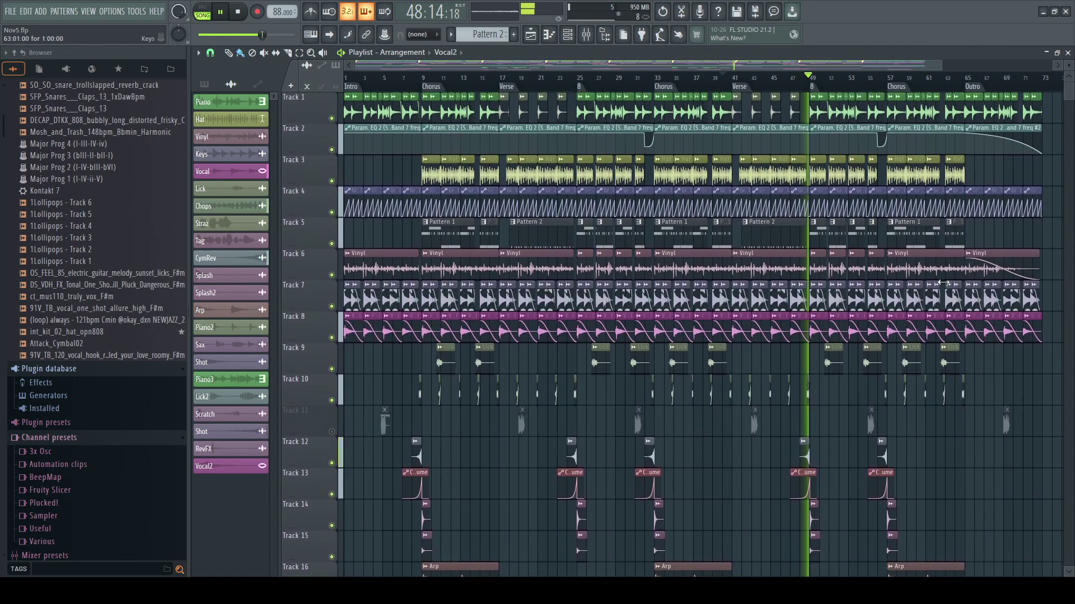
scroll(945, 282, "down", 5)
scroll(942, 287, "down", 2)
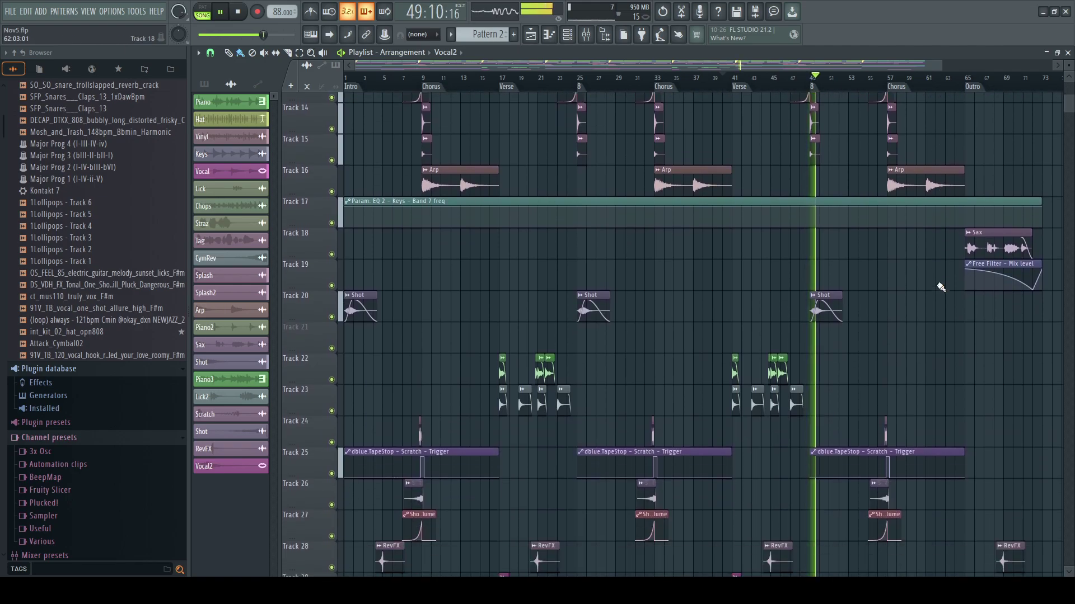
scroll(942, 345, "down", 4)
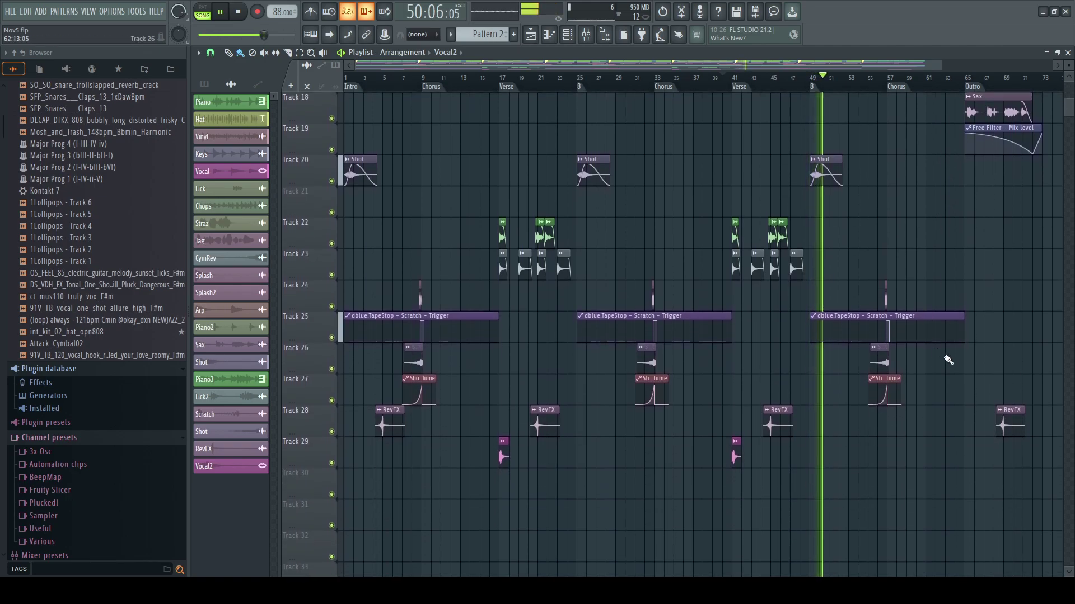
scroll(944, 350, "up", 1)
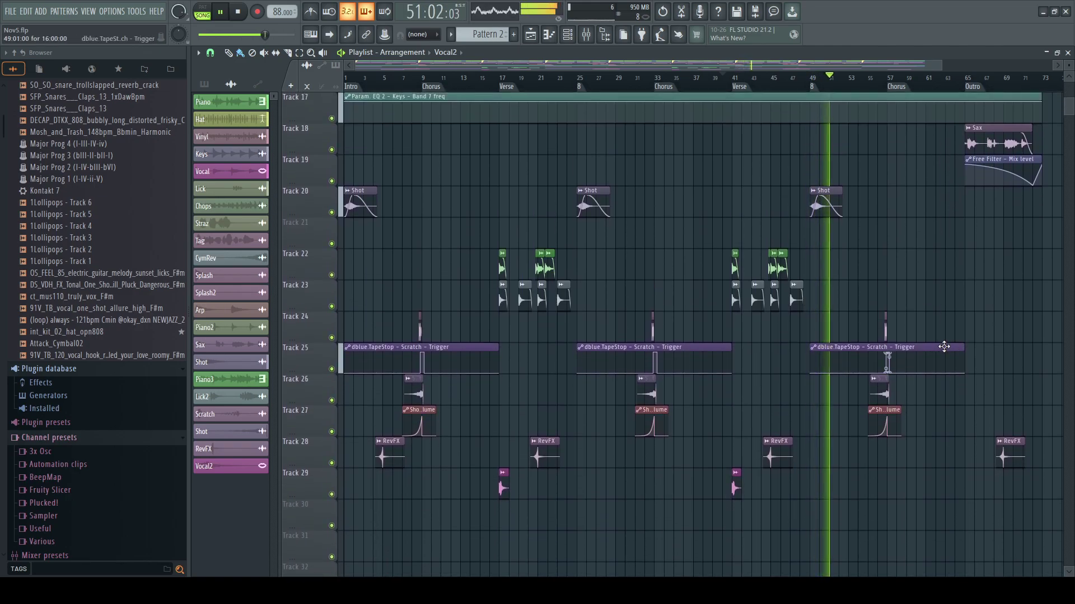
scroll(912, 347, "up", 10)
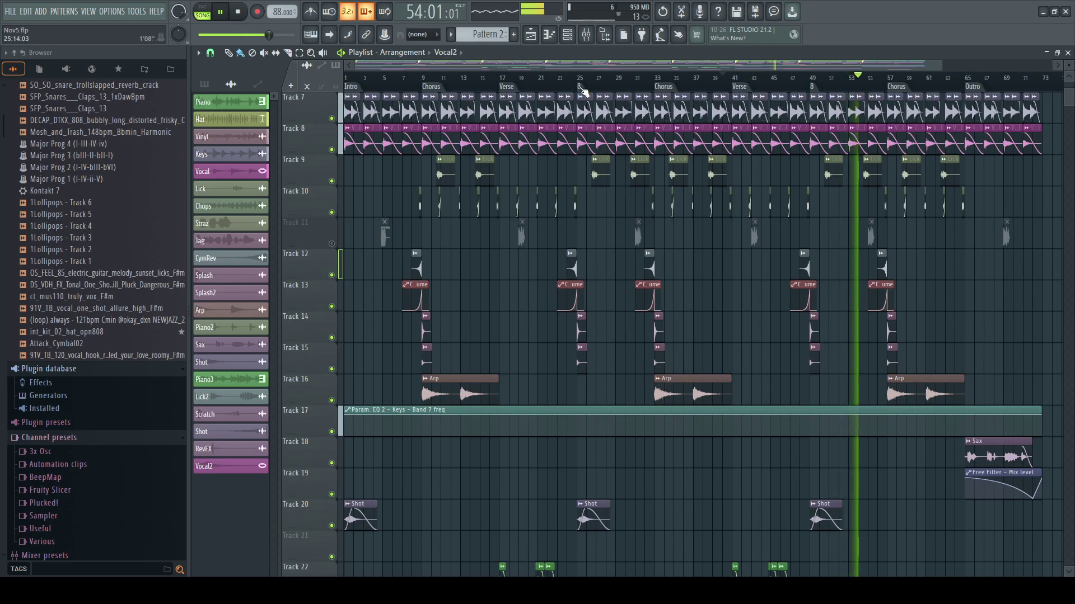
- Play from bar 51 and trim the end of the Piano clip on Track 1 just before bar 53, matching the Hat clip's end
left_click_drag(449, 69, 890, 69)
left_click_drag(1051, 68, 799, 70)
left_click(516, 79)
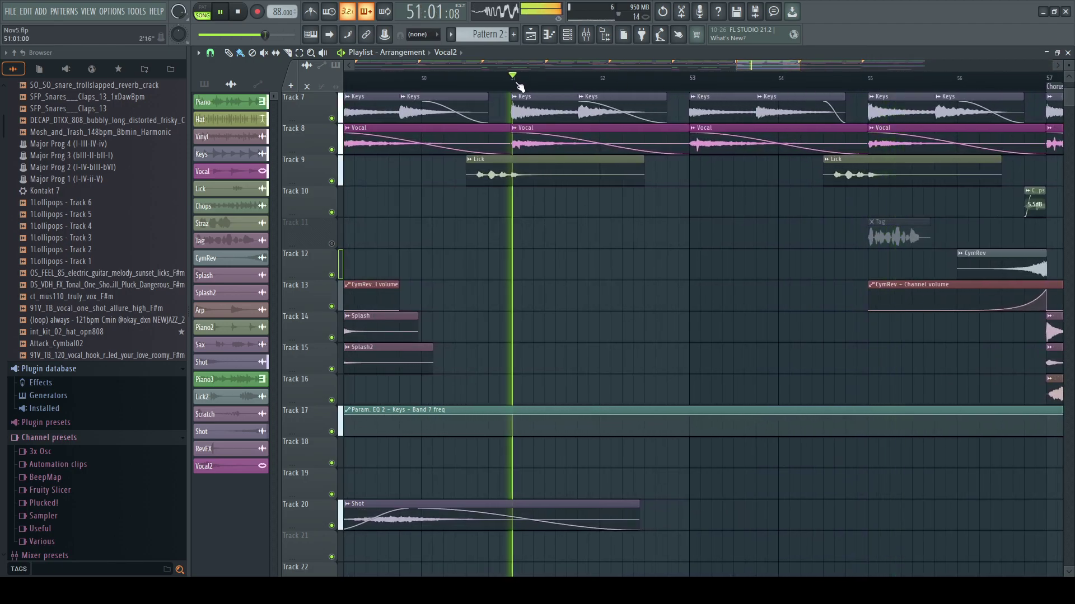
scroll(679, 229, "up", 5)
scroll(681, 232, "up", 1)
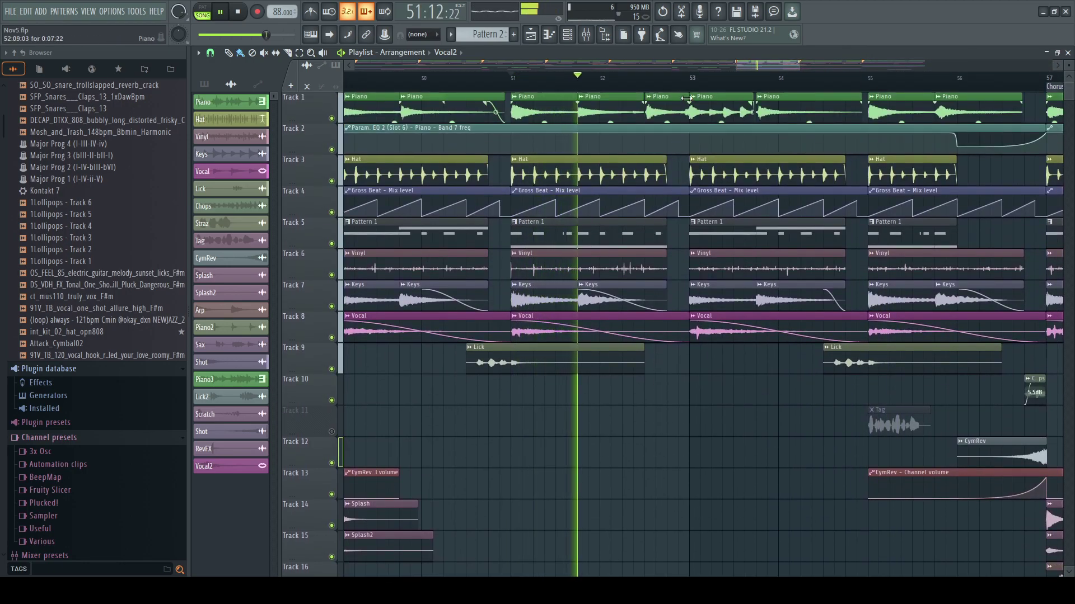
left_click_drag(678, 99, 668, 101)
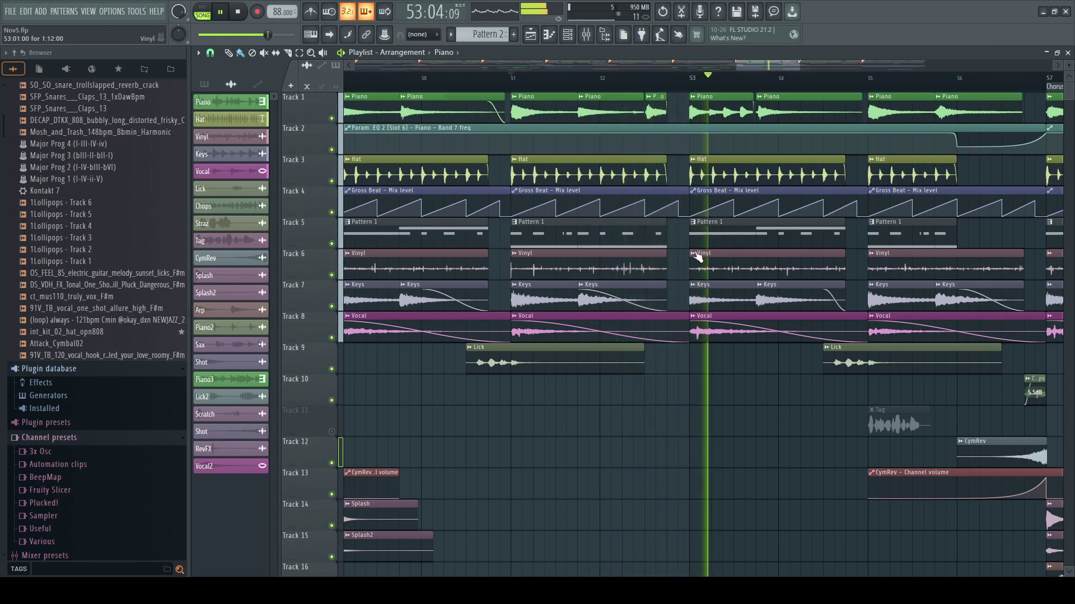
- Examine the arrangement across all sections and tracks while playing it from bar 27 through the second Chorus
scroll(681, 326, "down", 13)
scroll(681, 326, "down", 13)
scroll(690, 328, "up", 20)
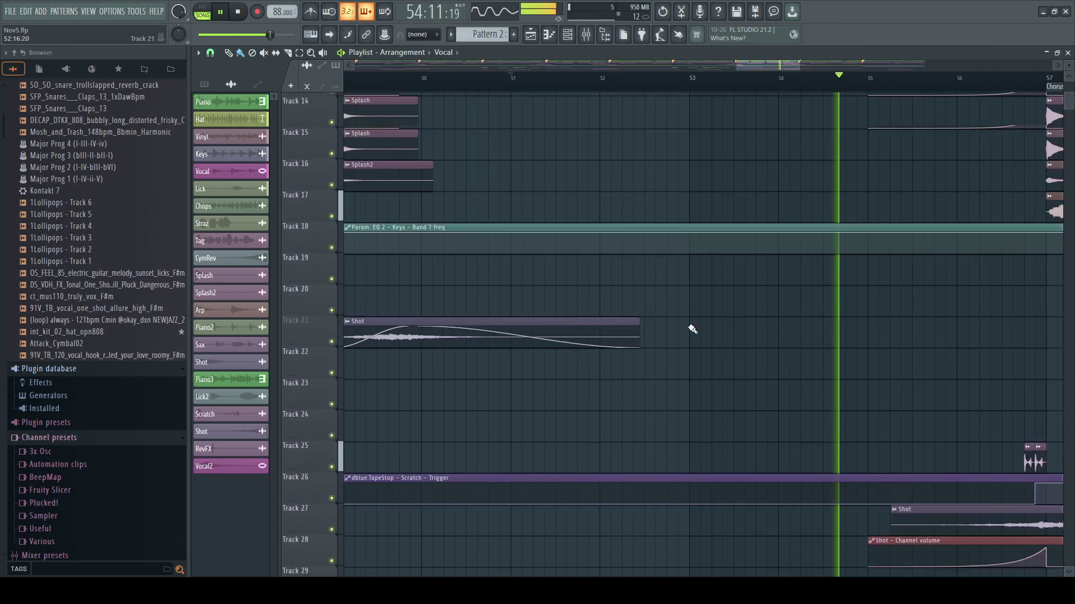
left_click(751, 66)
left_click_drag(761, 66, 572, 106)
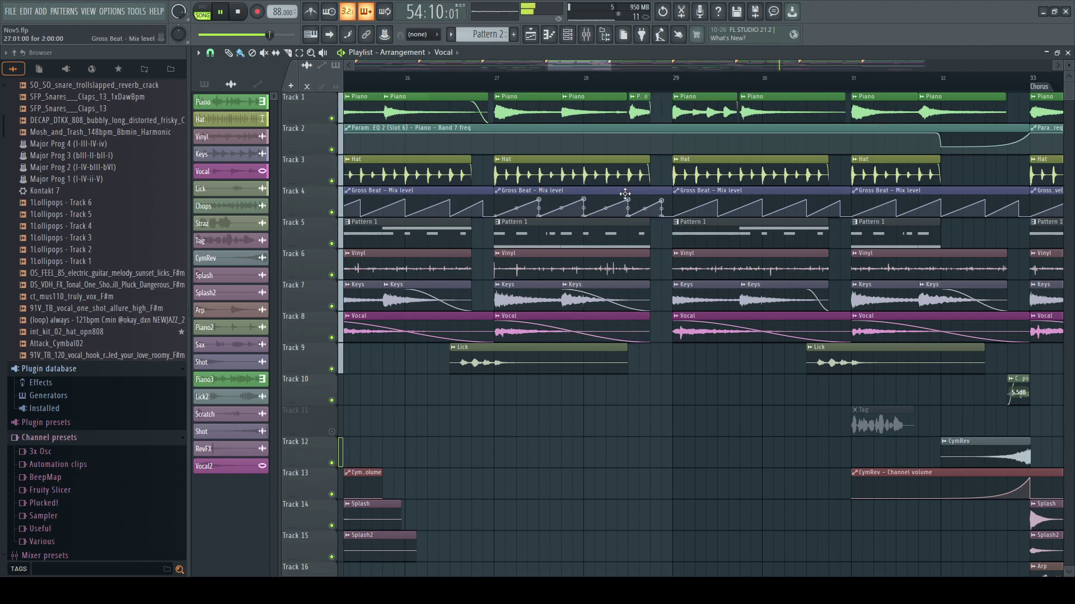
left_click(501, 87)
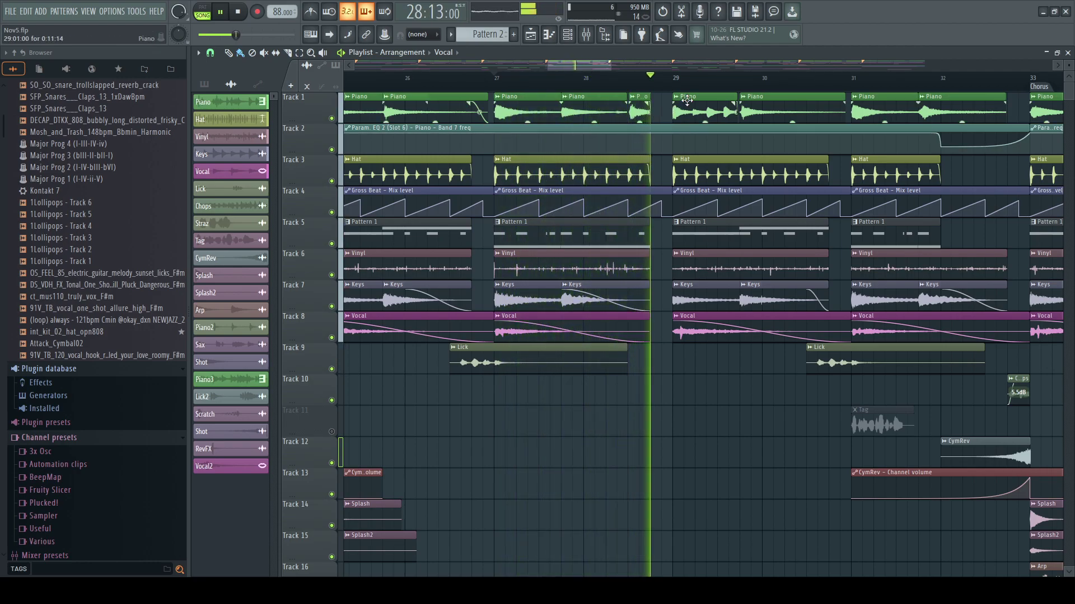
left_click_drag(615, 62, 933, 100)
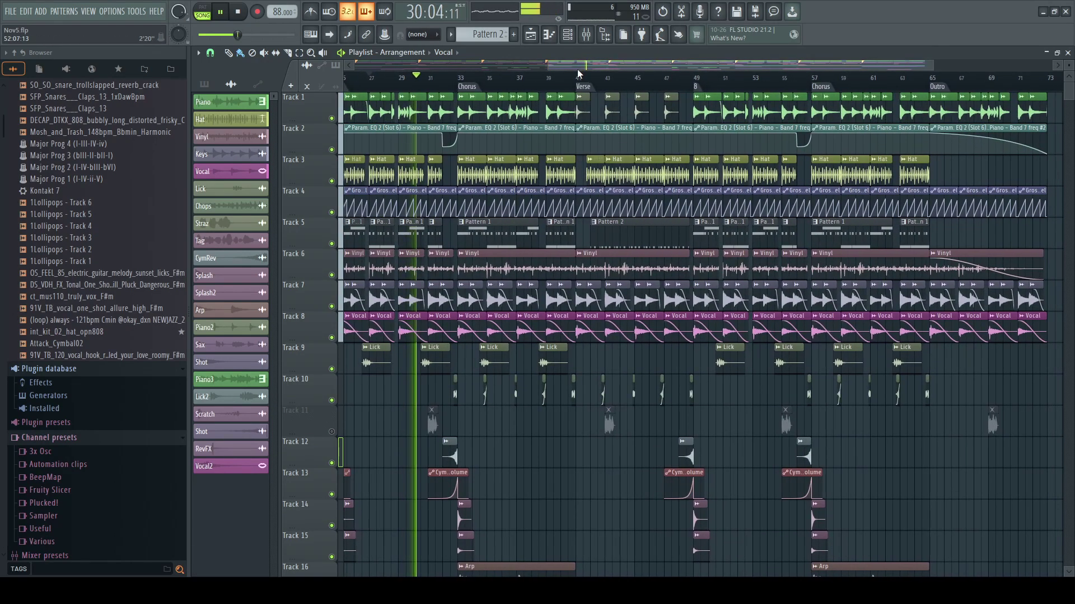
left_click_drag(546, 64, 9, 114)
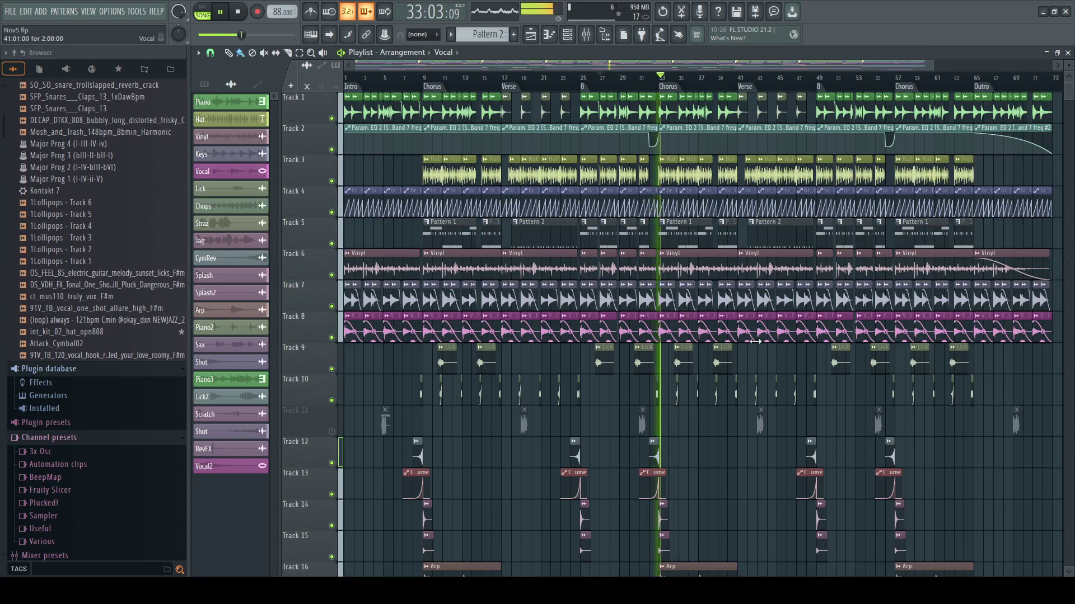
scroll(756, 348, "down", 4)
scroll(756, 347, "down", 4)
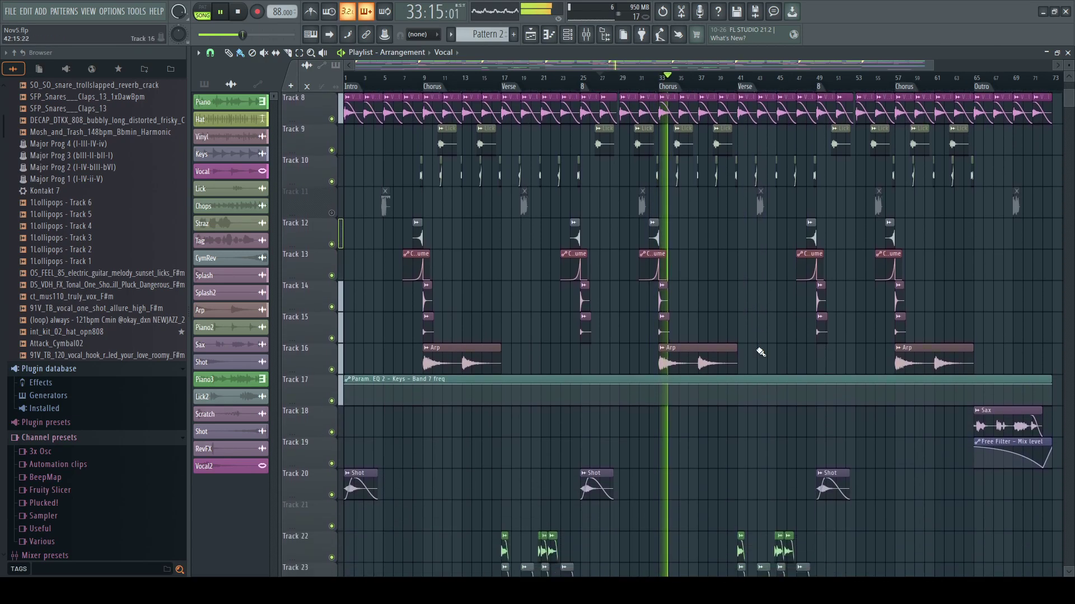
scroll(757, 347, "down", 1)
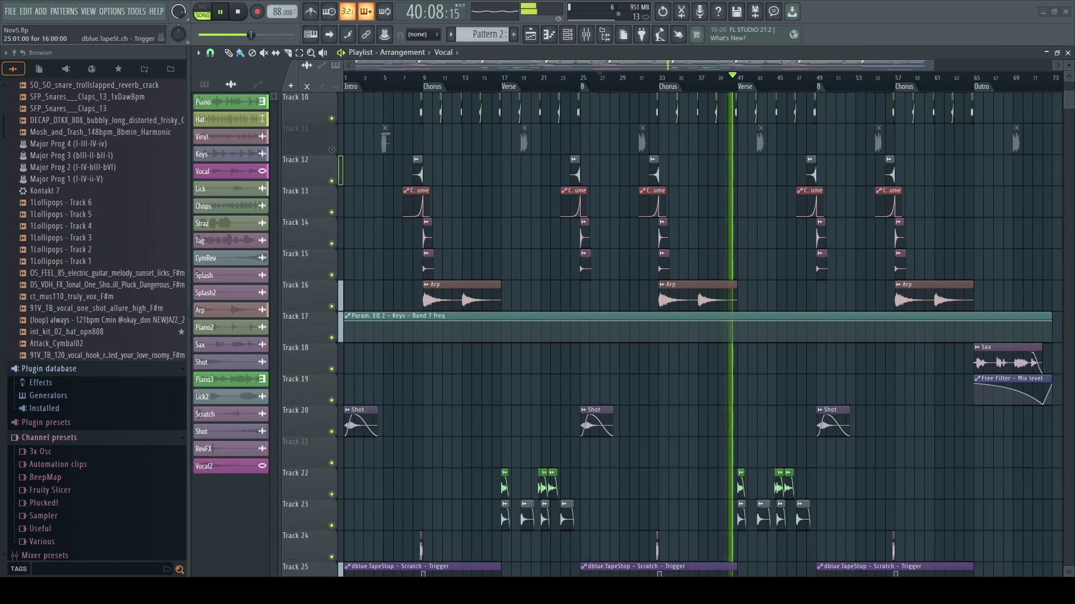
- Add the Bpm85_Windchimes sample to Track 30 and place it at the start of each Chorus, at bars 9, 33 and 57
left_click_drag(1074, 488, 748, 420)
left_click(733, 78)
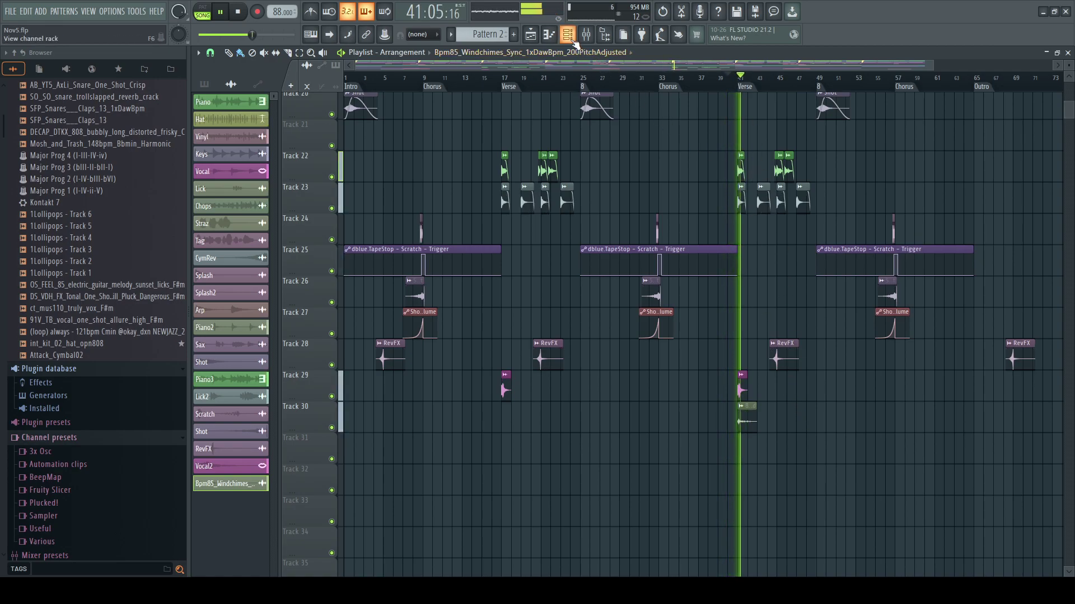
left_click_drag(750, 417, 672, 417)
left_click(901, 421)
left_click(430, 421)
- Rename the windchimes channel as Chimes
left_click(586, 35)
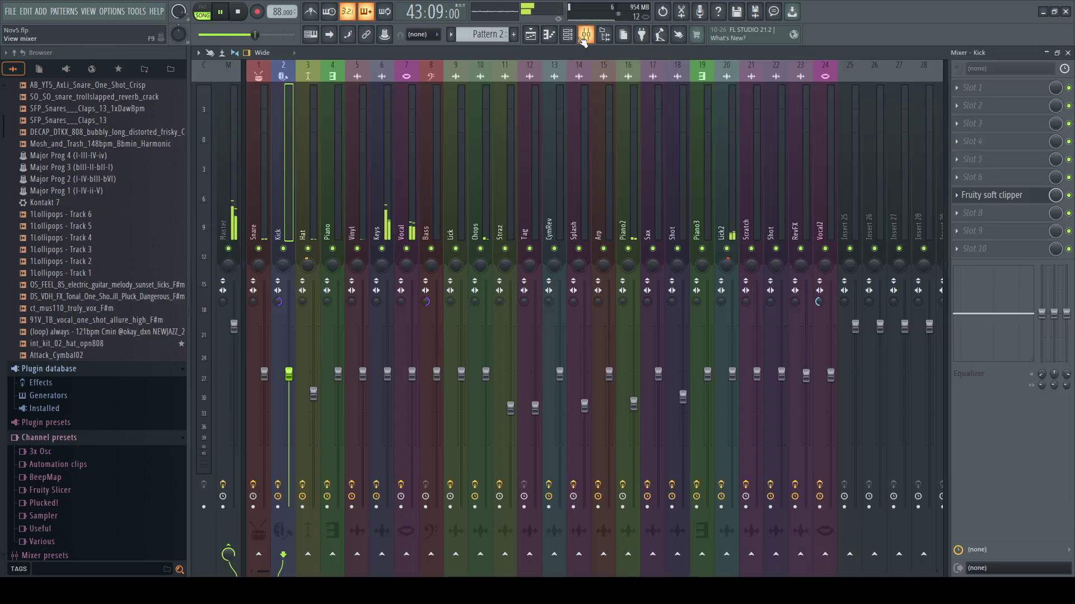
key("F6")
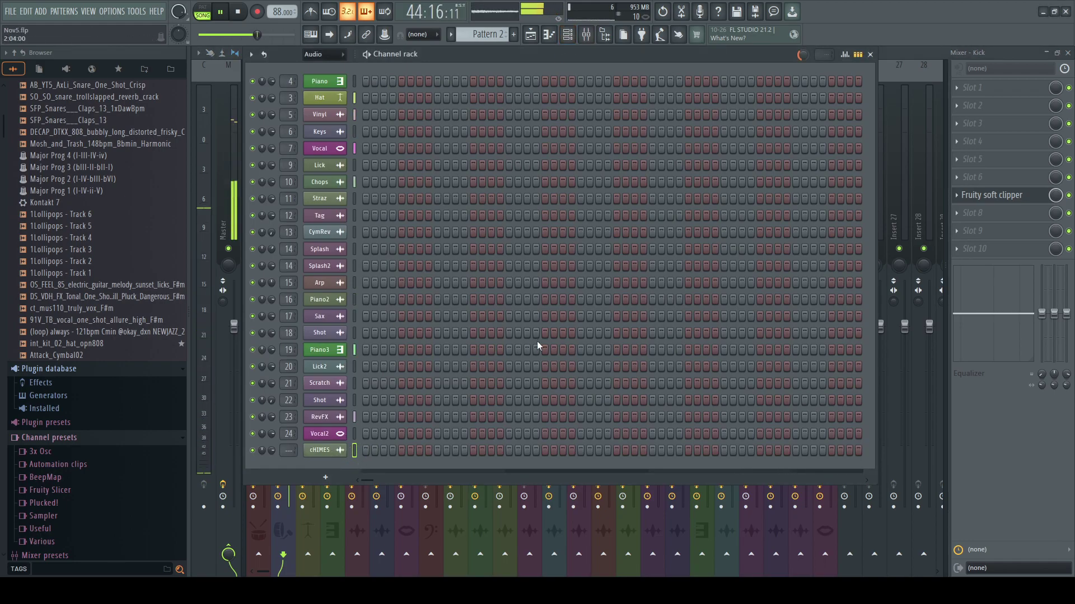
type("Chimes")
key("Return")
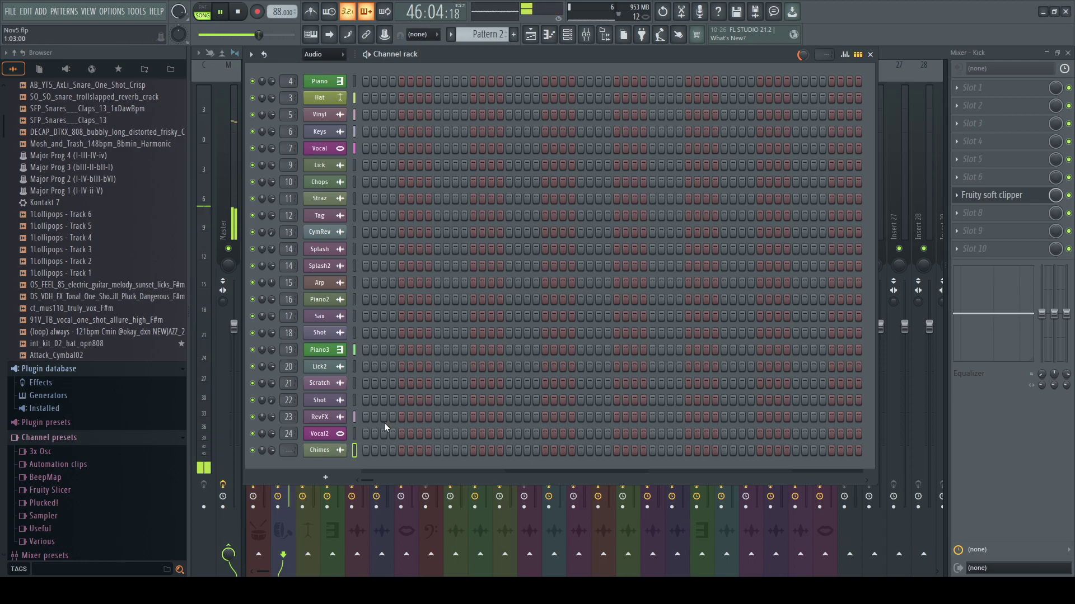
- Route the Chimes channel to mixer insert 25
left_click(320, 450)
left_click(881, 179)
left_click(855, 197)
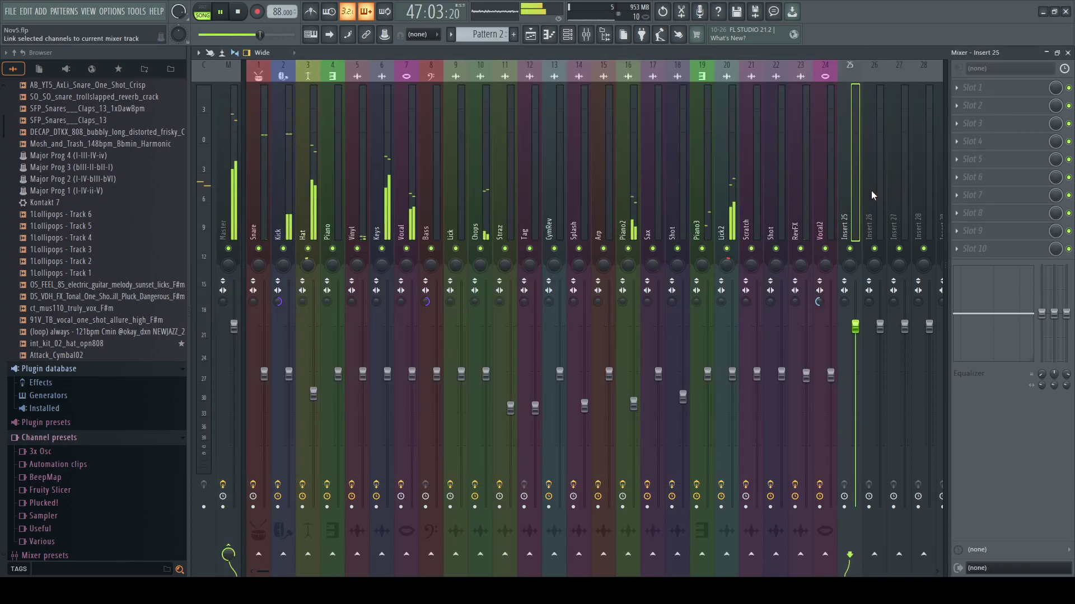
key("ctrl+l")
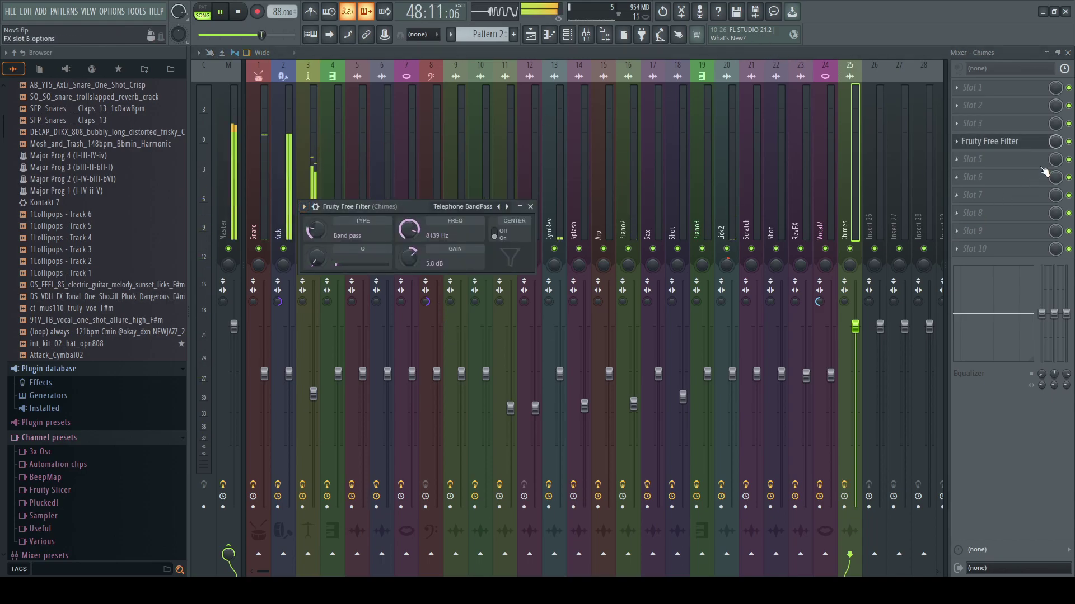
- Adjust the Free Filter mix and lower the Chimes fader, and add Fruity Delay 3 with the Ping pong preset in slot 7
left_click_drag(1056, 141, 1055, 160)
left_click_drag(856, 327, 855, 369)
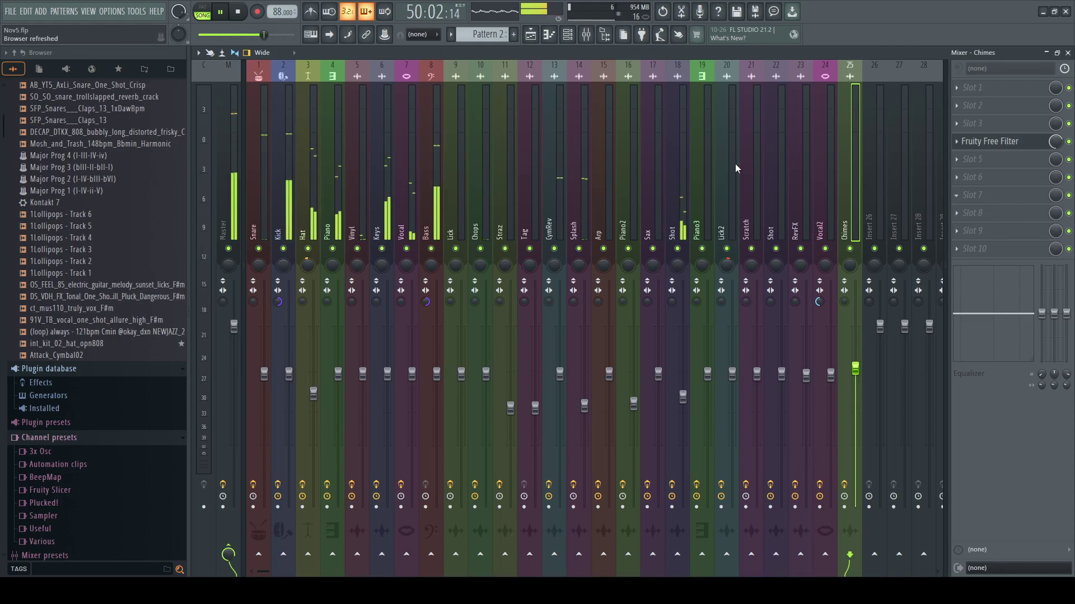
left_click(973, 195)
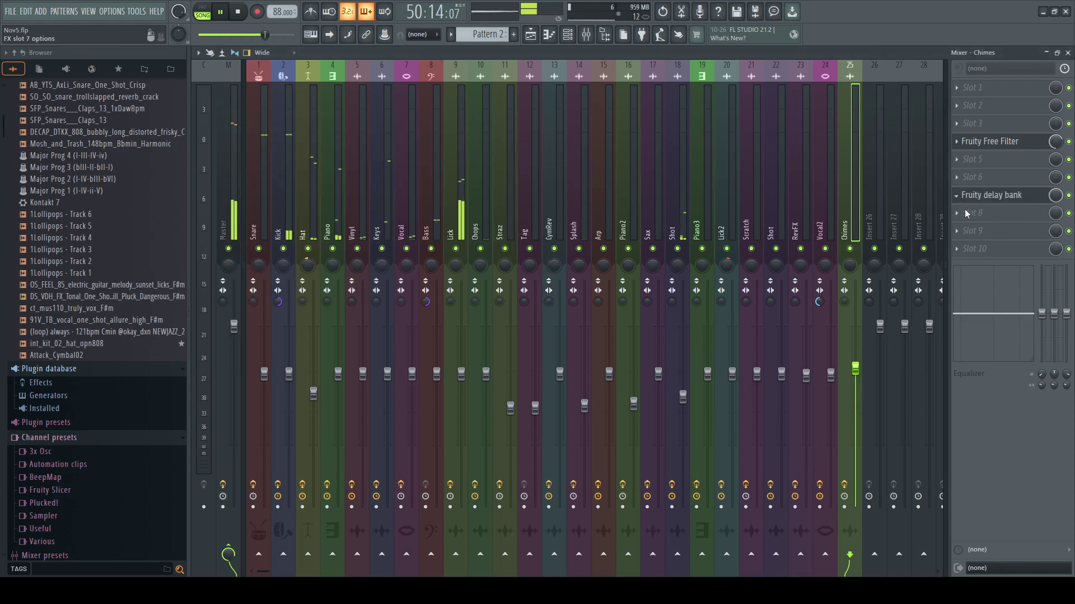
left_click(740, 147)
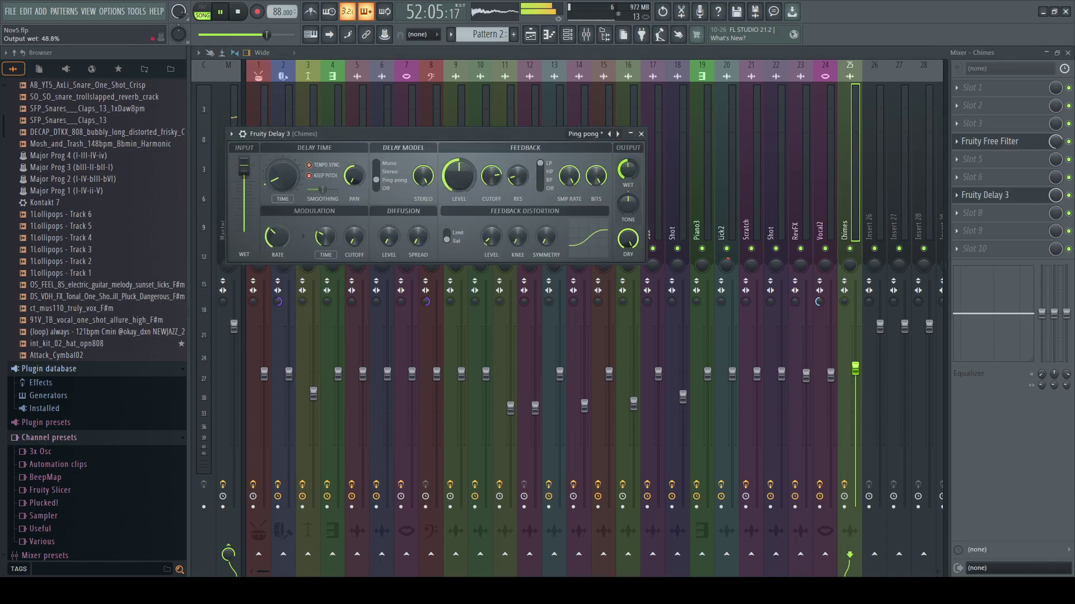
- Add Fruity parametric EQ 2 in slot 6 of the Chimes insert and pull band 1 down to cut the lows
left_click(1026, 183)
left_click(771, 501)
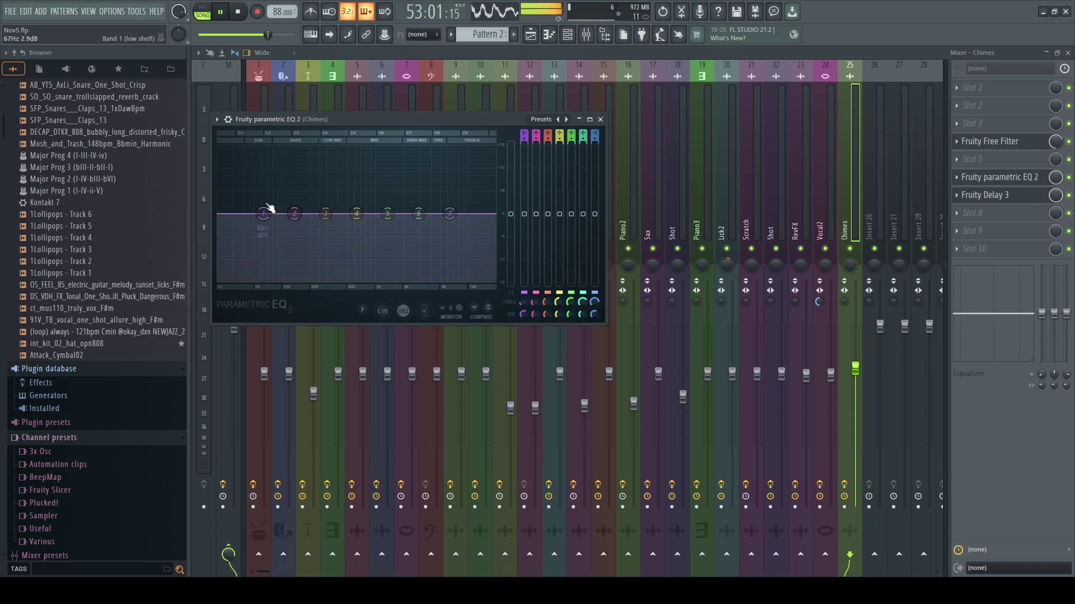
left_click_drag(266, 210, 353, 280)
left_click(1068, 52)
left_click(980, 400)
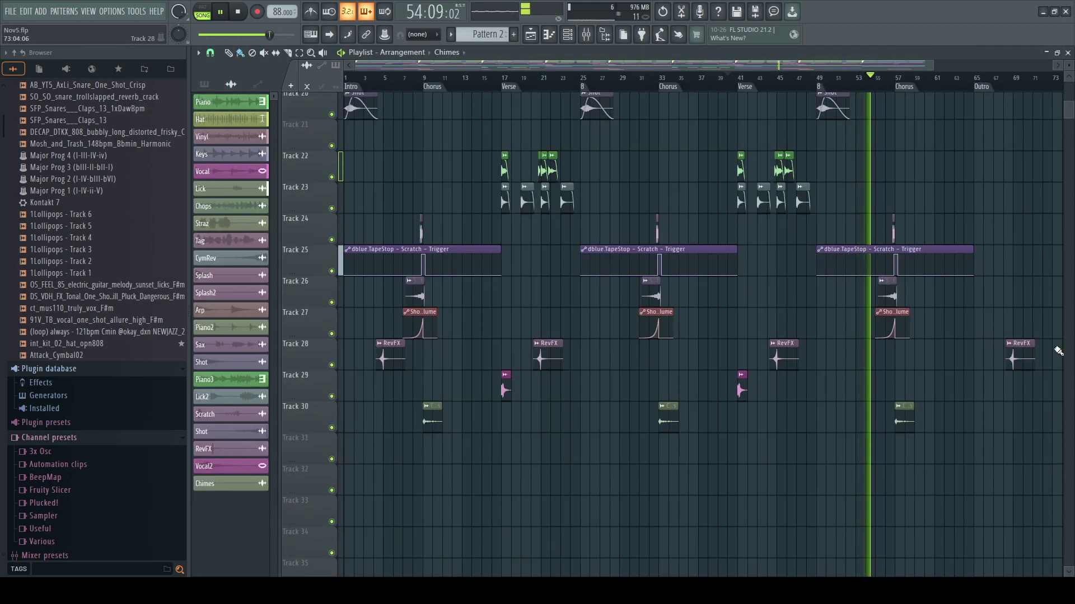
- Dip band 6 of the Chimes EQ to about -8.2 dB at 5686 Hz and raise band 1's cutoff frequency
key("F9")
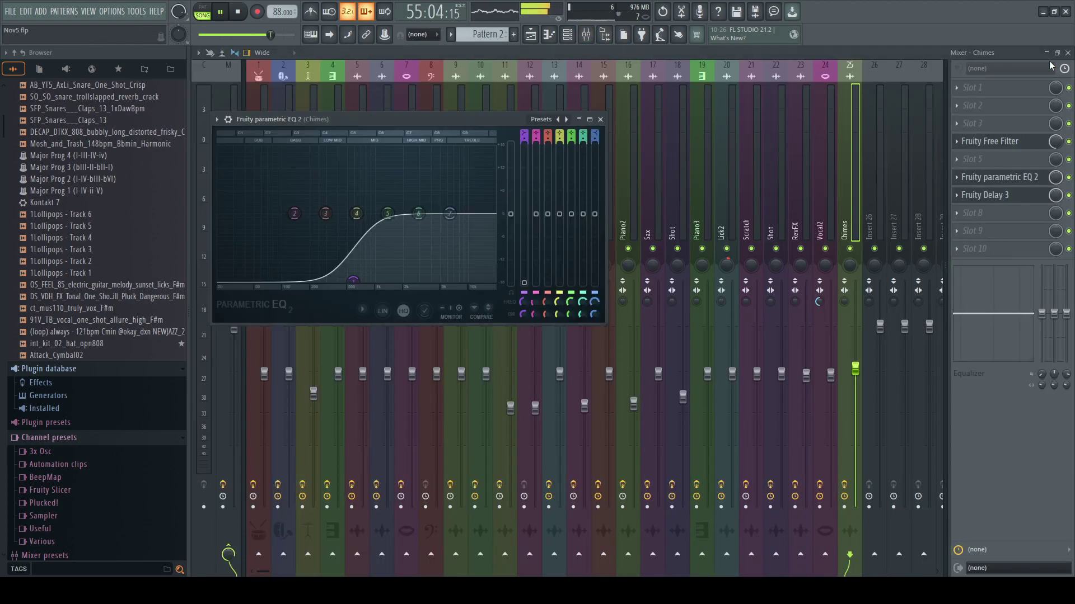
left_click(1068, 52)
left_click_drag(437, 115, 722, 180)
left_click_drag(703, 276, 730, 308)
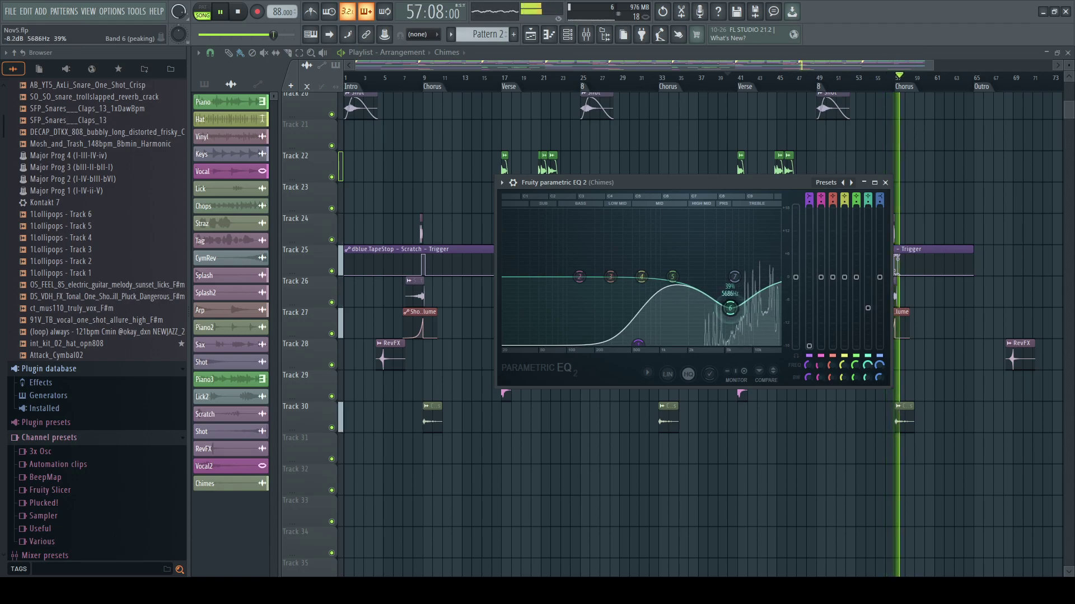
left_click_drag(638, 343, 678, 343)
- Play from bar 56 and lower band 7's high shelf in the Chimes EQ, fine-tuning band 6's gain
key("space")
left_click(888, 79)
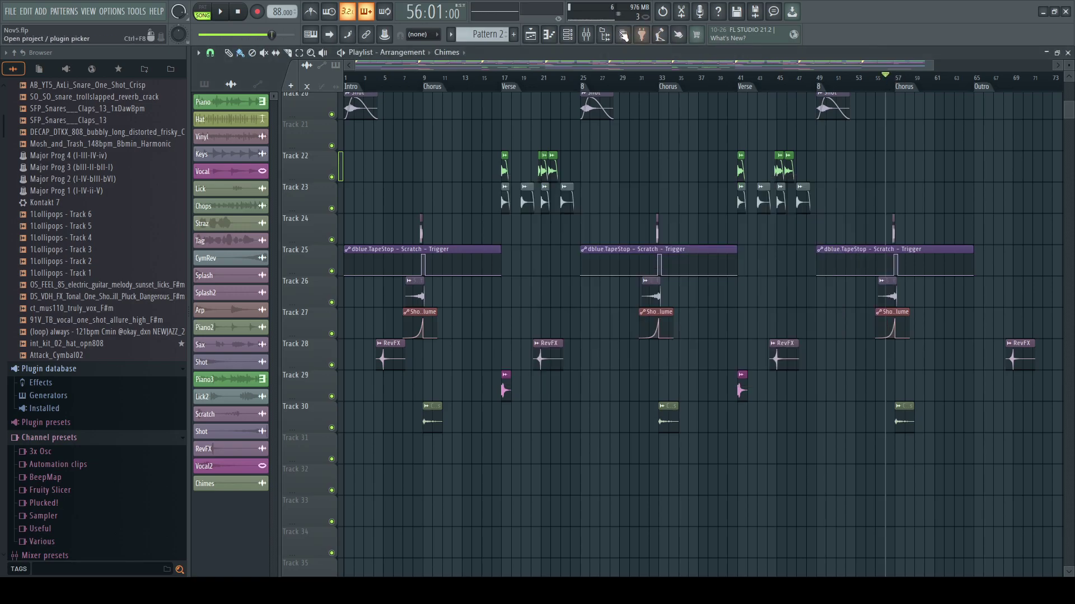
key("space")
left_click(568, 34)
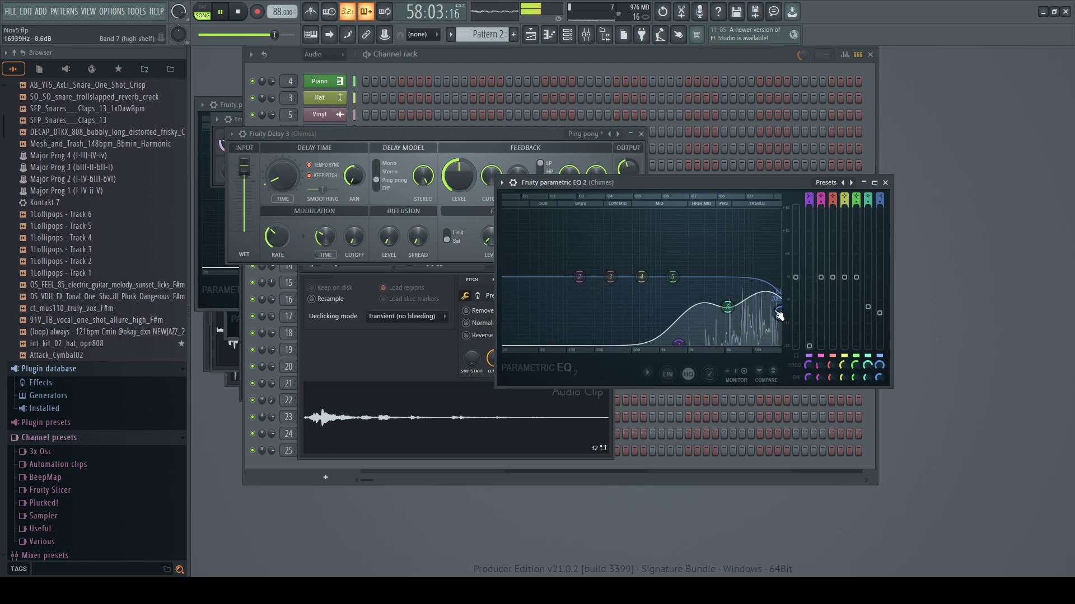
left_click_drag(869, 308, 870, 311)
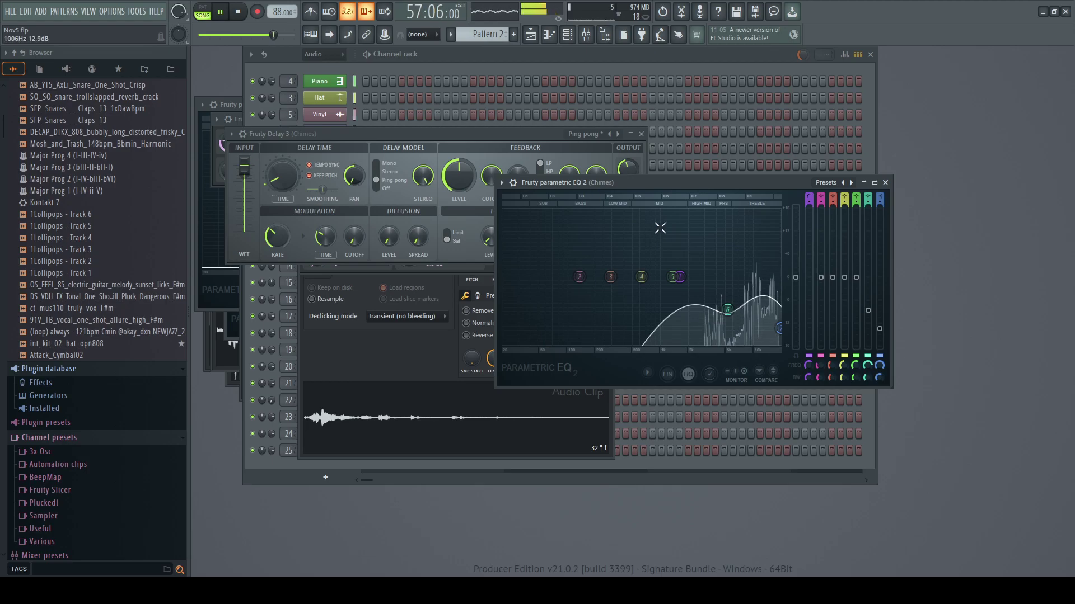
left_click(885, 183)
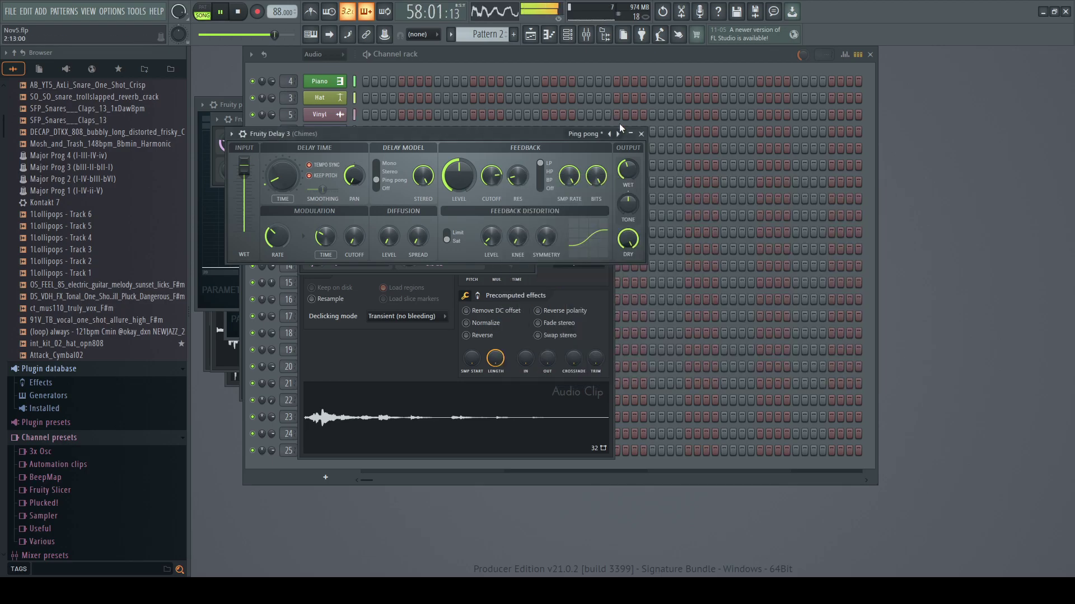
- Set Fruity Delay 3's mix level to 72% on the Chimes insert
left_click(641, 134)
left_click(587, 35)
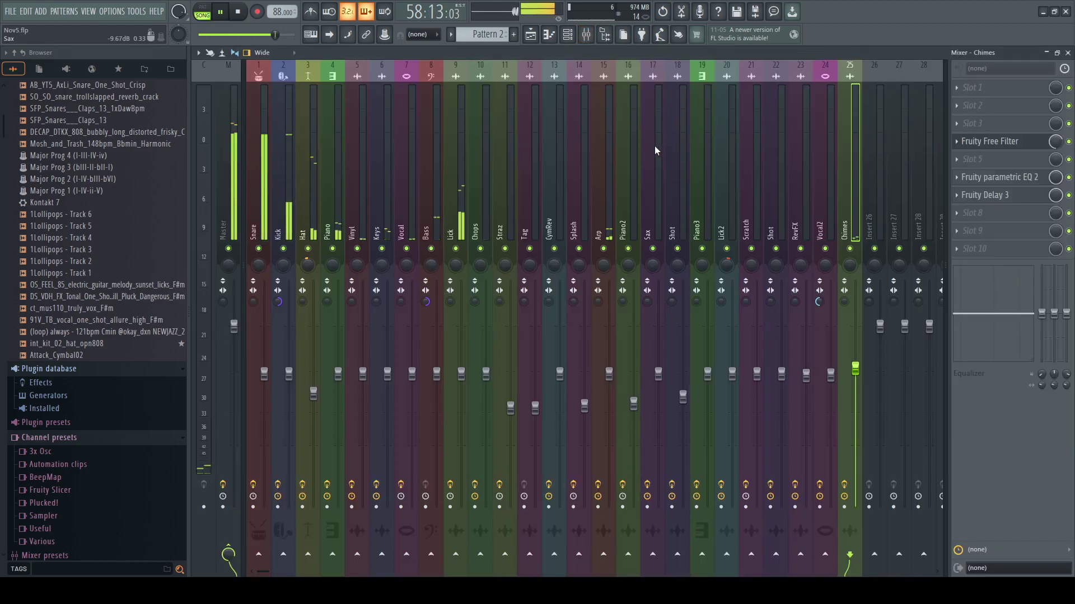
left_click(860, 208)
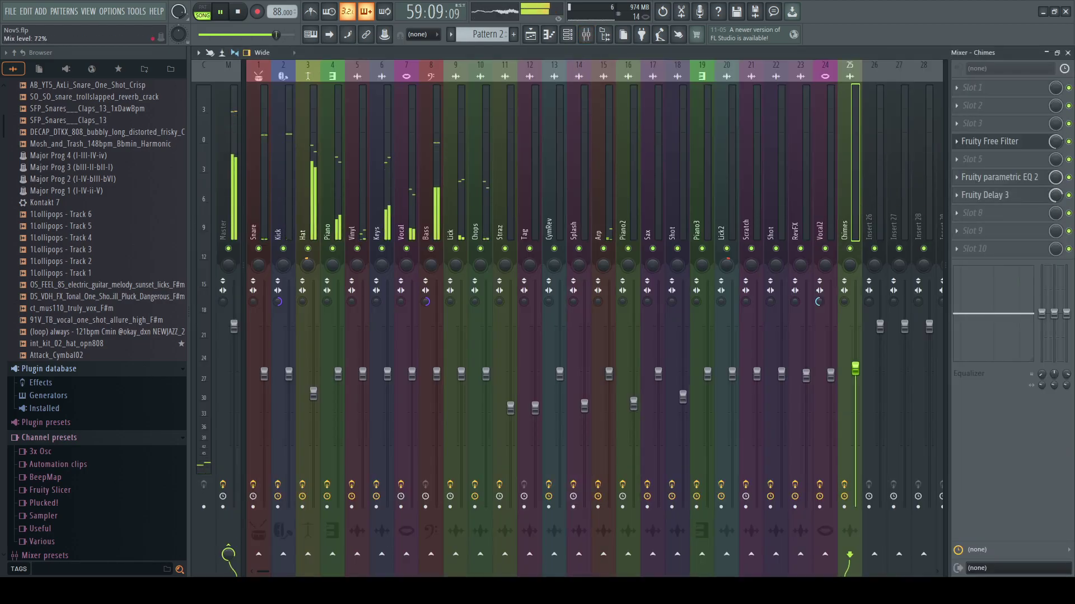
key("F9")
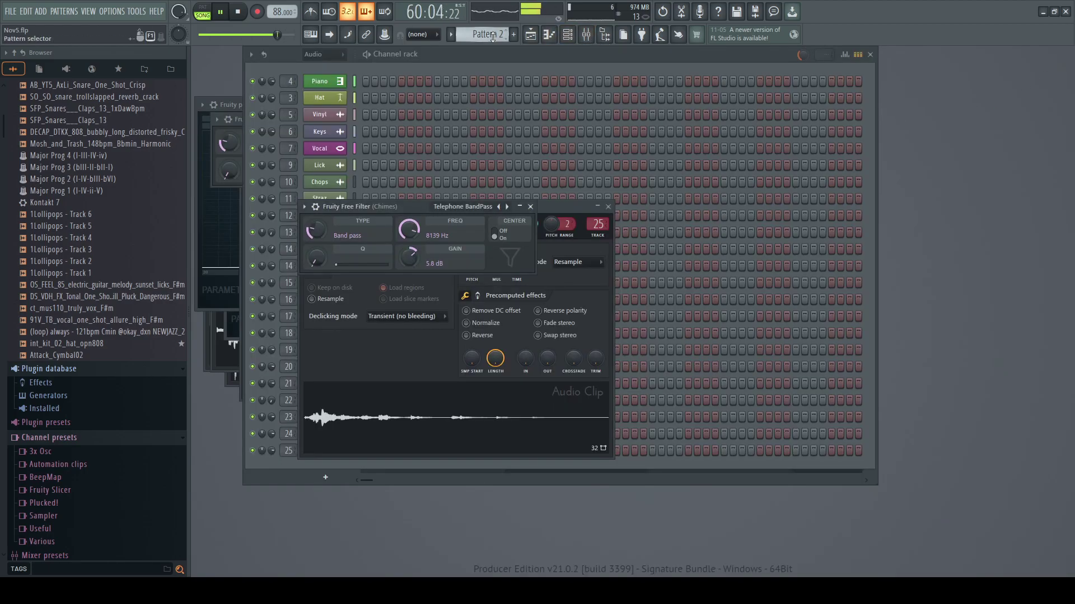
- Review the full arrangement down to Track 30 during playback and save the project
key("F5")
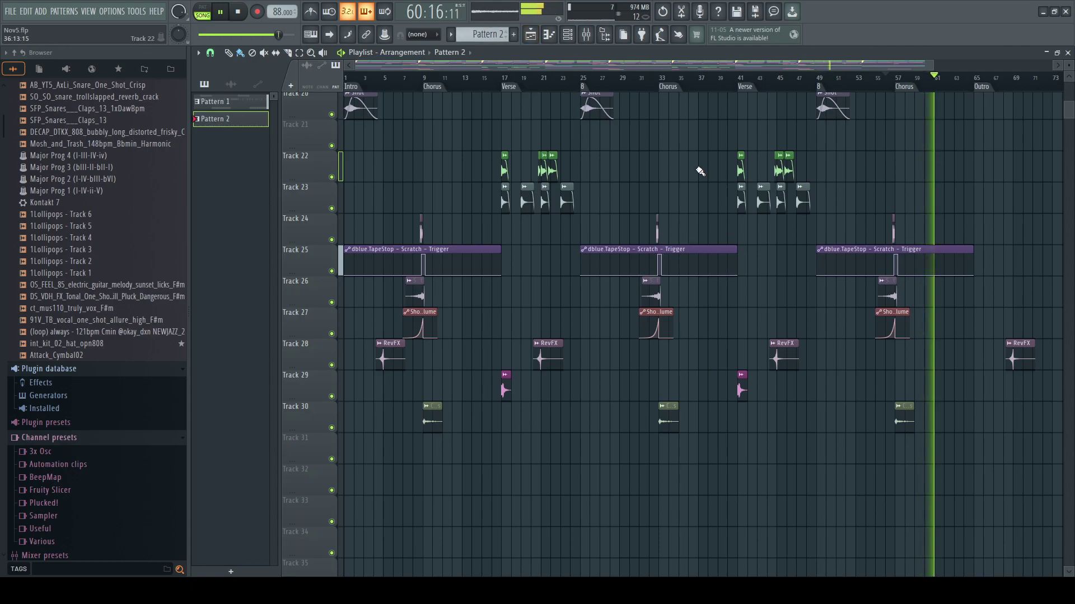
scroll(638, 318, "up", 10)
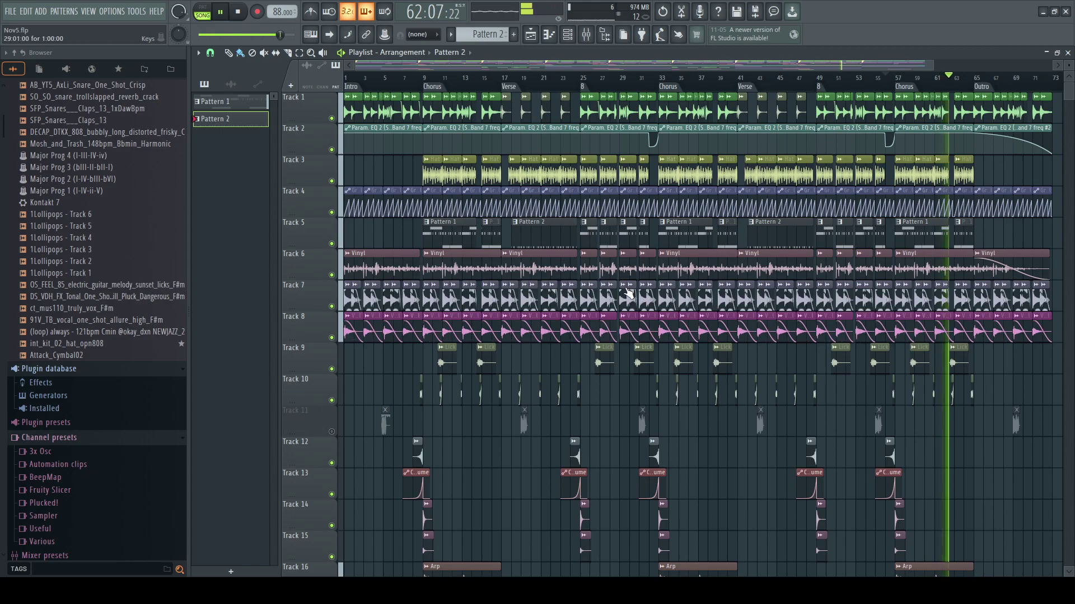
scroll(628, 292, "down", 5)
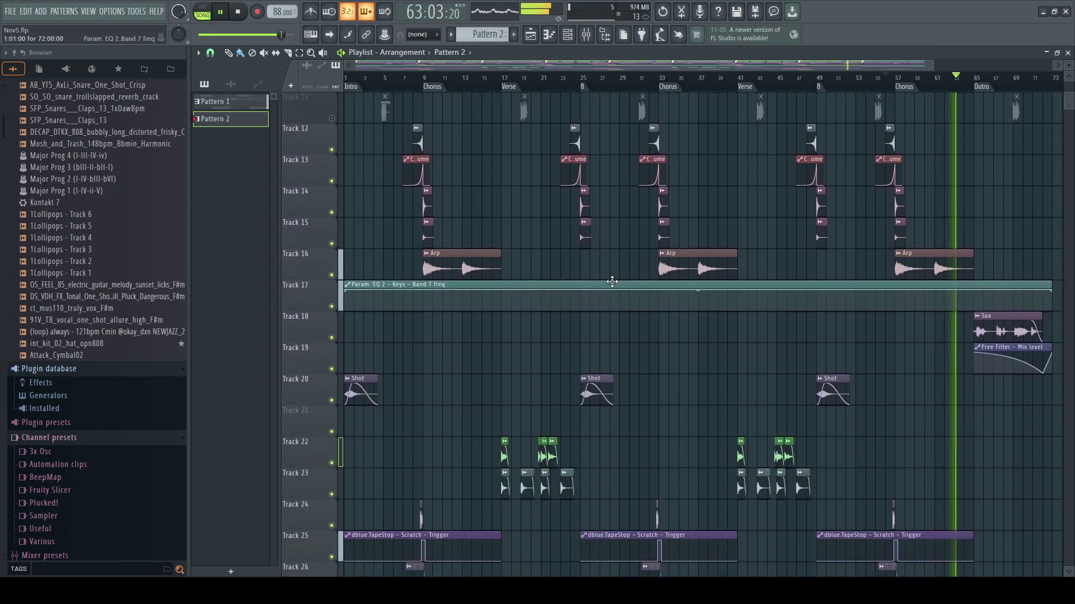
scroll(611, 281, "down", 3)
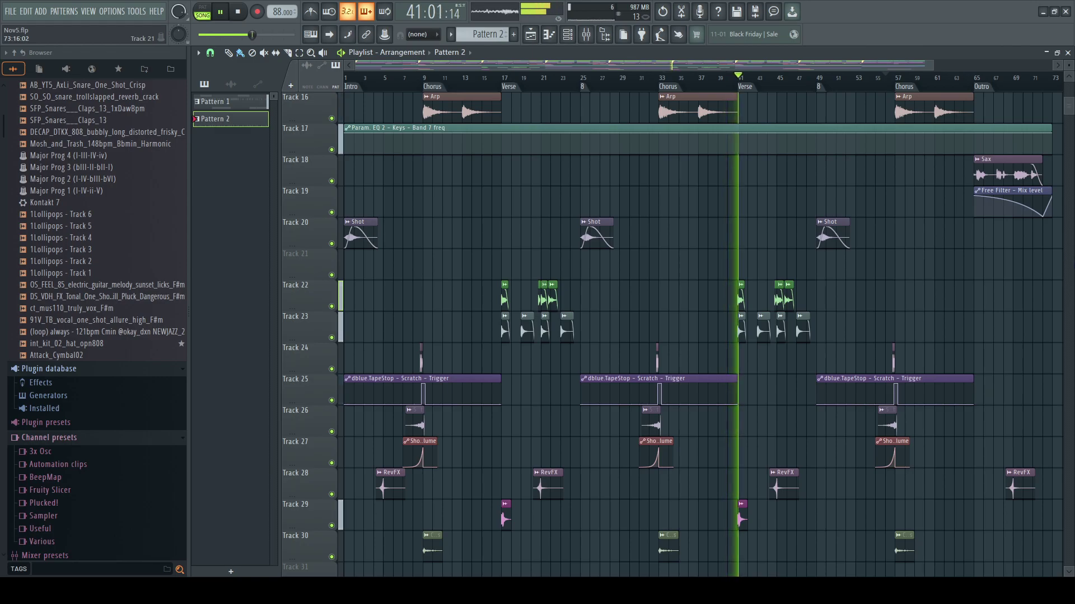
key("ctrl+s")
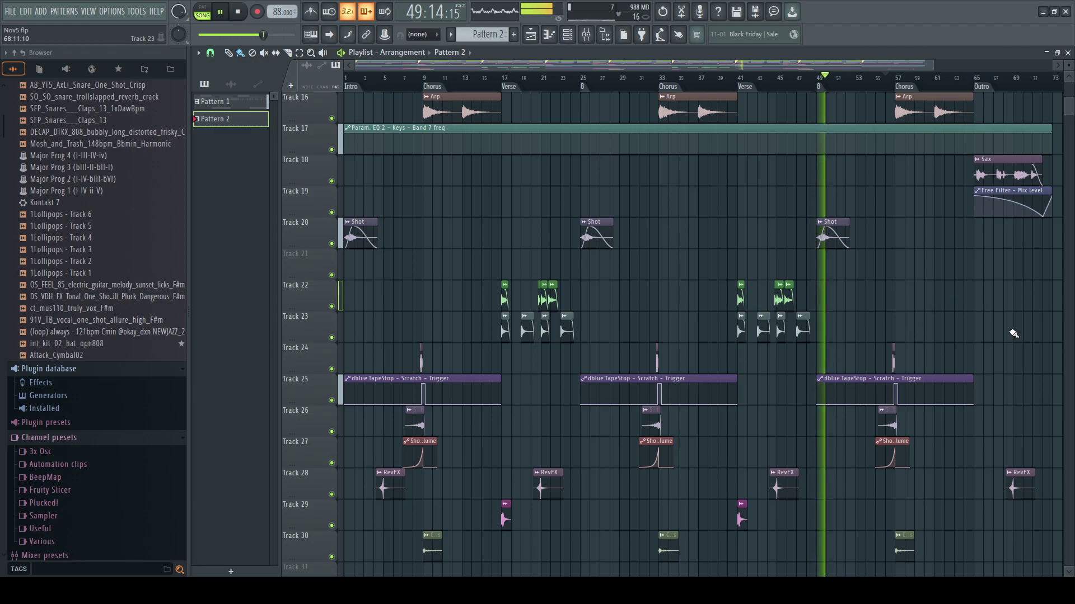
- Check the CymRev insert's effects and levels in the mixer, and return to the playlist
left_click(586, 34)
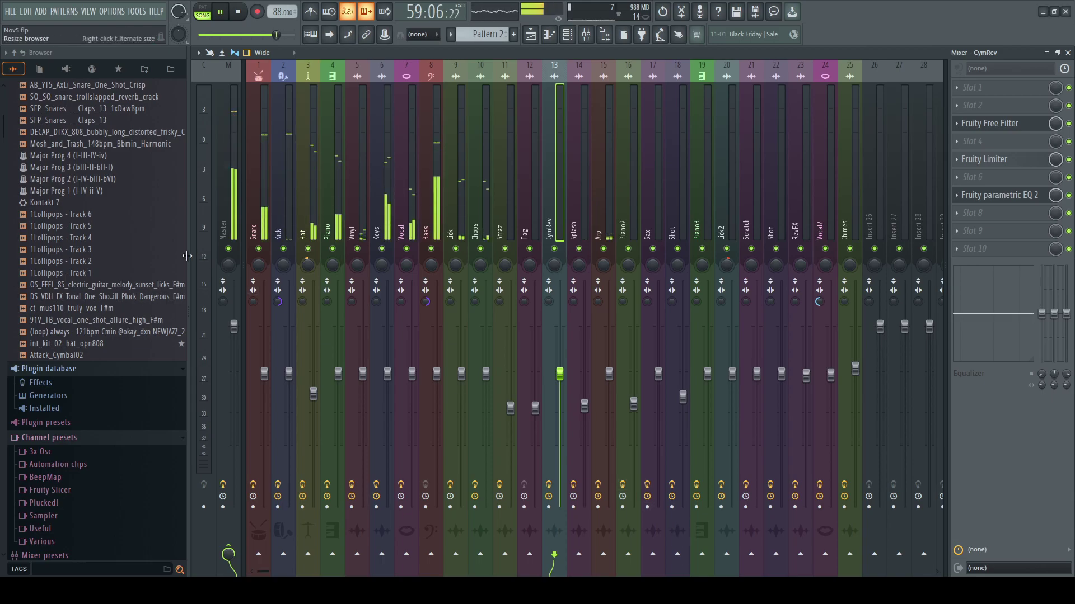
key("F5")
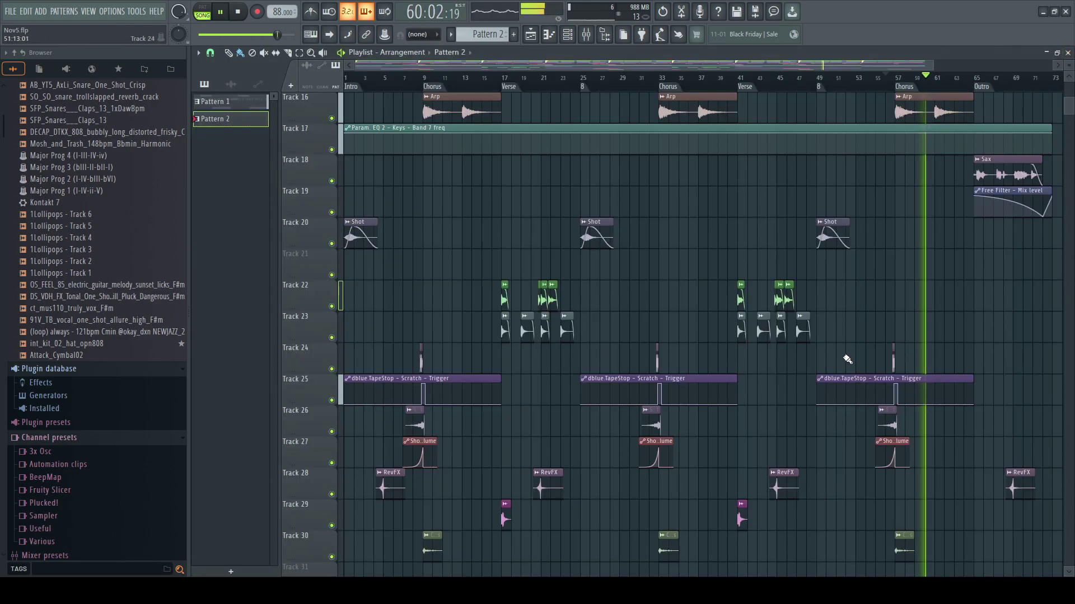
scroll(845, 358, "up", 1)
scroll(929, 76, "down", 1)
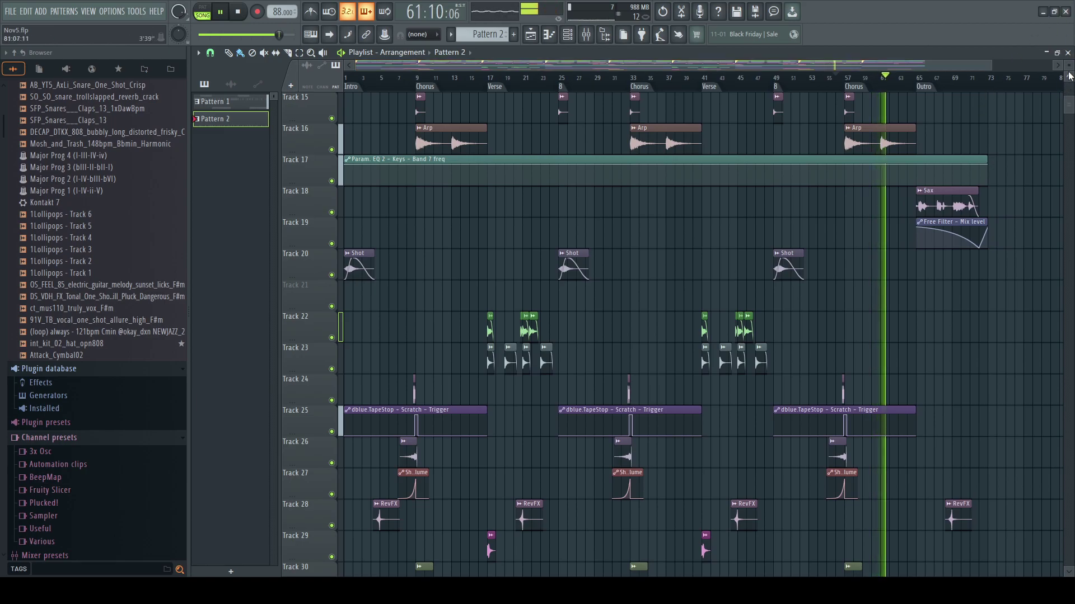
- Examine the clip layout across Tracks 1 to 30 while the arrangement plays
scroll(973, 115, "down", 3)
scroll(900, 356, "up", 10)
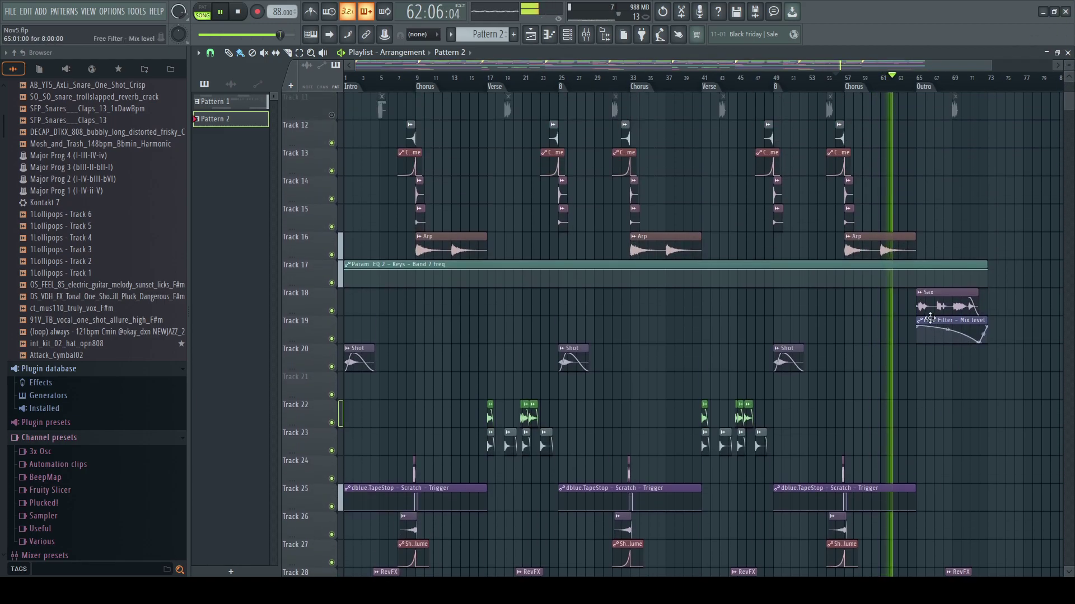
scroll(900, 356, "down", 3)
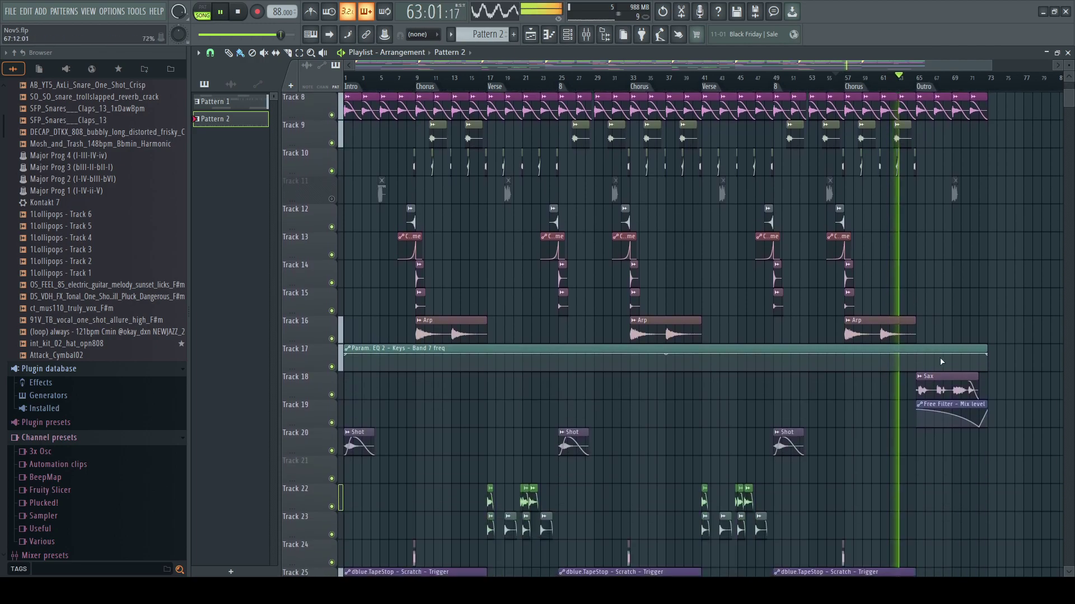
scroll(936, 355, "down", 3)
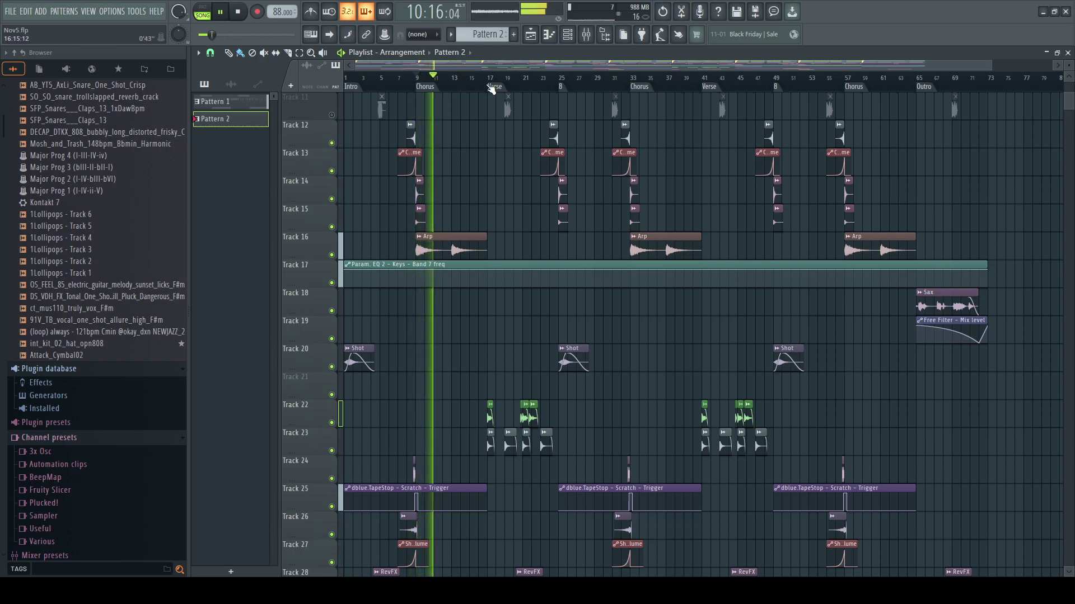
scroll(543, 174, "down", 2)
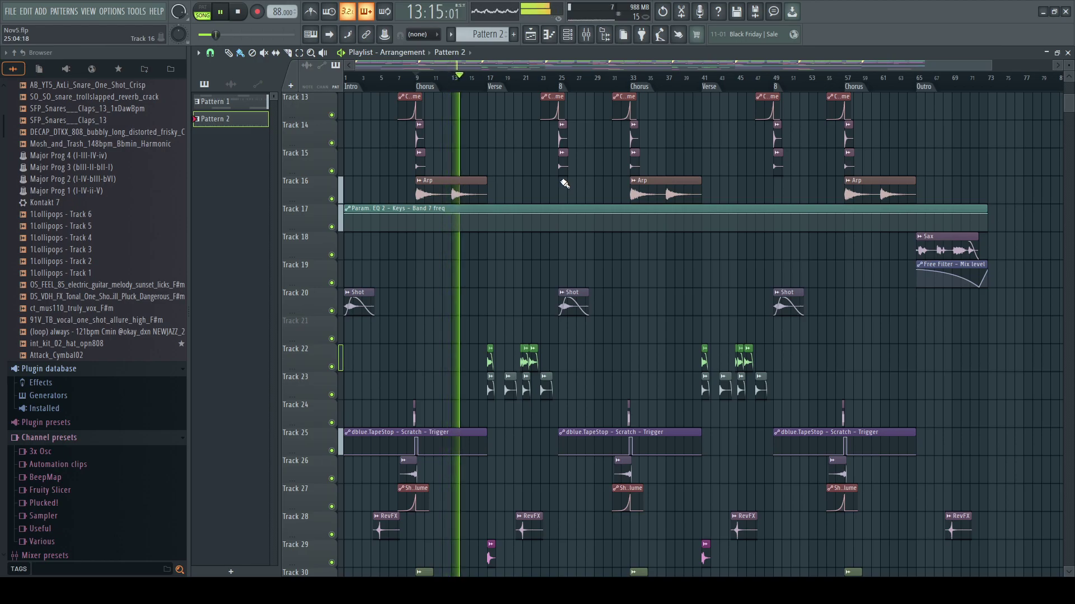
scroll(762, 240, "up", 10)
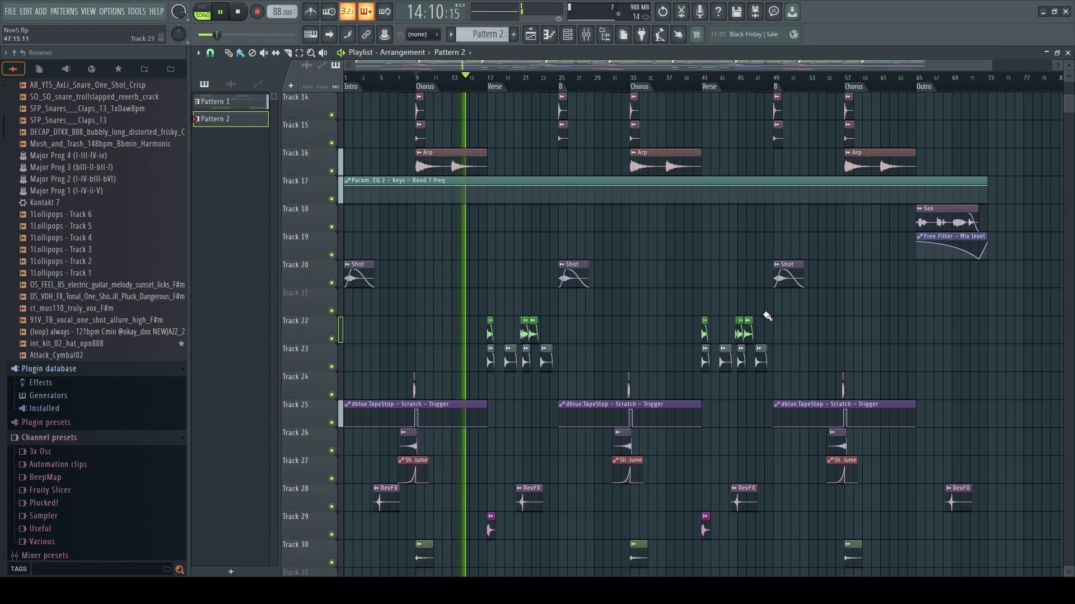
scroll(608, 244, "up", 1)
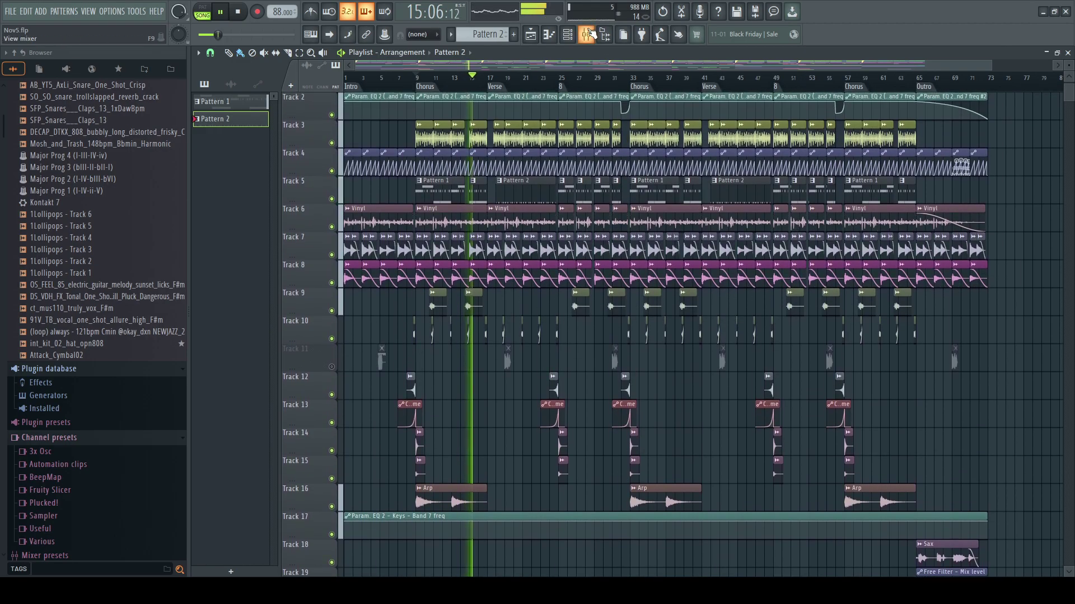
- Check the Splash insert's effects and levels in the mixer during playback, and return to the playlist
left_click(586, 34)
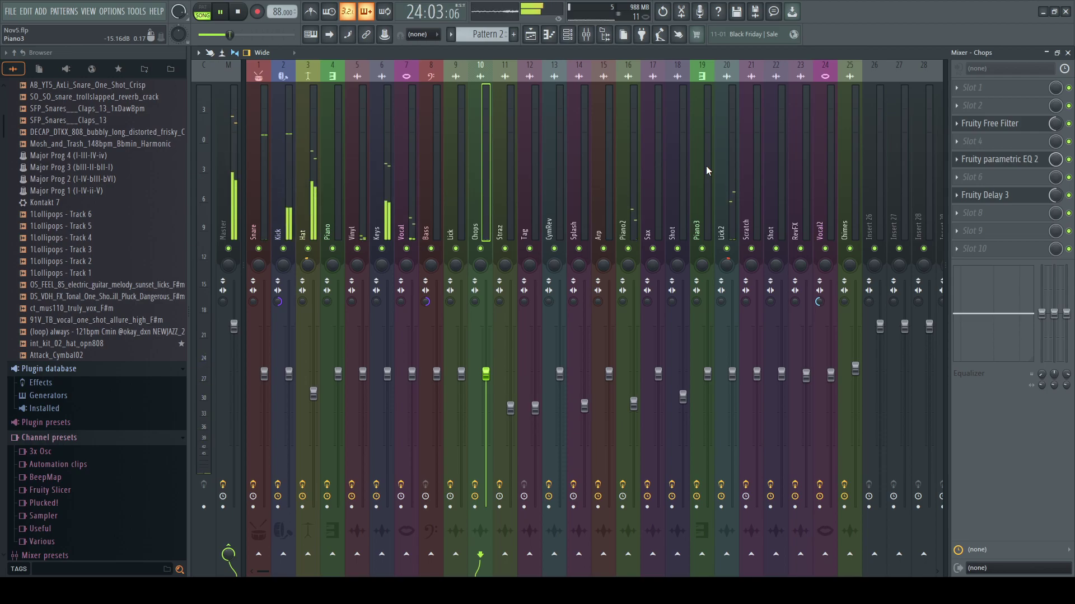
left_click(577, 179)
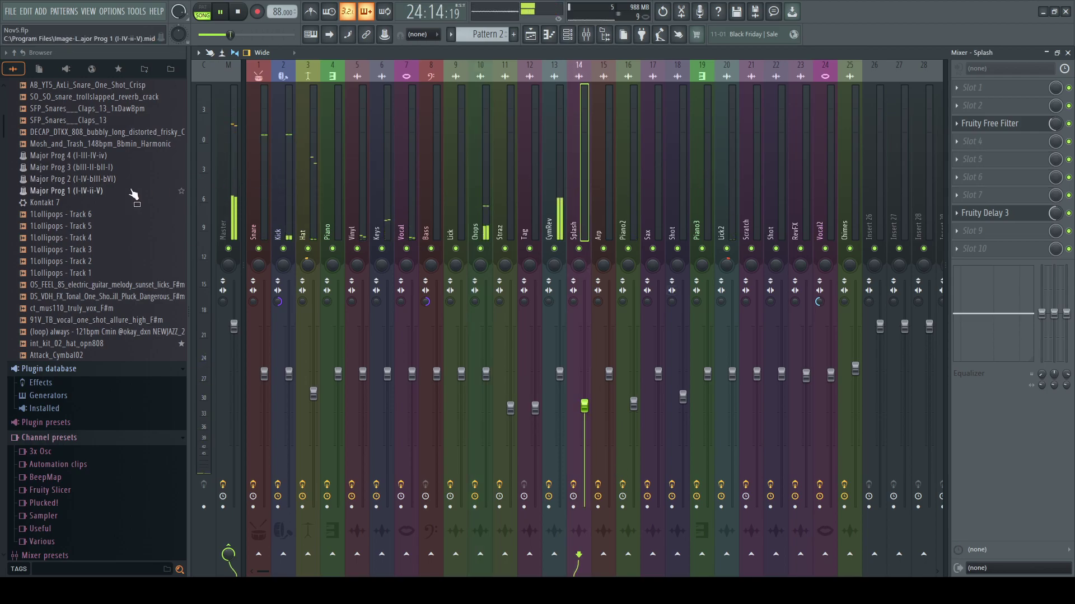
scroll(137, 232, "up", 1)
scroll(137, 232, "up", 5)
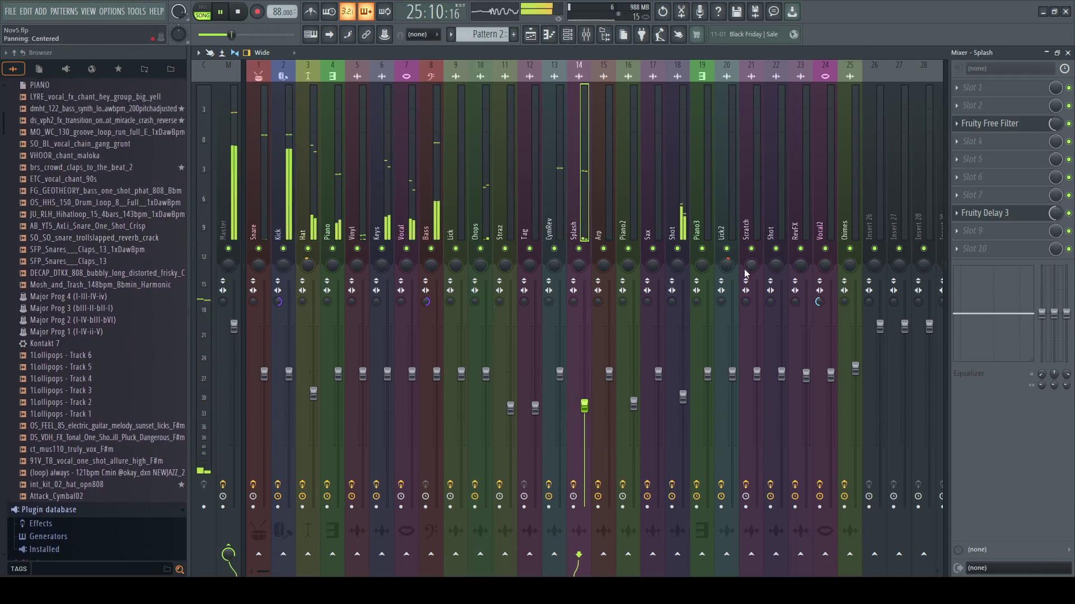
key("F5")
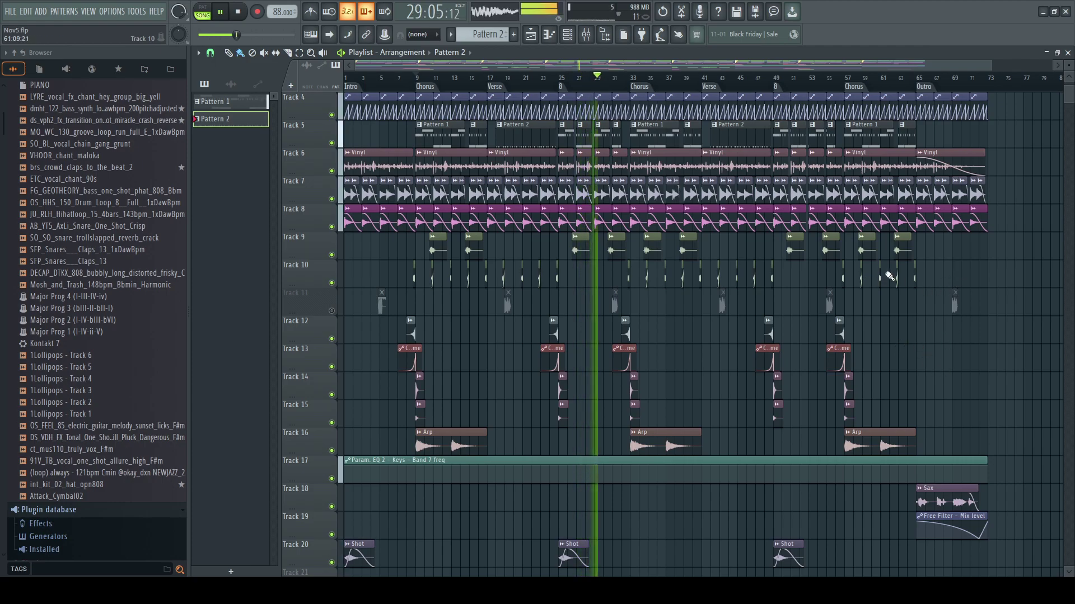
scroll(891, 303, "up", 3)
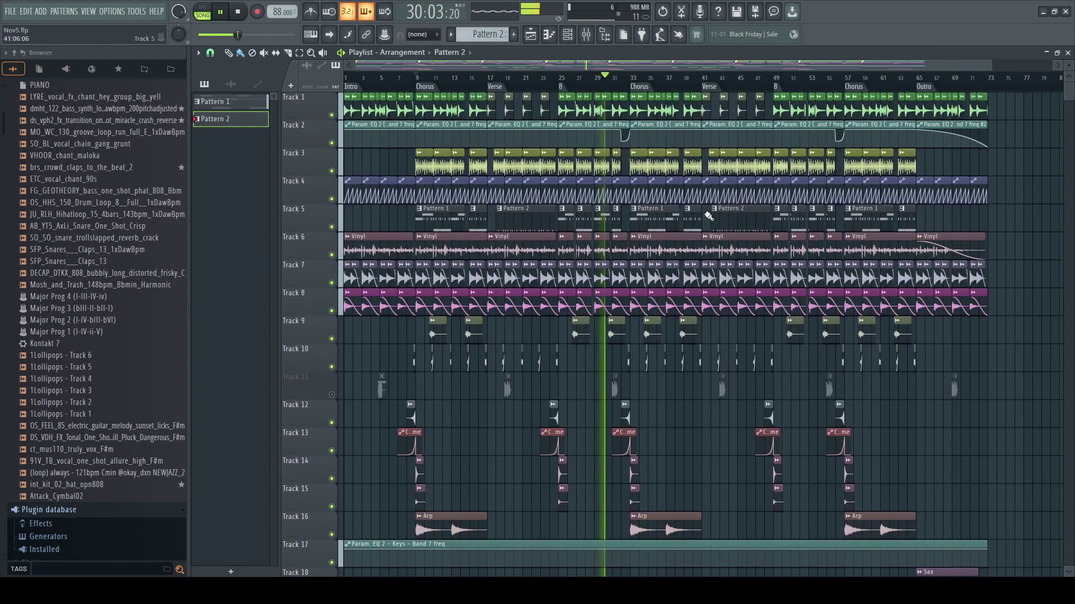
- Inspect the Hat, Vinyl and Keys inserts' effects and levels in the mixer during playback
left_click(585, 35)
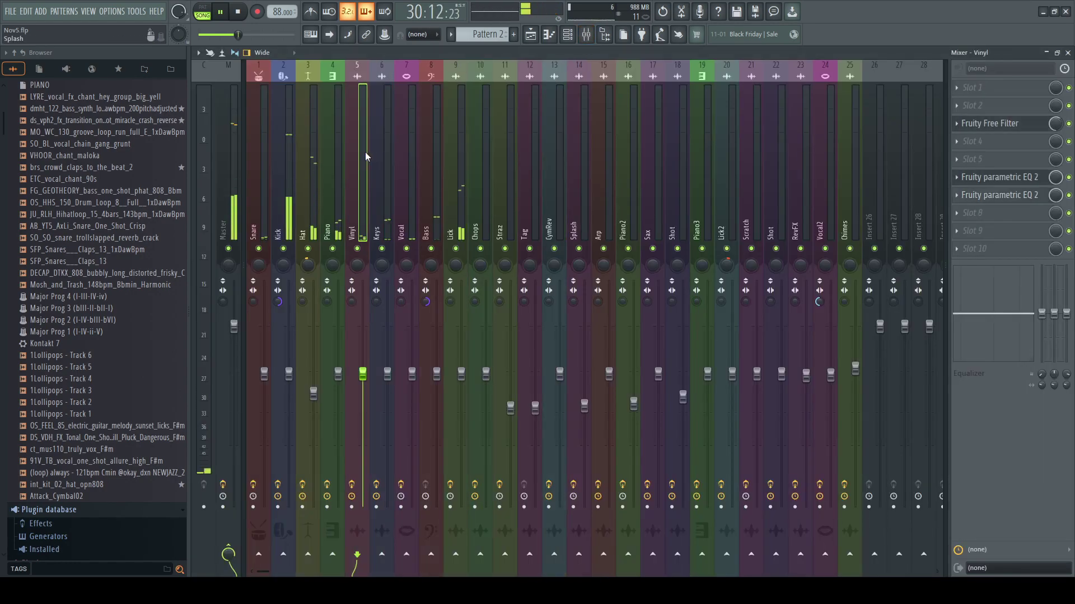
left_click(307, 167)
left_click(1067, 53)
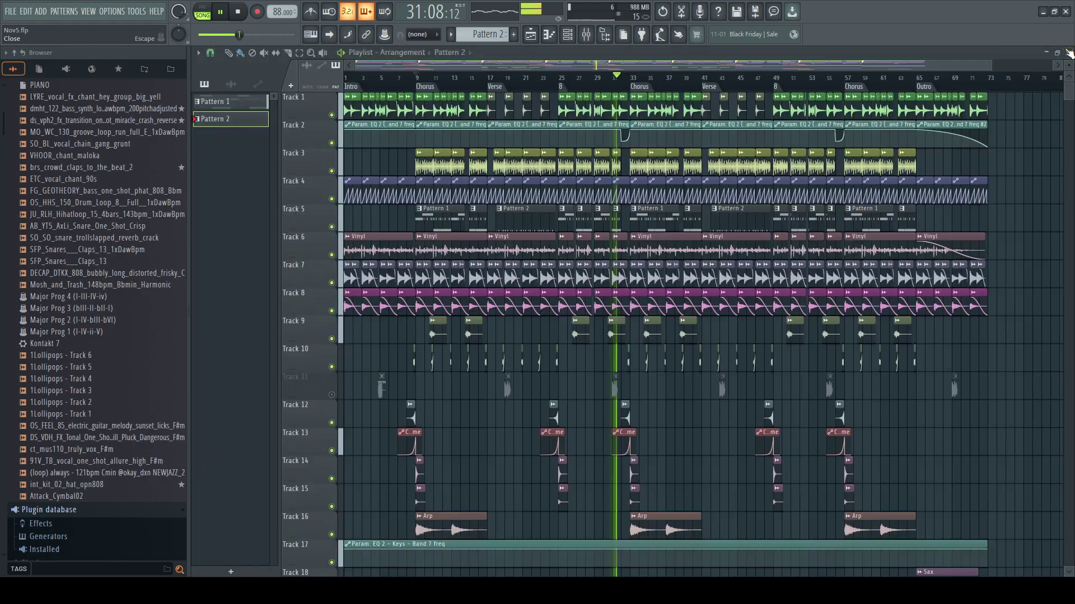
left_click(586, 34)
left_click(422, 169)
left_click(377, 169)
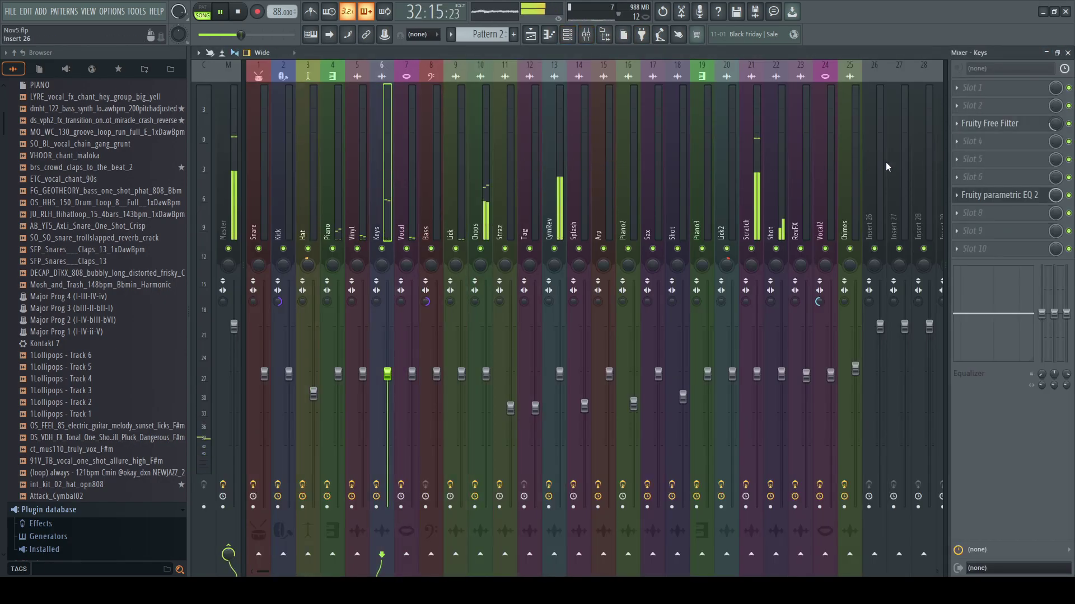
- Add Fruity Free Filter with the Telephone BandPass preset to the Scratch insert and set its mix level to 32%
left_click(760, 182)
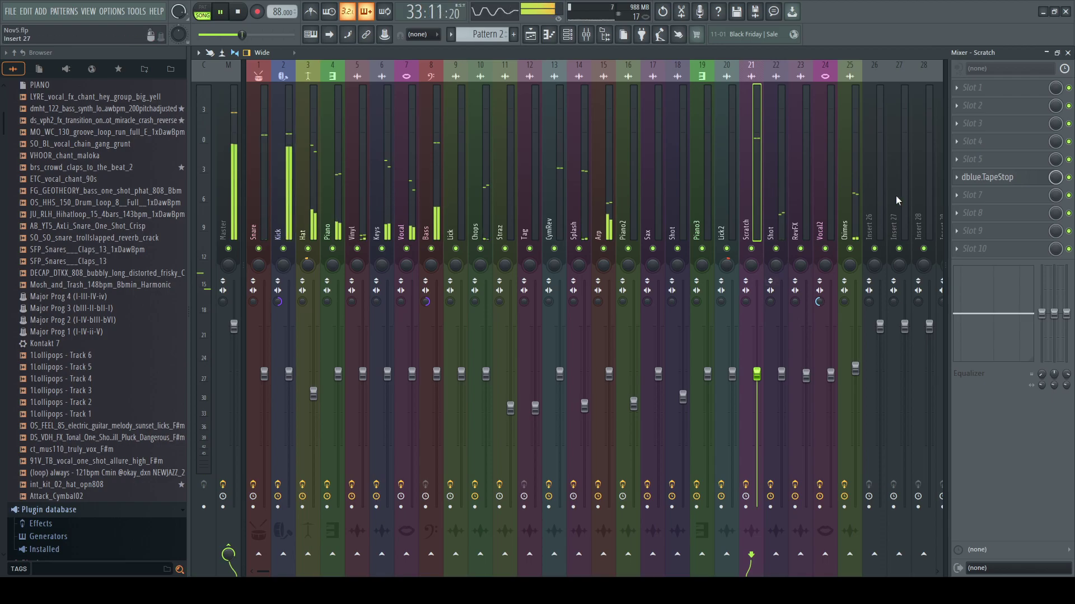
left_click(234, 196)
left_click(274, 179)
left_click(439, 293)
left_click_drag(1055, 106, 1055, 137)
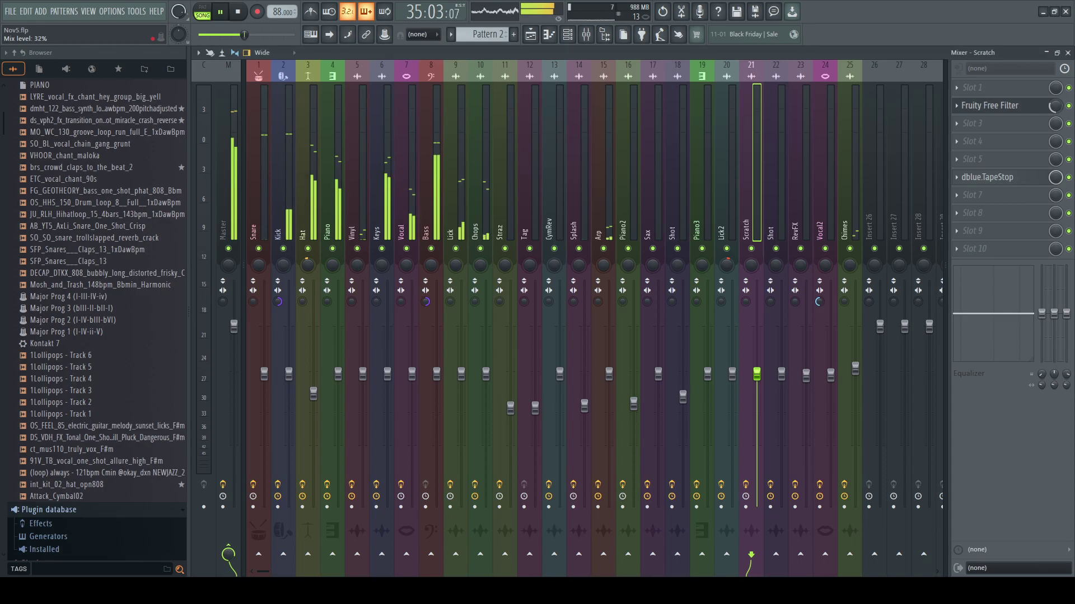
left_click(1046, 52)
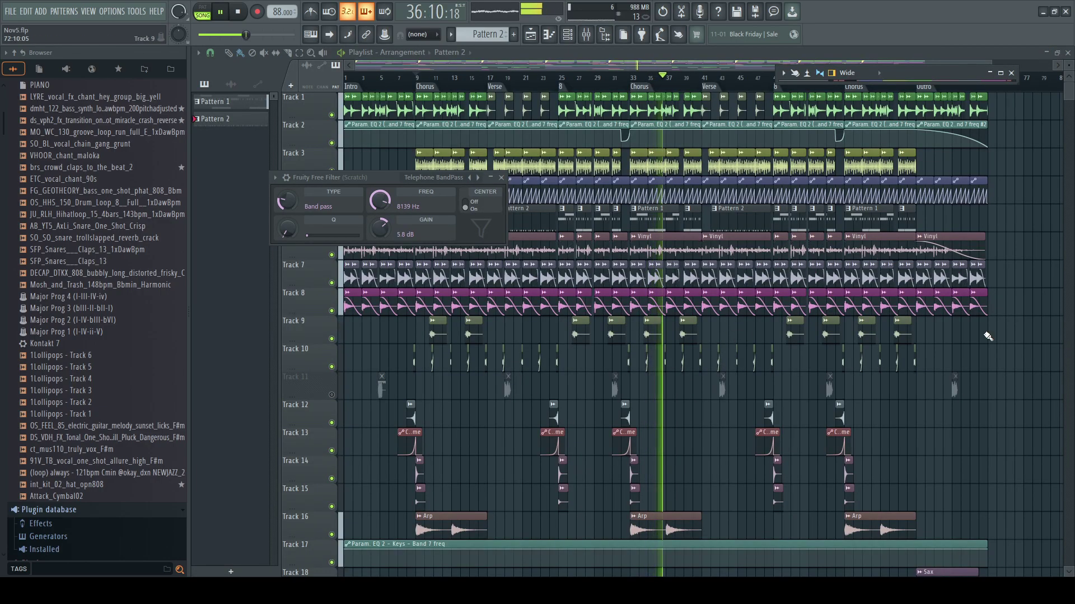
right_click(1041, 354)
left_click(586, 35)
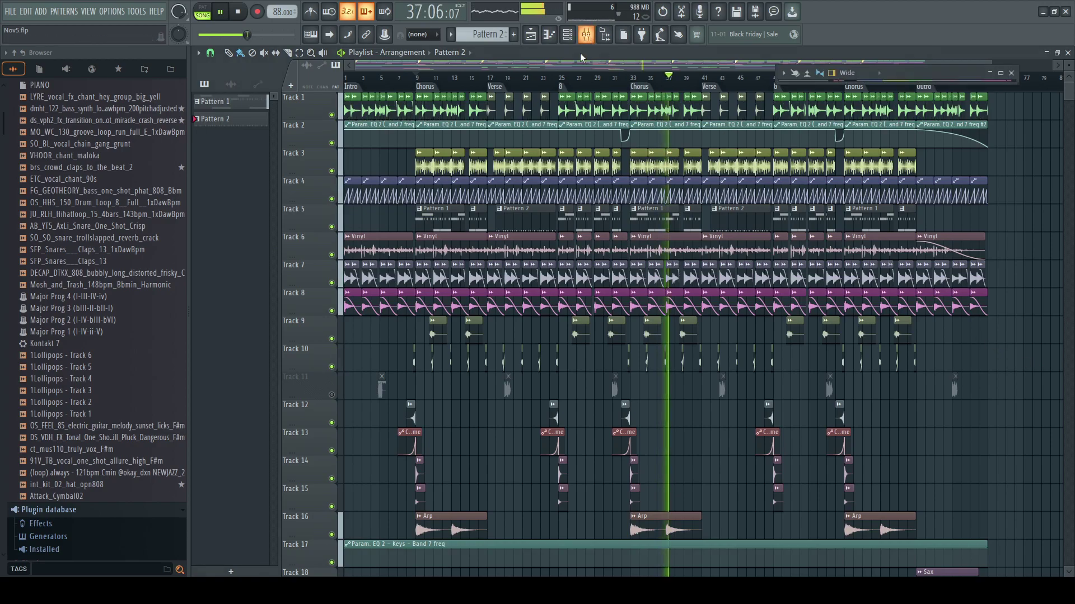
- Check the Snare and Bass inserts in the mixer, and return to the playlist
double_click(926, 74)
left_click(261, 208)
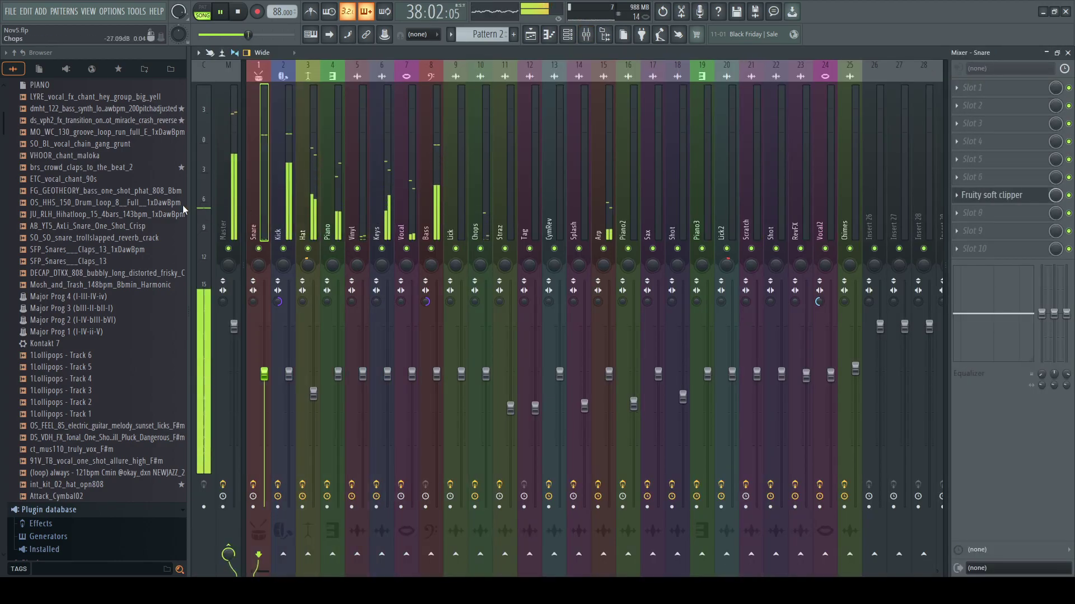
left_click(429, 186)
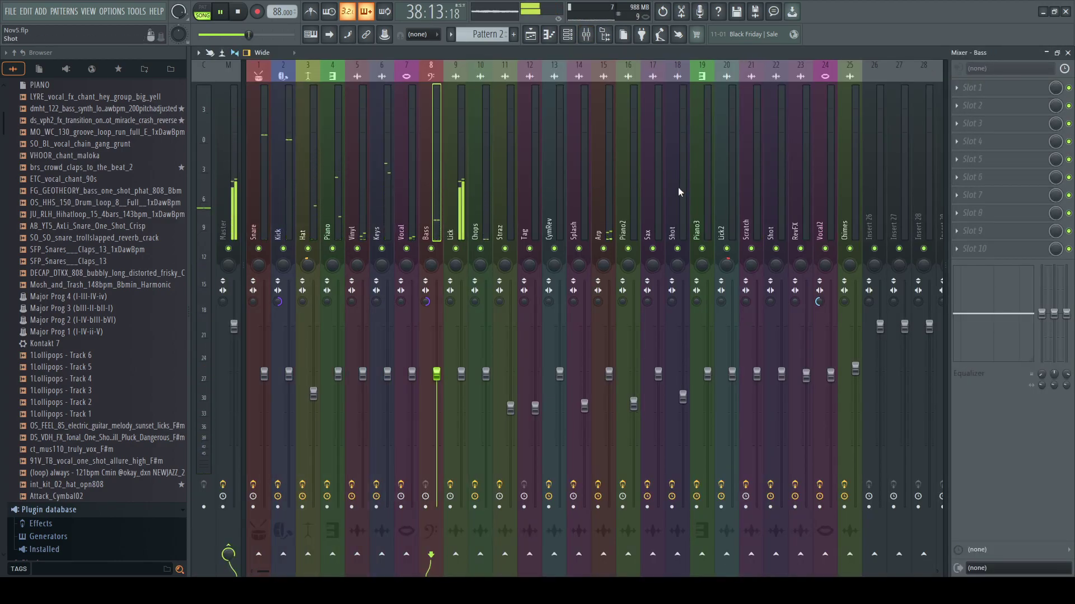
key("F5")
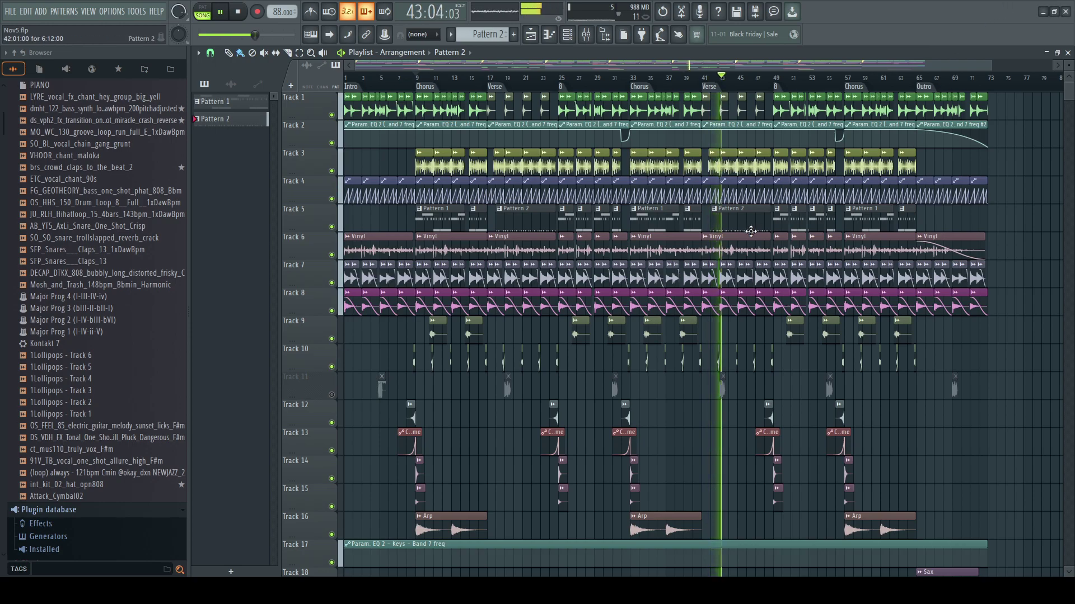
- Place the SC_SS_120_sax_superline_Fm_1xDawBpm_200PitchAdjusted sample on Track 31 at bar 17 and audition it with the beat
scroll(694, 476, "down", 6)
scroll(694, 476, "down", 11)
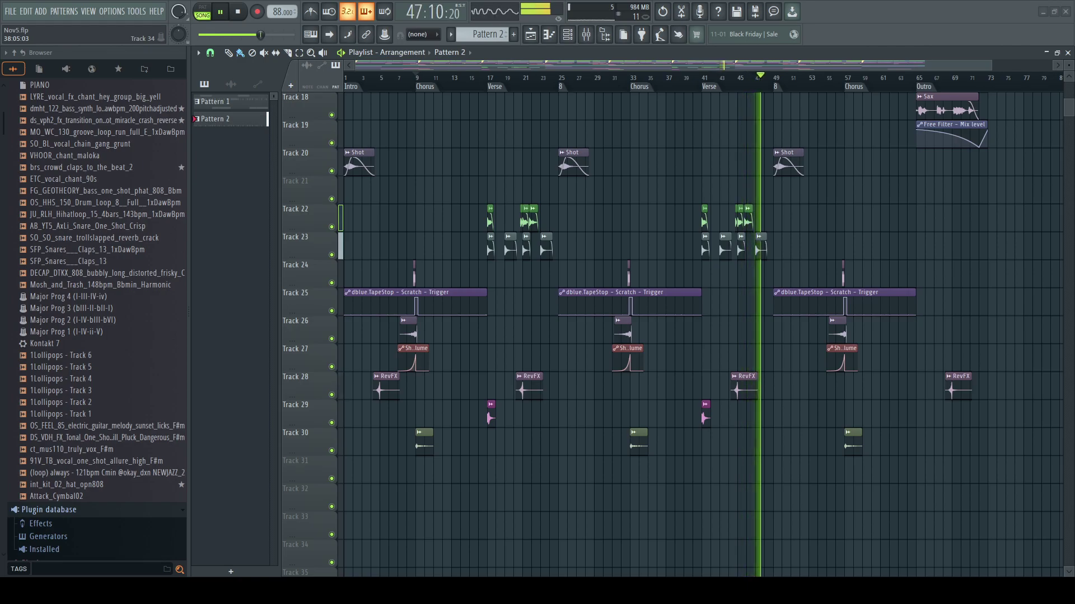
left_click_drag(1073, 421, 537, 315)
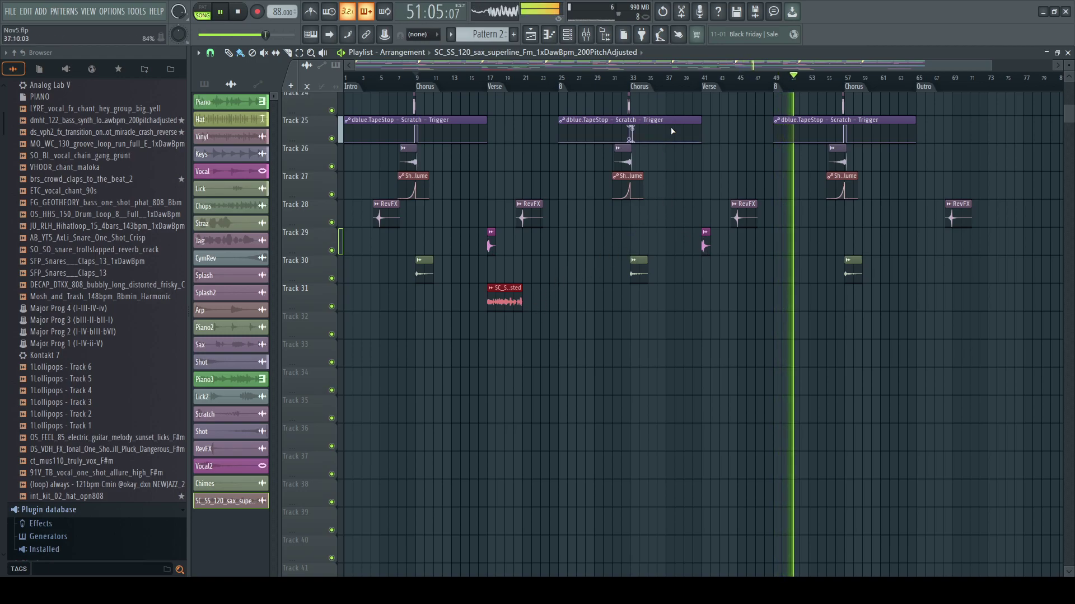
left_click_drag(591, 65, 959, 51)
left_click_drag(1048, 65, 557, 66)
left_click_drag(461, 65, 473, 68)
left_click_drag(555, 66, 538, 66)
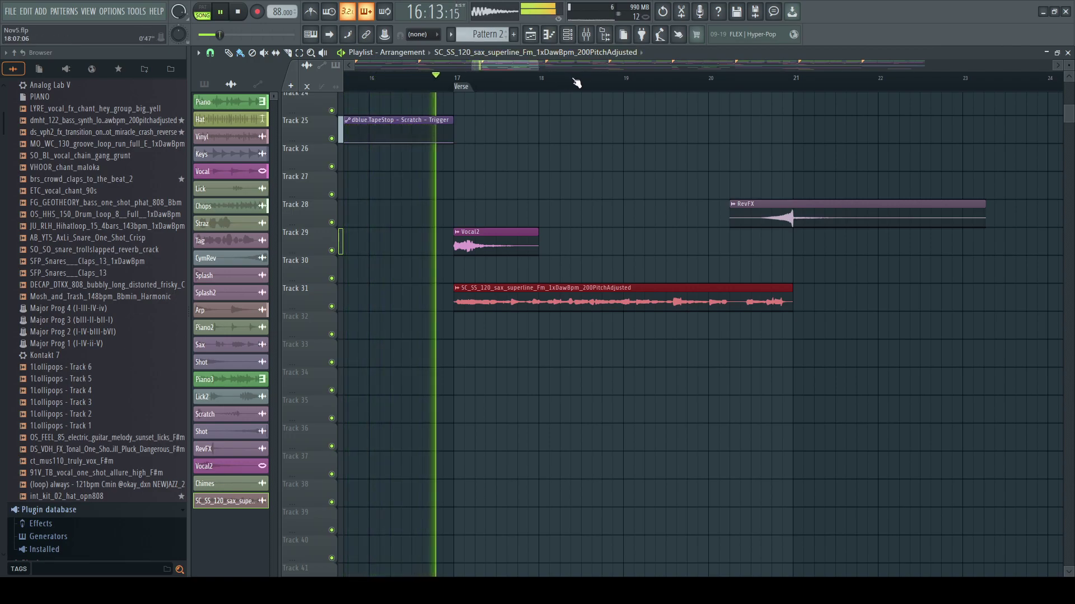
key("space")
- Rename the new sax sample's channel as Sax2
left_click_drag(494, 66, 523, 80)
left_click_drag(1063, 62, 1059, 69)
left_click(567, 34)
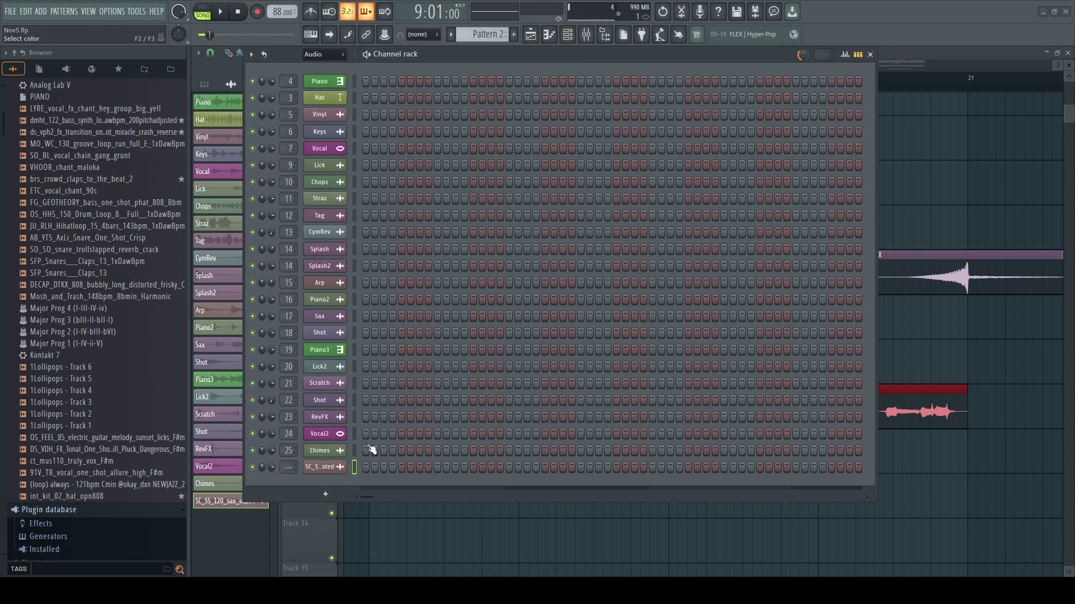
type("Sax2")
key("Return")
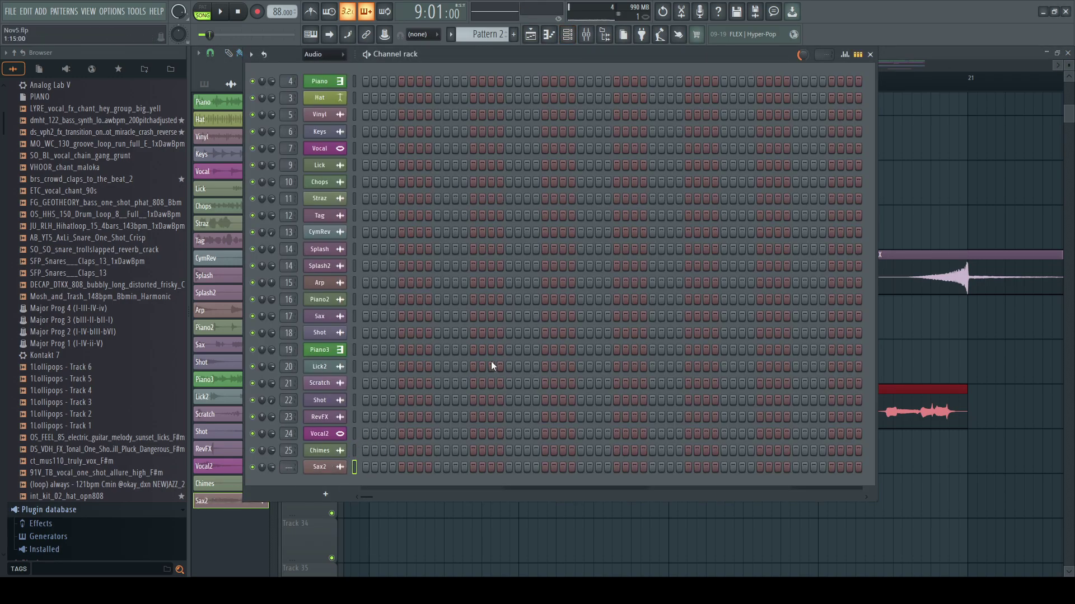
- Route Sax2 to mixer insert 26 and add Fruity Free Filter with the Telephone BandPass preset at a reduced mix level
left_click(330, 469)
left_click(587, 34)
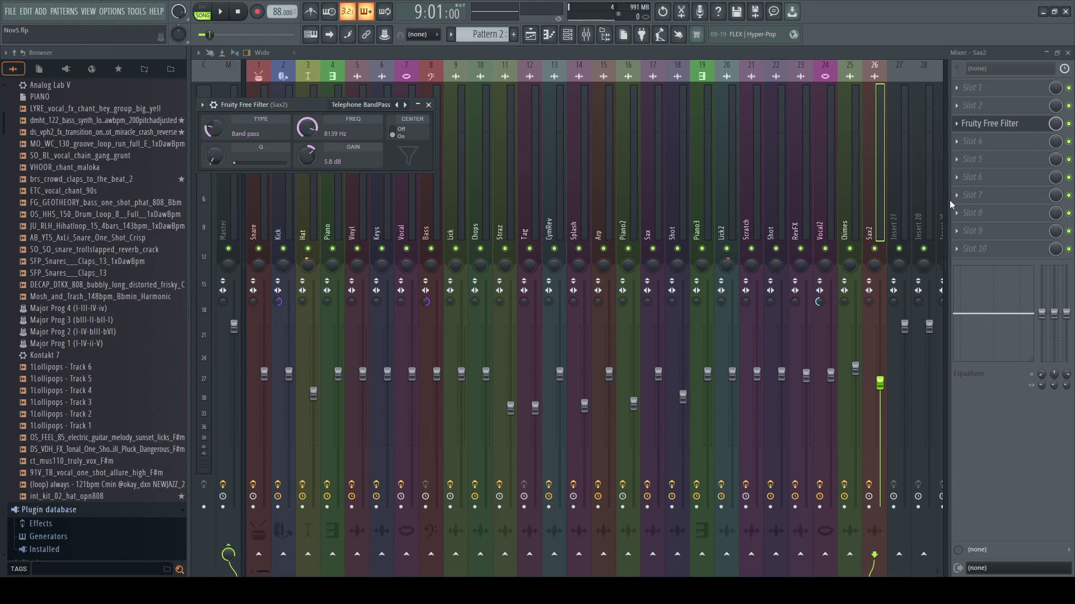
left_click_drag(1055, 124, 1056, 133)
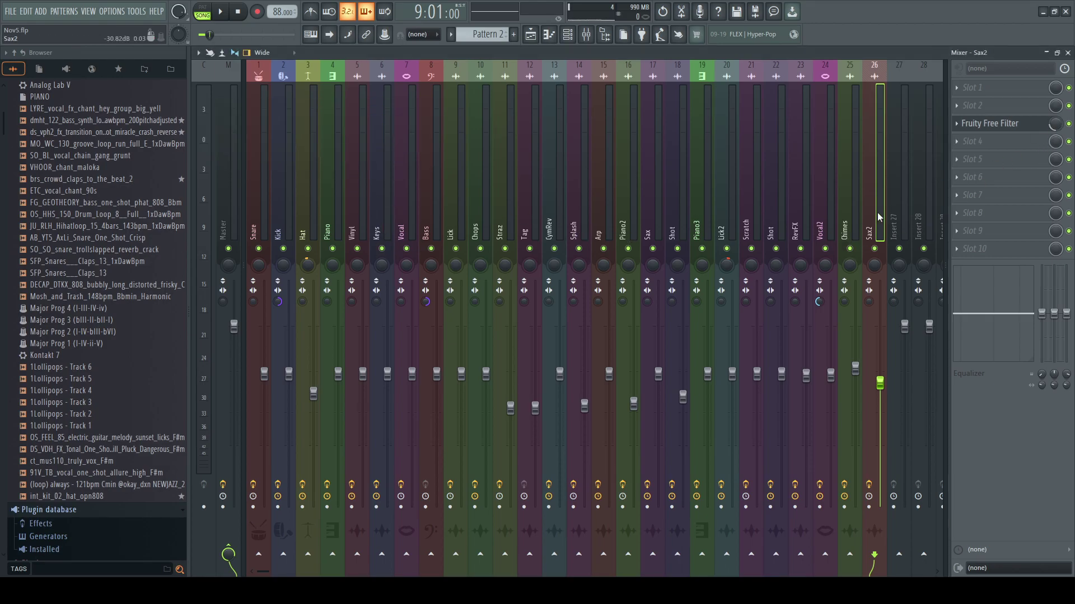
left_click(1067, 52)
left_click(375, 472)
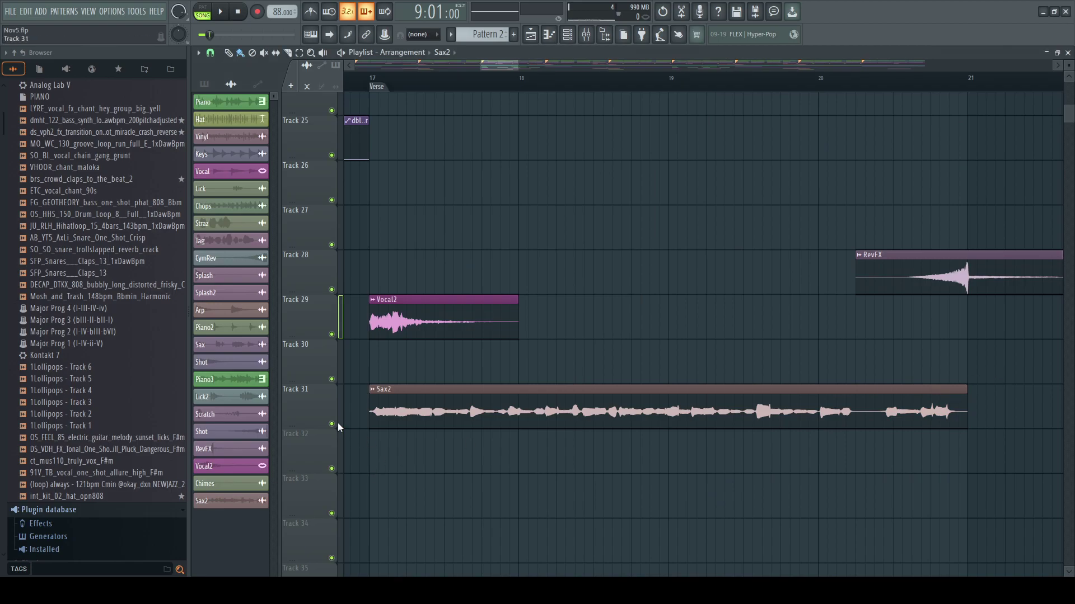
- Play from bar 17 and set the Sax2 insert's volume to 77% (-5.4 dB)
key("space")
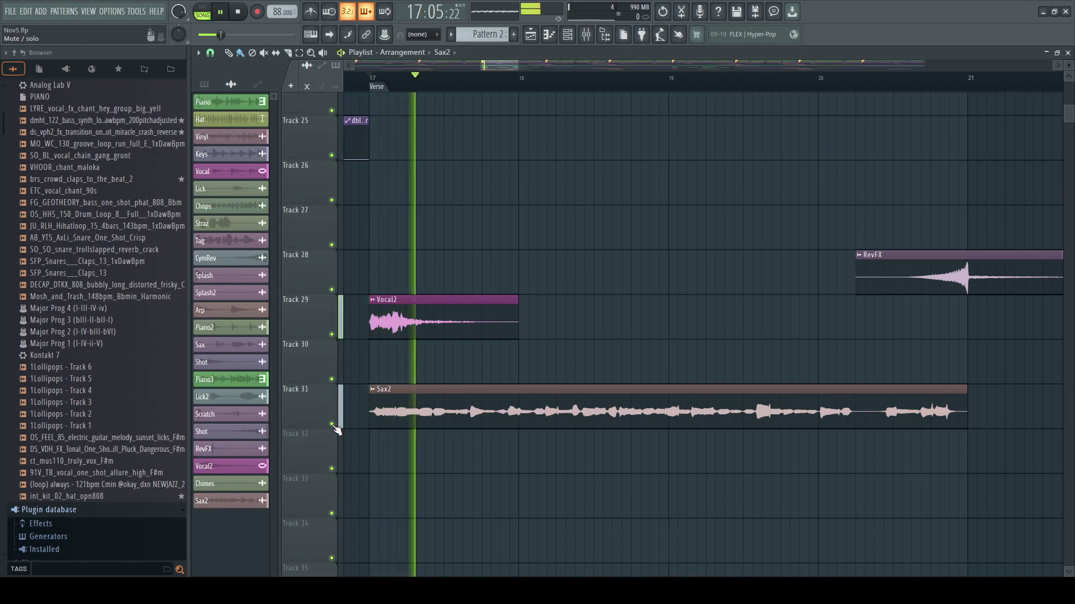
key("space")
left_click(586, 34)
key("space")
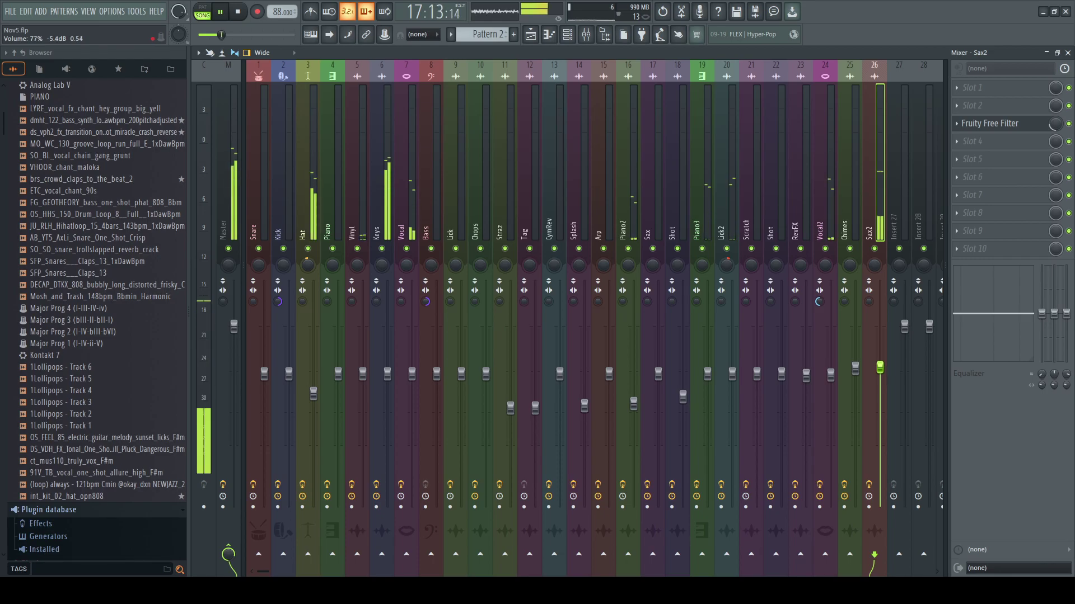
left_click(1067, 53)
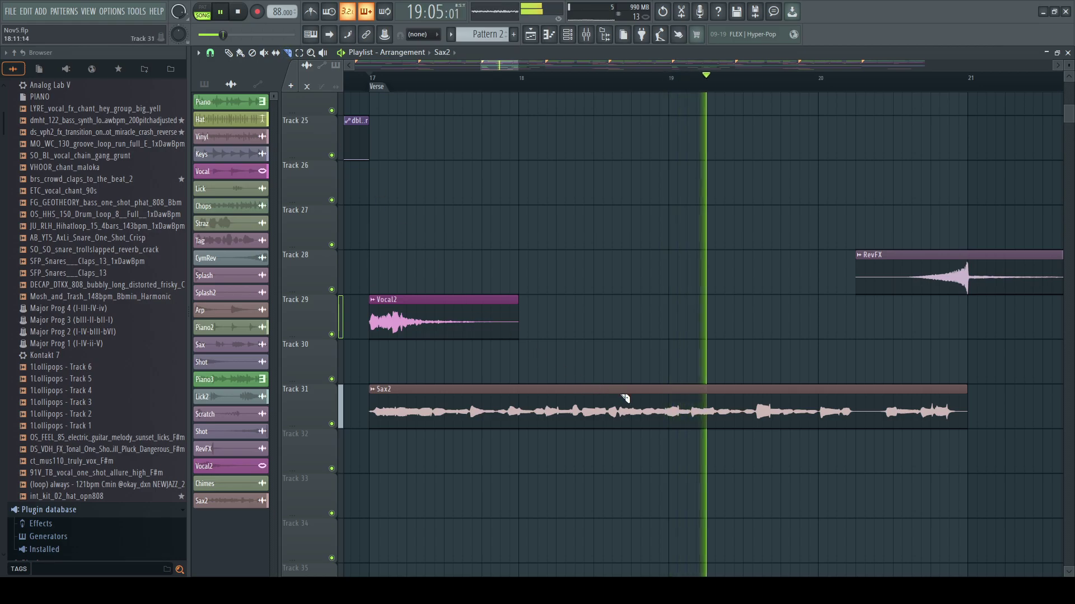
- Slice the Sax2 clip on Track 31 at bar 20, delete the part before it, and play from there
left_click_drag(826, 389, 826, 433)
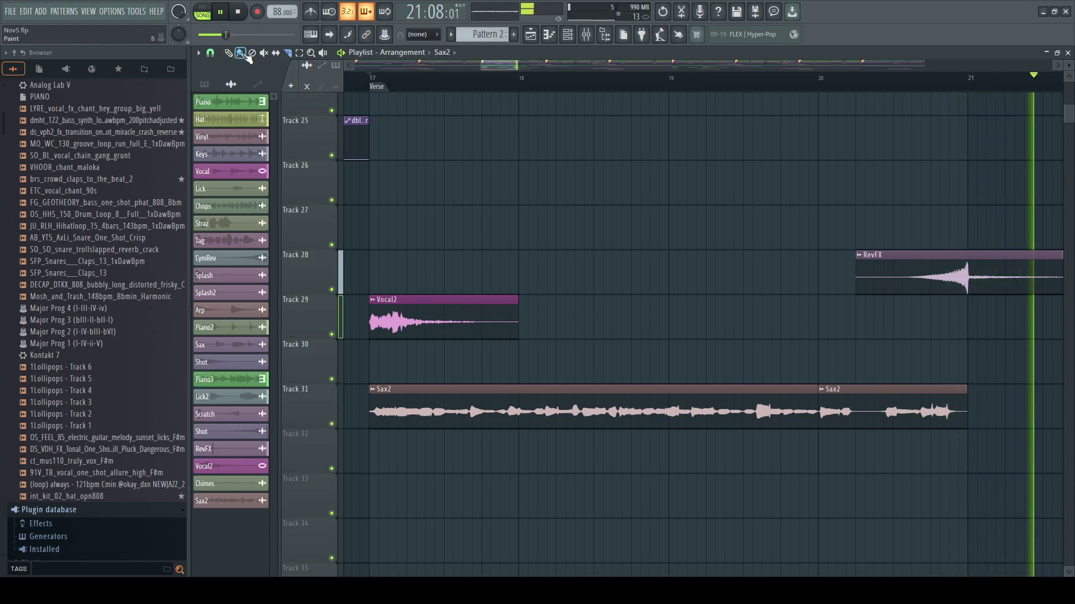
right_click(806, 411)
left_click(825, 88)
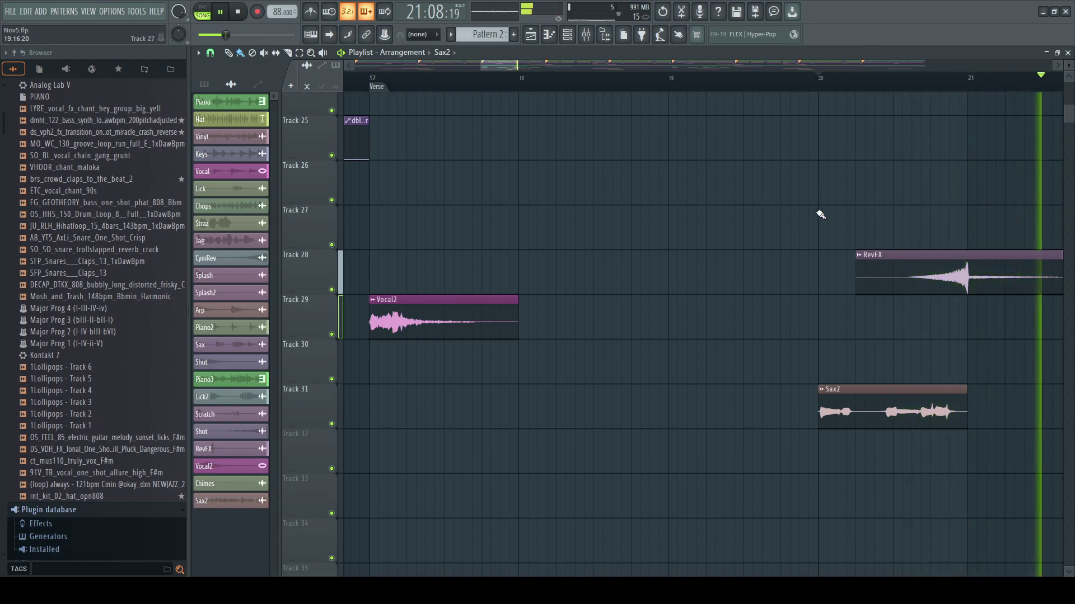
left_click(825, 84)
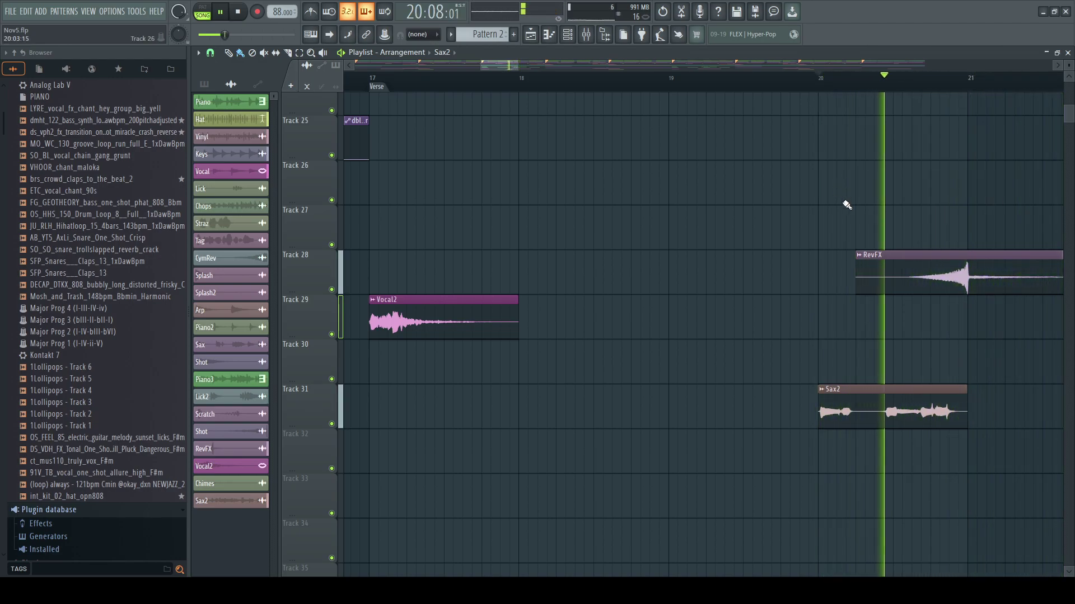
- Trim the start of the Sax2 clip about a third into bar 20, fade it in across its whole length, and play from bar 20
left_click_drag(822, 390, 967, 392)
left_click(814, 79)
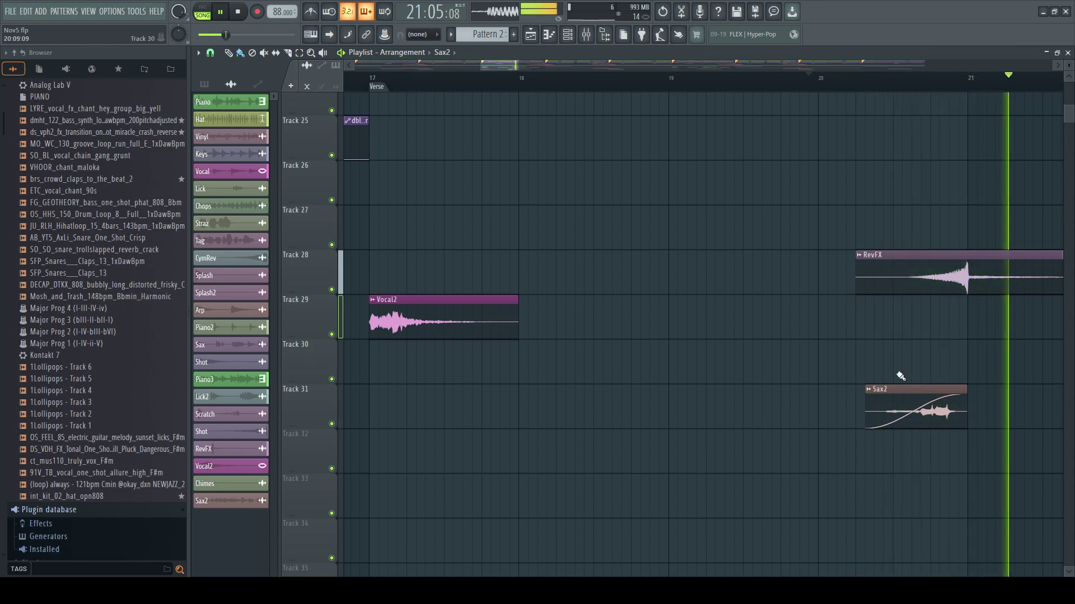
left_click(817, 80)
- Add Fruity Reeverb 2 to slot 7 of the Sax2 insert, raise its wet level and low cut, lower its mix level, and audition from bar 20
left_click(603, 35)
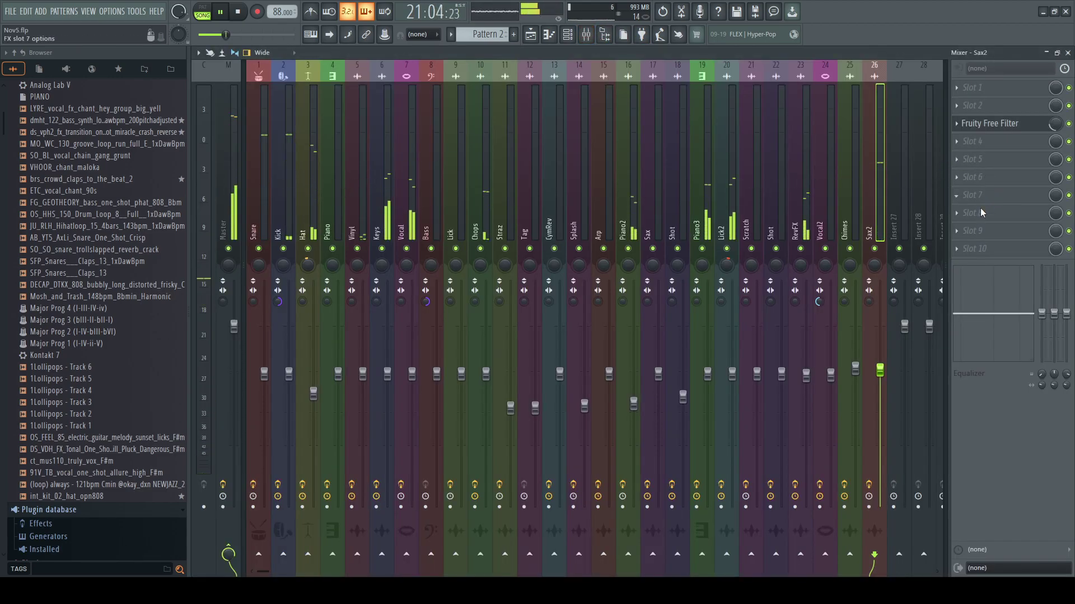
left_click(707, 172)
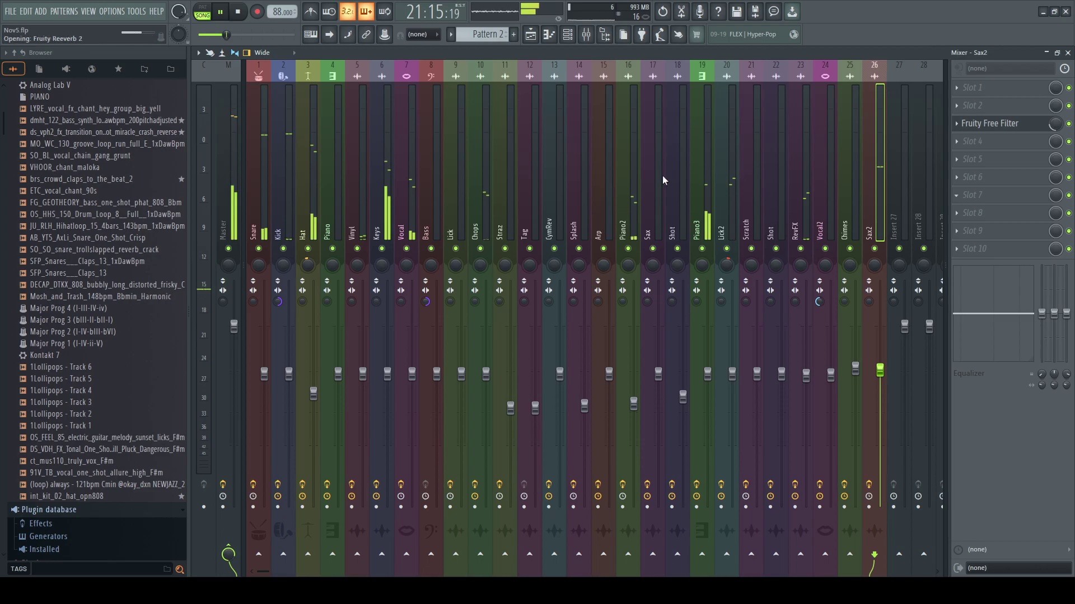
left_click(261, 164)
left_click(583, 204)
left_click_drag(540, 199, 541, 186)
left_click_drag(362, 241, 362, 196)
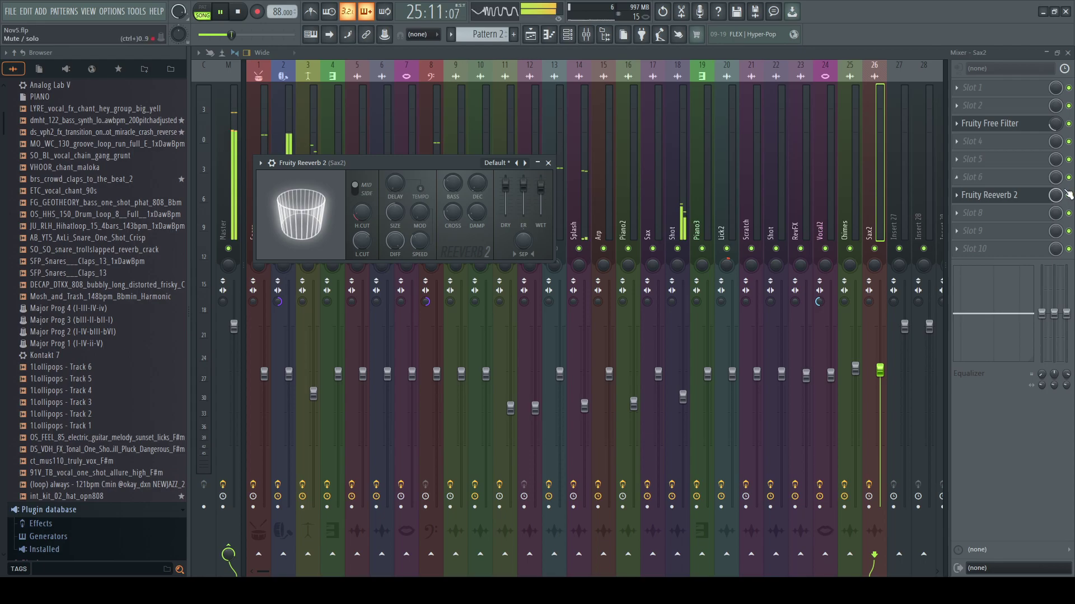
left_click_drag(1056, 195, 1055, 215)
key("F9")
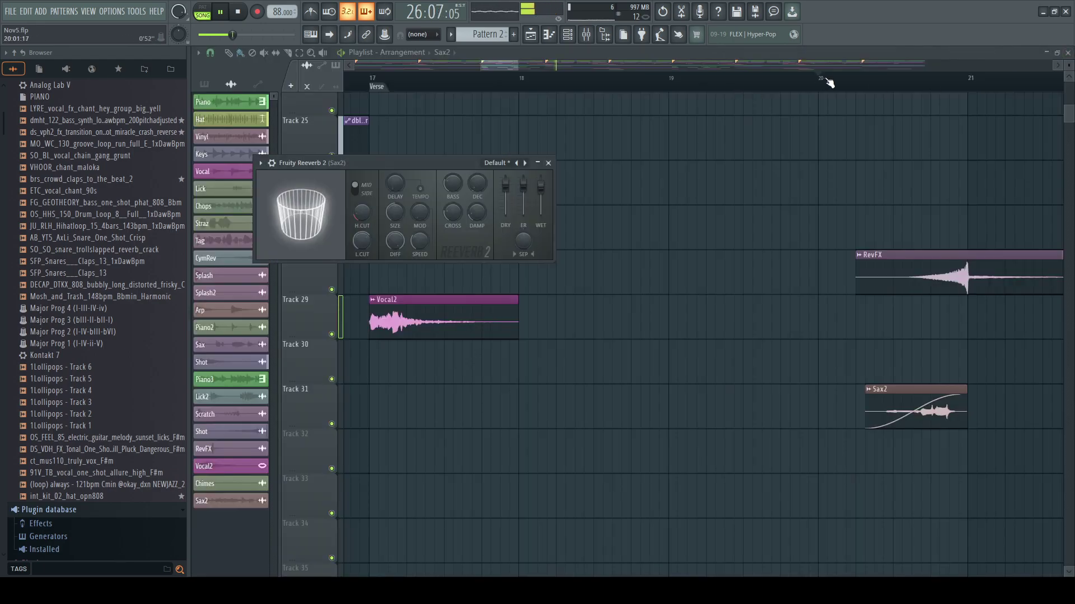
left_click(821, 88)
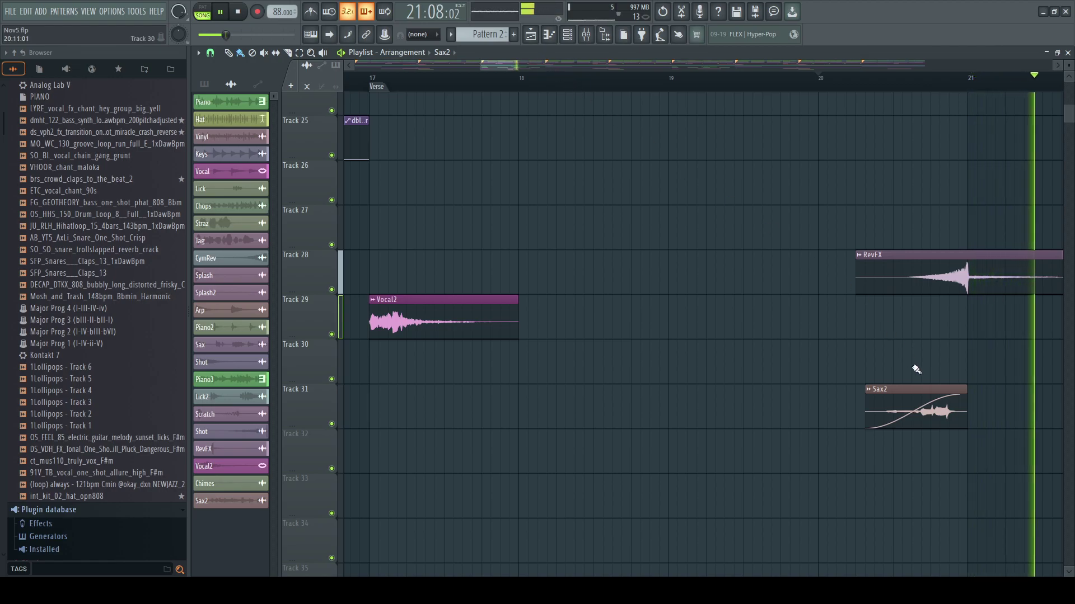
key("space")
- Place a second Sax2 clip on Track 31 without a fade-in, starting its new phrase at bar 21 directly after the first clip, and play the transition
left_click(1024, 403)
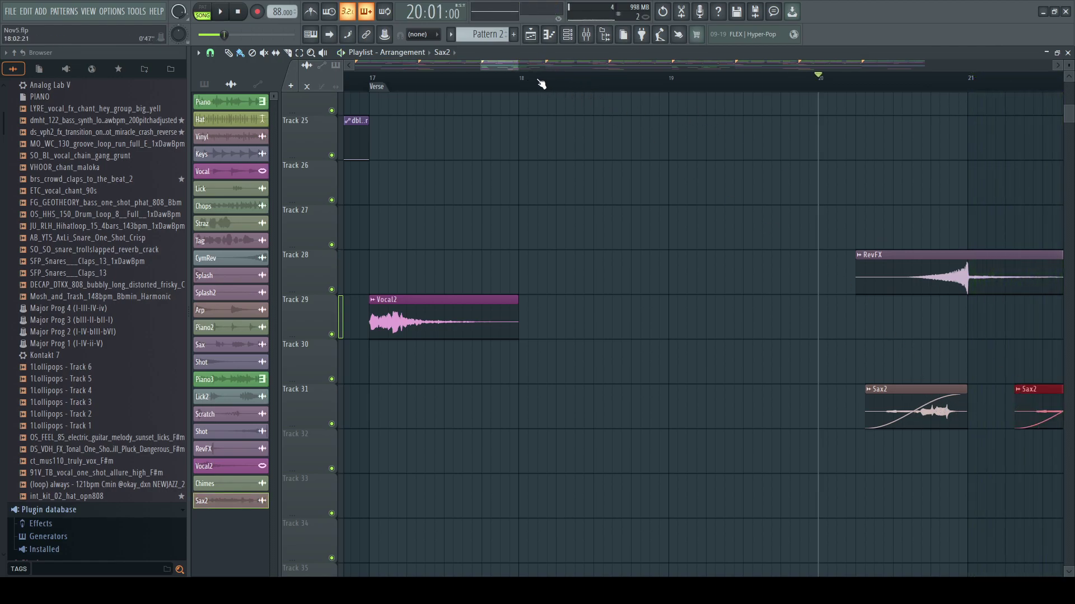
left_click_drag(493, 65, 518, 65)
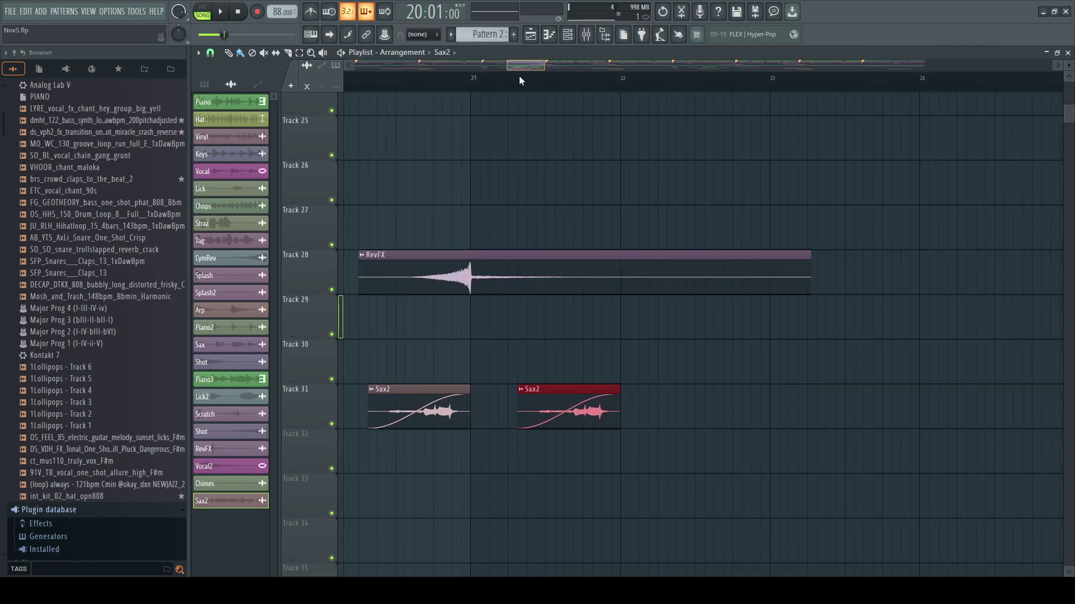
left_click_drag(582, 396, 473, 397)
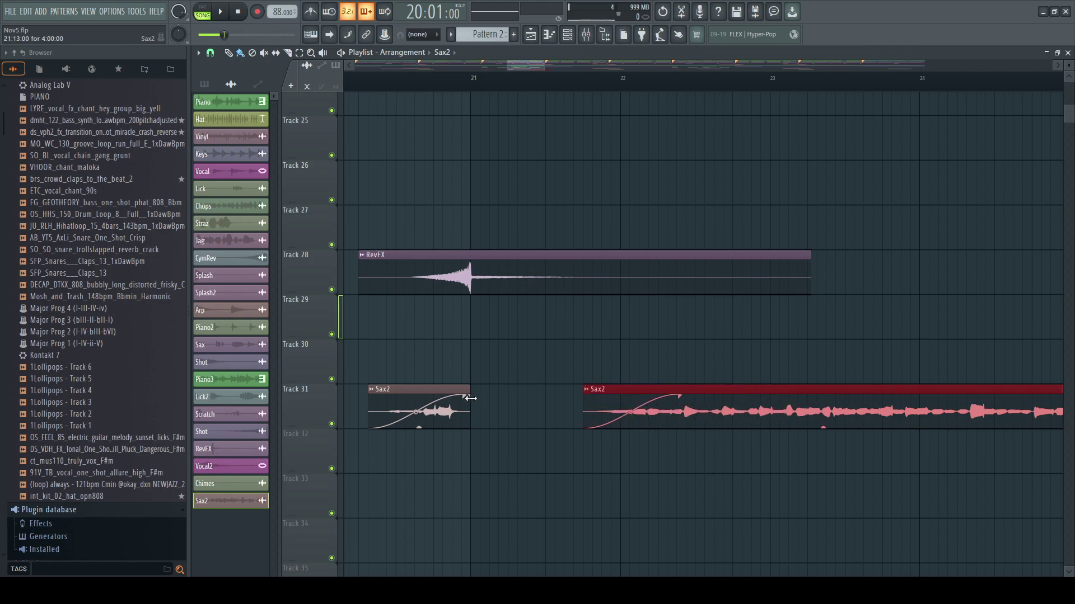
left_click_drag(734, 410, 540, 393)
key("space")
left_click_drag(664, 411, 562, 412)
left_click(434, 79)
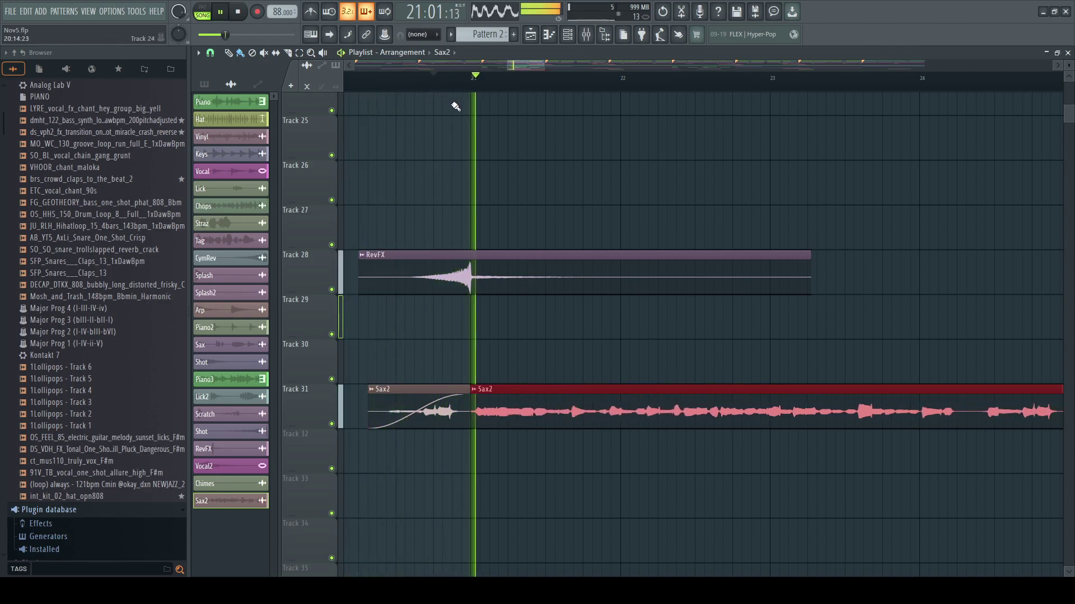
- Shorten the second Sax2 clip to about a fifth of bar 21 and add a fade-out to its end, auditioning the result
key("space")
left_click(580, 90)
key("space")
key("space")
left_click_drag(474, 399, 506, 405)
left_click(367, 85)
key("space")
left_click_drag(965, 389, 487, 393)
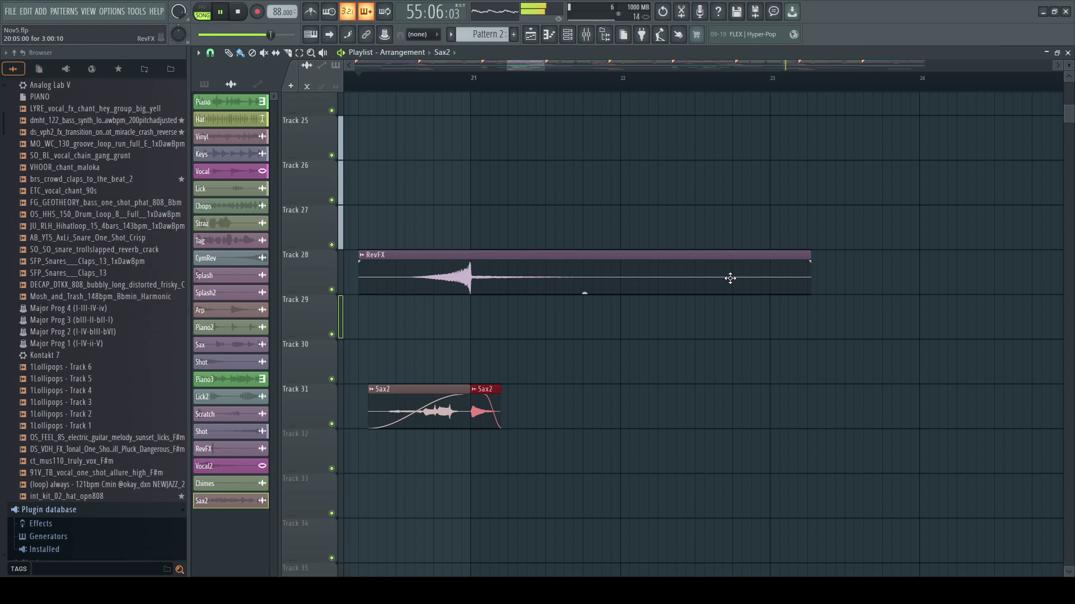
- Listen through the song to the Outro while examining the full arrangement on Tracks 1 to 31
scroll(730, 279, "up", 2)
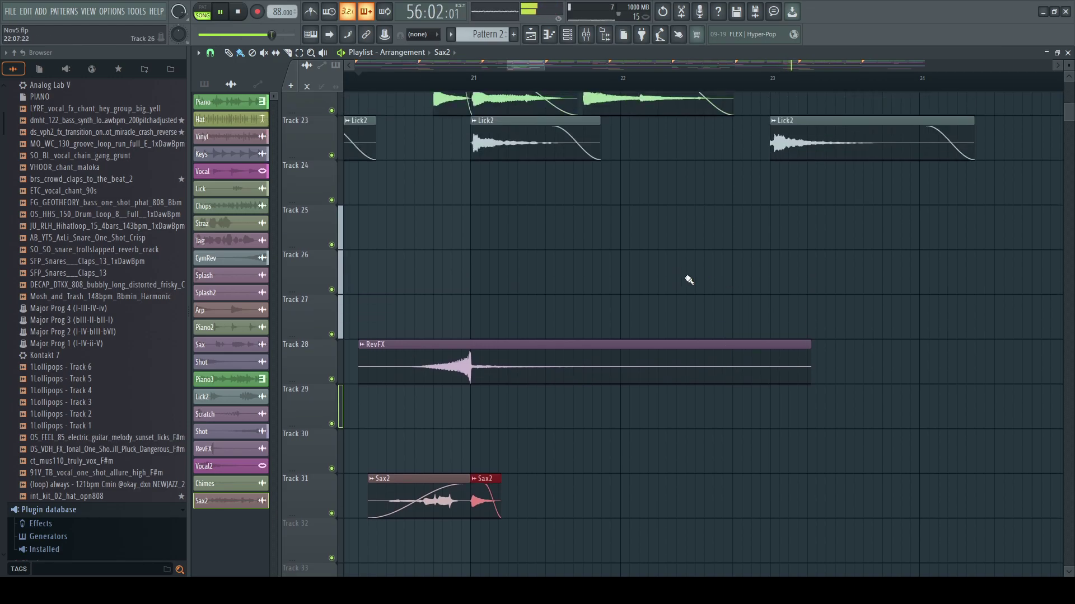
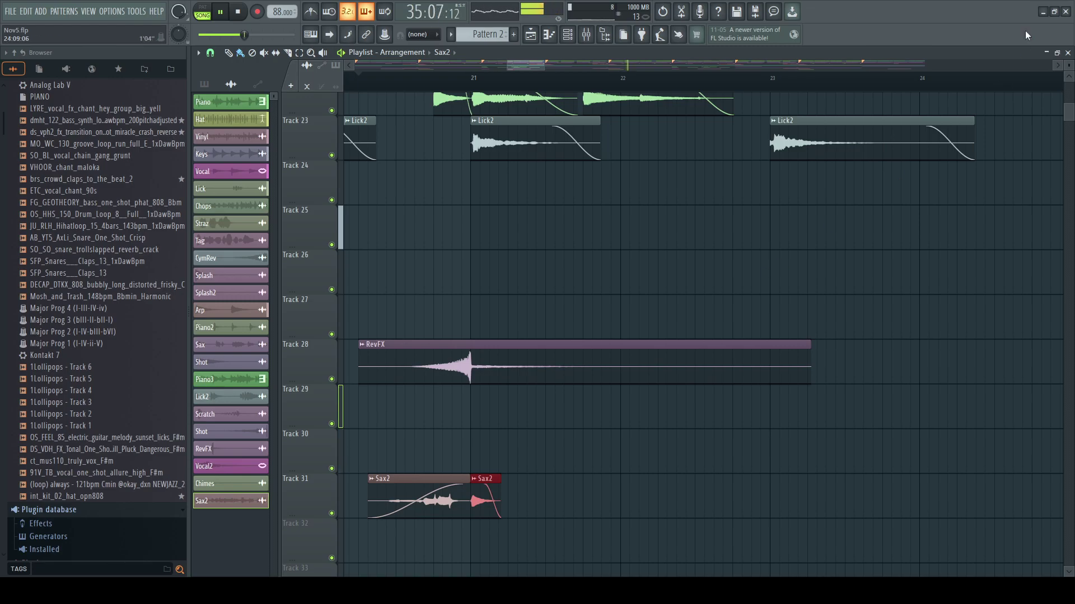
left_click_drag(546, 63, 970, 76)
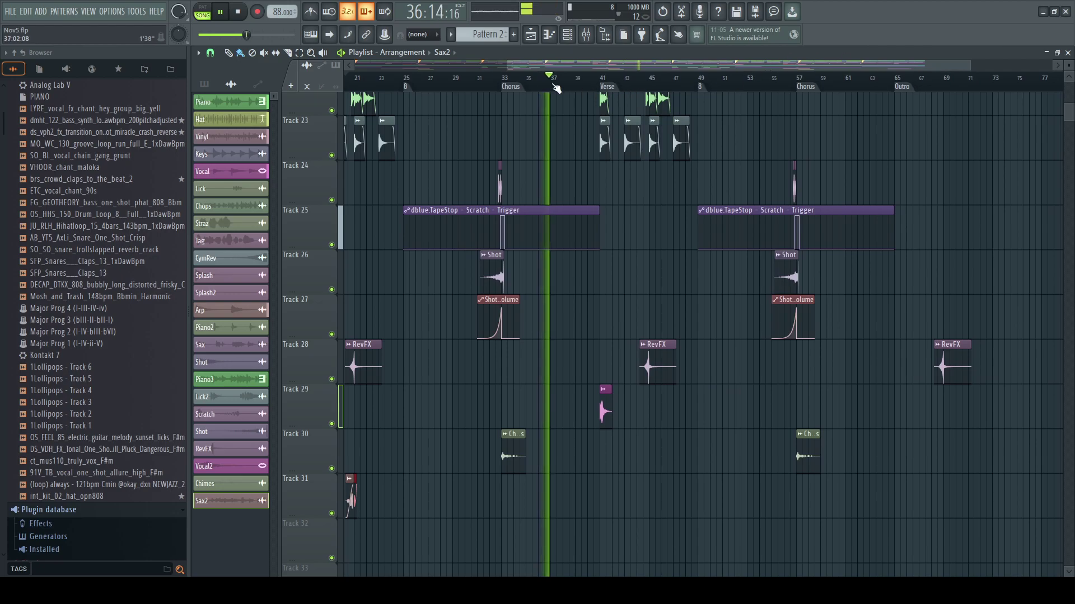
left_click_drag(508, 65, 350, 62)
scroll(667, 233, "up", 5)
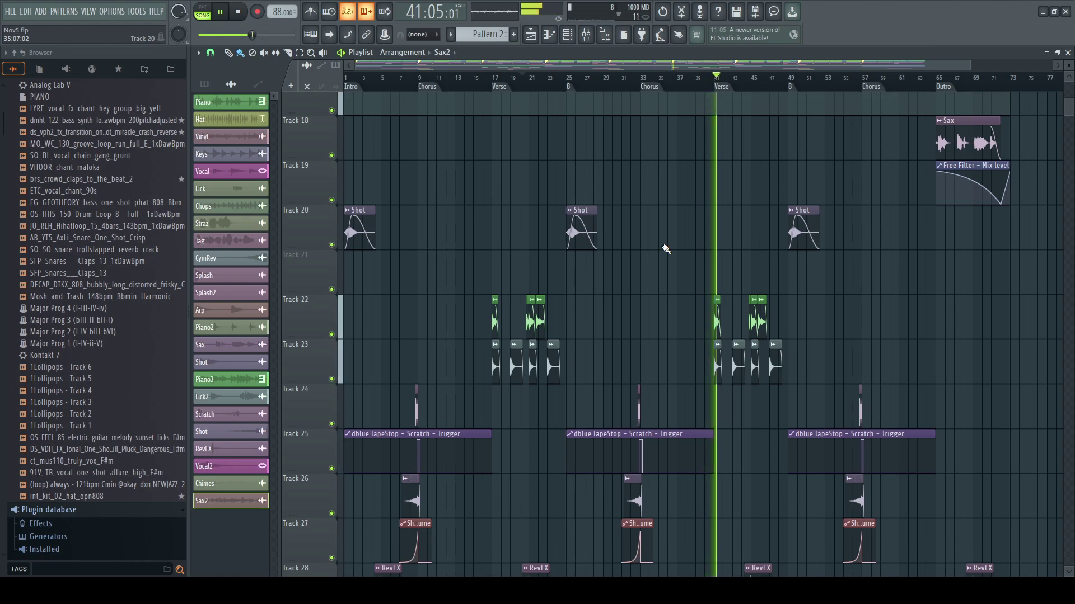
scroll(672, 269, "down", 4)
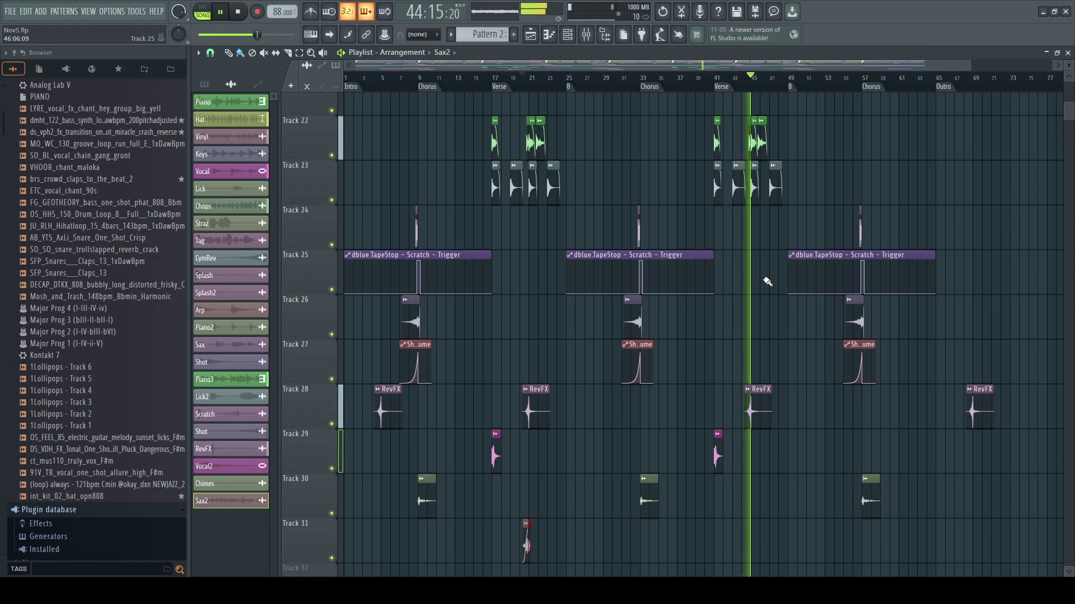
scroll(728, 314, "up", 8)
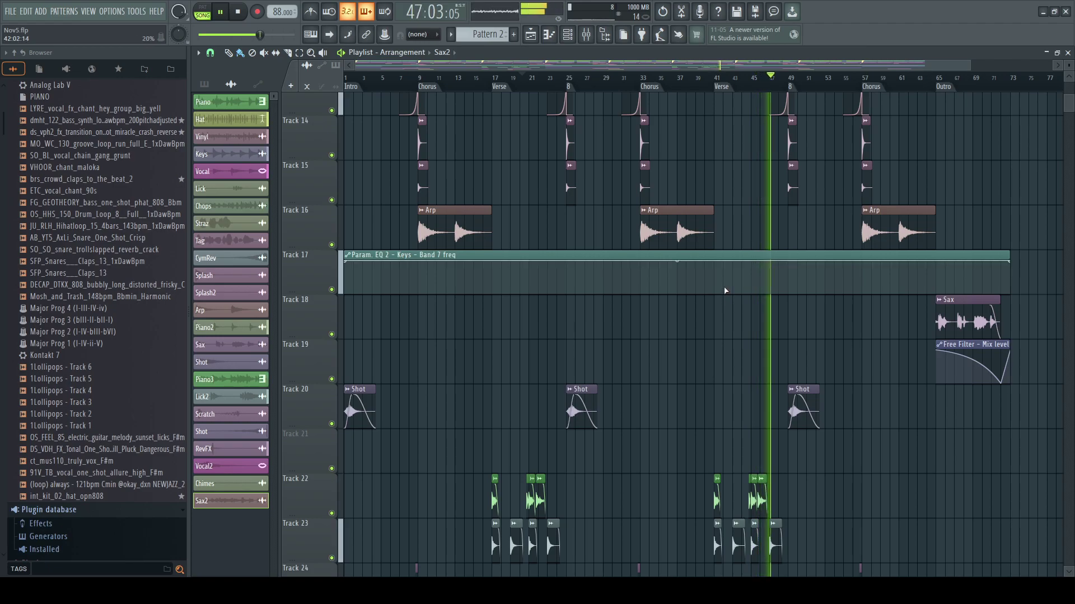
scroll(721, 297, "up", 1)
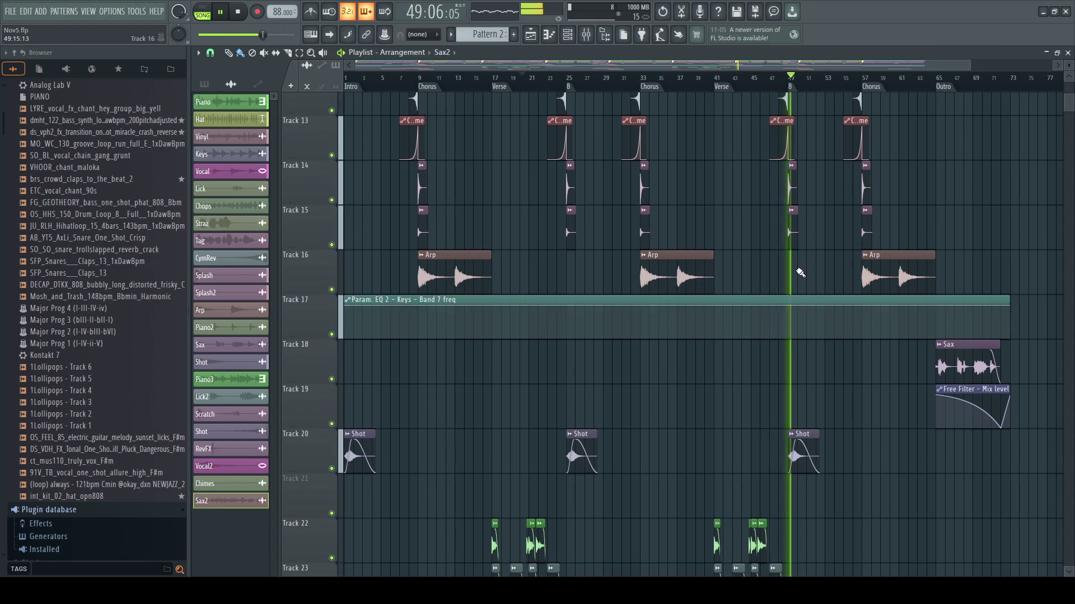
scroll(804, 241, "up", 1)
scroll(805, 240, "up", 10)
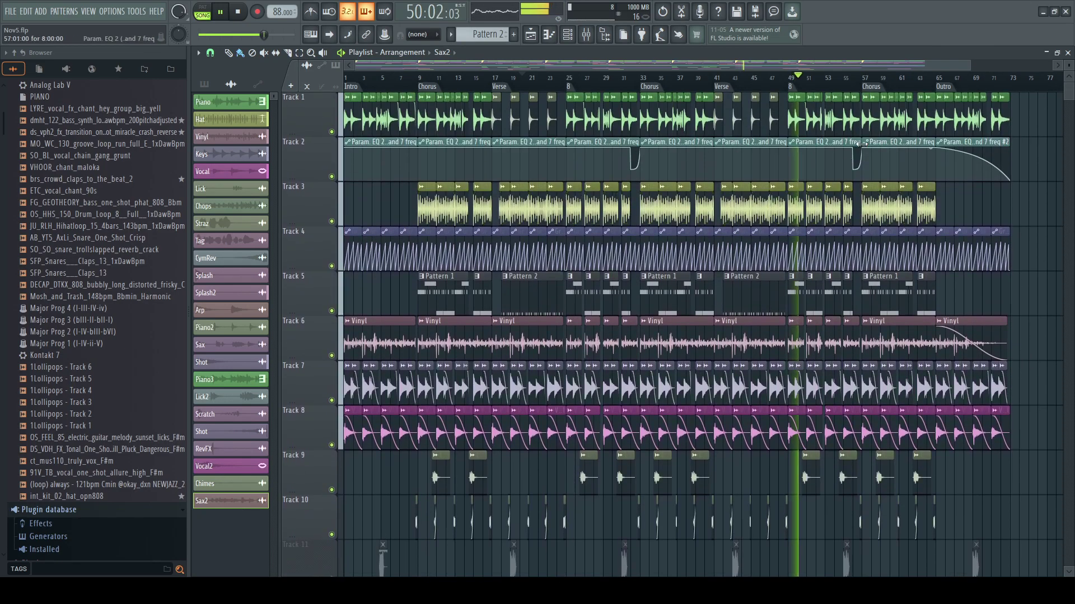
left_click_drag(969, 60, 623, 126)
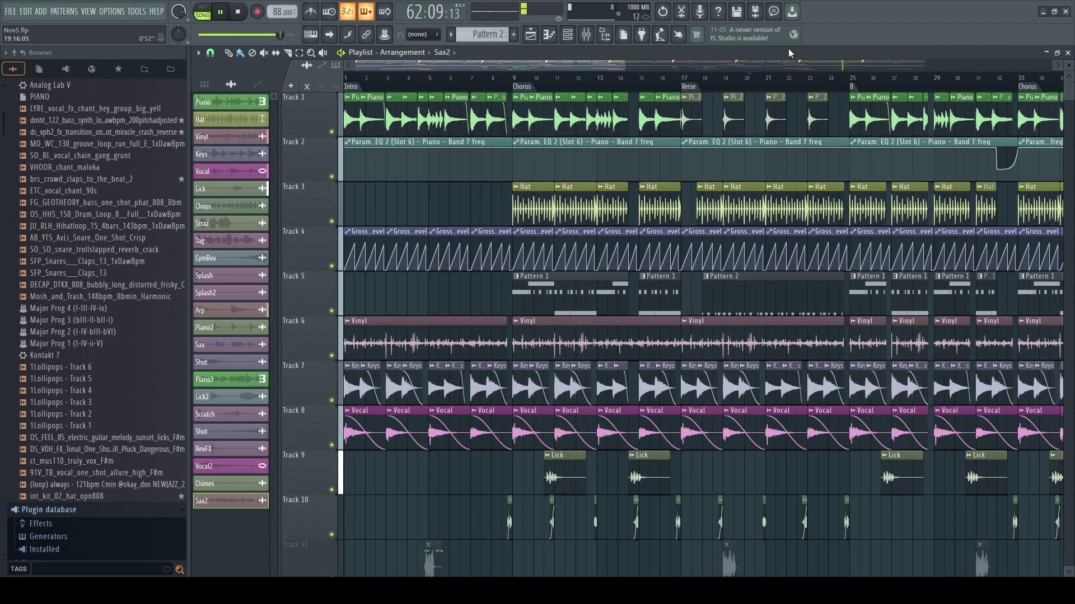
left_click_drag(625, 66, 946, 95)
scroll(780, 190, "down", 10)
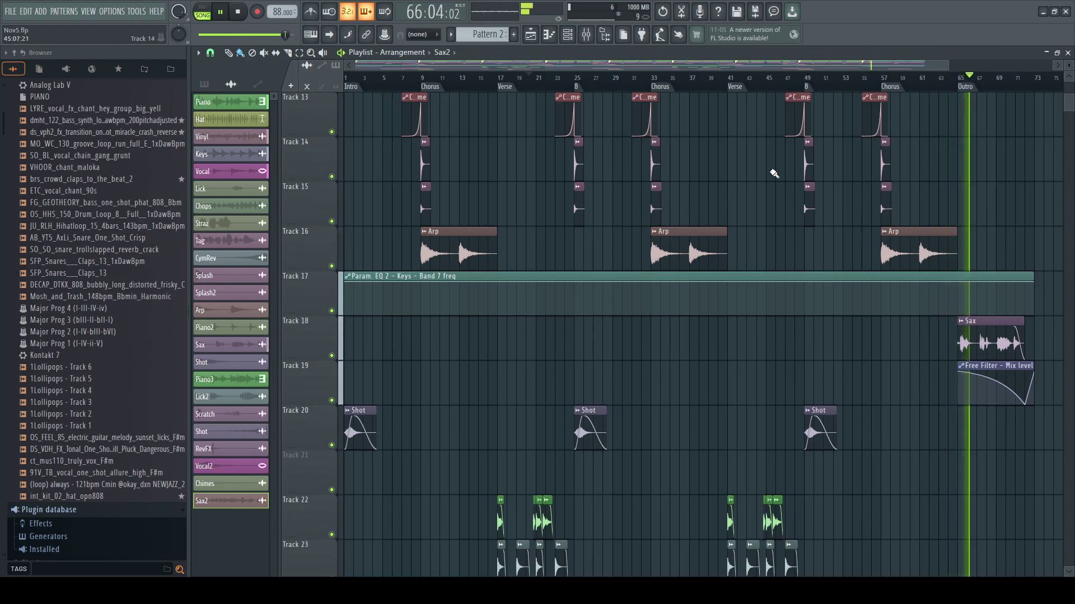
scroll(784, 212, "up", 5)
- Play from the Chorus at bar 33 and examine the whole arrangement from Track 1 down to Track 19
key("space")
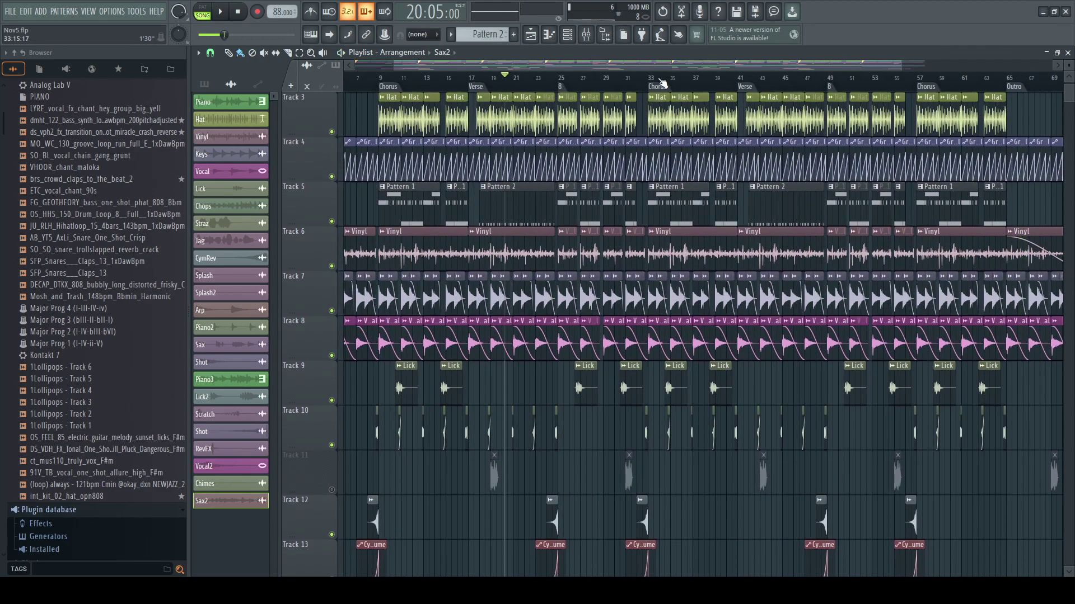
left_click(662, 82)
key("space")
left_click_drag(900, 67, 968, 68)
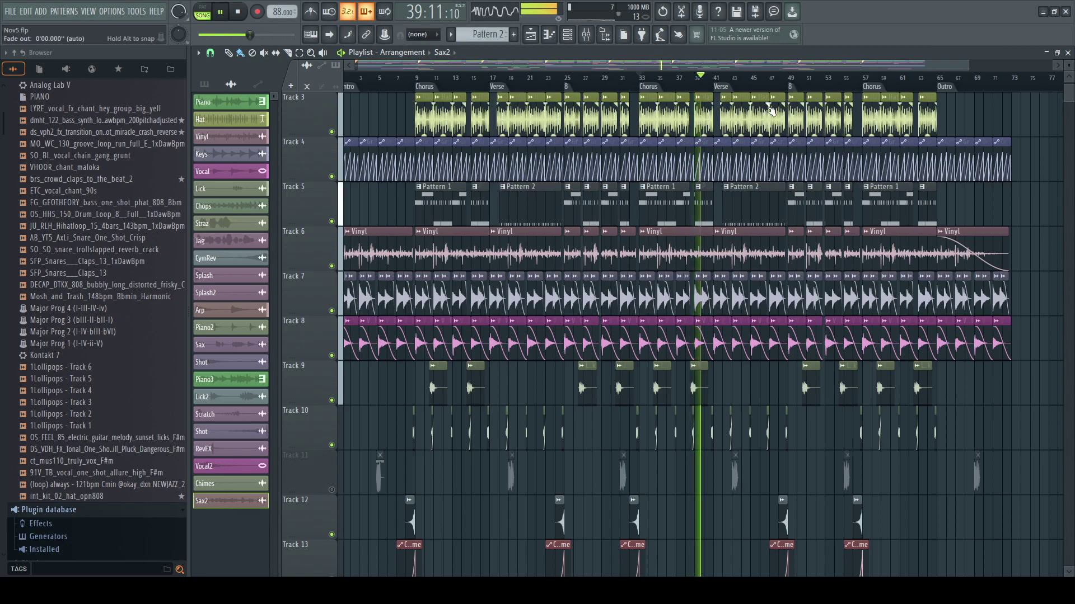
scroll(817, 293, "down", 3)
scroll(887, 360, "down", 4)
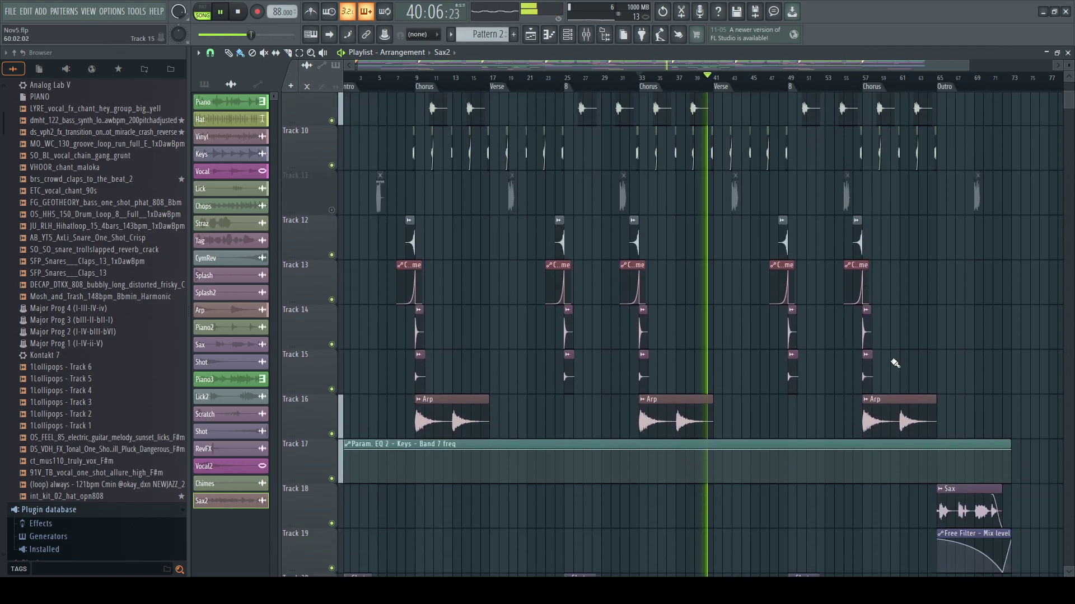
scroll(896, 369, "up", 9)
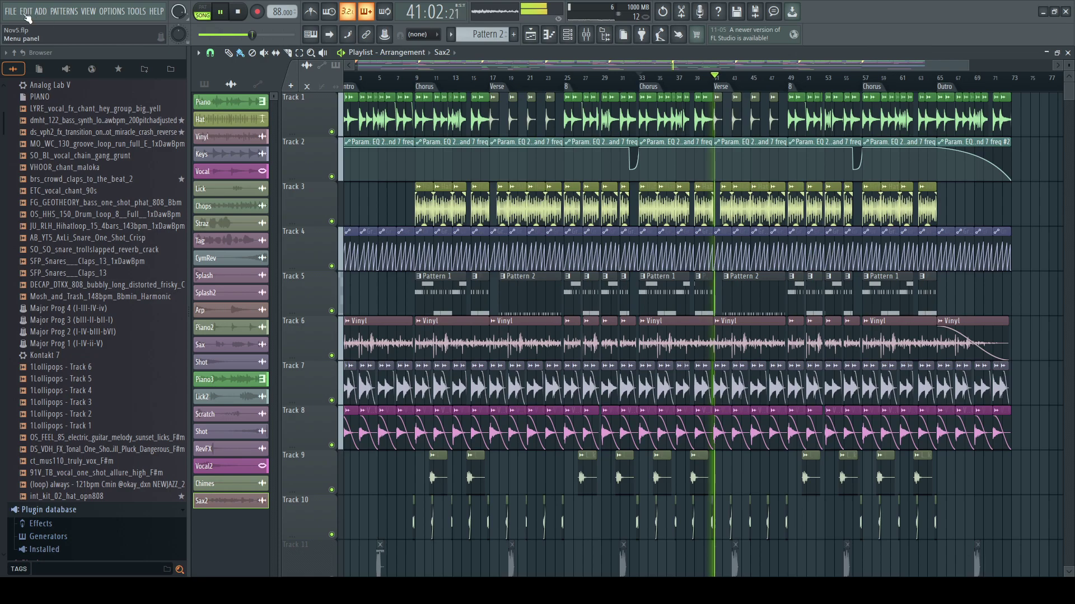